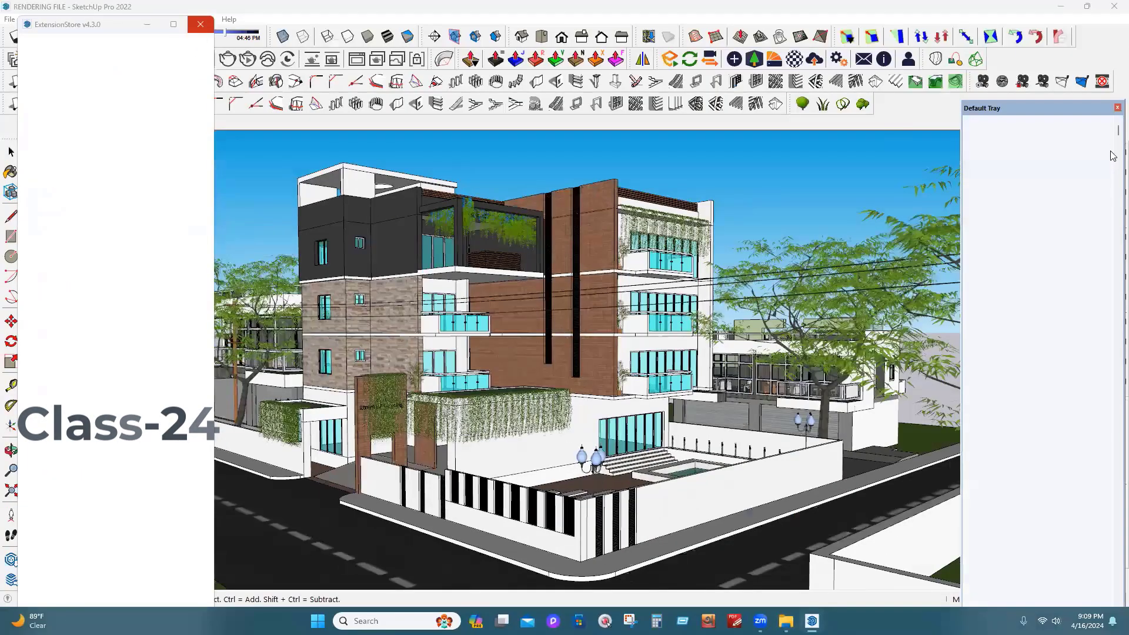
# Close the Default Tray
pyautogui.click(1117, 107)
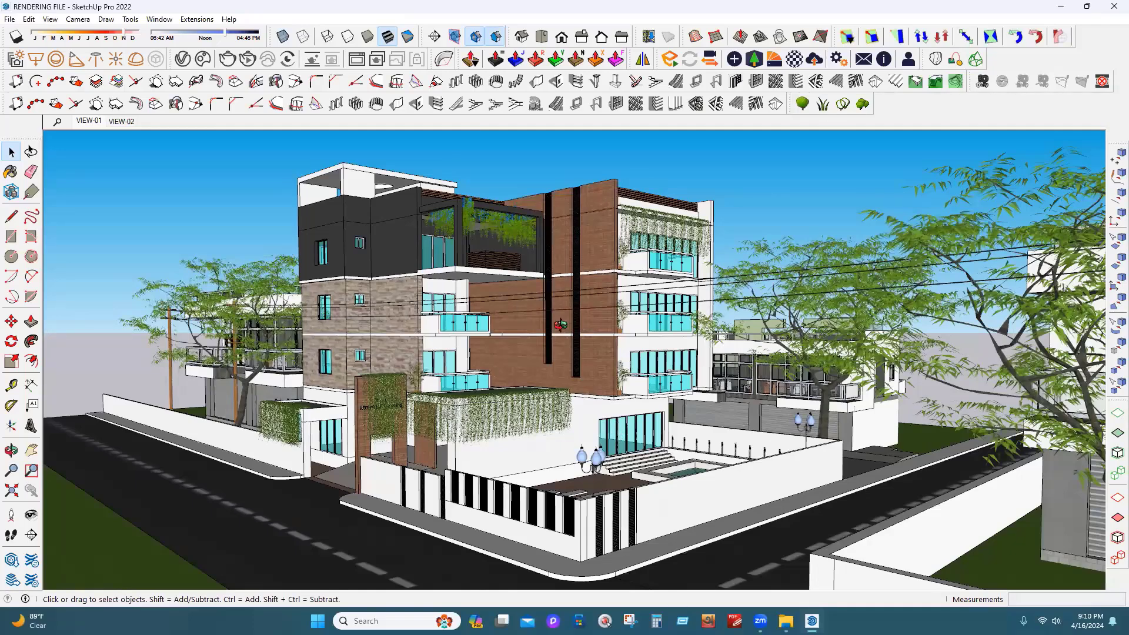
# Examine the building's brick and stone facade, the upper terrace pergola, and the lettering and hanging vines on the brick gate
pyautogui.moveTo(564, 409); pyautogui.dragTo(544, 343, button='middle')
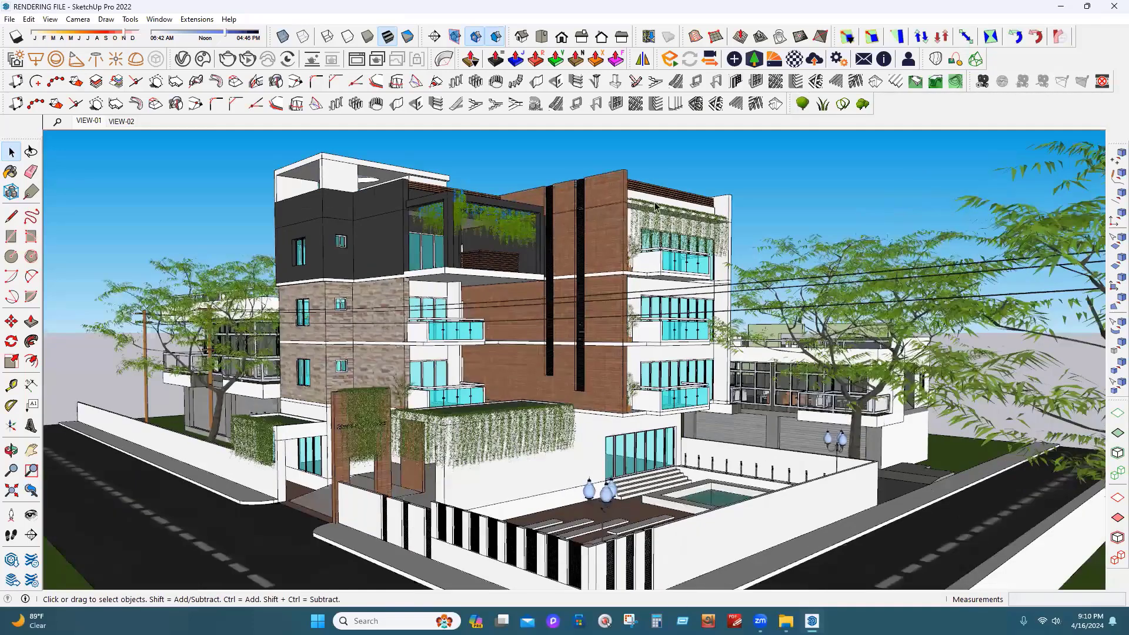
pyautogui.scroll(5, 545, 329)
pyautogui.scroll(-5, 611, 395)
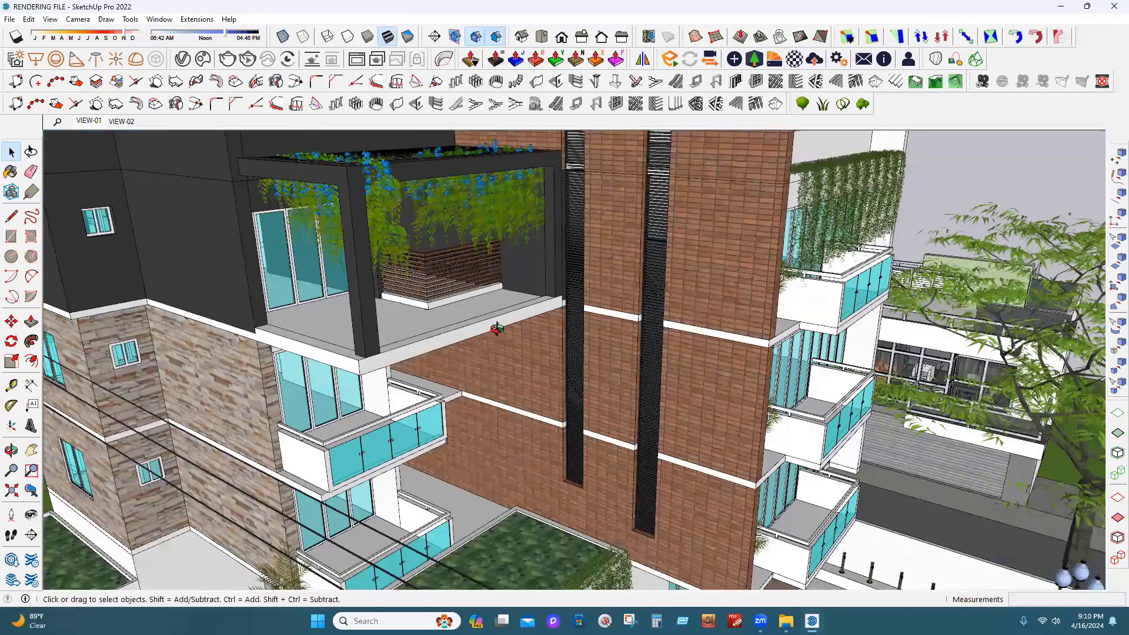
pyautogui.scroll(-5, 500, 437)
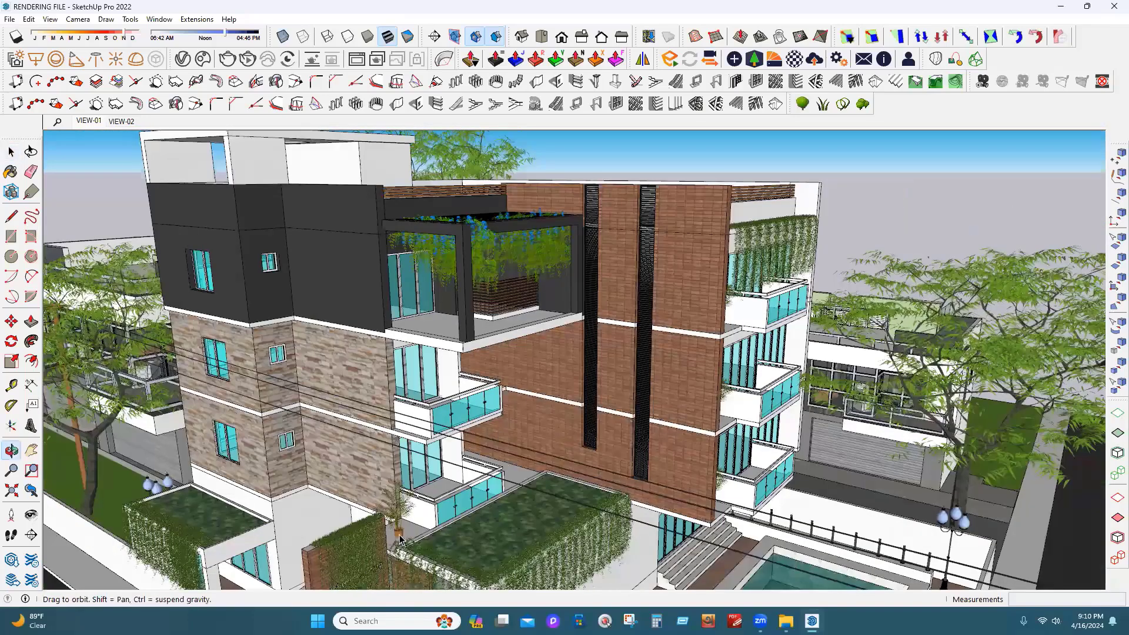
pyautogui.scroll(4, 370, 464)
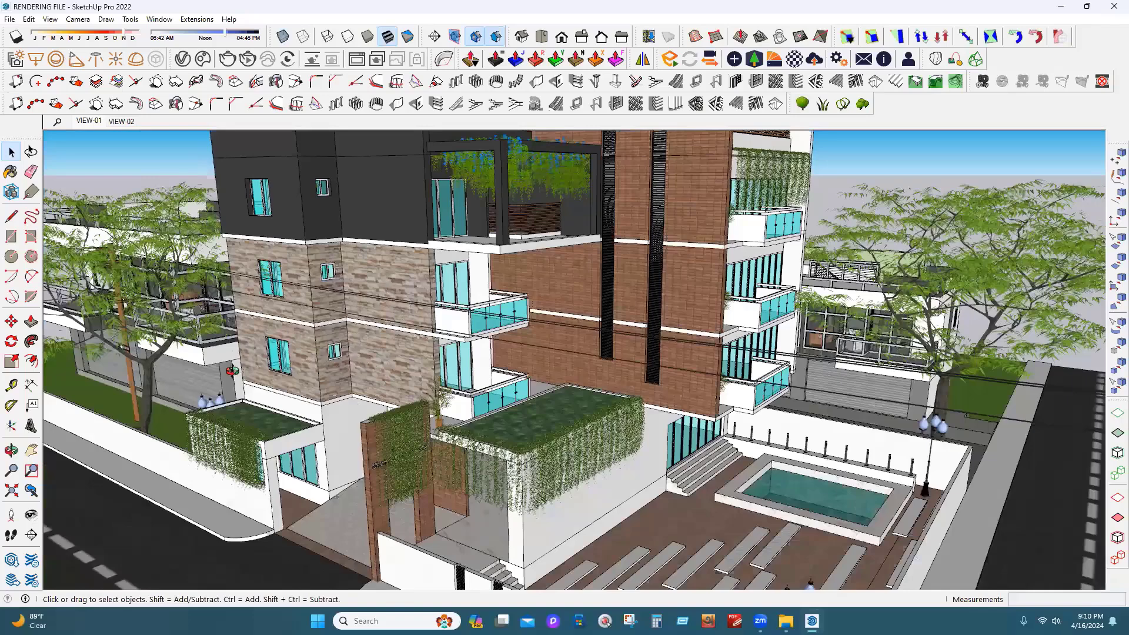
pyautogui.scroll(3, 179, 405)
pyautogui.scroll(3, 533, 326)
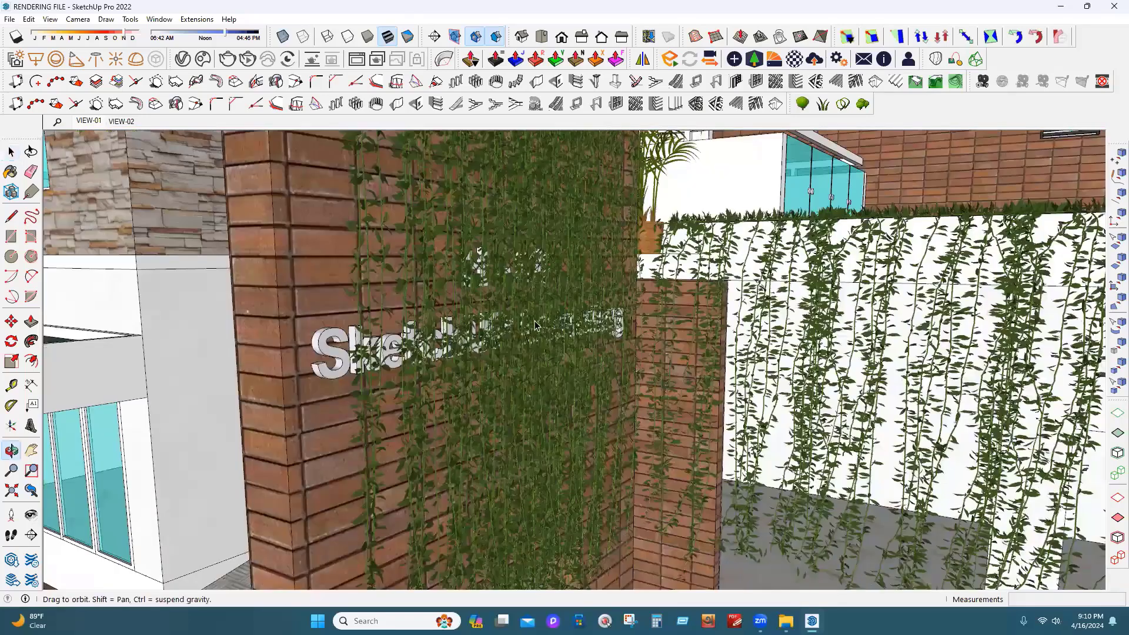
pyautogui.scroll(3, 524, 337)
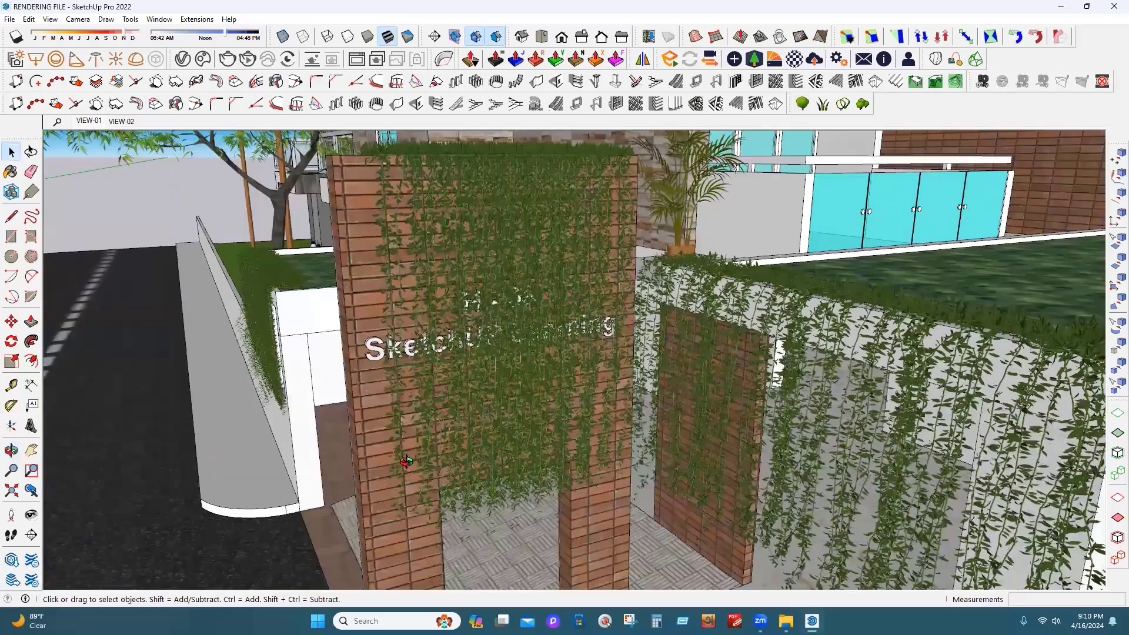
pyautogui.scroll(-3, 522, 456)
pyautogui.press('space')
pyautogui.scroll(-3, 369, 495)
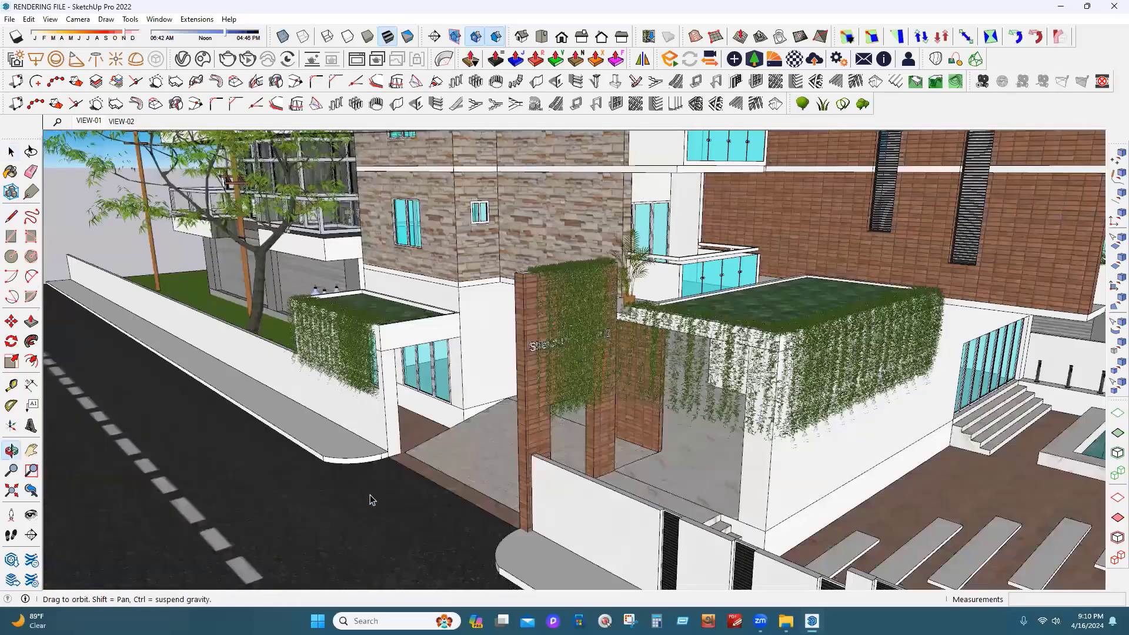
pyautogui.scroll(-3, 493, 450)
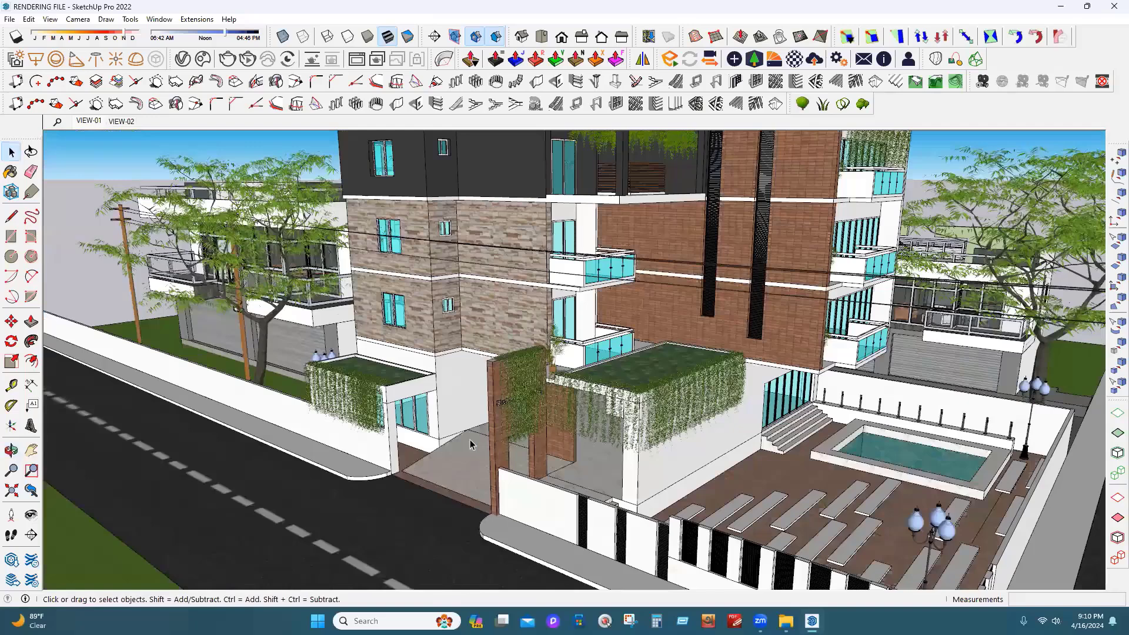
pyautogui.scroll(-3, 472, 442)
# Inspect the climbing plant on the gate and the flowering vines on the top terrace pergola, and return to the VIEW-01 scene
pyautogui.click(471, 442)
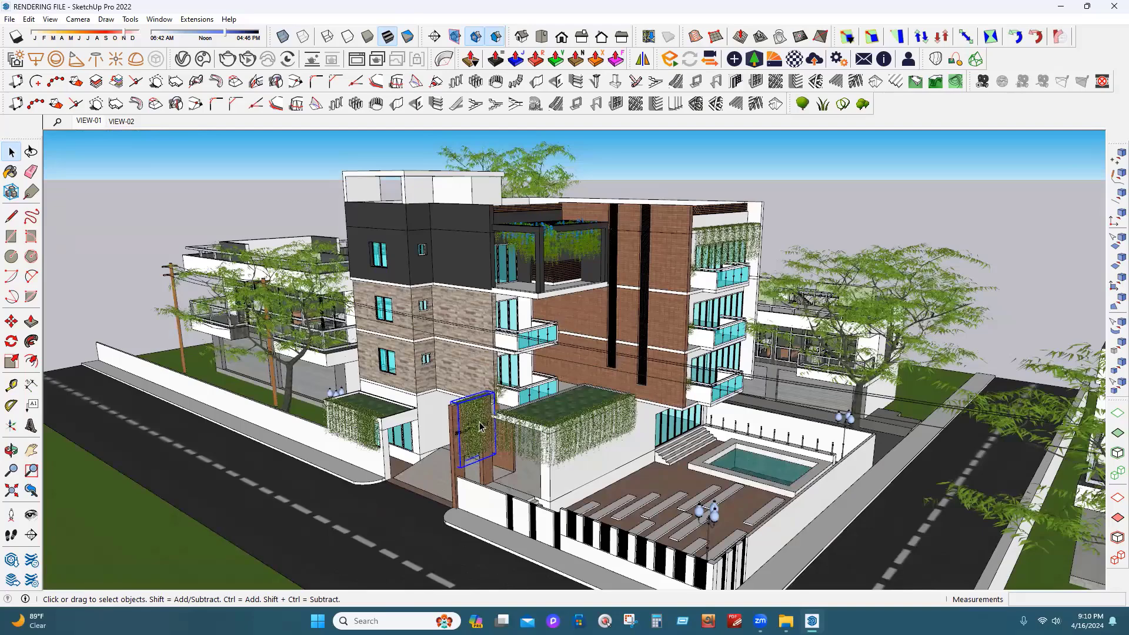
pyautogui.scroll(2, 473, 461)
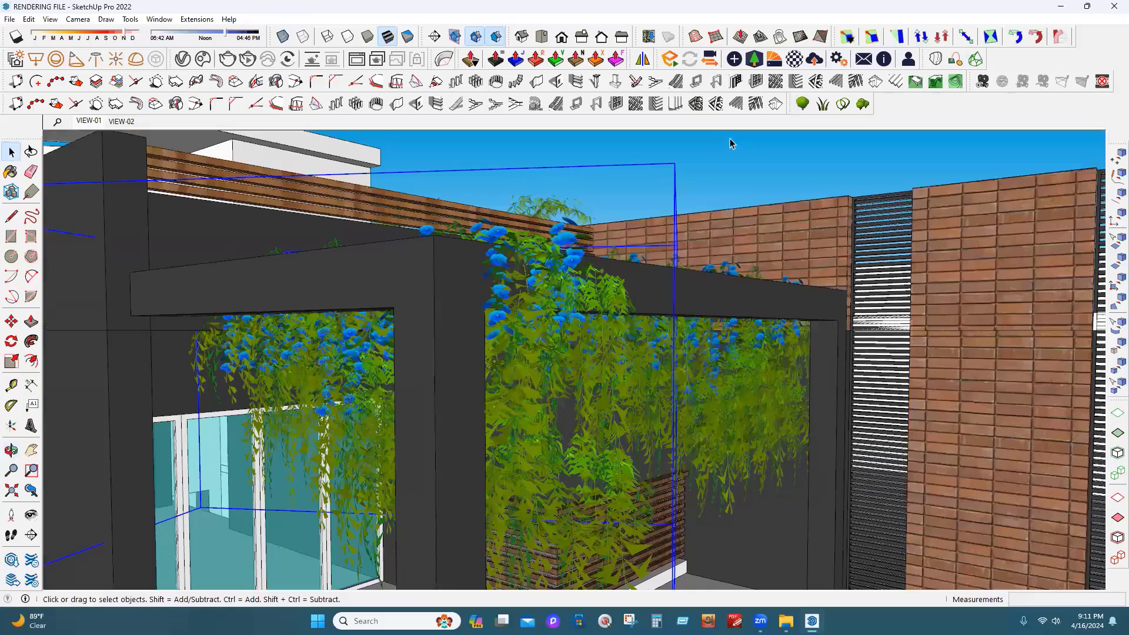
pyautogui.click(720, 207)
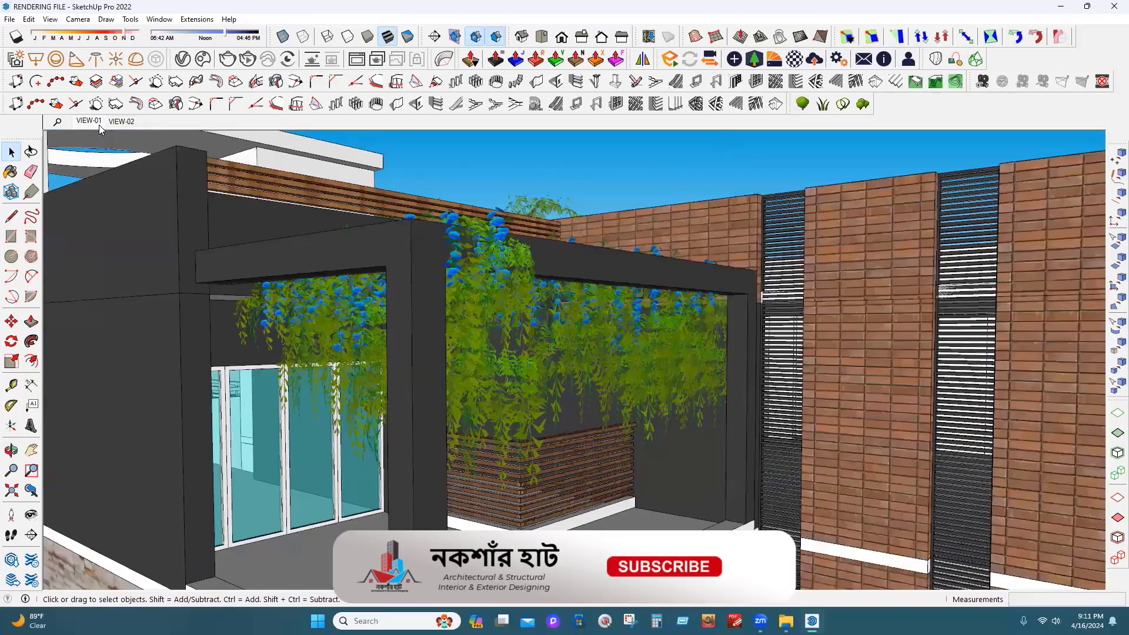
pyautogui.click(99, 125)
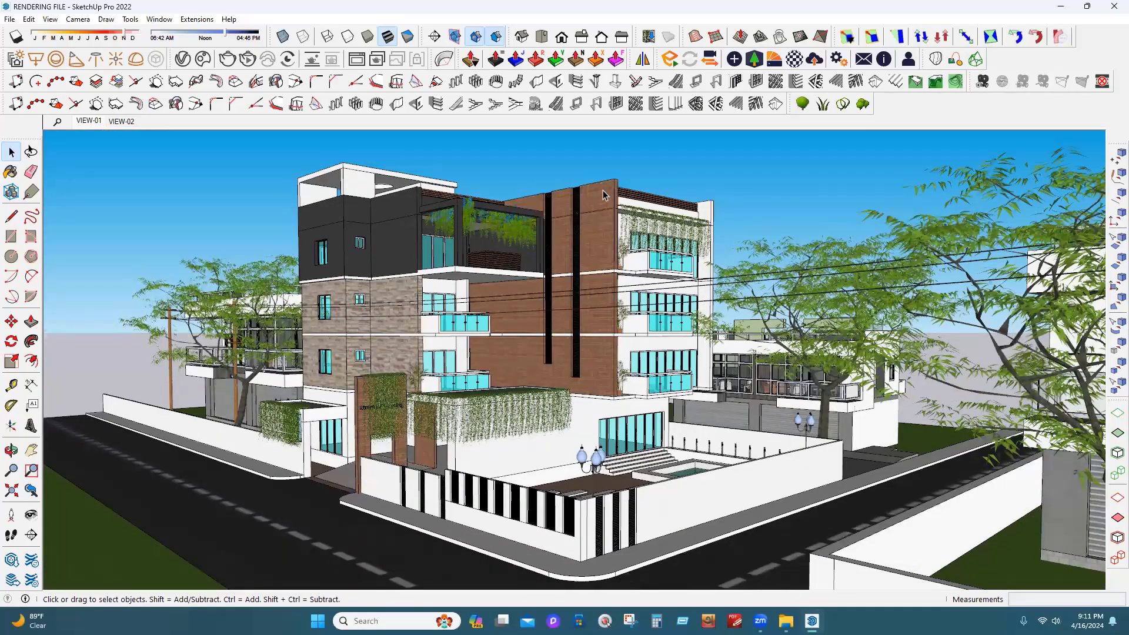
# Examine the whole site, including the roads, neighbouring buildings, trees, street lamps and entrance side of the main building
pyautogui.moveTo(450, 427); pyautogui.dragTo(936, 450, button='middle')
pyautogui.scroll(-4, 632, 433)
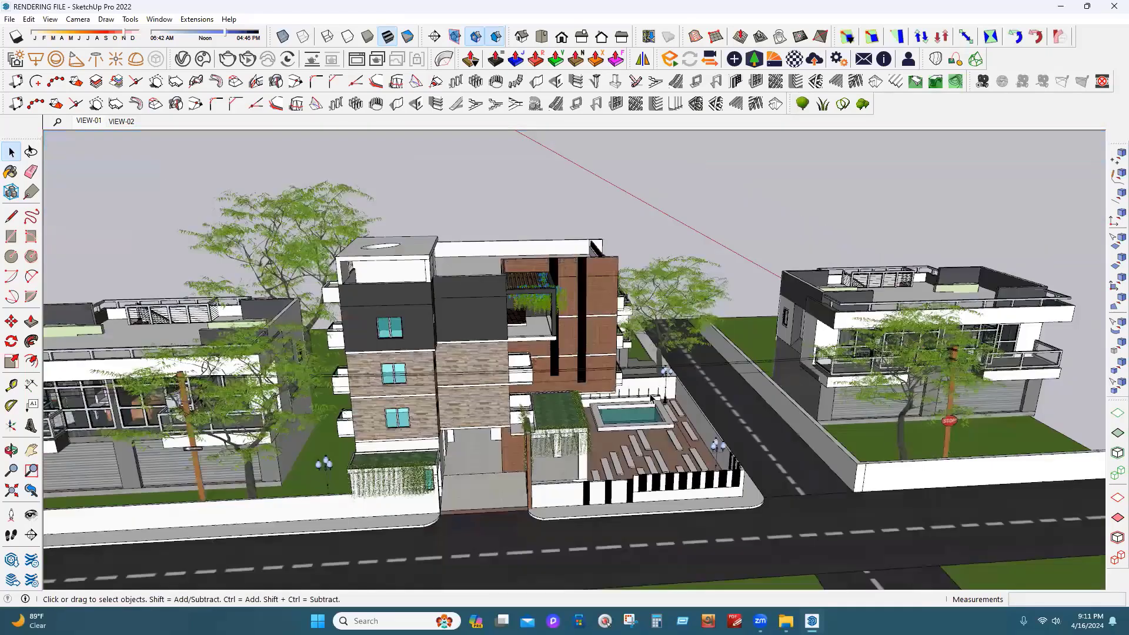
pyautogui.moveTo(826, 360); pyautogui.dragTo(855, 350, button='middle')
pyautogui.scroll(5, 711, 371)
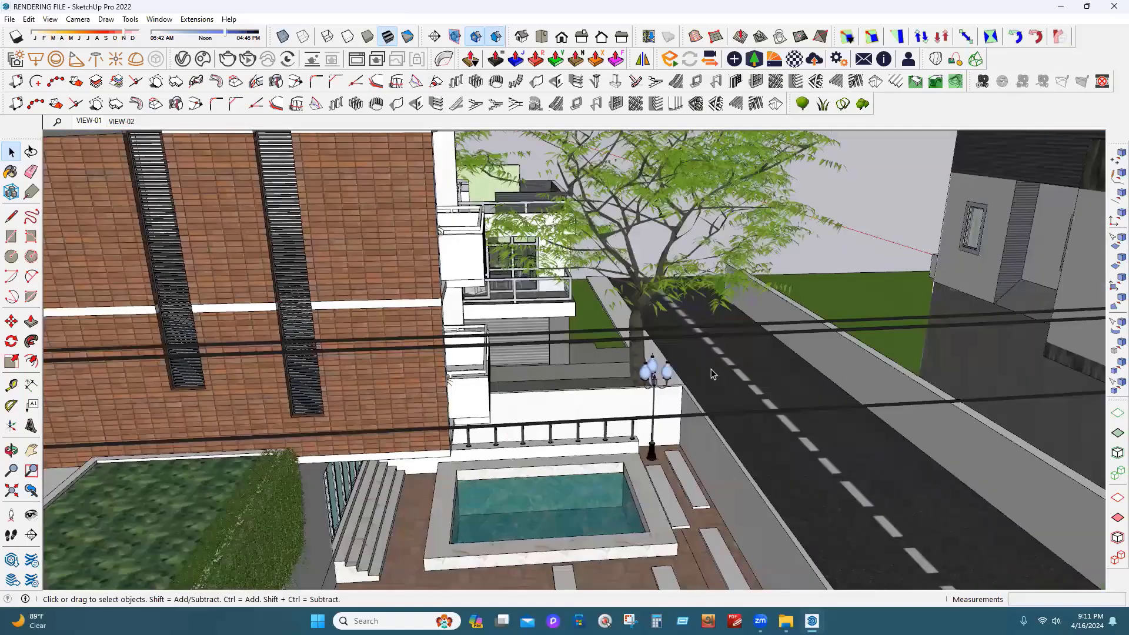
pyautogui.moveTo(786, 323); pyautogui.dragTo(707, 357, button='middle')
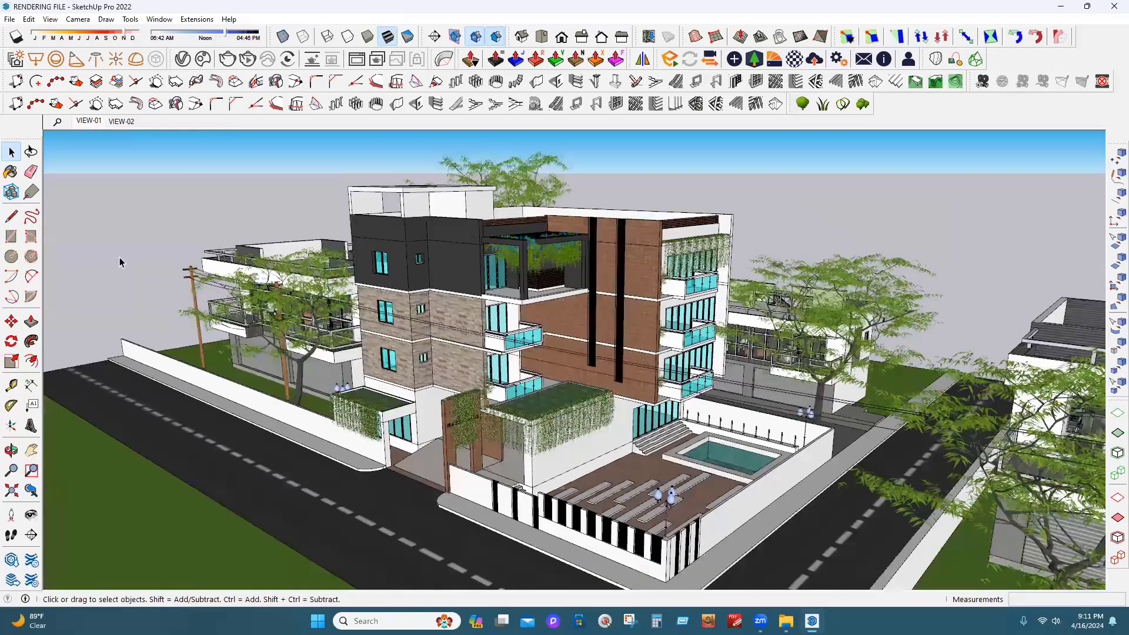
pyautogui.scroll(4, 298, 356)
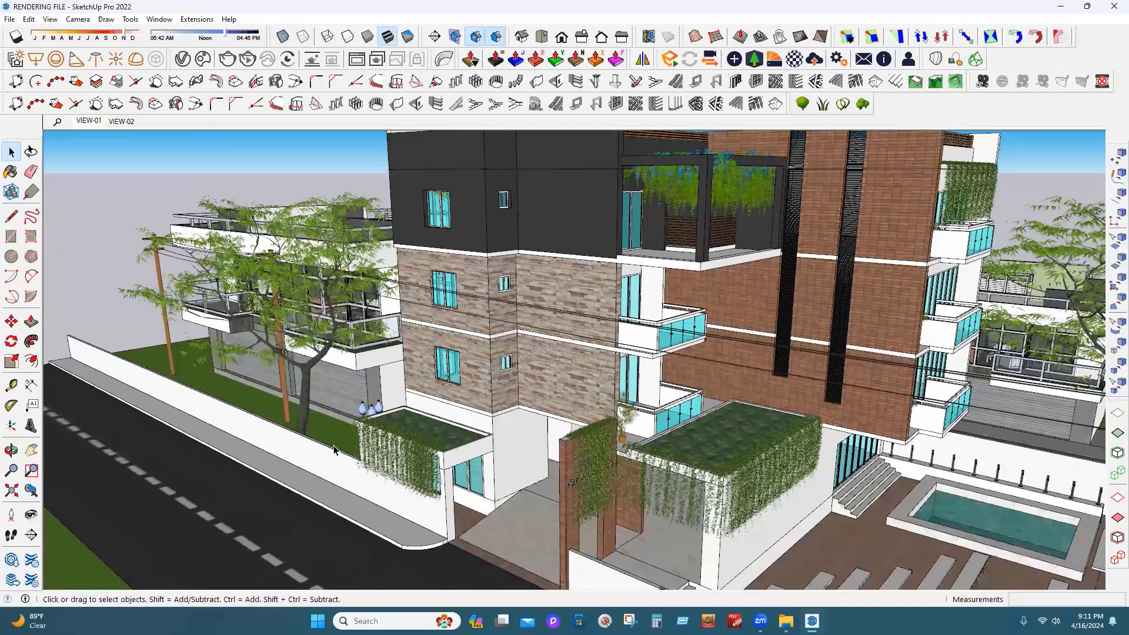
pyautogui.moveTo(335, 439); pyautogui.dragTo(434, 464, button='middle')
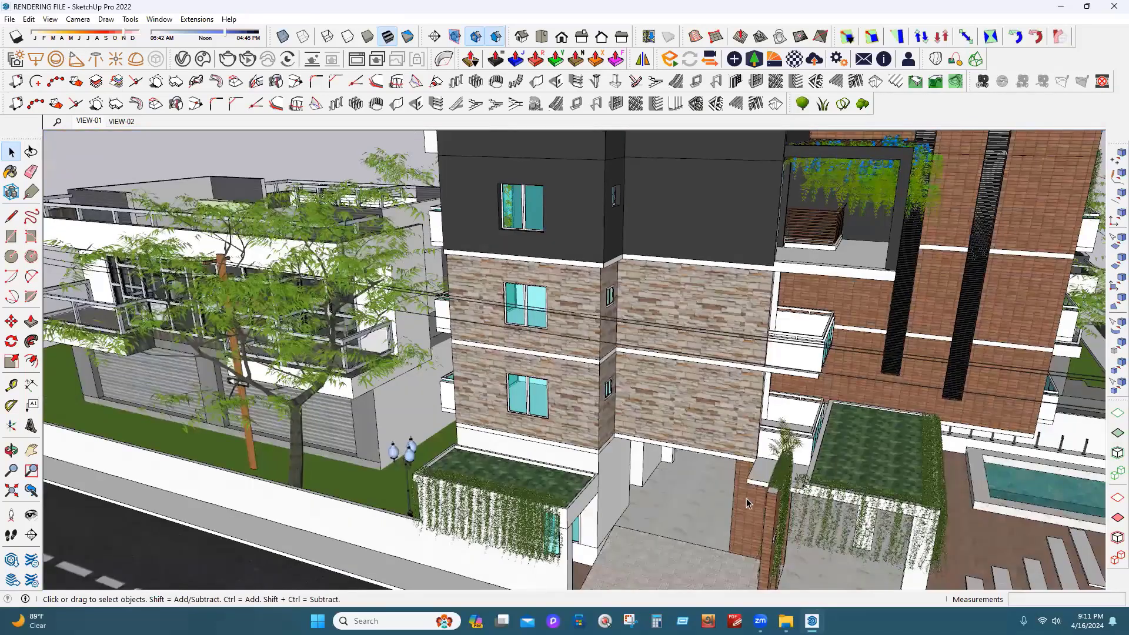
pyautogui.scroll(-4, 739, 495)
pyautogui.moveTo(812, 481); pyautogui.dragTo(716, 460, button='middle')
# Examine the swimming pool, the marble entrance steps and the row of bollard lights along the boundary wall
pyautogui.scroll(3, 716, 460)
pyautogui.scroll(6, 538, 424)
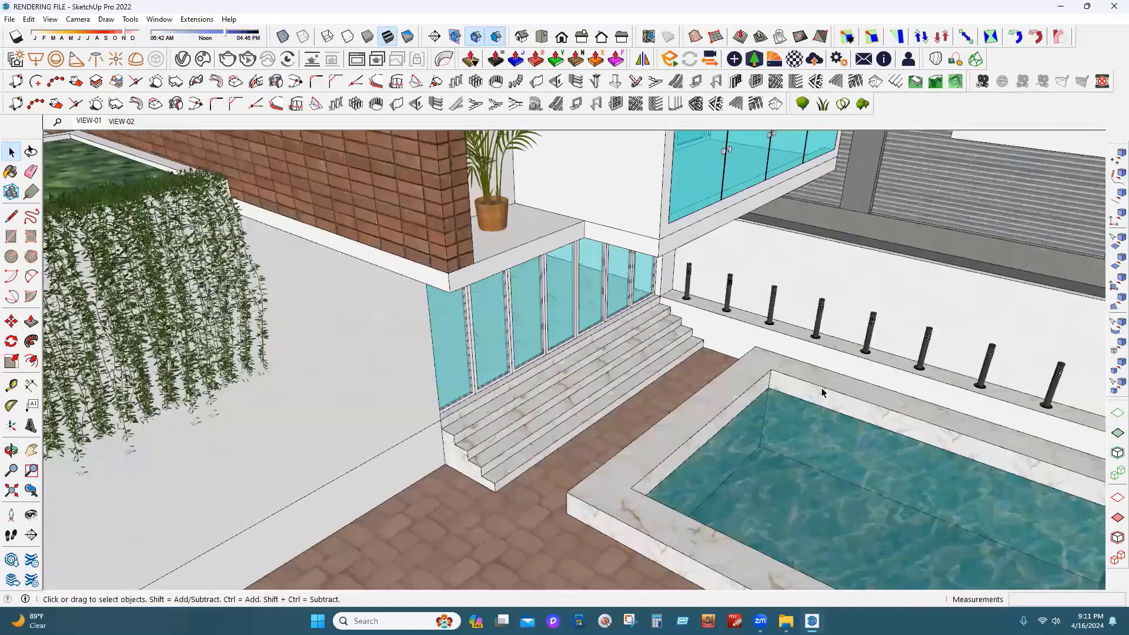
pyautogui.scroll(-3, 696, 414)
pyautogui.scroll(-3, 786, 444)
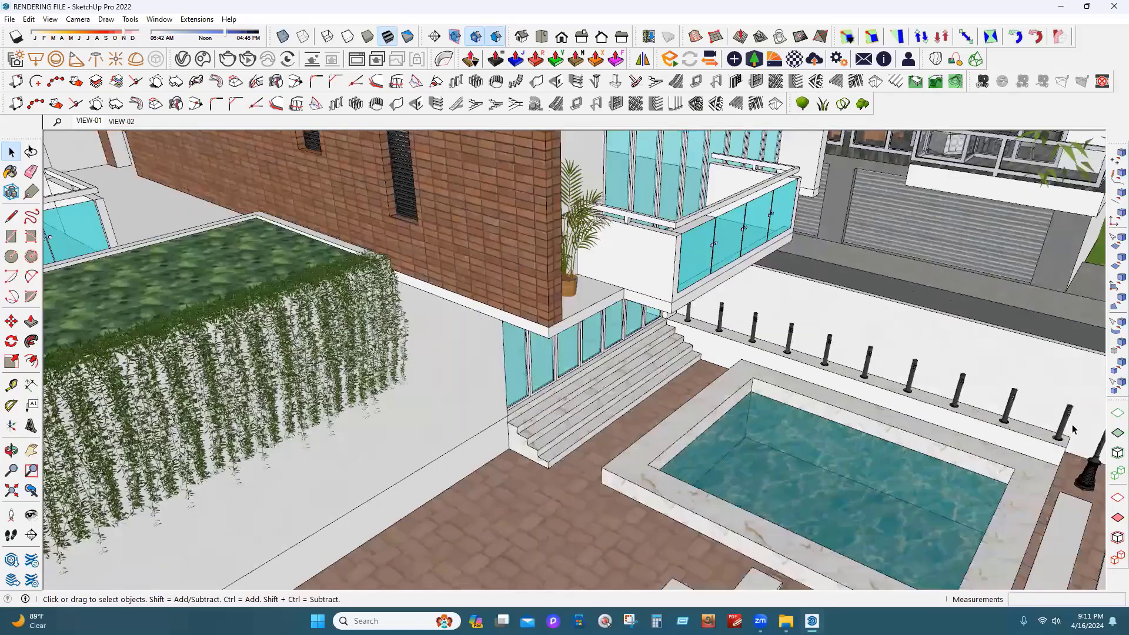
pyautogui.scroll(5, 514, 272)
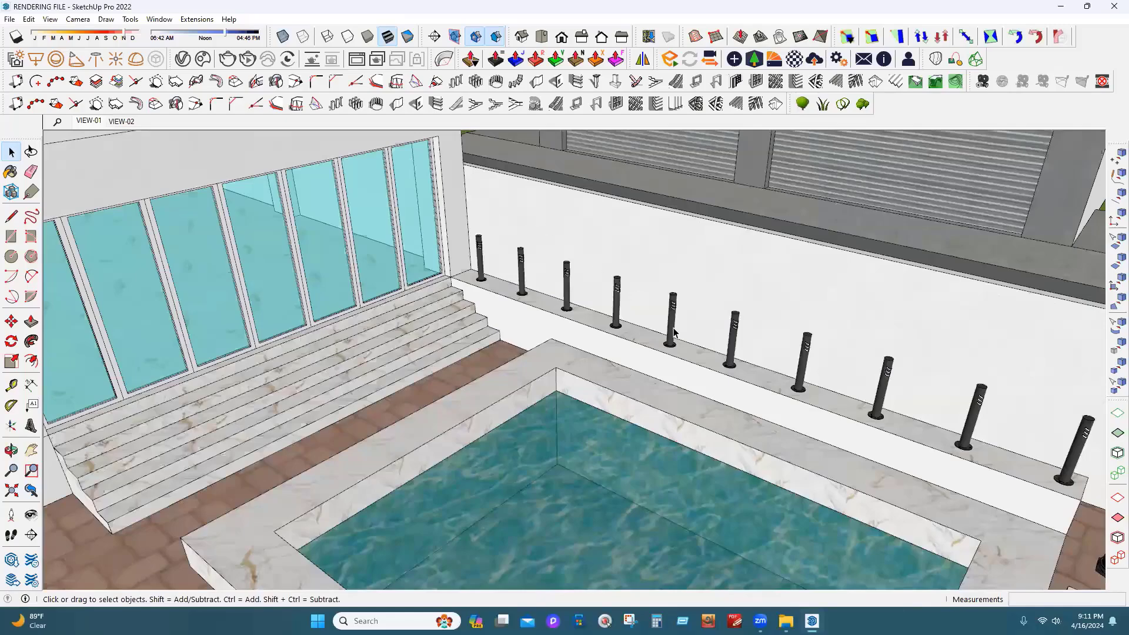
pyautogui.scroll(-1, 671, 344)
pyautogui.scroll(-2, 748, 376)
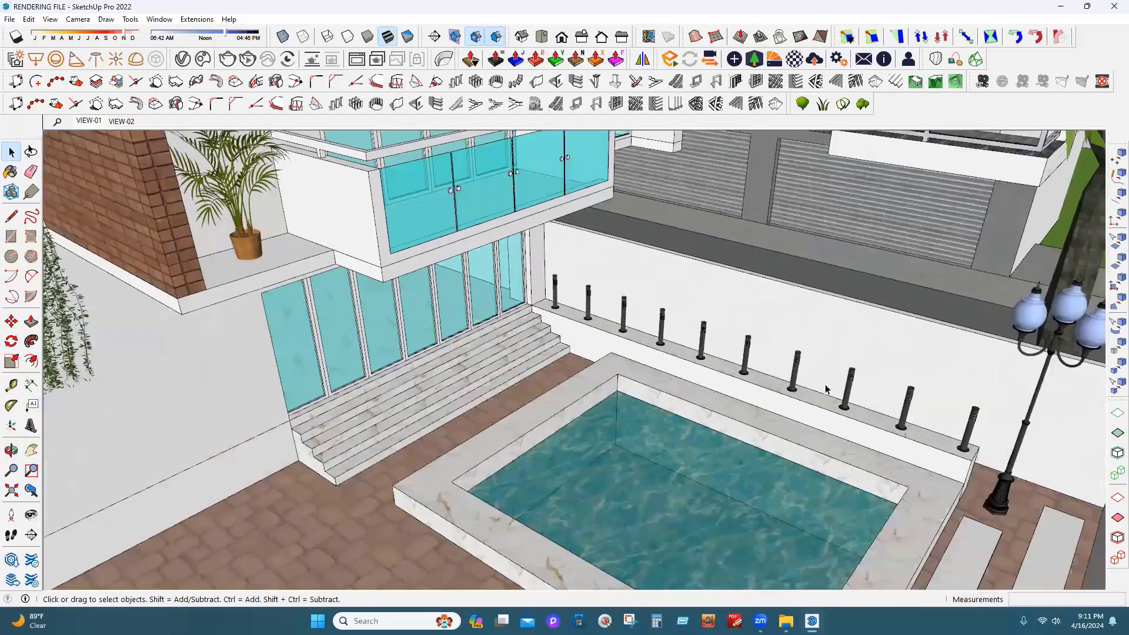
pyautogui.scroll(-2, 835, 389)
pyautogui.scroll(-4, 857, 396)
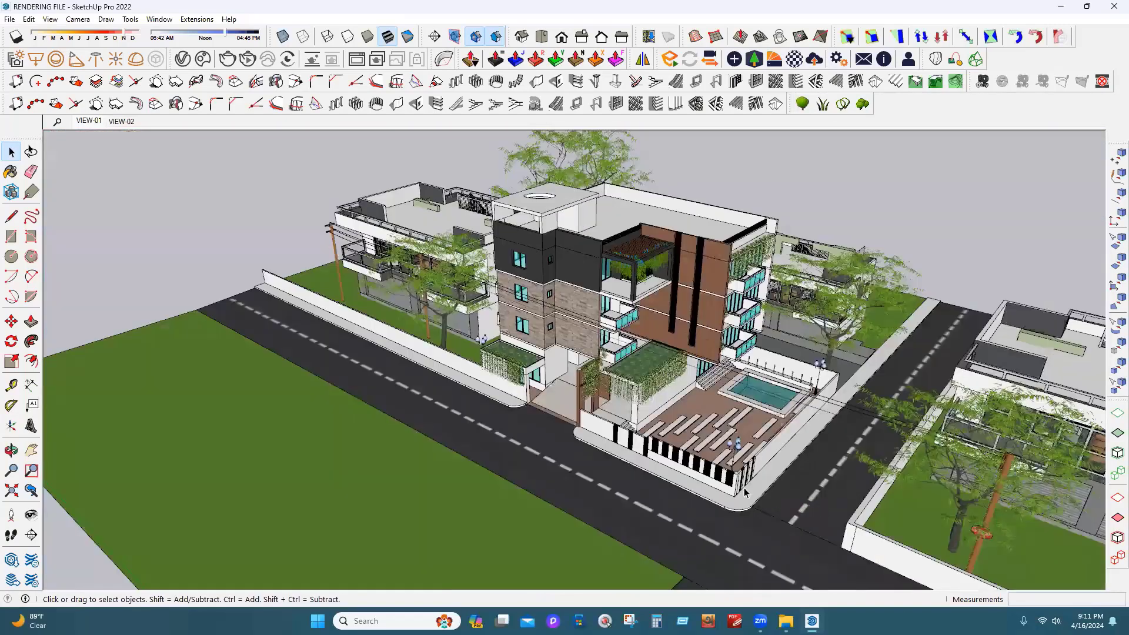
# View the site from above and check the saved scenes VIEW-02 and VIEW-01
pyautogui.moveTo(567, 380); pyautogui.dragTo(721, 428, button='middle')
pyautogui.click(125, 122)
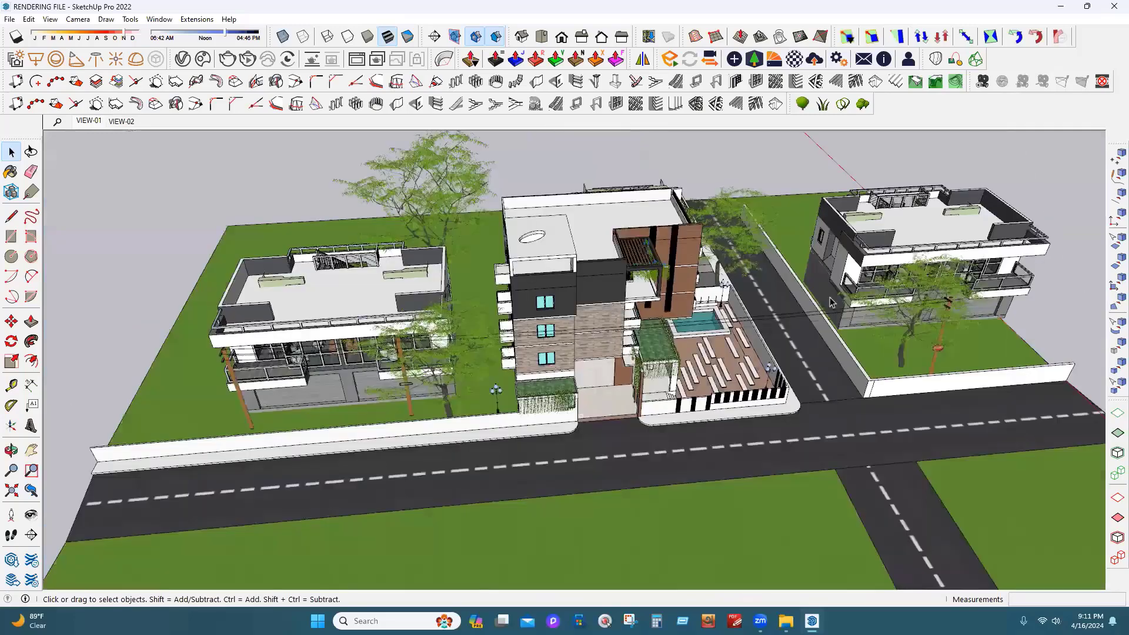
pyautogui.click(94, 121)
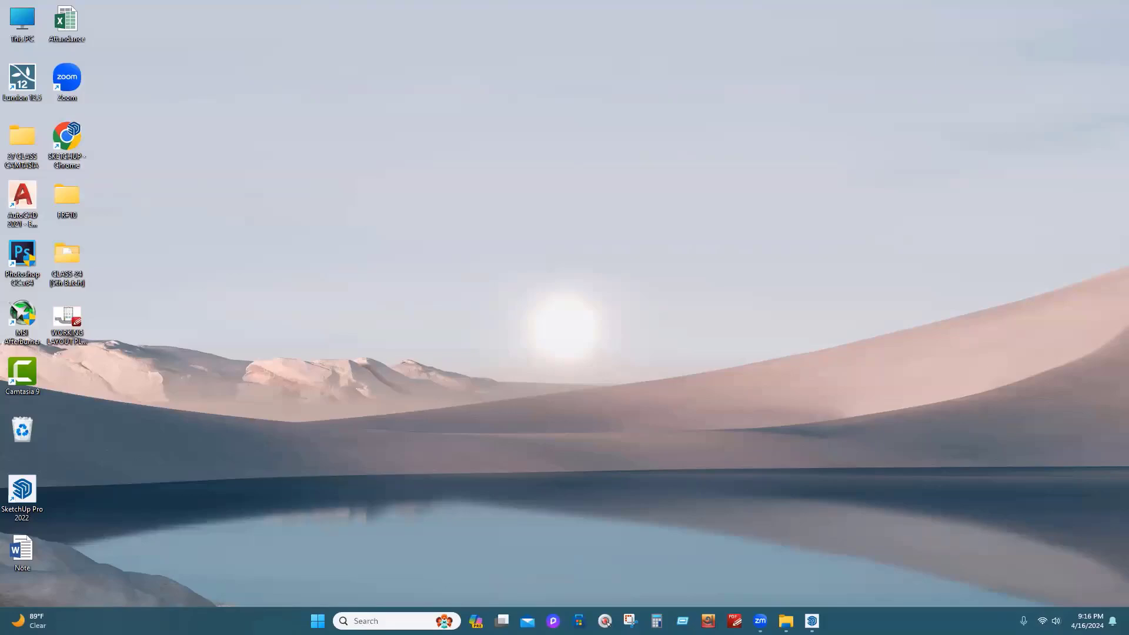
# Switch to the SketchUp model and examine the planted roof and hanging vines of the small room beside the driveway
pyautogui.click(812, 621)
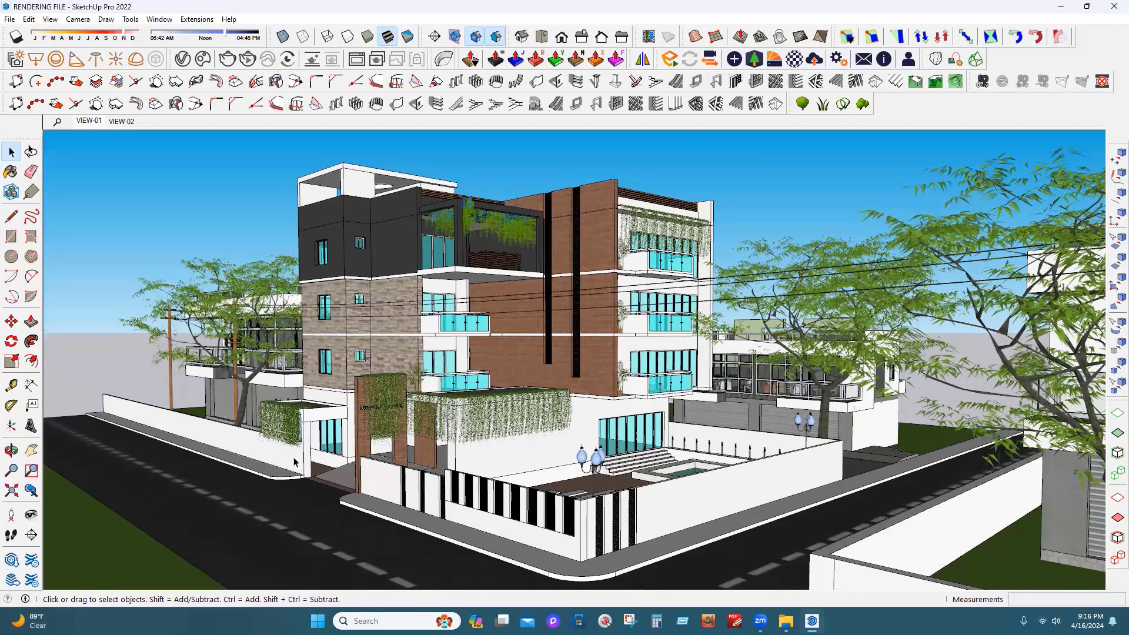
pyautogui.moveTo(364, 497); pyautogui.dragTo(361, 484, button='middle')
pyautogui.scroll(2, 360, 484)
pyautogui.scroll(4, 288, 467)
pyautogui.moveTo(287, 466); pyautogui.dragTo(329, 467, button='middle')
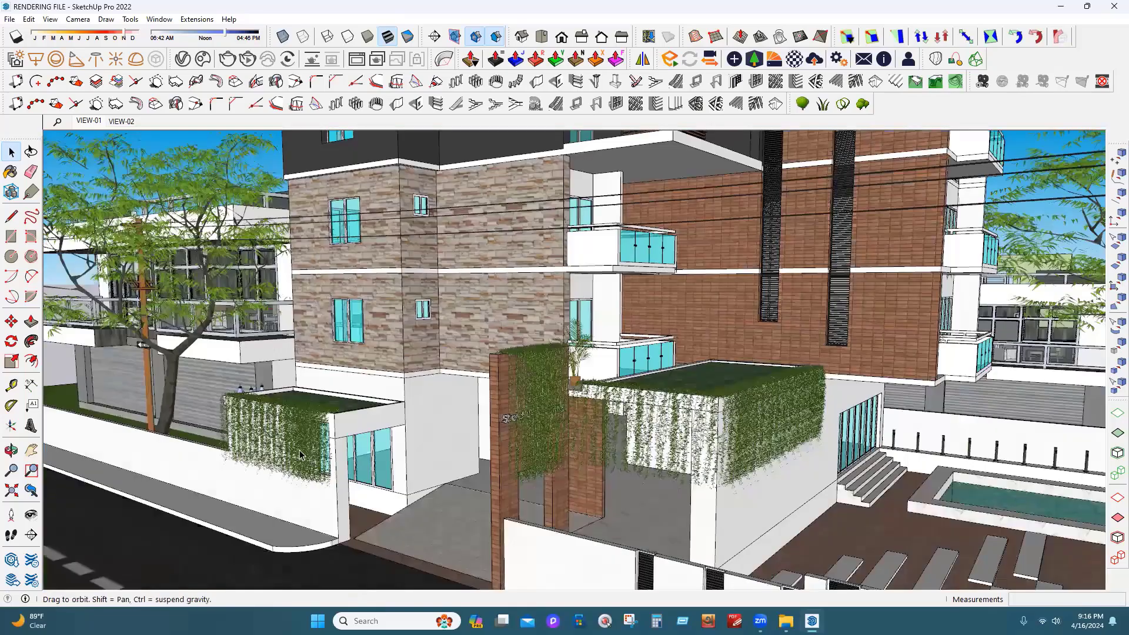
pyautogui.scroll(5, 394, 478)
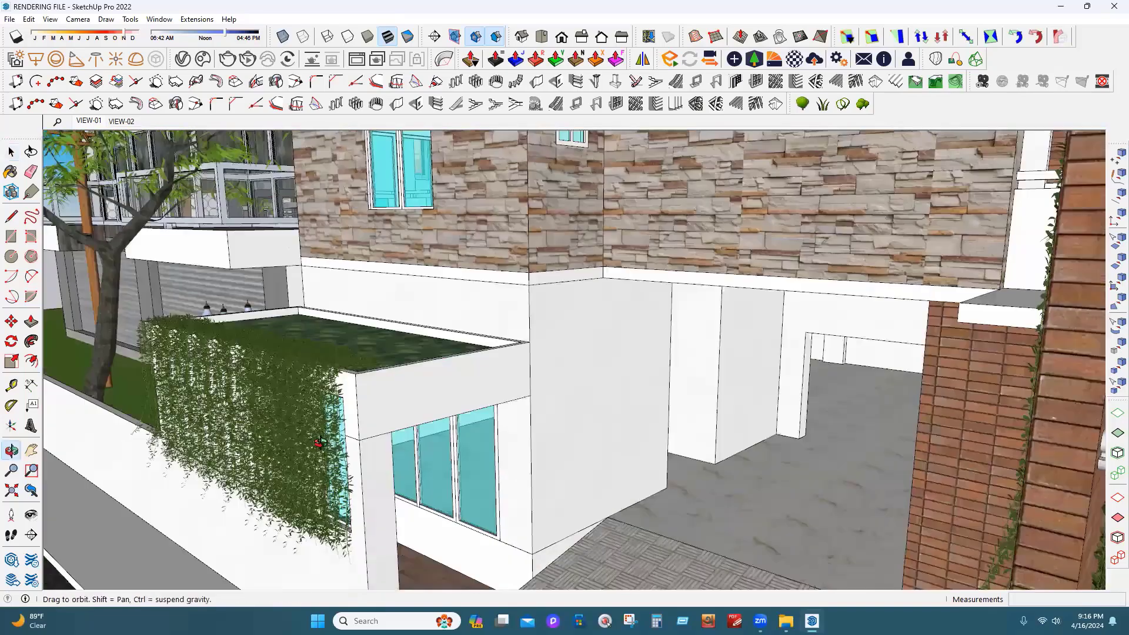
pyautogui.moveTo(320, 443)
pyautogui.mouseDown(button='middle')
pyautogui.moveTo(210, 316)
pyautogui.moveTo(288, 408)
pyautogui.mouseUp(button='middle')
pyautogui.moveTo(360, 447)
pyautogui.mouseDown(button='middle')
pyautogui.moveTo(277, 449)
pyautogui.moveTo(540, 464)
pyautogui.moveTo(434, 412)
pyautogui.moveTo(354, 453)
pyautogui.moveTo(372, 463)
pyautogui.mouseUp(button='middle')
pyautogui.moveTo(288, 442); pyautogui.dragTo(401, 492, button='middle')
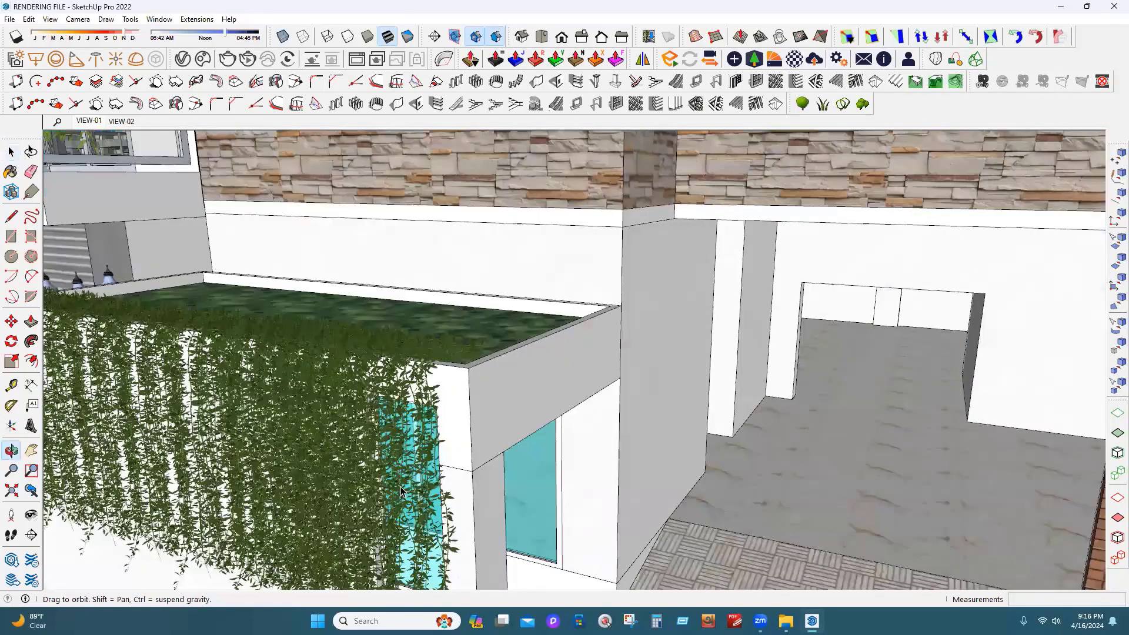
# Examine the paved entrance driveway, the brick gate pillars and the planted canopies on both sides of the entrance
pyautogui.scroll(-3, 401, 491)
pyautogui.scroll(-2, 401, 491)
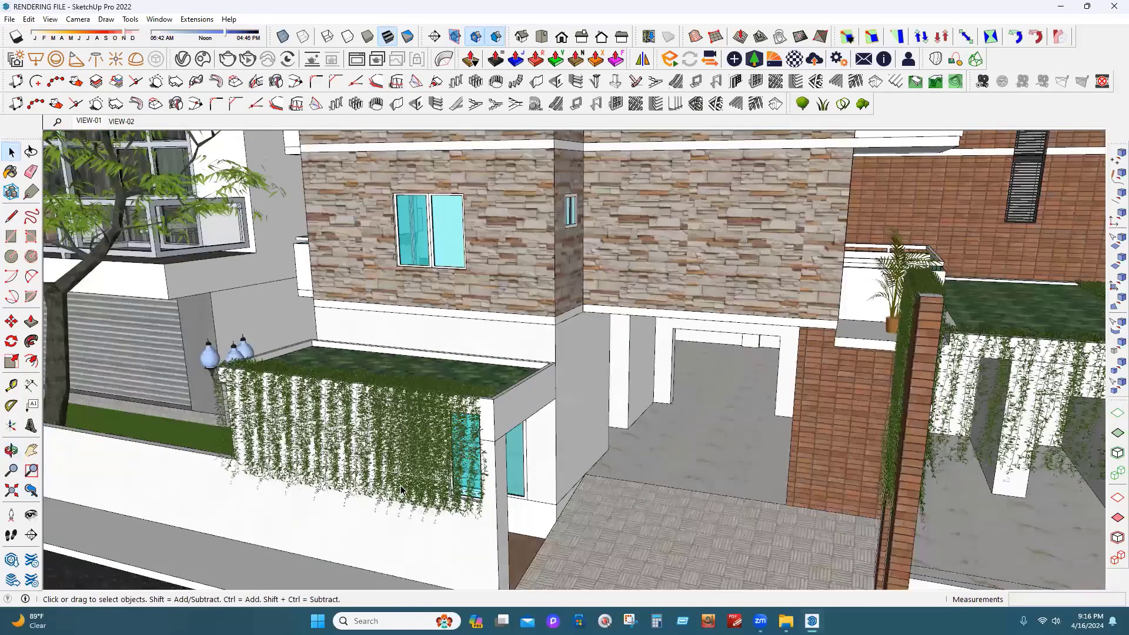
pyautogui.scroll(-2, 394, 438)
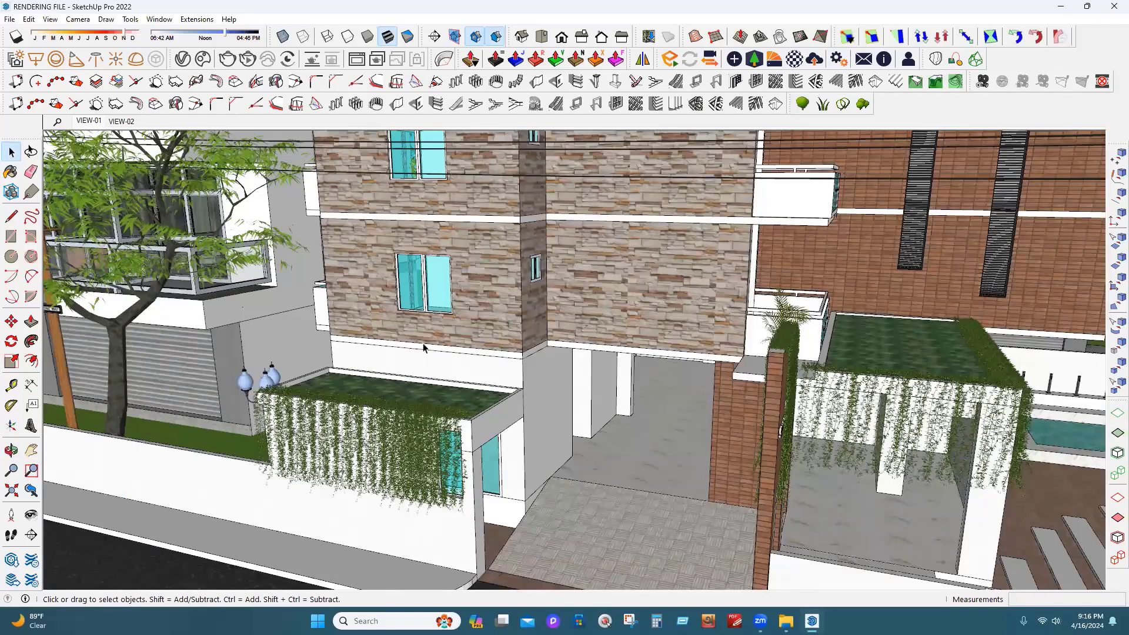
pyautogui.scroll(-3, 422, 344)
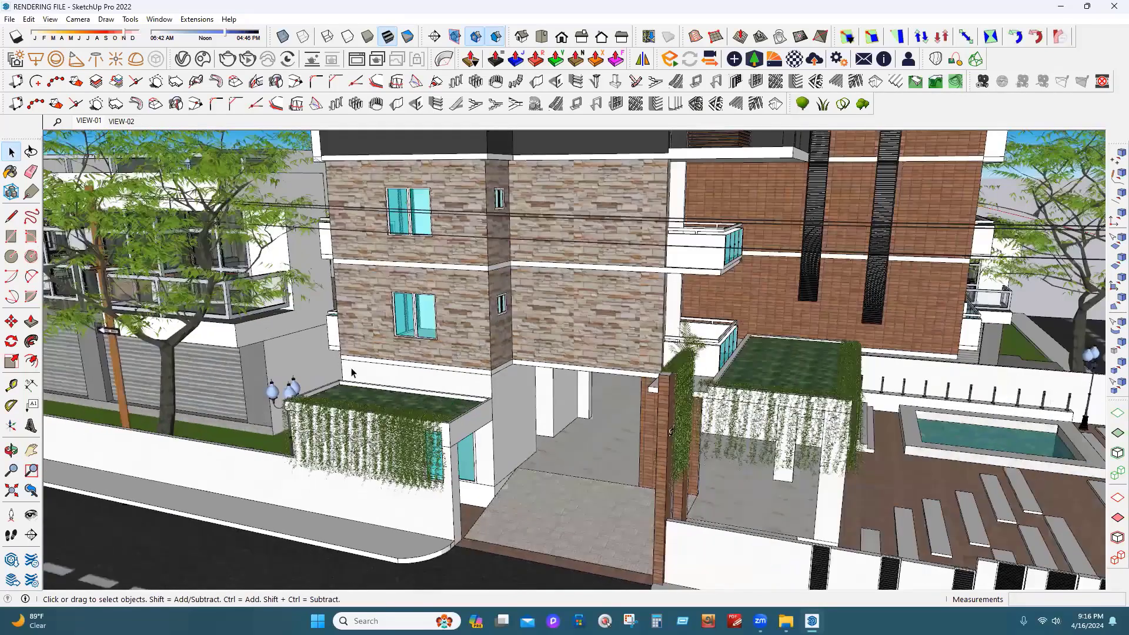
pyautogui.moveTo(397, 317); pyautogui.dragTo(373, 448, button='middle')
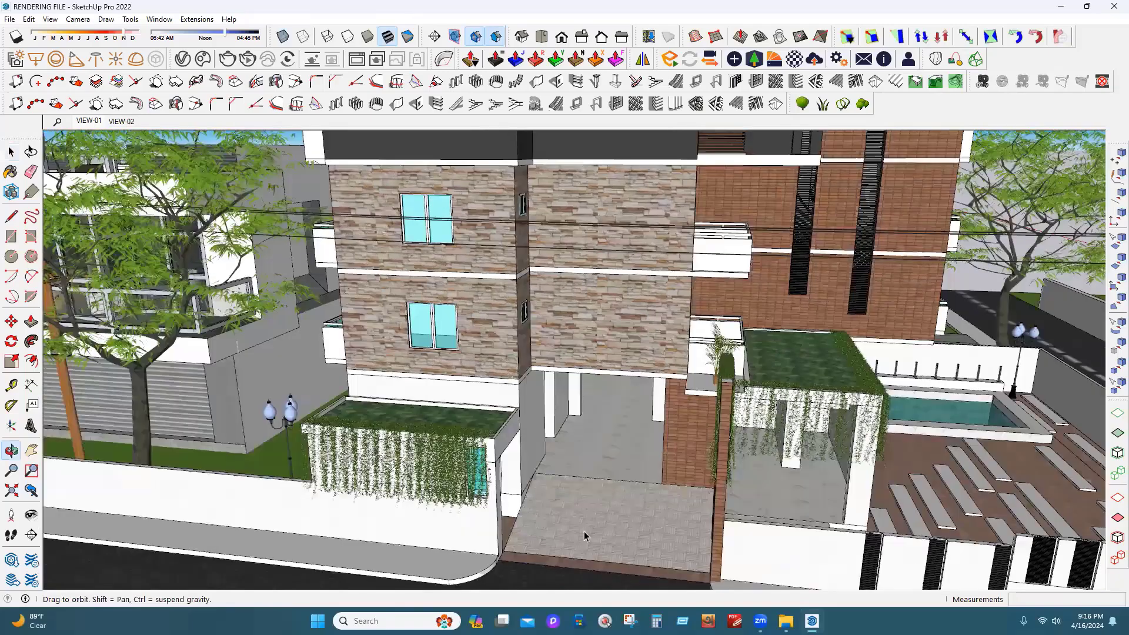
pyautogui.moveTo(585, 536); pyautogui.dragTo(516, 523, button='middle')
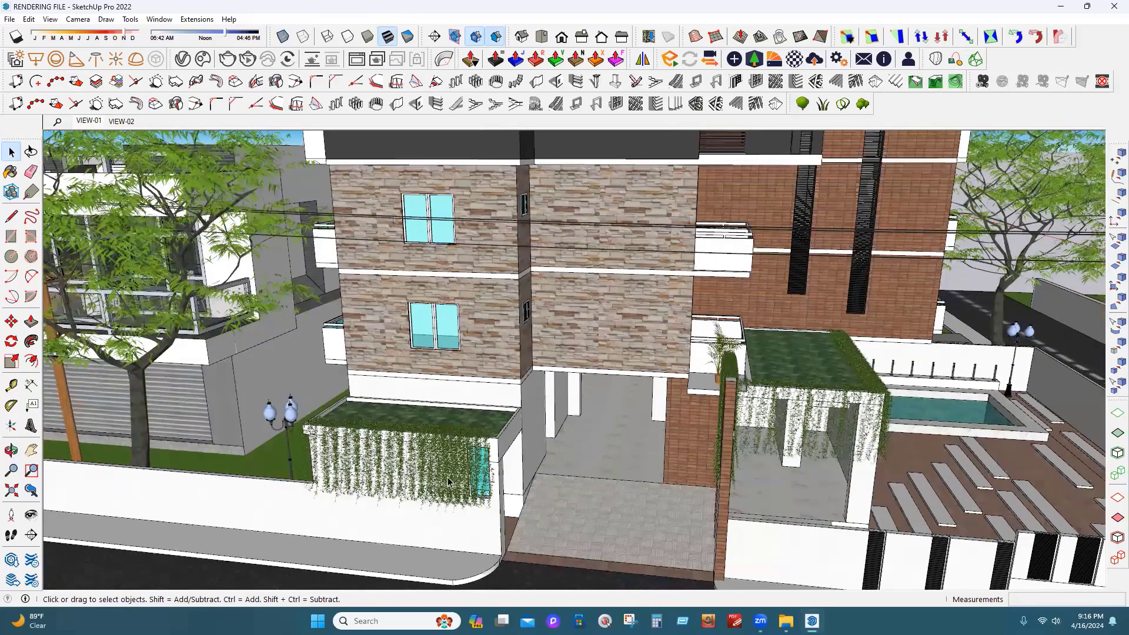
pyautogui.scroll(-3, 428, 551)
pyautogui.scroll(5, 371, 497)
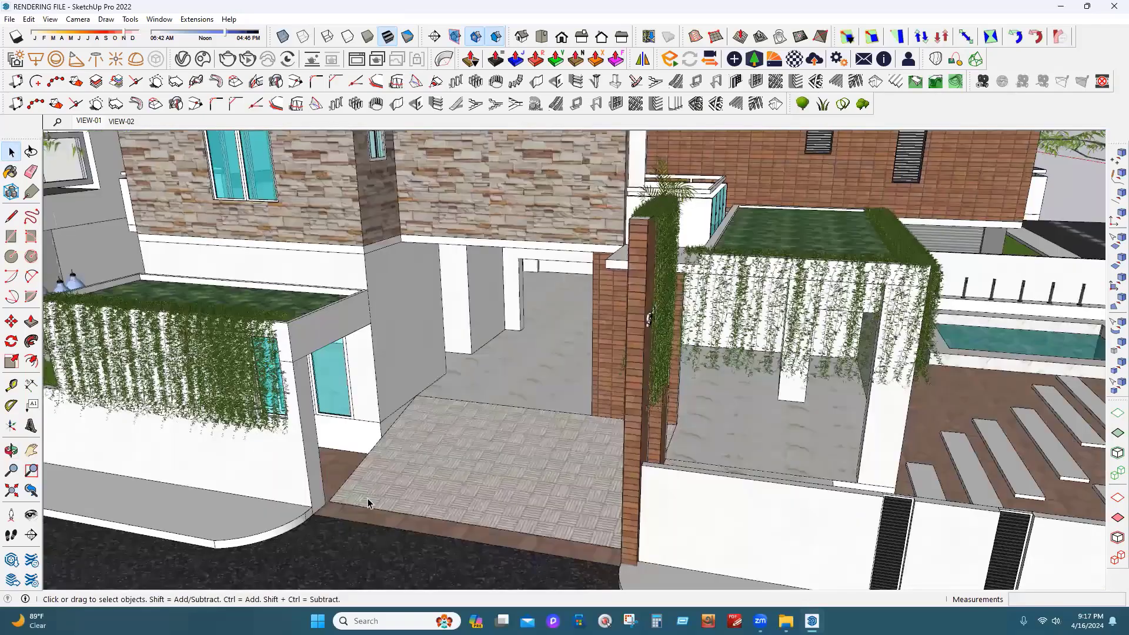
# Examine the driveway paving, the brick gate pillars and the open canopy behind the front boundary wall
pyautogui.scroll(3, 309, 461)
pyautogui.scroll(-1, 640, 512)
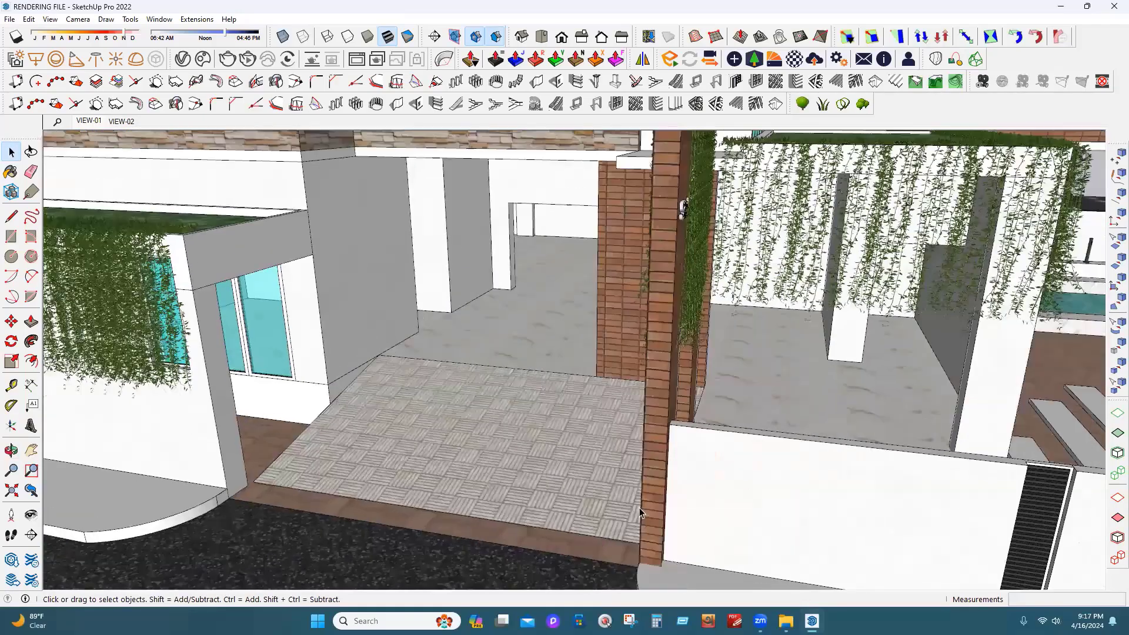
pyautogui.scroll(-5, 640, 507)
pyautogui.scroll(2, 527, 489)
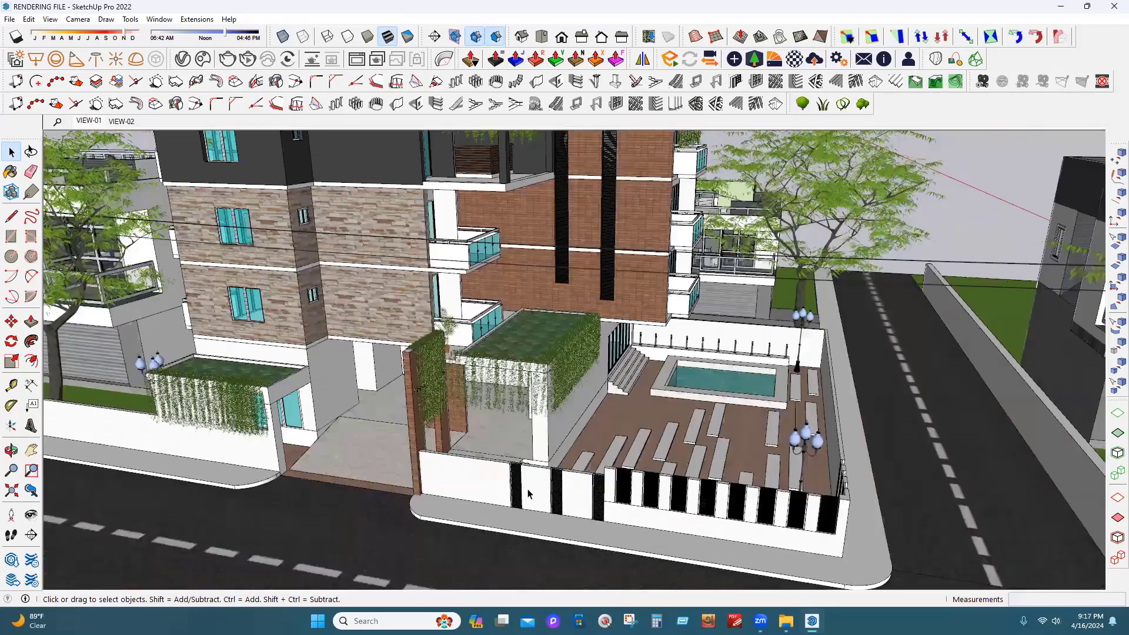
pyautogui.moveTo(616, 357)
pyautogui.mouseDown(button='middle')
pyautogui.moveTo(622, 436)
pyautogui.moveTo(277, 563)
pyautogui.mouseUp(button='middle')
# Examine the paved courtyard with its stone slabs, the marble steps and the vine-covered wall facing the pool
pyautogui.scroll(2, 277, 563)
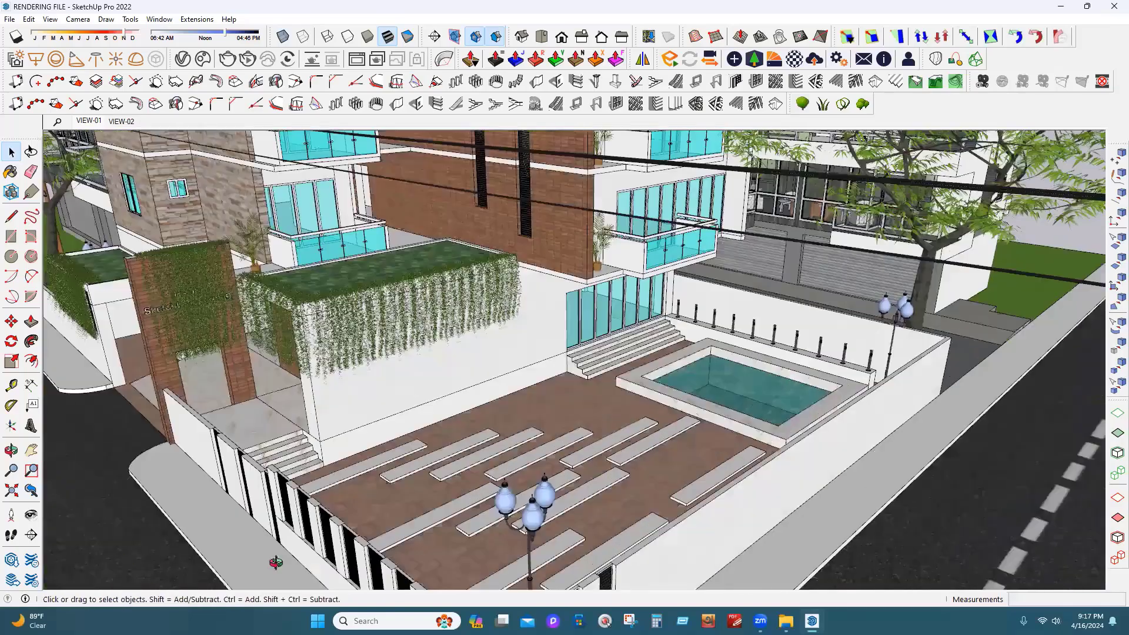
pyautogui.scroll(2, 327, 456)
pyautogui.scroll(2, 361, 444)
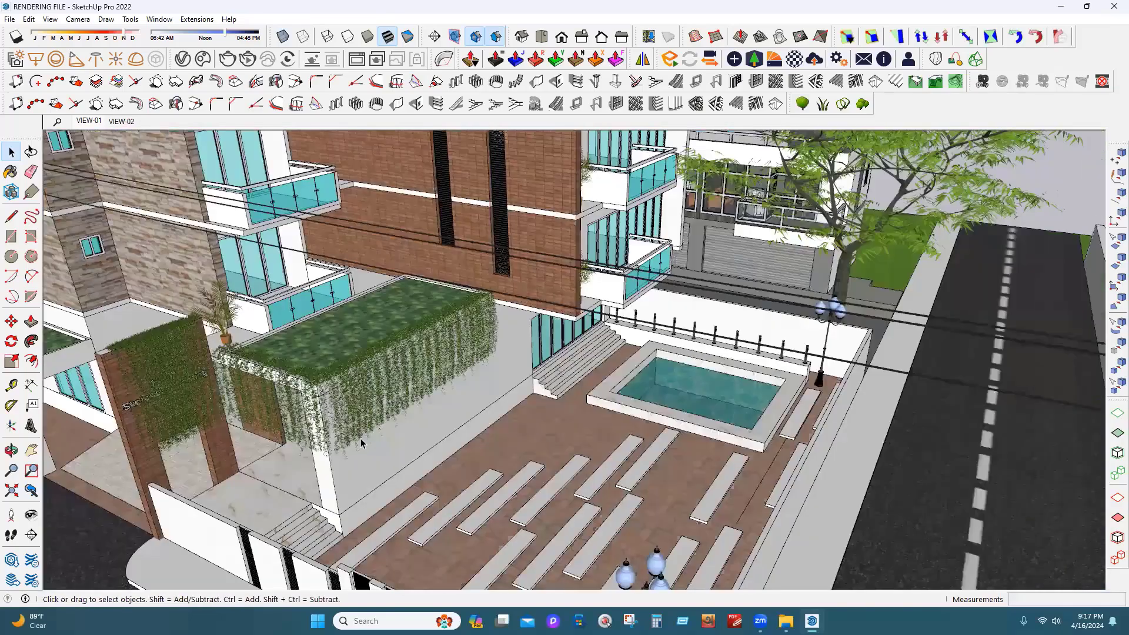
pyautogui.scroll(-2, 526, 450)
pyautogui.scroll(4, 831, 314)
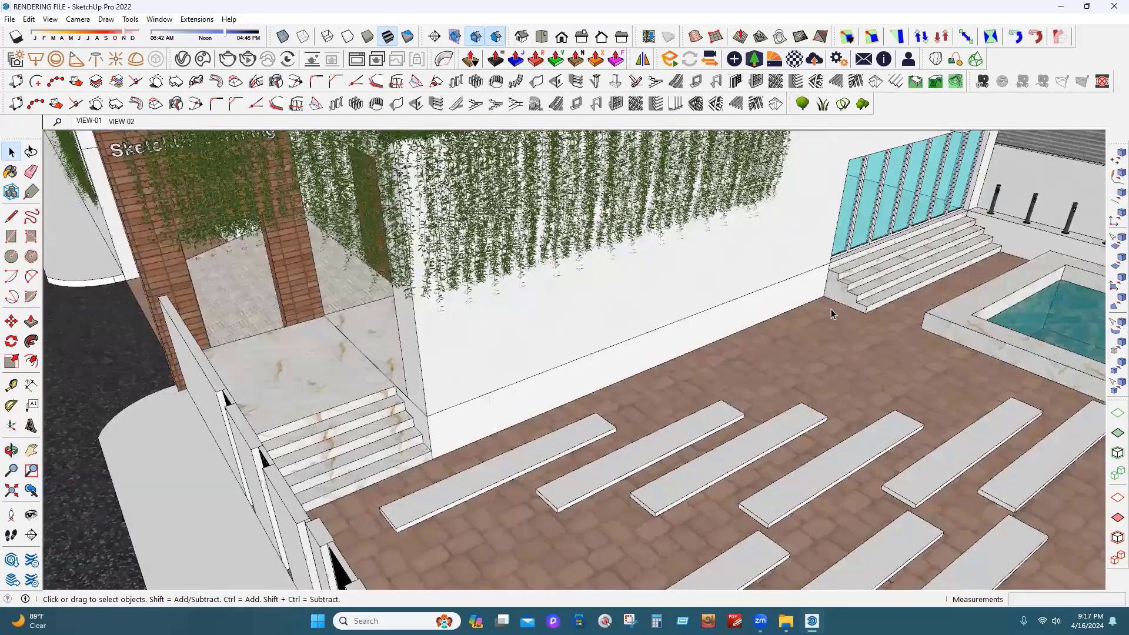
pyautogui.scroll(-3, 767, 385)
pyautogui.scroll(-3, 523, 588)
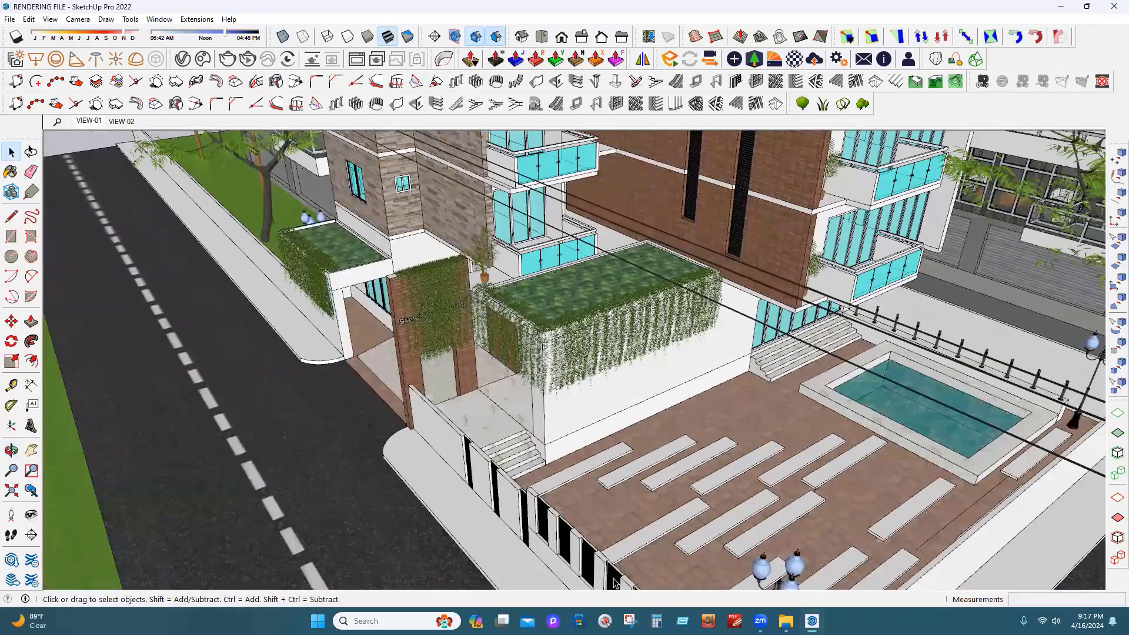
pyautogui.scroll(1, 387, 377)
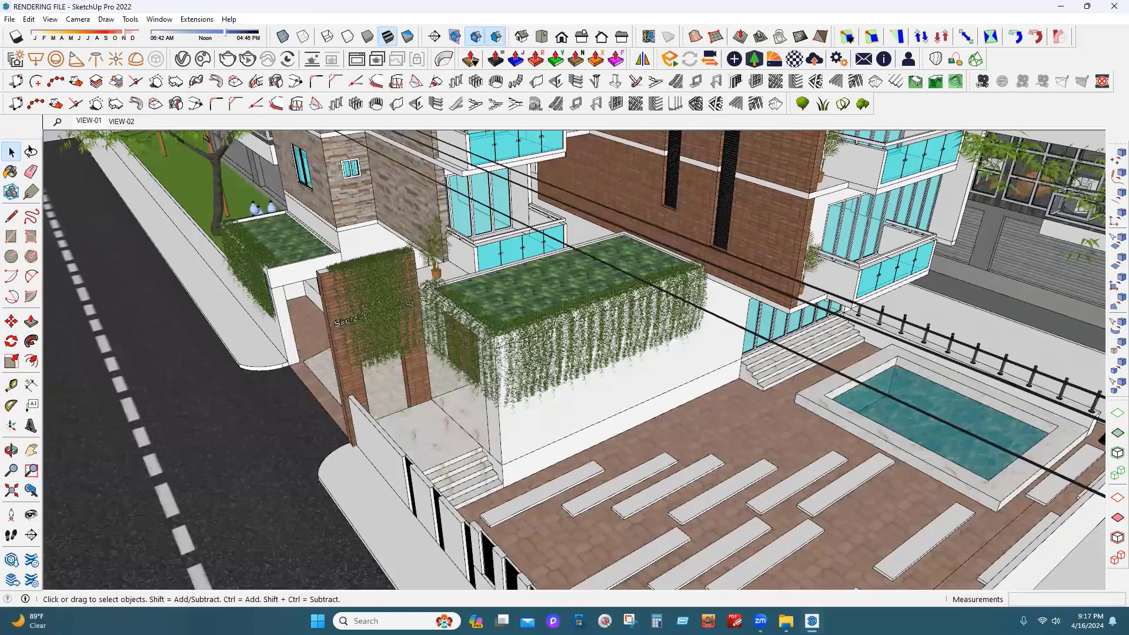
pyautogui.scroll(1, 493, 477)
pyautogui.scroll(2, 615, 473)
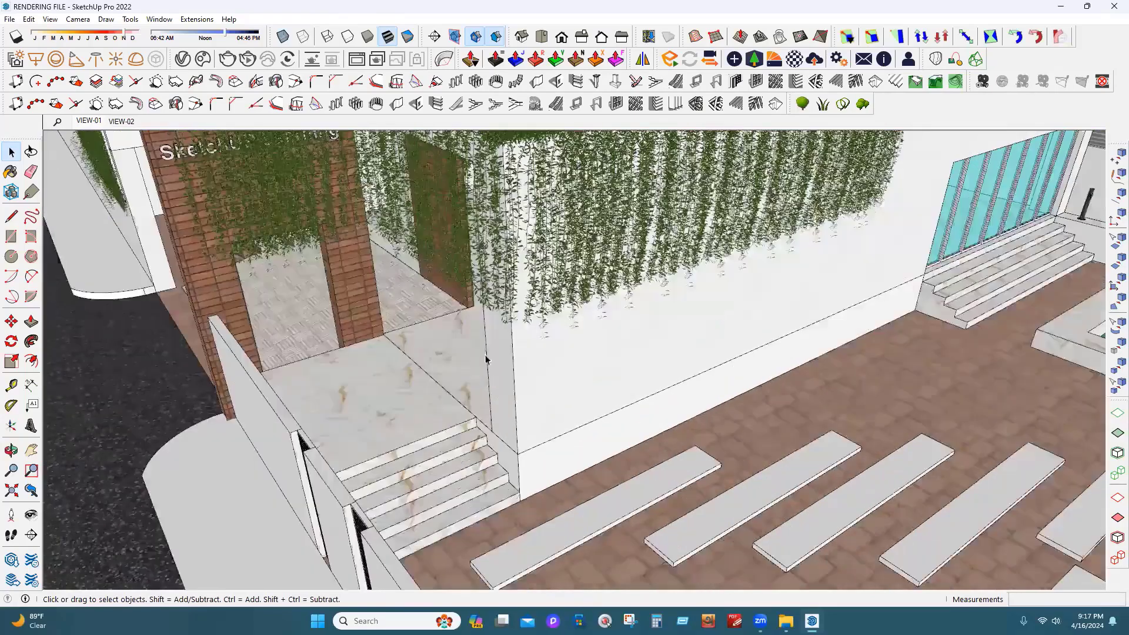
pyautogui.scroll(-3, 50, 130)
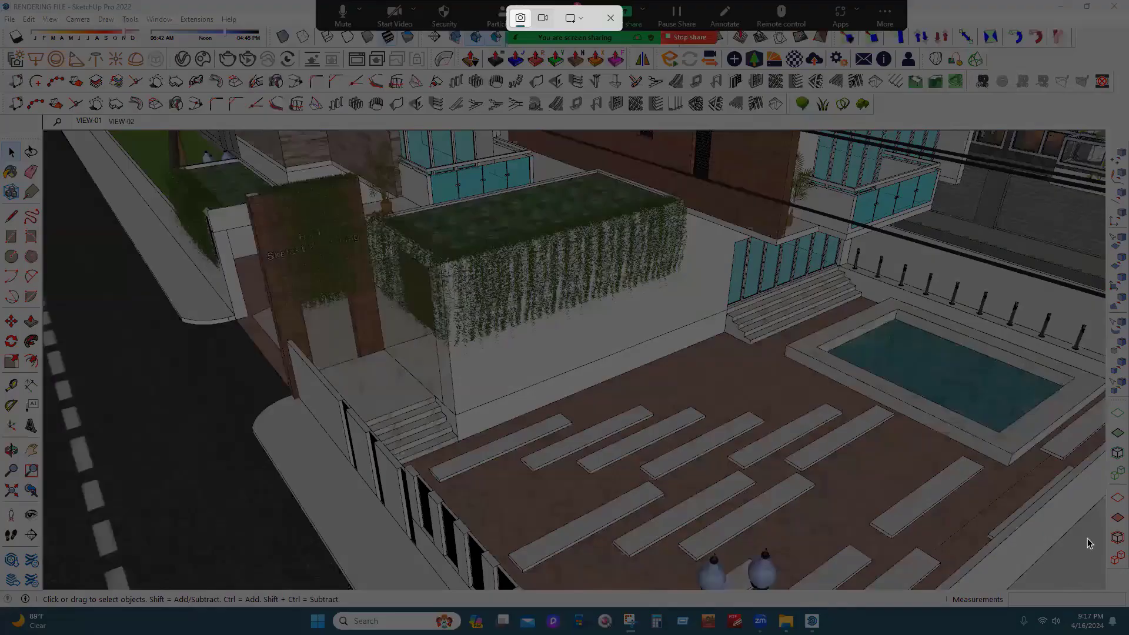
# Capture the entrance and pool courtyard with Snipping Tool and mark the poolside steps, overhang edge and bollard lights in red
pyautogui.moveTo(50, 130); pyautogui.dragTo(1126, 510)
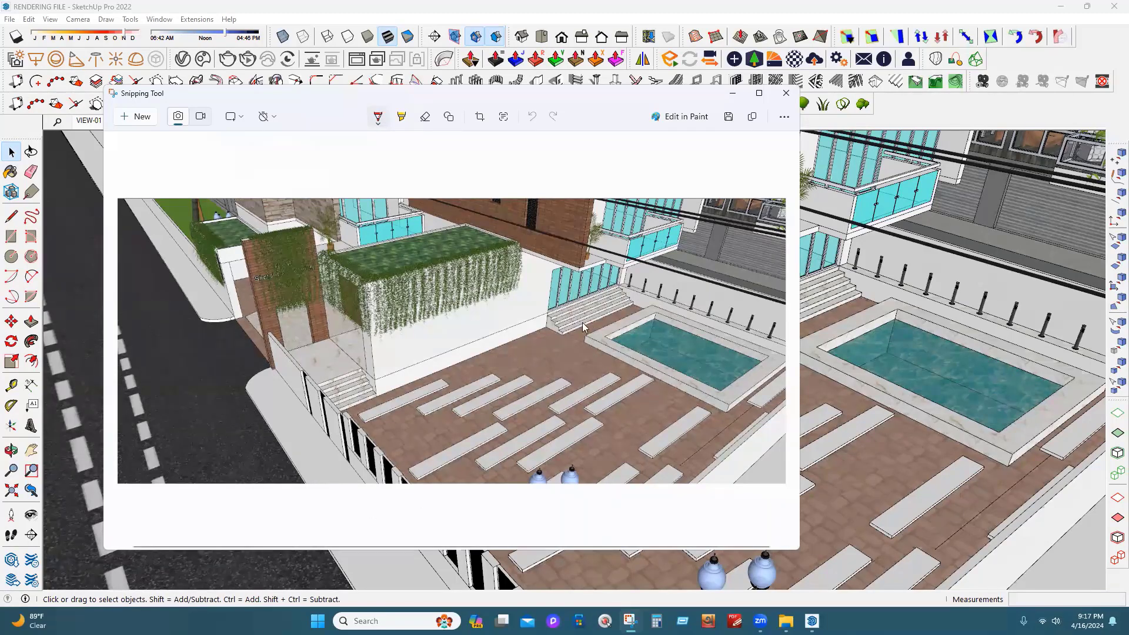
pyautogui.moveTo(573, 291)
pyautogui.mouseDown()
pyautogui.moveTo(582, 323)
pyautogui.moveTo(591, 305)
pyautogui.mouseUp()
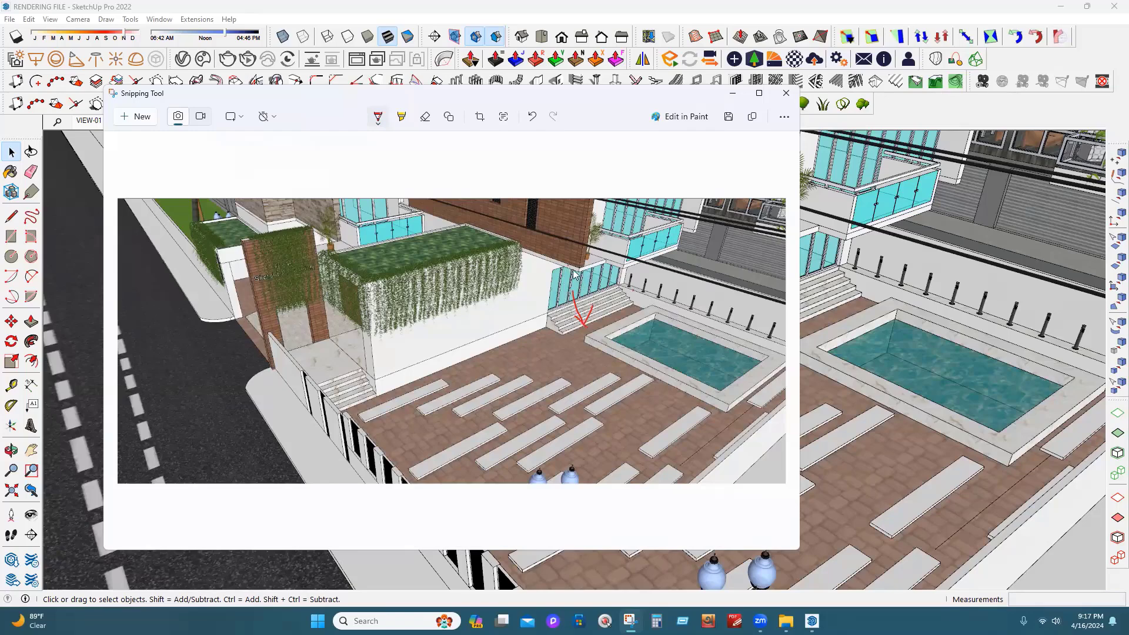
pyautogui.moveTo(567, 266); pyautogui.dragTo(559, 354)
pyautogui.moveTo(521, 252)
pyautogui.mouseDown()
pyautogui.moveTo(567, 268)
pyautogui.moveTo(566, 334)
pyautogui.mouseUp()
pyautogui.moveTo(628, 288); pyautogui.dragTo(772, 340)
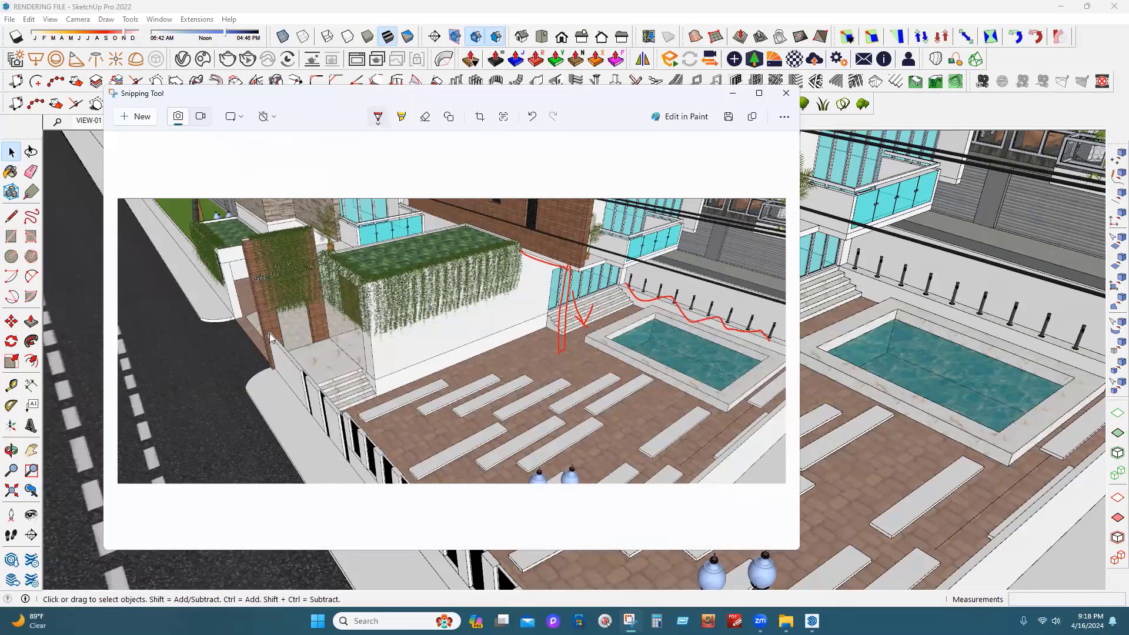
# Sketch red arrows down the marble entrance steps and across the courtyard, add a line towards the pool, and return to the SketchUp model
pyautogui.moveTo(355, 345); pyautogui.dragTo(333, 361)
pyautogui.moveTo(354, 402); pyautogui.dragTo(357, 386)
pyautogui.moveTo(355, 374); pyautogui.dragTo(328, 336)
pyautogui.moveTo(582, 272); pyautogui.dragTo(655, 335)
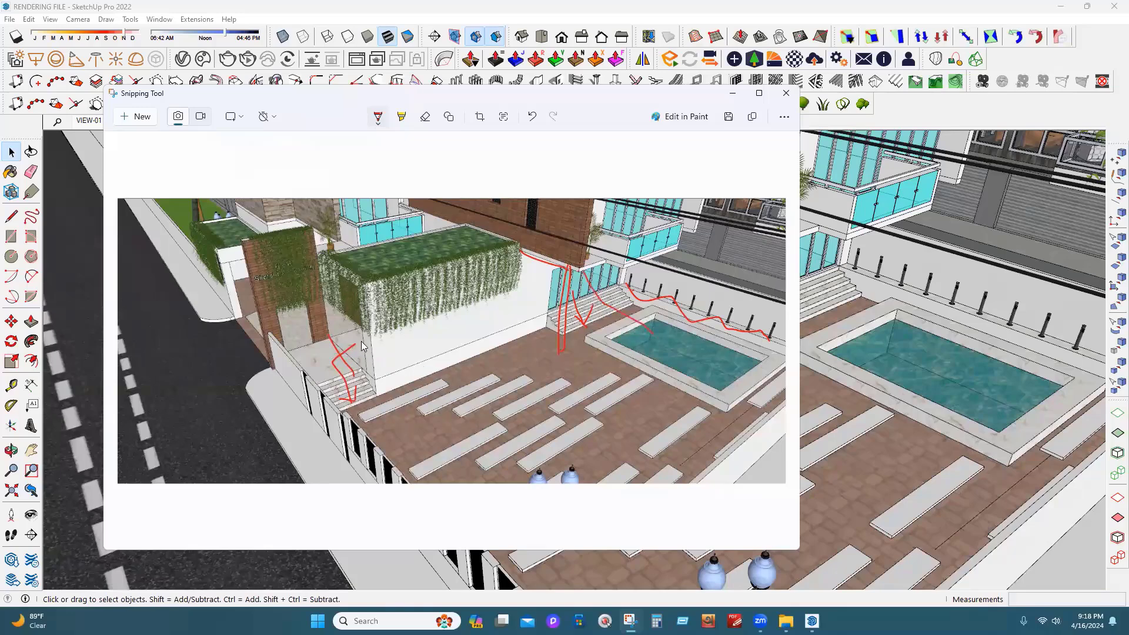
pyautogui.moveTo(335, 319)
pyautogui.mouseDown()
pyautogui.moveTo(406, 427)
pyautogui.moveTo(534, 438)
pyautogui.moveTo(518, 429)
pyautogui.mouseUp()
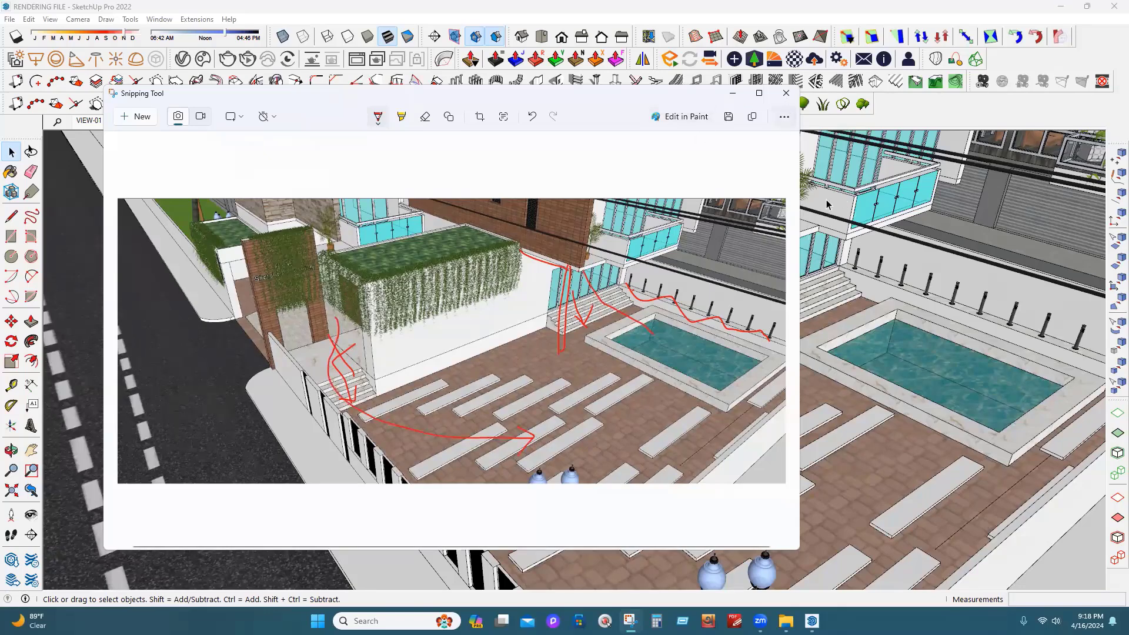
pyautogui.click(3, 424)
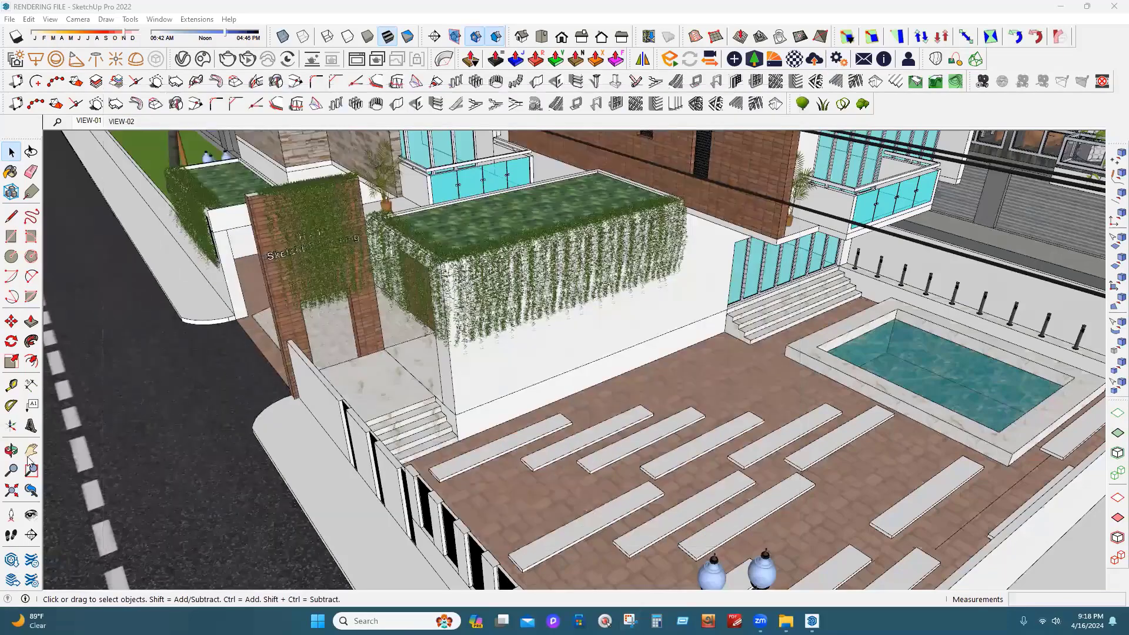
# Measure the overhang above the glazed poolside entrance with the Tape Measure
pyautogui.click(16, 386)
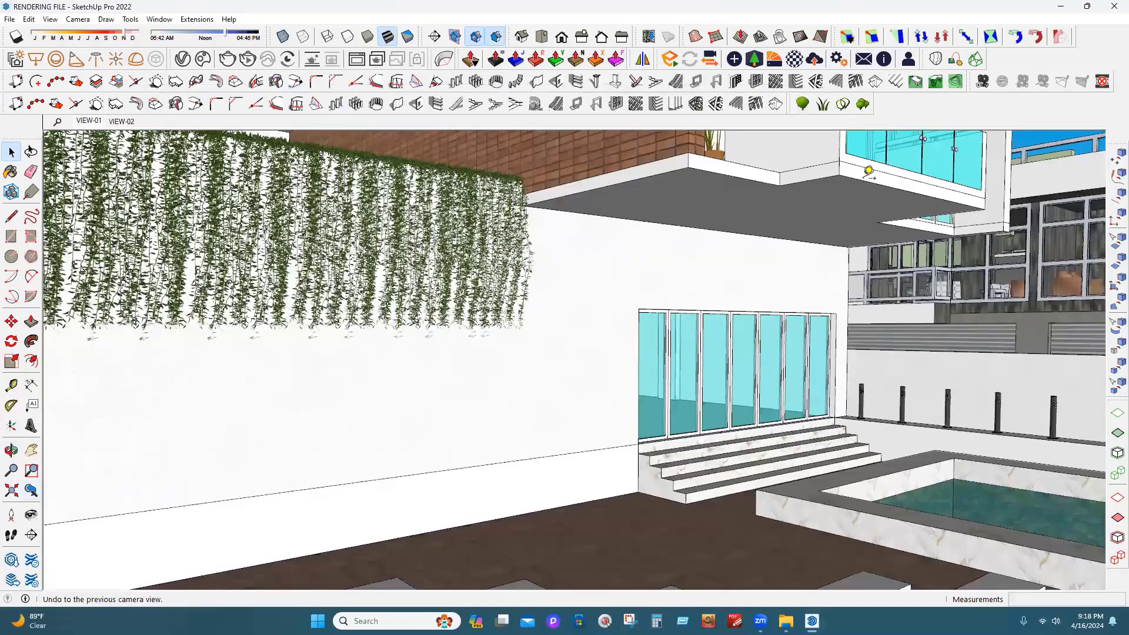
pyautogui.click(698, 162)
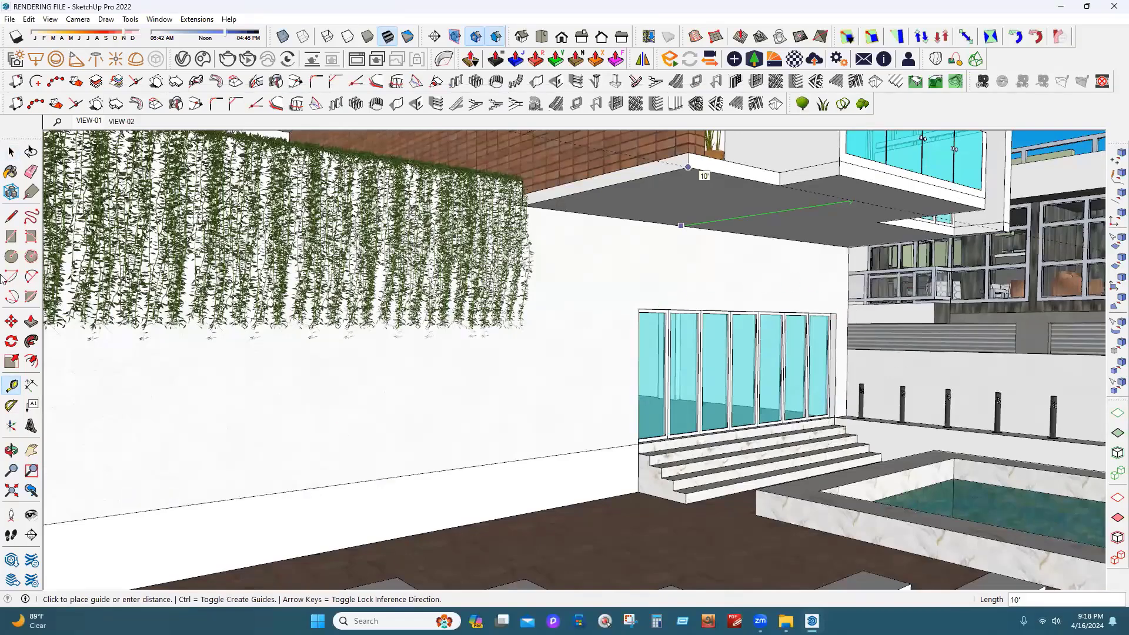
pyautogui.click(10, 152)
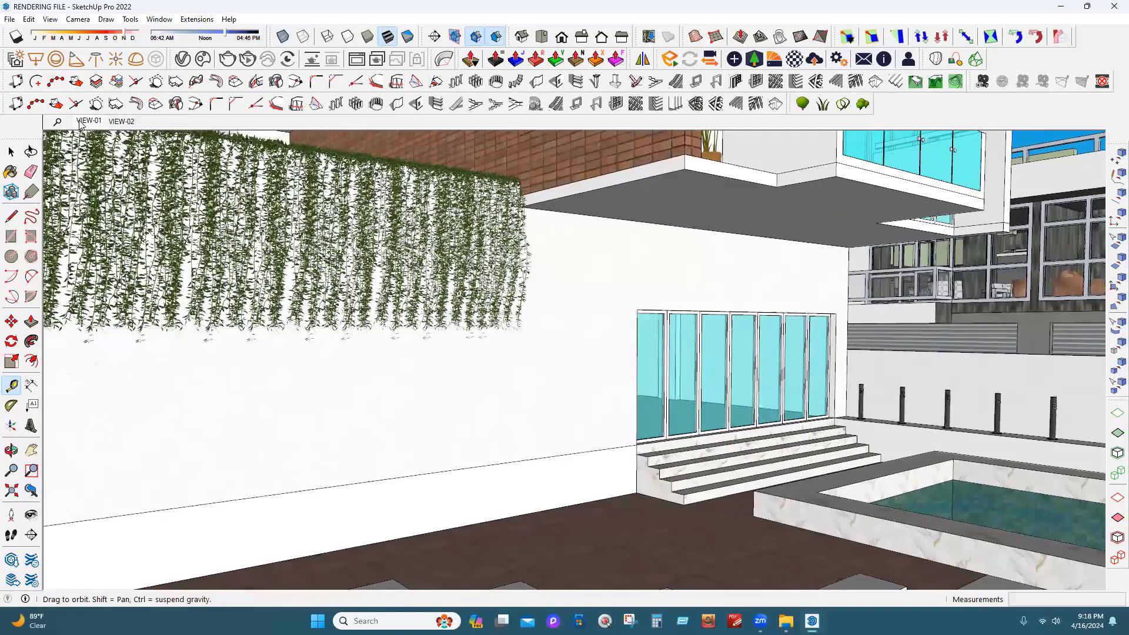
# Examine the poolside balconies, show scene VIEW-01 and briefly select the vine-covered panel between the gate pillars
pyautogui.click(89, 122)
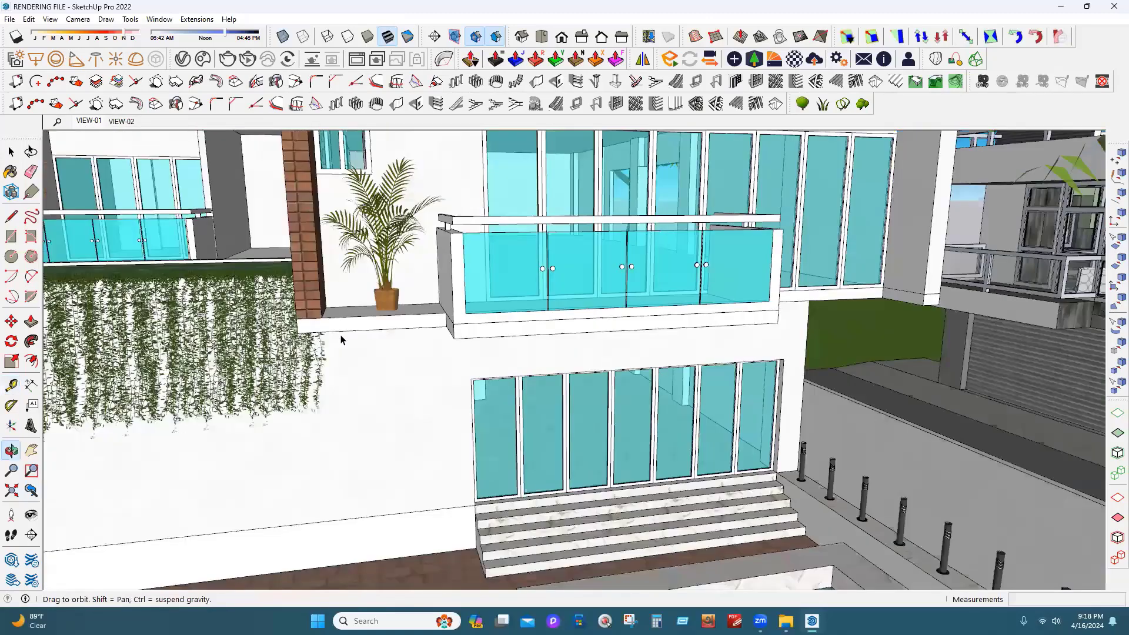
pyautogui.moveTo(341, 336); pyautogui.dragTo(345, 336, button='middle')
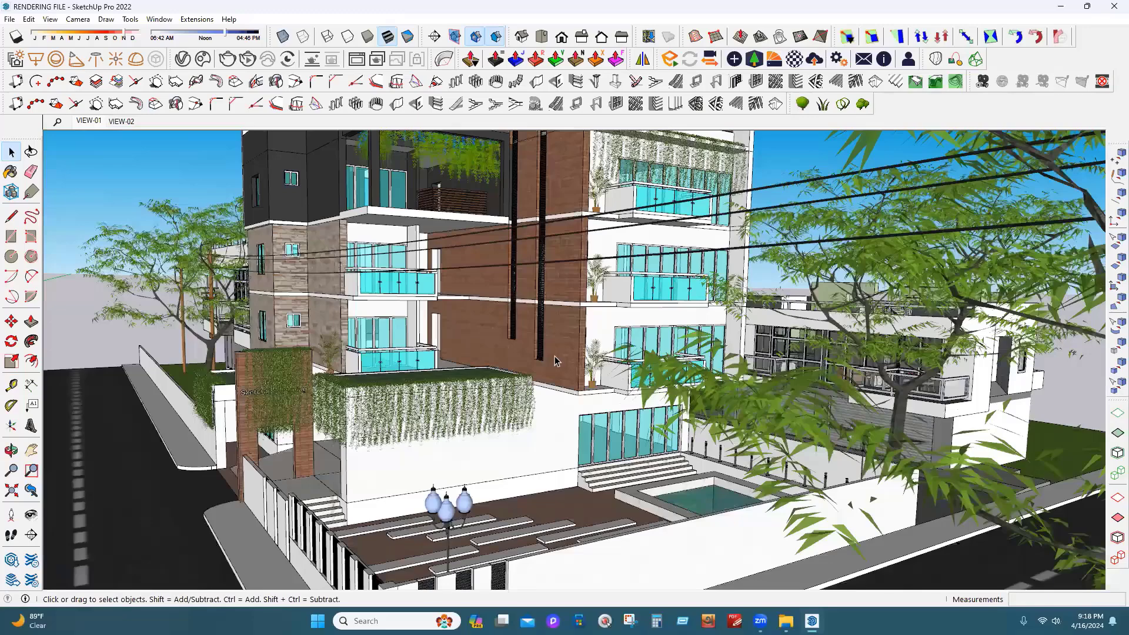
pyautogui.scroll(-5, 556, 360)
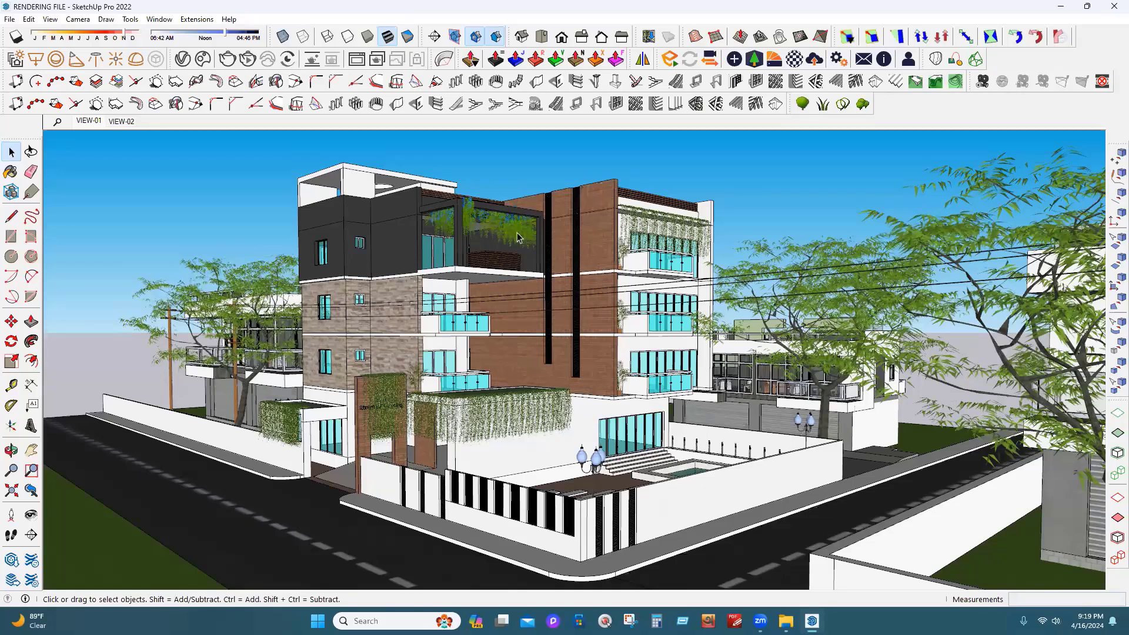
pyautogui.click(474, 216)
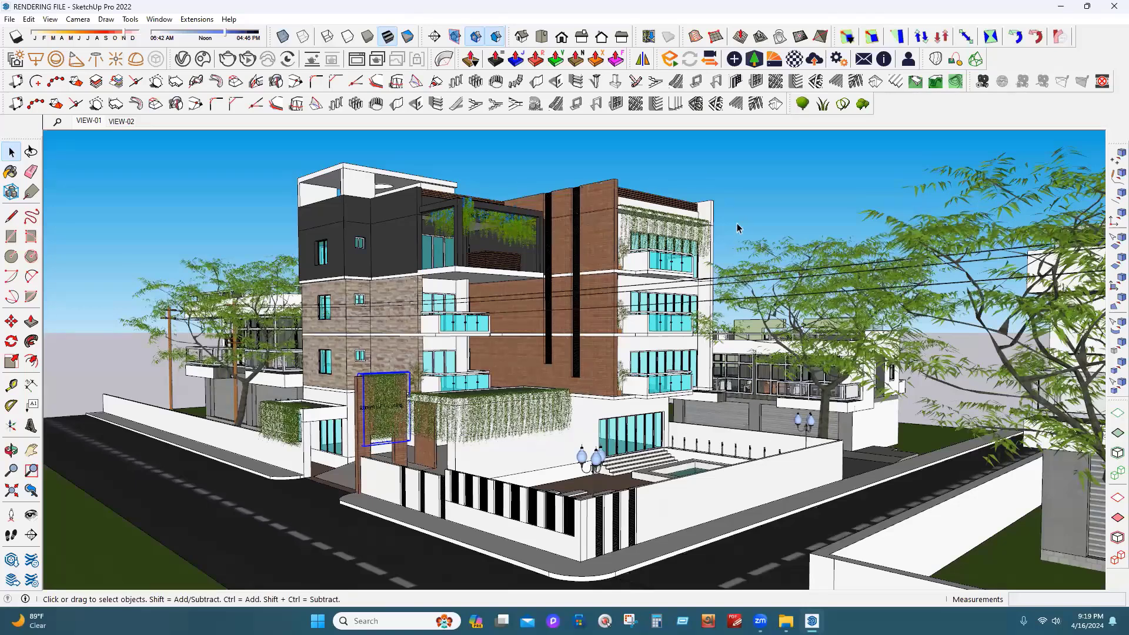
pyautogui.click(693, 521)
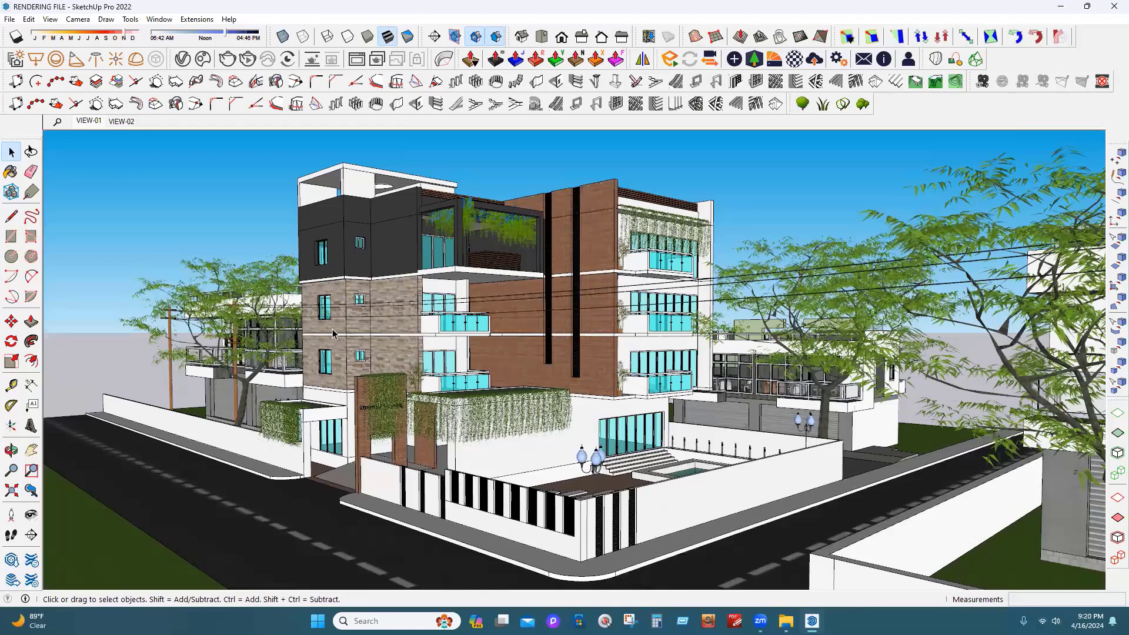
# Examine the stone-clad street facade and its windows, including how it meets the dark upper storey
pyautogui.scroll(8, 333, 338)
pyautogui.moveTo(413, 393); pyautogui.dragTo(655, 397, button='middle')
pyautogui.scroll(-3, 556, 381)
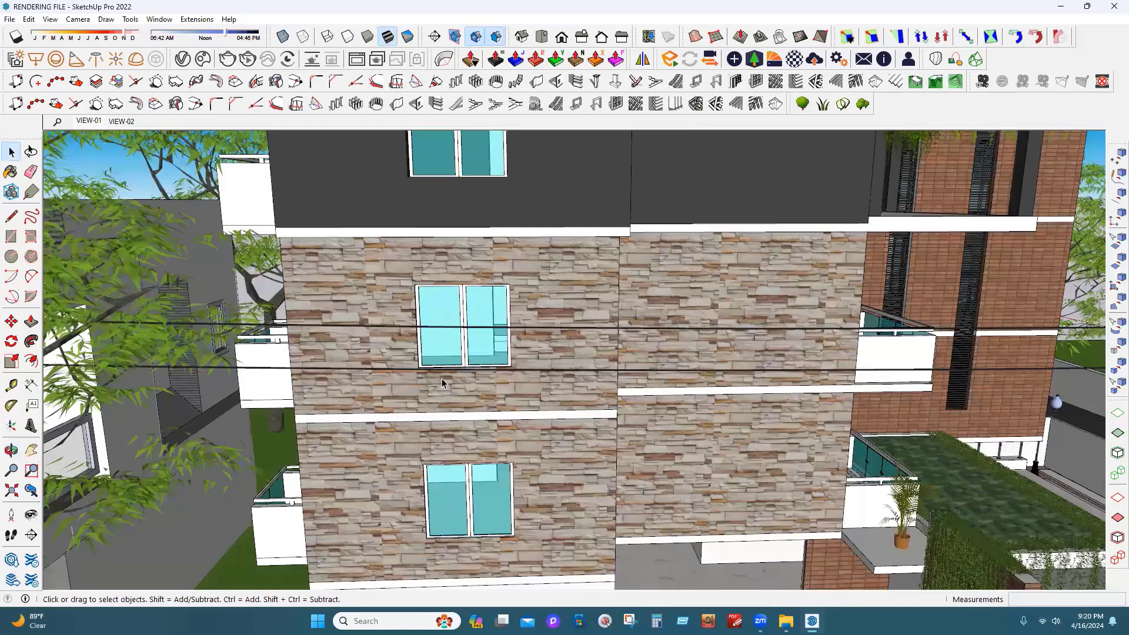
pyautogui.scroll(-5, 441, 378)
pyautogui.moveTo(441, 378); pyautogui.dragTo(708, 434, button='middle')
pyautogui.scroll(-5, 707, 434)
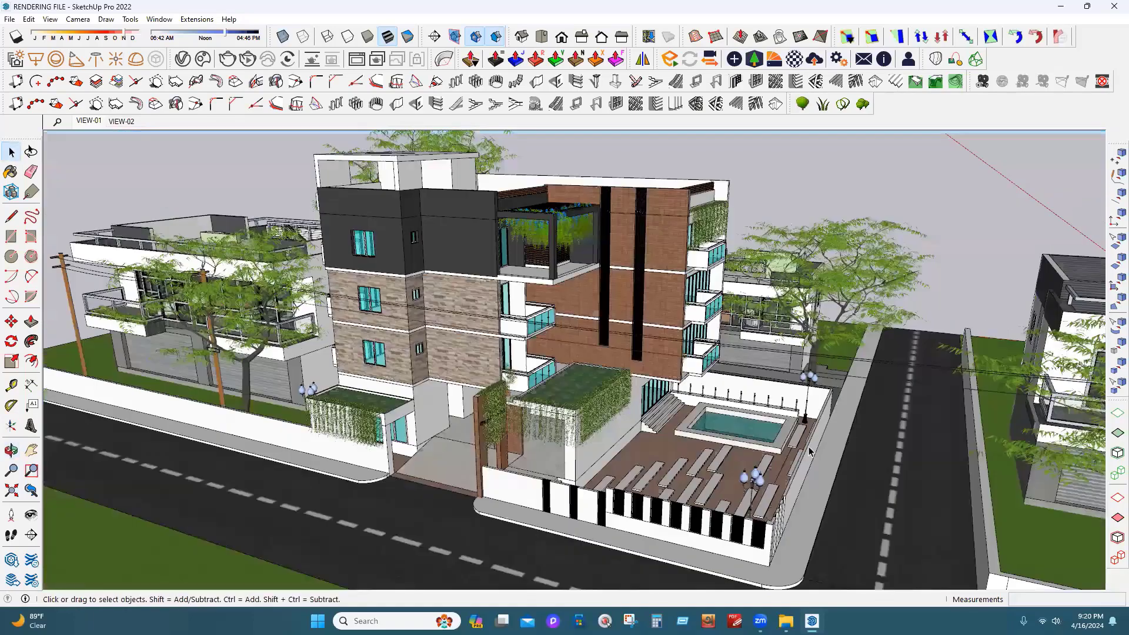
# Examine the courtyard, pool and driveway entrance, and view the building with its surrounding roads and neighbouring houses
pyautogui.scroll(3, 807, 432)
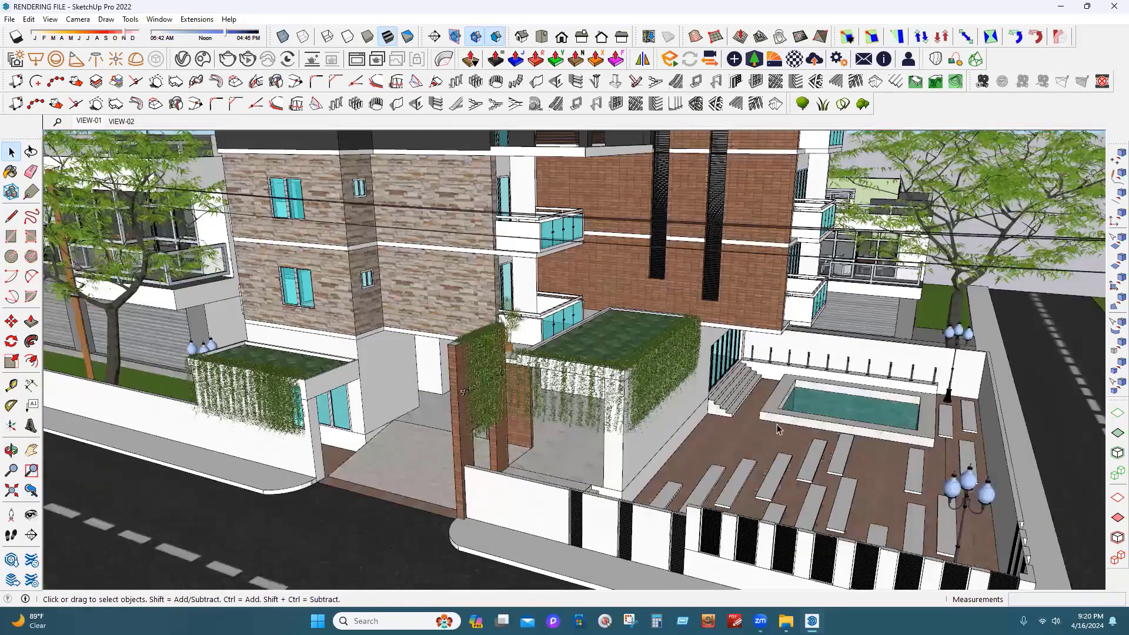
pyautogui.scroll(3, 777, 429)
pyautogui.scroll(-4, 506, 447)
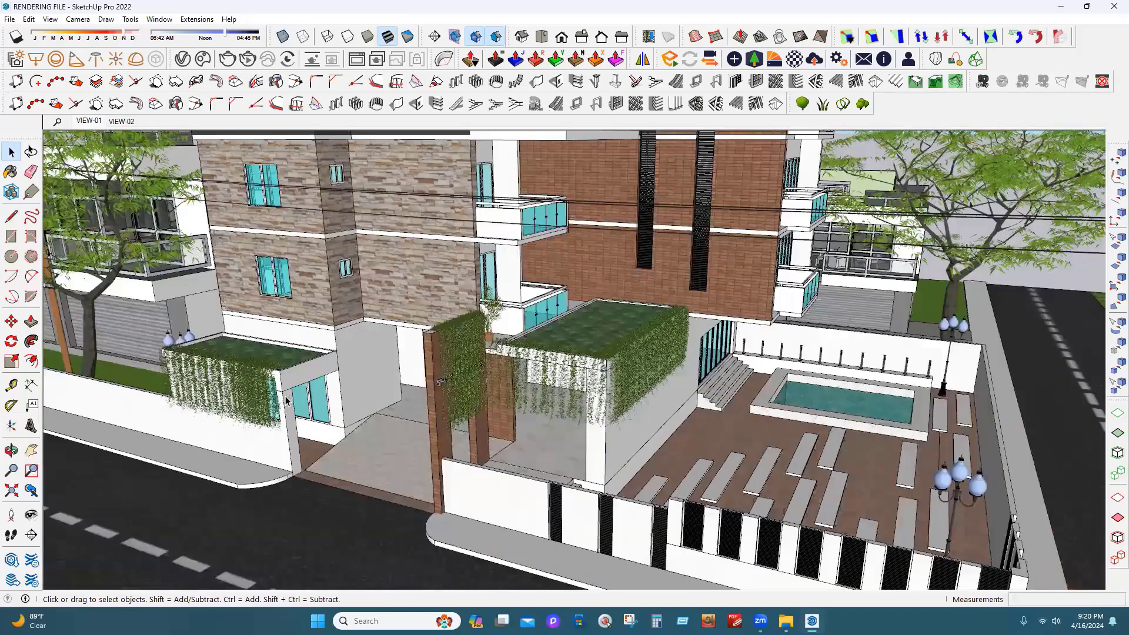
pyautogui.scroll(-2, 423, 443)
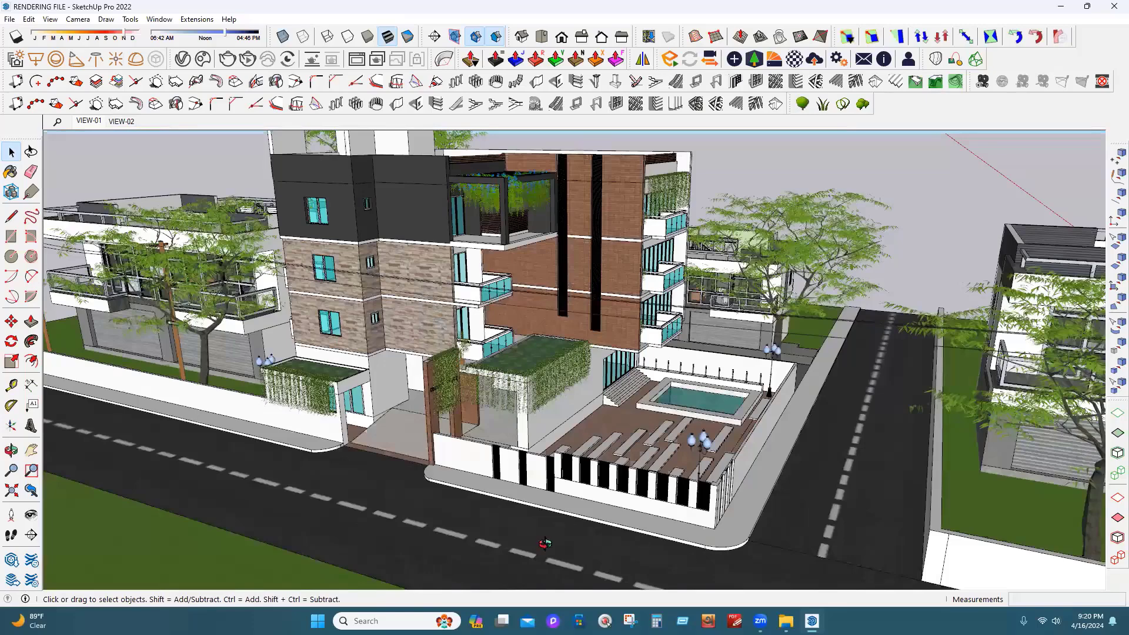
pyautogui.scroll(-3, 461, 504)
pyautogui.moveTo(471, 507); pyautogui.dragTo(490, 500, button='middle')
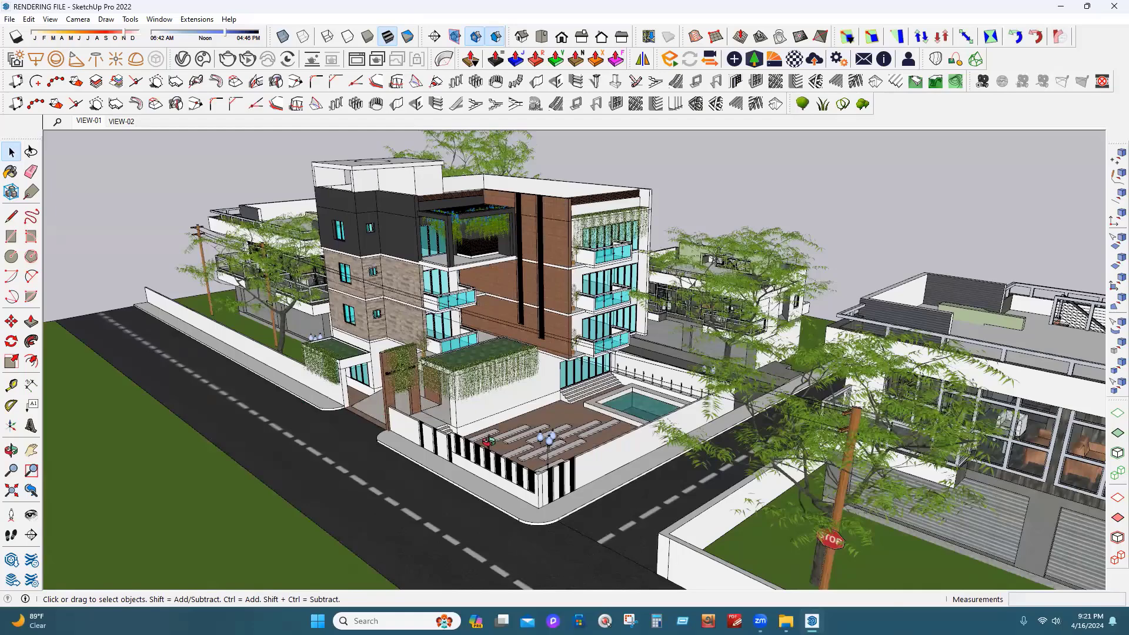
# Examine the gate entrance and the planted canopies beside the driveway, and restore scene VIEW-01
pyautogui.scroll(5, 586, 432)
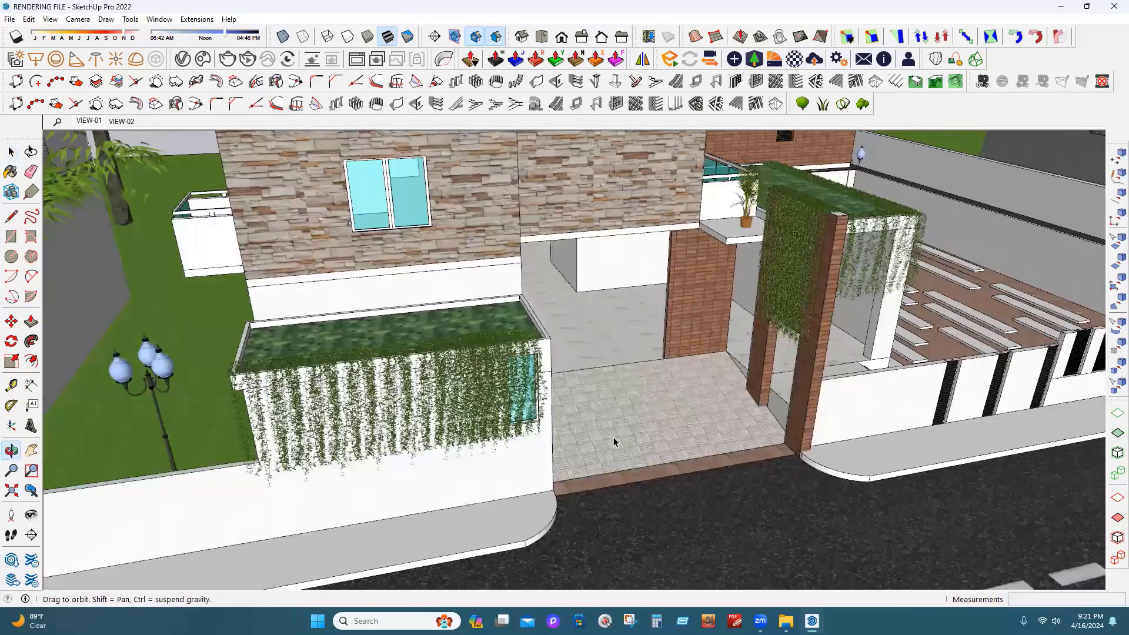
pyautogui.press('space')
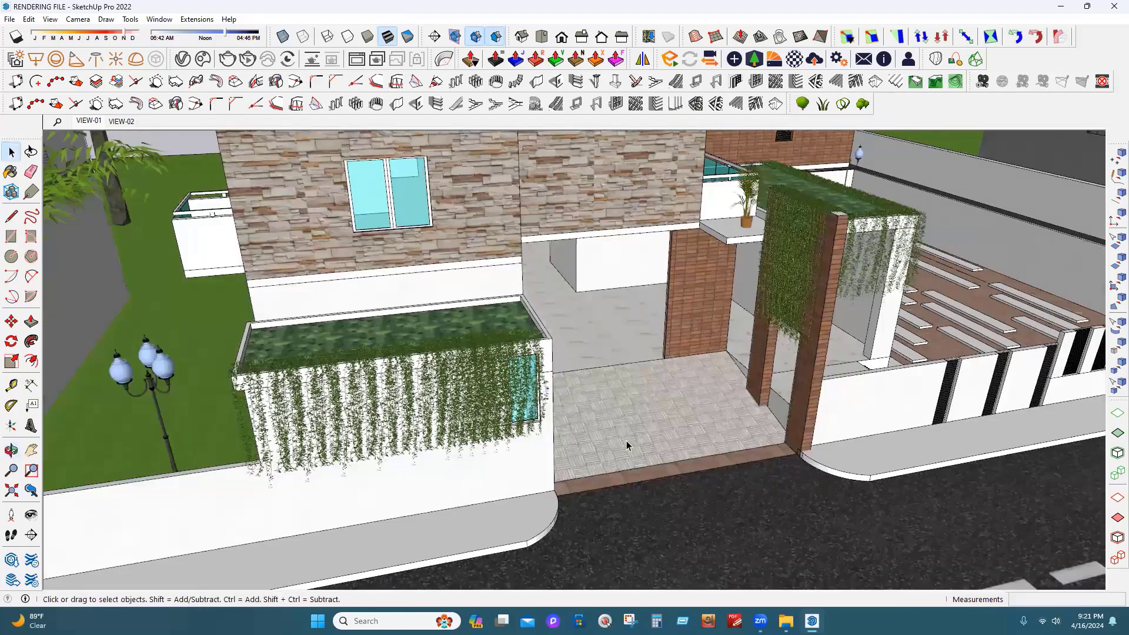
pyautogui.press('o')
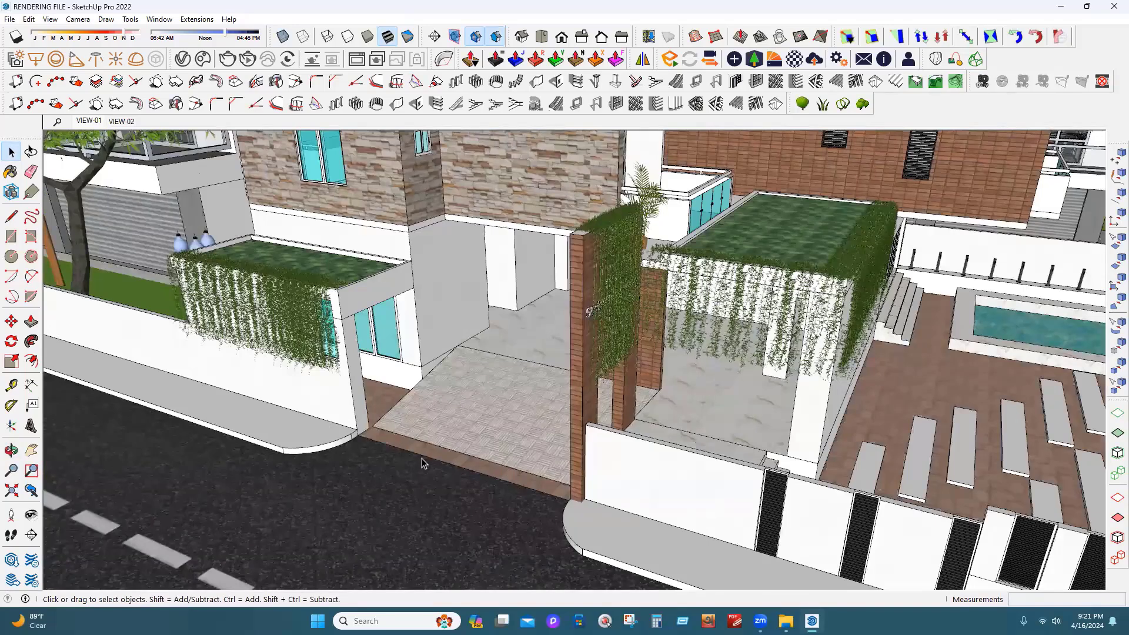
pyautogui.scroll(-2, 427, 460)
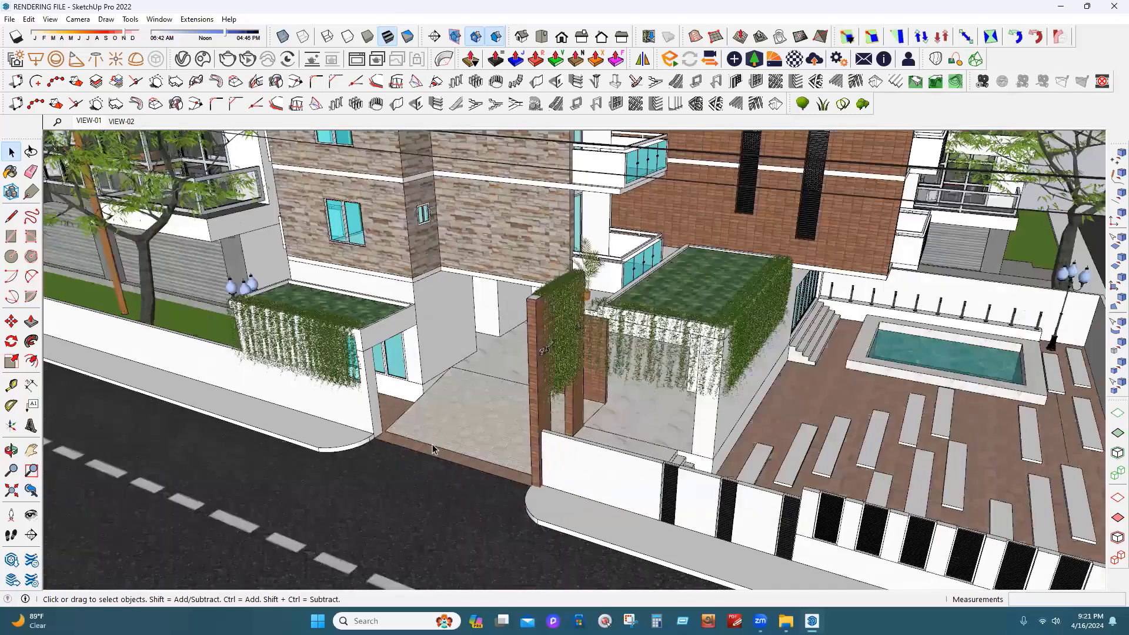
pyautogui.scroll(-2, 433, 450)
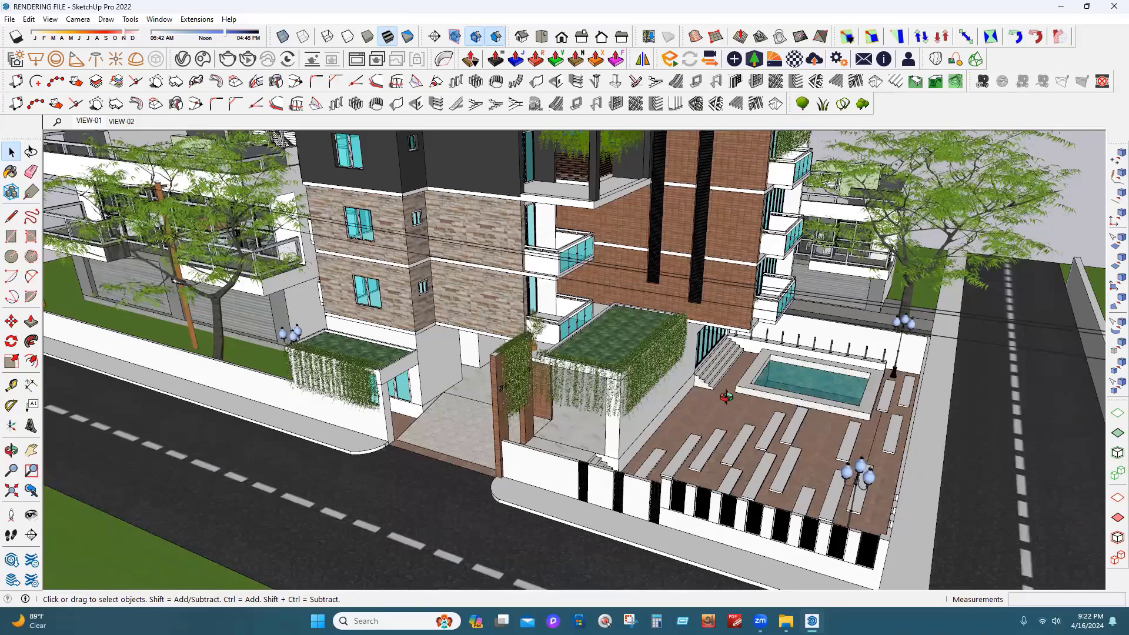
pyautogui.scroll(-2, 741, 380)
pyautogui.click(90, 123)
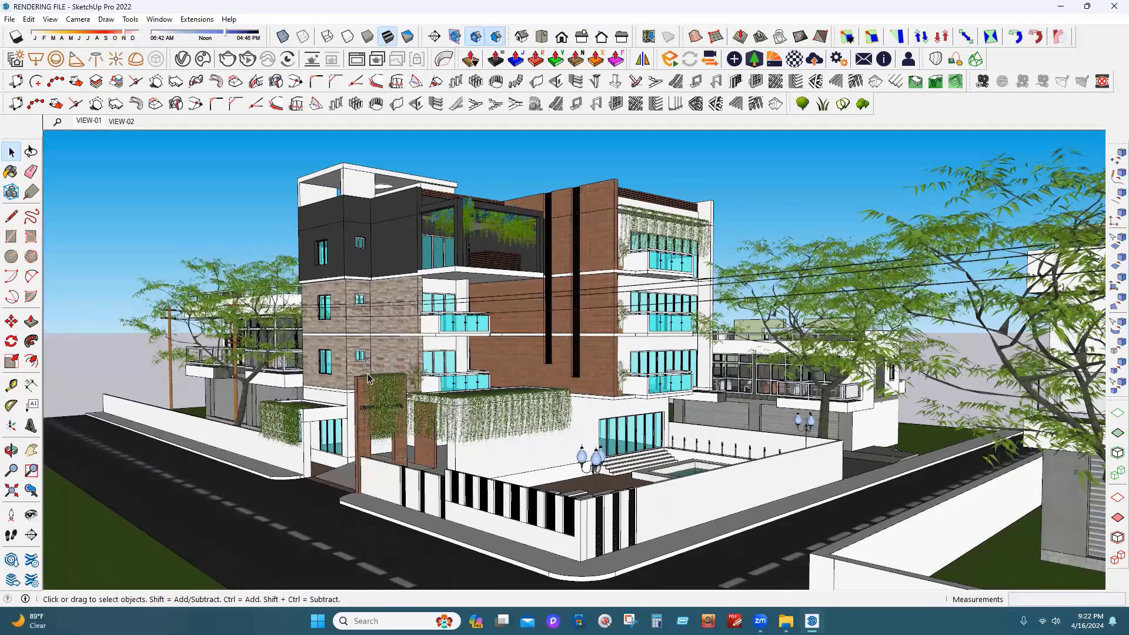
# Copy the tree standing before the neighbouring house across the road onto the grass plot opposite the building, about 99' 11" away
pyautogui.press('o')
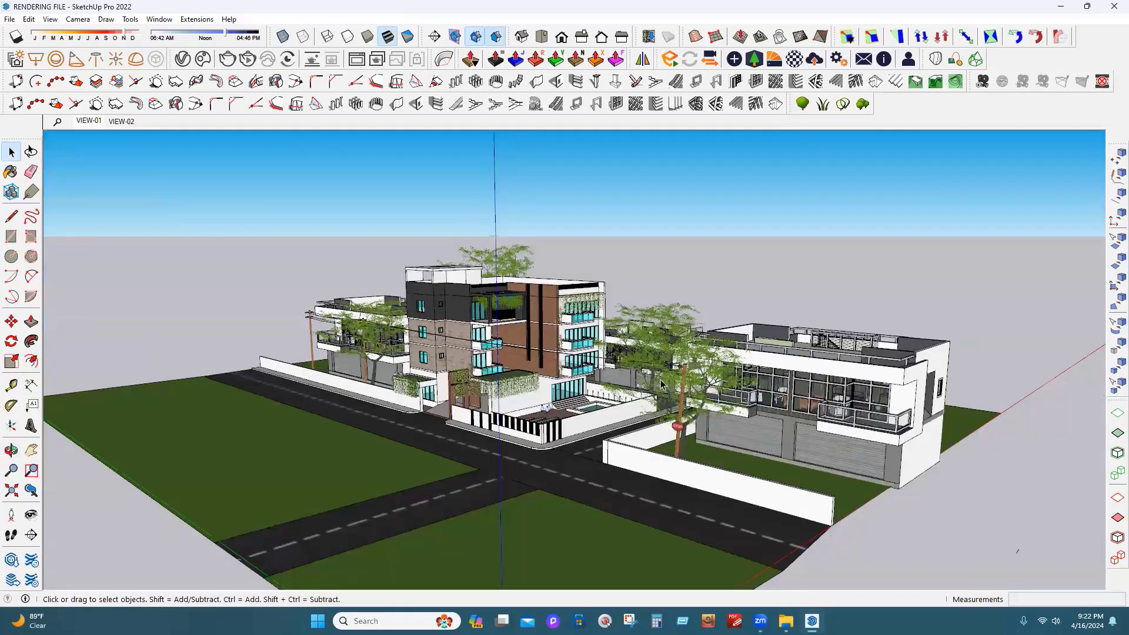
pyautogui.click(11, 323)
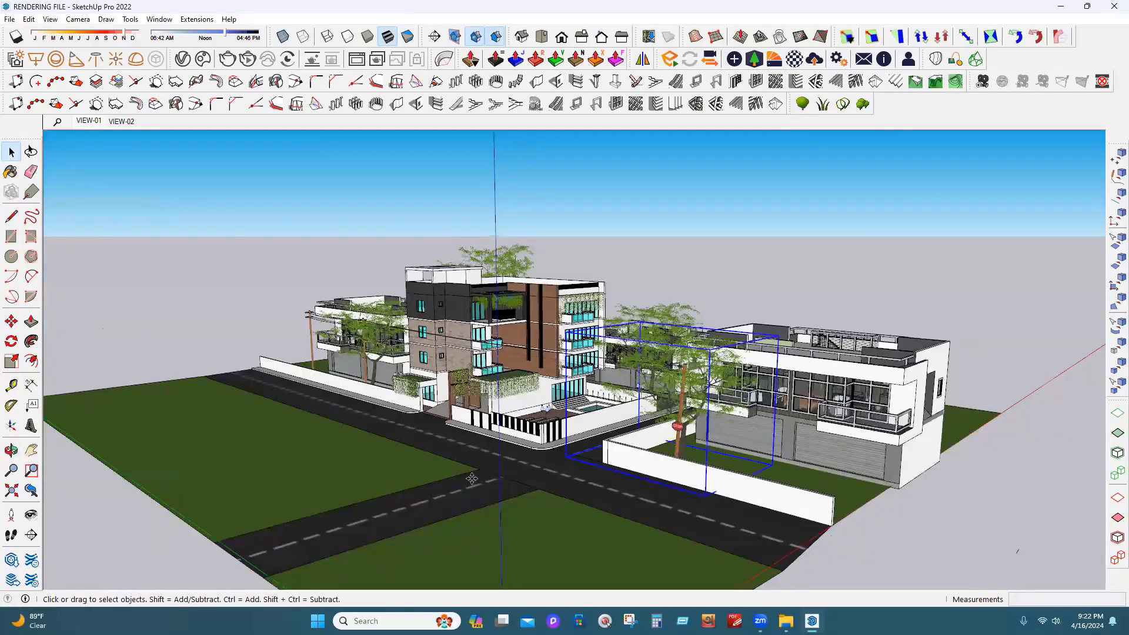
pyautogui.press('ctrl')
pyautogui.click(348, 486)
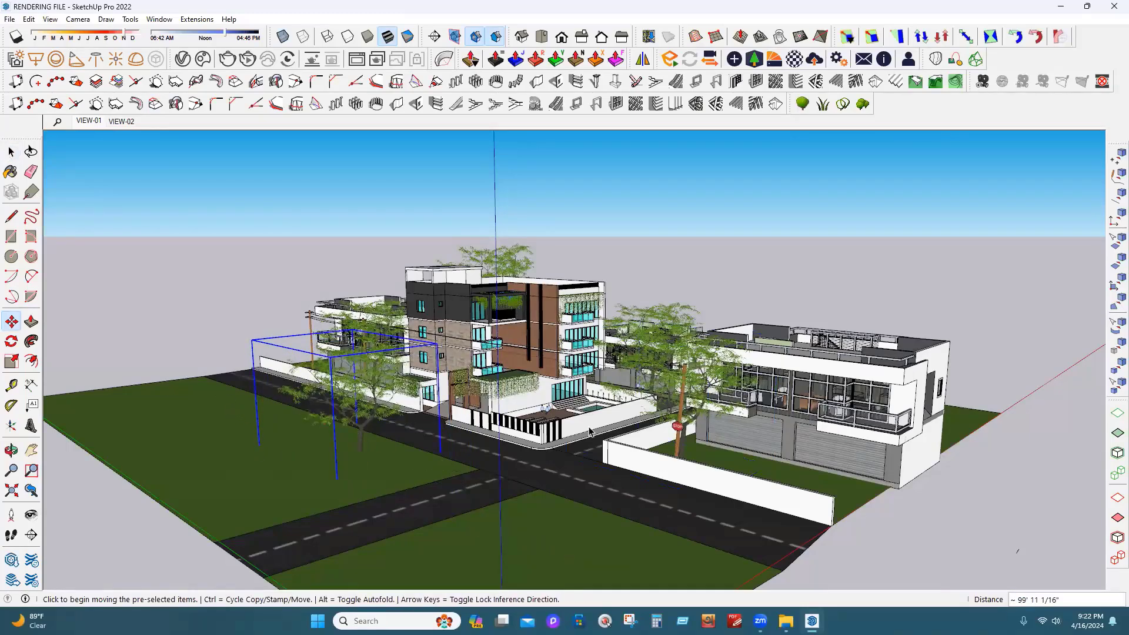
# Copy the new tree about 87' 5" onto the foreground grass across the road junction
pyautogui.press('space')
pyautogui.click(6, 324)
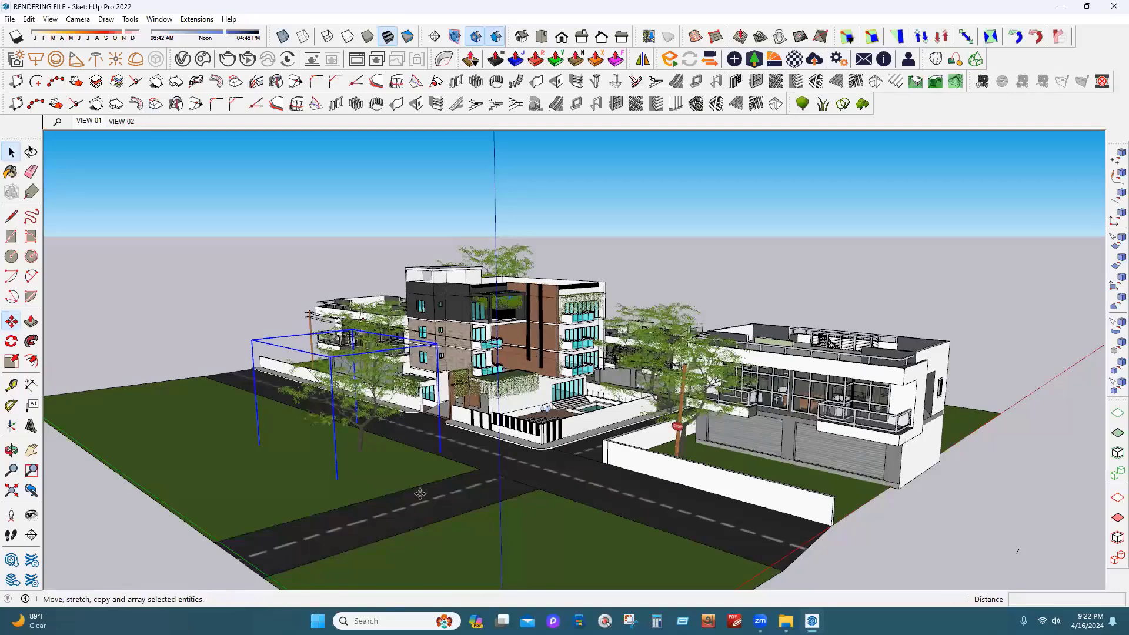
pyautogui.click(382, 469)
pyautogui.press('ctrl')
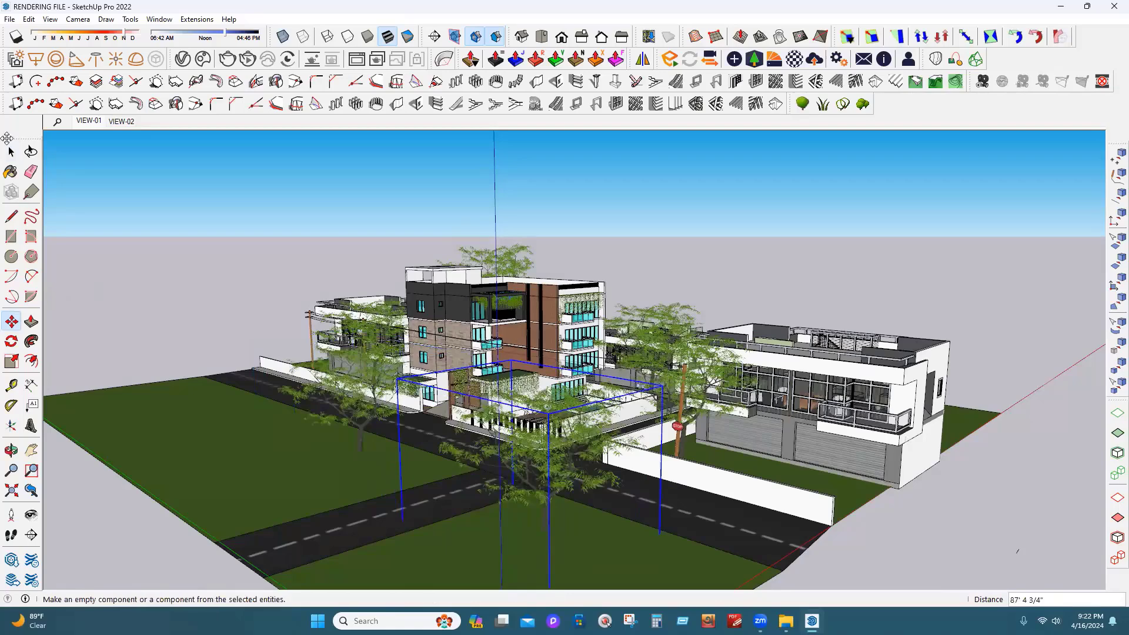
pyautogui.click(11, 154)
# Copy the tree on the opposite grass plot about 80' 6" farther along the road
pyautogui.click(360, 393)
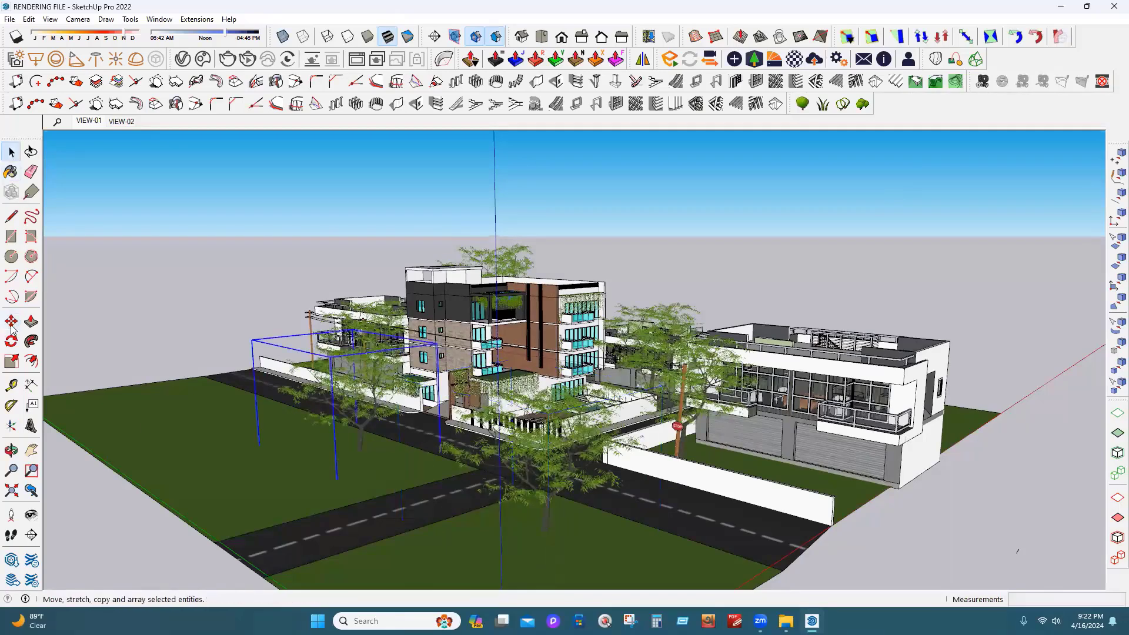
pyautogui.click(11, 322)
pyautogui.click(376, 479)
pyautogui.press('ctrl')
pyautogui.press('Escape')
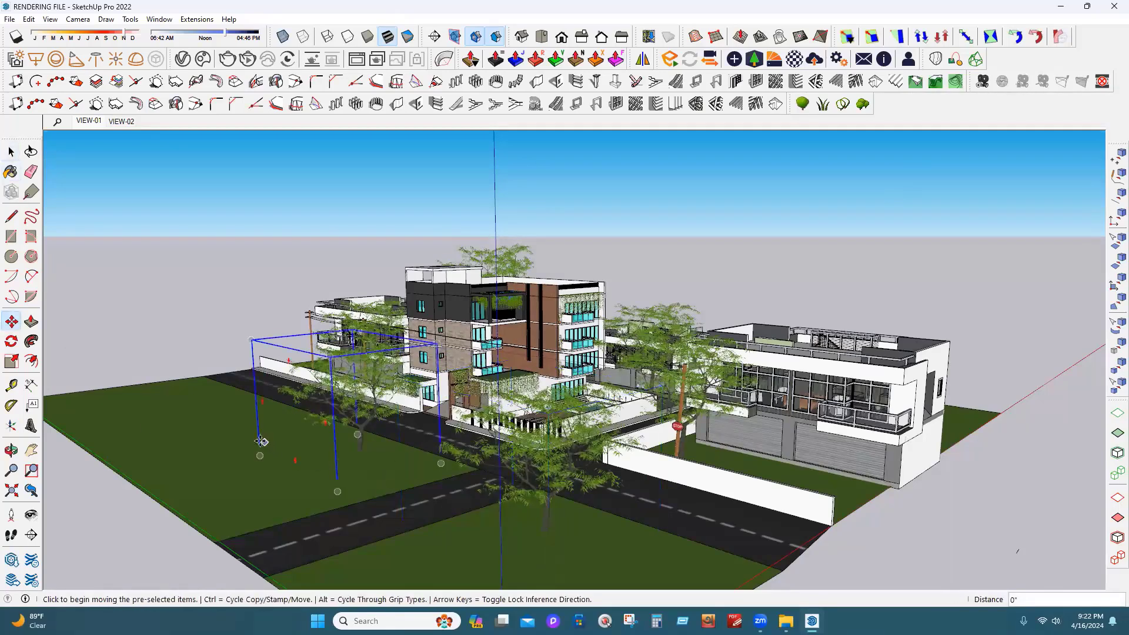
pyautogui.click(321, 432)
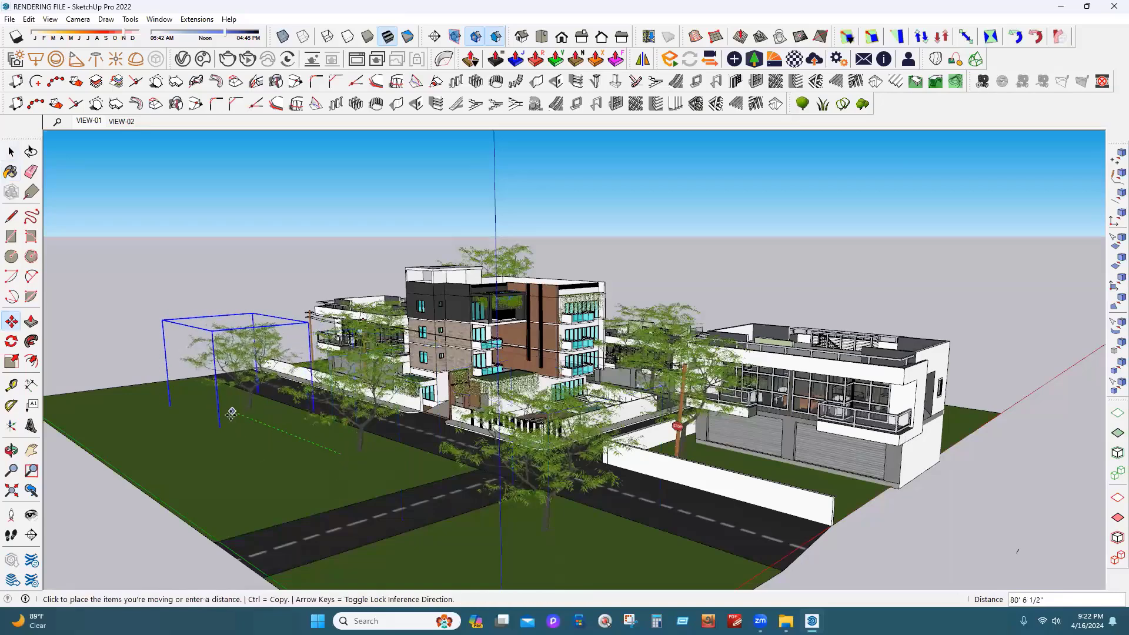
pyautogui.click(230, 413)
pyautogui.click(13, 155)
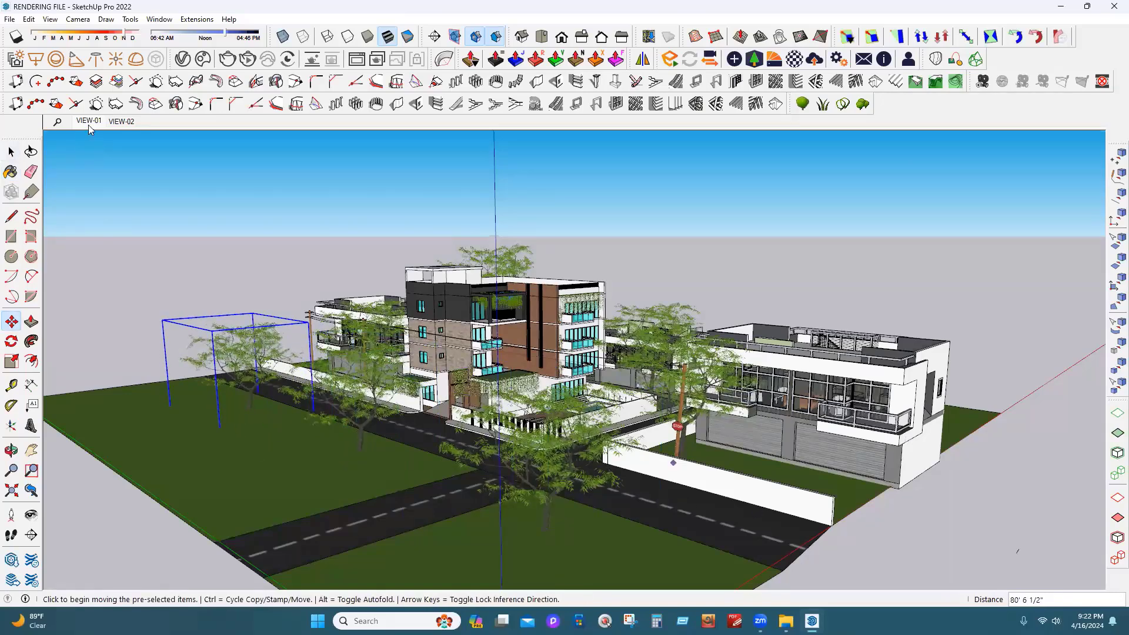
# Show scene VIEW-01 and delete the foreground tree copy that blocks the view of the building
pyautogui.scroll(2, 300, 255)
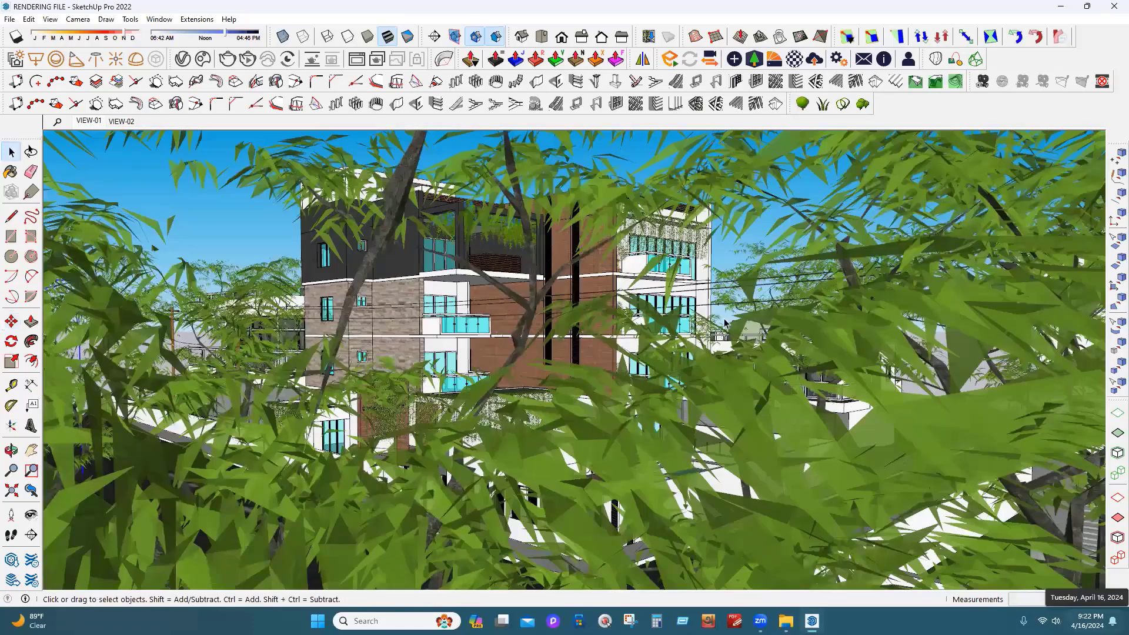
pyautogui.scroll(1, 579, 360)
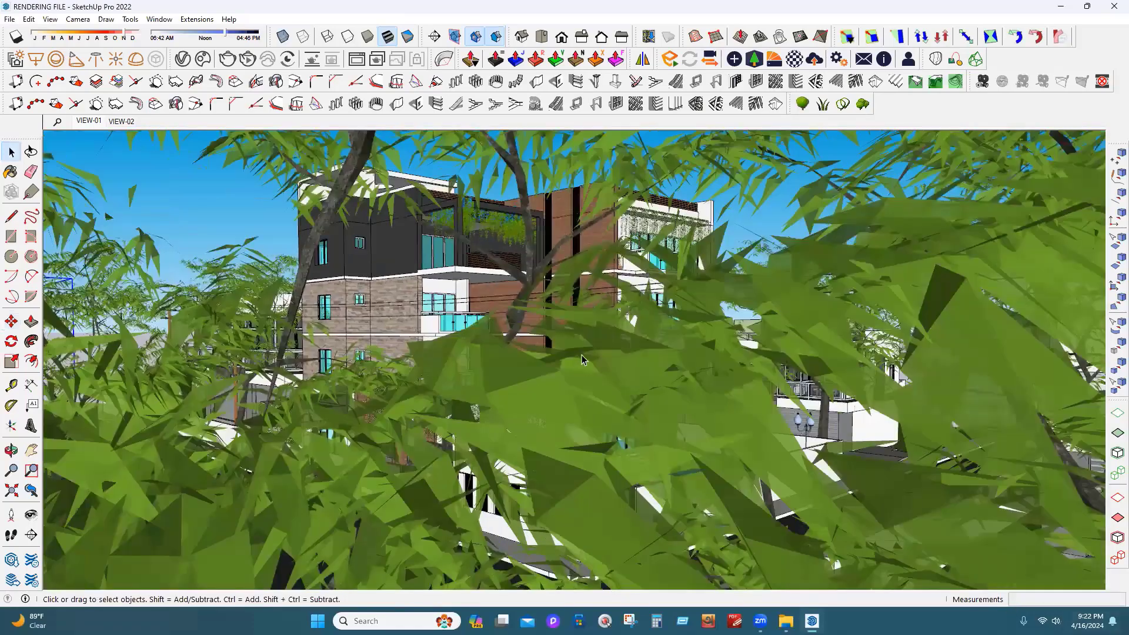
pyautogui.scroll(1, 588, 356)
pyautogui.scroll(1, 591, 352)
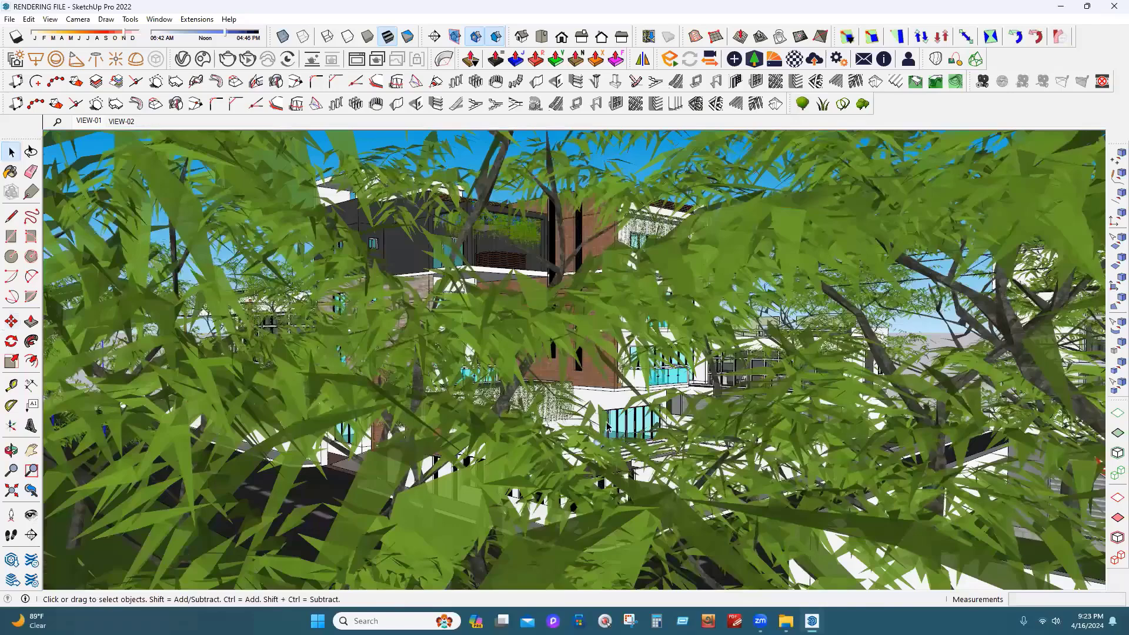
pyautogui.scroll(-3, 554, 289)
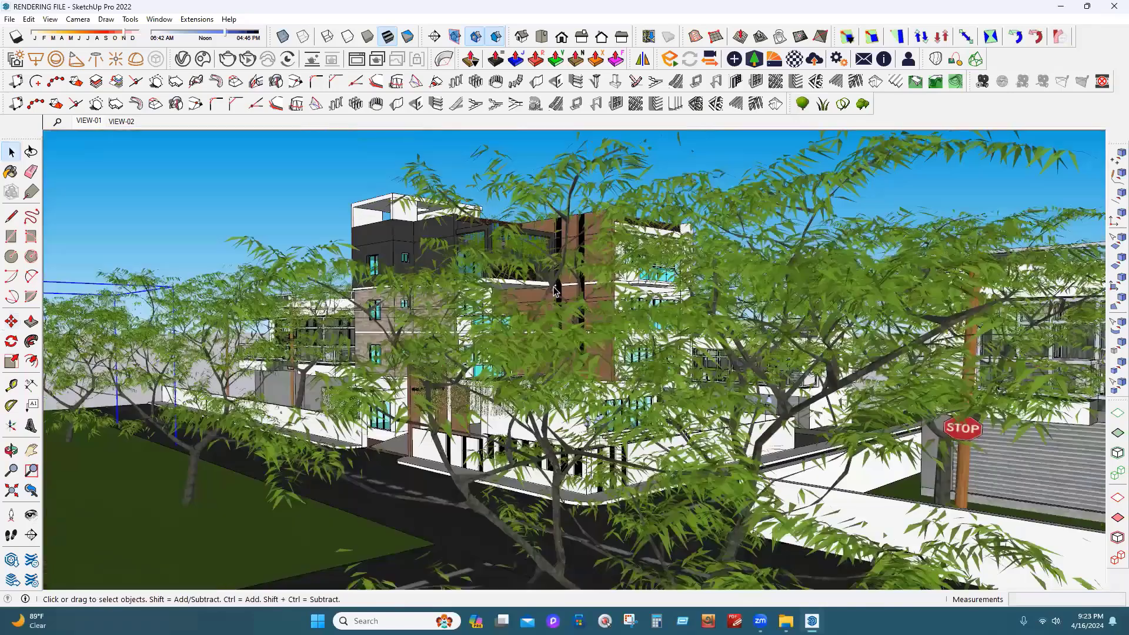
pyautogui.scroll(-2, 578, 333)
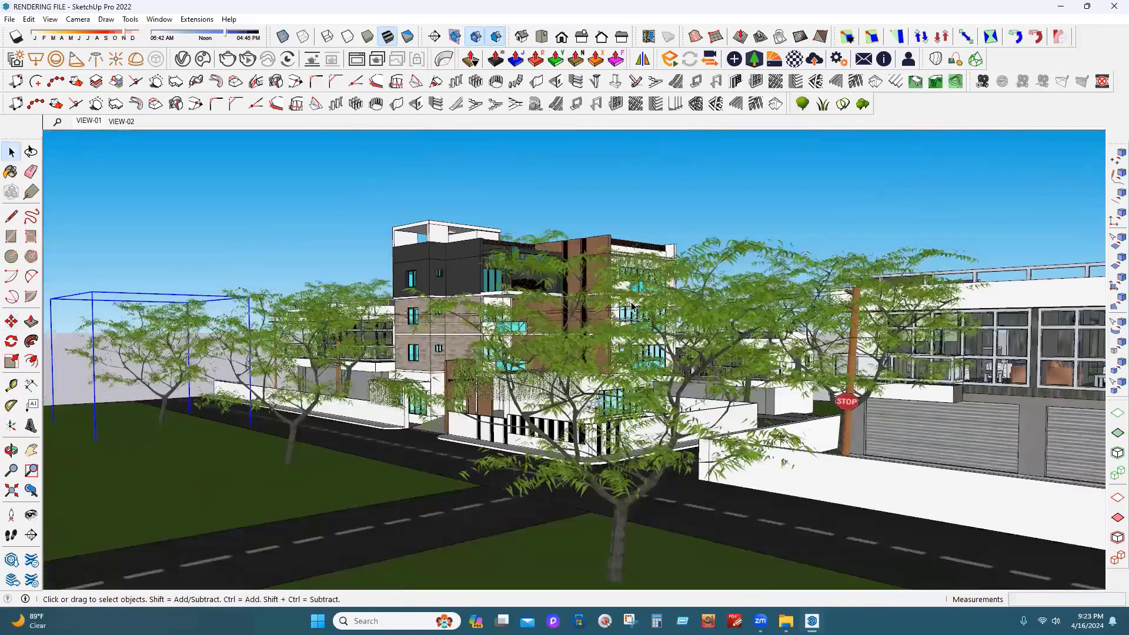
pyautogui.scroll(2, 632, 306)
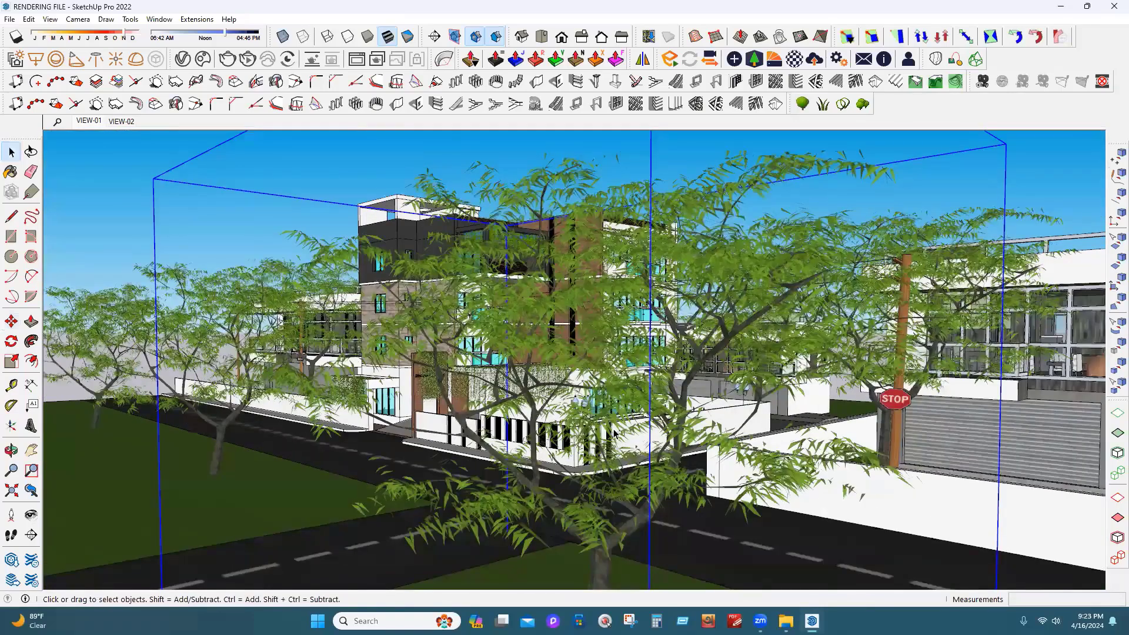
pyautogui.press('Delete')
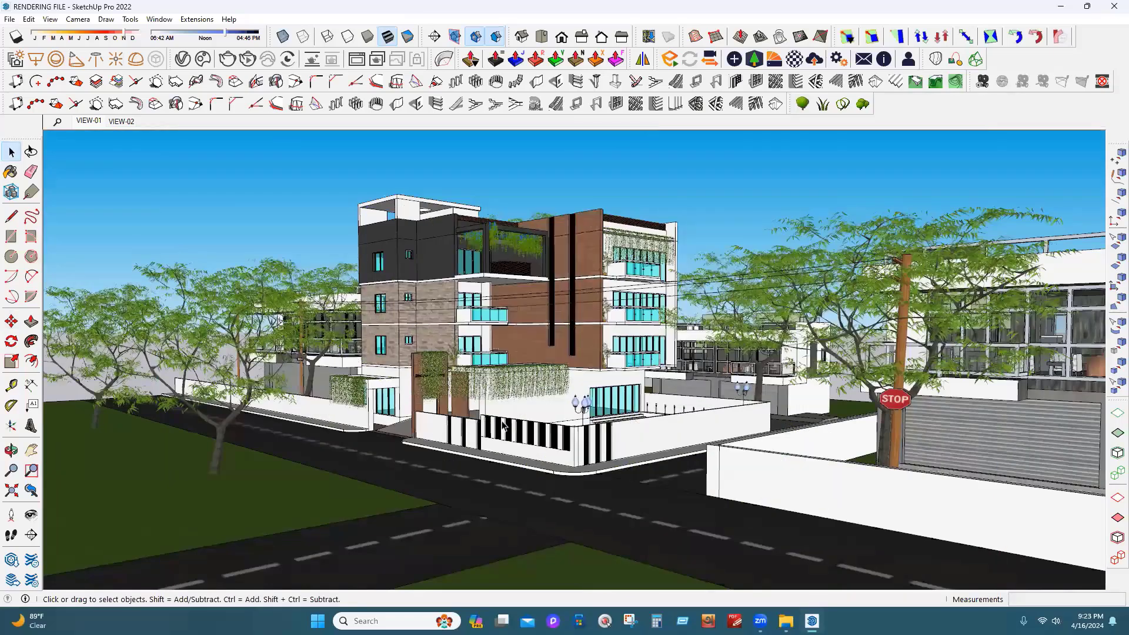
# Examine the corner sidewalk kerb and the boundary walls on both sides of the gate by selecting them
pyautogui.scroll(1, 609, 442)
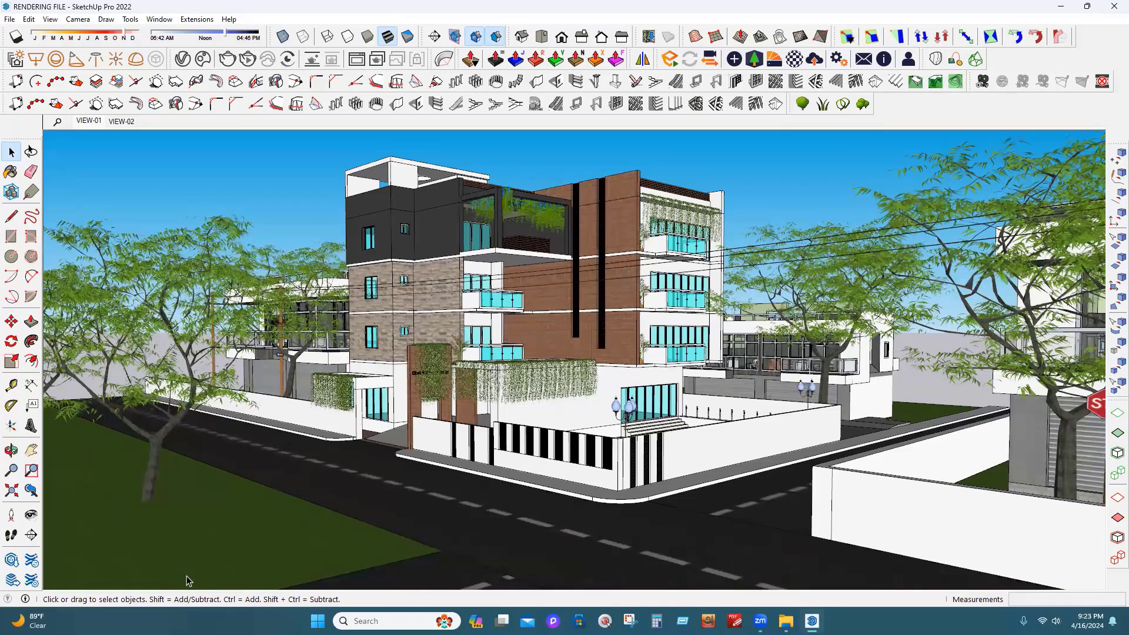
pyautogui.click(422, 467)
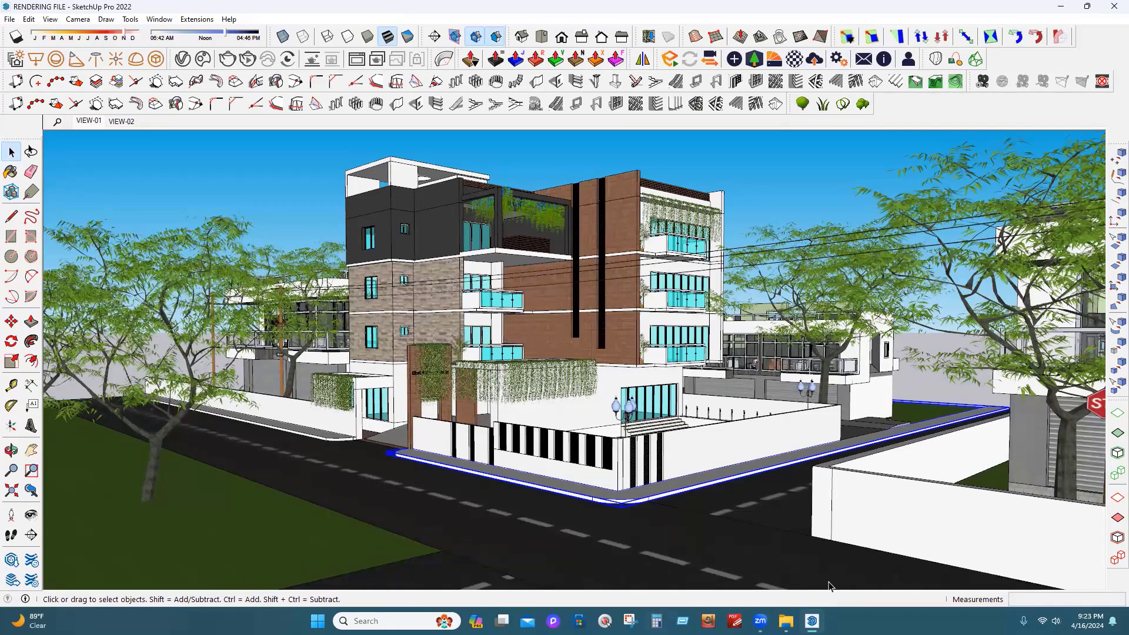
pyautogui.doubleClick(283, 403)
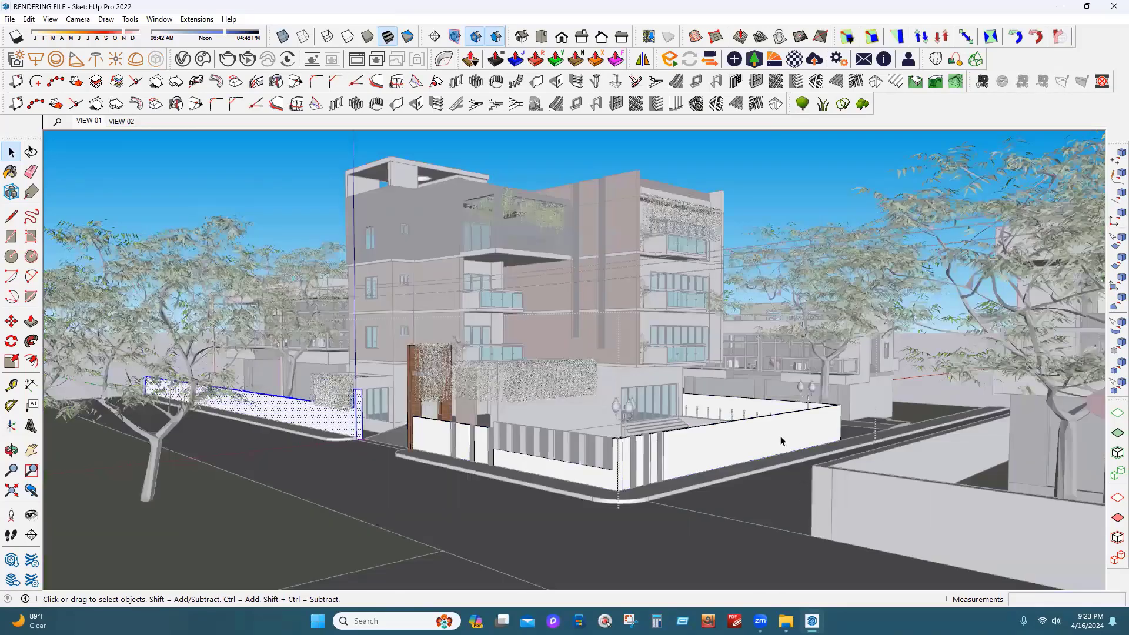
pyautogui.click(788, 447)
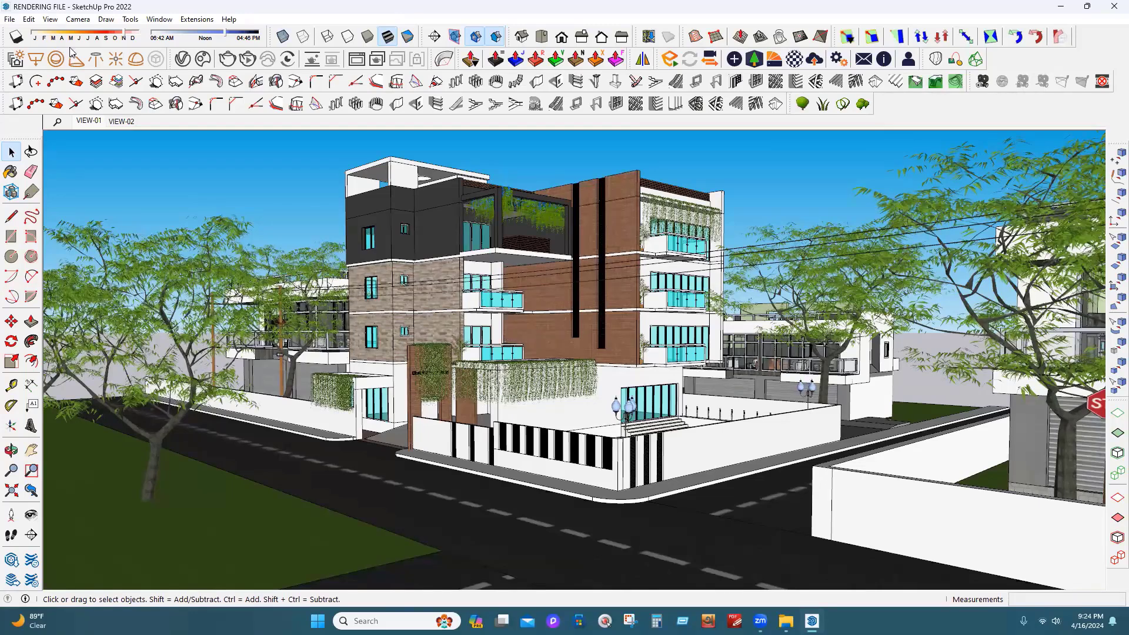
# Starting from VIEW-02, add a new scene with a closer view of the building, front wall and pool courtyard
pyautogui.click(121, 122)
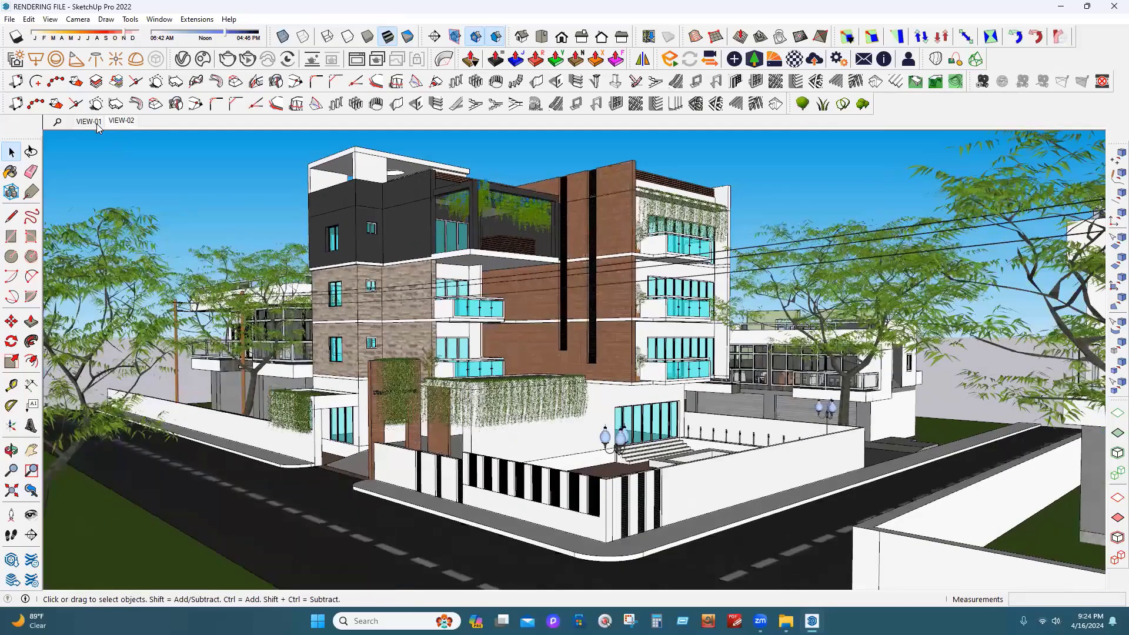
pyautogui.click(133, 120)
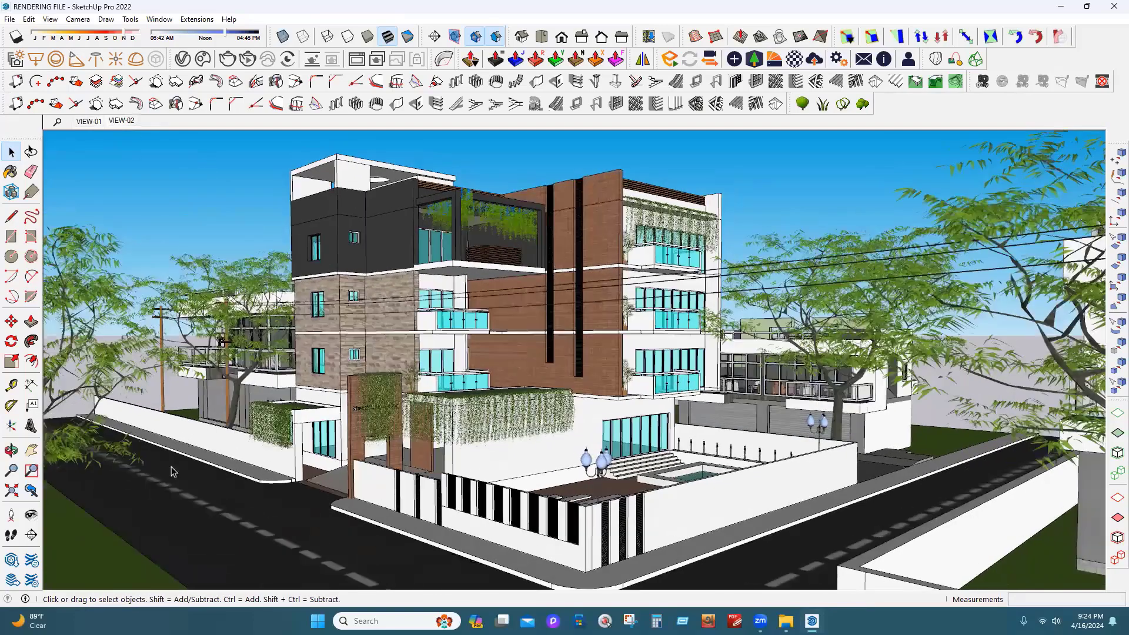
pyautogui.scroll(1, 428, 508)
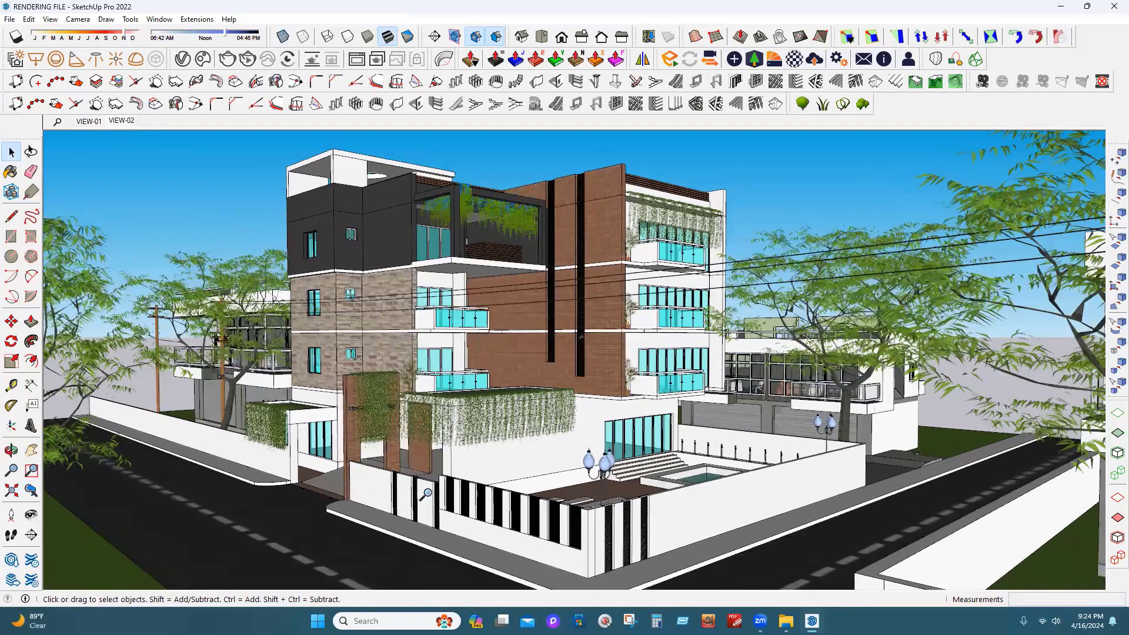
pyautogui.scroll(2, 424, 485)
pyautogui.press('z')
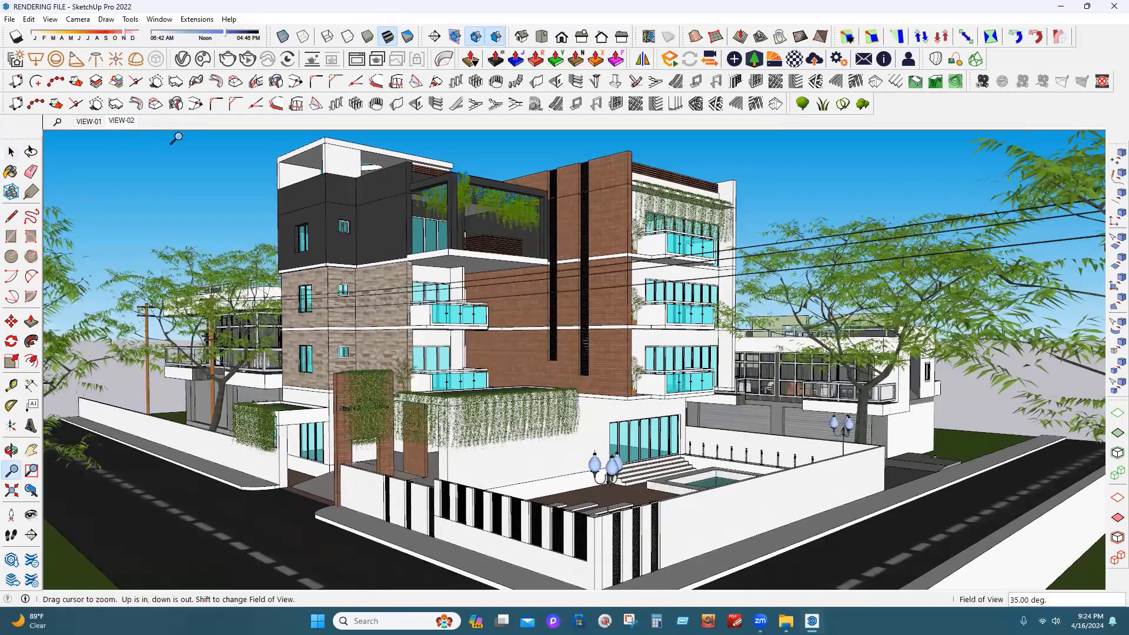
pyautogui.scroll(1, 161, 125)
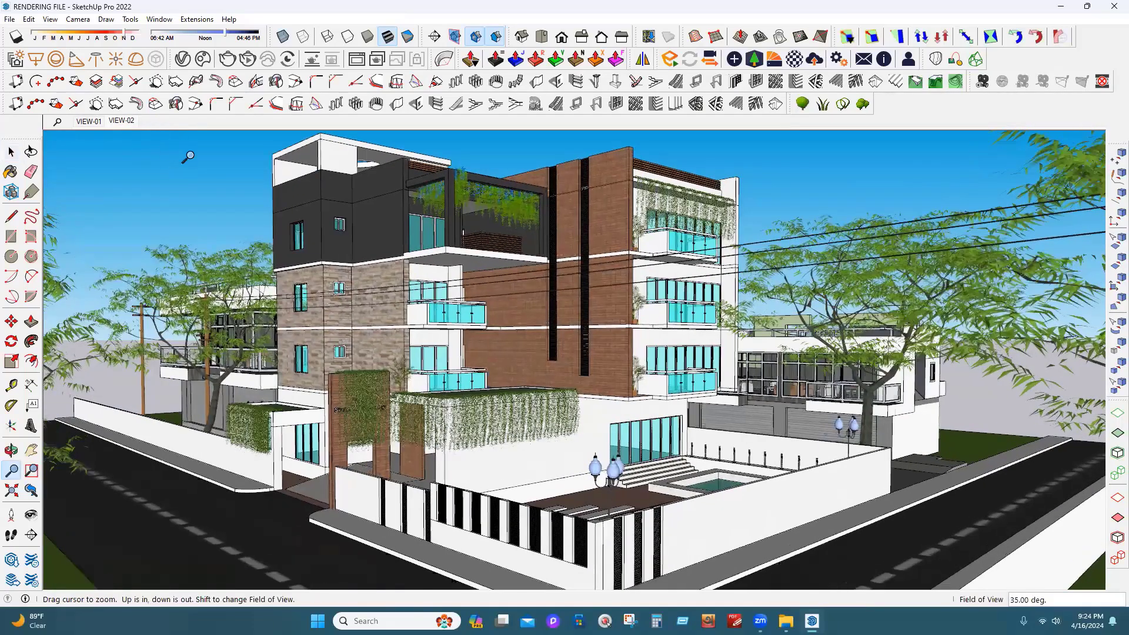
pyautogui.moveTo(512, 517); pyautogui.dragTo(507, 496)
pyautogui.rightClick(121, 122)
pyautogui.click(141, 164)
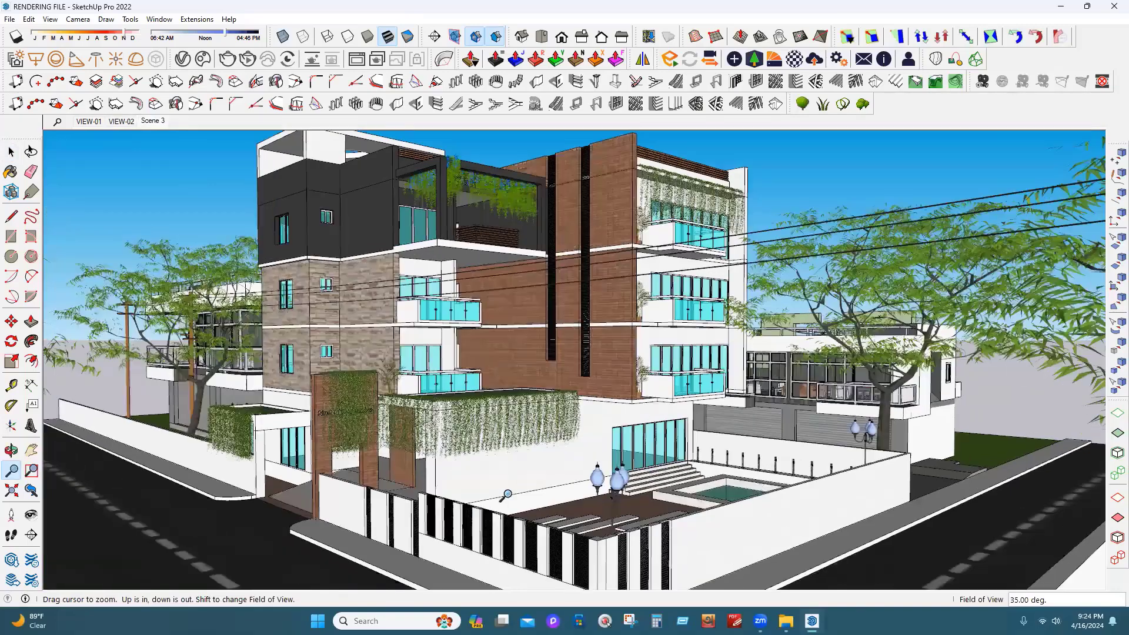
# Update Scene 3 with the current view, and add another scene framing the facades and pool courtyard more closely
pyautogui.rightClick(160, 124)
pyautogui.click(189, 177)
pyautogui.click(158, 116)
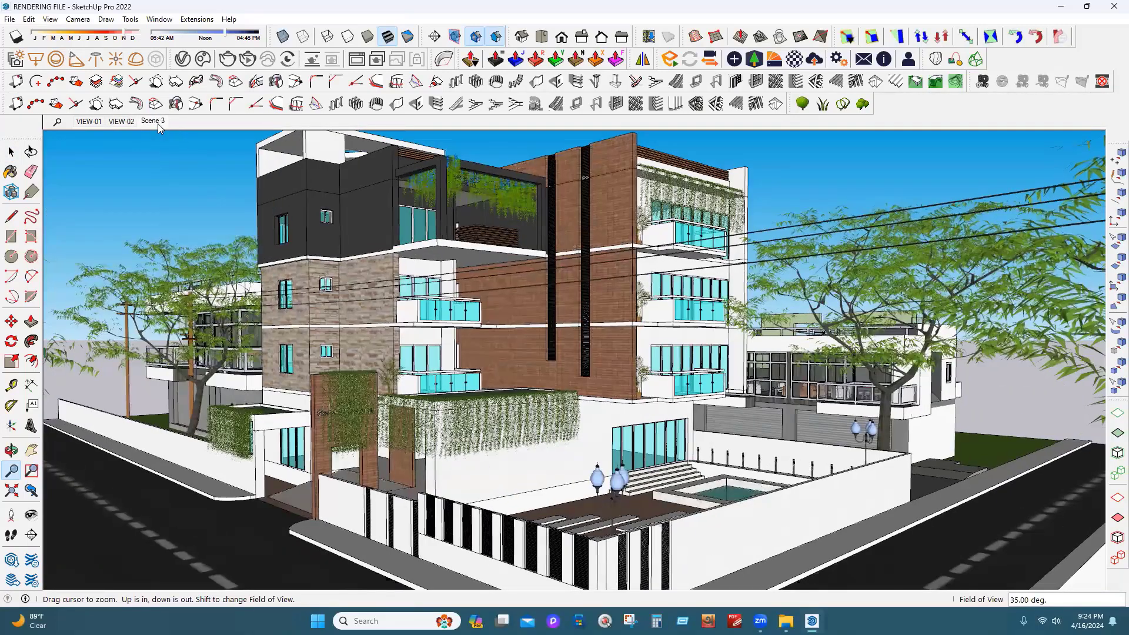
pyautogui.click(157, 121)
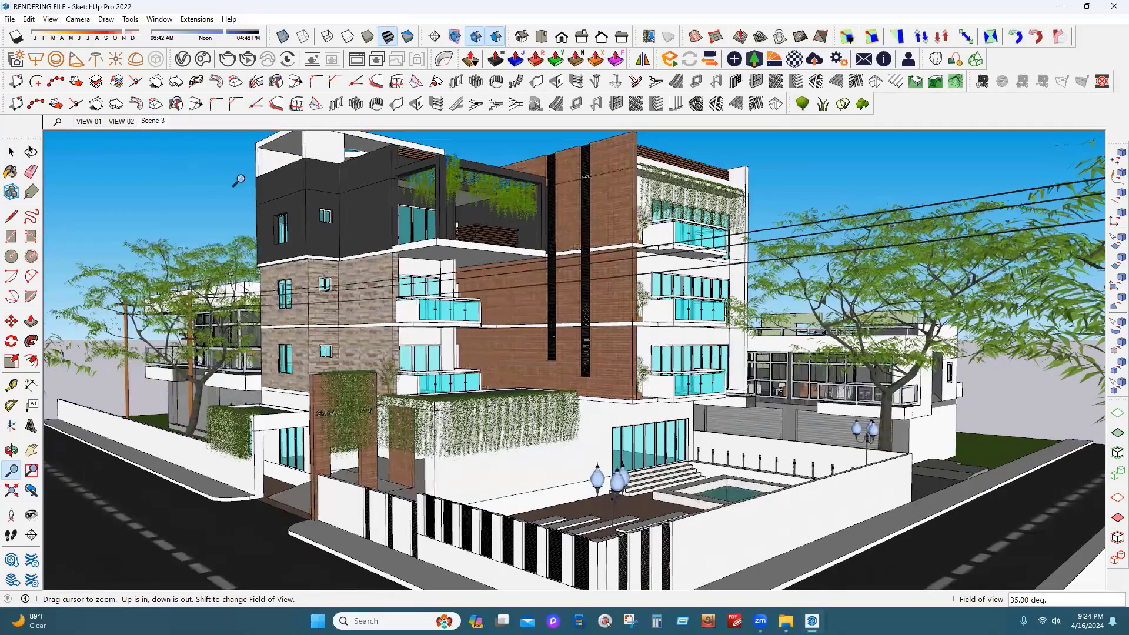
pyautogui.moveTo(238, 179); pyautogui.dragTo(237, 172)
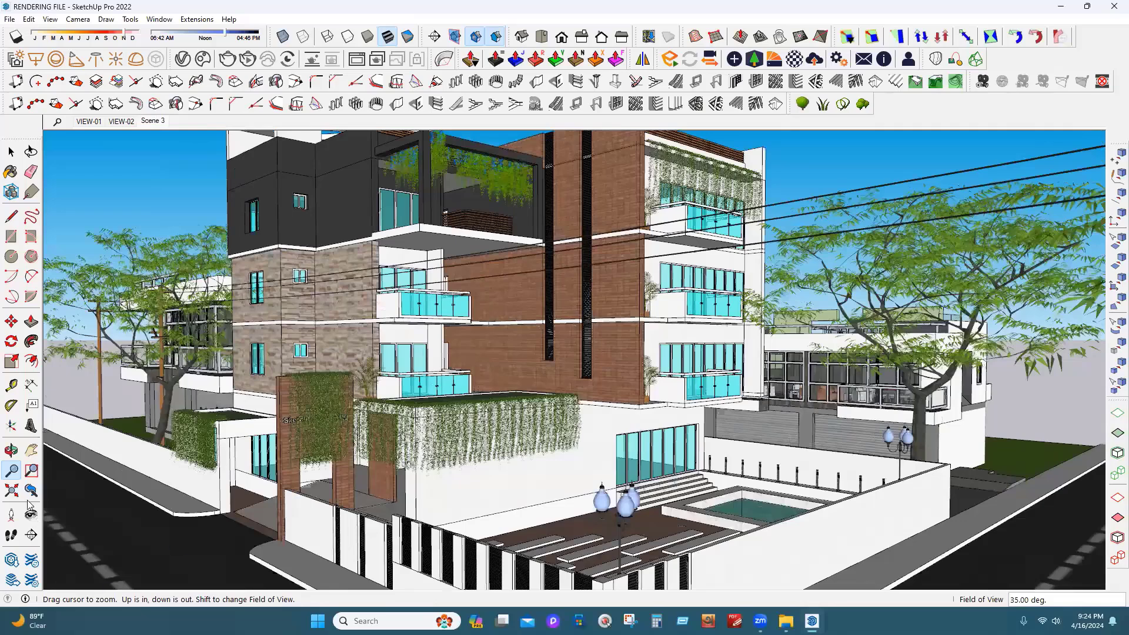
pyautogui.click(221, 170)
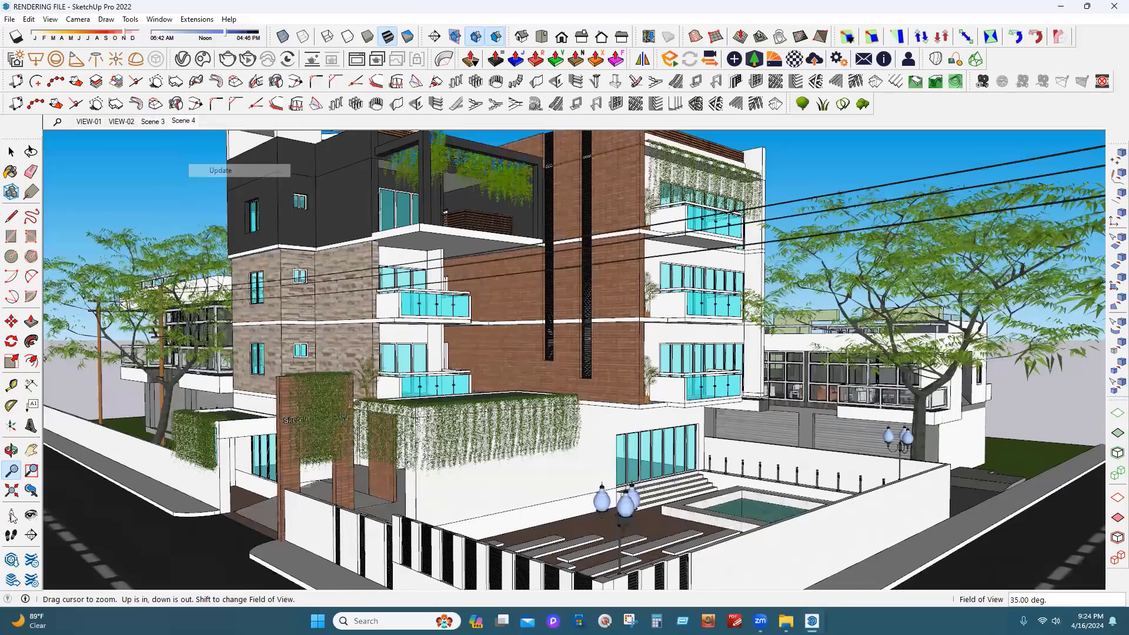
# Add a further scene viewing the building from an angle that shows more of the stone facade and gate entrance
pyautogui.click(11, 451)
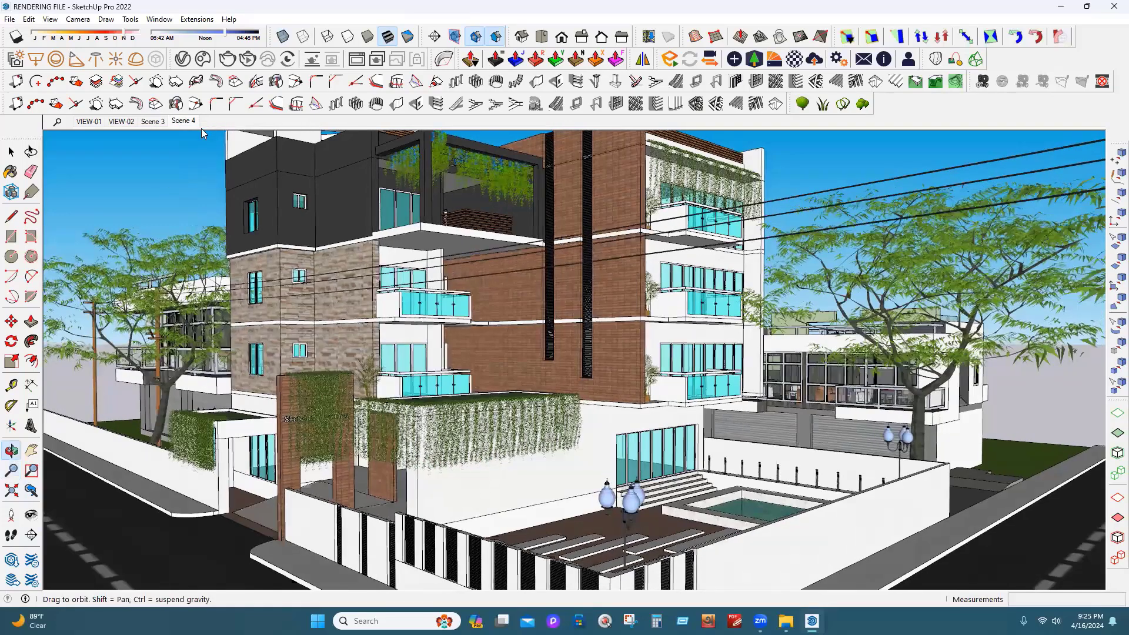
pyautogui.moveTo(255, 146); pyautogui.dragTo(254, 171)
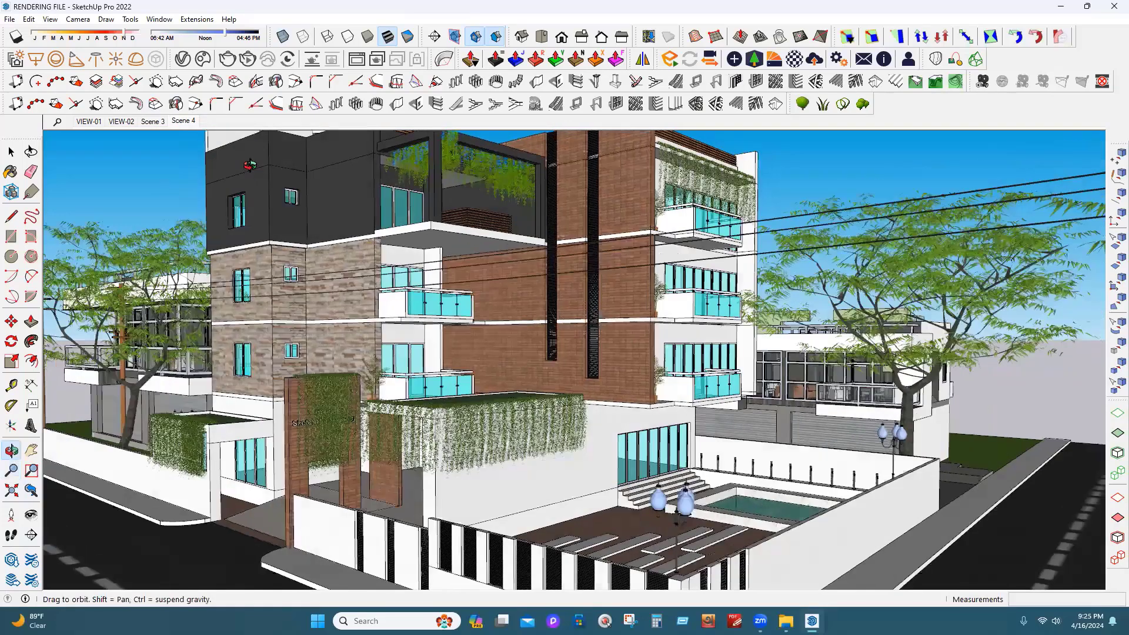
pyautogui.moveTo(205, 133); pyautogui.dragTo(192, 131)
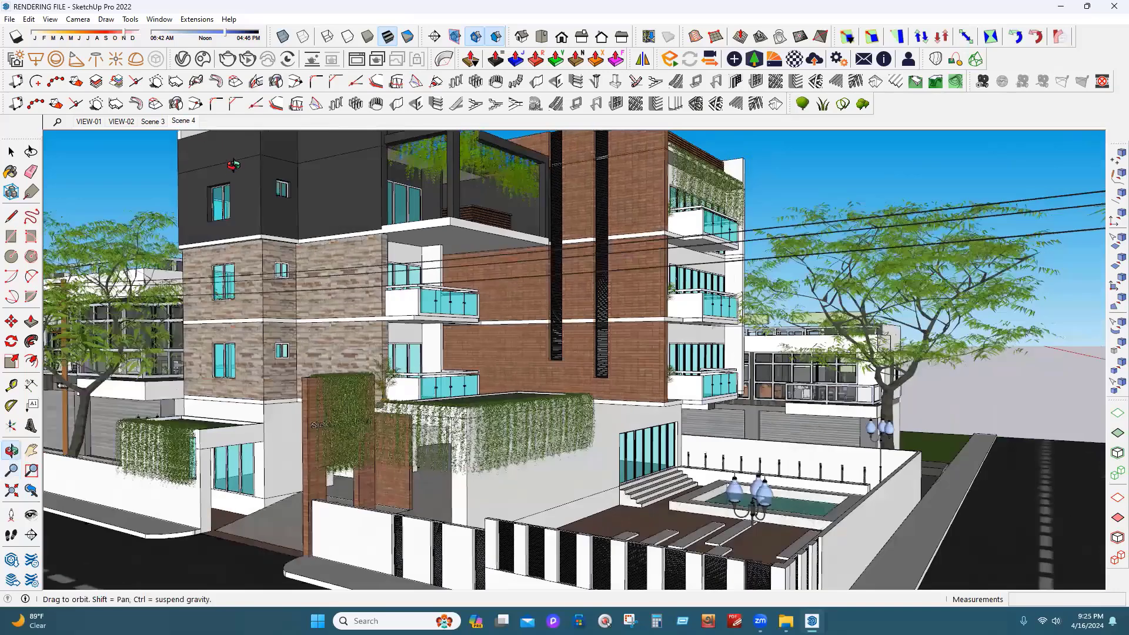
pyautogui.click(15, 473)
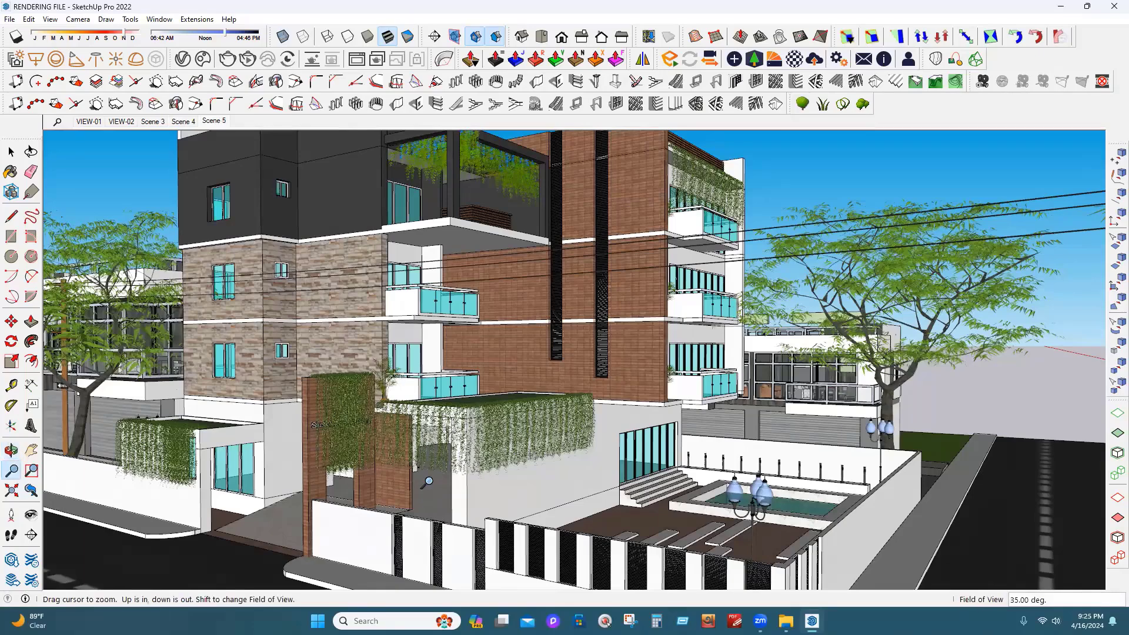
pyautogui.click(219, 122)
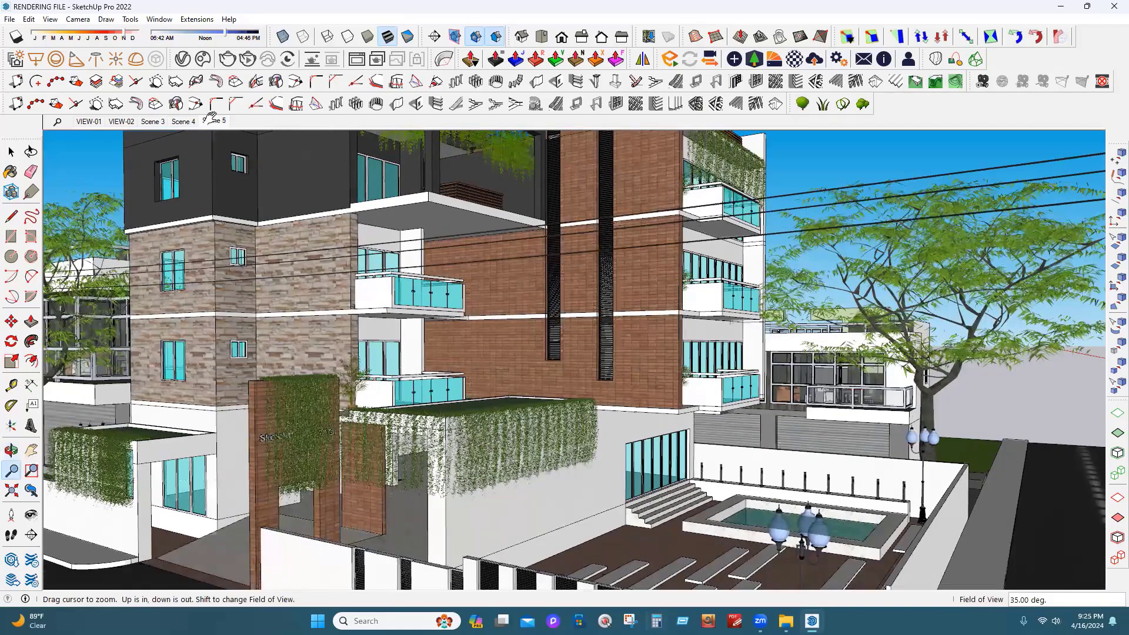
# Reframe the view to include more of the neighbouring house, update Scene 5 with it, and add Scene 6
pyautogui.press('h')
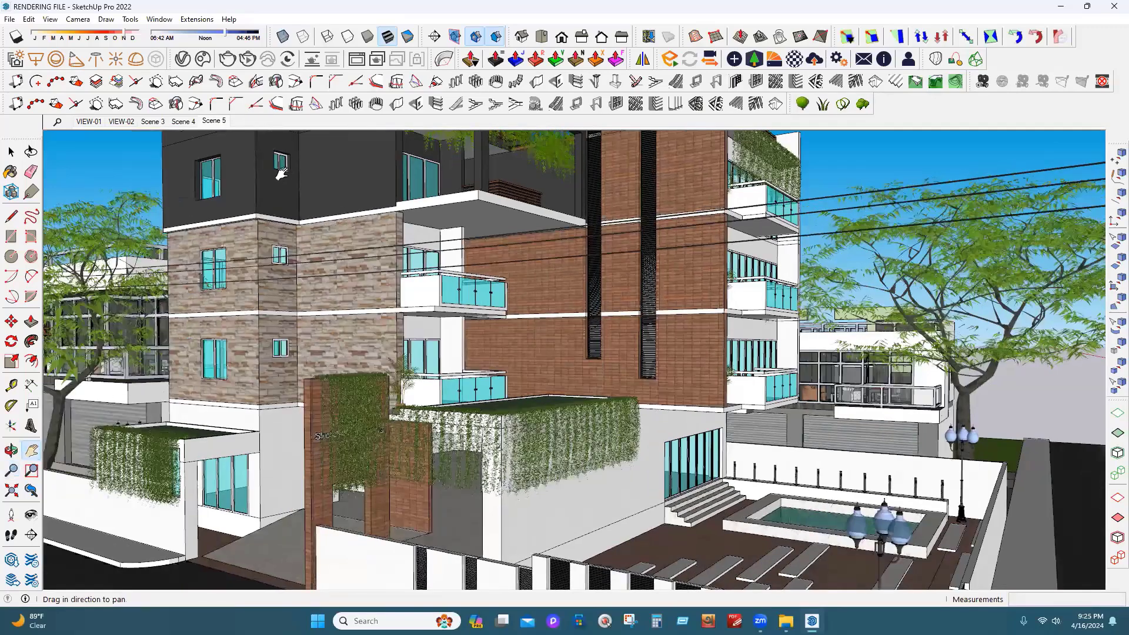
pyautogui.moveTo(369, 270); pyautogui.dragTo(473, 294)
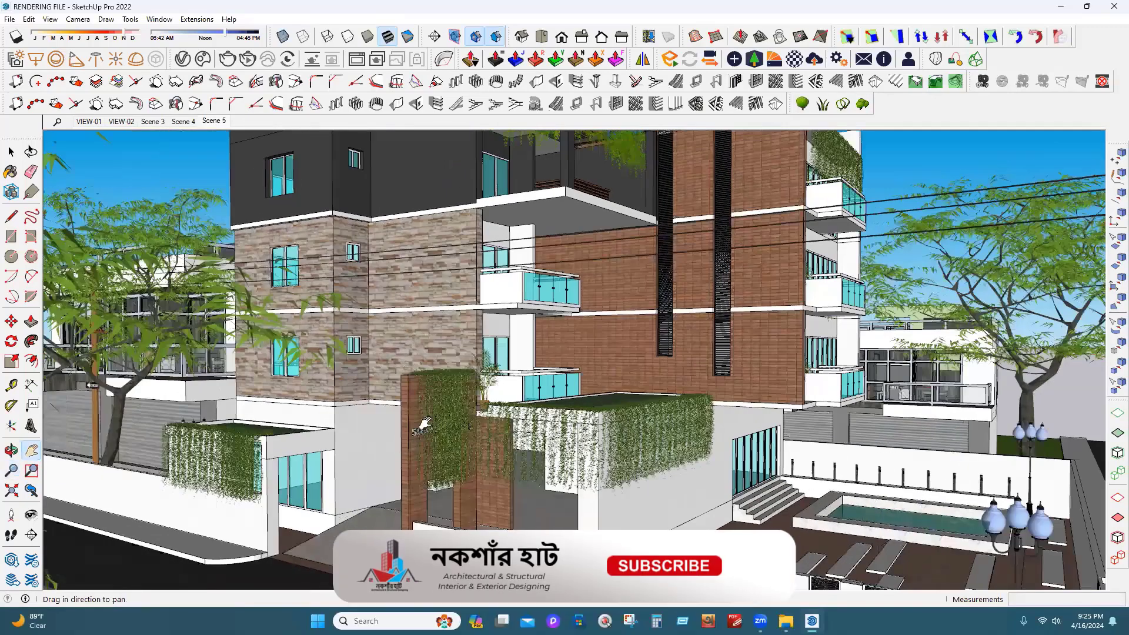
pyautogui.rightClick(212, 121)
pyautogui.click(245, 172)
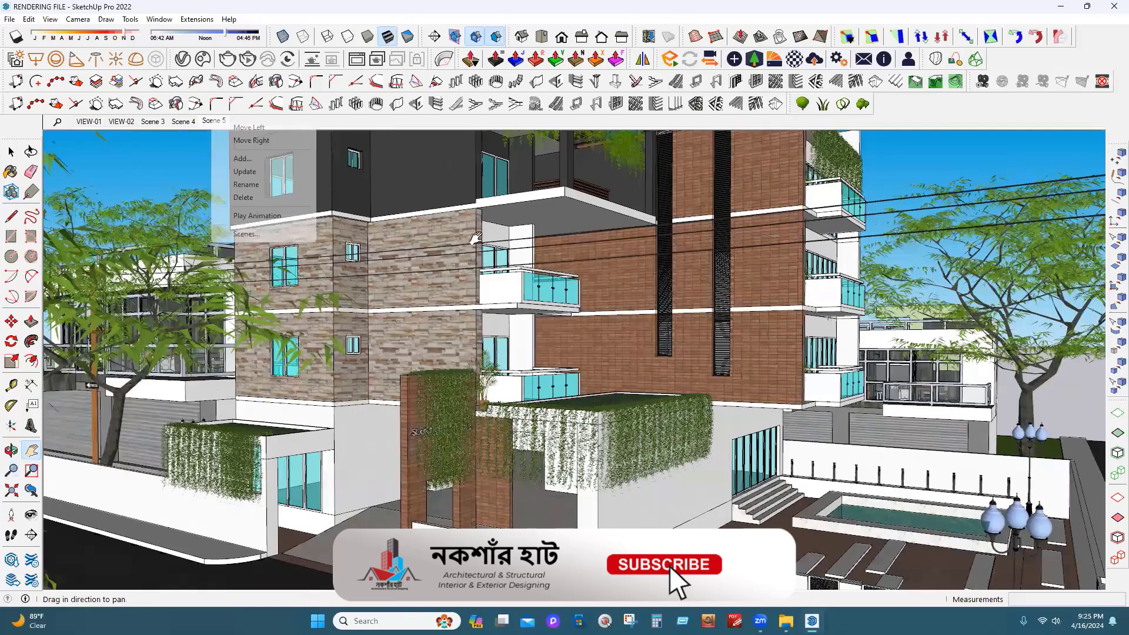
pyautogui.moveTo(476, 237); pyautogui.dragTo(521, 374, button='middle')
pyautogui.rightClick(213, 121)
pyautogui.click(243, 158)
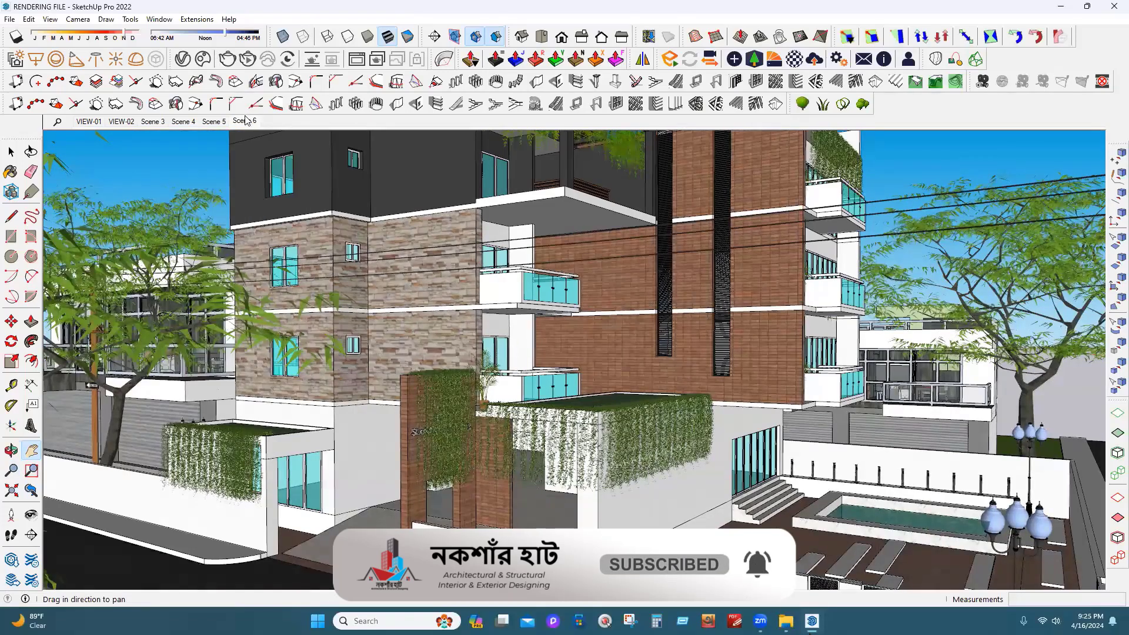
# Add Scene 7 and Scene 8 with progressively higher views over the building and pool, and update Scene 8
pyautogui.press('o')
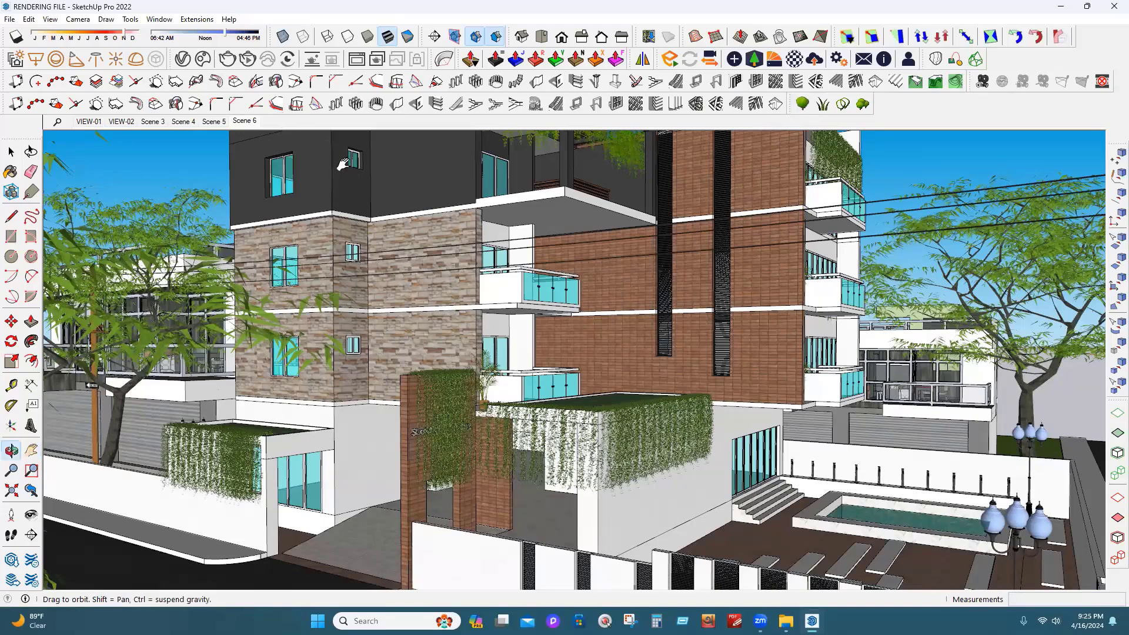
pyautogui.click(337, 161)
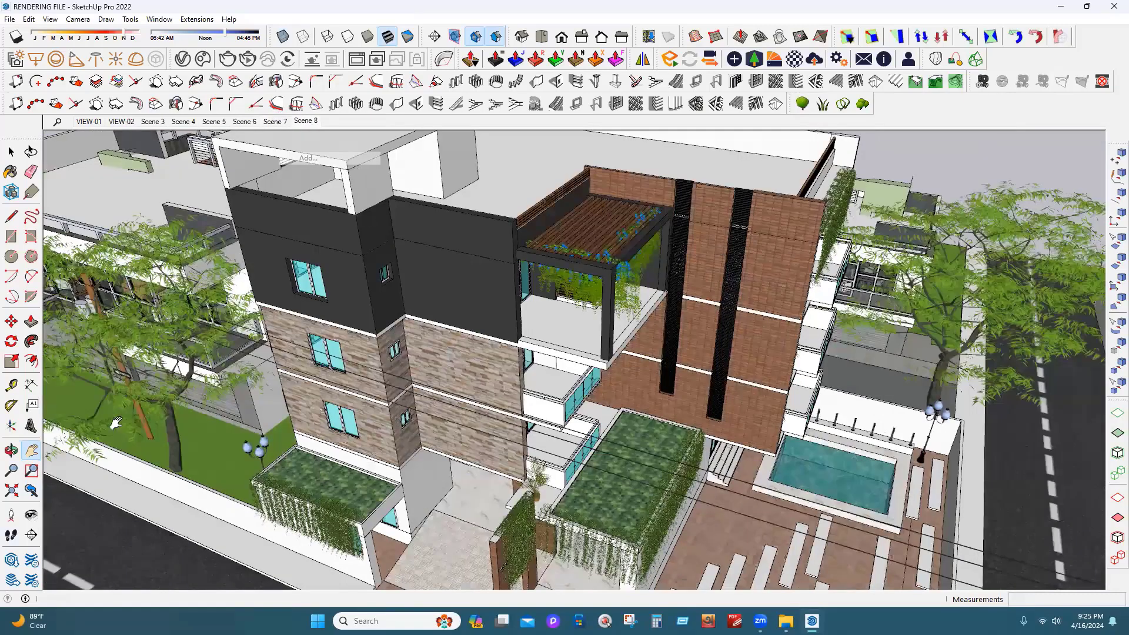
pyautogui.rightClick(309, 123)
pyautogui.click(341, 173)
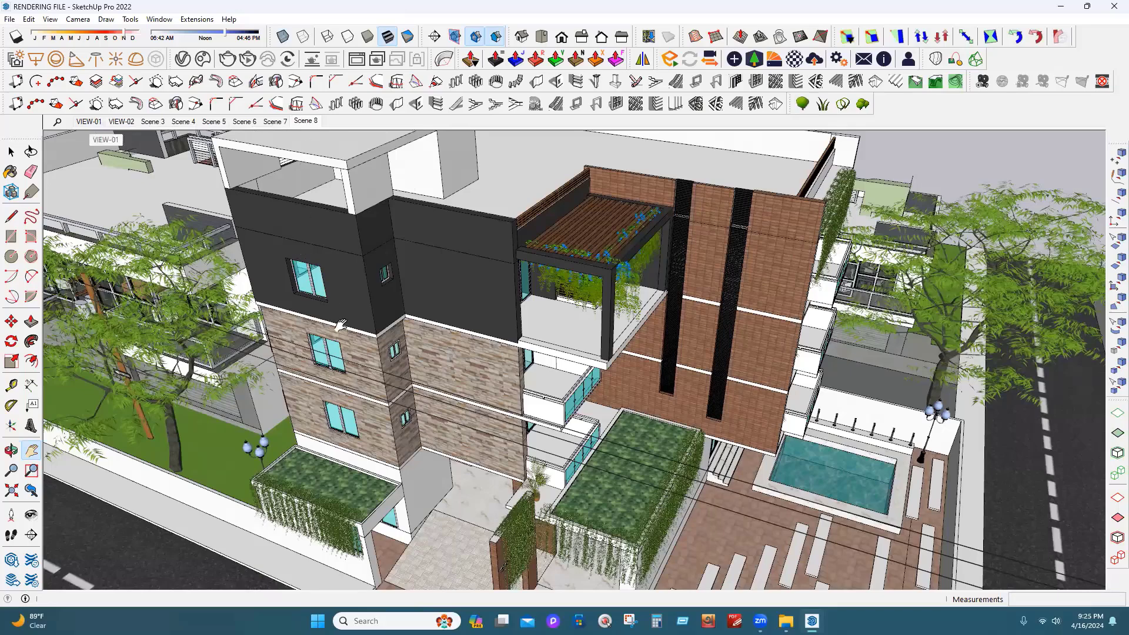
pyautogui.press('pageup')
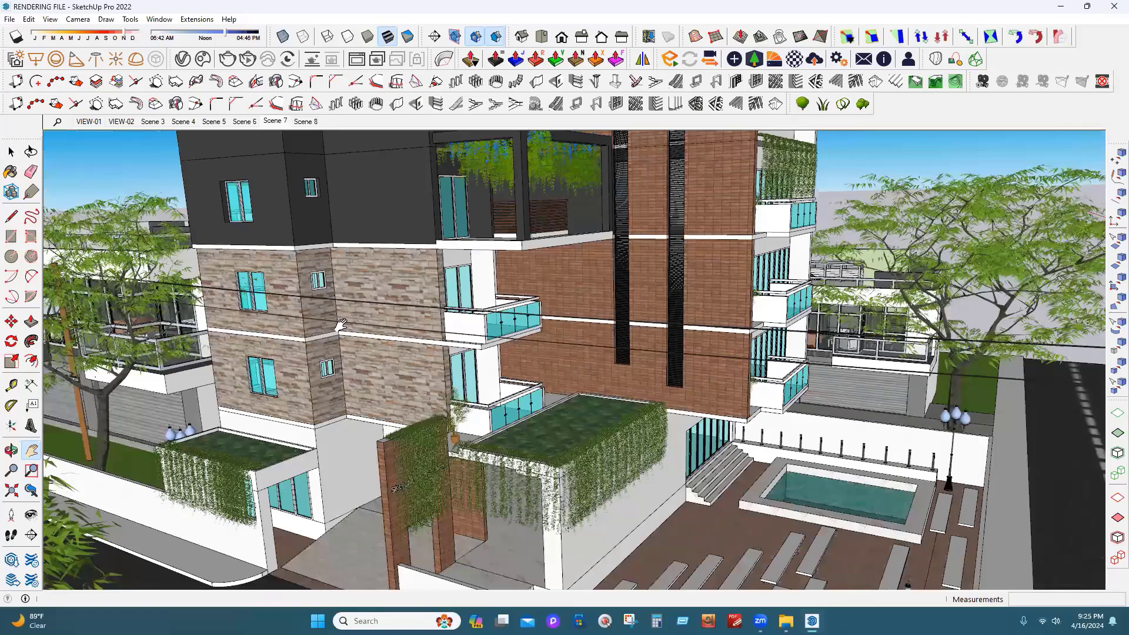
pyautogui.press('pagedown')
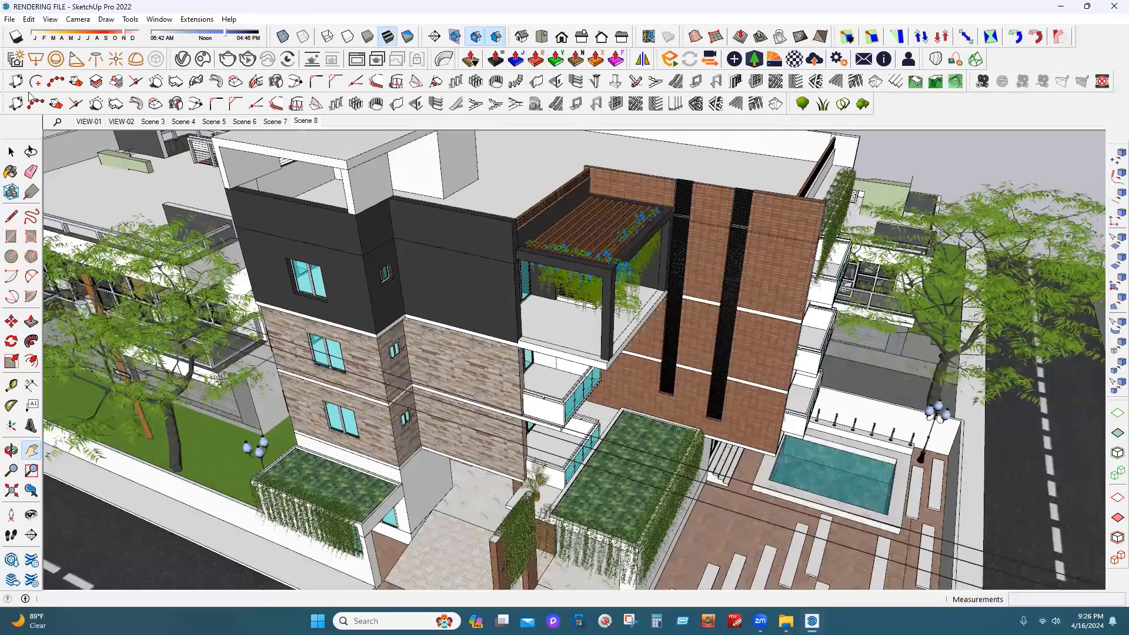
# Export the scenes as an MP4 animation named "animation 1" to the desktop folder CLASS-24 [9th Batch], and check the file there
pyautogui.click(12, 153)
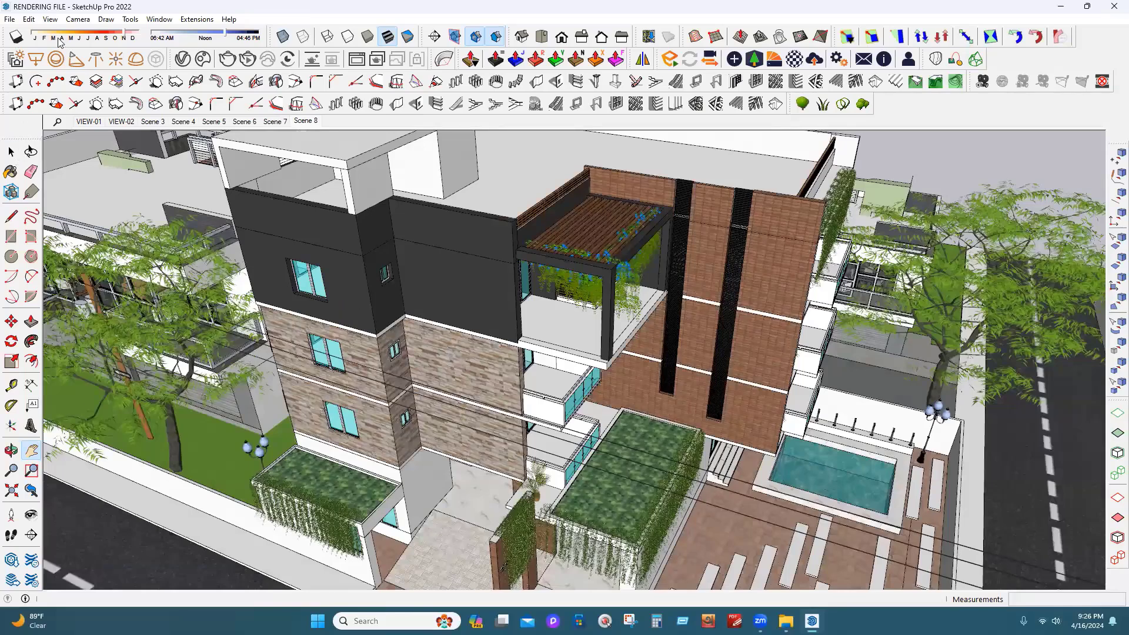
pyautogui.click(13, 21)
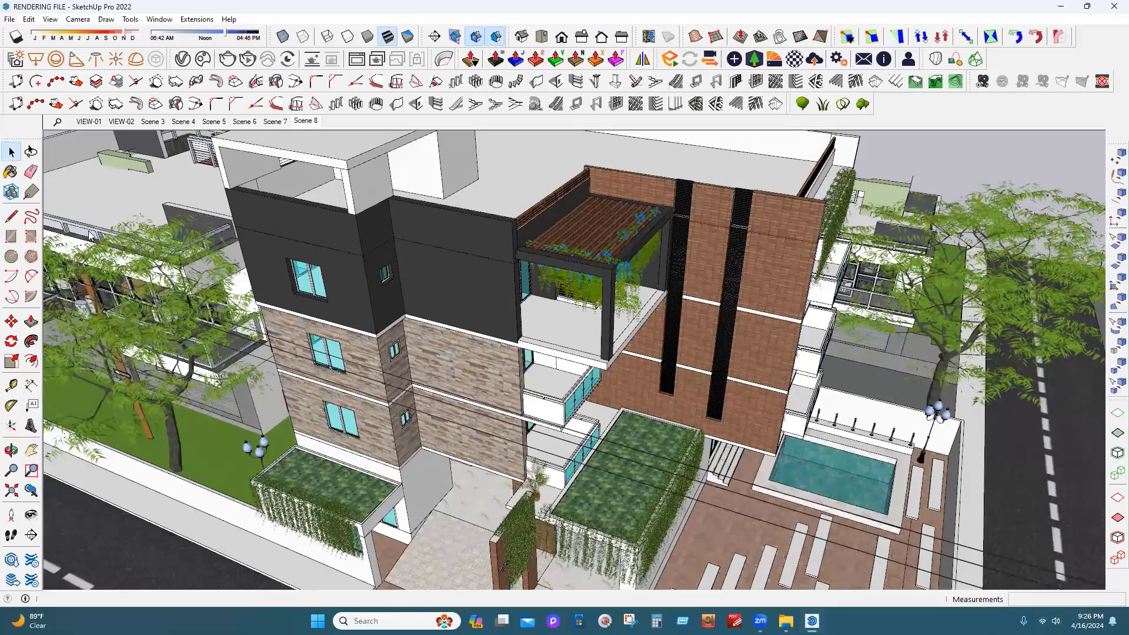
pyautogui.moveTo(90, 236)
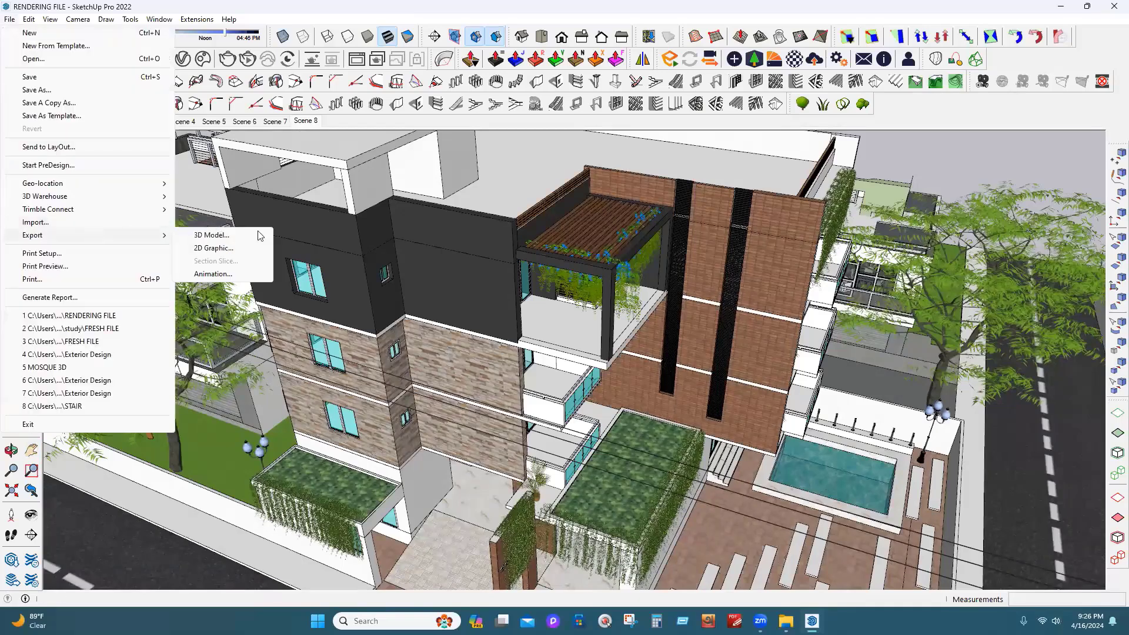
pyautogui.click(235, 276)
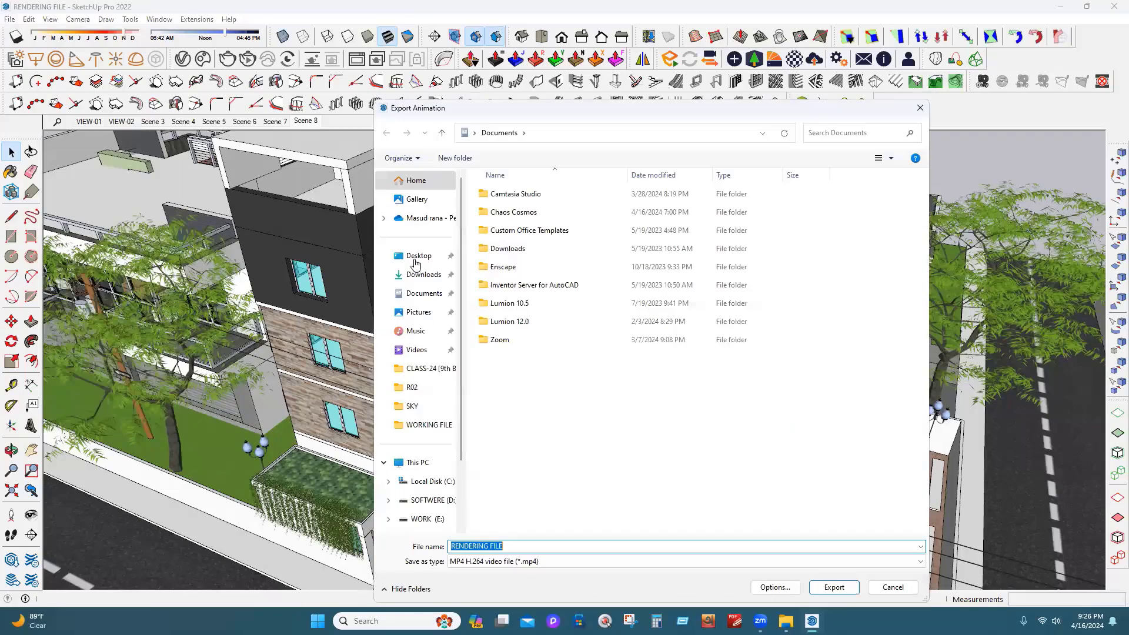
pyautogui.click(414, 259)
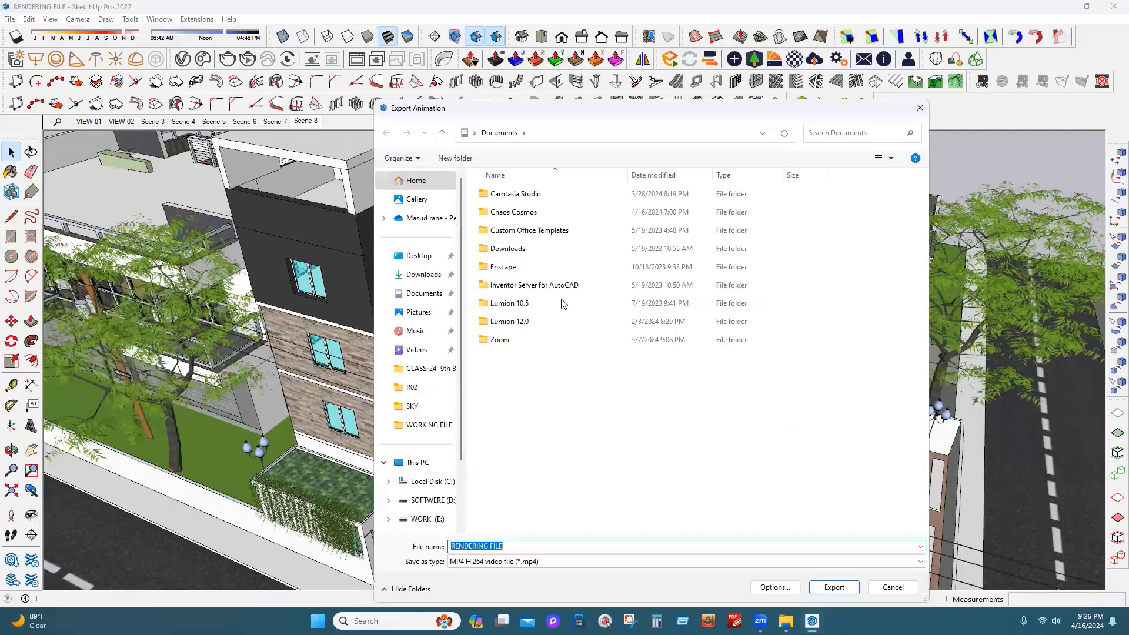
pyautogui.doubleClick(580, 246)
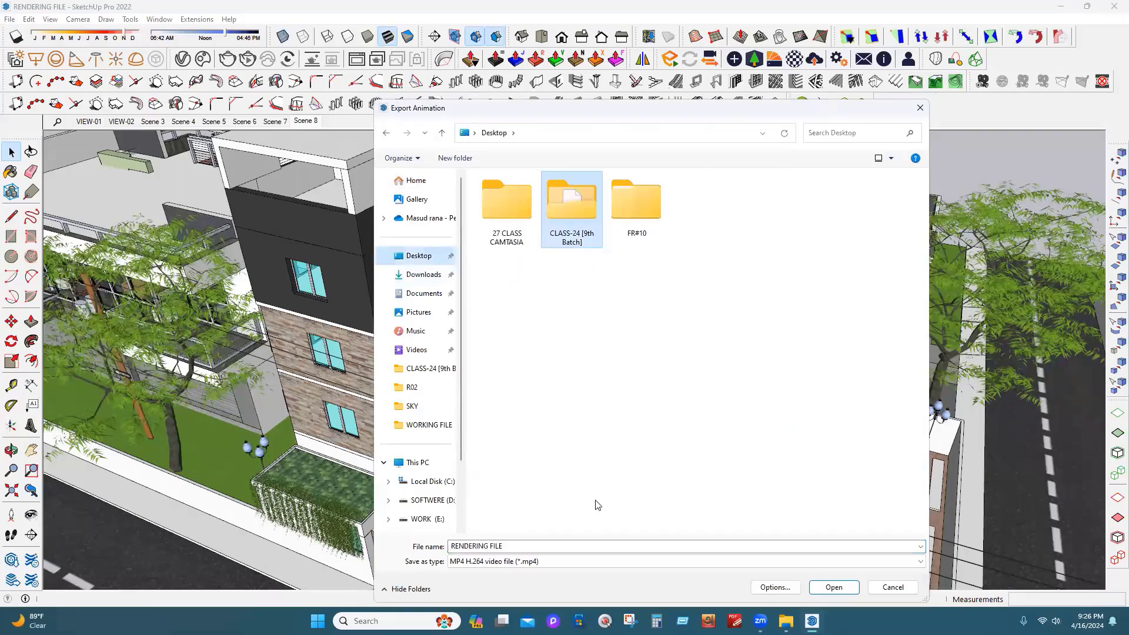
pyautogui.click(554, 543)
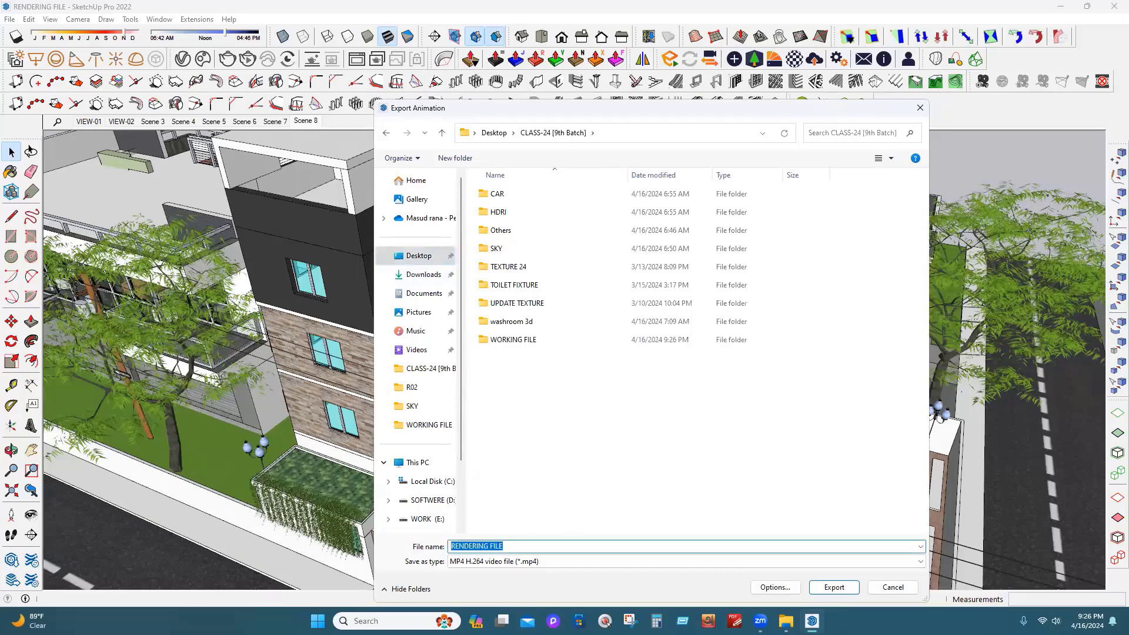
pyautogui.write('animation 1')
pyautogui.click(835, 588)
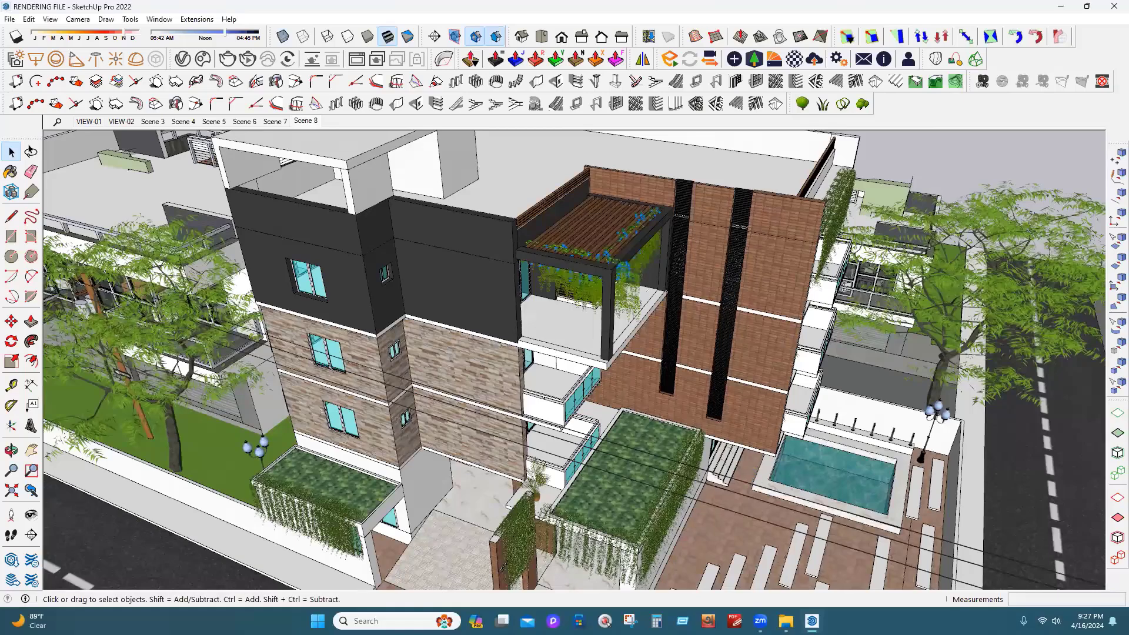
pyautogui.click(1057, 5)
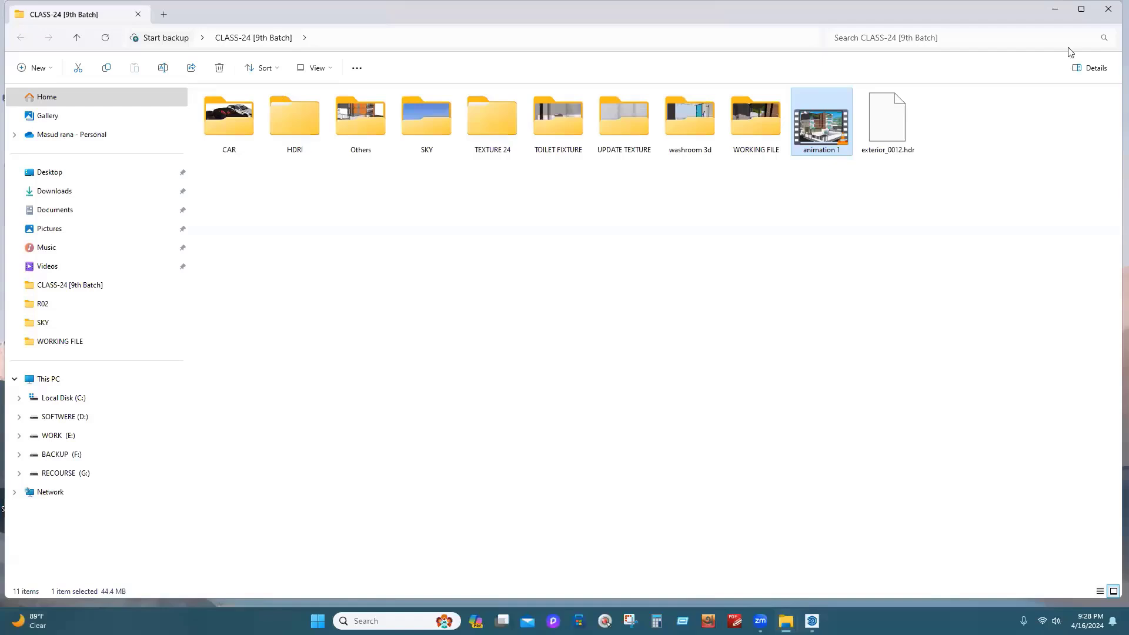
pyautogui.click(1057, 10)
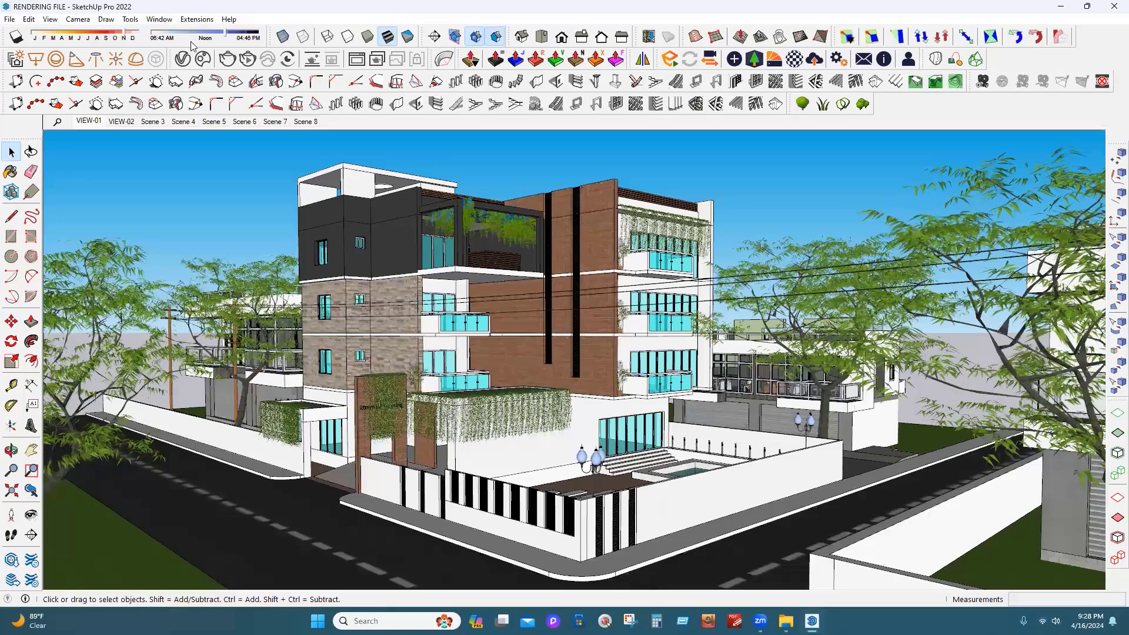
# Change the scene delay in the animation settings of Model Info
pyautogui.click(148, 21)
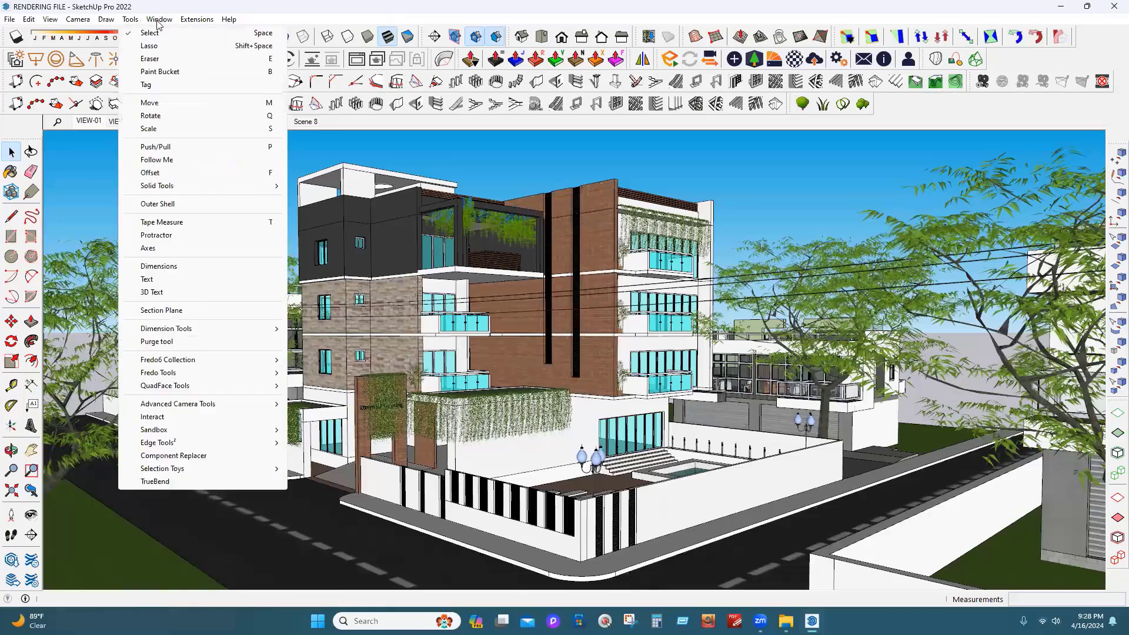
pyautogui.moveTo(159, 22)
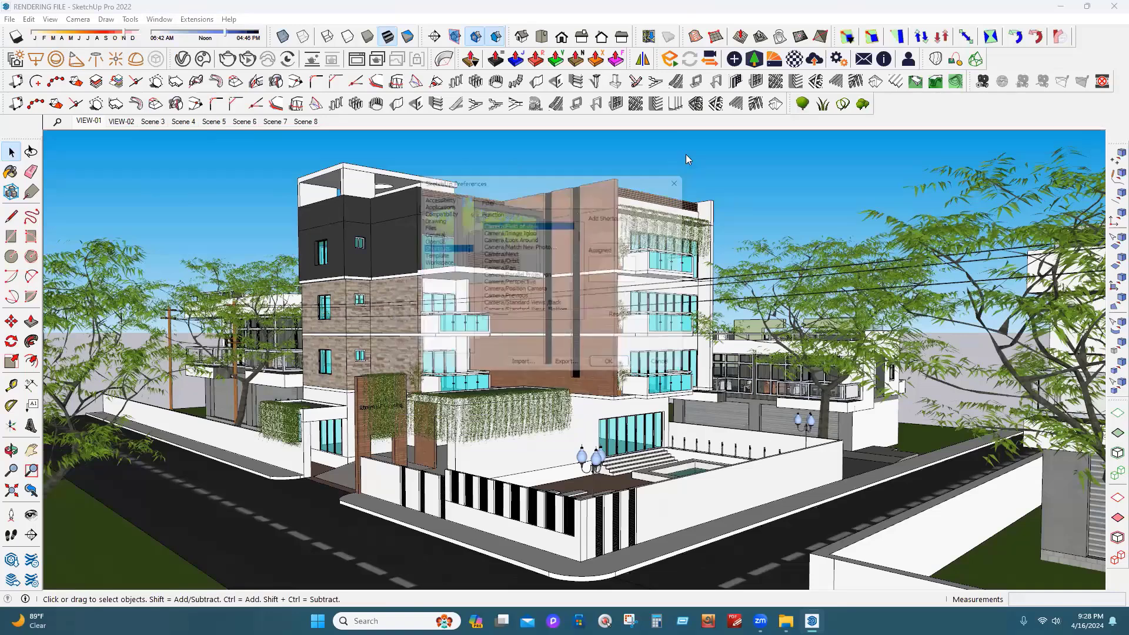
pyautogui.click(157, 19)
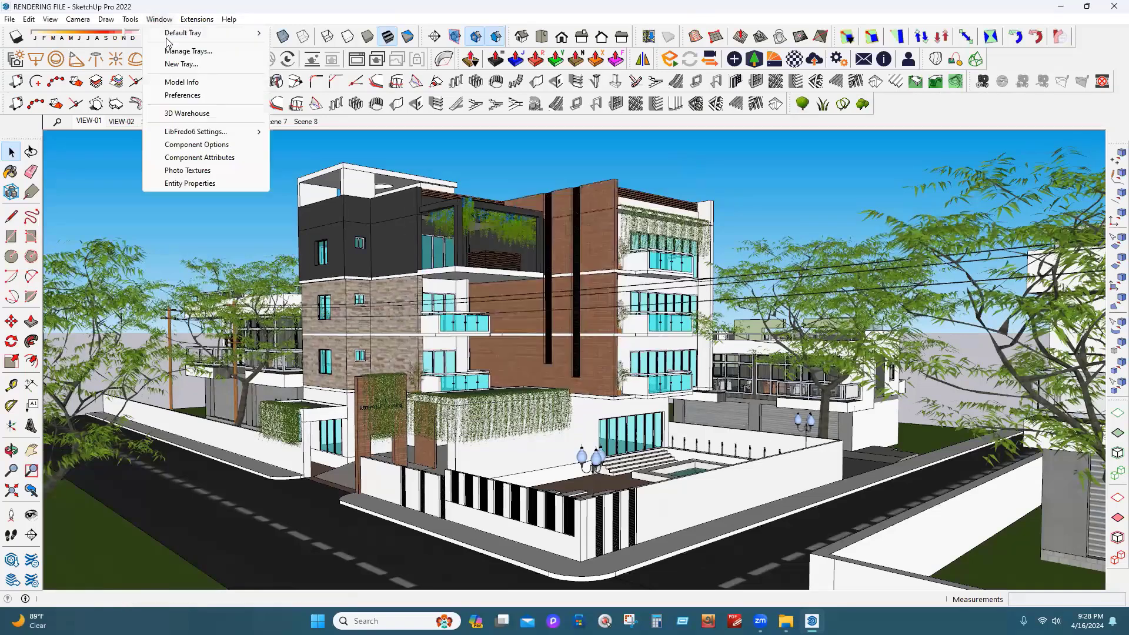
pyautogui.click(180, 82)
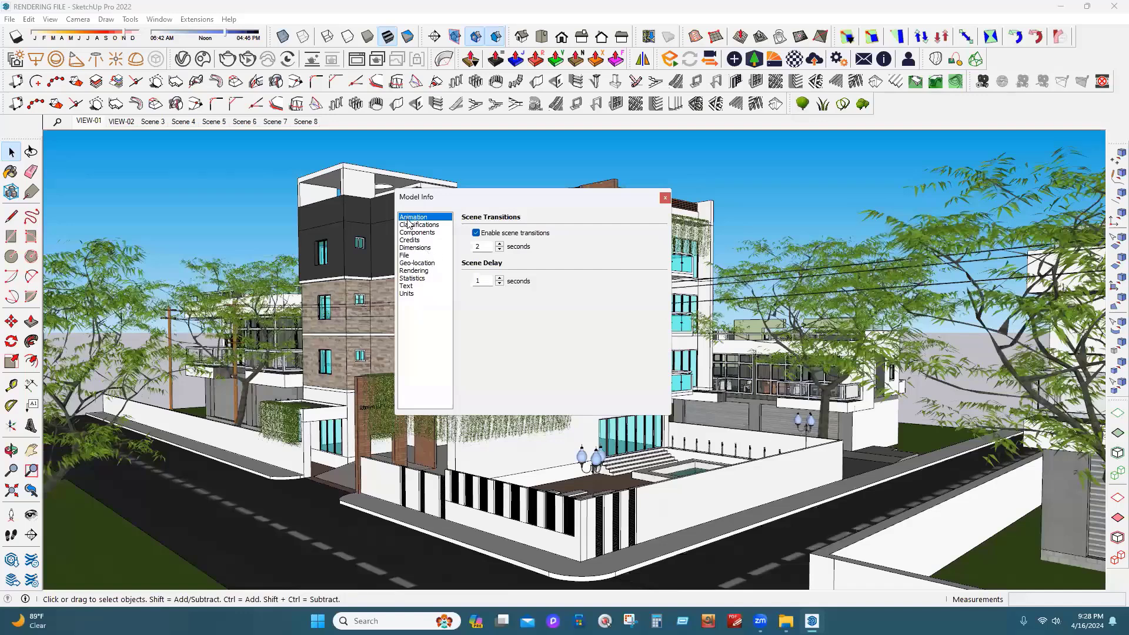
pyautogui.click(413, 232)
pyautogui.click(412, 278)
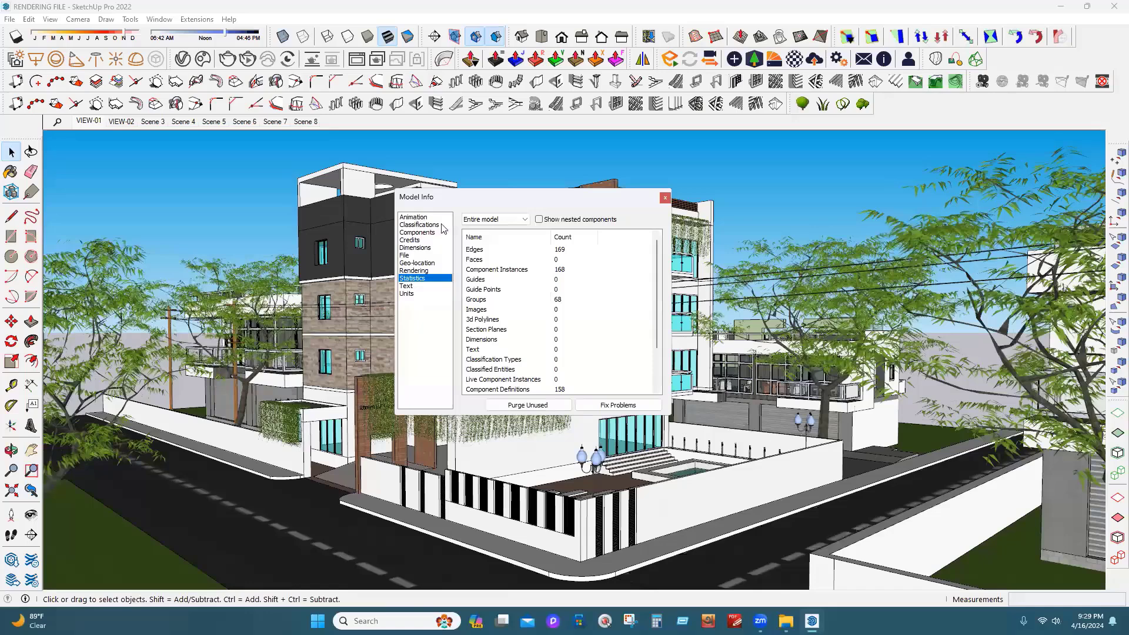
pyautogui.click(413, 218)
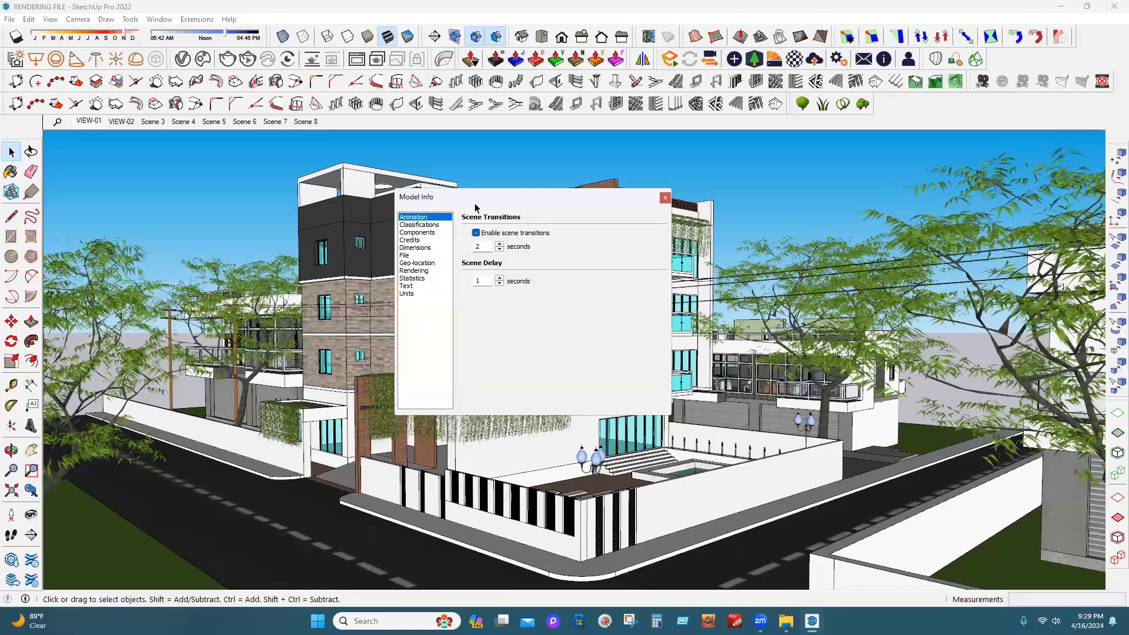
pyautogui.doubleClick(481, 280)
pyautogui.press('Escape')
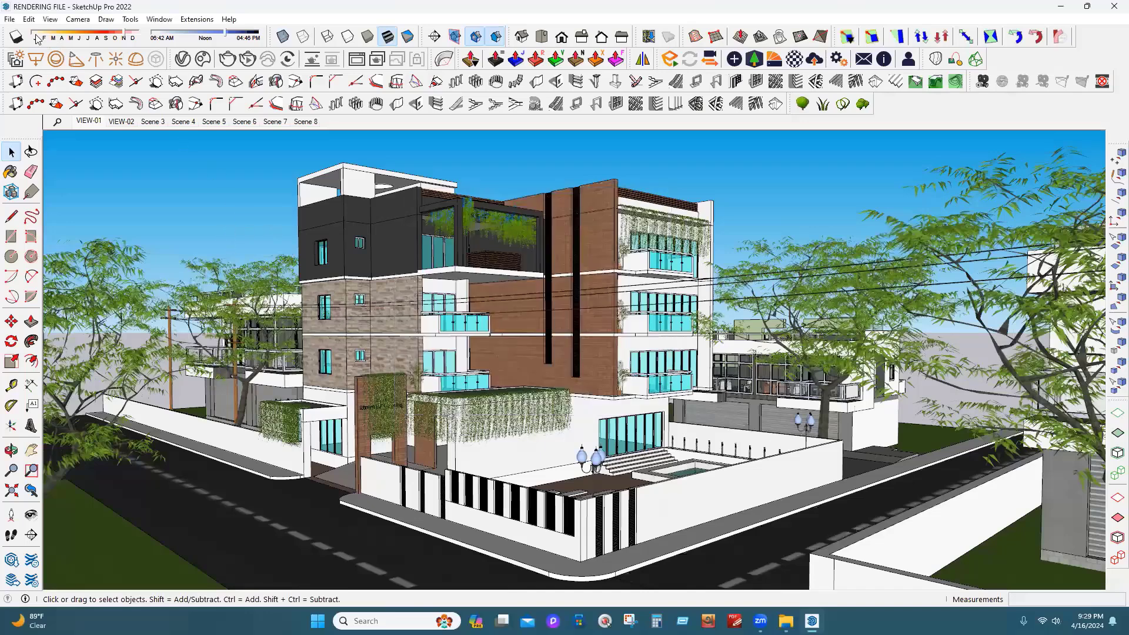
# Export the scenes as an MP4 animation named "animation 2" to the CLASS-24 [9th Batch] folder
pyautogui.click(10, 19)
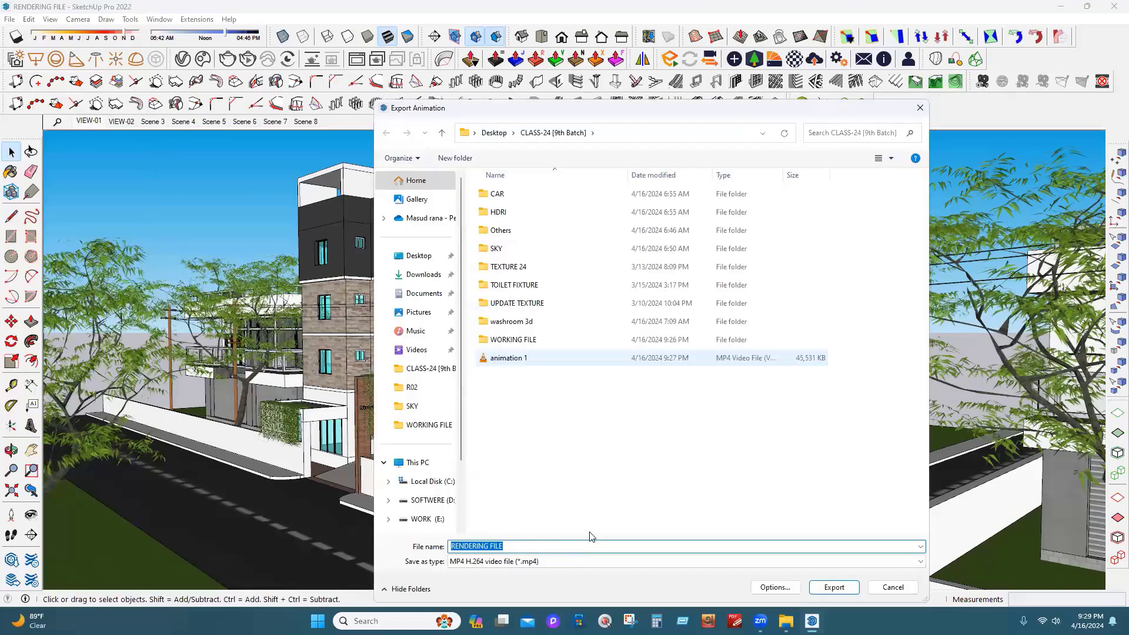
pyautogui.write('animation 2')
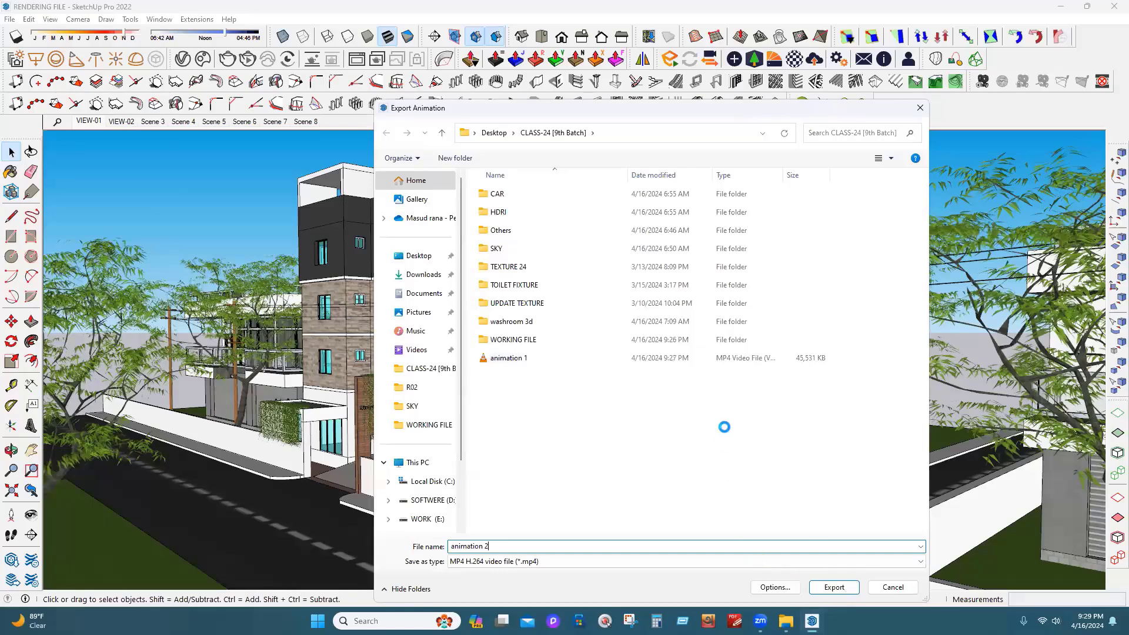
pyautogui.press('Return')
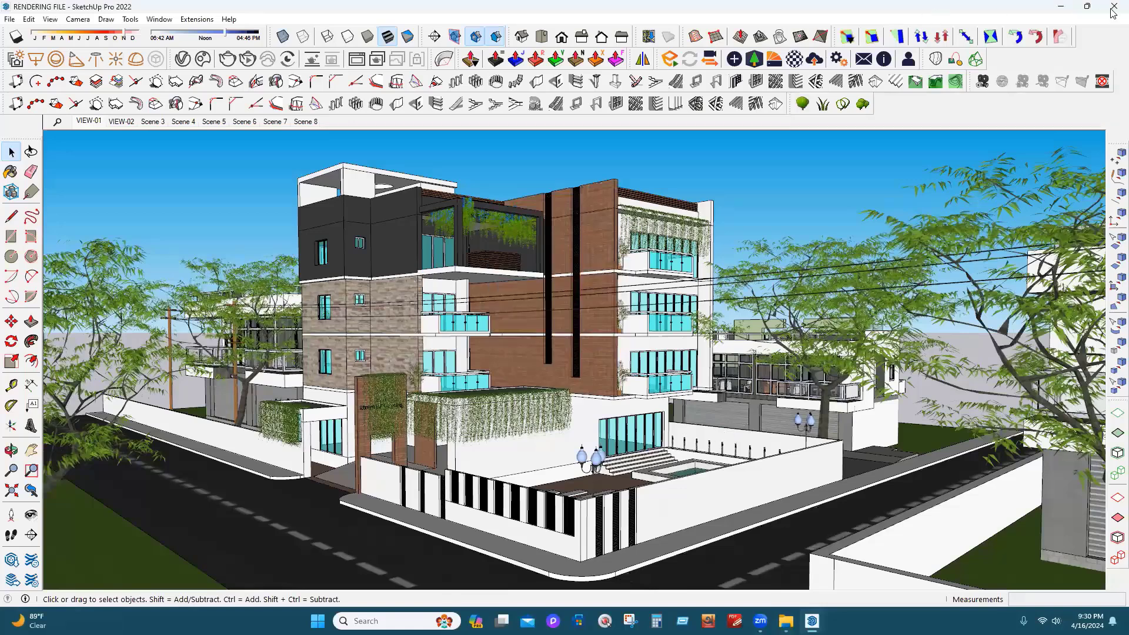
# Switch to File Explorer, play animation 1 and animation 2 to compare them, and close the player and folder
pyautogui.hotkey('alt', 'Tab')
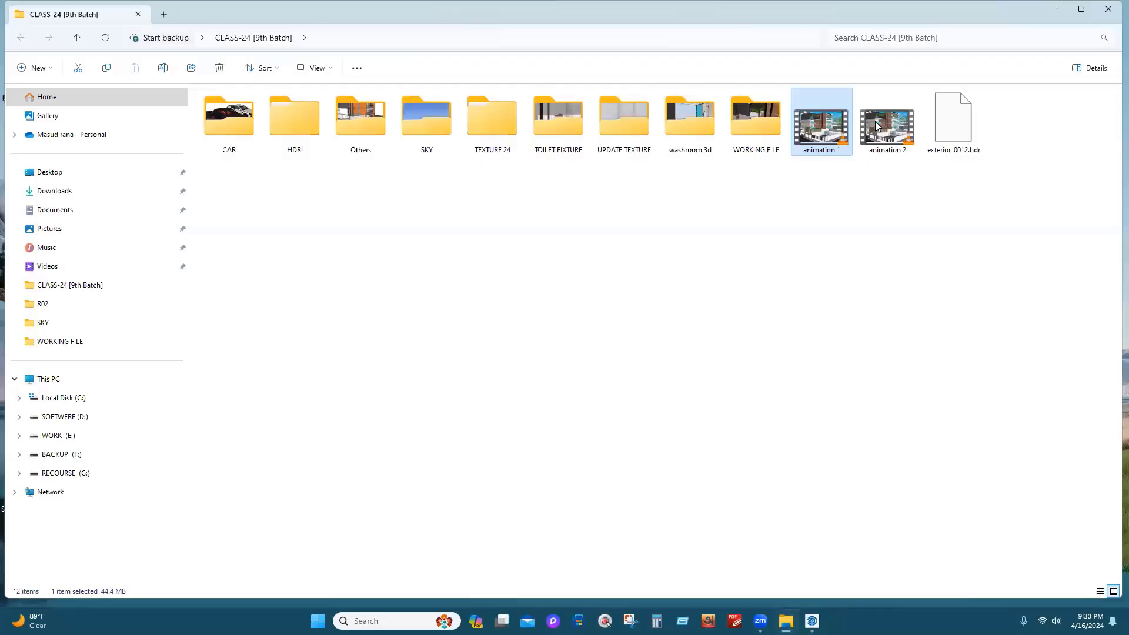
pyautogui.click(877, 121)
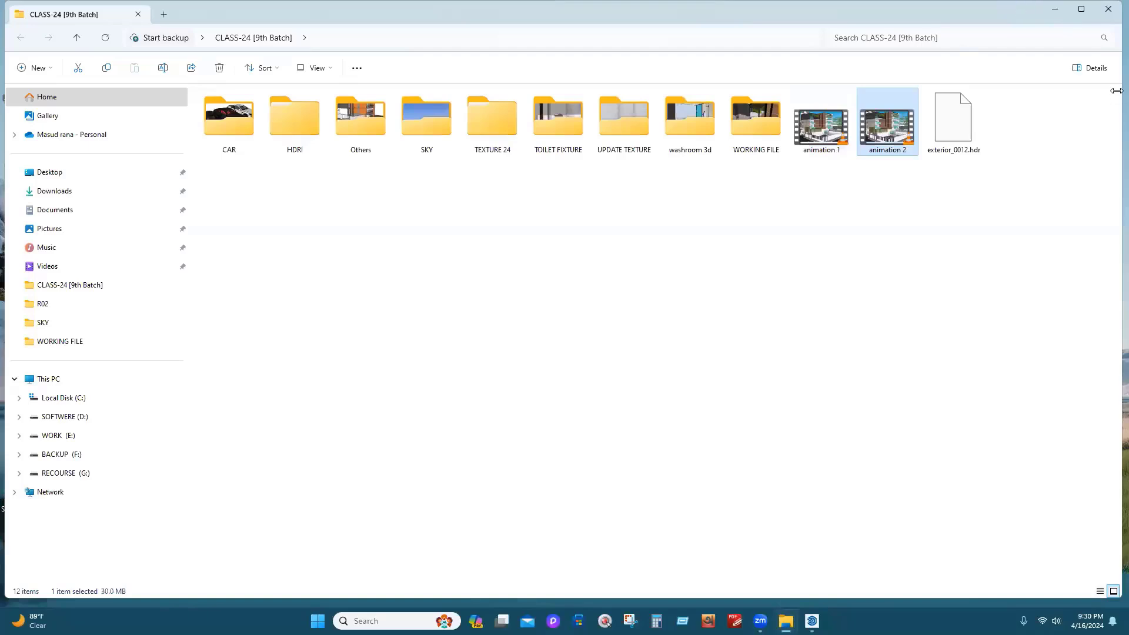
pyautogui.doubleClick(821, 140)
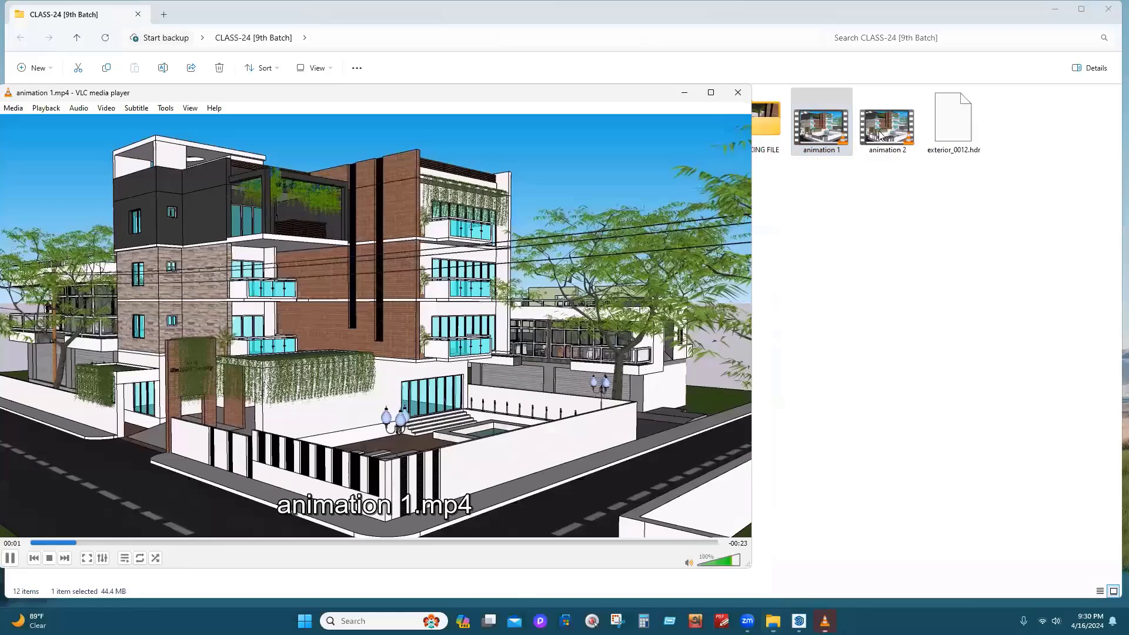
pyautogui.doubleClick(887, 147)
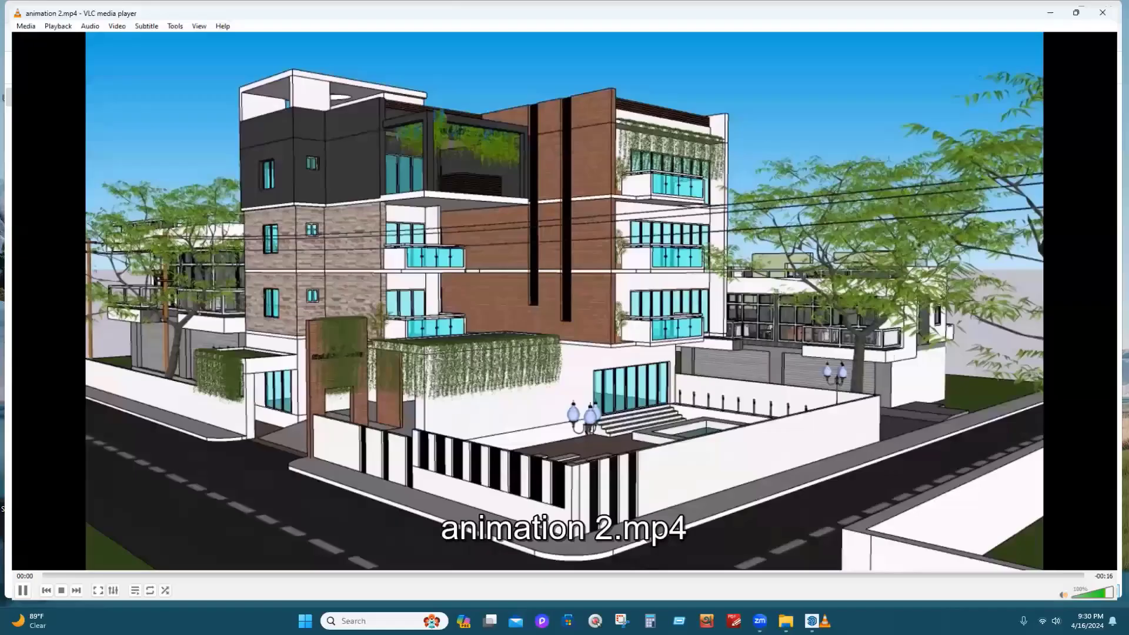
pyautogui.click(1111, 10)
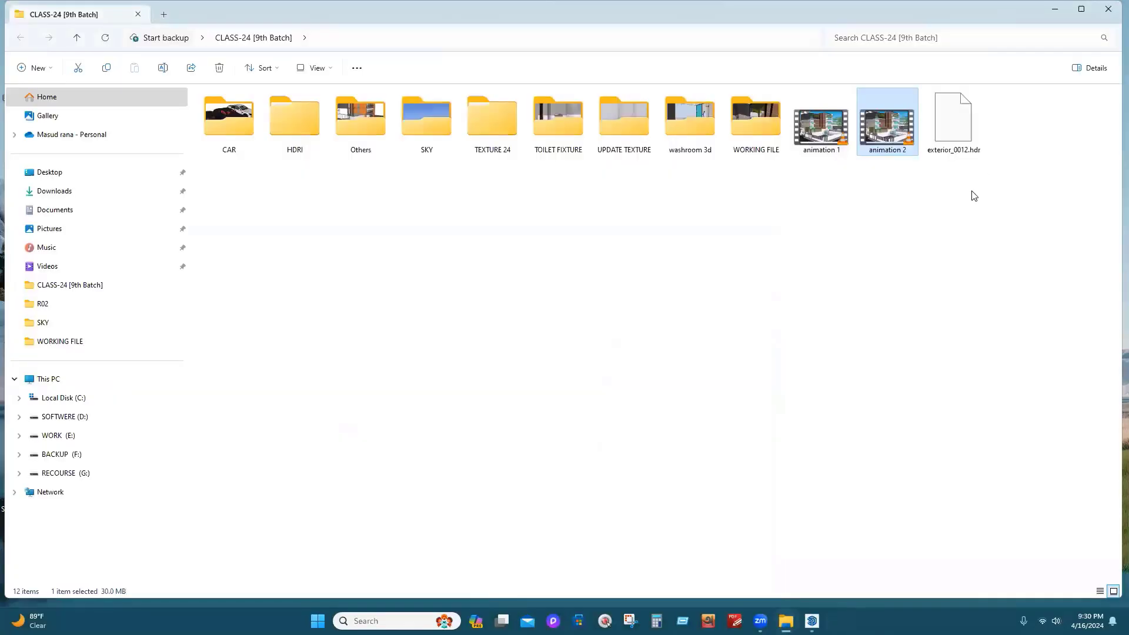
pyautogui.click(1111, 10)
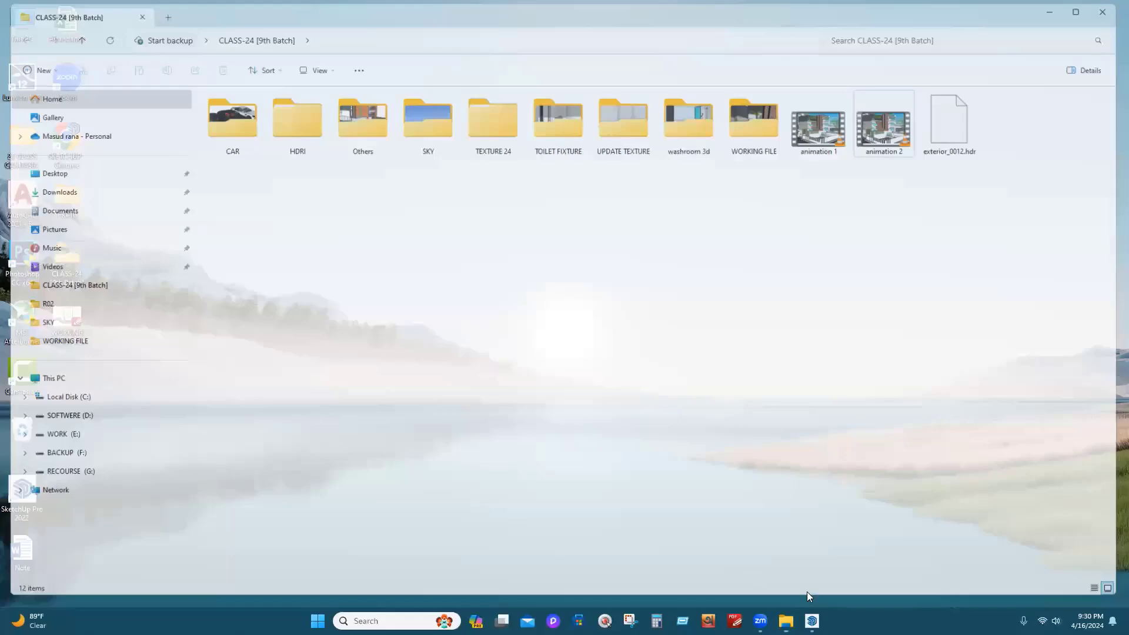
# Switch back to SketchUp and compare the VIEW-02 and VIEW-01 scenes
pyautogui.hotkey('alt', 'Tab')
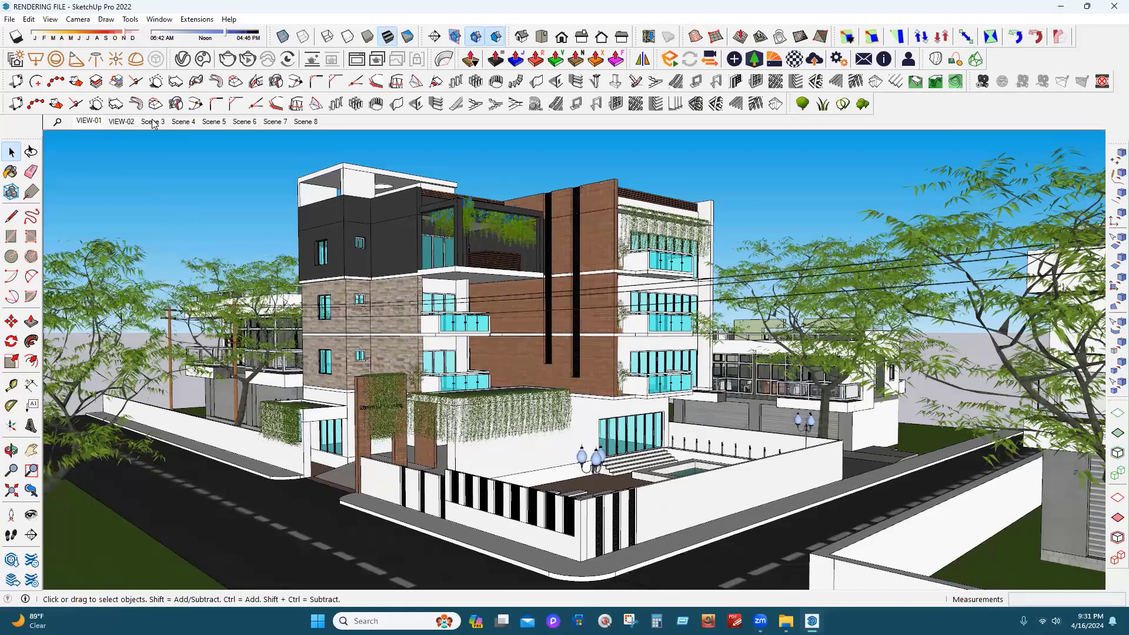
pyautogui.click(121, 122)
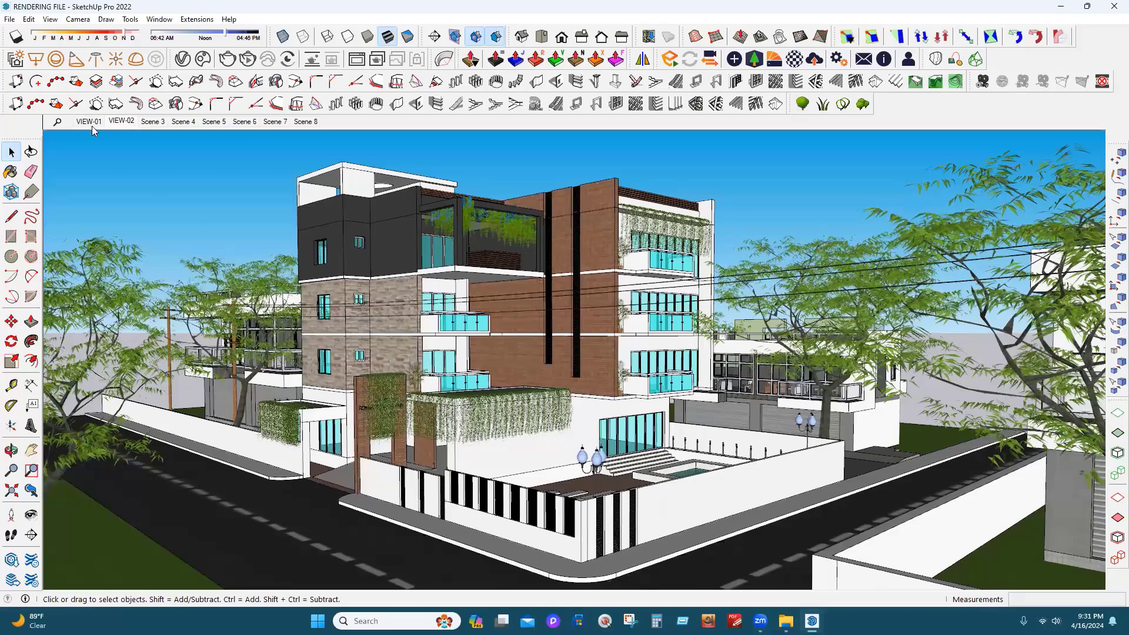
pyautogui.click(96, 126)
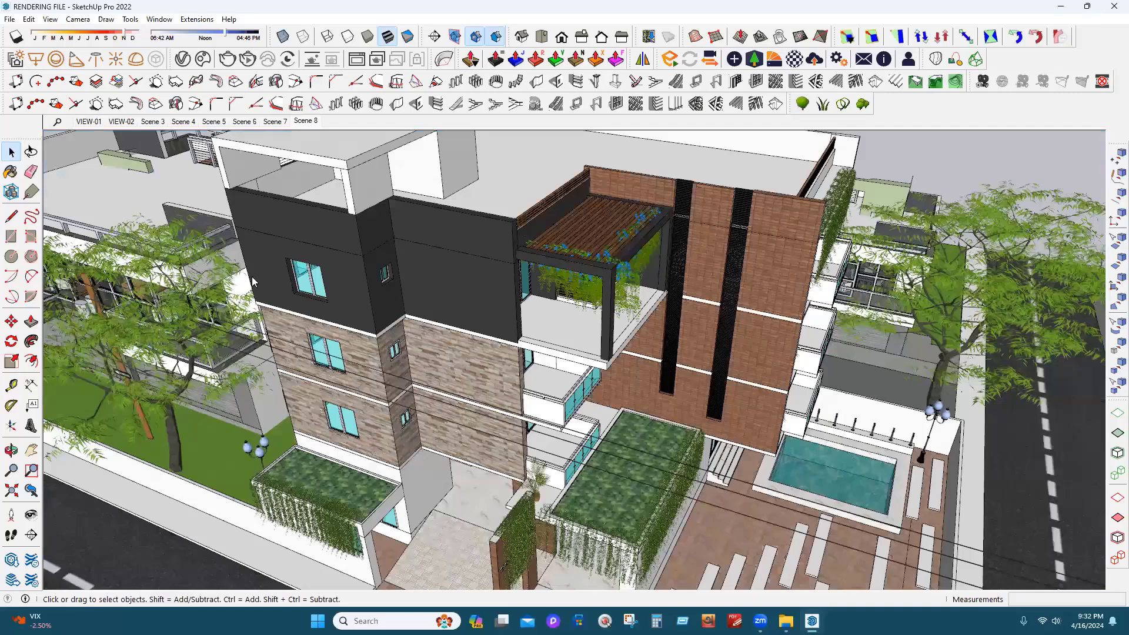
pyautogui.hotkey('alt', 'f')
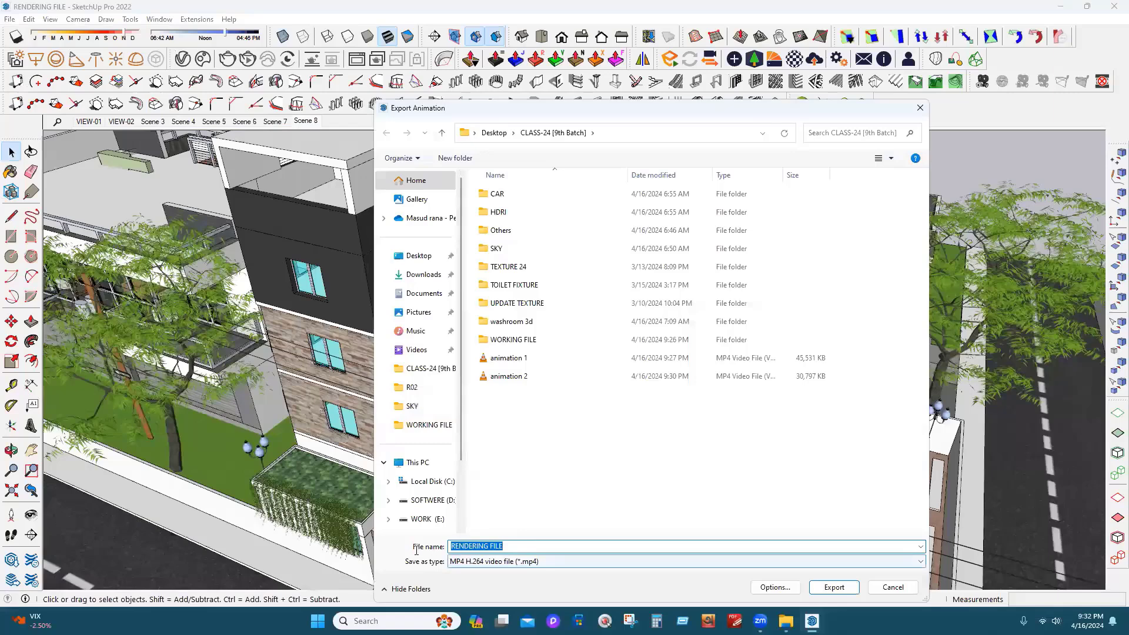
pyautogui.click(550, 575)
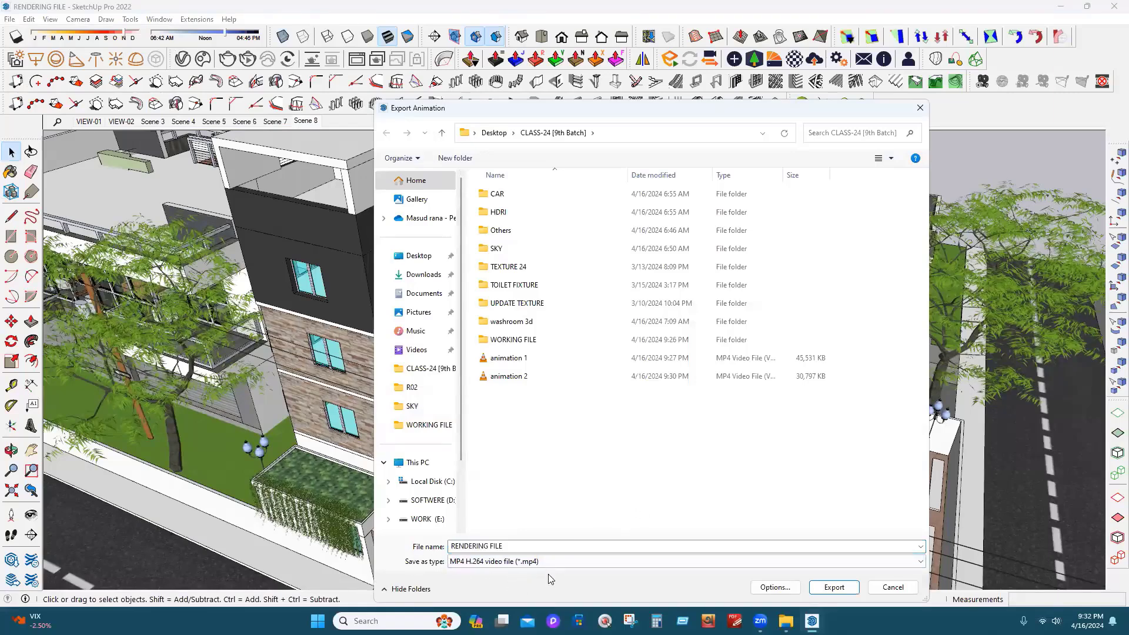
pyautogui.click(836, 596)
pyautogui.moveTo(923, 113); pyautogui.dragTo(923, 111)
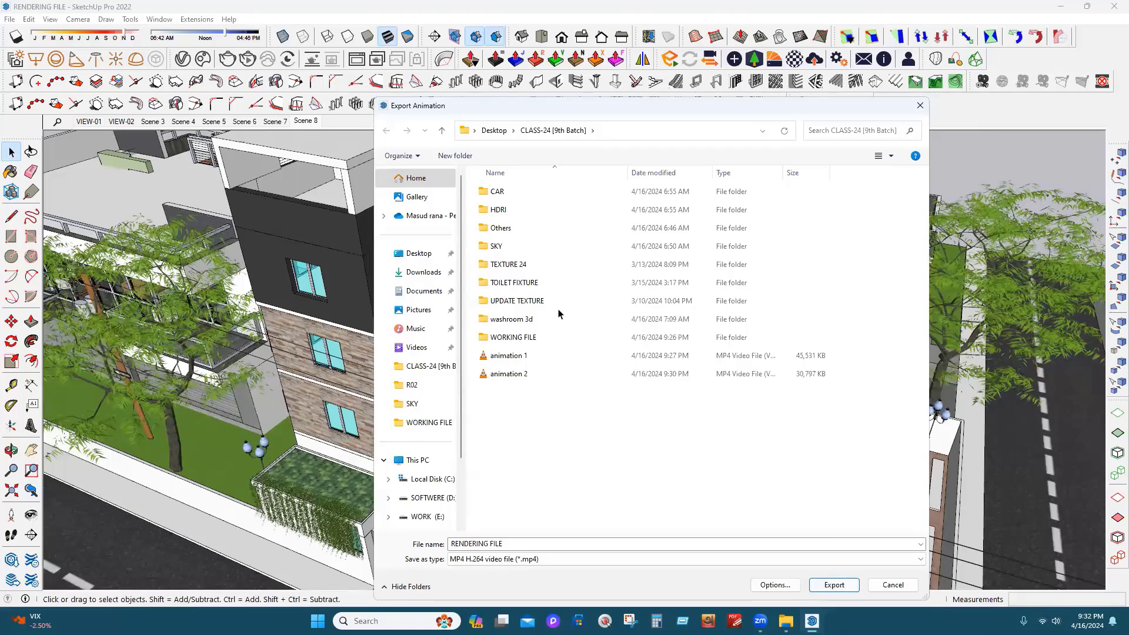
pyautogui.press('Escape')
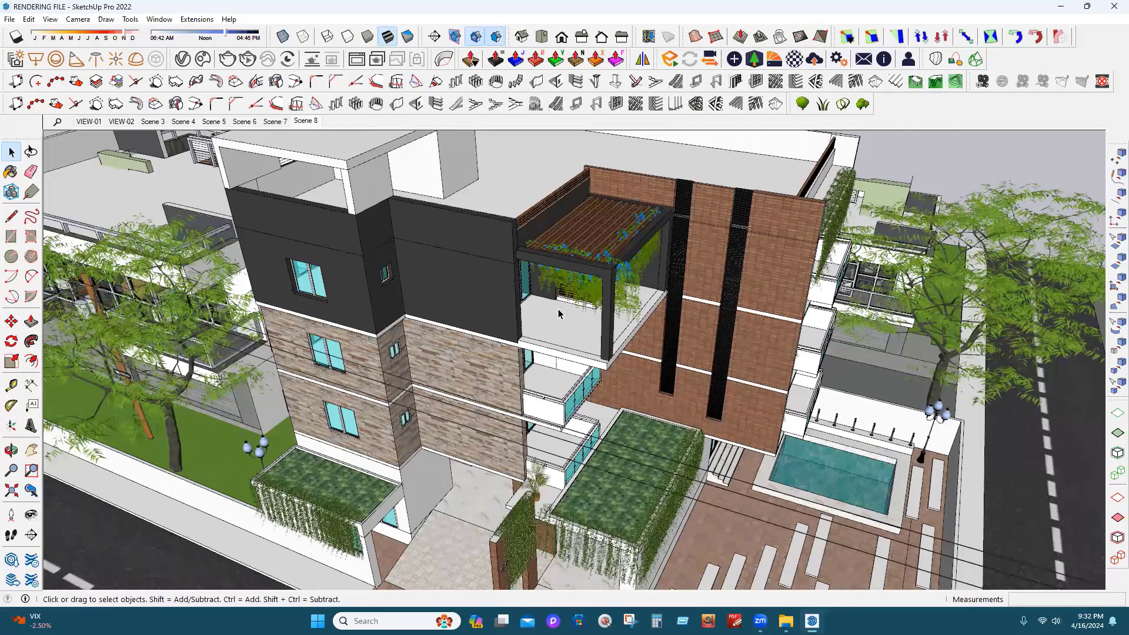
pyautogui.click(11, 154)
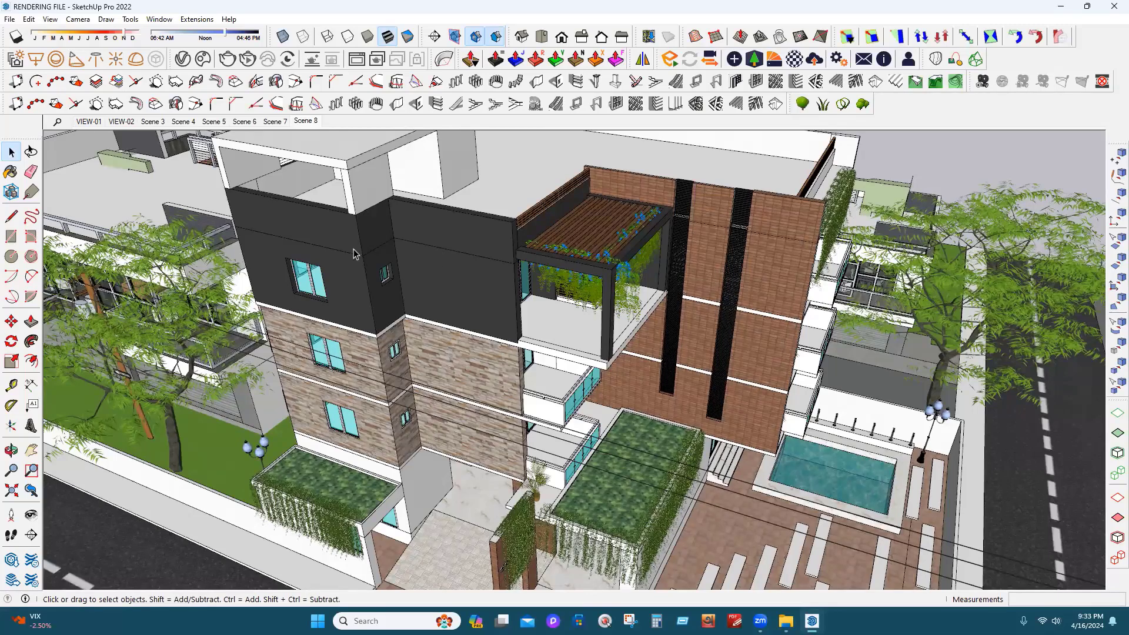
# Show the VIEW-01 scene, open it in V-Ray Vision and examine the quality and camera settings
pyautogui.click(89, 120)
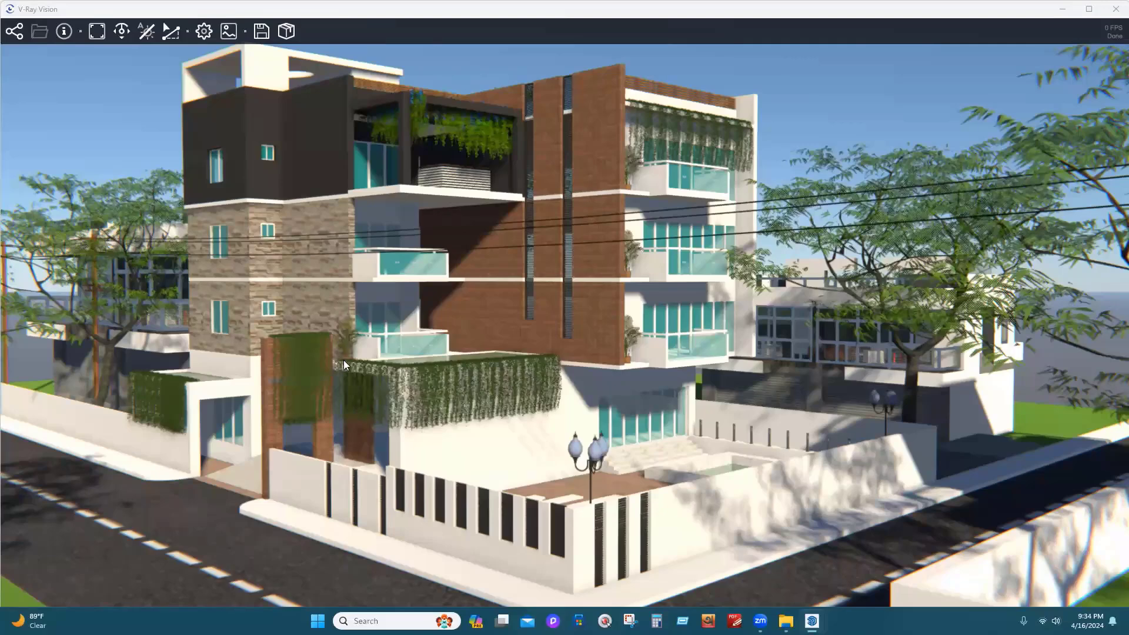
pyautogui.click(206, 35)
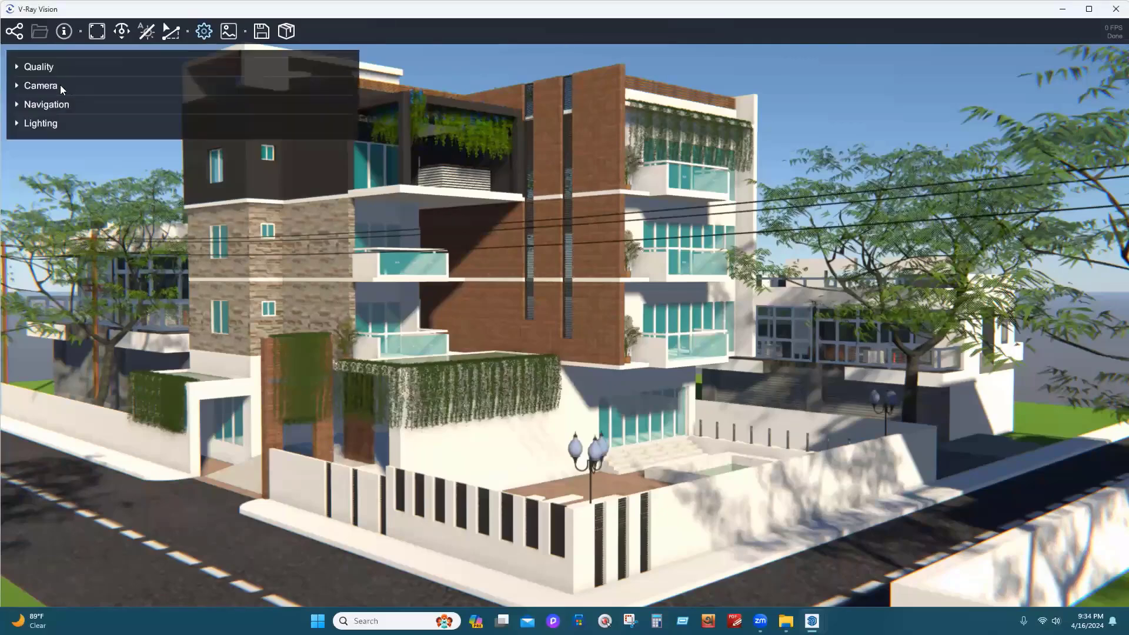
pyautogui.click(60, 84)
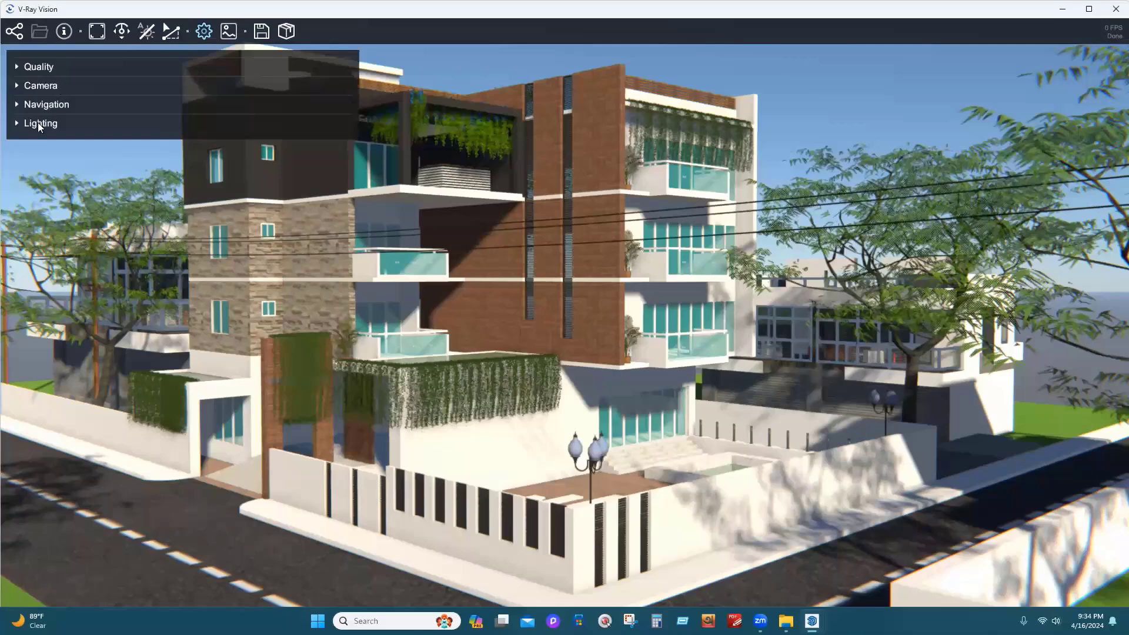
pyautogui.click(46, 67)
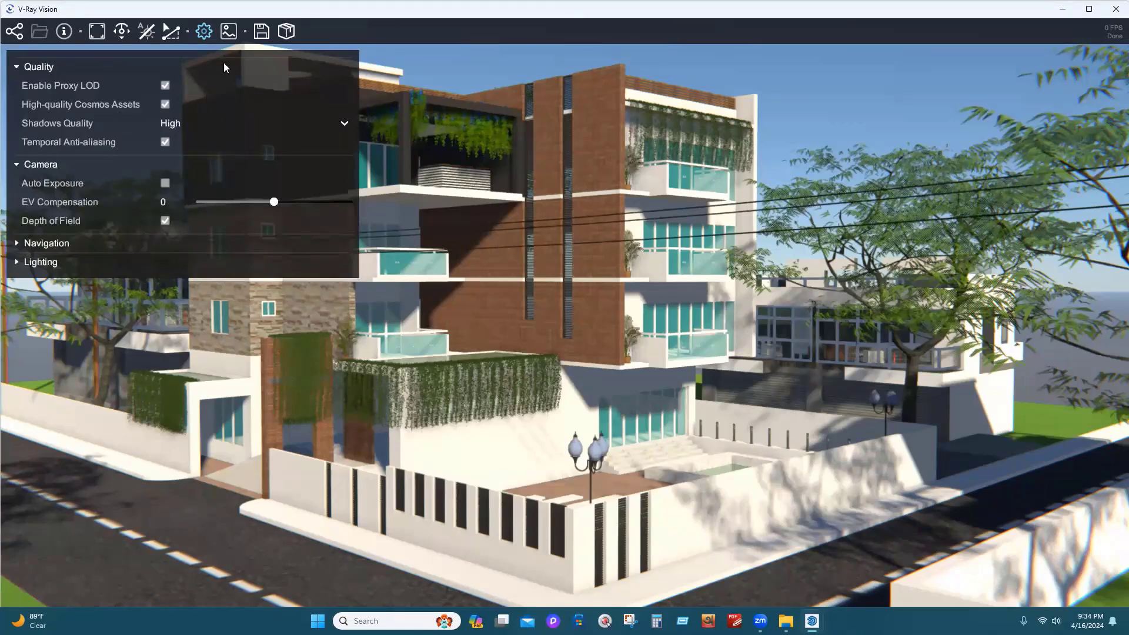
# Examine the output mode and resolution mode options in V-Ray Vision's export settings
pyautogui.click(258, 34)
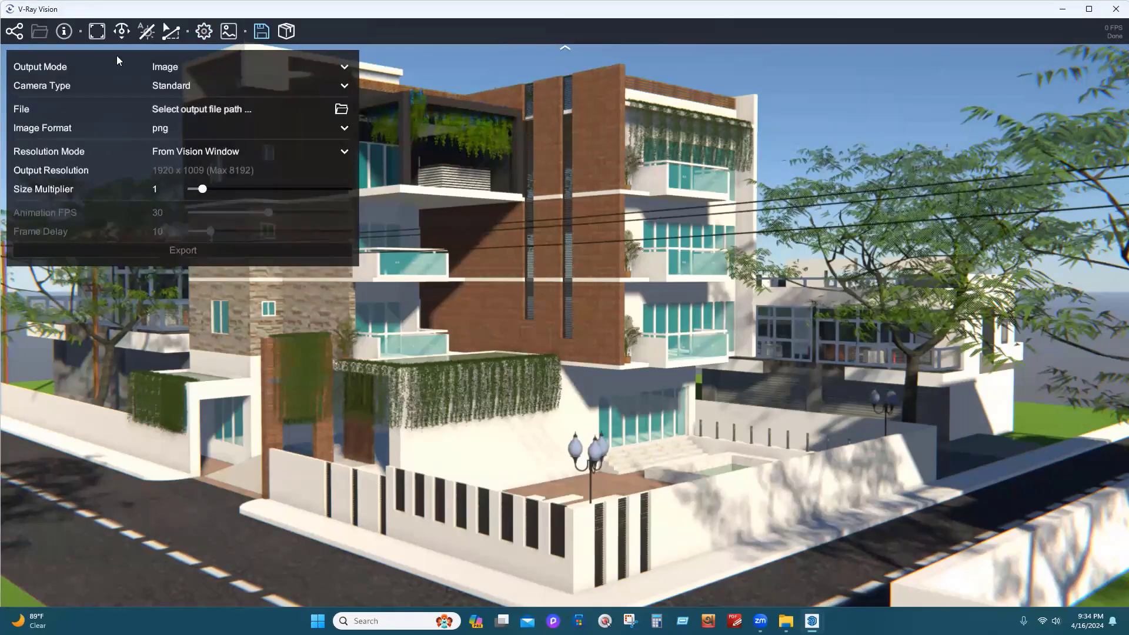
pyautogui.click(196, 67)
pyautogui.click(195, 66)
pyautogui.click(327, 68)
pyautogui.click(218, 80)
pyautogui.click(340, 151)
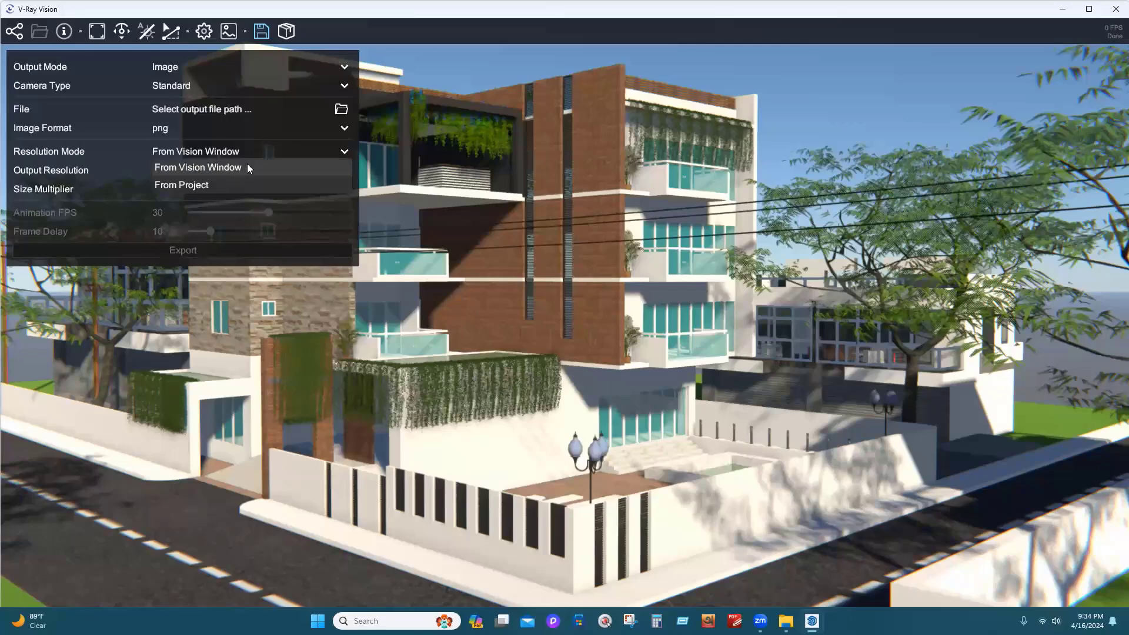
pyautogui.click(125, 166)
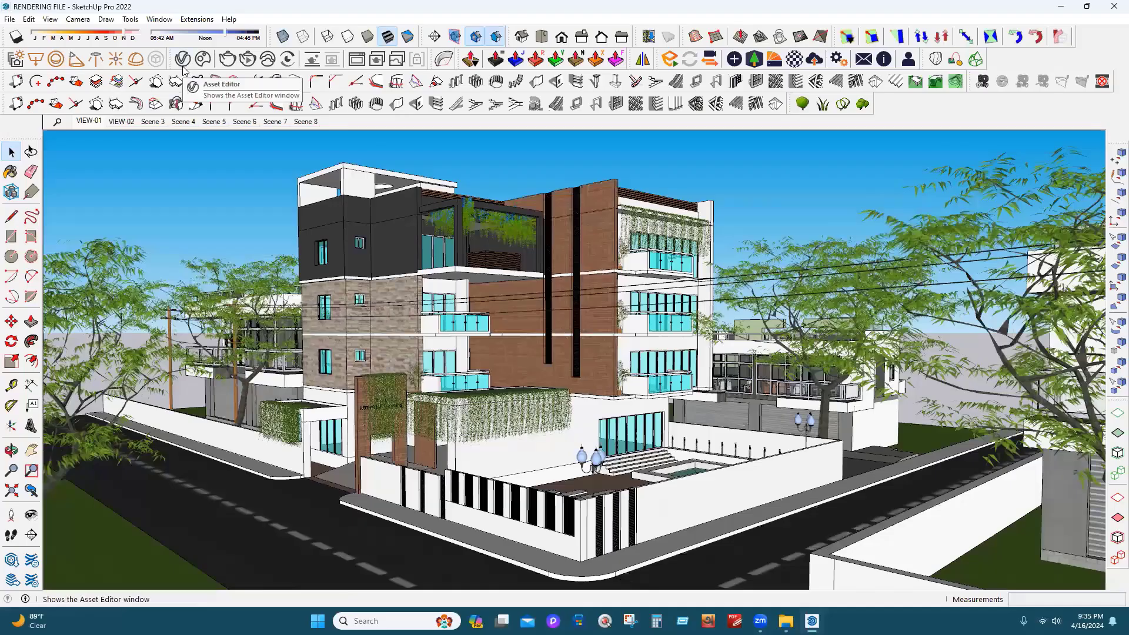
# Enable Animation in the render settings of the V-Ray Asset Editor and close the editor
pyautogui.click(183, 66)
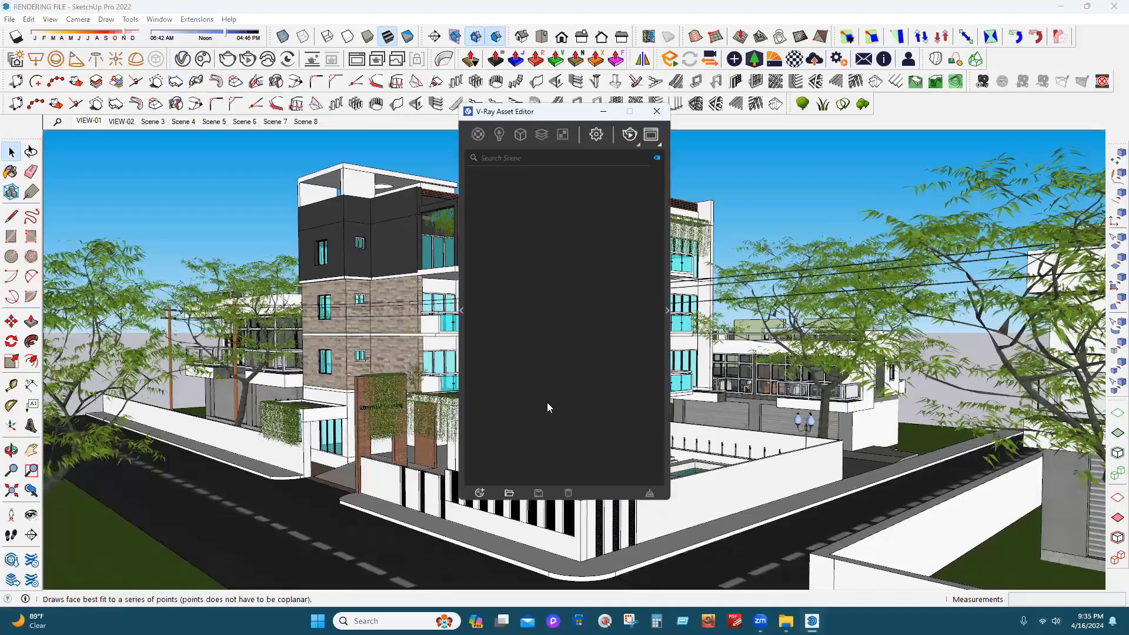
pyautogui.click(592, 138)
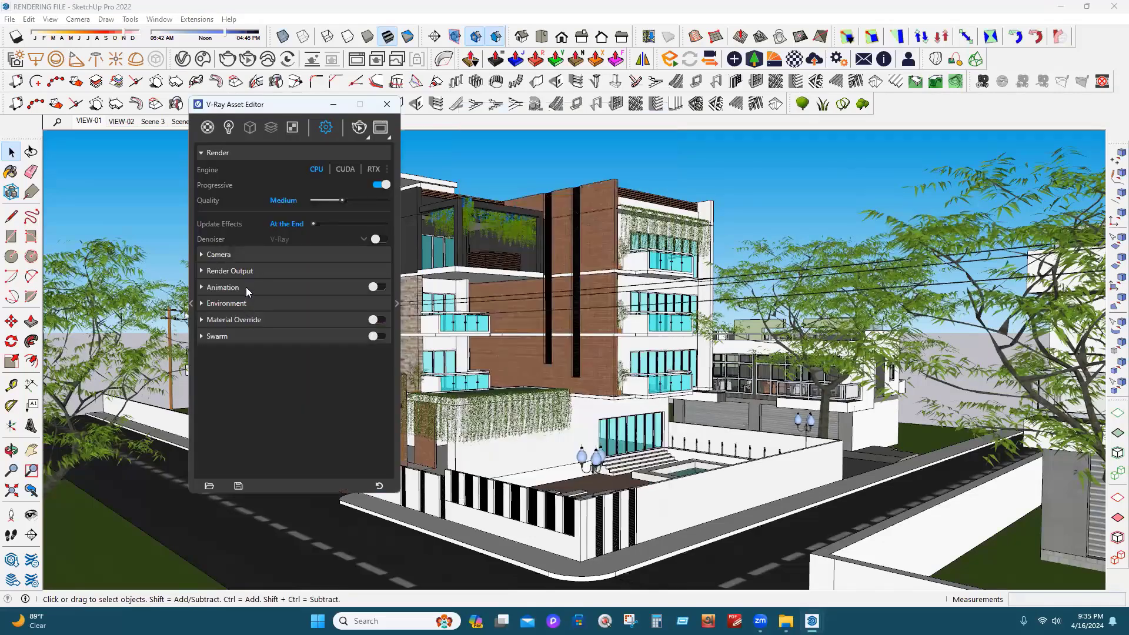
pyautogui.click(379, 289)
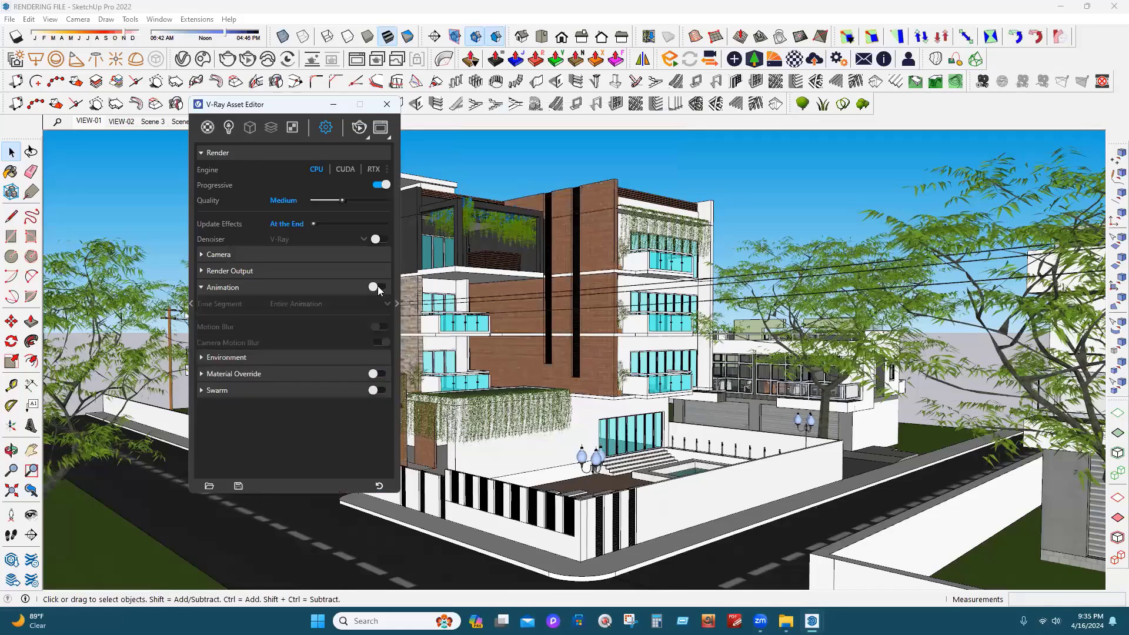
pyautogui.click(378, 288)
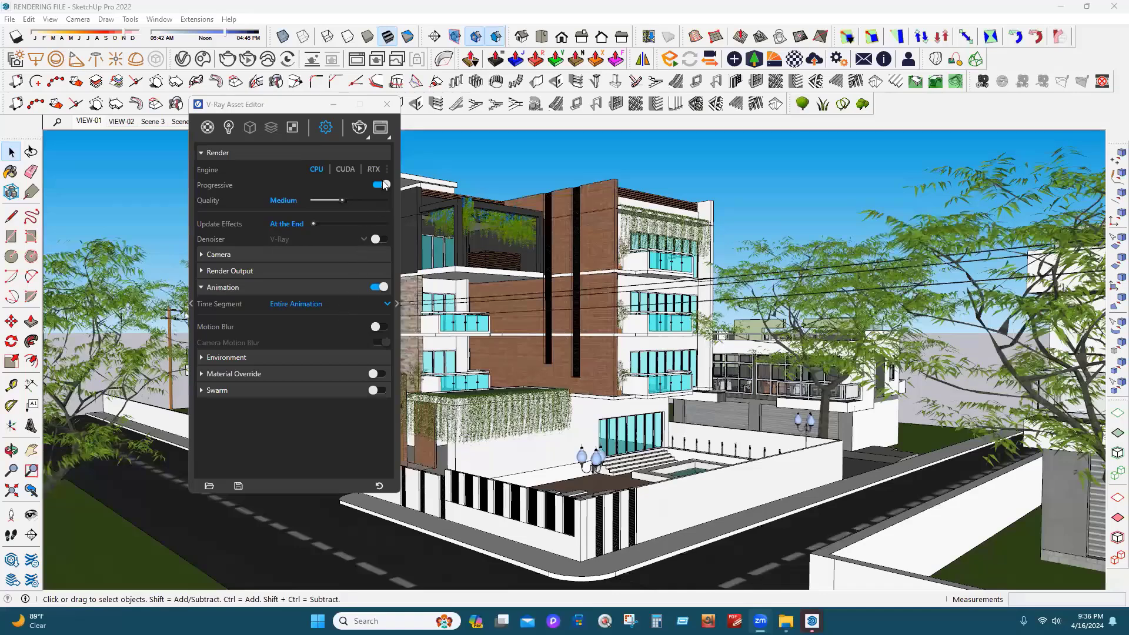
pyautogui.click(386, 106)
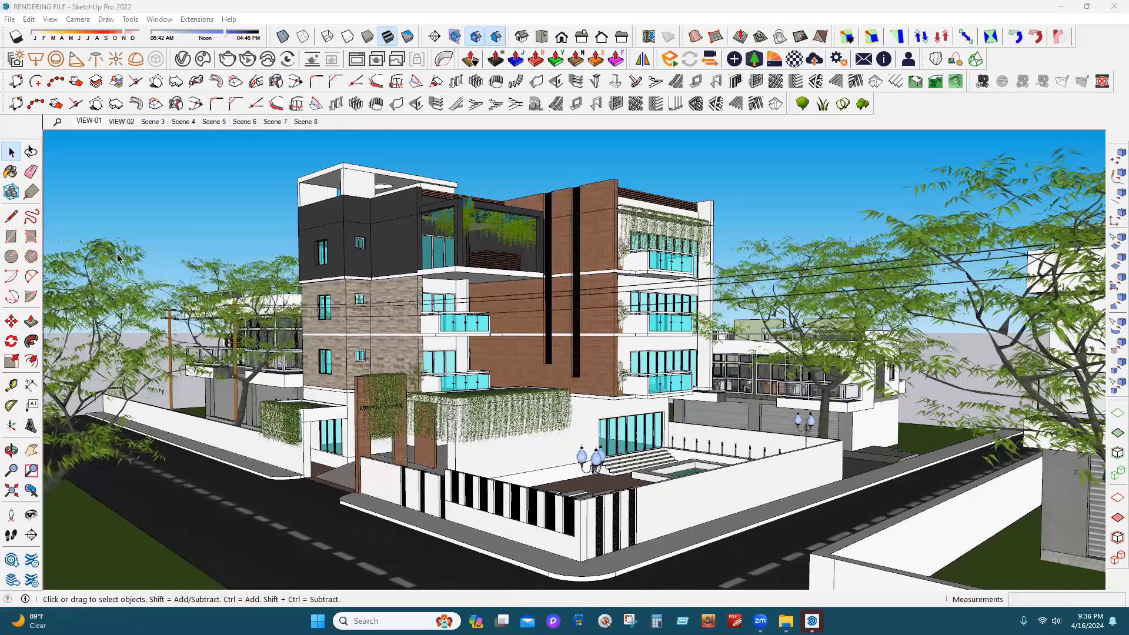
pyautogui.moveTo(171, 71)
pyautogui.mouseDown()
pyautogui.moveTo(271, 277)
pyautogui.moveTo(445, 307)
pyautogui.moveTo(375, 267)
pyautogui.mouseUp()
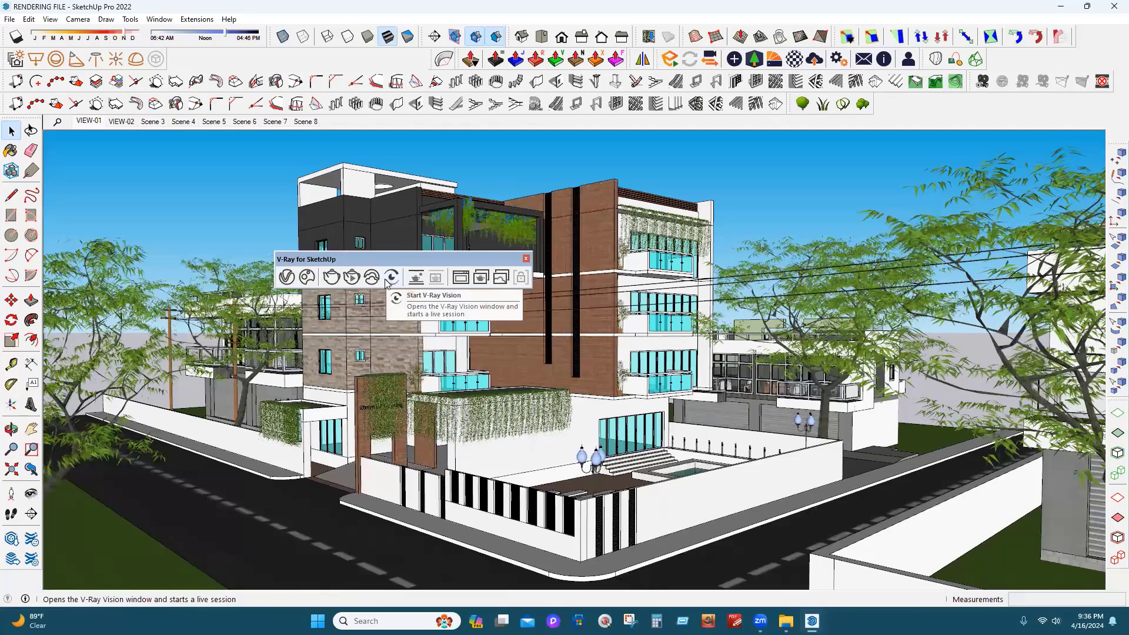
pyautogui.moveTo(366, 259); pyautogui.dragTo(181, 61)
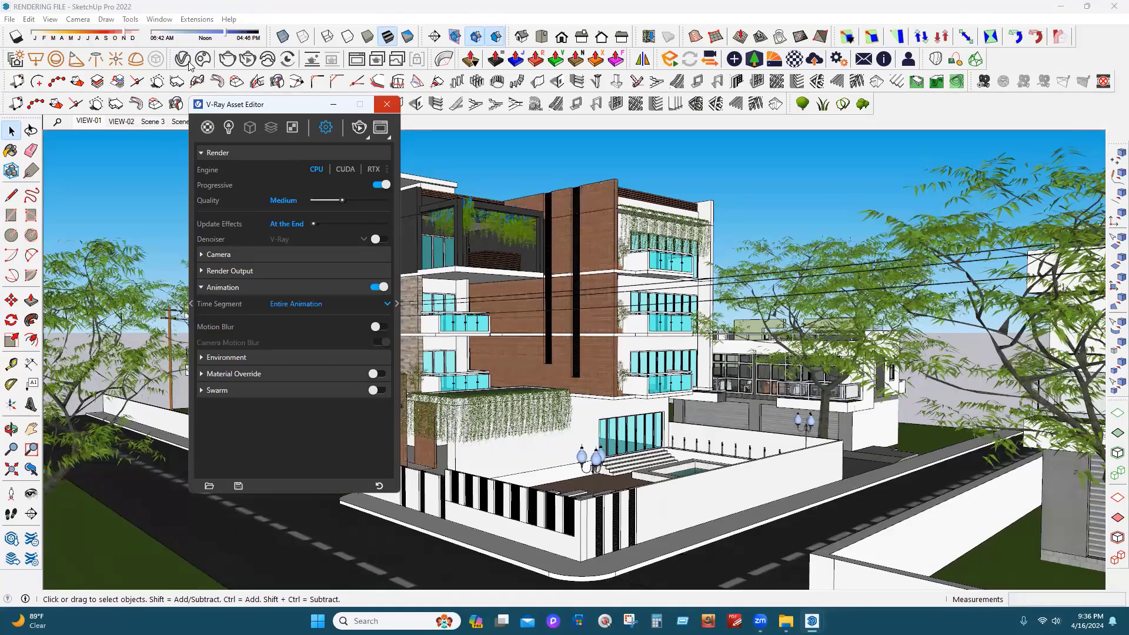
pyautogui.click(389, 104)
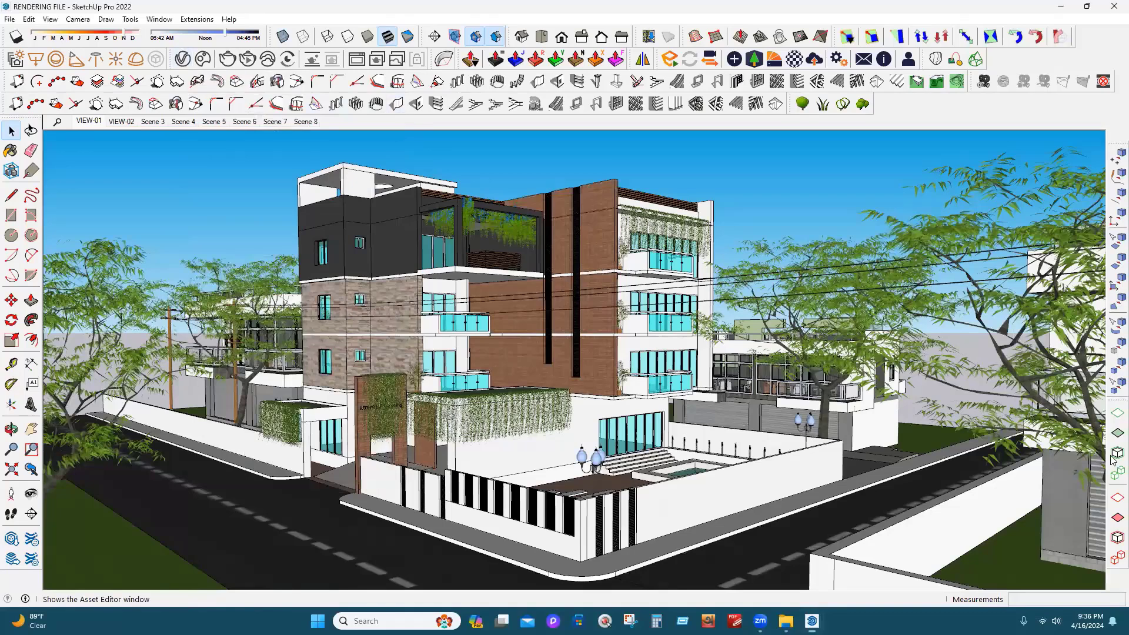
# Turn the V-Ray Animation render setting off and back on, and close the Asset Editor
pyautogui.click(372, 286)
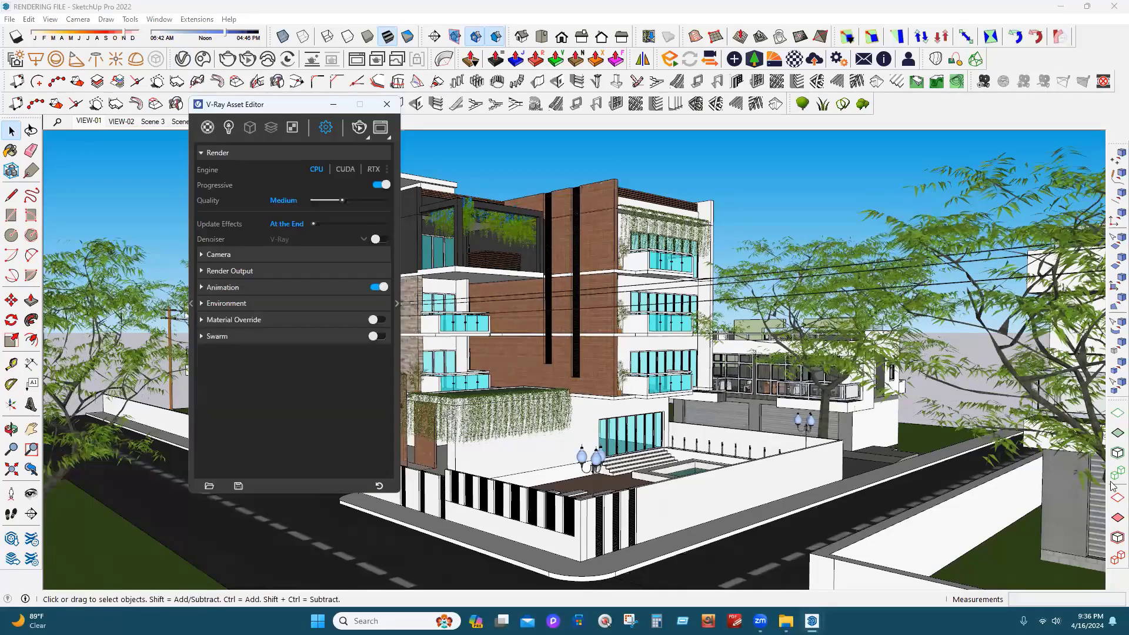
pyautogui.click(227, 288)
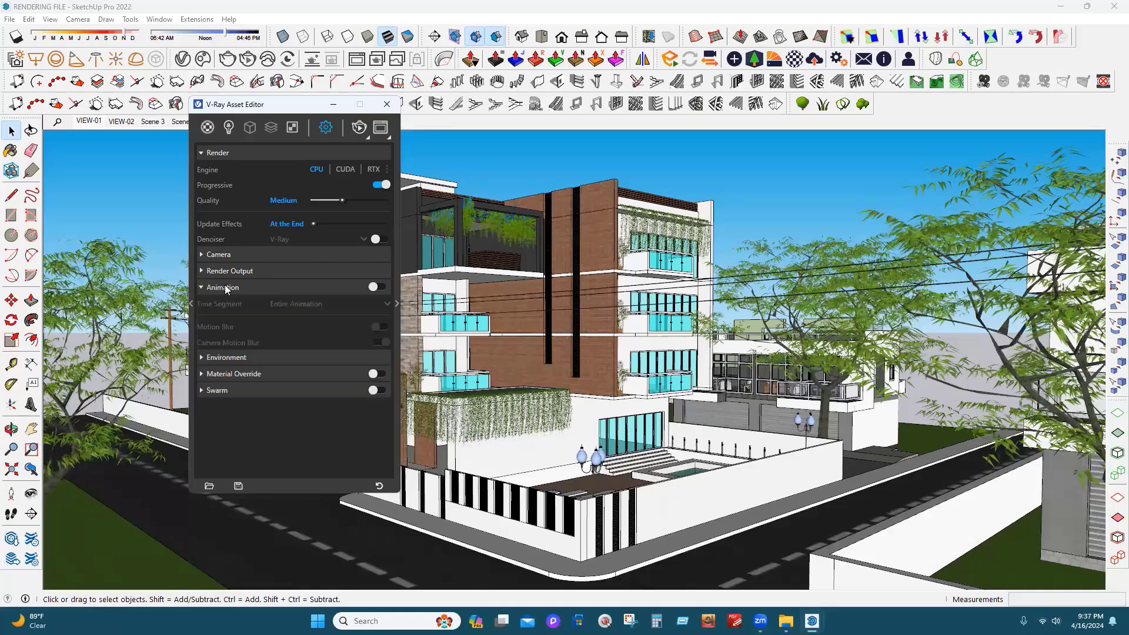
pyautogui.click(378, 290)
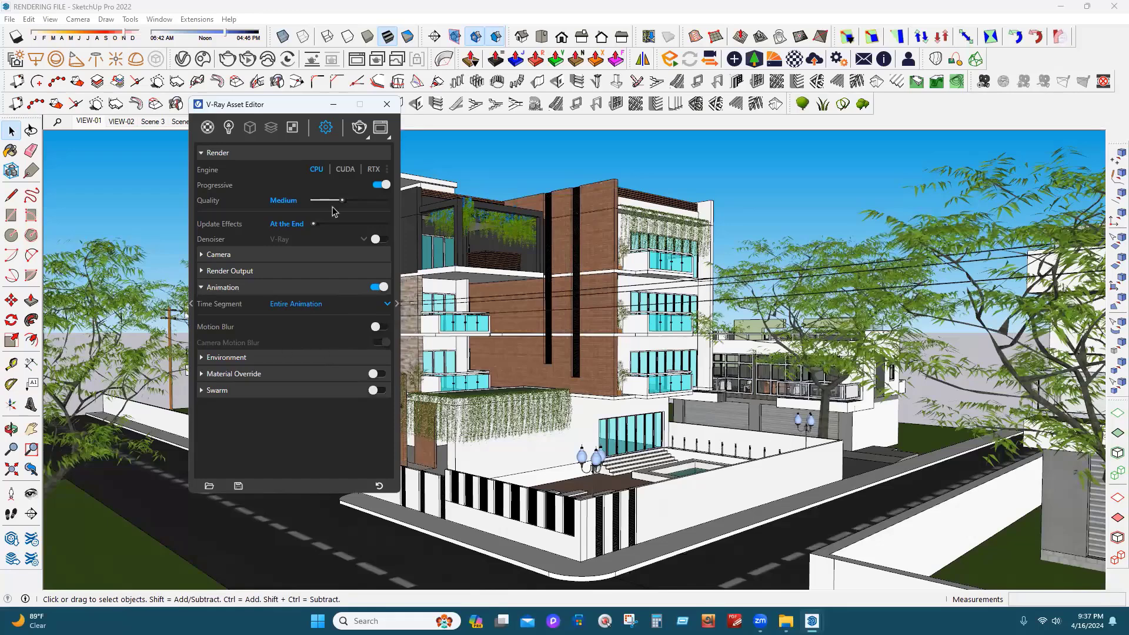
pyautogui.click(386, 104)
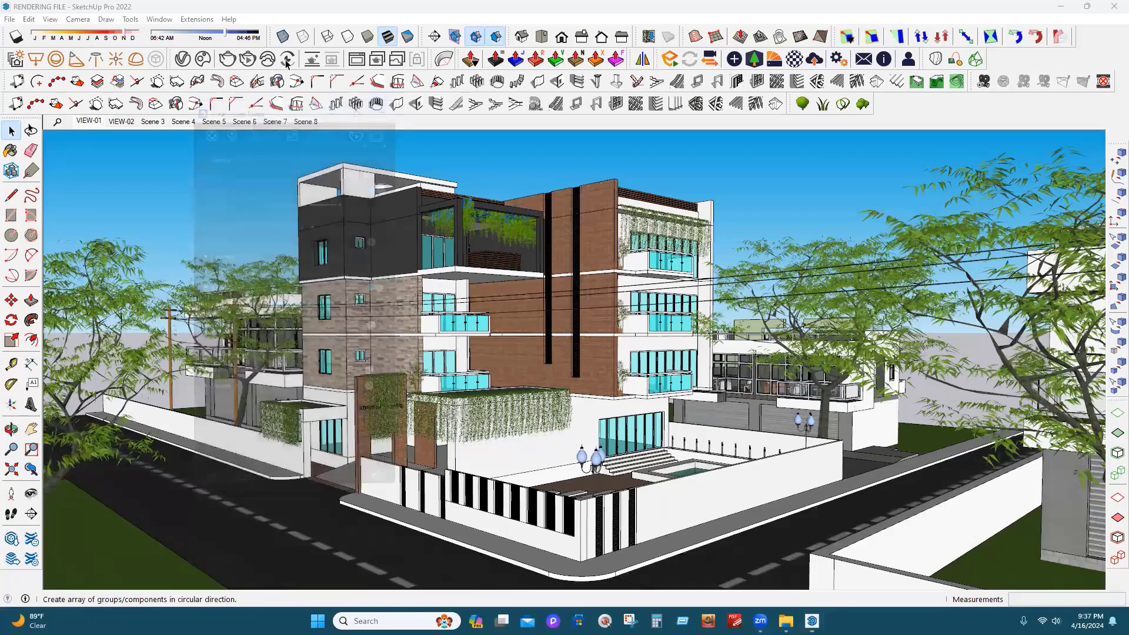
# Start V-Ray Vision and set the image format to jpg in its export settings
pyautogui.click(287, 60)
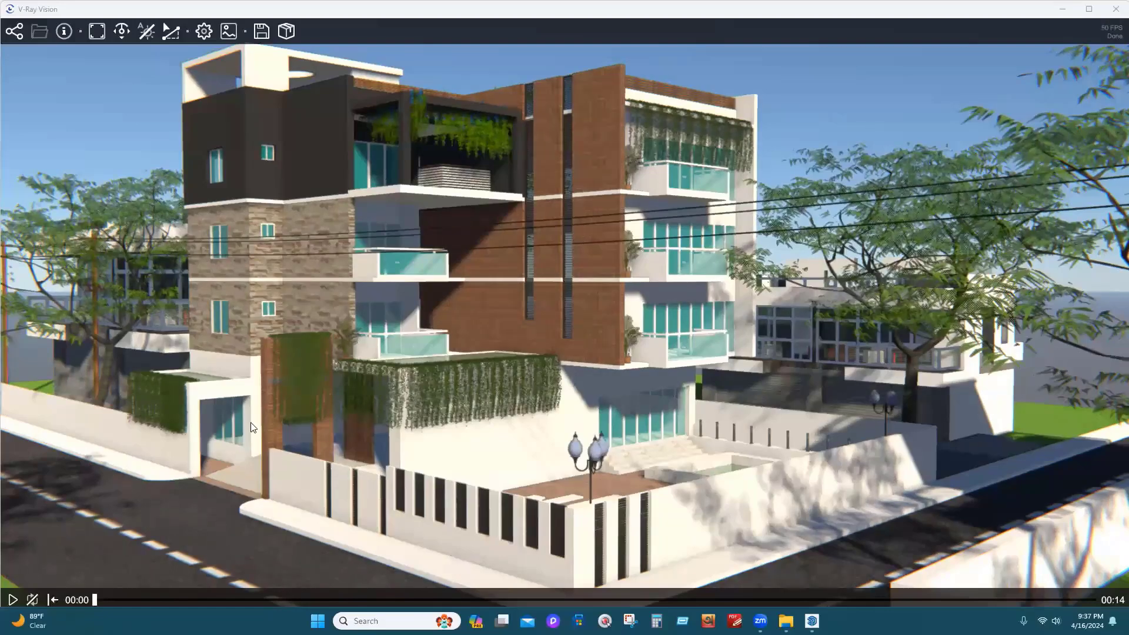
pyautogui.click(260, 34)
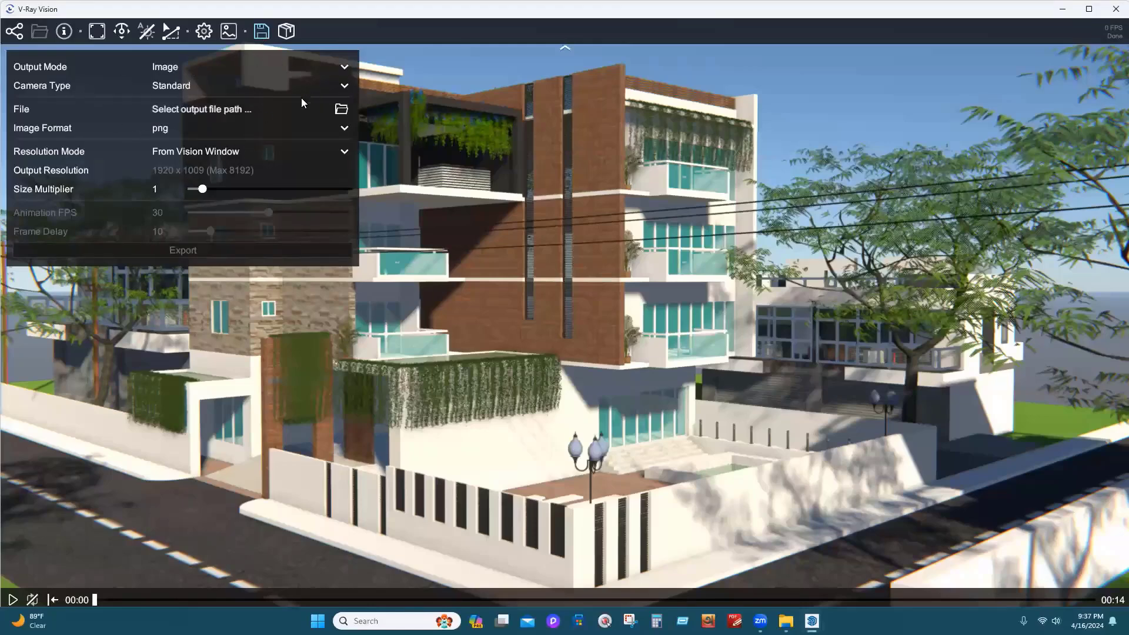
pyautogui.click(216, 86)
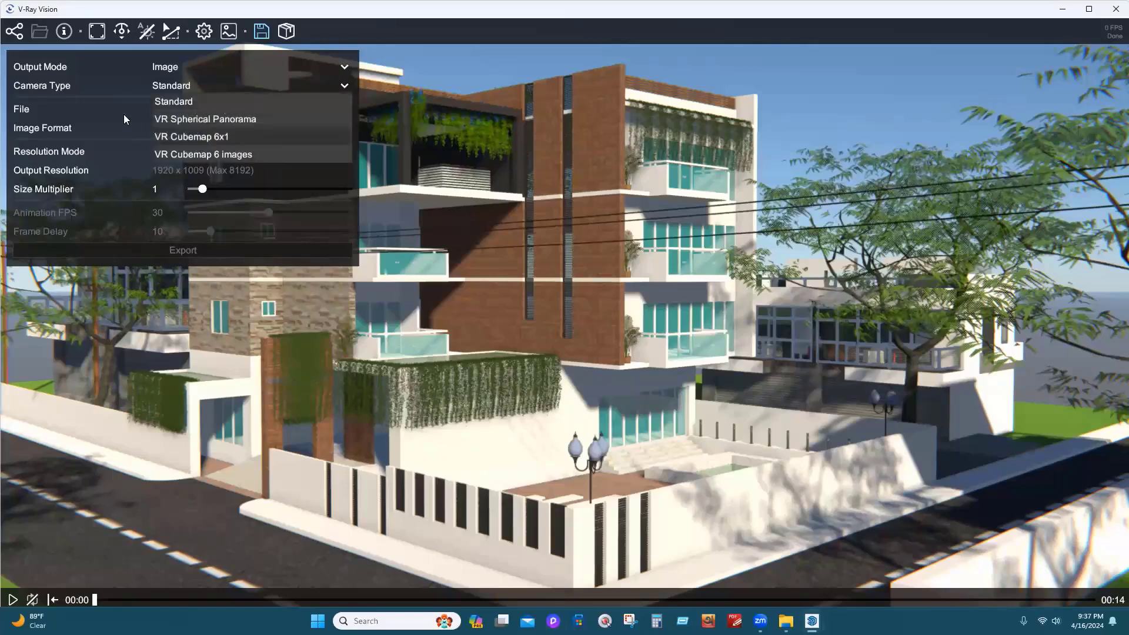
pyautogui.click(187, 129)
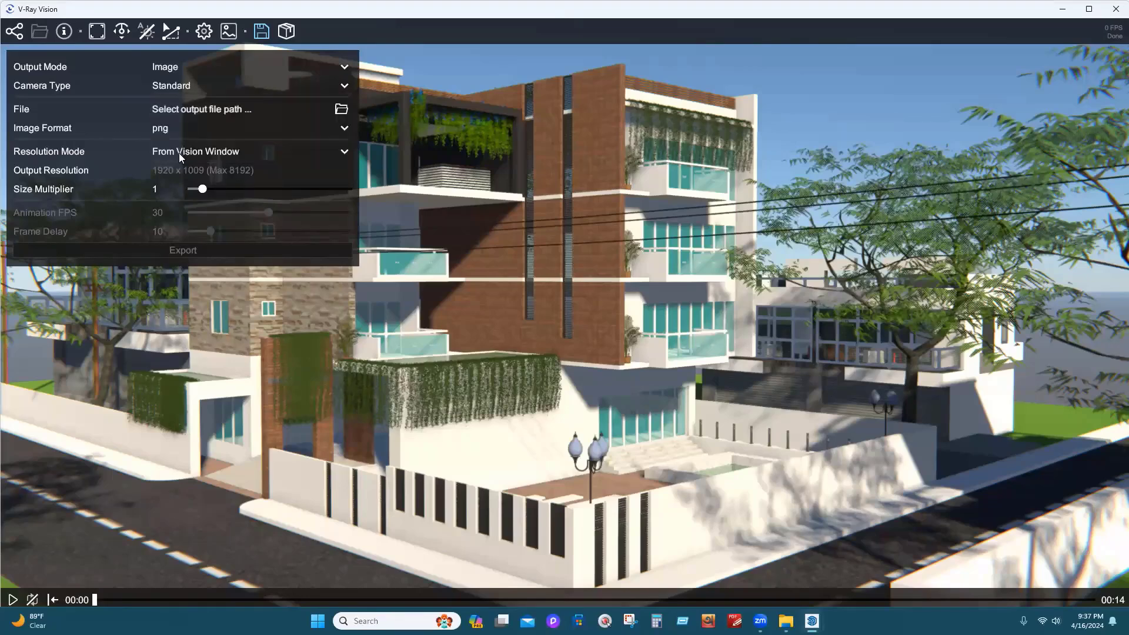
pyautogui.click(187, 128)
pyautogui.click(173, 162)
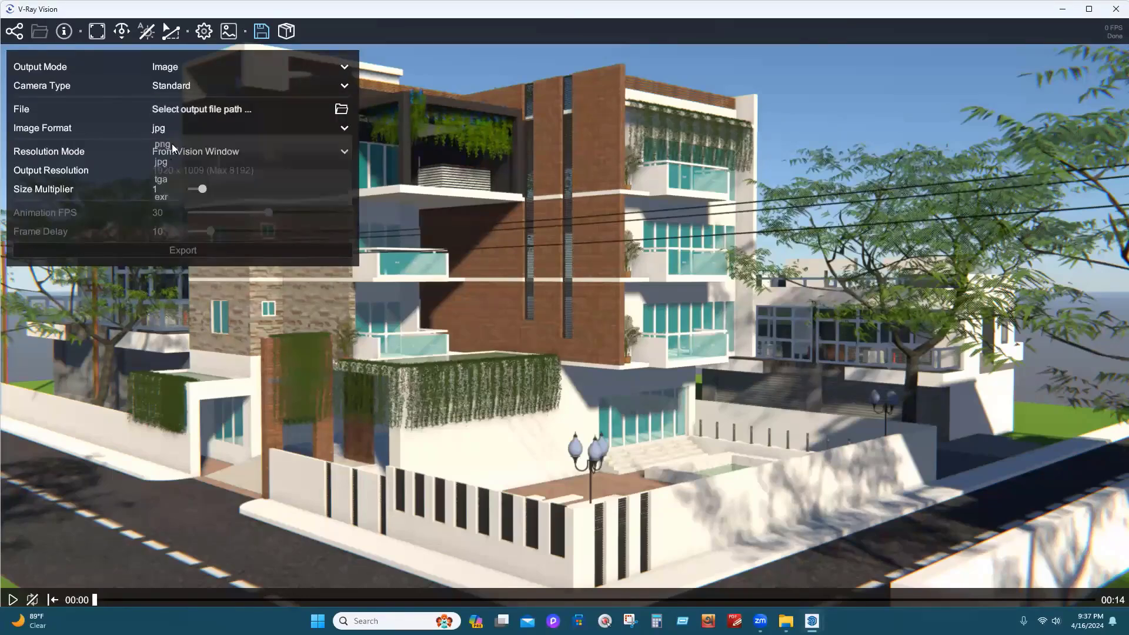
# Try the From Project resolution mode in the export settings, return to From Vision Window, and view the camera types
pyautogui.click(340, 152)
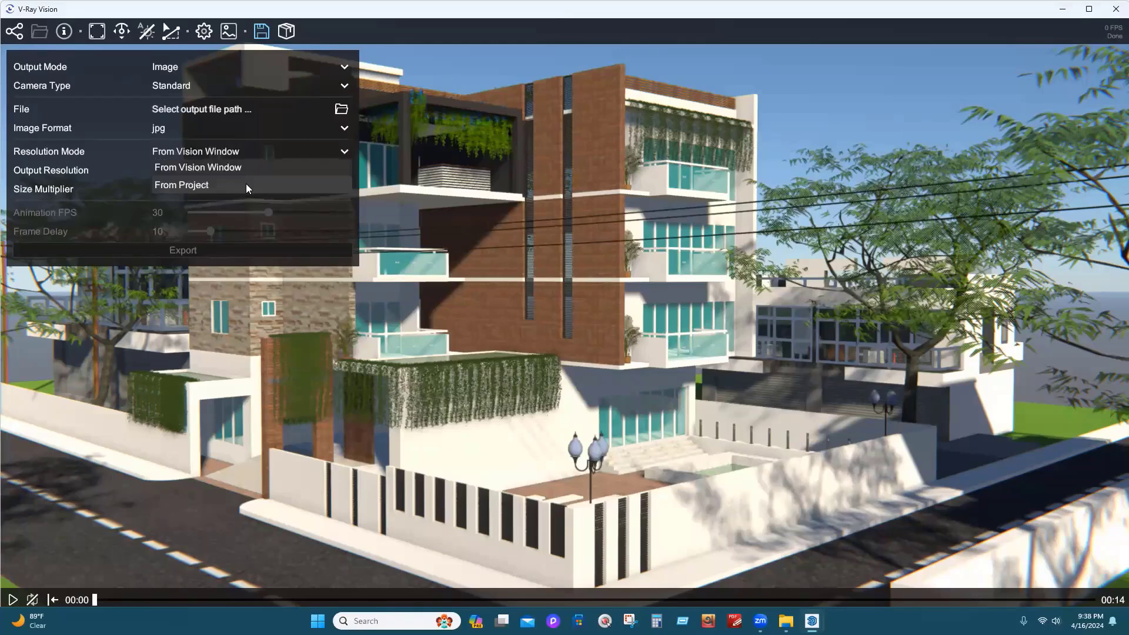
pyautogui.click(183, 183)
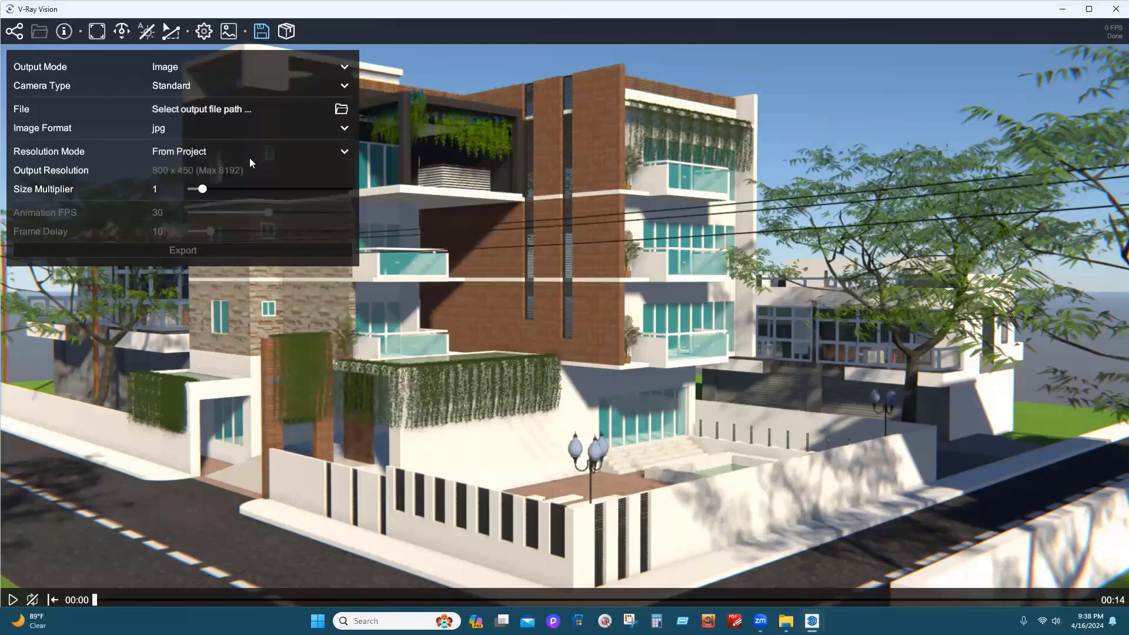
pyautogui.click(345, 152)
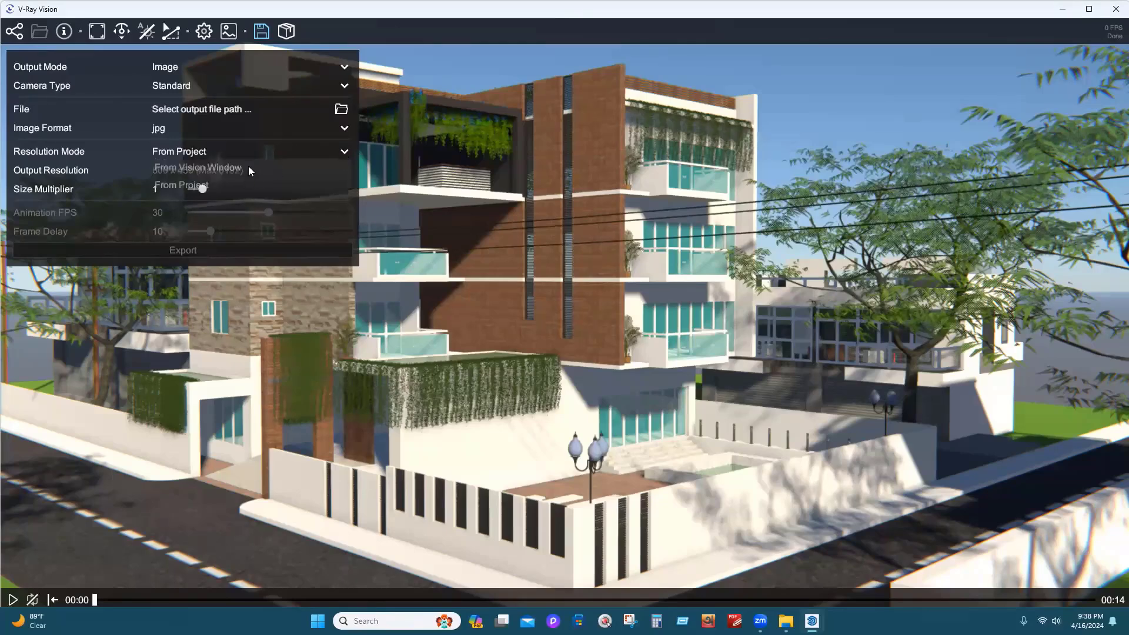
pyautogui.click(198, 167)
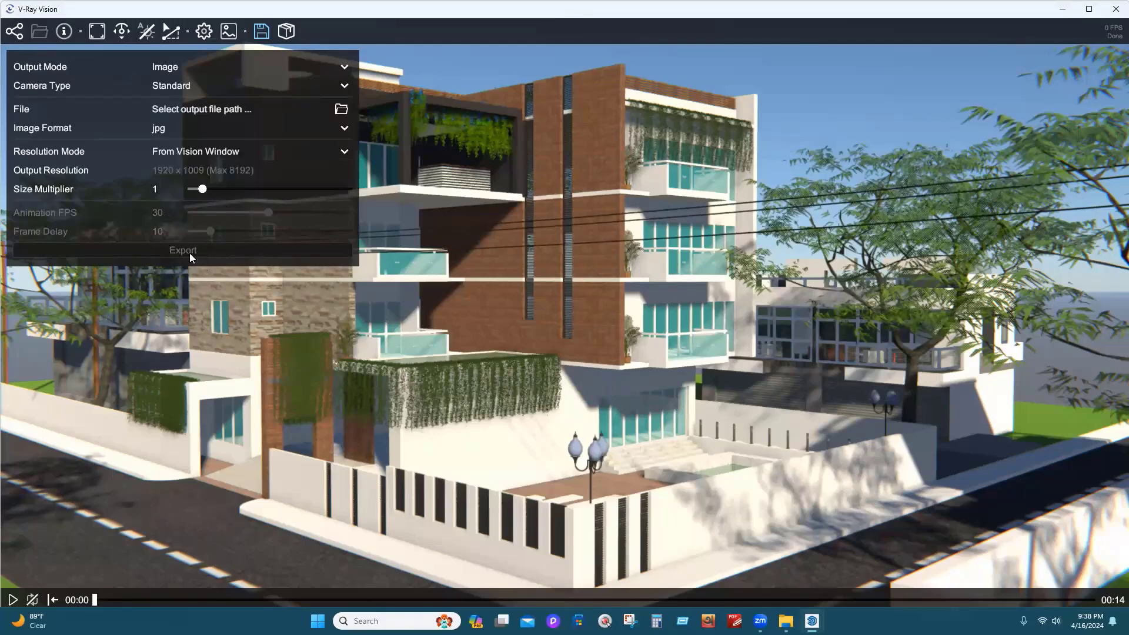
pyautogui.click(240, 85)
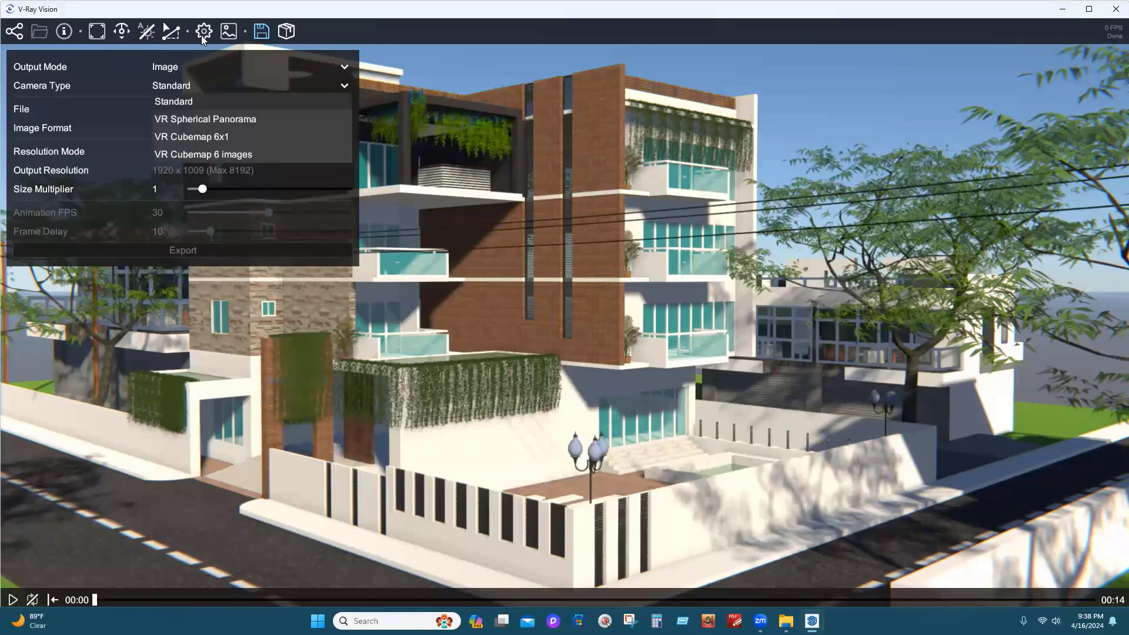
# Set the camera's EV compensation to 0.5263 in the V-Ray Vision settings and expand the lighting options
pyautogui.click(202, 36)
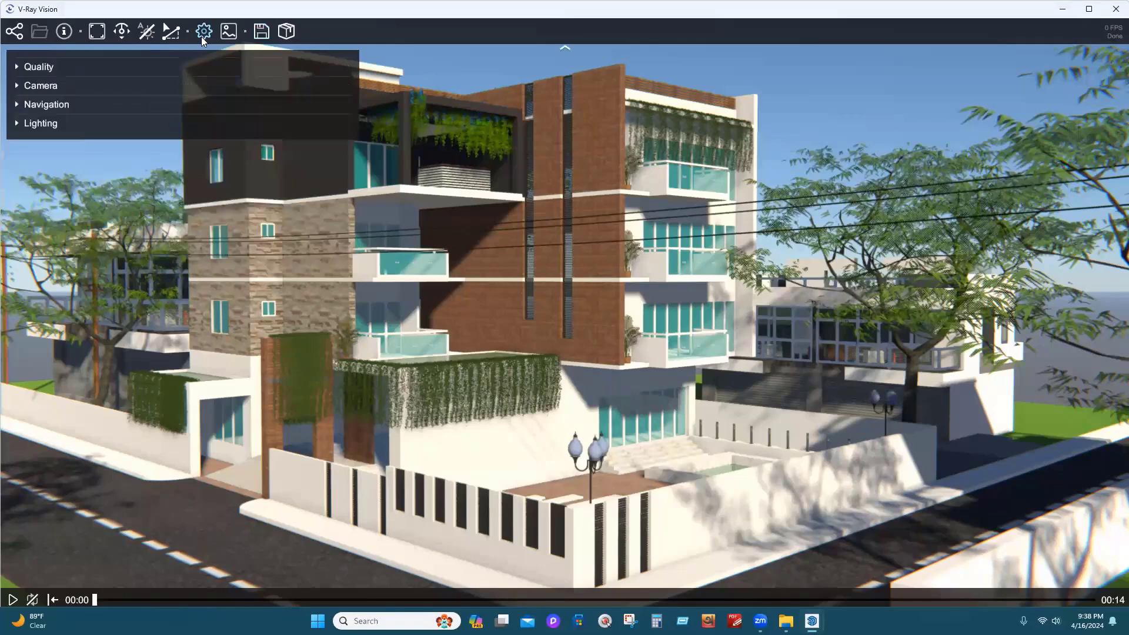
pyautogui.click(67, 68)
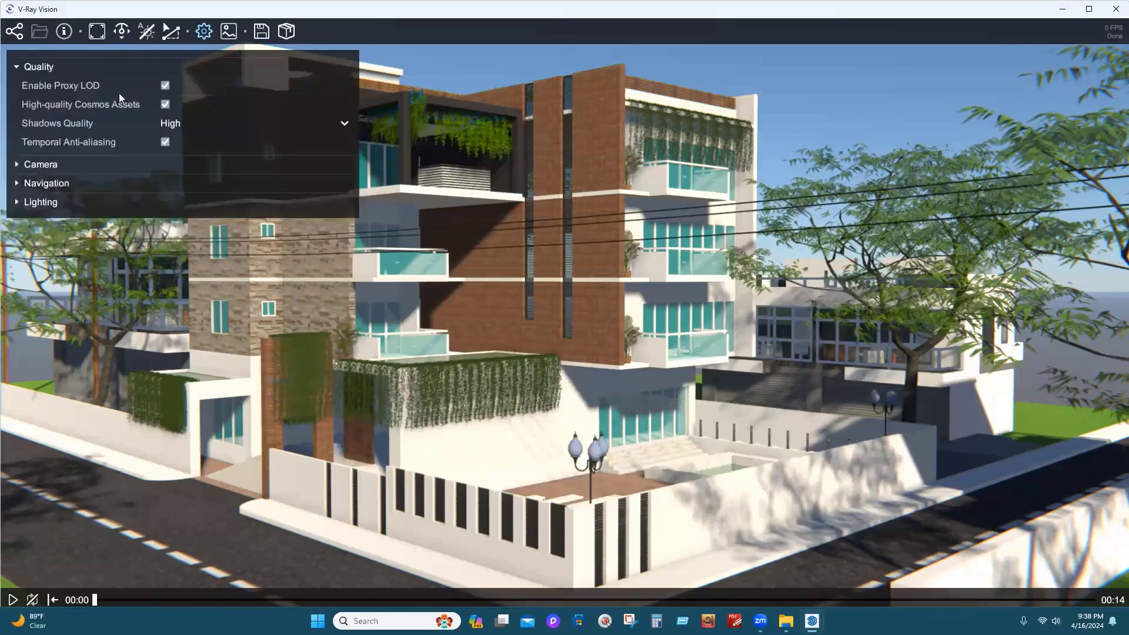
pyautogui.click(74, 167)
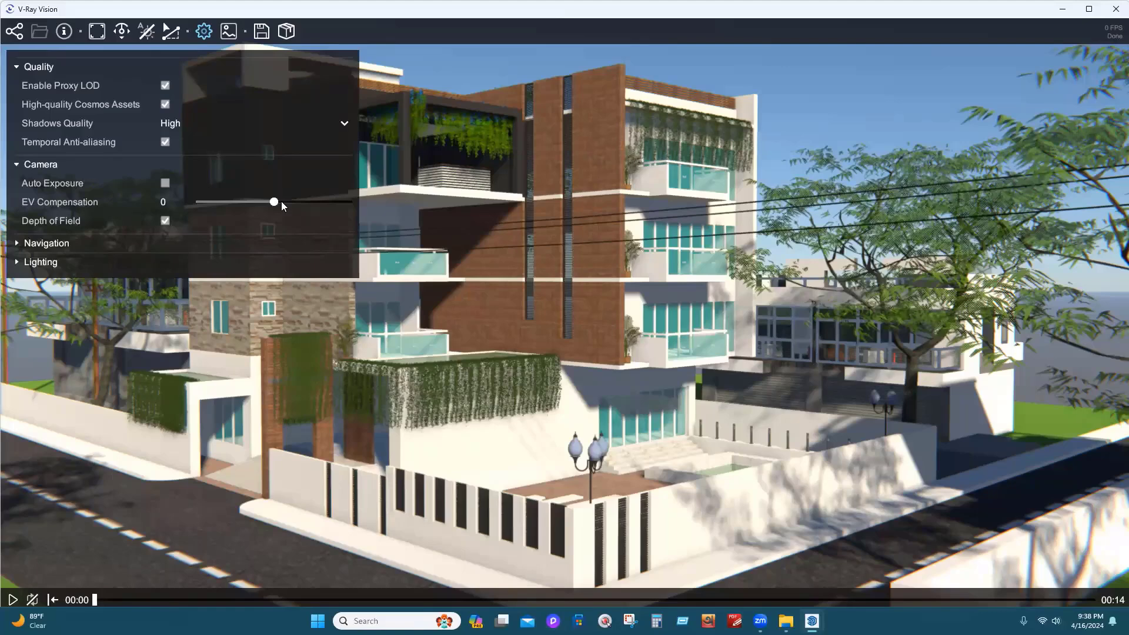
pyautogui.moveTo(291, 202); pyautogui.dragTo(276, 202)
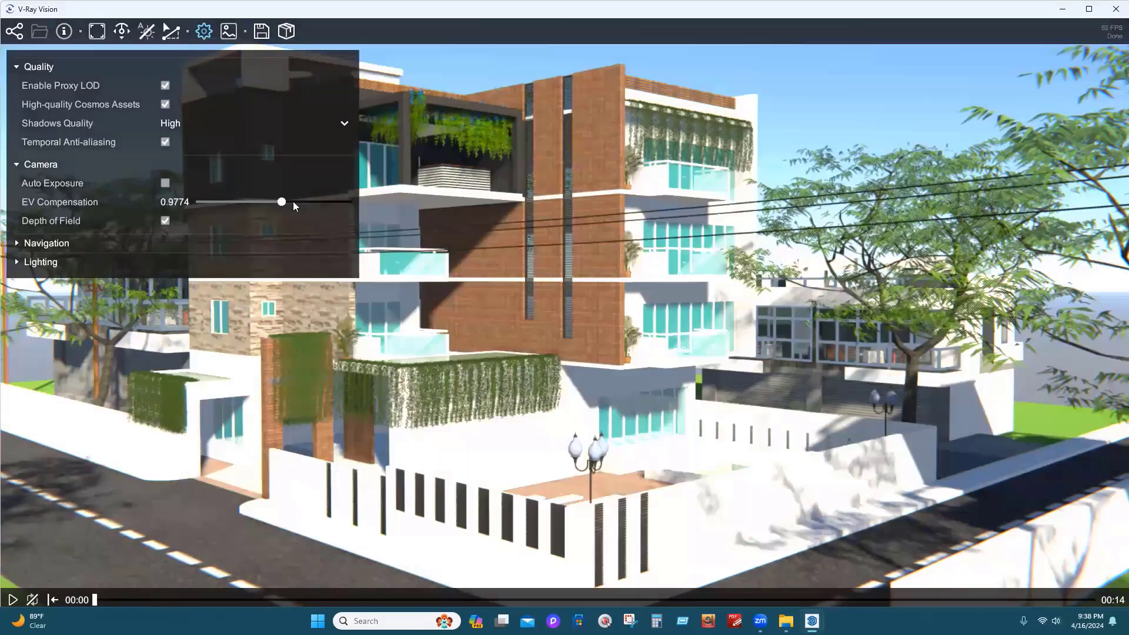
pyautogui.click(278, 203)
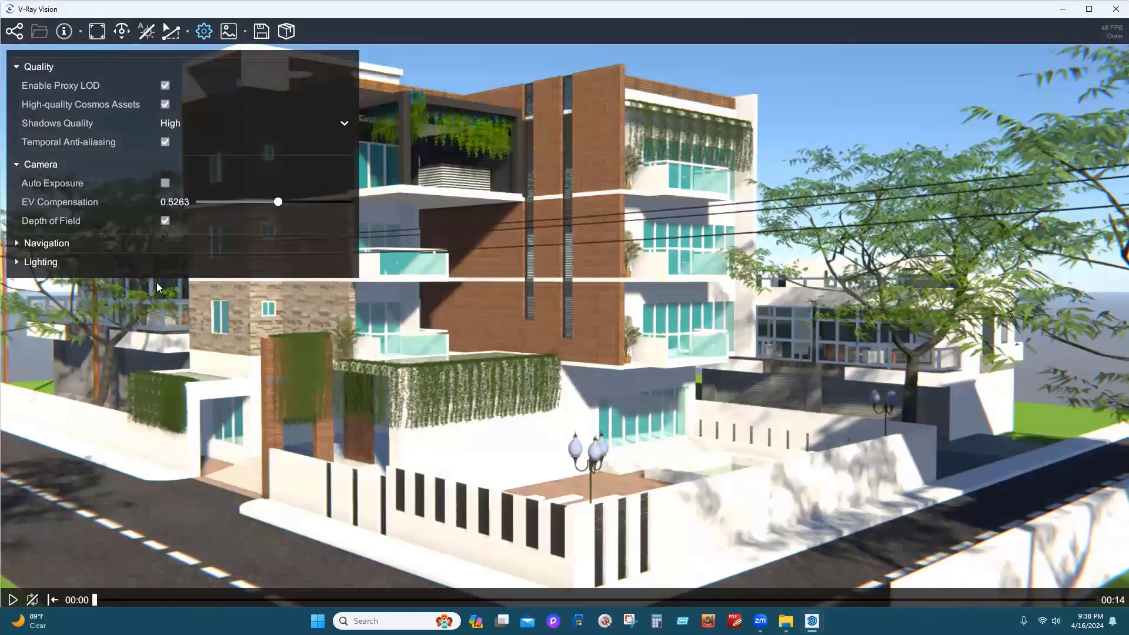
pyautogui.click(47, 262)
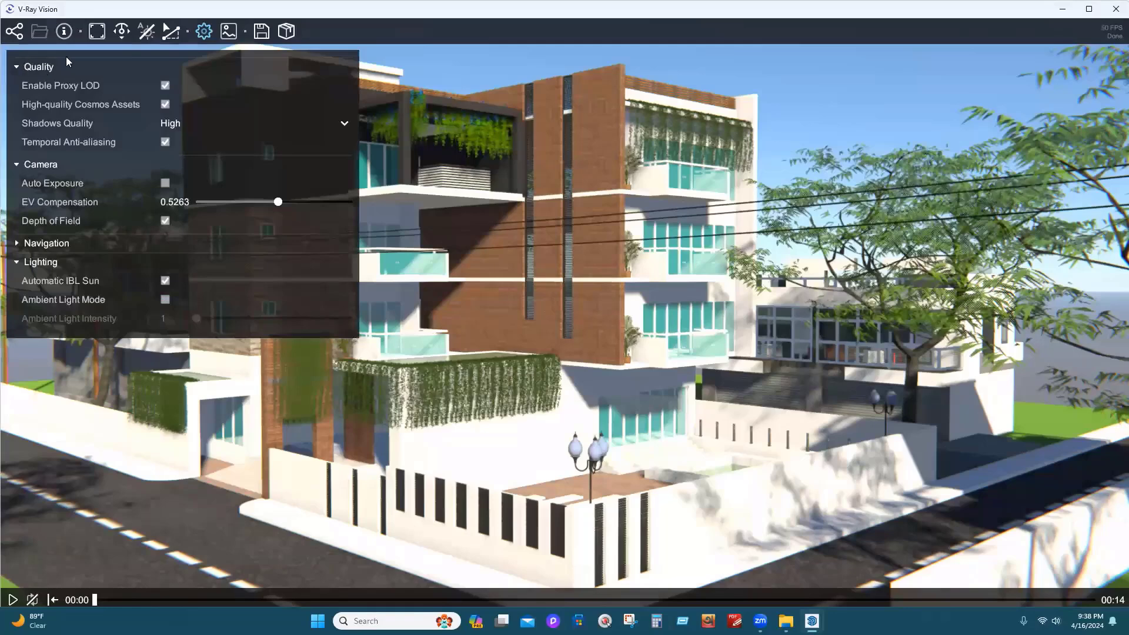
# Set the output mode to Video in the export settings
pyautogui.click(256, 34)
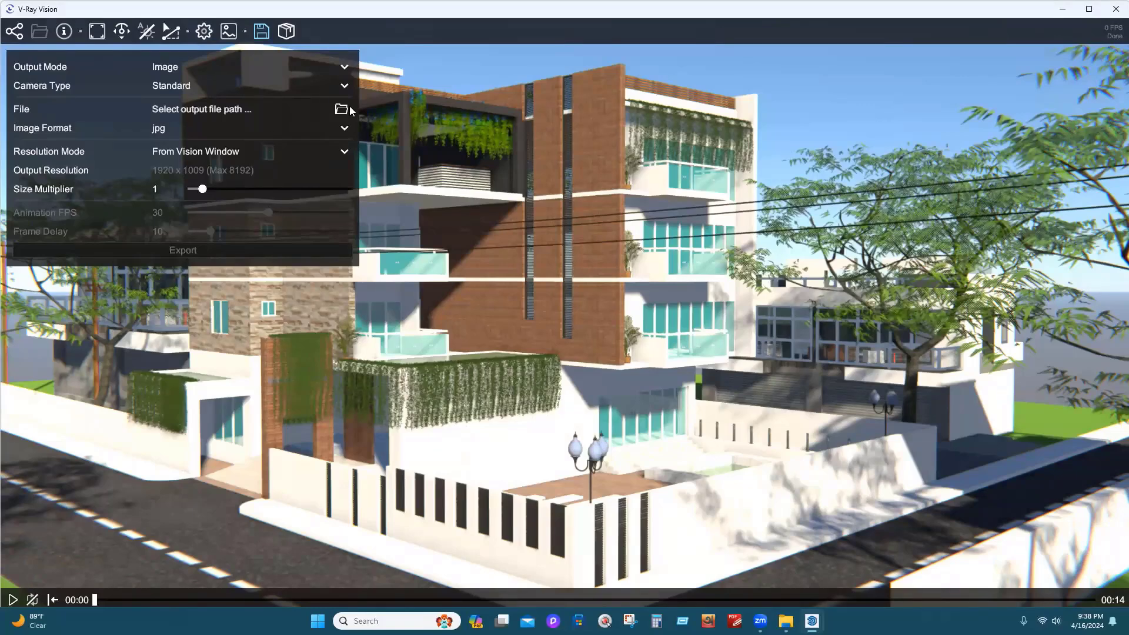
pyautogui.click(344, 68)
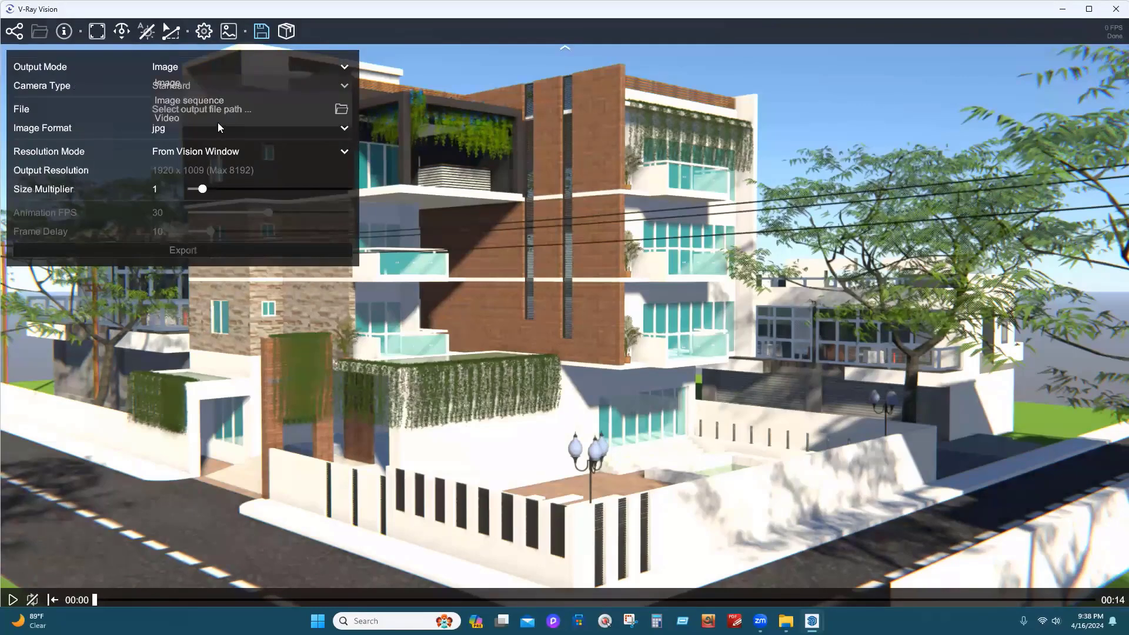
pyautogui.click(218, 121)
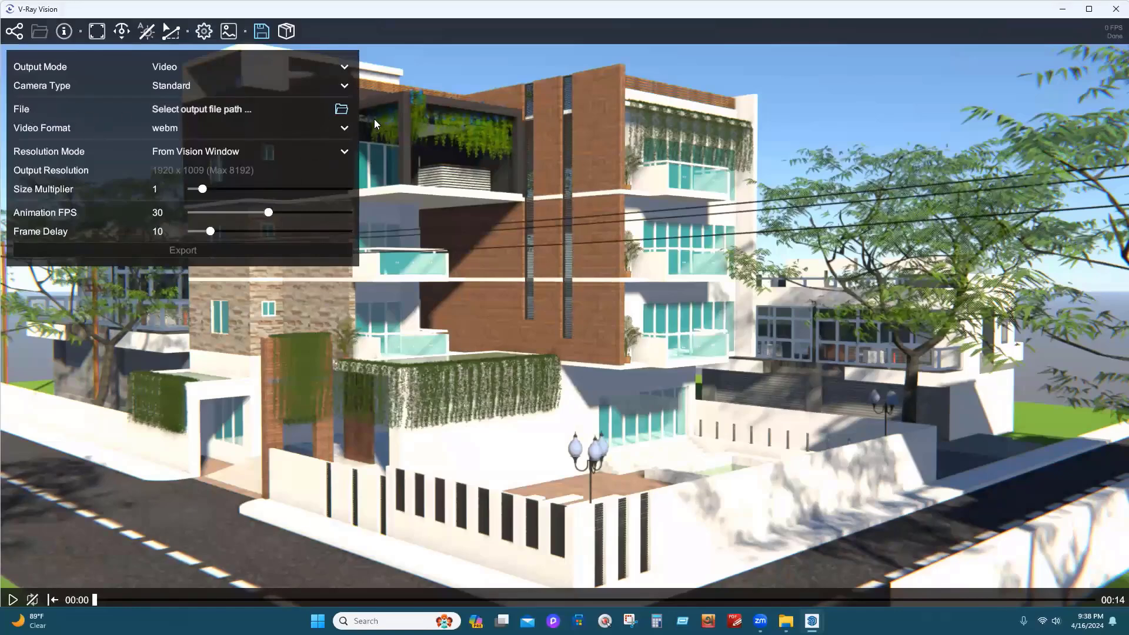
# Name the output file "v-ray vision 01" on the Desktop as webm and export the video
pyautogui.click(343, 112)
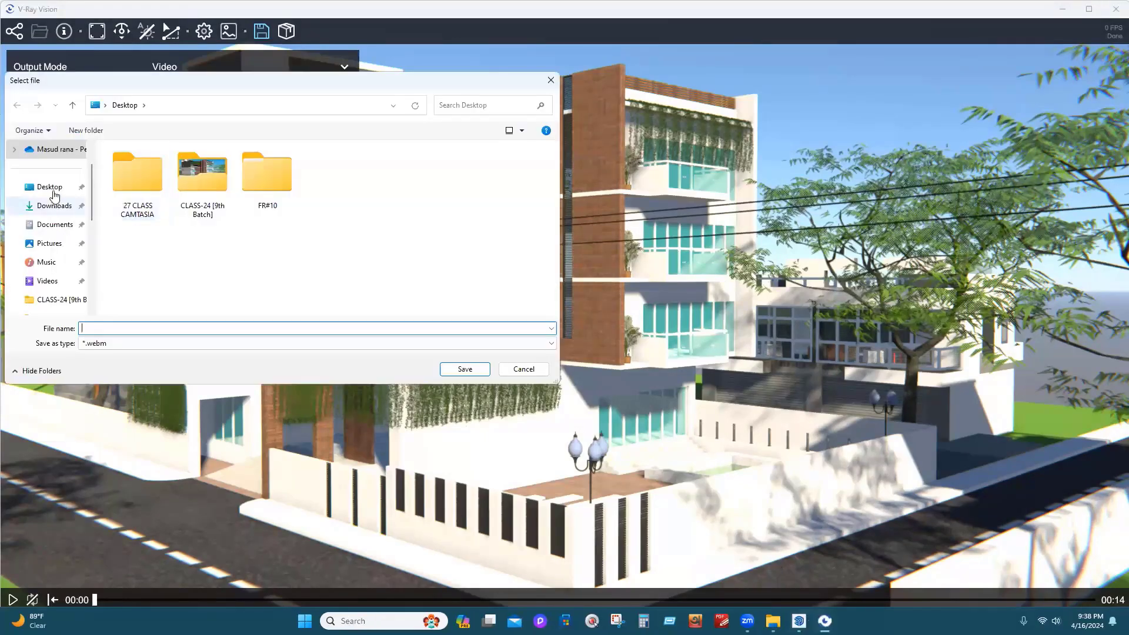
pyautogui.click(50, 188)
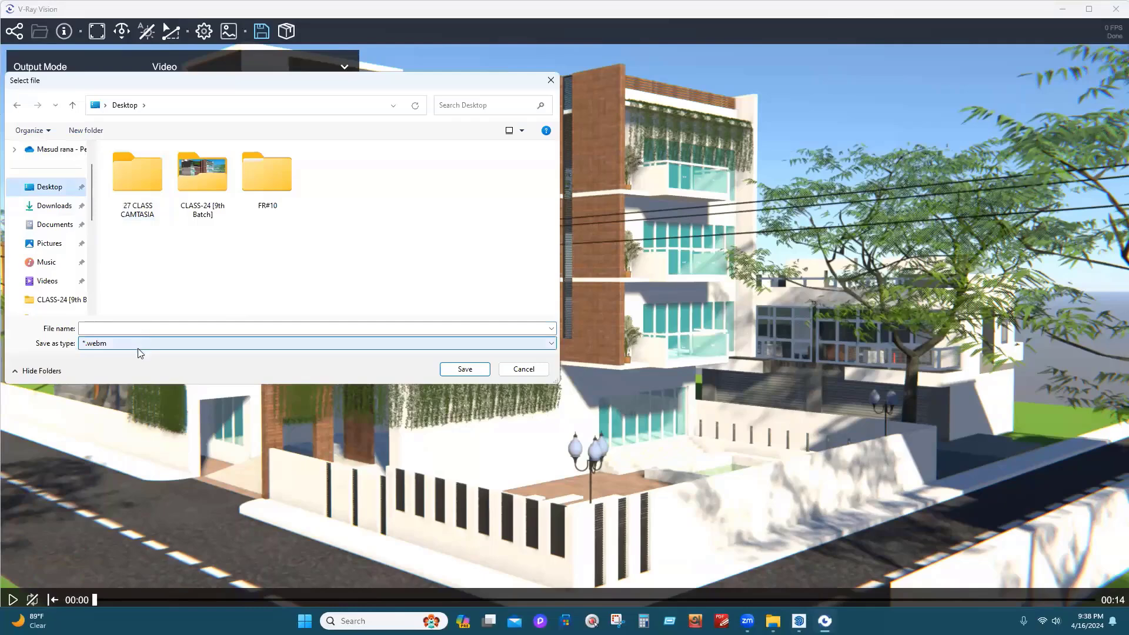
pyautogui.click(133, 342)
pyautogui.click(181, 327)
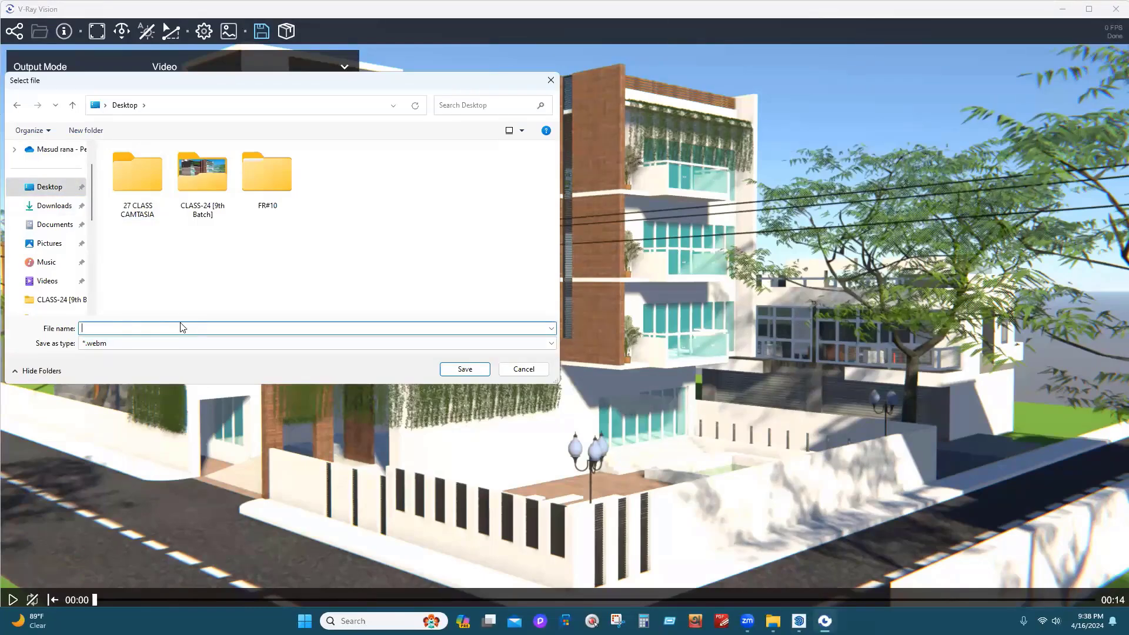
pyautogui.write('v-ray visuio')
pyautogui.press('BackSpace')
pyautogui.write('n 01')
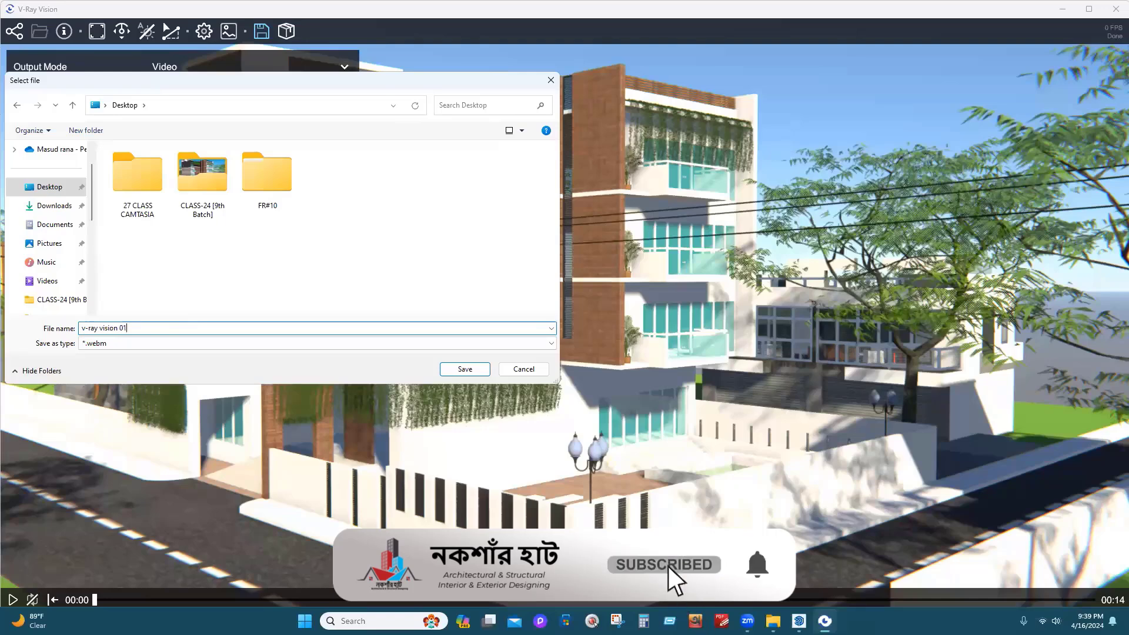
pyautogui.press('Return')
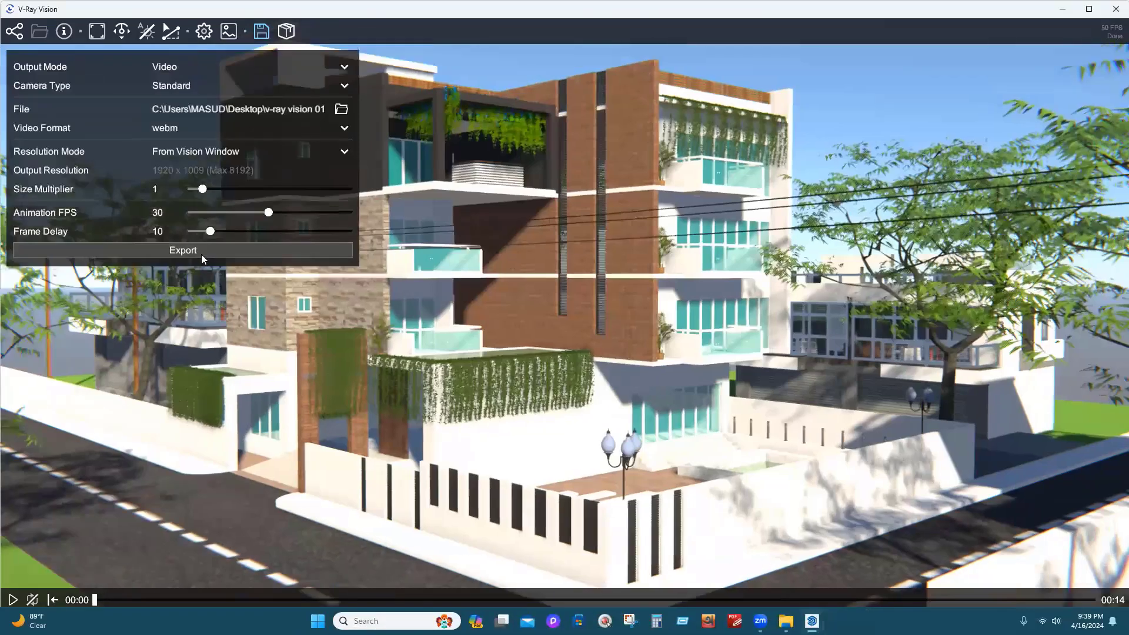
pyautogui.click(201, 253)
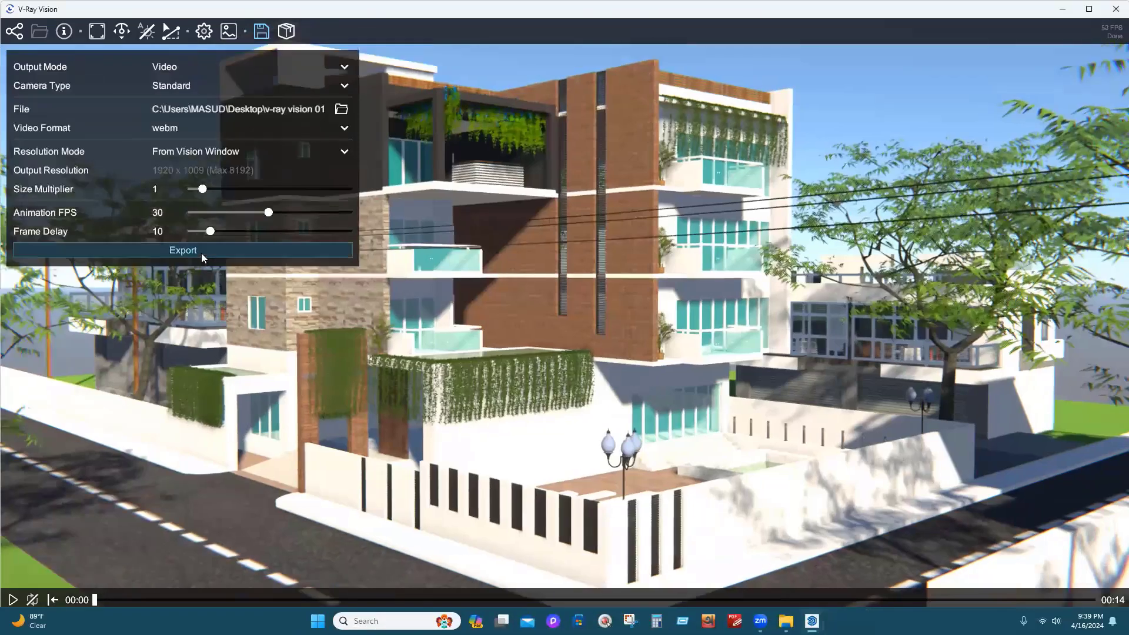
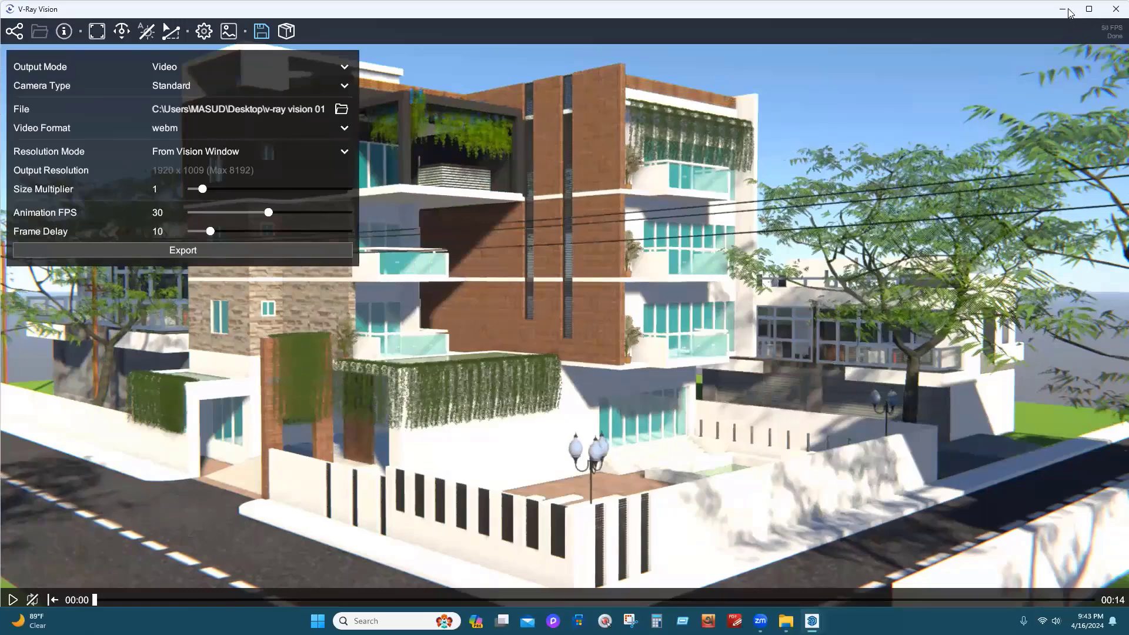
# Play the exported "v-ray vision 01" video from the desktop in VLC media player and close the player
pyautogui.click(1063, 9)
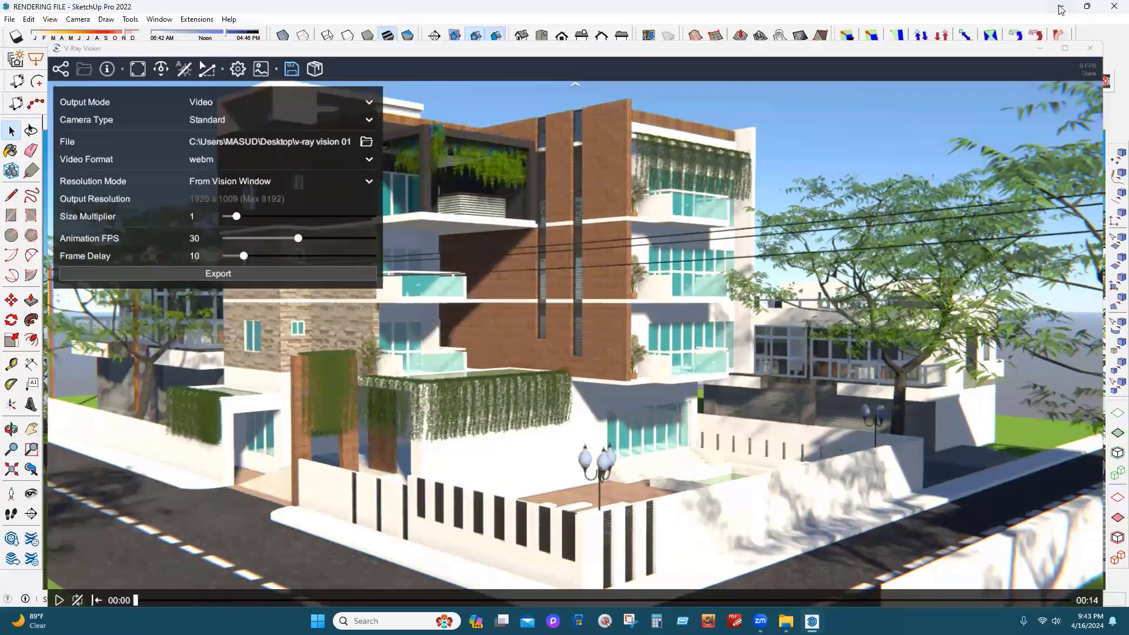
pyautogui.click(1063, 9)
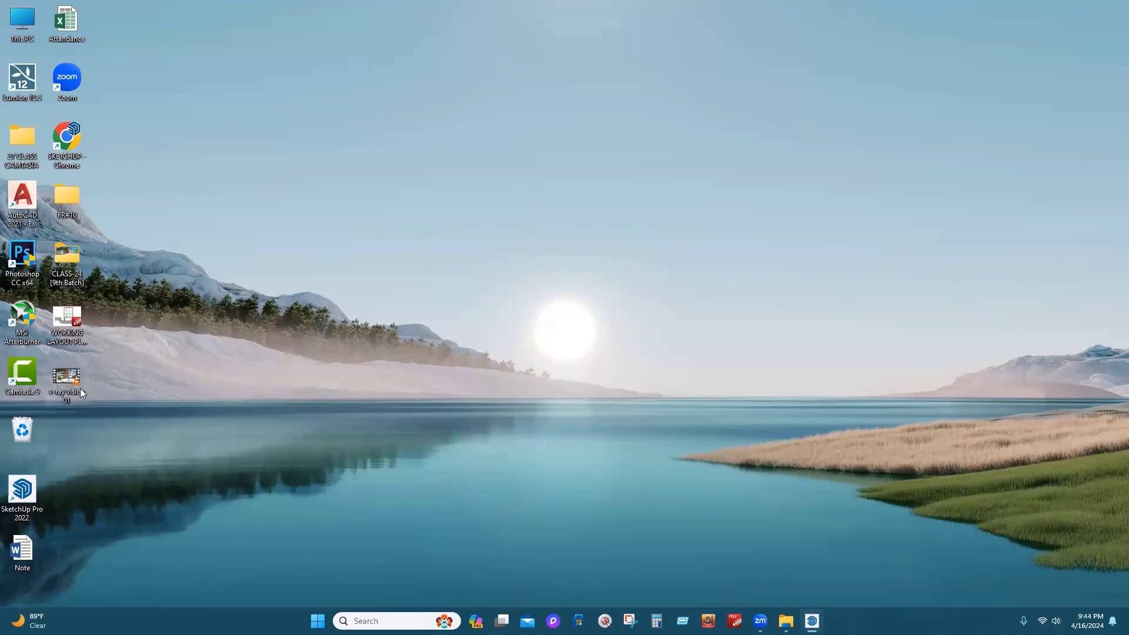
pyautogui.doubleClick(73, 383)
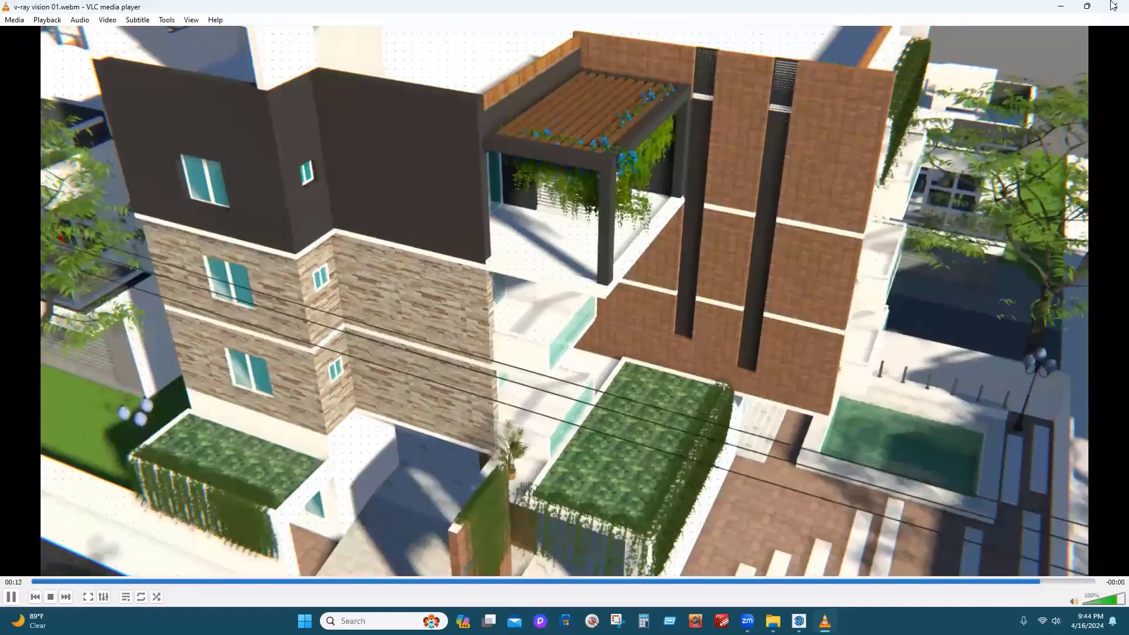
pyautogui.click(1113, 8)
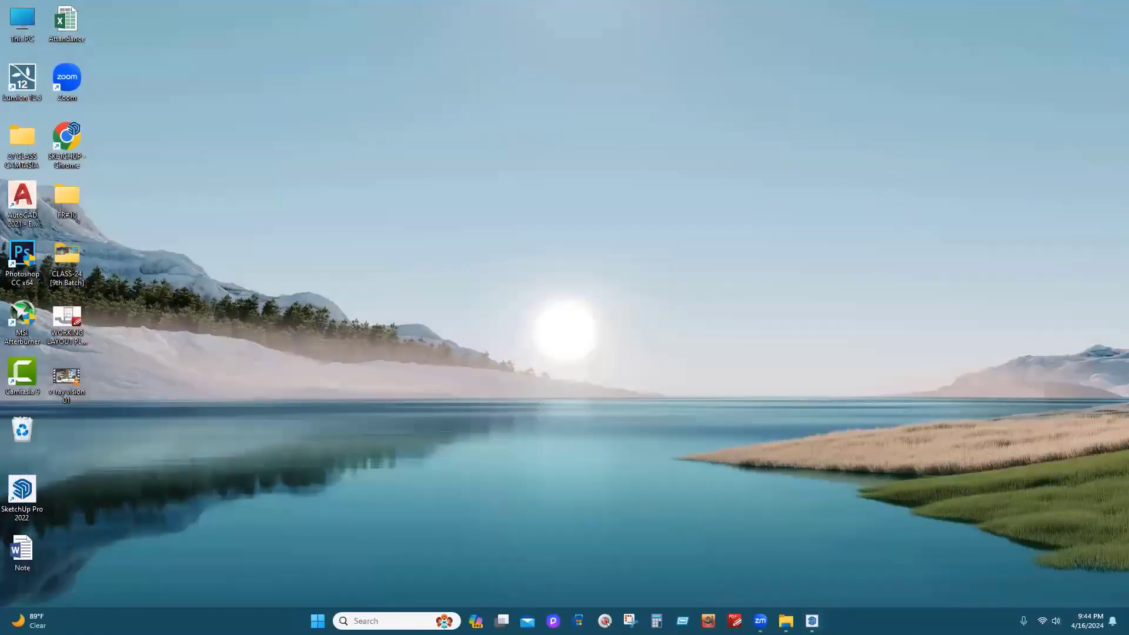
# Close V-Ray Vision and, in SketchUp, show the Default Tray at the Styles section with Entity Info collapsed
pyautogui.click(813, 621)
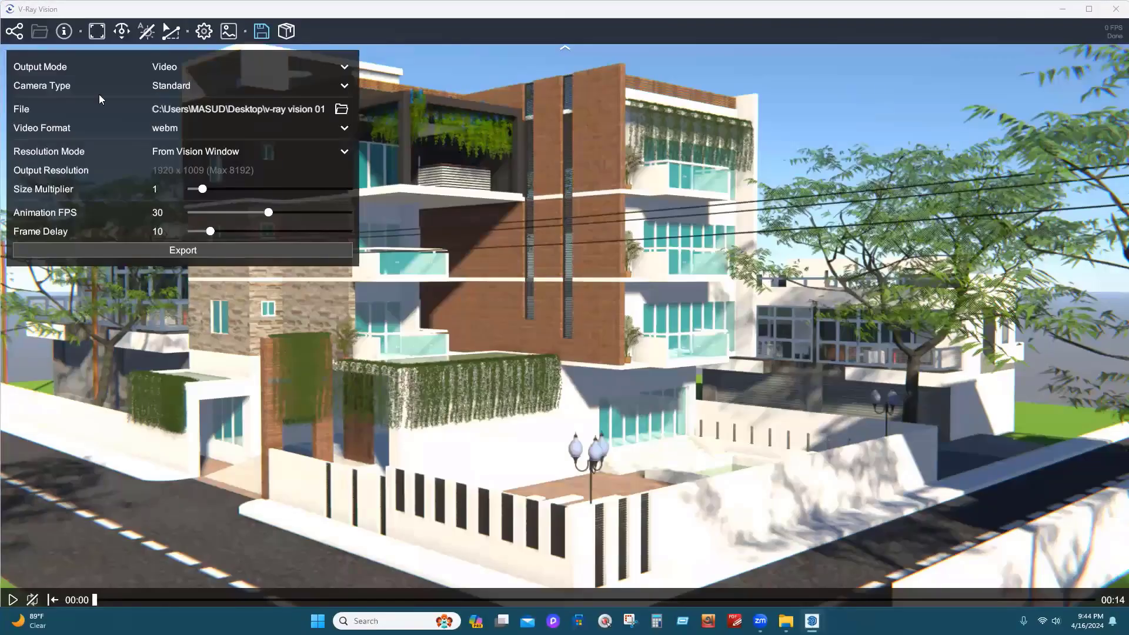
pyautogui.click(1114, 9)
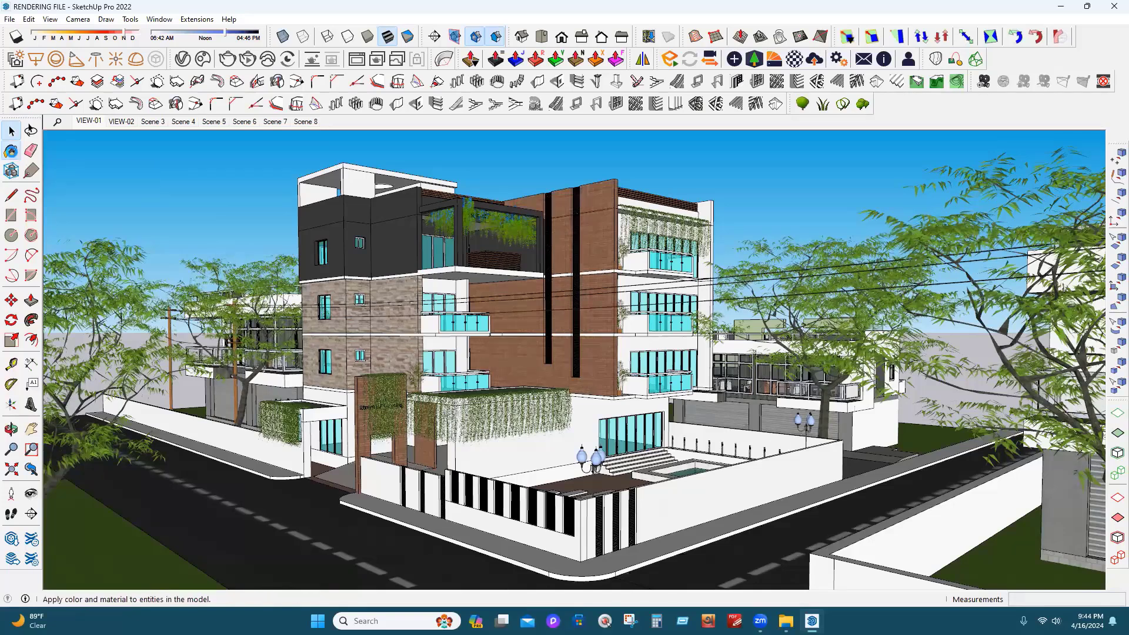
pyautogui.click(11, 151)
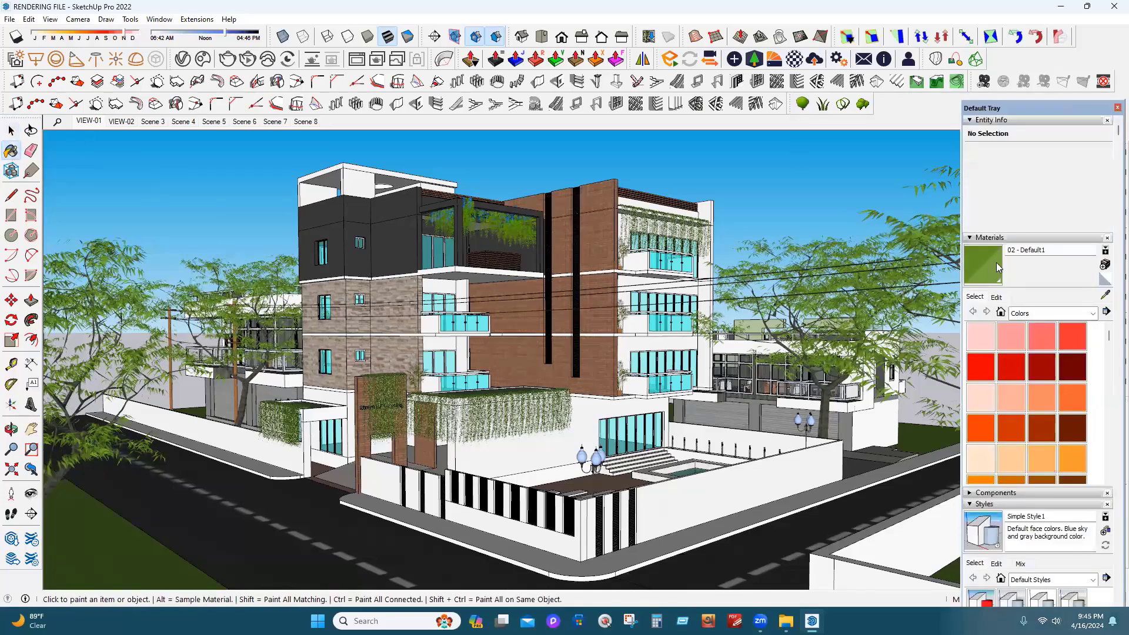
pyautogui.click(979, 120)
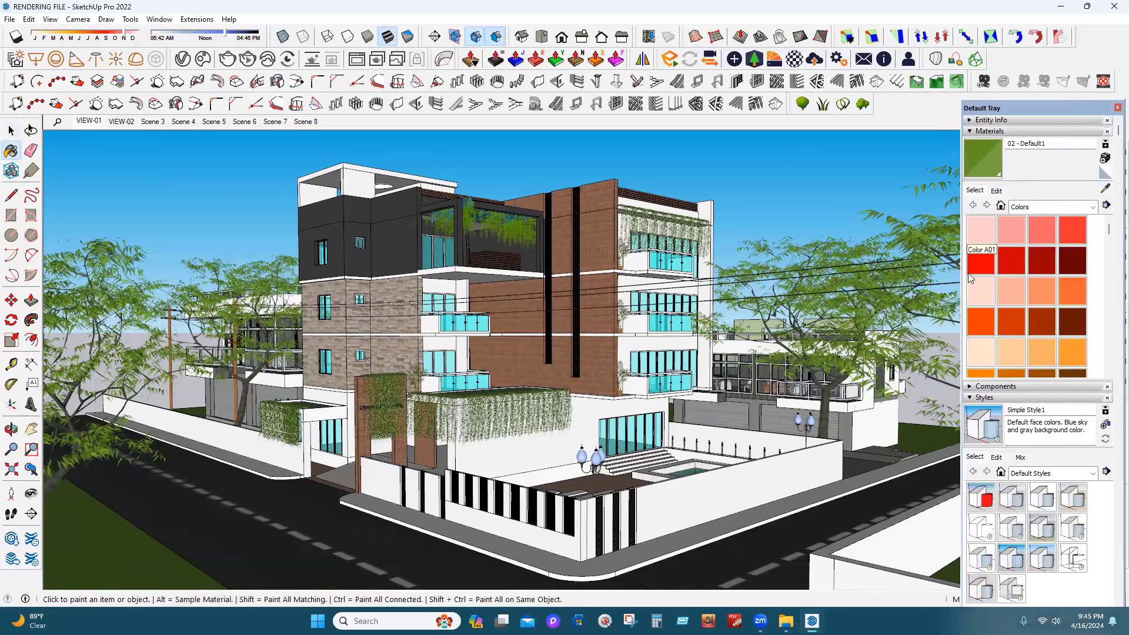
pyautogui.scroll(-3, 1004, 292)
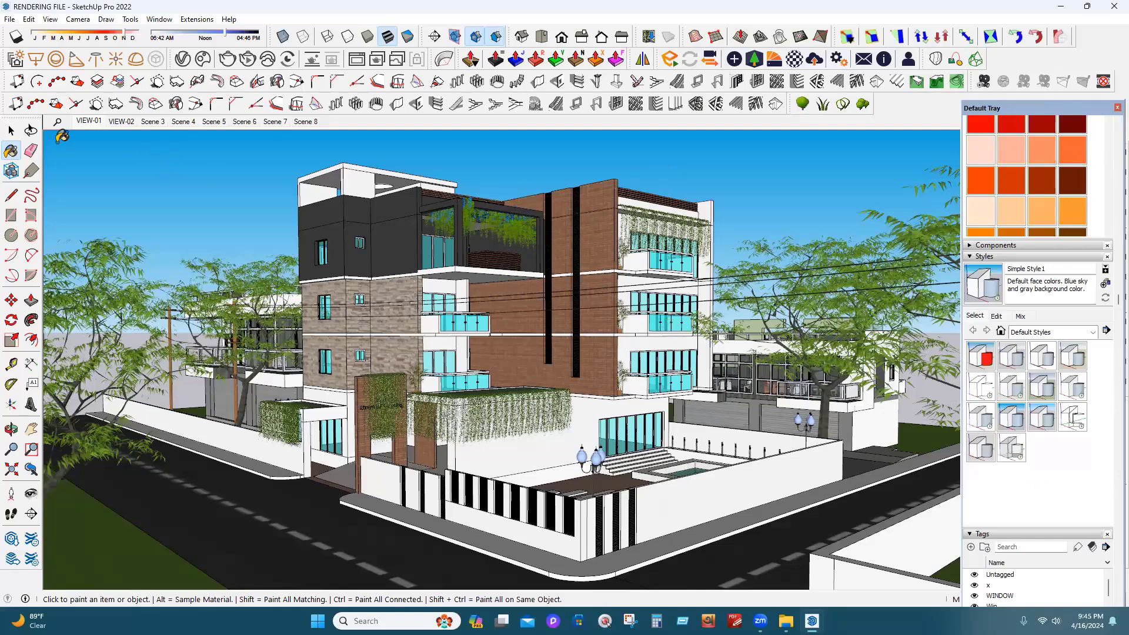
pyautogui.press('space')
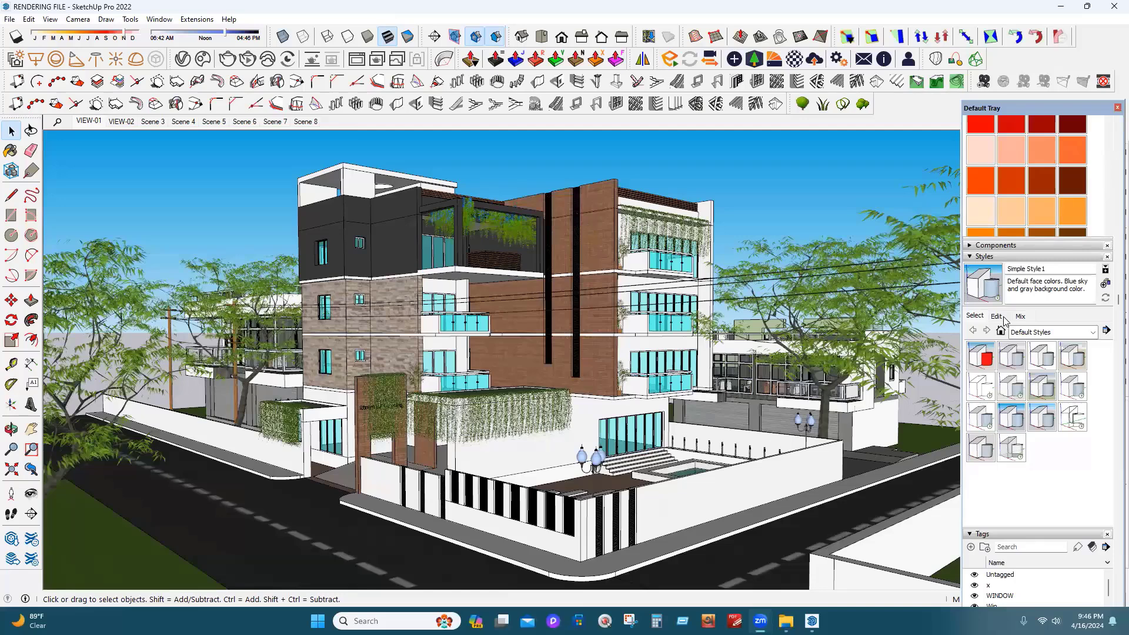
# Enable Show Livezoom in SwordSoft Mousetrack and minimize its window
pyautogui.click(606, 621)
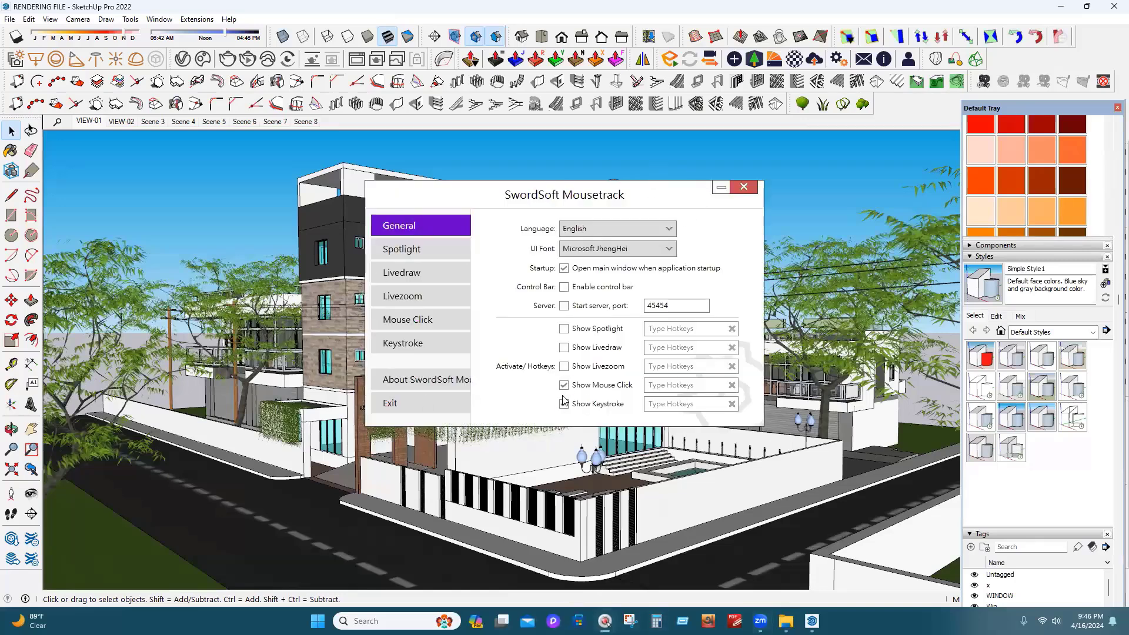
pyautogui.click(564, 367)
pyautogui.click(722, 187)
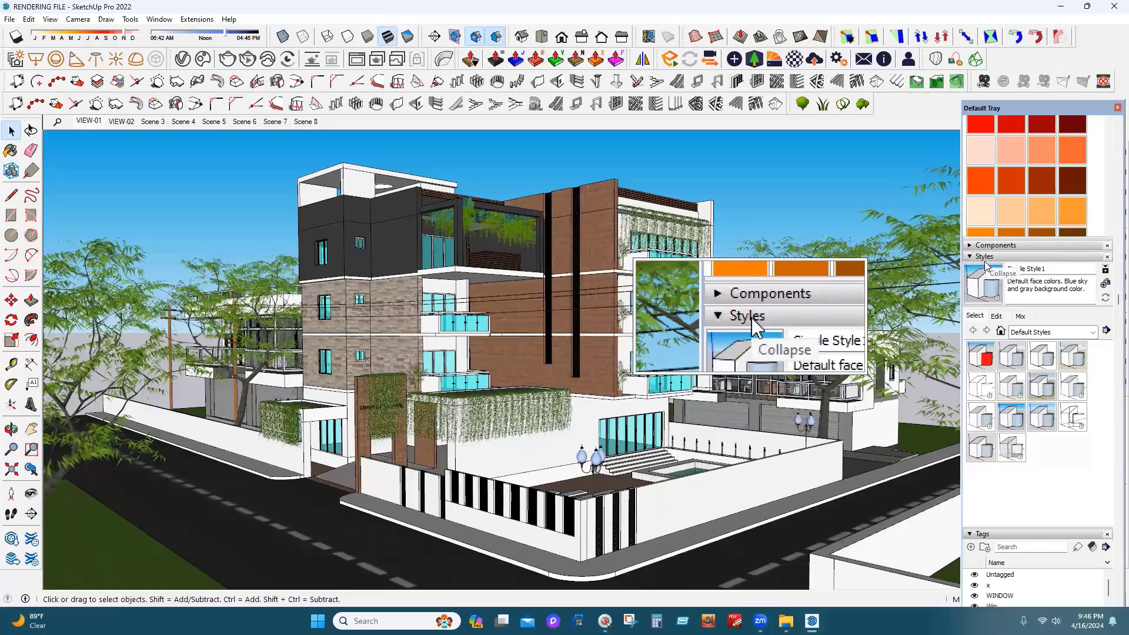
# Examine the style's Edge, Background and Watermark settings and the picker types offered for the Sky colour, leaving the colour as is
pyautogui.click(997, 318)
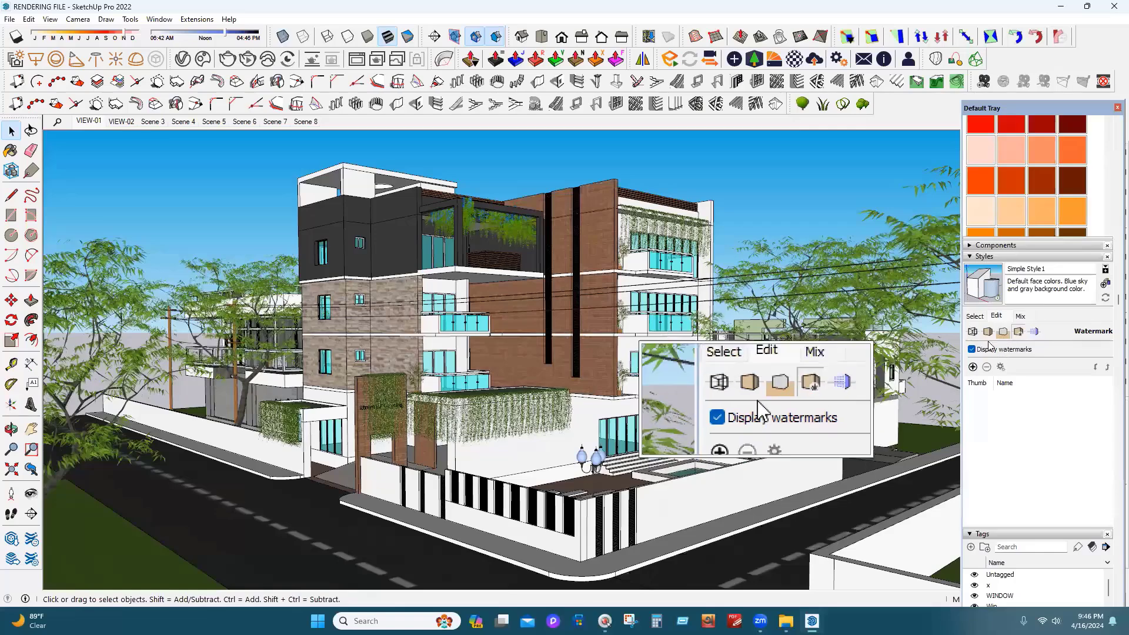
pyautogui.click(974, 333)
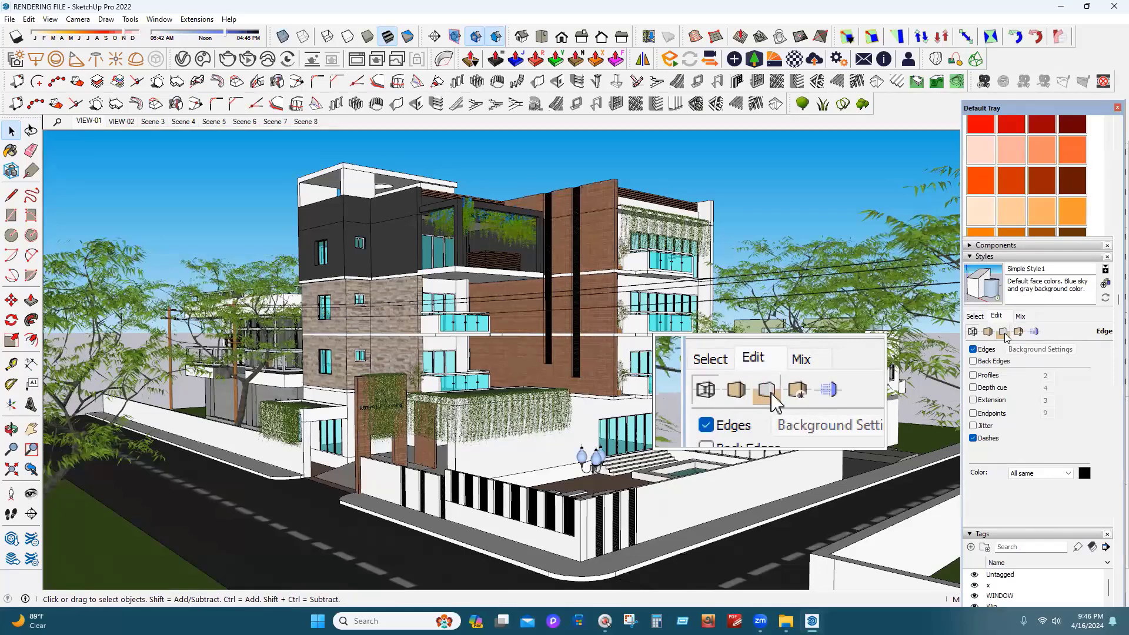
pyautogui.click(1005, 335)
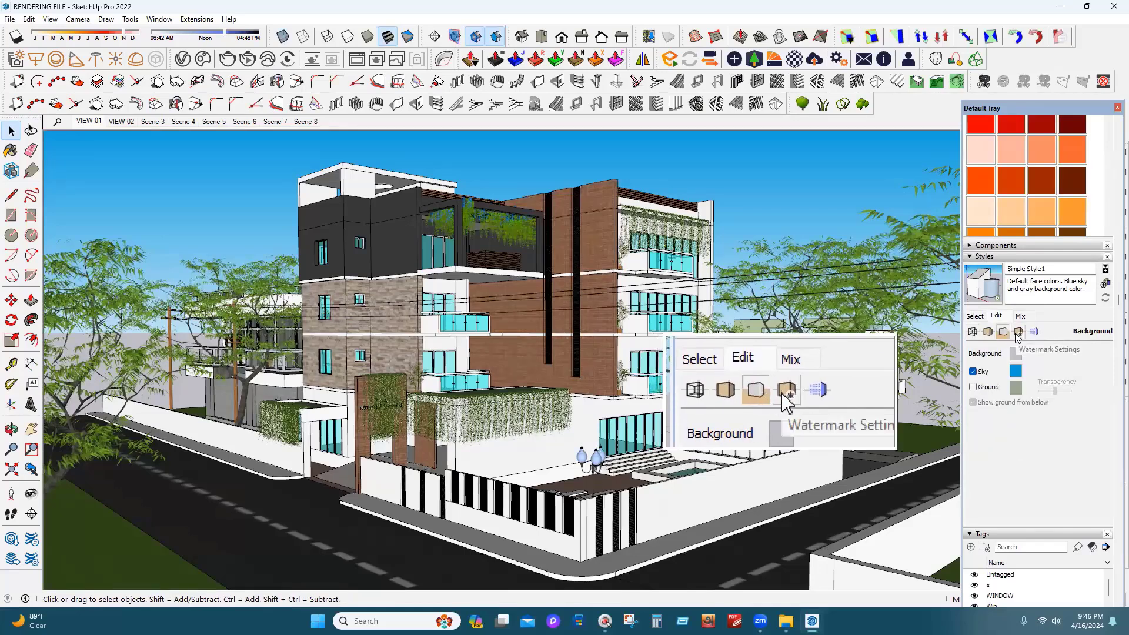
pyautogui.click(1018, 333)
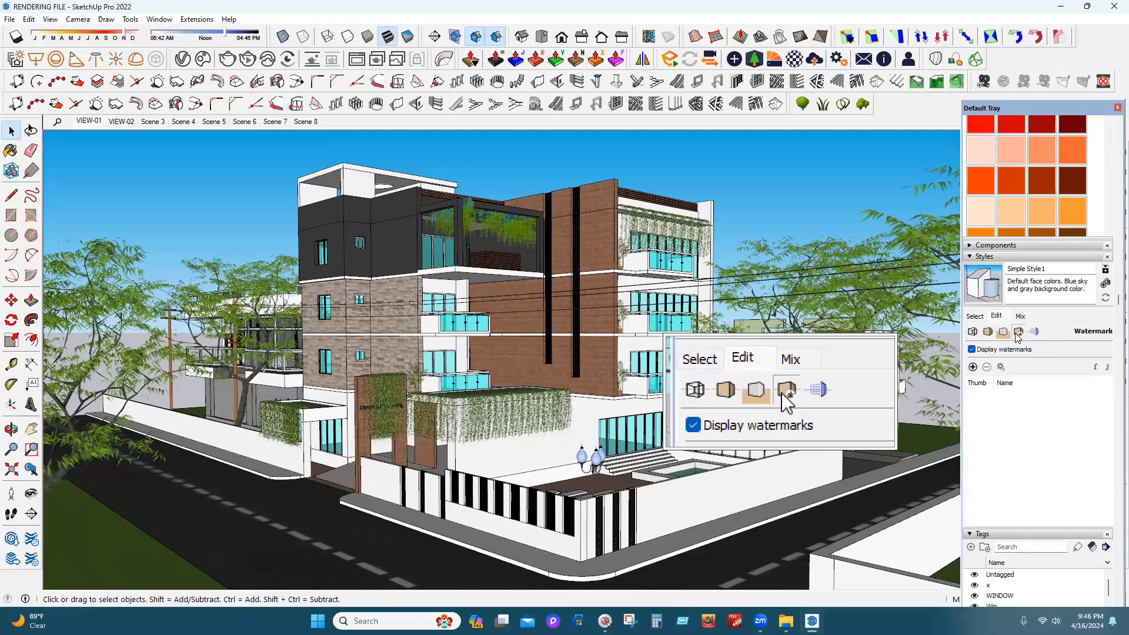
pyautogui.click(1004, 333)
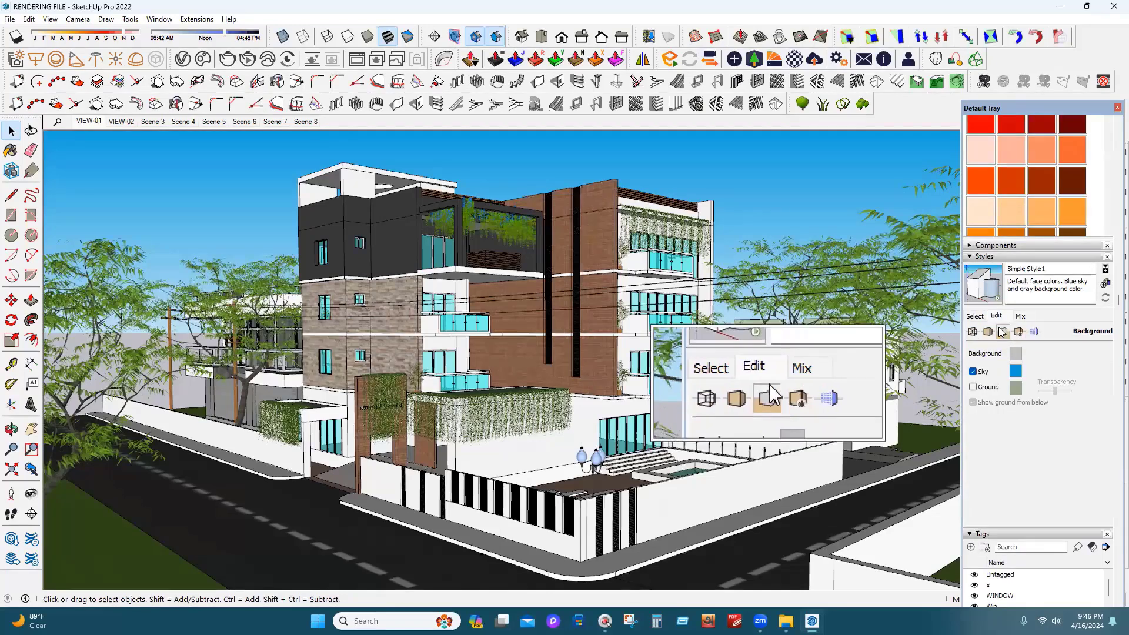
pyautogui.click(1017, 370)
pyautogui.click(1072, 360)
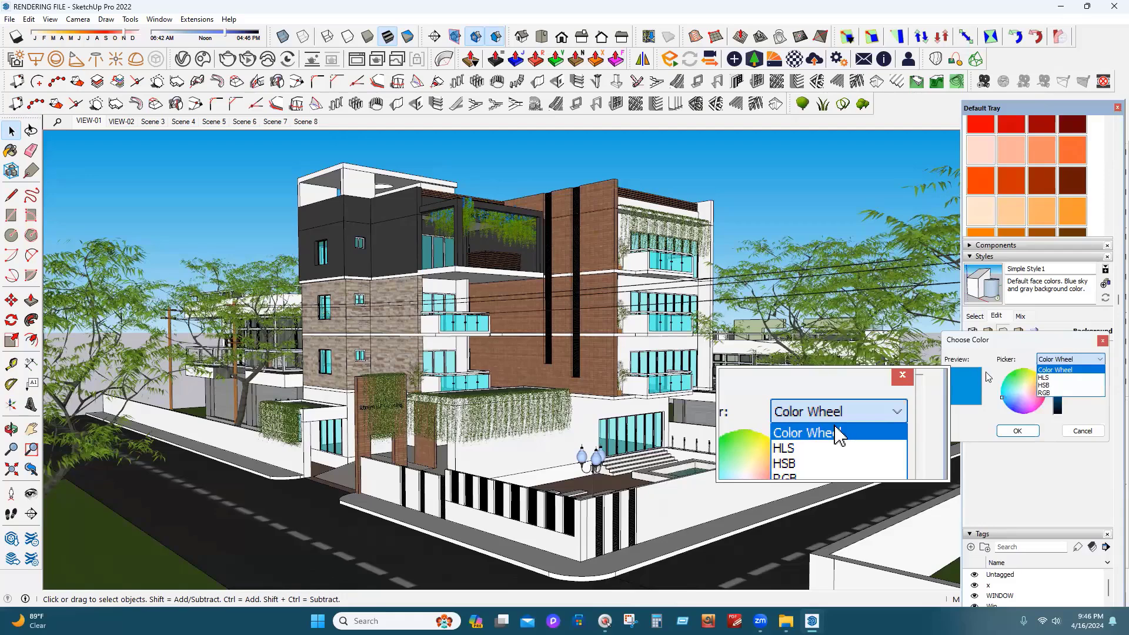
pyautogui.click(1103, 342)
pyautogui.click(1103, 343)
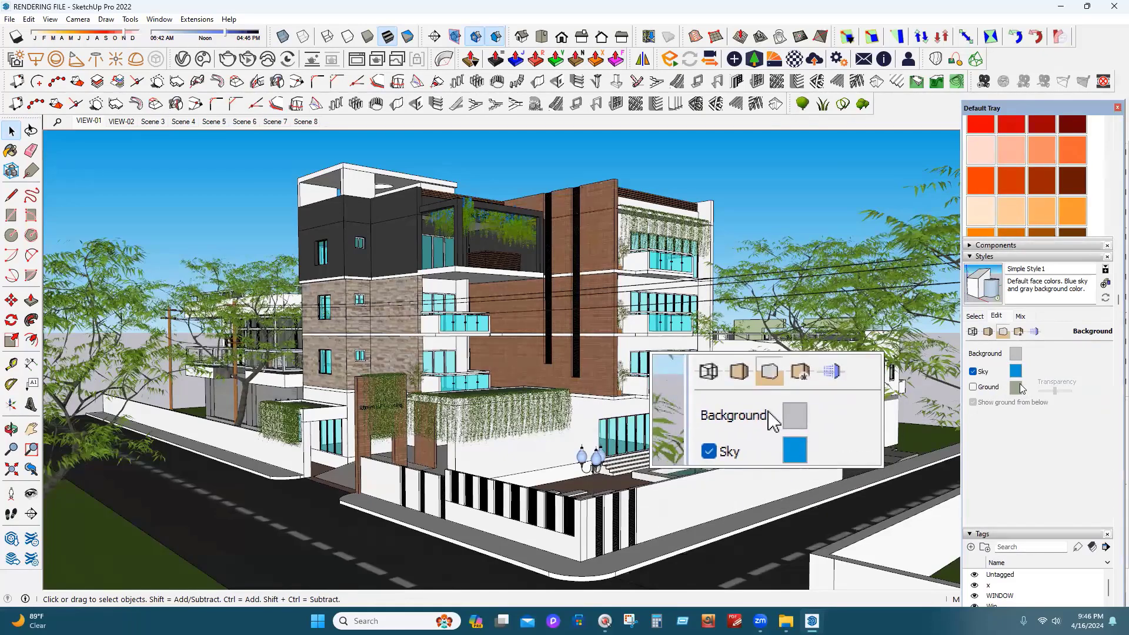
# Add the image SKY (5) from the Desktop's CLASS-24 [9th Batch] > SKY folder as a watermark in the style
pyautogui.click(1019, 333)
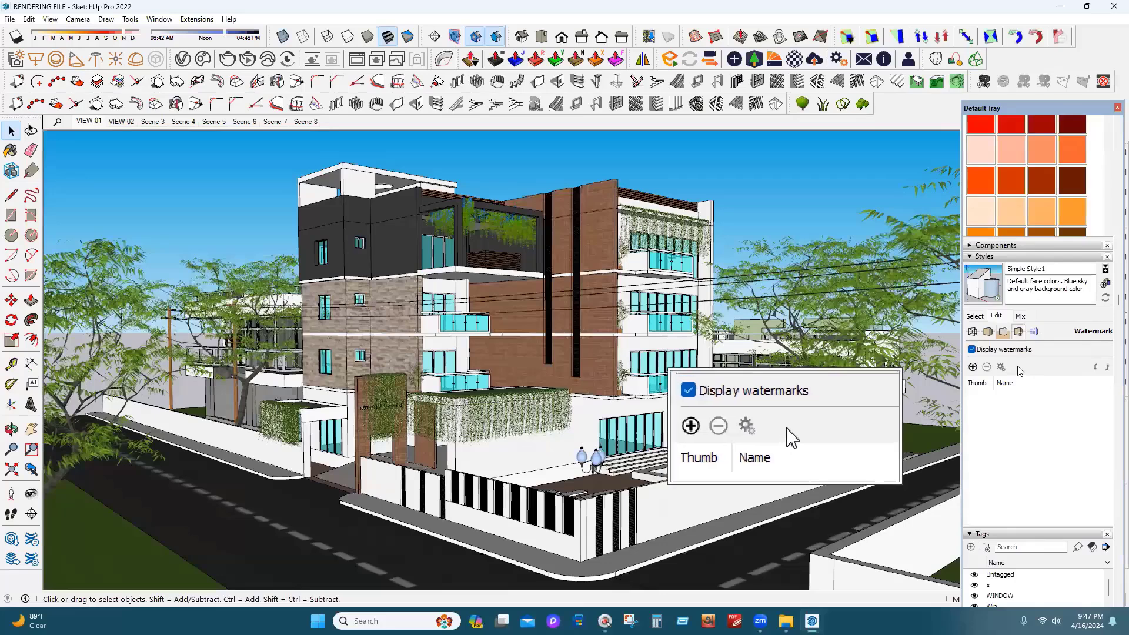
pyautogui.click(974, 368)
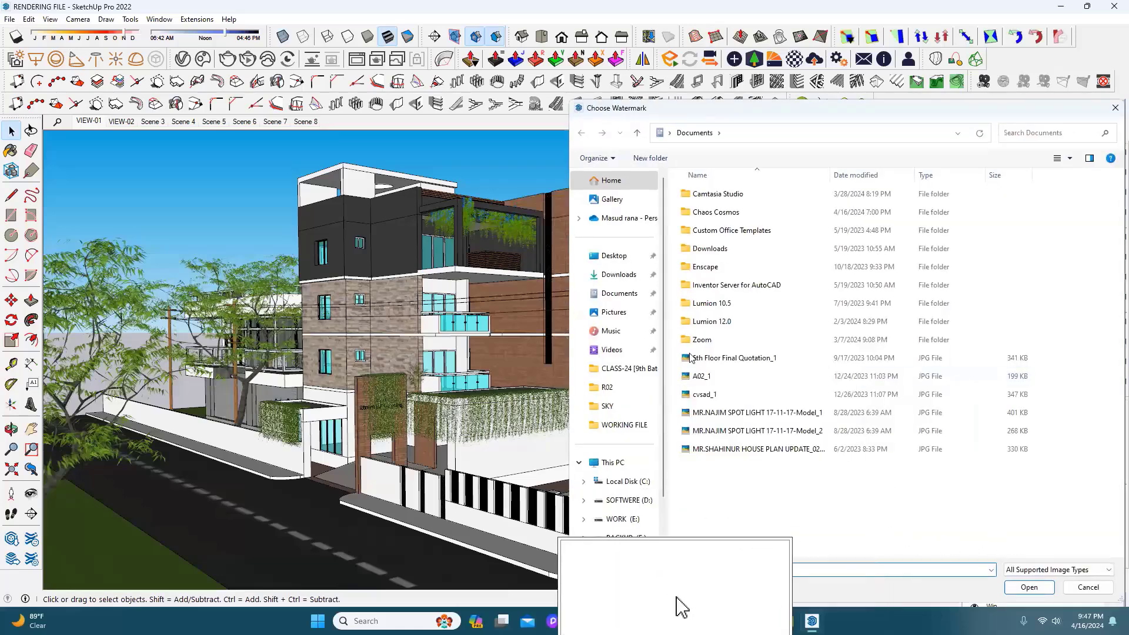
pyautogui.click(614, 255)
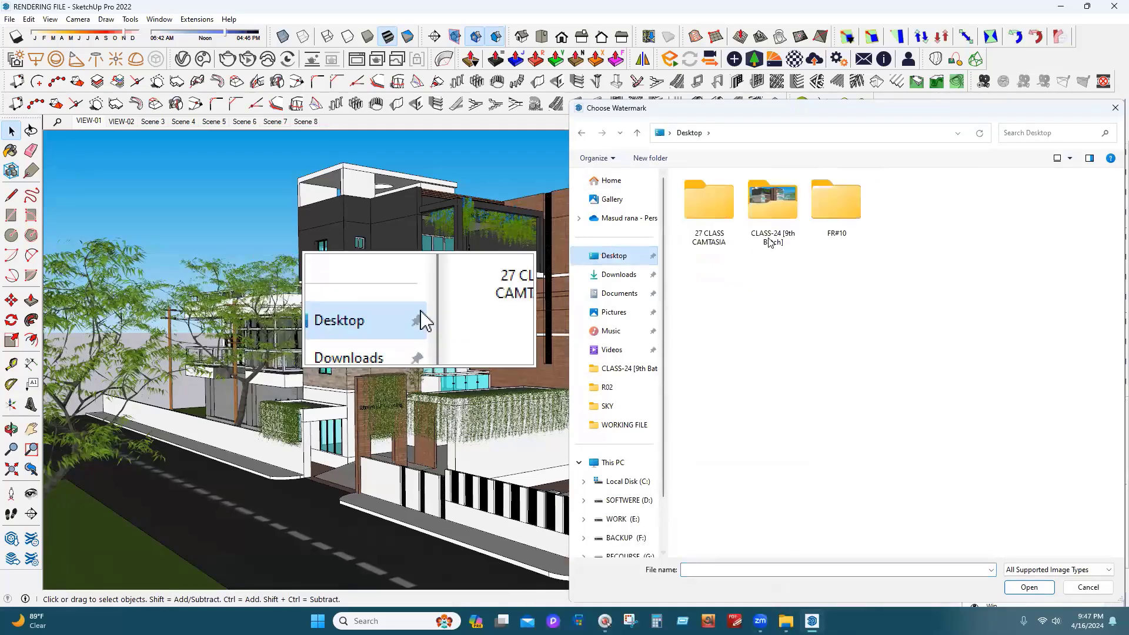
pyautogui.doubleClick(770, 241)
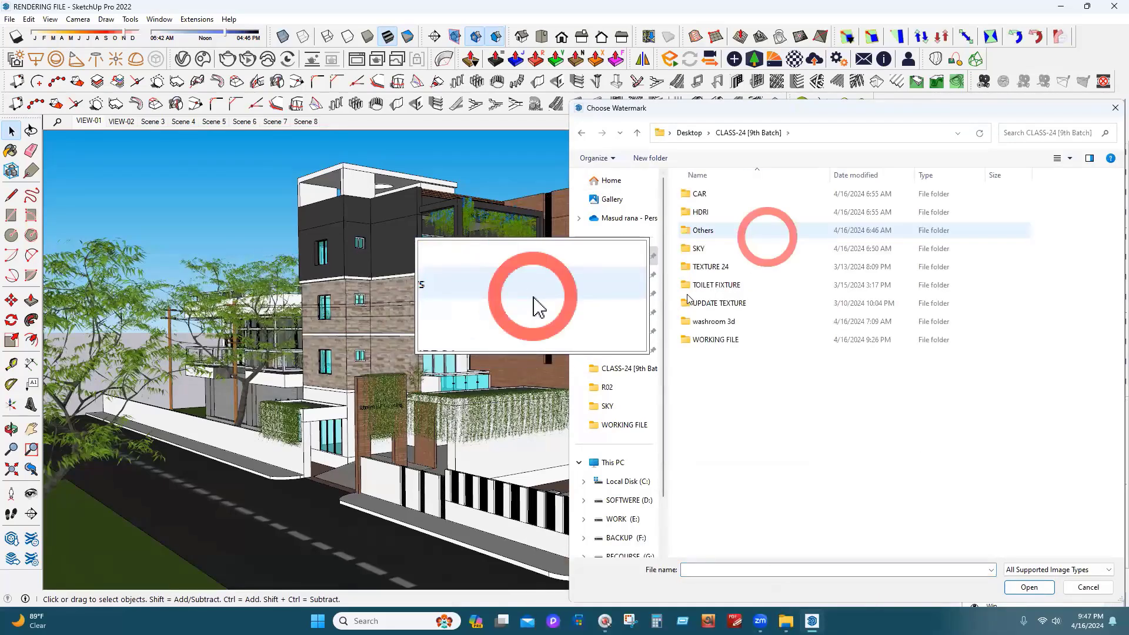
pyautogui.doubleClick(696, 254)
pyautogui.click(963, 209)
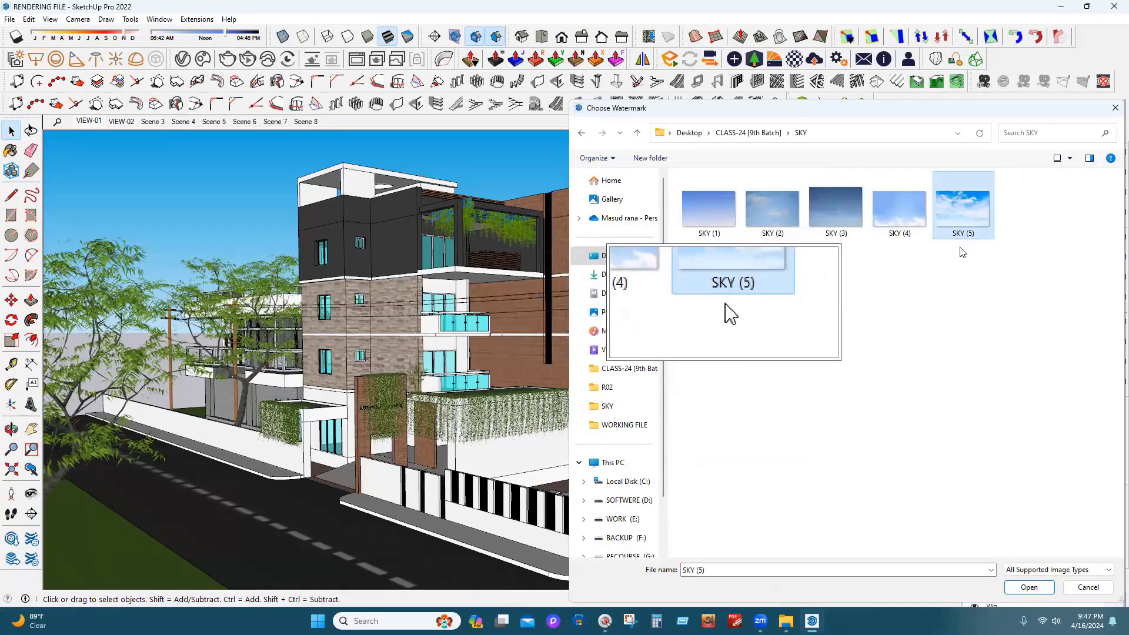
pyautogui.click(1029, 589)
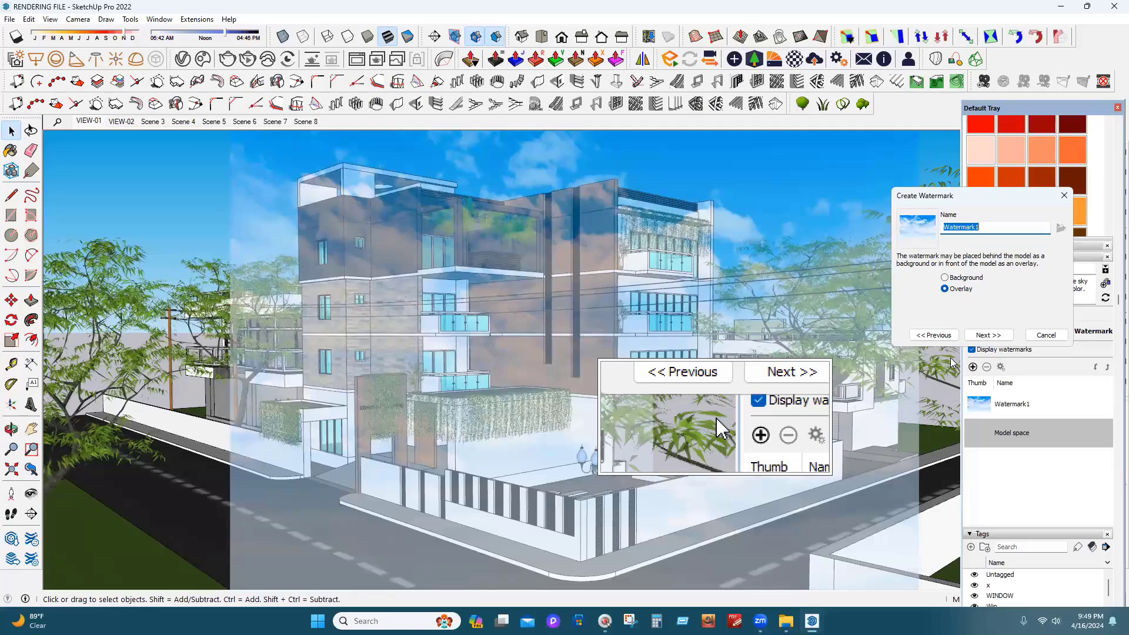
# Set the sky watermark as a Background without a mask, stretched to fit the screen with Lock Aspect Ratio off, and finish creating it
pyautogui.click(960, 279)
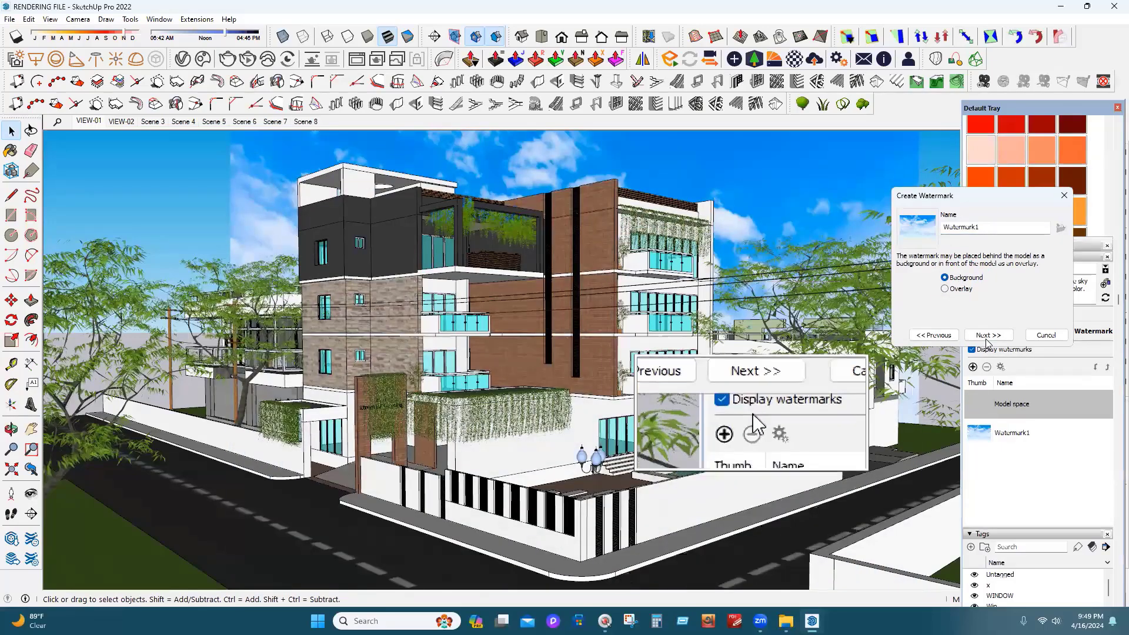
pyautogui.click(988, 336)
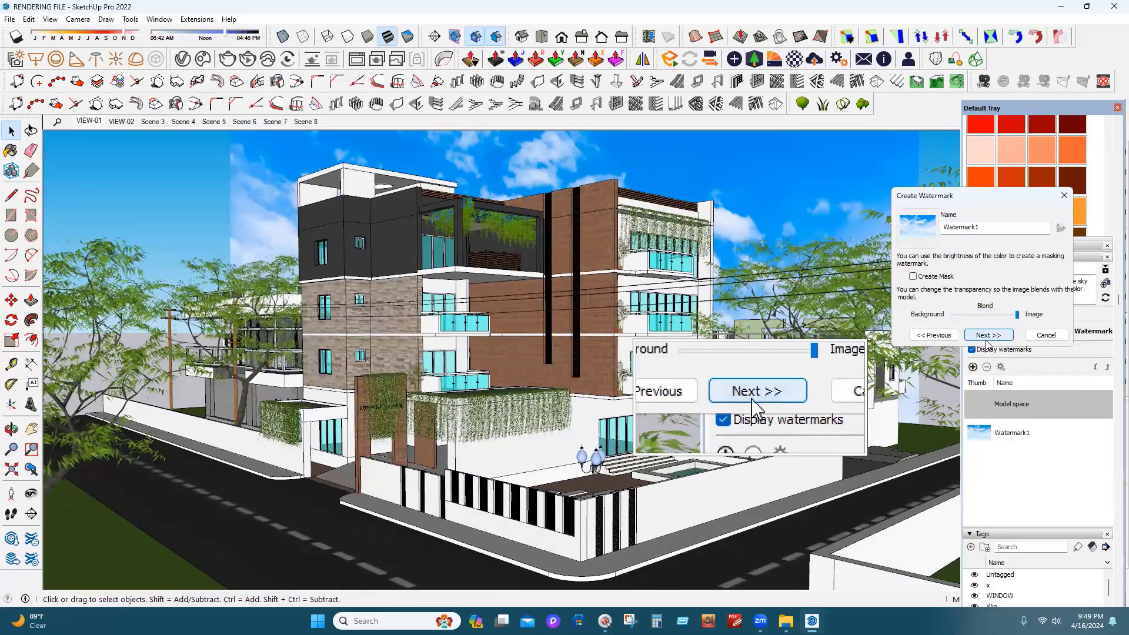
pyautogui.click(927, 281)
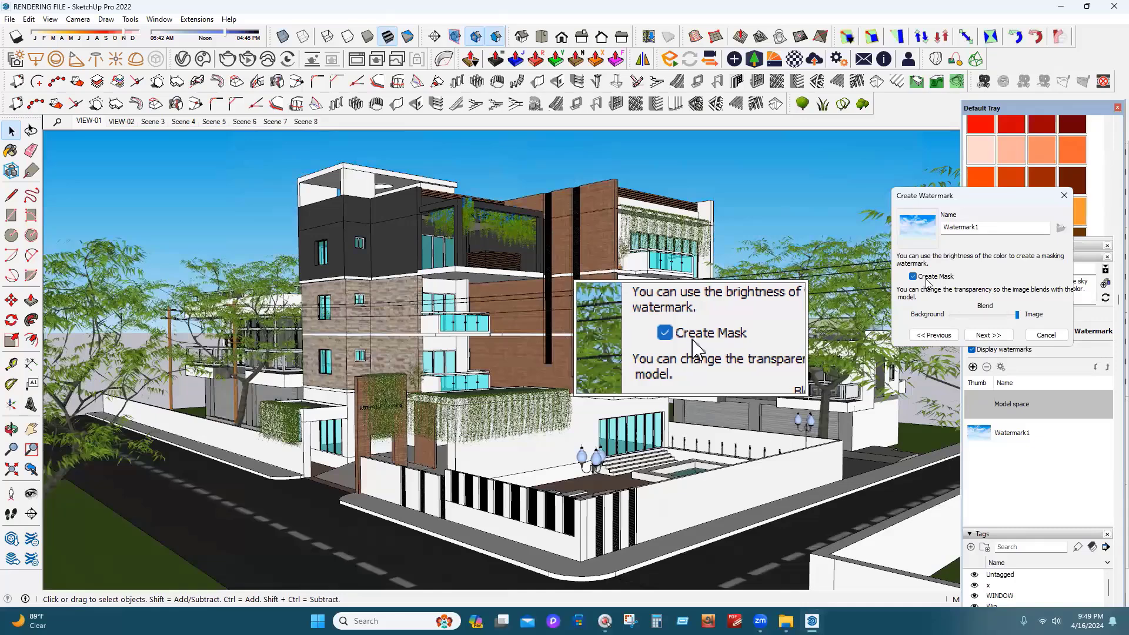
pyautogui.click(927, 282)
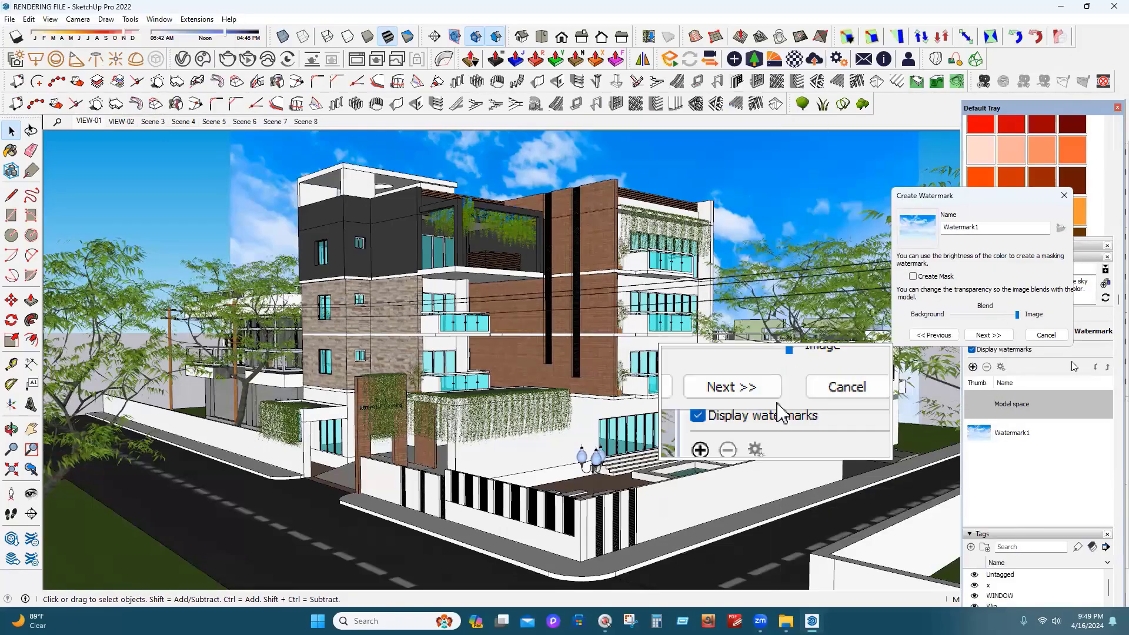
pyautogui.click(988, 334)
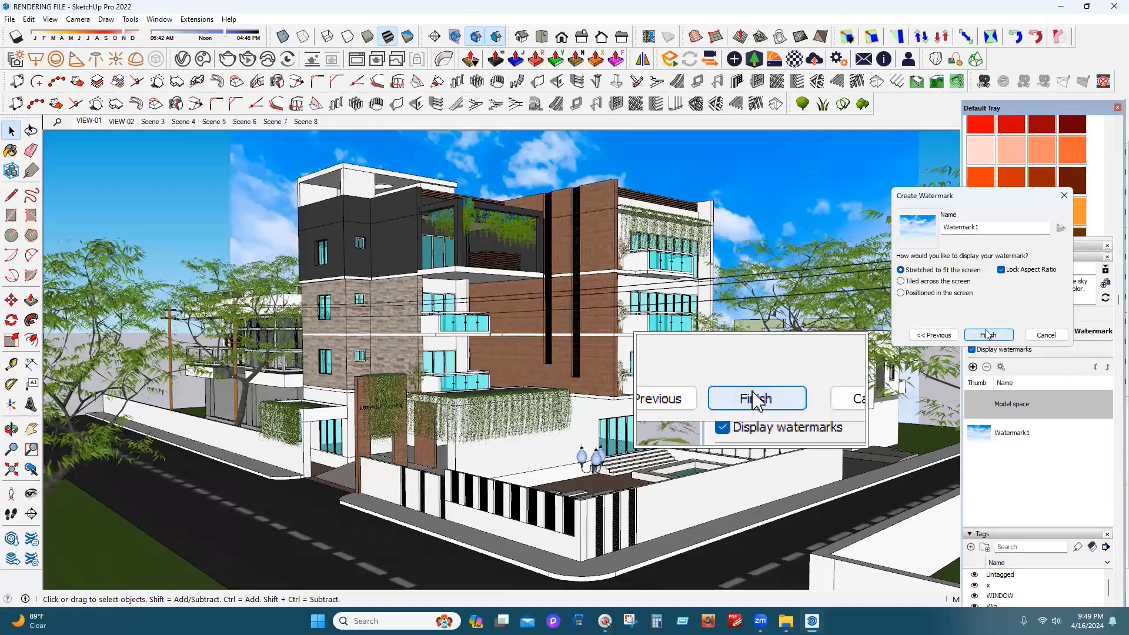
pyautogui.click(1003, 271)
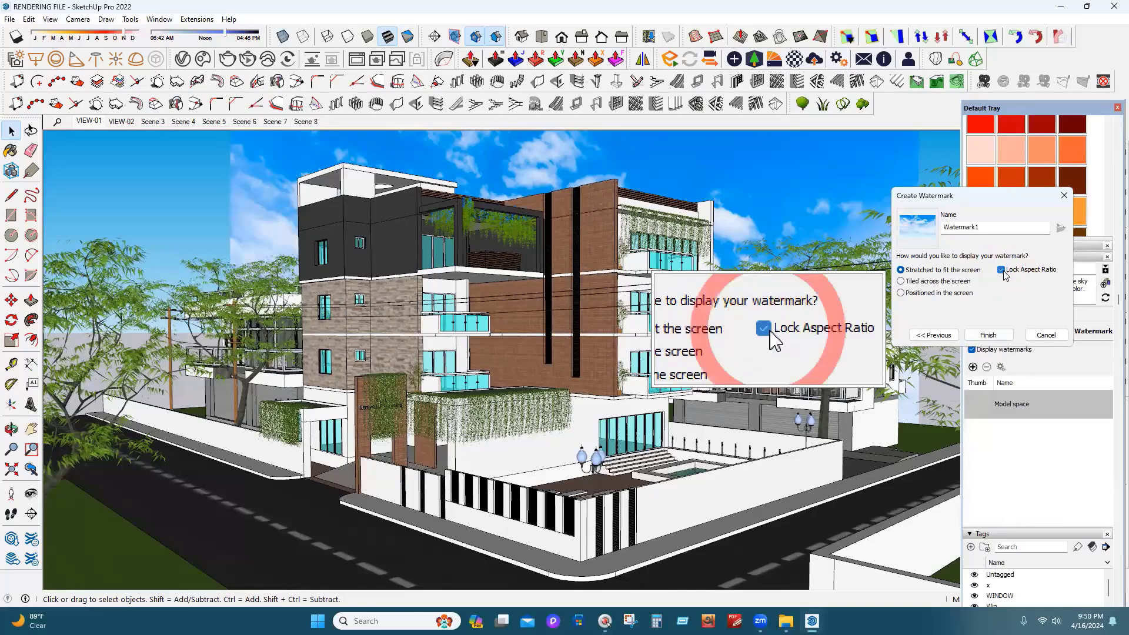
pyautogui.click(1003, 271)
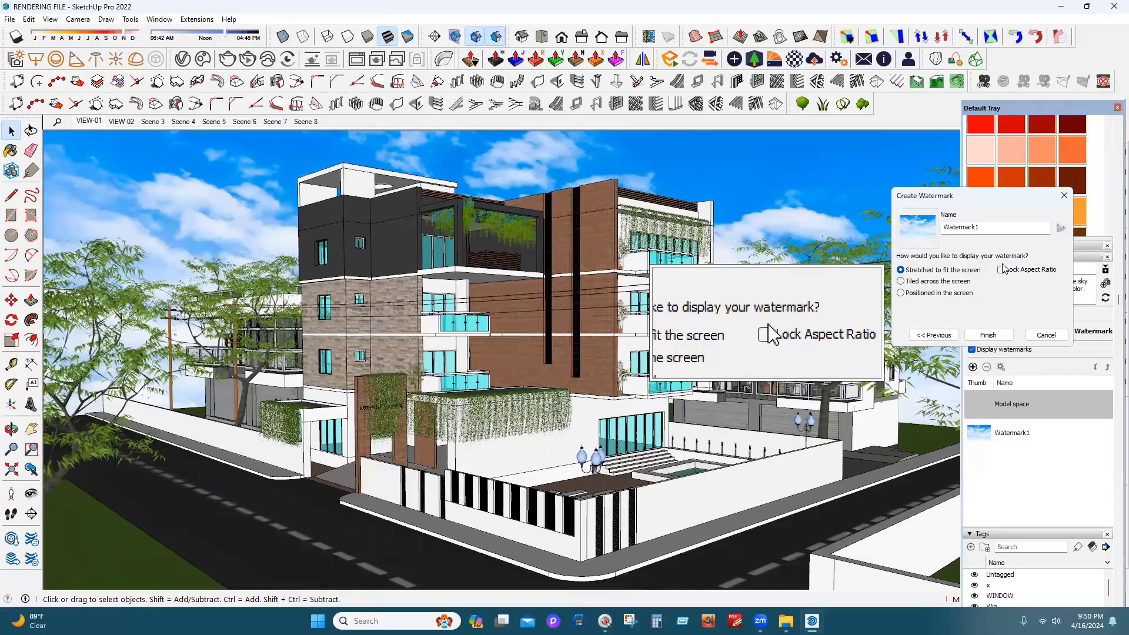
pyautogui.click(989, 335)
pyautogui.click(989, 335)
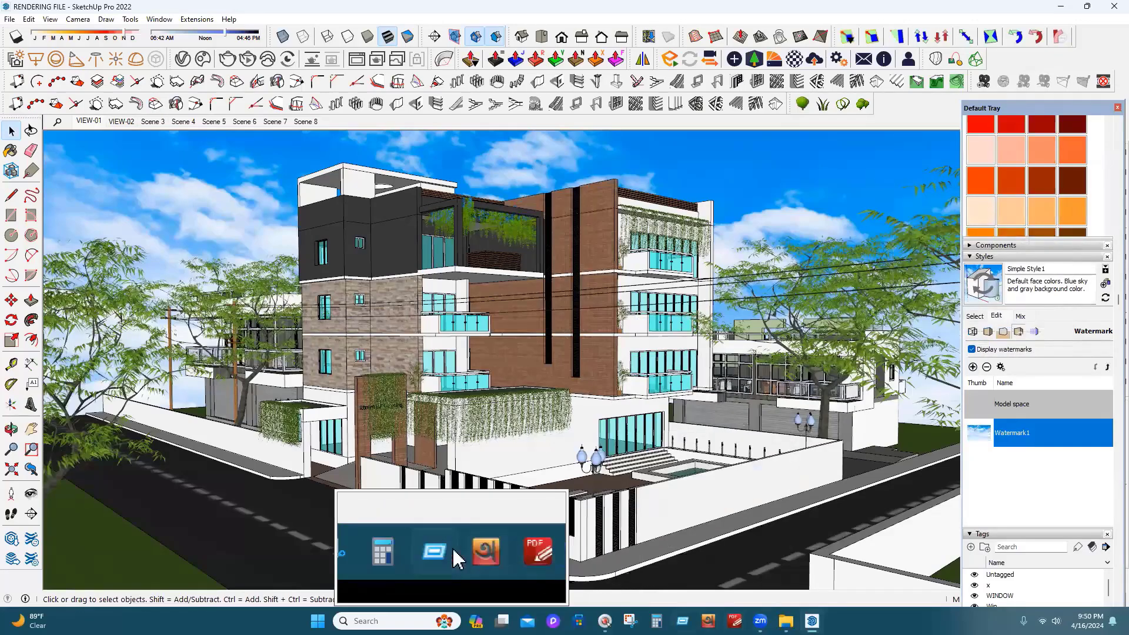
# Bring up the SwordSoft Mousetrack window and close it
pyautogui.click(683, 622)
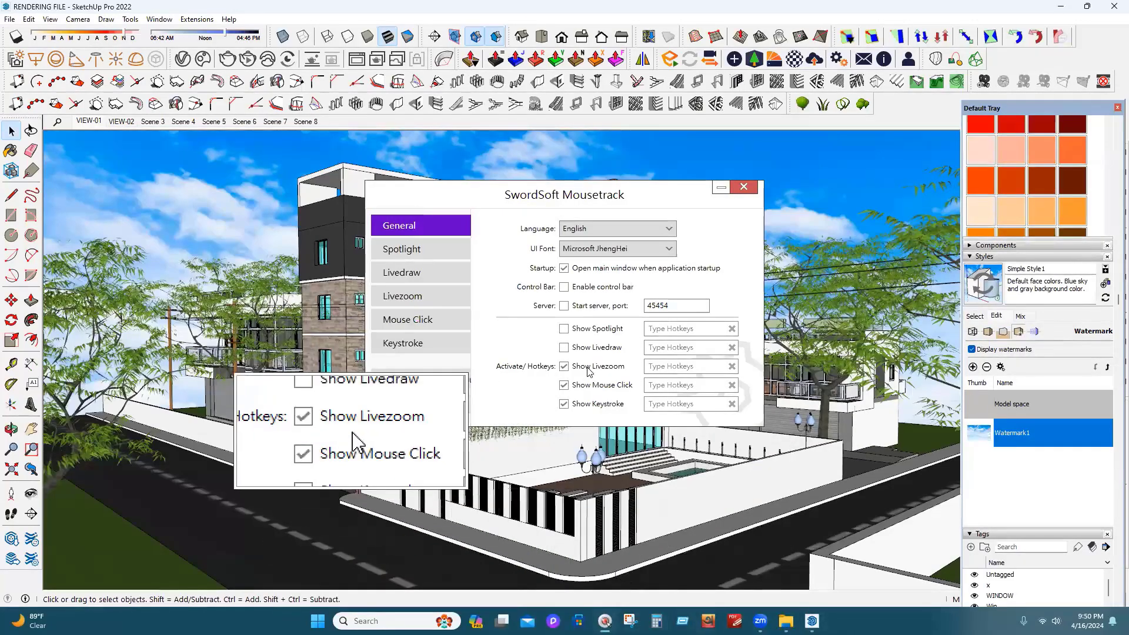
pyautogui.click(745, 188)
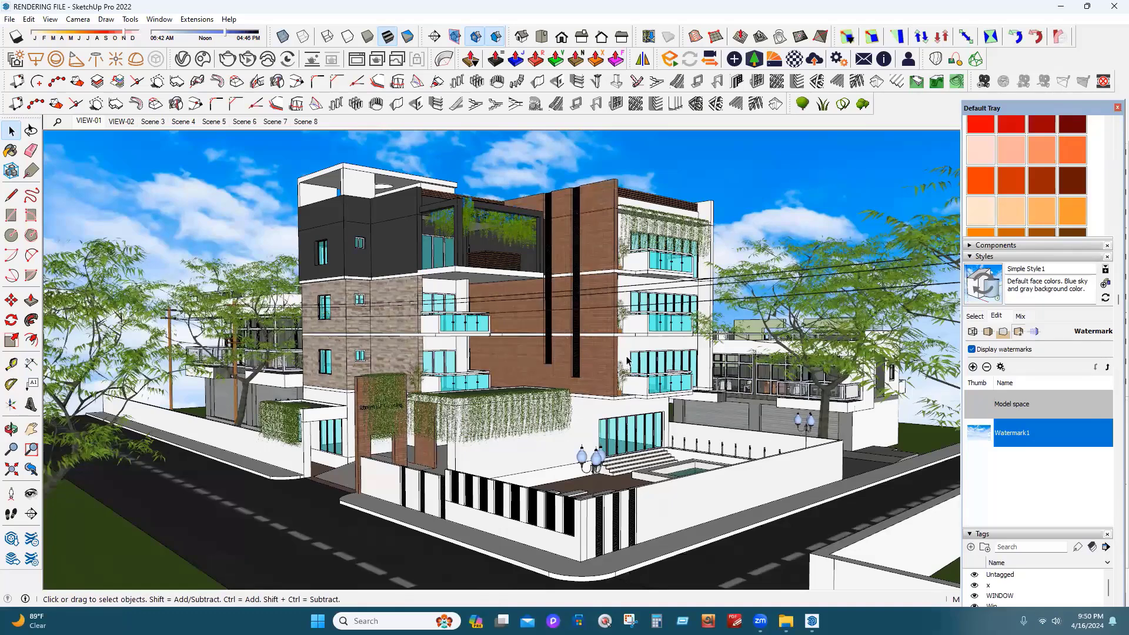
# Update the VIEW-01 scene, saving the style changes as a new style, and compare it with the other scenes
pyautogui.rightClick(86, 124)
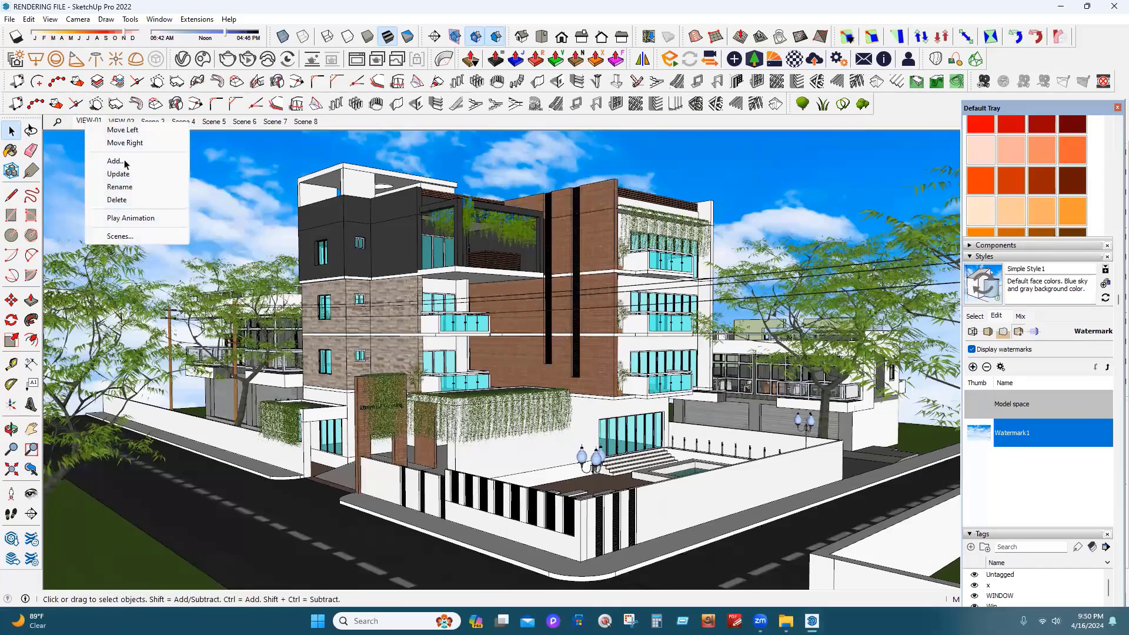
pyautogui.click(120, 175)
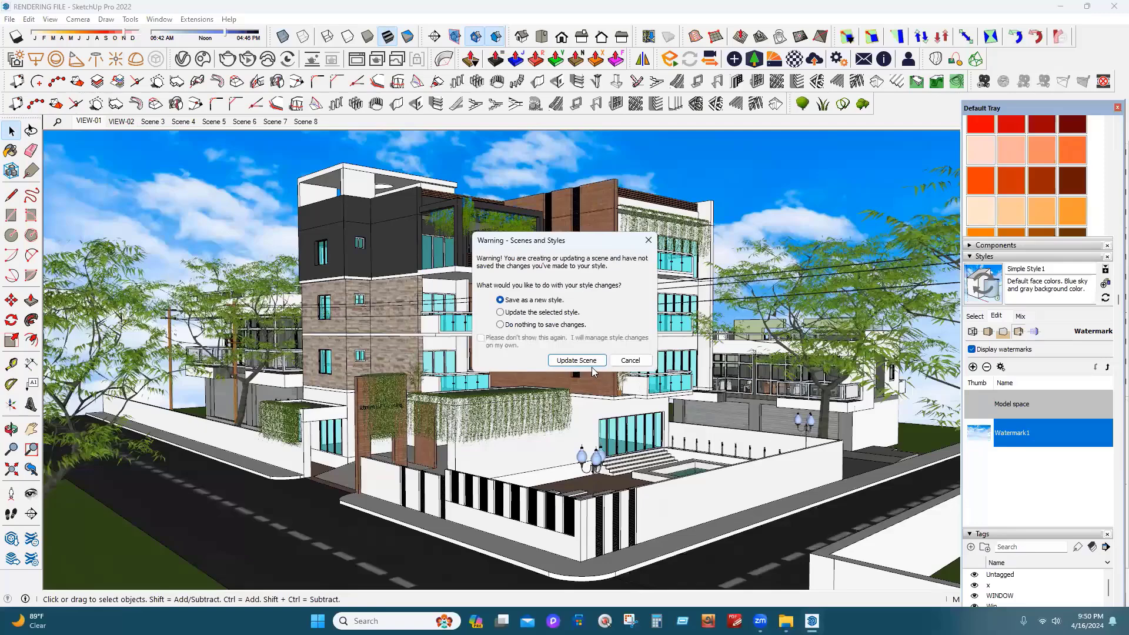
pyautogui.click(585, 361)
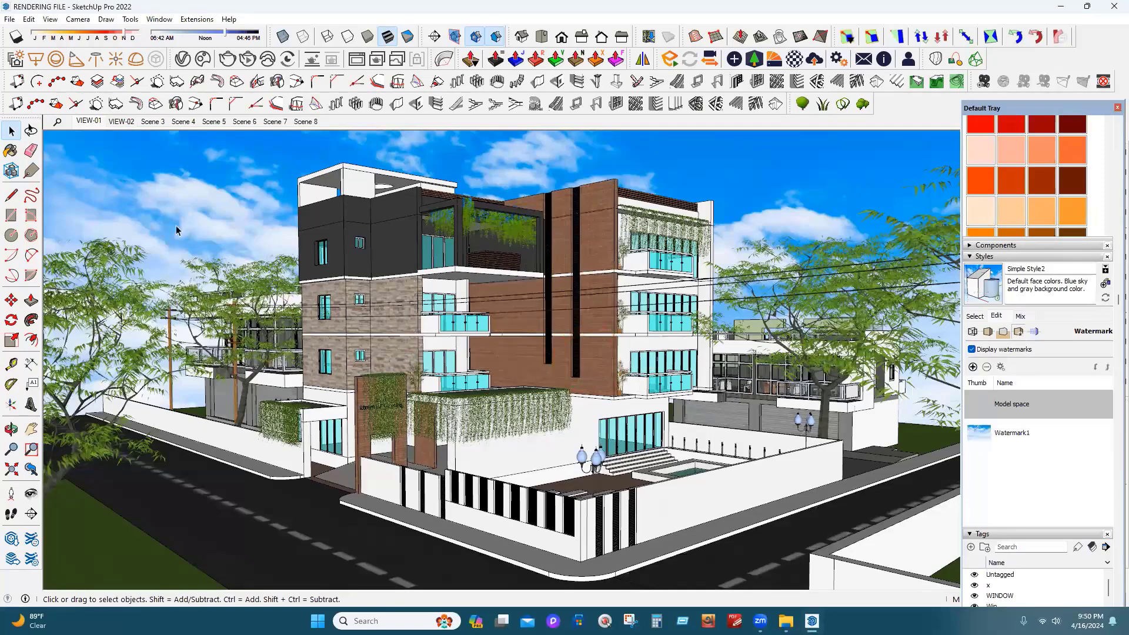
pyautogui.click(118, 123)
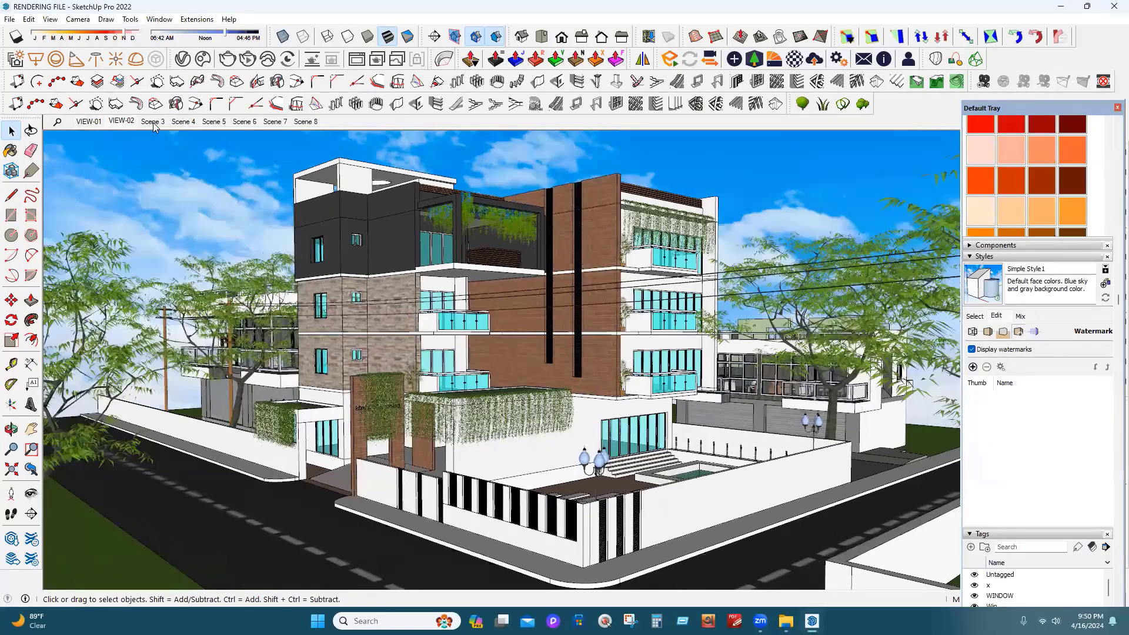
pyautogui.click(153, 125)
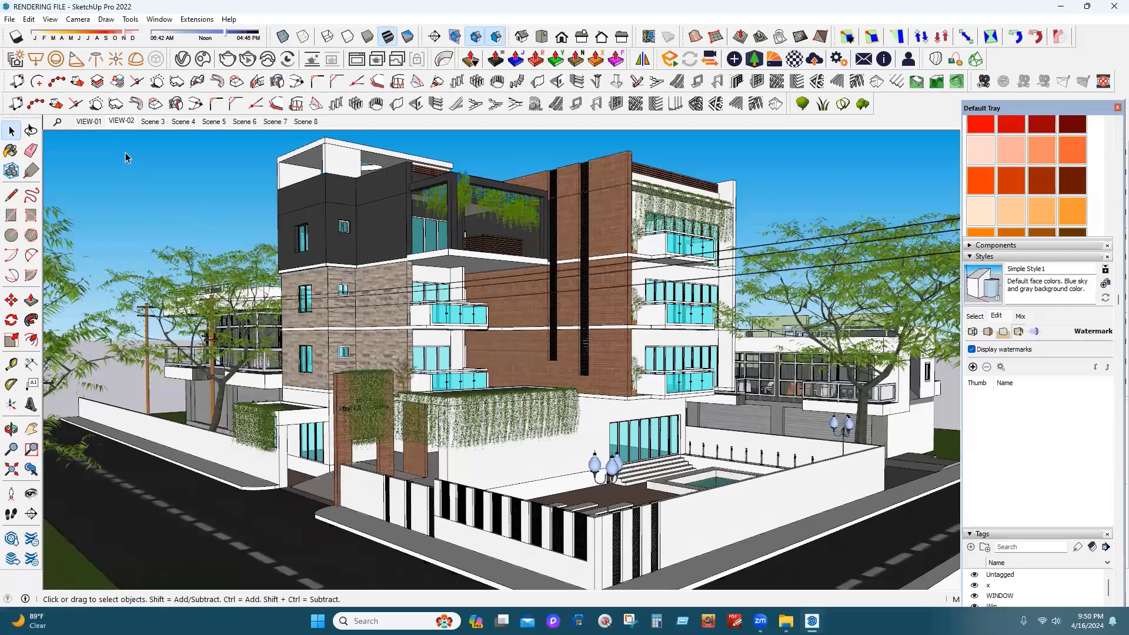
pyautogui.click(86, 124)
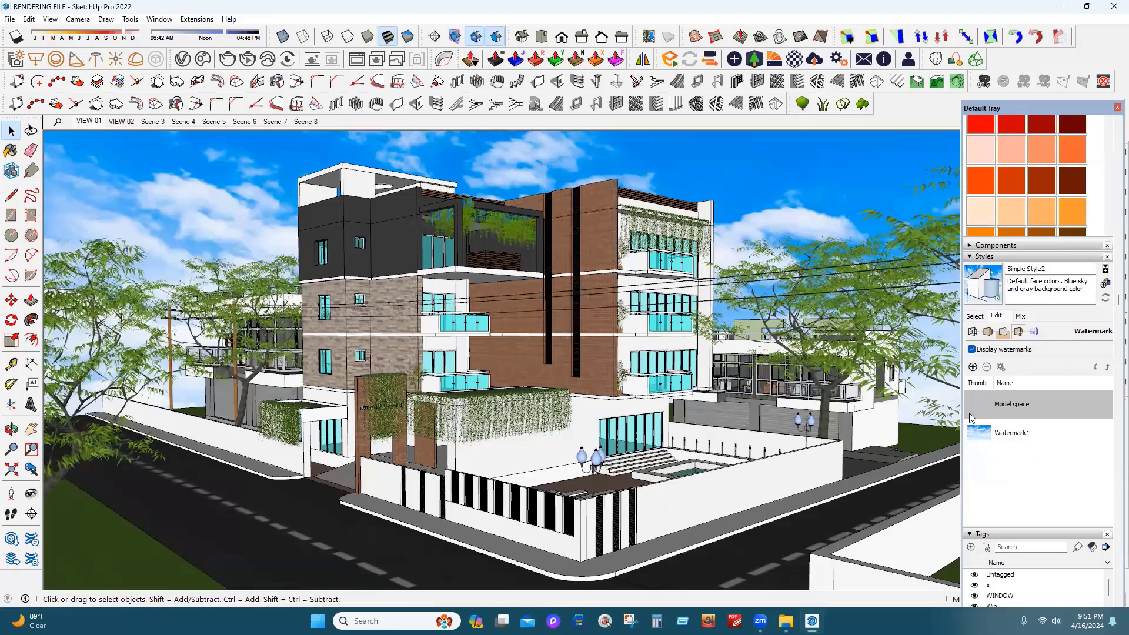
# Remove the sky watermark from the style and update the VIEW-01 scene, saving the style changes as a new style
pyautogui.click(978, 438)
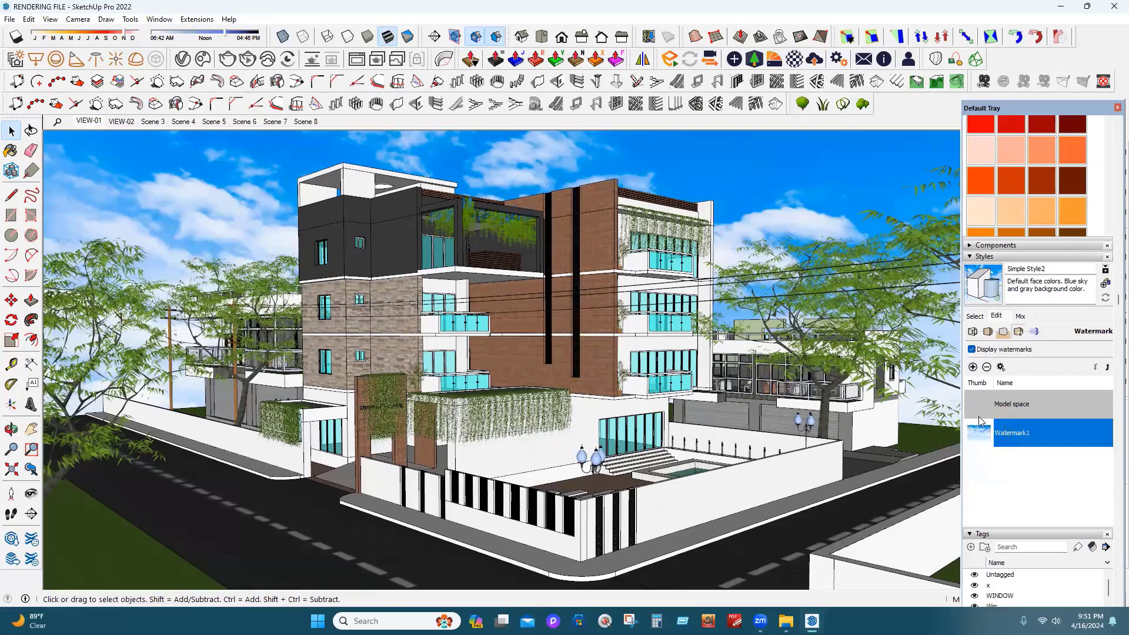
pyautogui.click(987, 368)
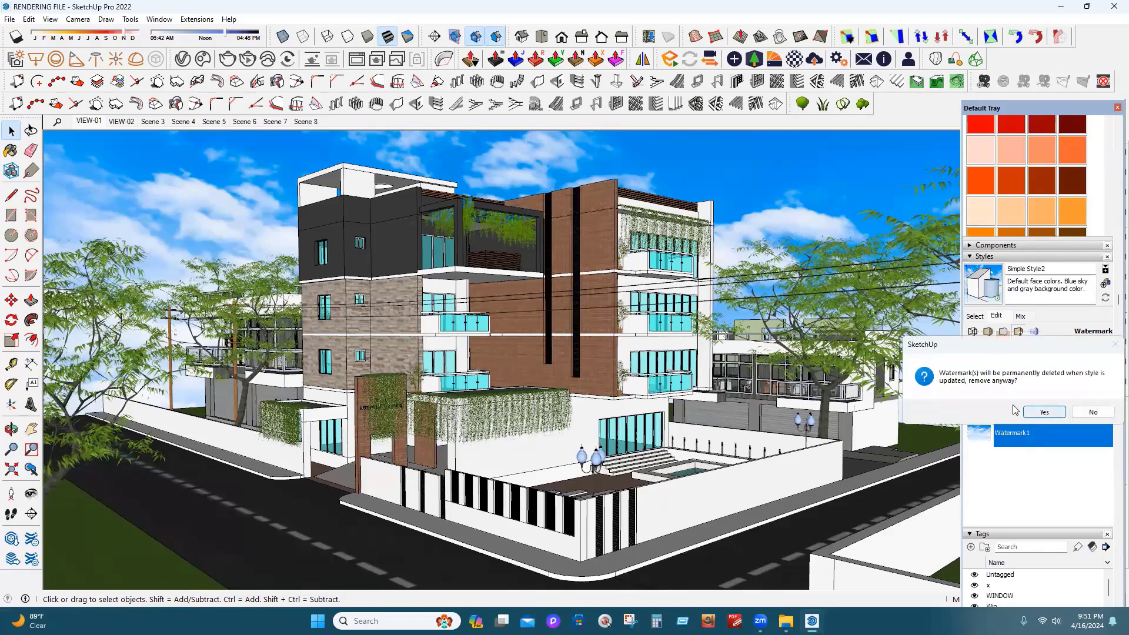
pyautogui.click(1038, 412)
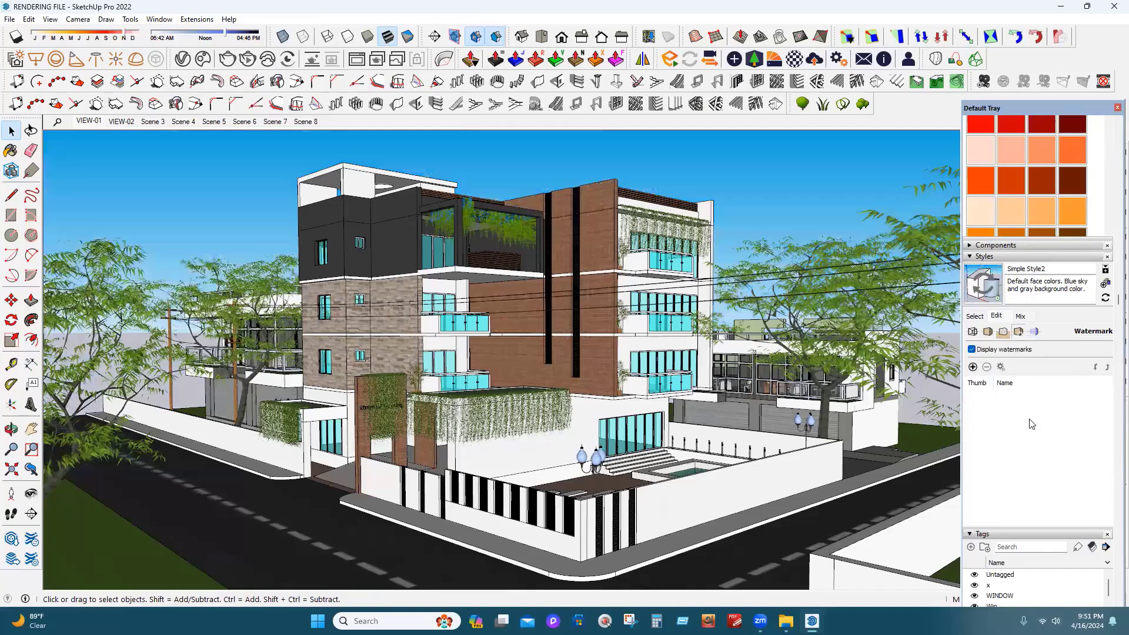
pyautogui.rightClick(95, 122)
pyautogui.click(151, 176)
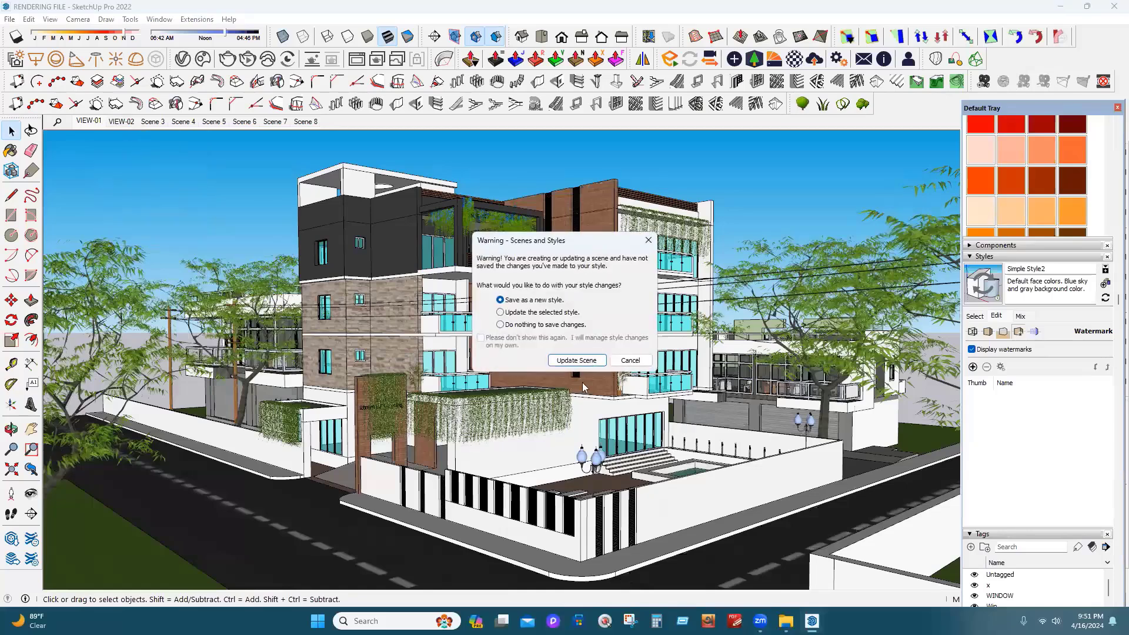
pyautogui.click(577, 361)
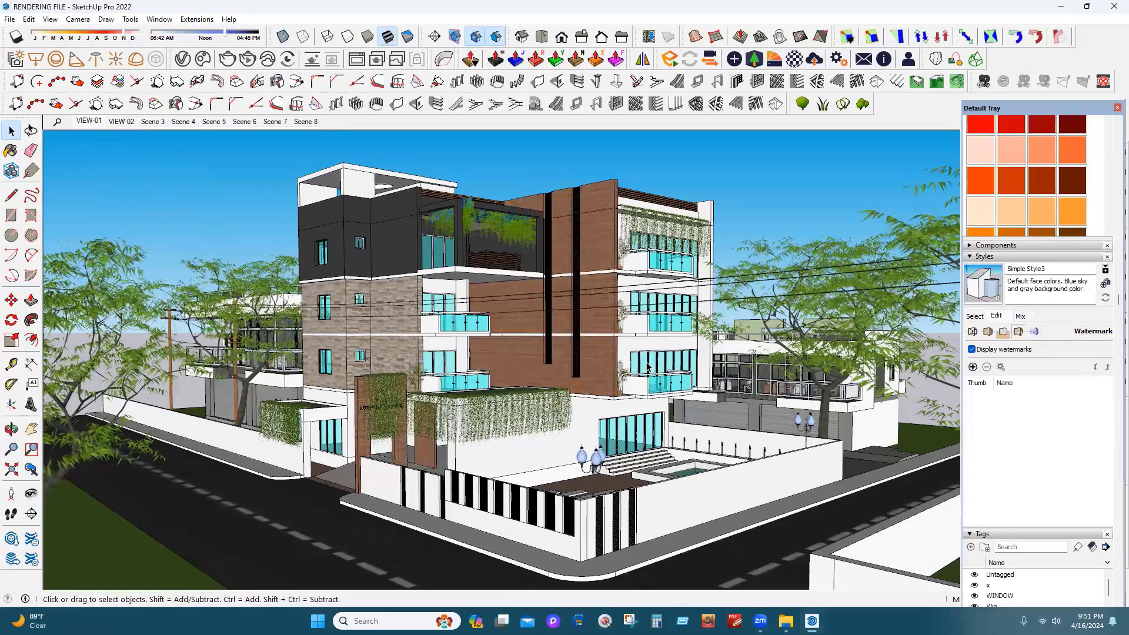
# Save the model file and close the Default Tray
pyautogui.hotkey('ctrl', 's')
pyautogui.click(1117, 108)
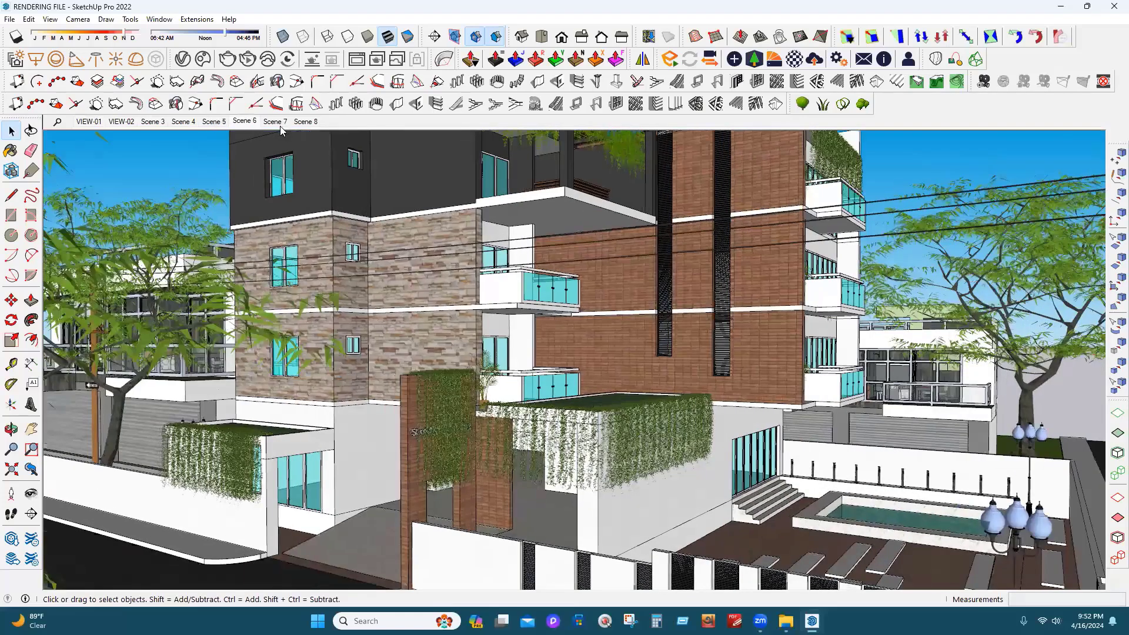
# Turn on shadows in the VIEW-01 scene and move the shadow time to shortly before noon
pyautogui.click(214, 121)
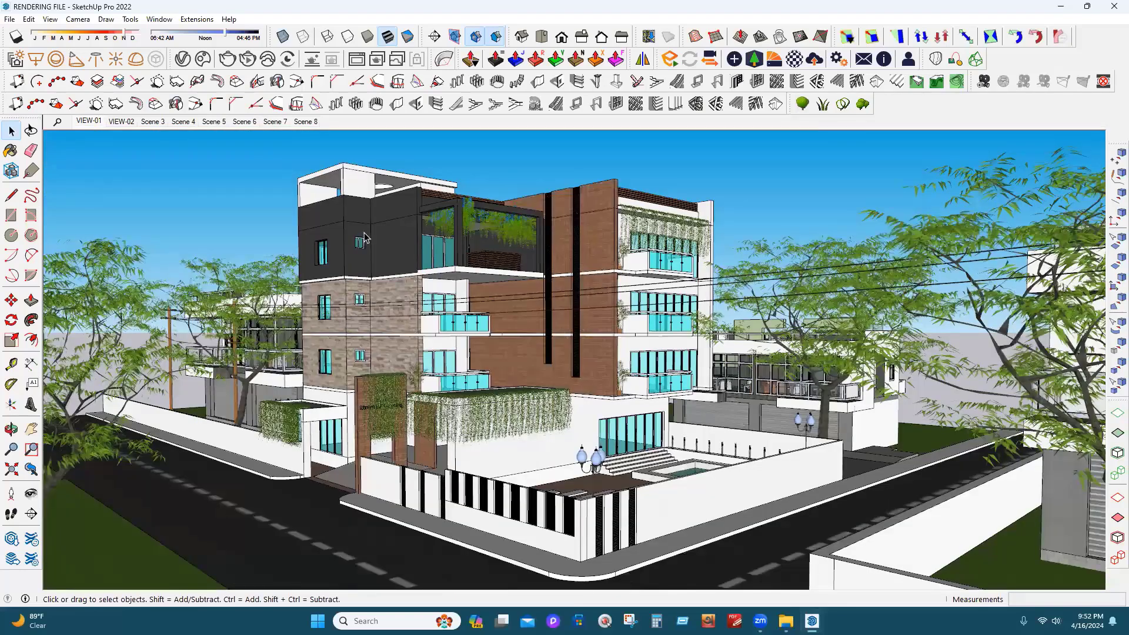
pyautogui.click(15, 37)
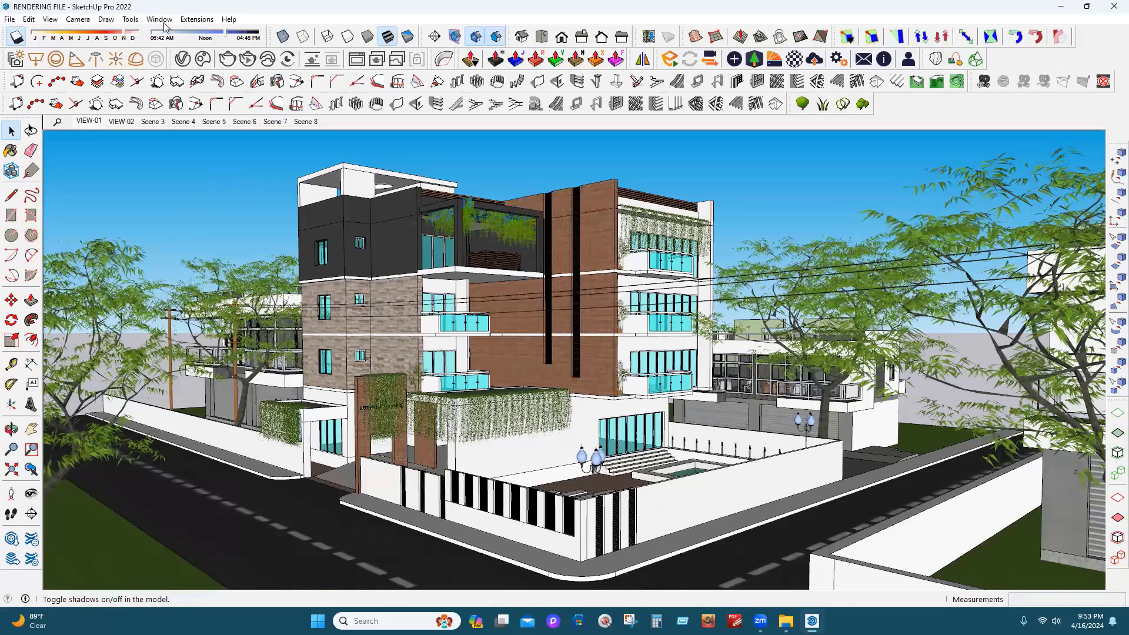
pyautogui.moveTo(226, 37); pyautogui.dragTo(193, 35)
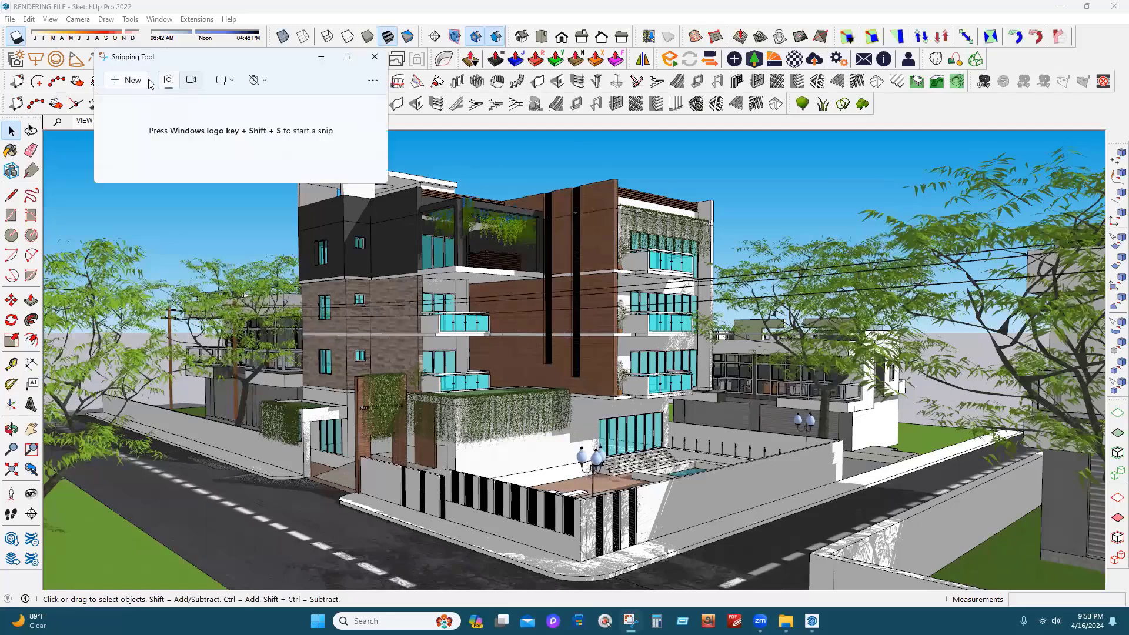
# Snip the shadow controls and mark the shadow toggle, date and time sliders, and start and end times in red pen
pyautogui.click(145, 81)
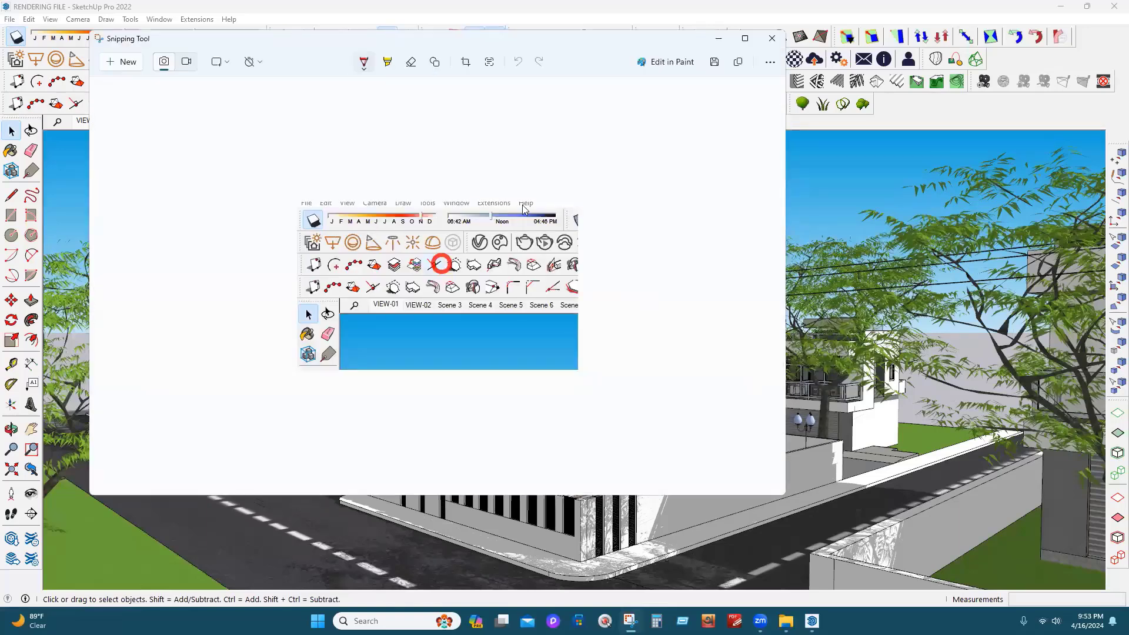
pyautogui.moveTo(296, 223); pyautogui.dragTo(565, 206)
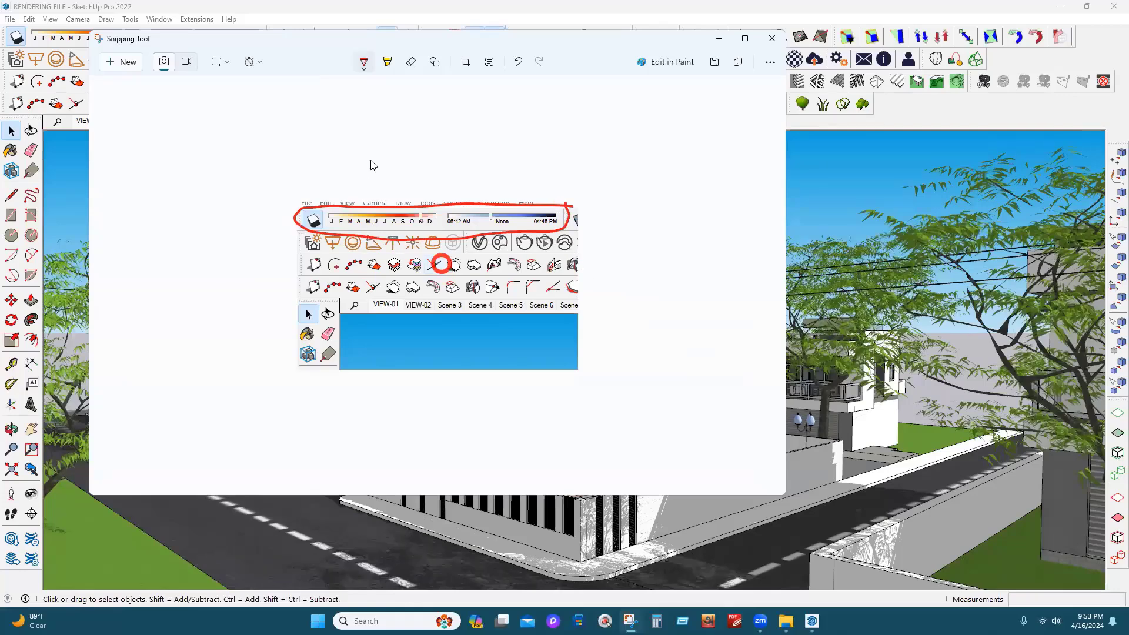
pyautogui.moveTo(282, 200); pyautogui.dragTo(372, 160)
pyautogui.moveTo(473, 228); pyautogui.dragTo(453, 227)
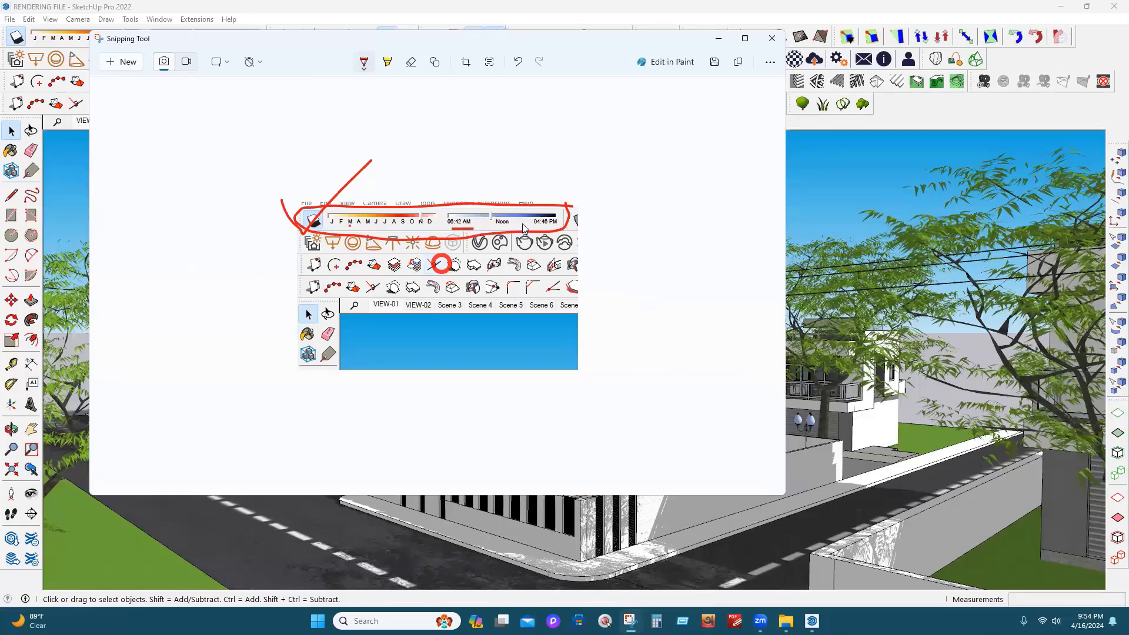
pyautogui.moveTo(522, 226); pyautogui.dragTo(545, 225)
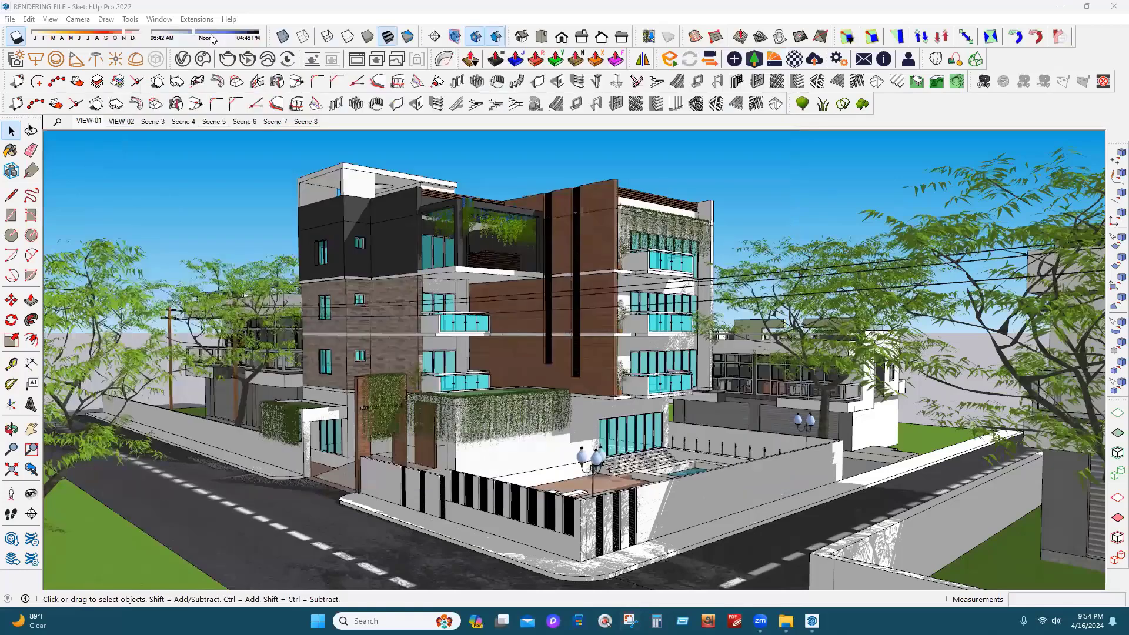
# Move the shadow time to the afternoon and circle the shadows in red on a new snip of the model view
pyautogui.click(211, 34)
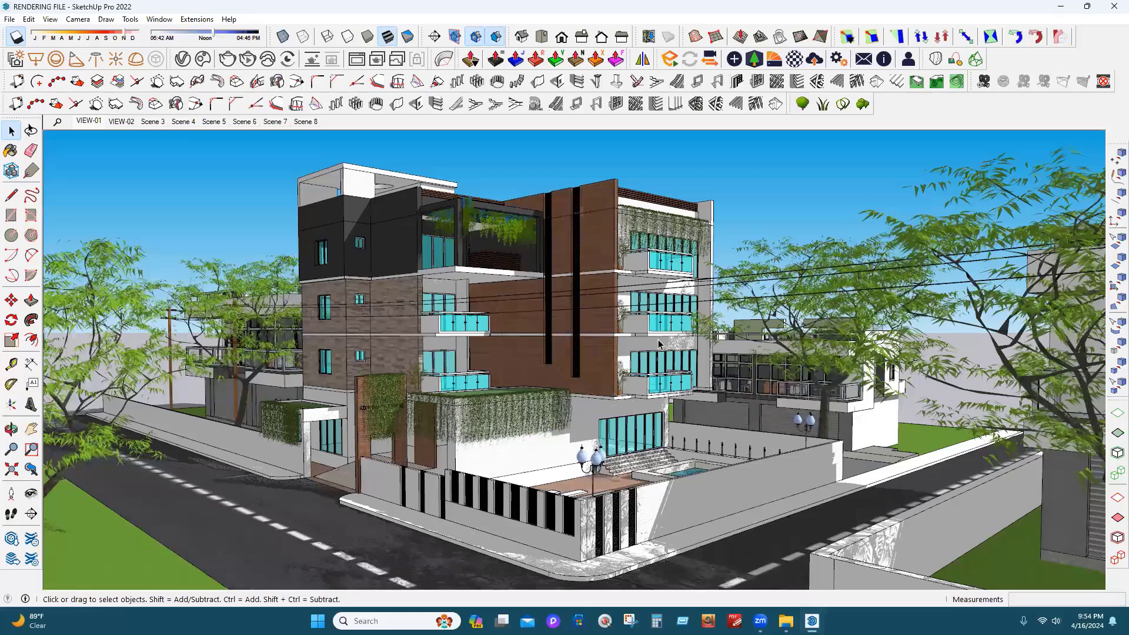
pyautogui.click(631, 621)
pyautogui.click(120, 47)
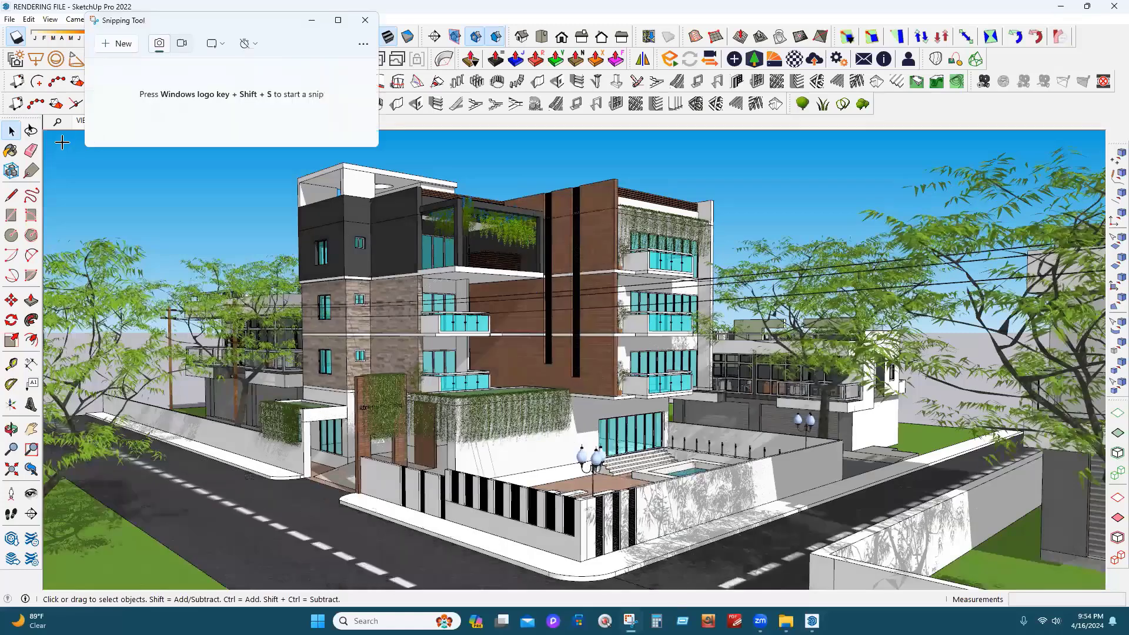
pyautogui.moveTo(44, 131); pyautogui.dragTo(1098, 582)
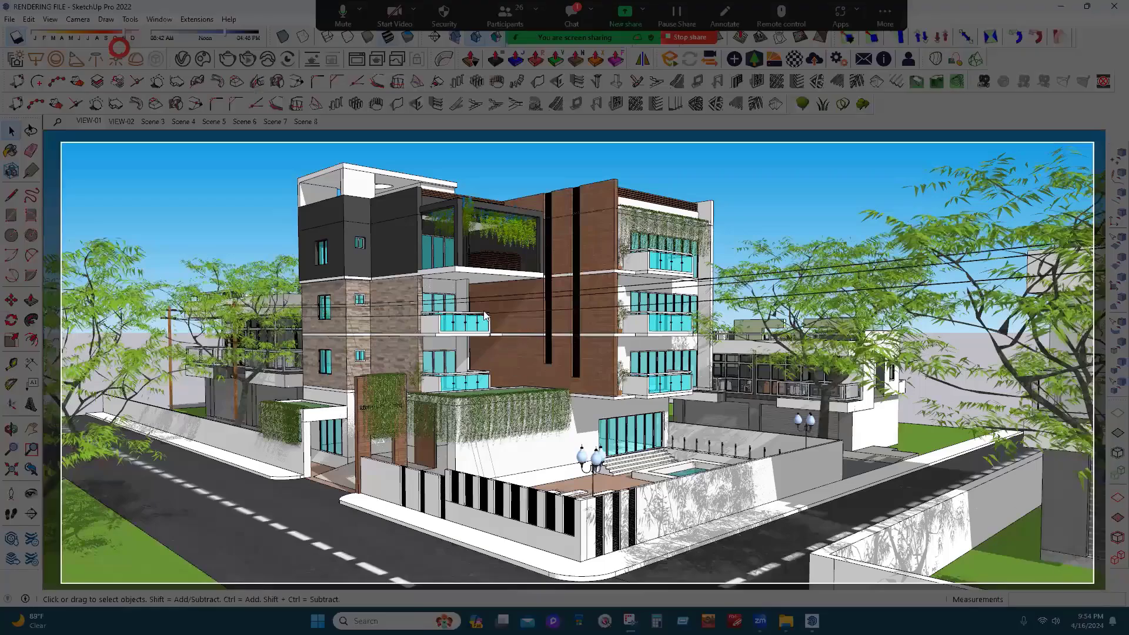
pyautogui.moveTo(127, 381)
pyautogui.mouseDown()
pyautogui.moveTo(167, 345)
pyautogui.moveTo(100, 334)
pyautogui.mouseUp()
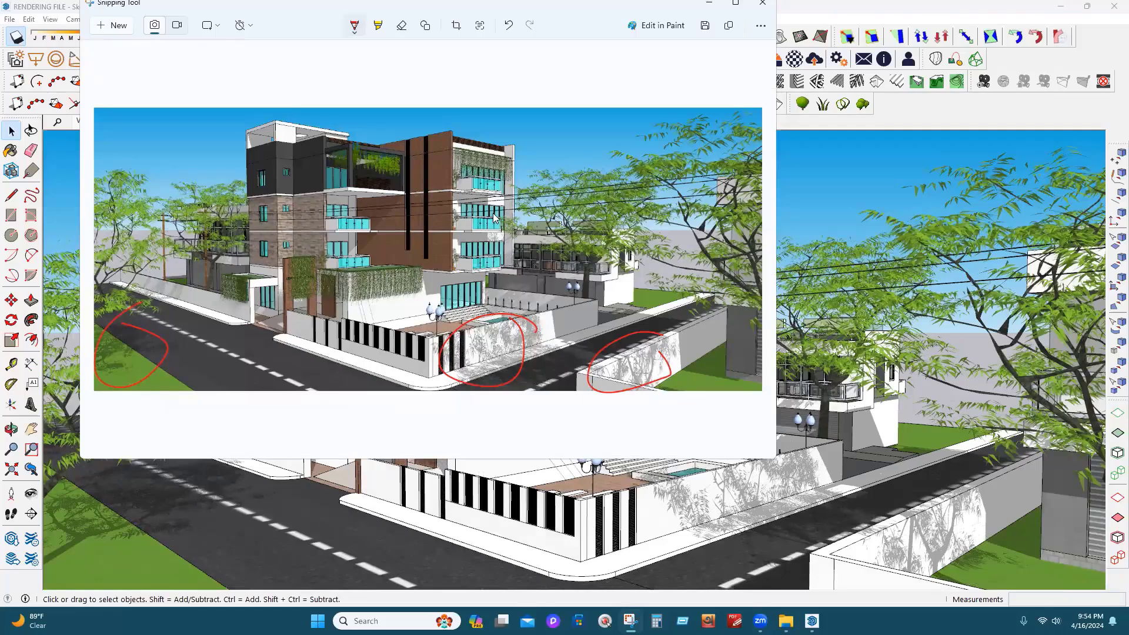
pyautogui.moveTo(487, 218); pyautogui.dragTo(484, 239)
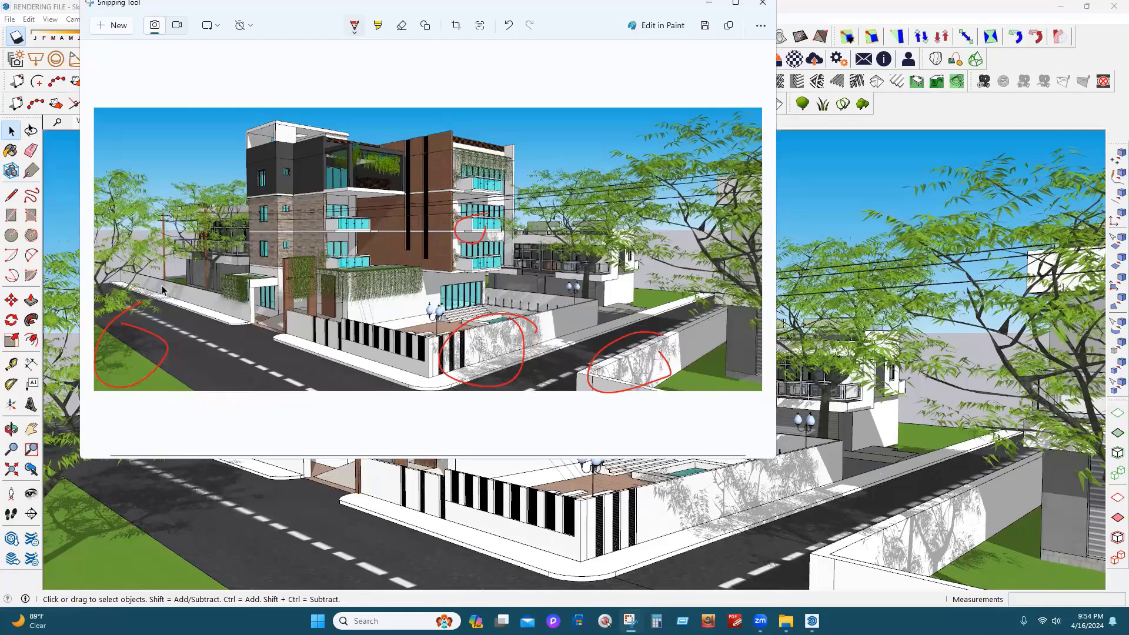
pyautogui.hotkey('alt', 'Tab')
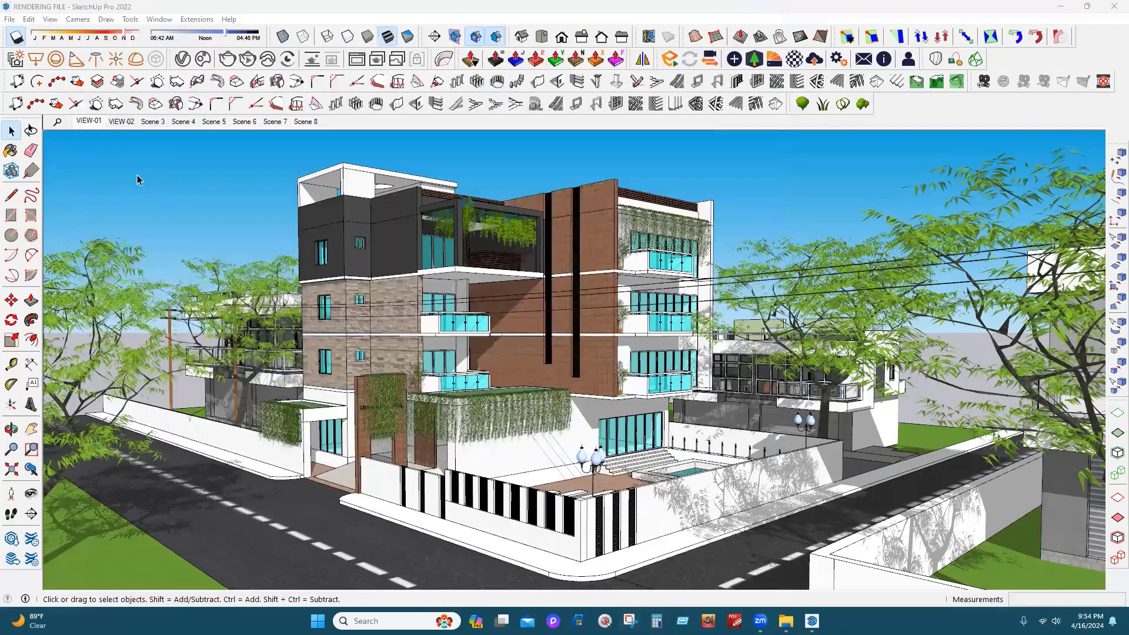
# Try to rename the VIEW-01 scene and switch to the VIEW-02 scene
pyautogui.rightClick(89, 121)
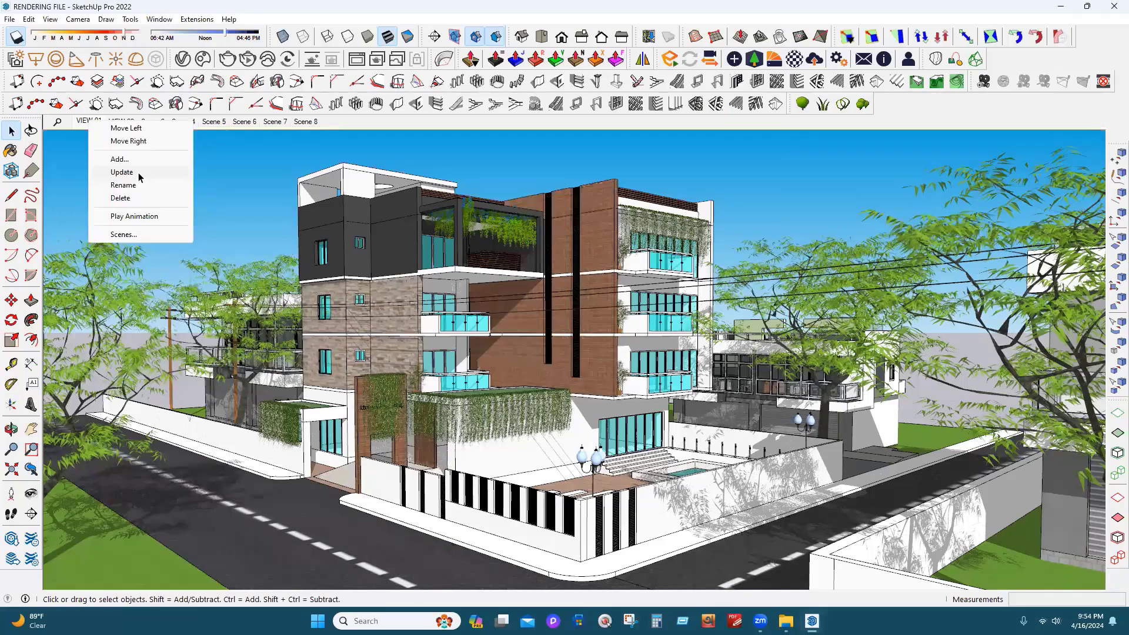
pyautogui.click(139, 185)
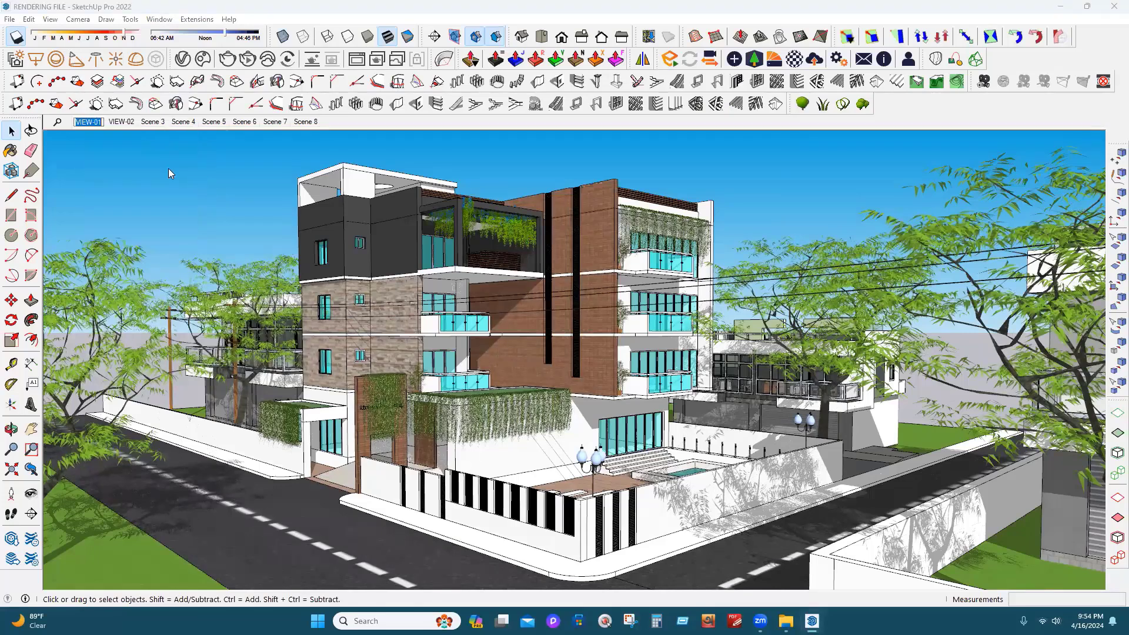
pyautogui.press('BackSpace')
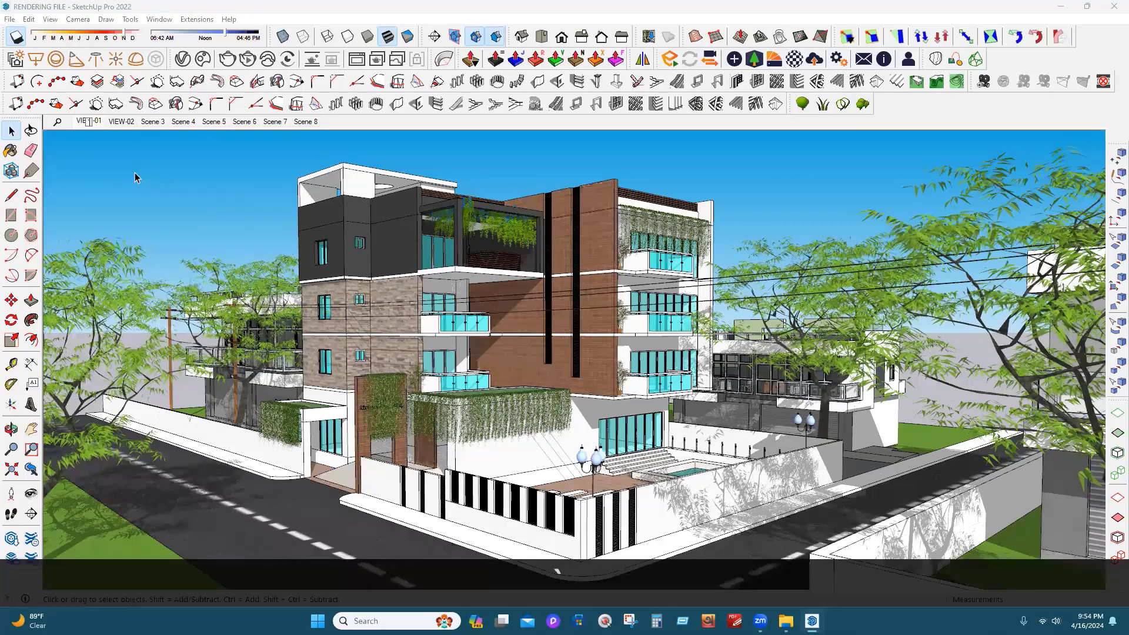
pyautogui.click(126, 122)
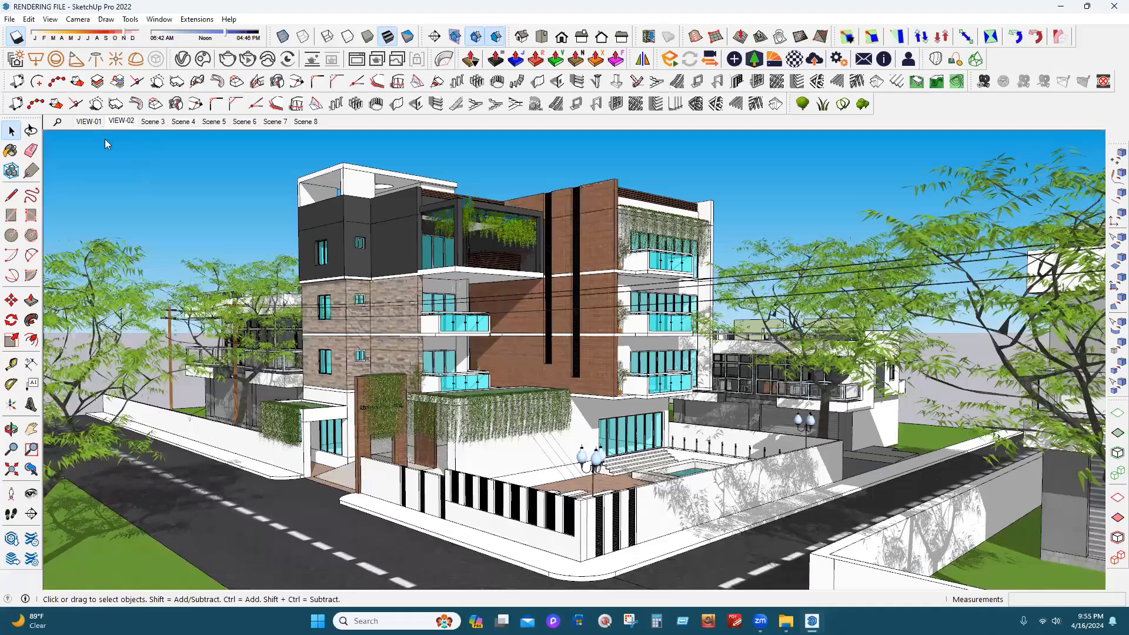
pyautogui.press('pageup')
# Bring up the V-Ray Asset Editor, expand its material library section and close the editor
pyautogui.click(182, 58)
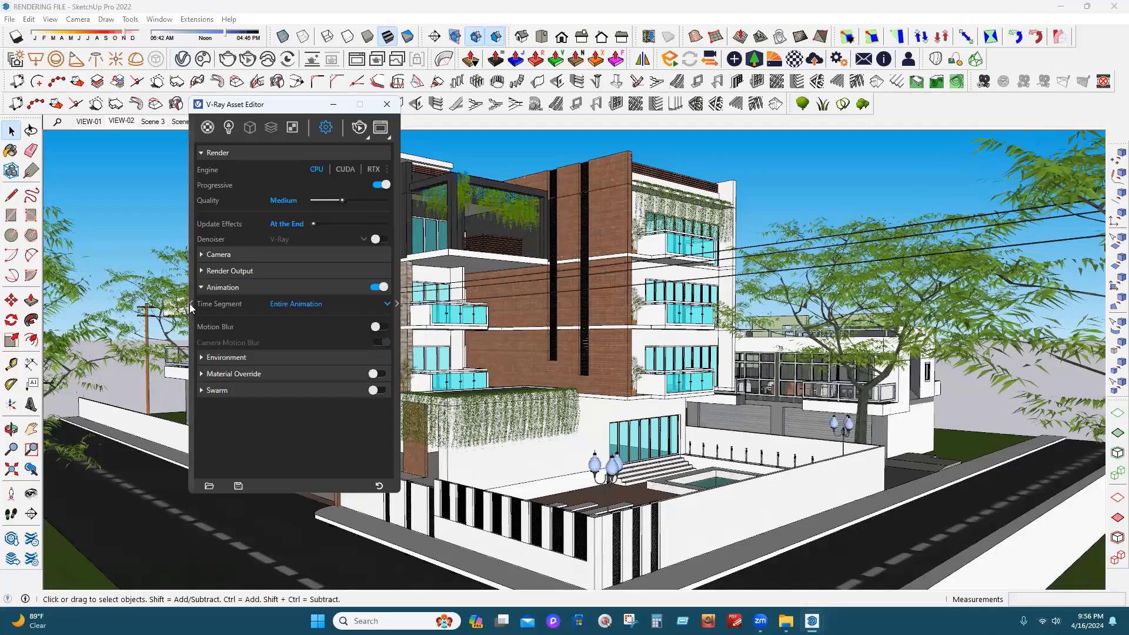
pyautogui.click(190, 304)
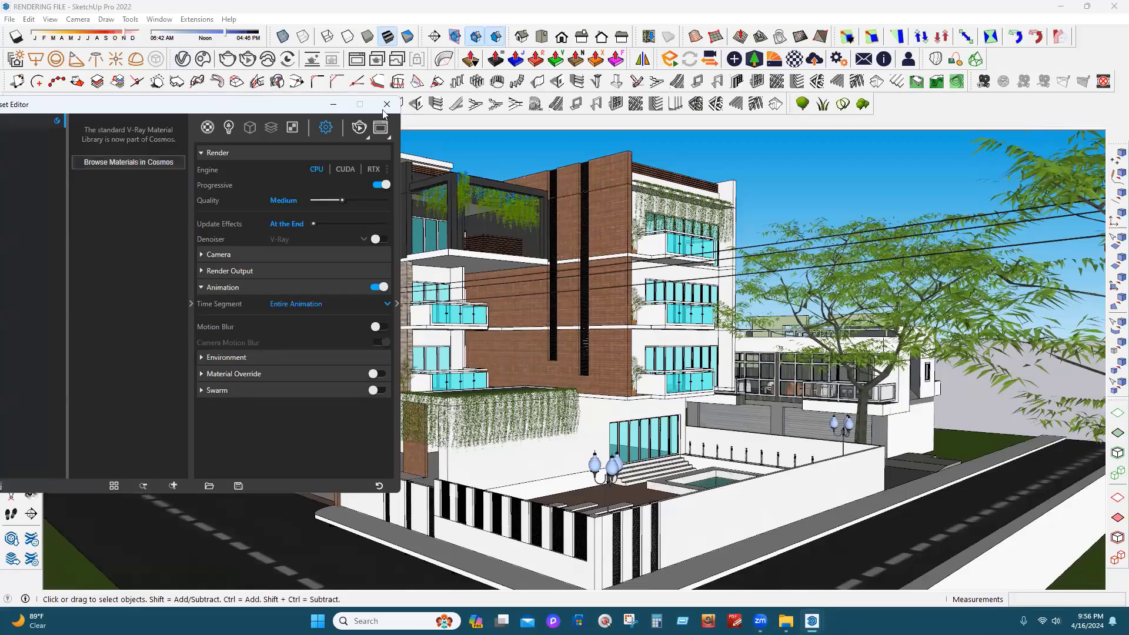
pyautogui.click(263, 65)
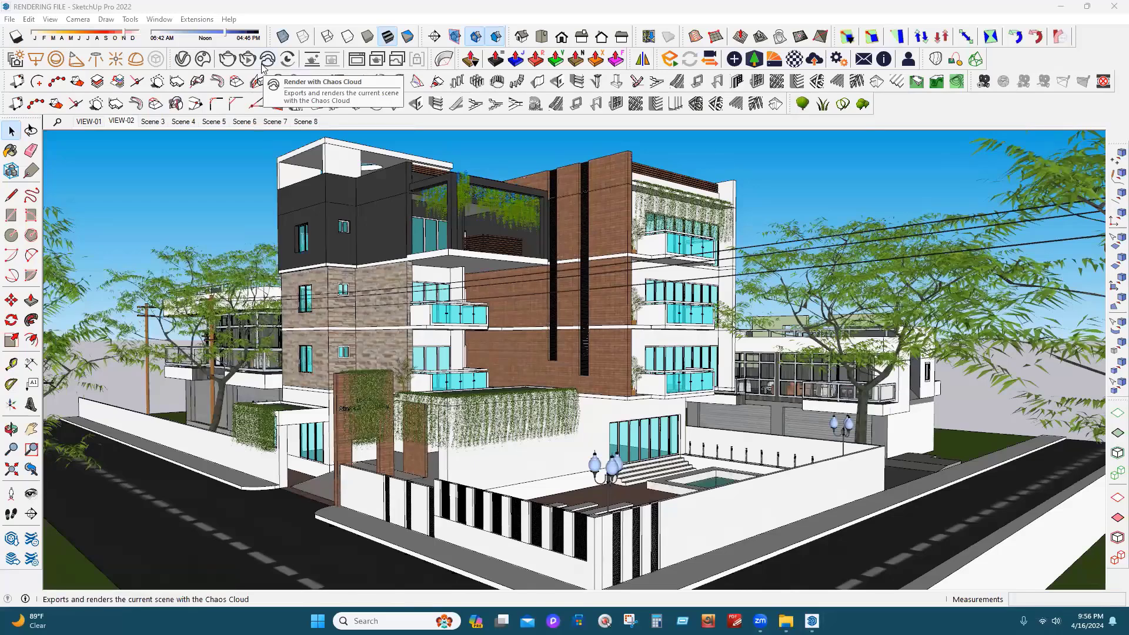
# Download the standing man in a blue jacket from Chaos Cosmos and place him on the sidewalk by the entrance gate
pyautogui.click(204, 60)
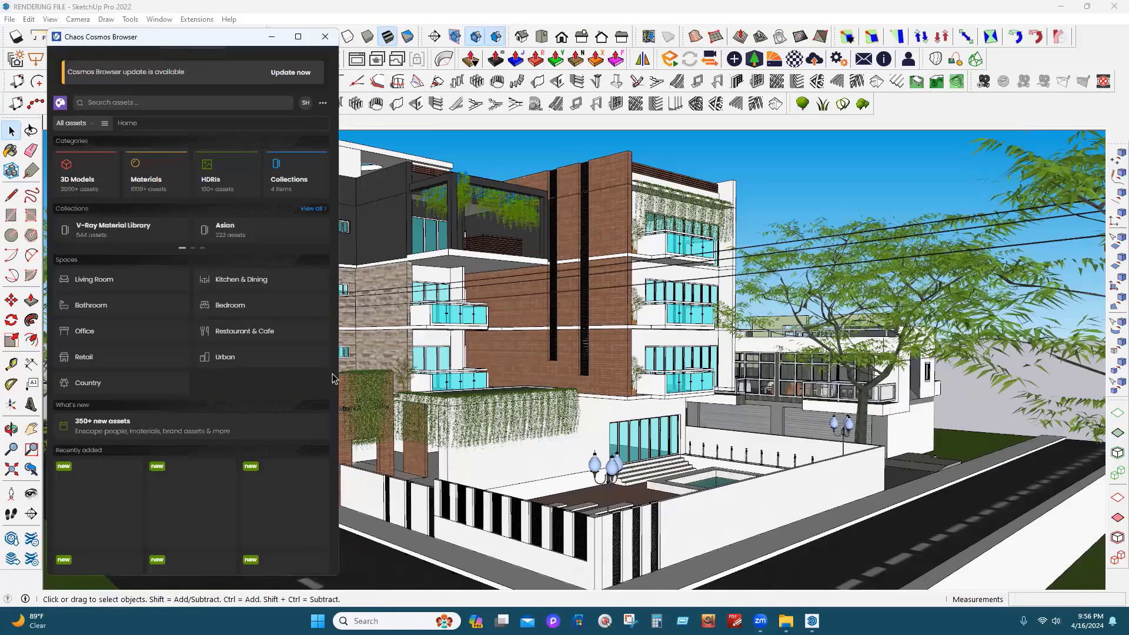
pyautogui.scroll(-2, 190, 389)
pyautogui.scroll(-5, 190, 389)
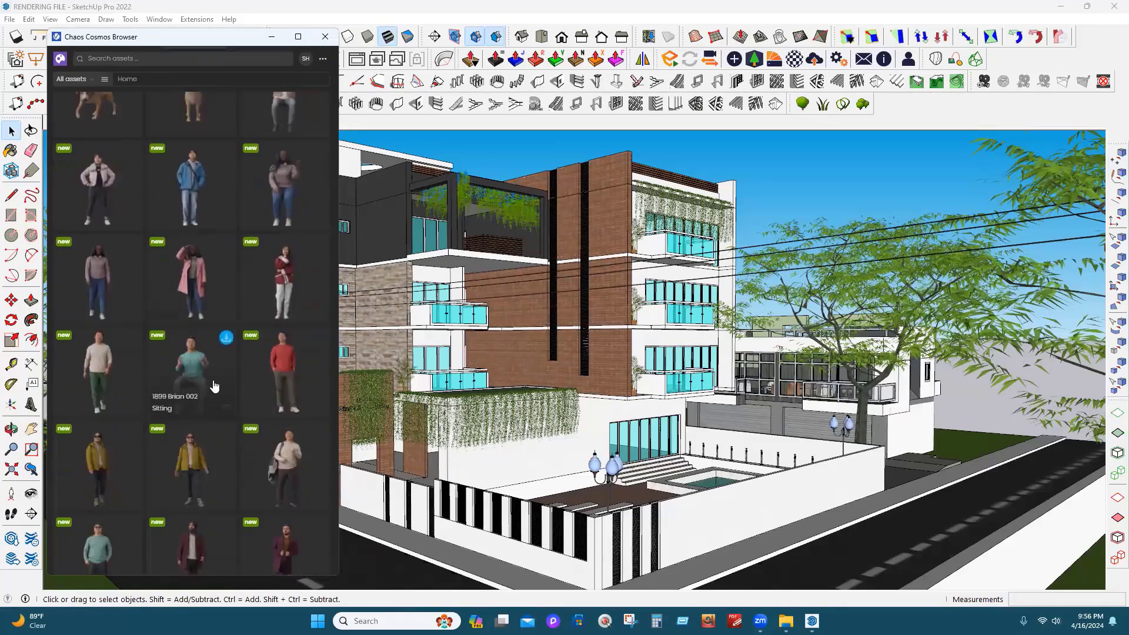
pyautogui.scroll(2, 203, 334)
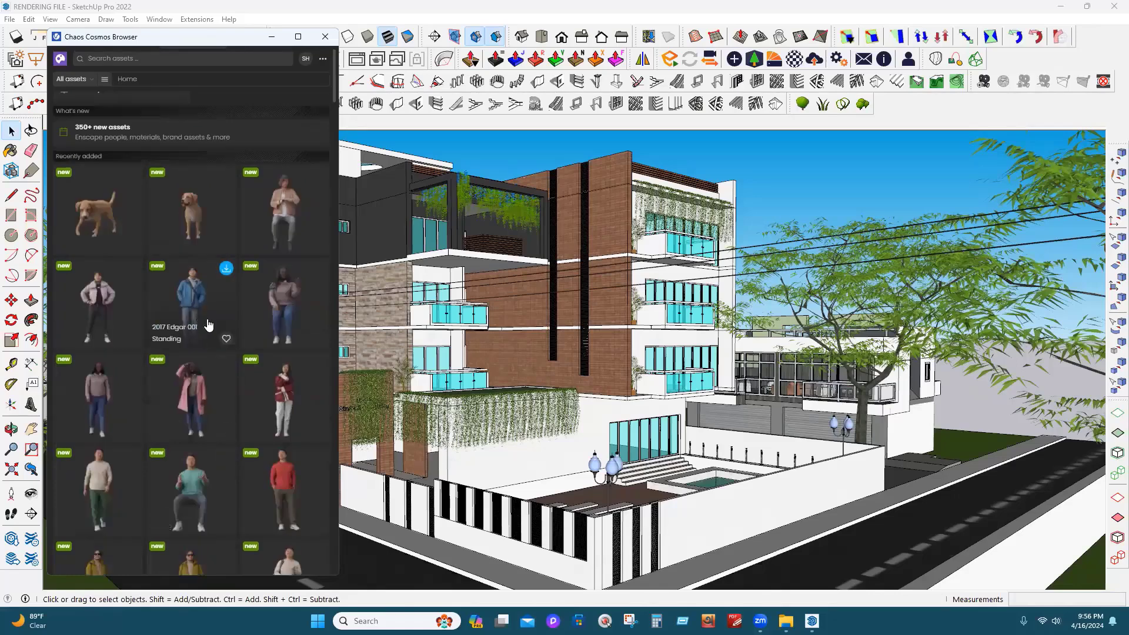
pyautogui.click(192, 300)
pyautogui.click(194, 383)
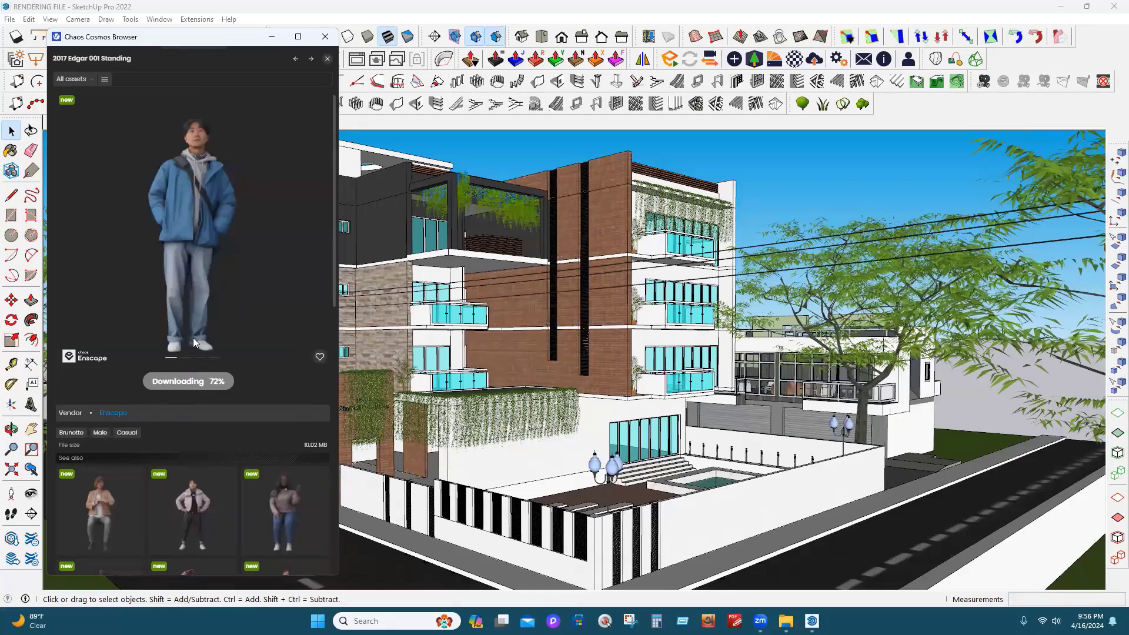
pyautogui.click(177, 383)
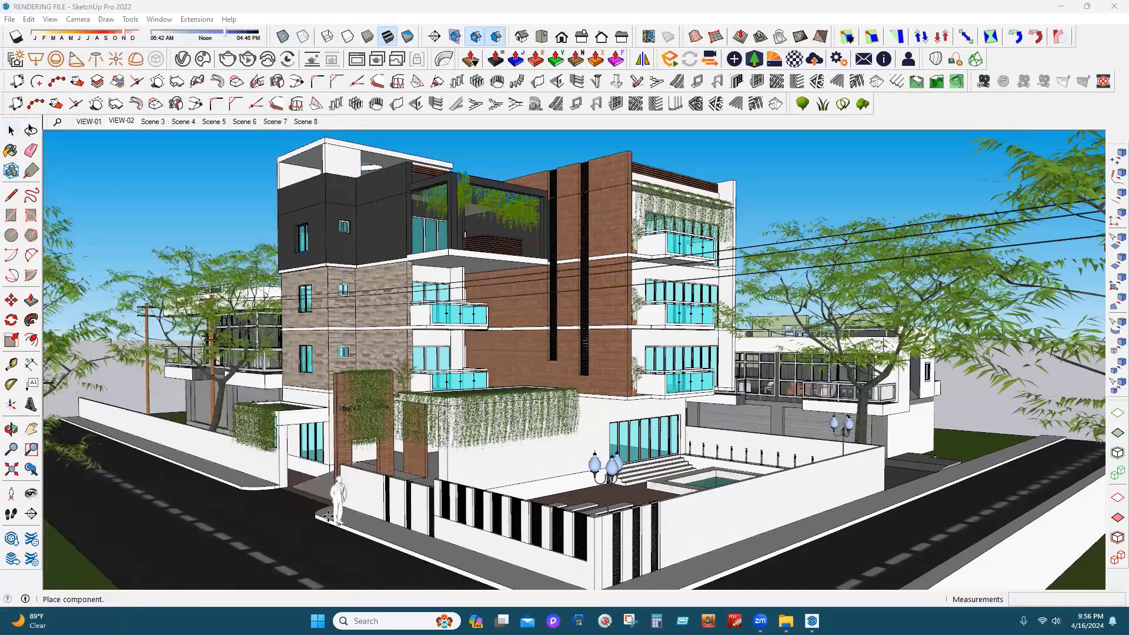
pyautogui.click(320, 519)
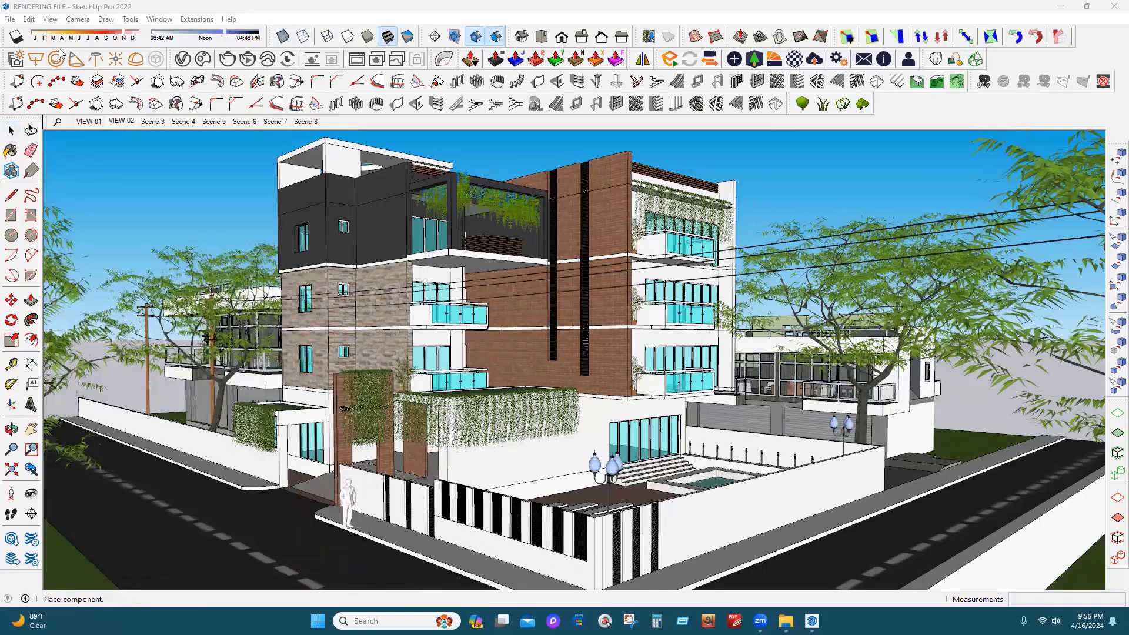
pyautogui.click(11, 130)
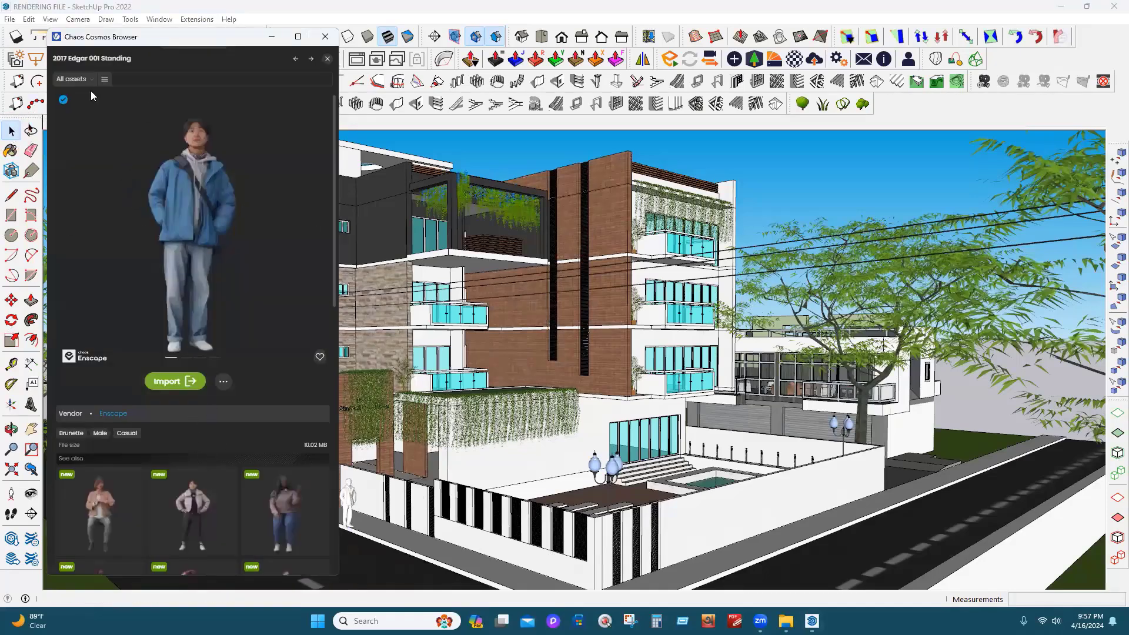
# Limit the Chaos Cosmos assets to 3D Models, search for "tree" and browse the tree models
pyautogui.click(109, 80)
pyautogui.click(121, 115)
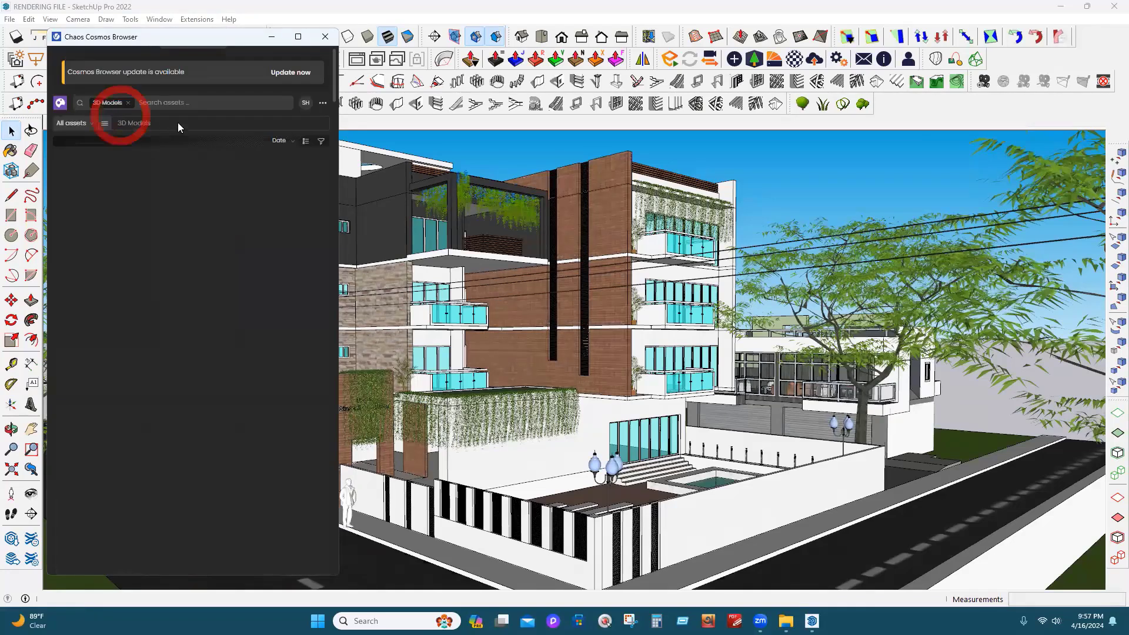
pyautogui.click(177, 103)
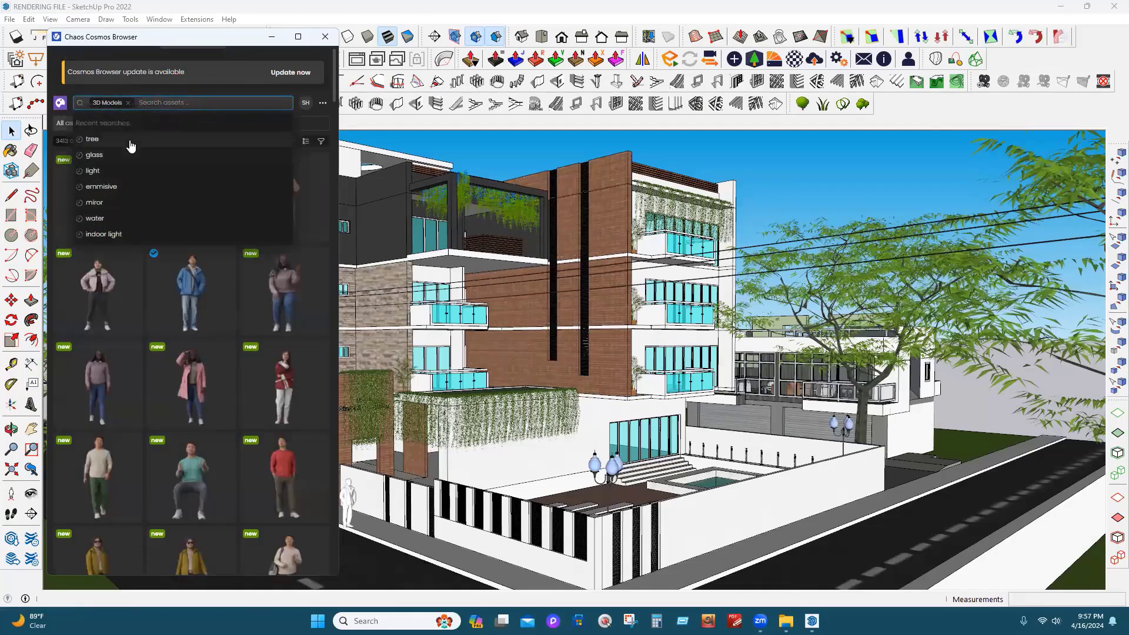
pyautogui.click(130, 141)
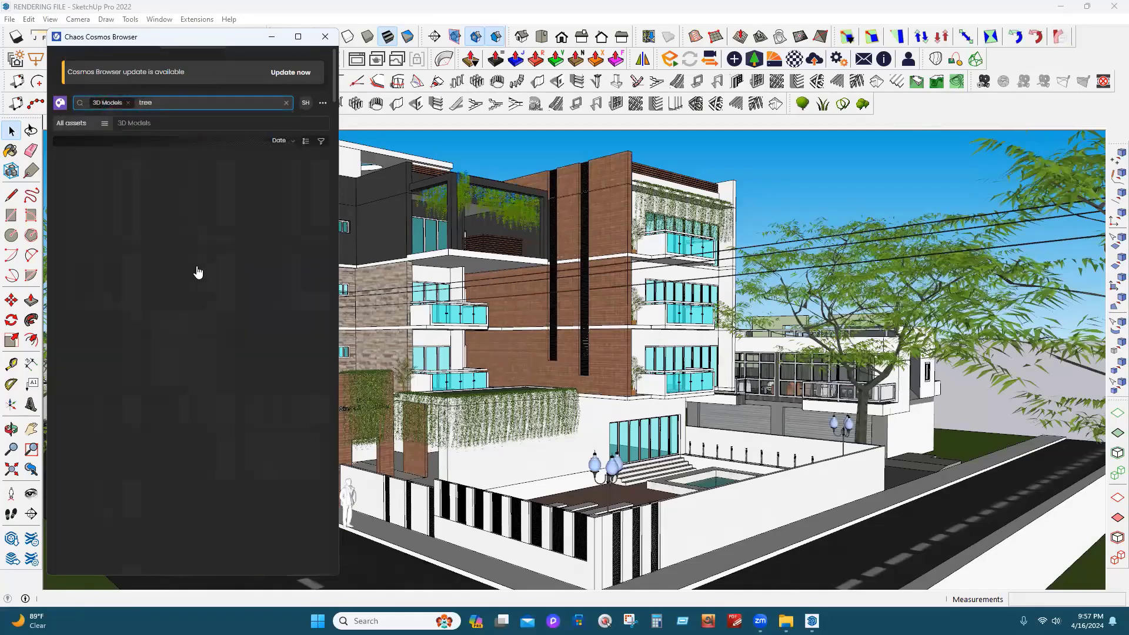
pyautogui.scroll(-3, 218, 429)
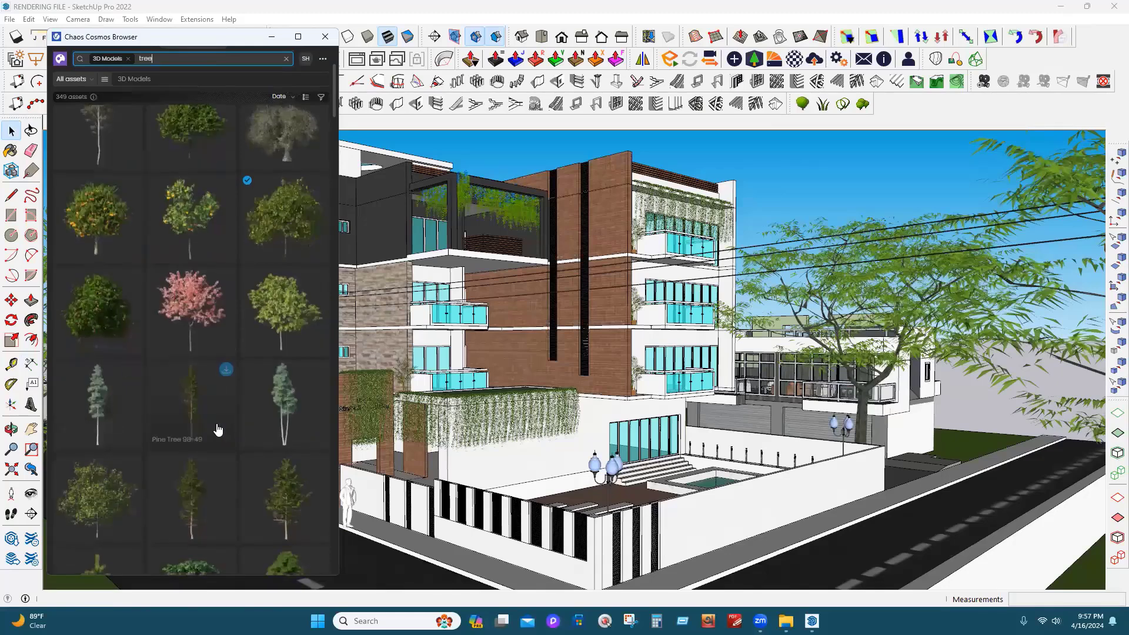
pyautogui.scroll(-1, 218, 429)
# Download the Peach Tree 95-46 model from Chaos Cosmos, import it and place it on the paved terrace beside the pool
pyautogui.click(284, 265)
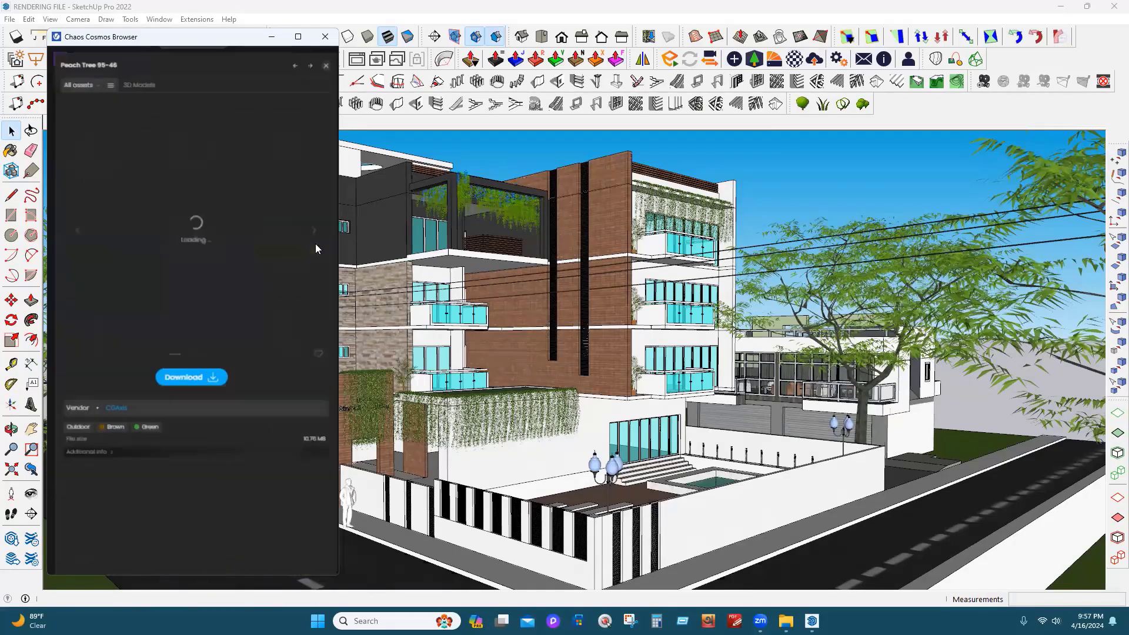
pyautogui.click(188, 384)
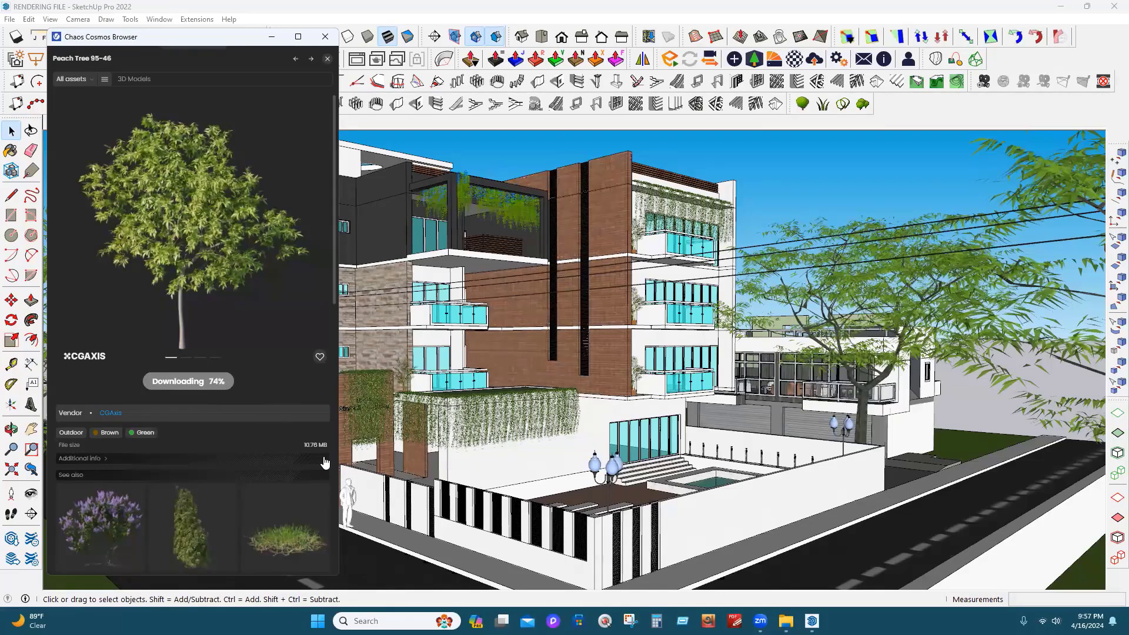
pyautogui.click(171, 381)
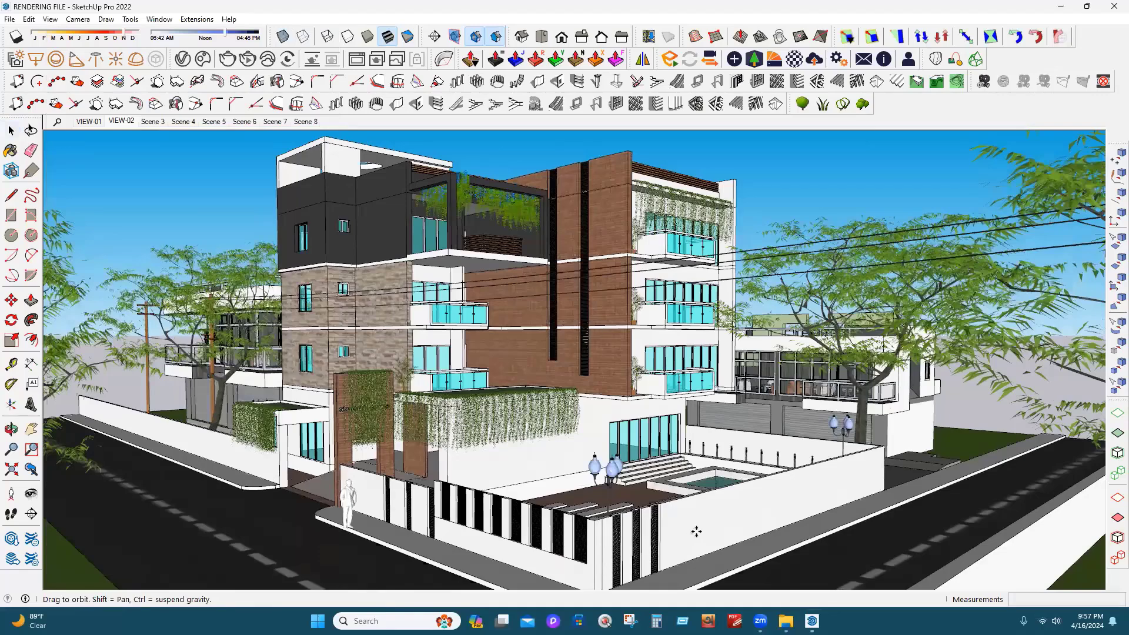
pyautogui.scroll(3, 735, 530)
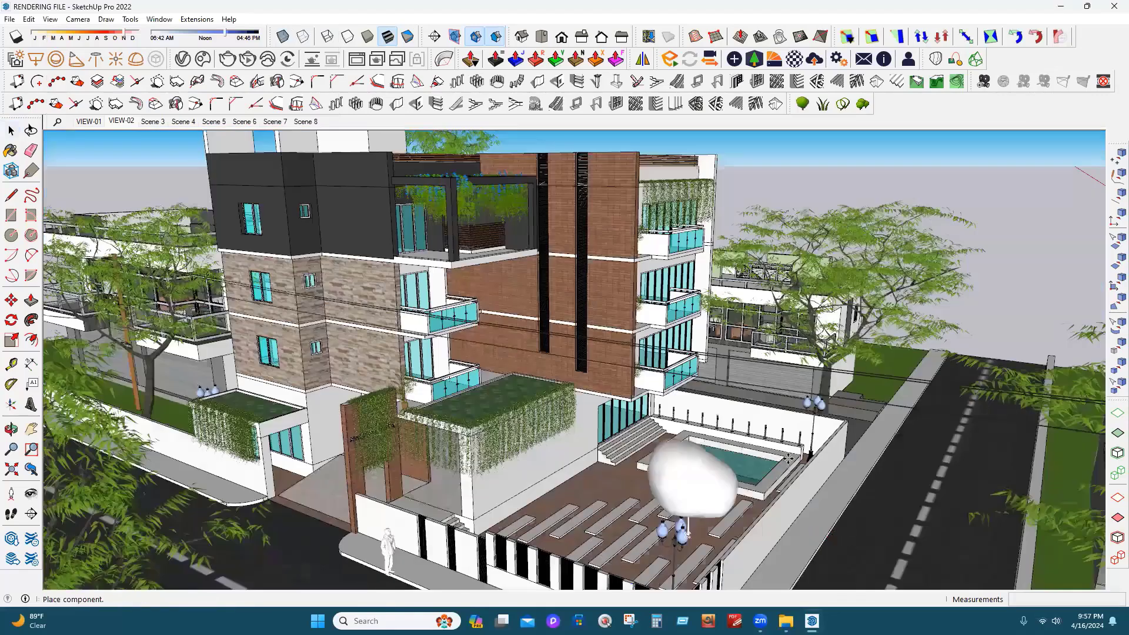
pyautogui.scroll(2, 782, 447)
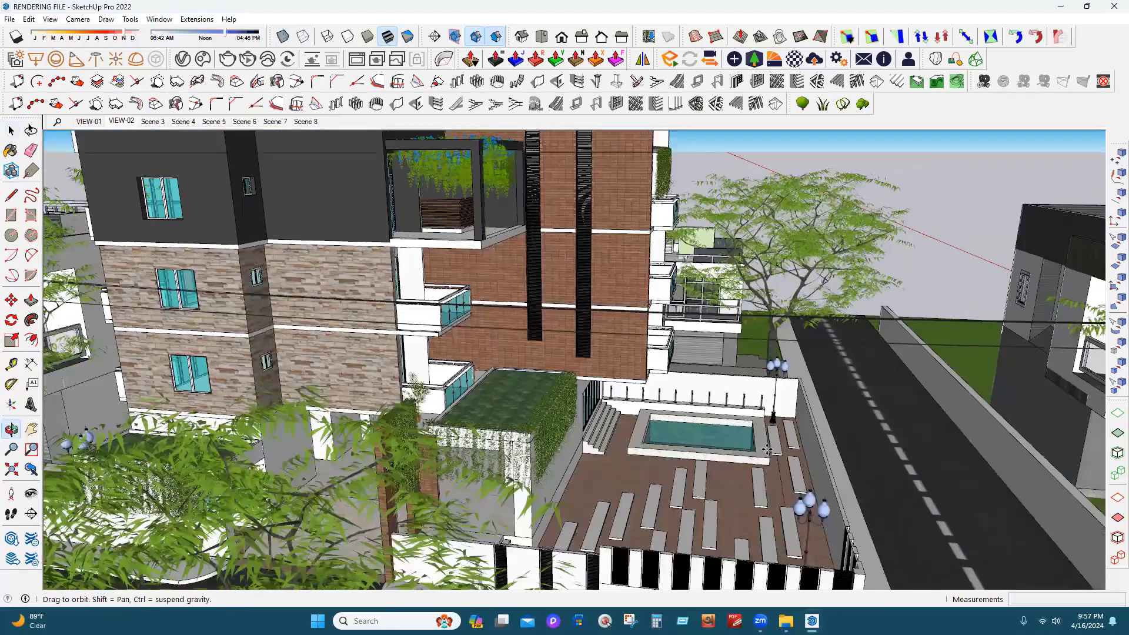
pyautogui.scroll(2, 647, 471)
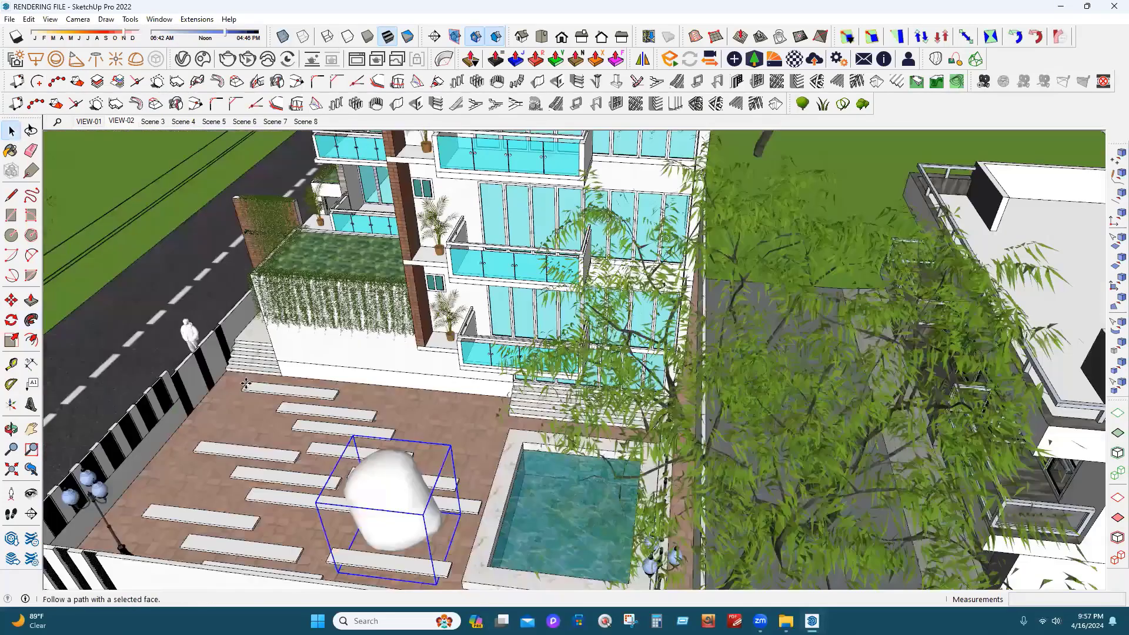
# Move the peach tree across the terrace to the corner between the striped boundary fence and the steps
pyautogui.press('m')
pyautogui.click(459, 547)
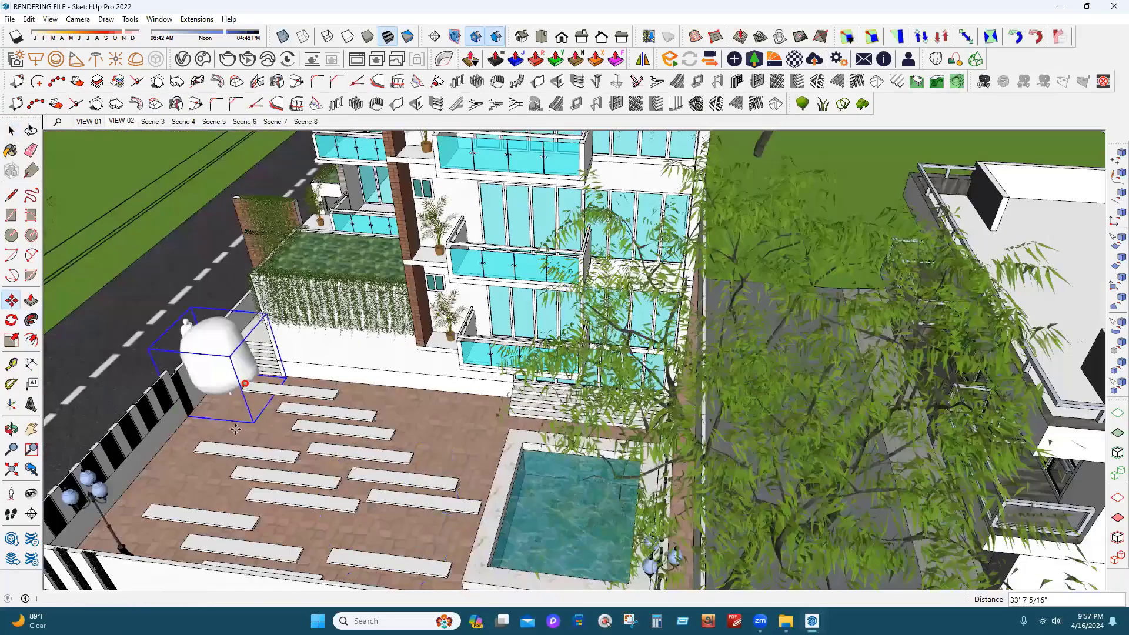
pyautogui.click(266, 416)
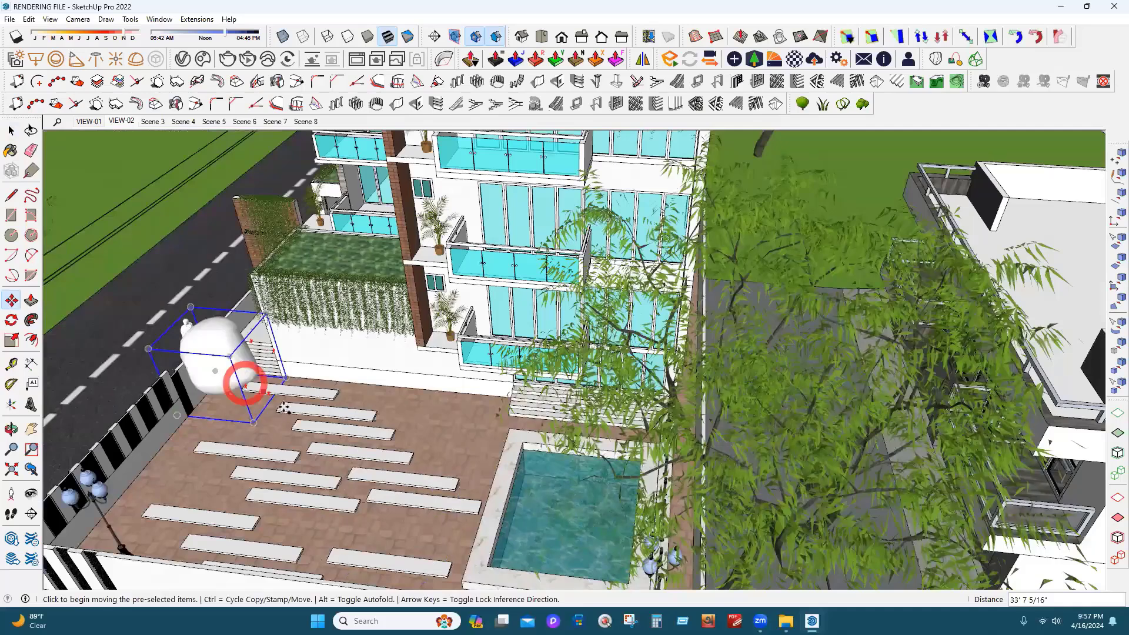
# Copy the peach tree along the striped fence towards the lamp post and repeat the copy as a 3x array
pyautogui.click(246, 462)
pyautogui.press('ctrl')
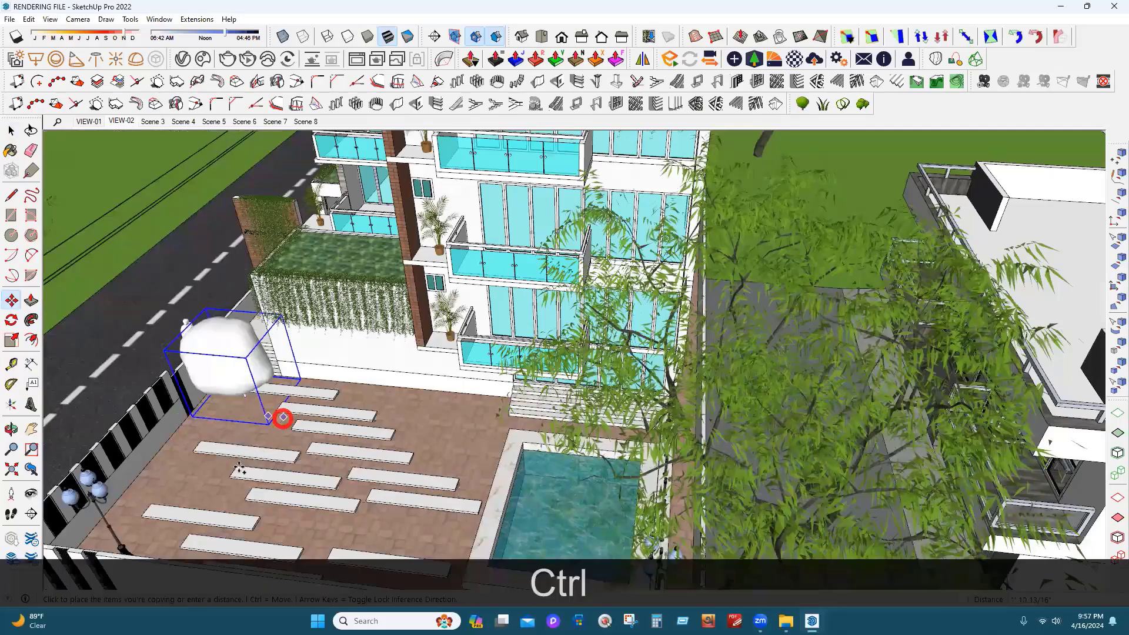
pyautogui.click(376, 456)
pyautogui.write('3x')
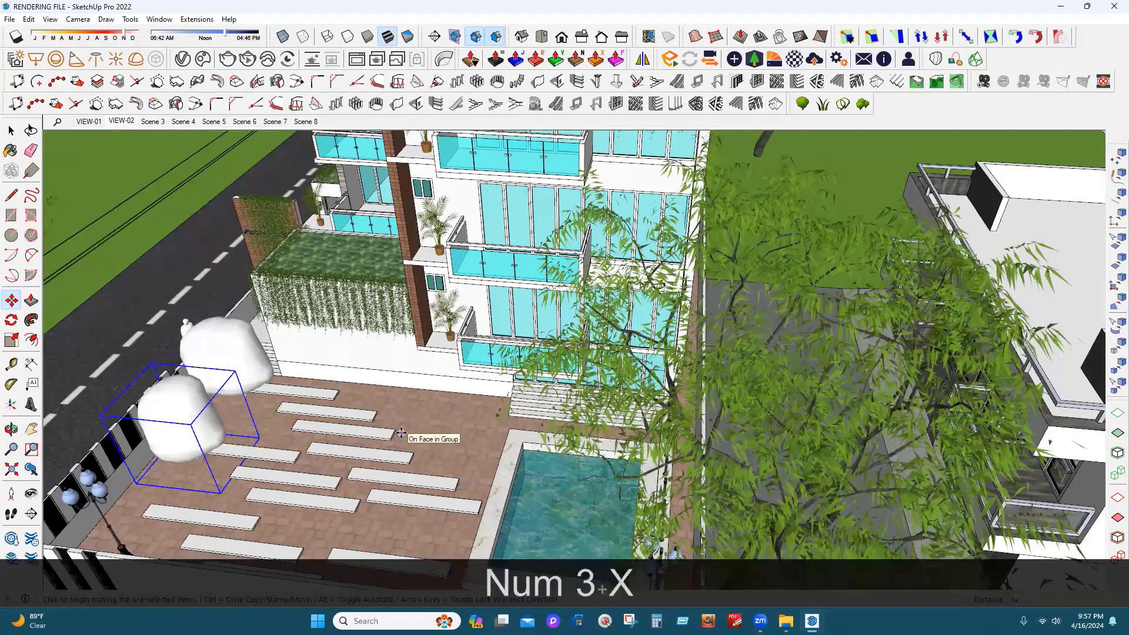
pyautogui.press('Return')
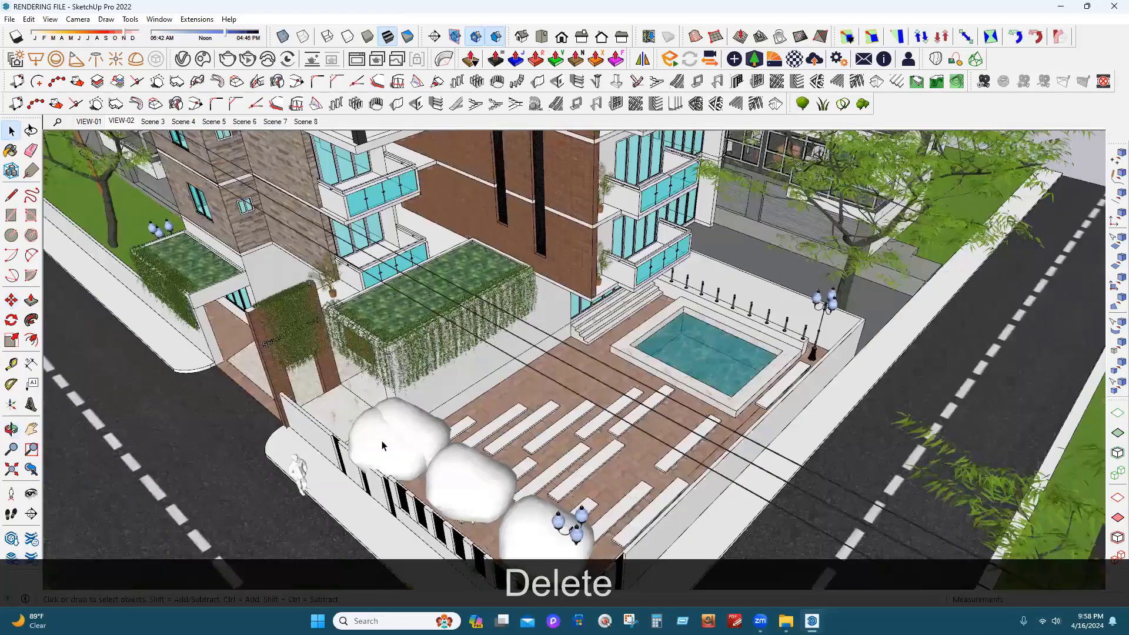
# Undo the last deletion and remove the surplus peach trees by the lamp post and the steps
pyautogui.hotkey('ctrl', 'z')
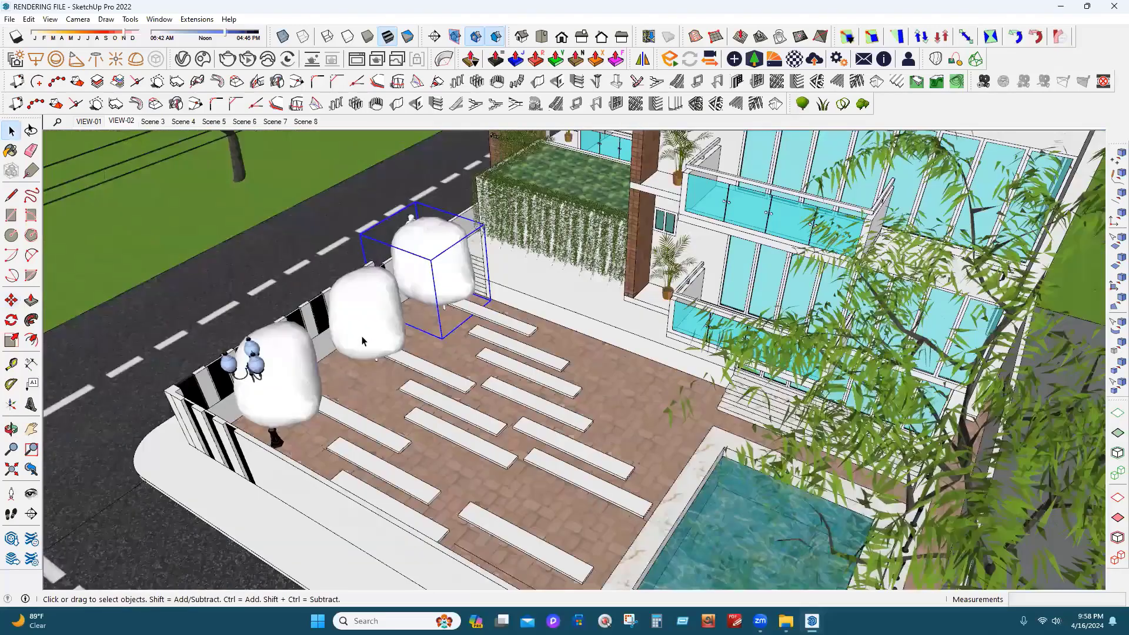
pyautogui.press('Delete')
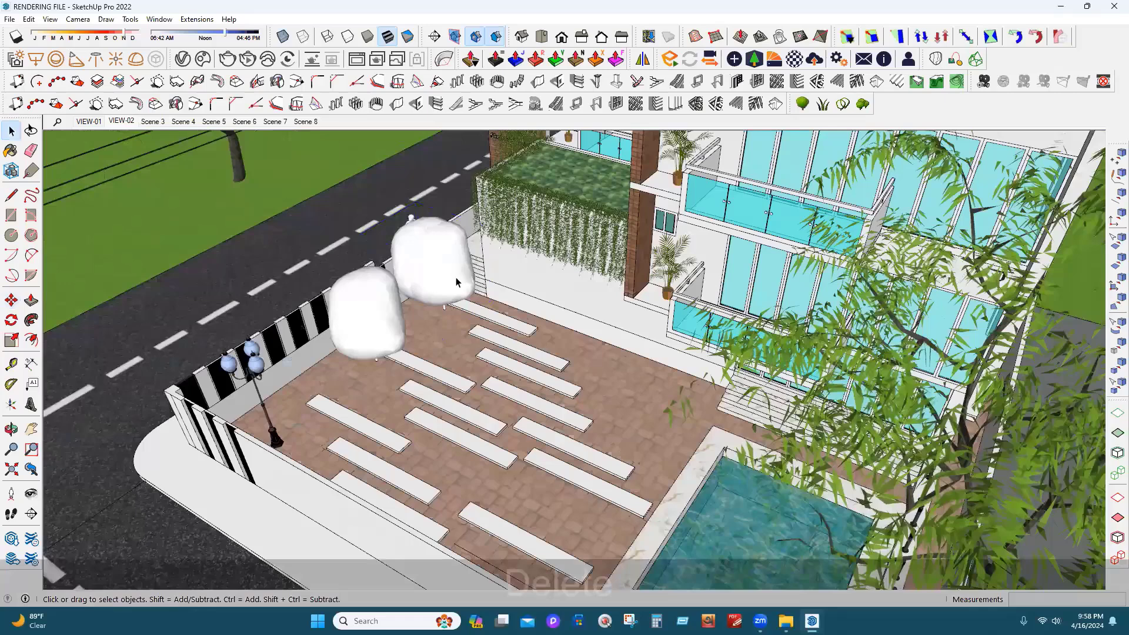
pyautogui.click(456, 282)
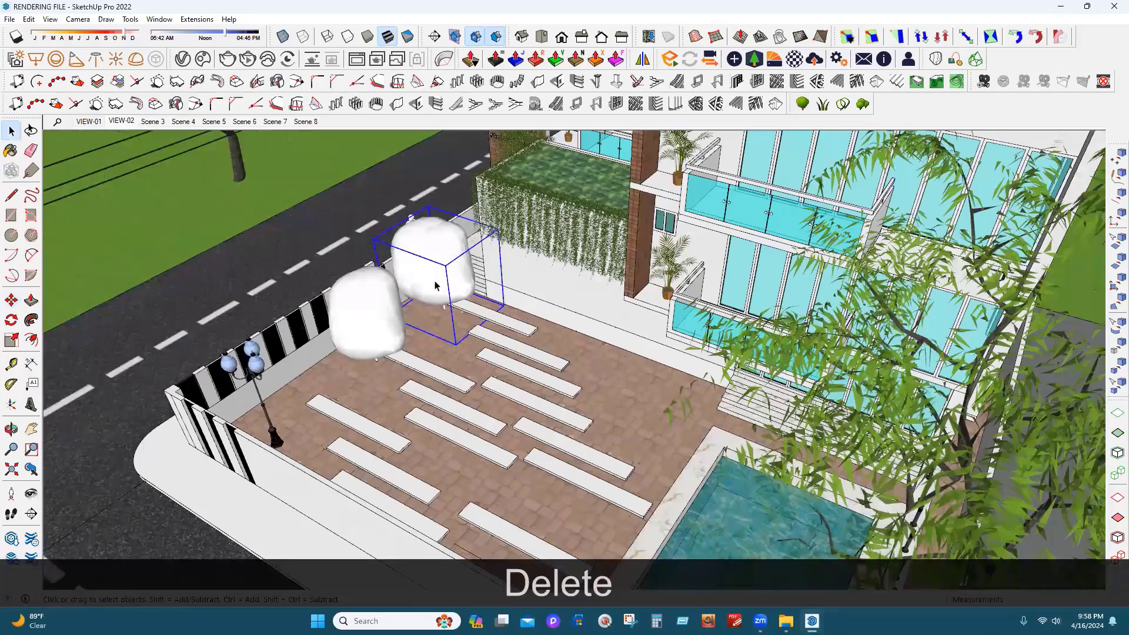
pyautogui.press('Delete')
# Copy the remaining peach tree along the striped fence to a spot beside the steps
pyautogui.click(360, 353)
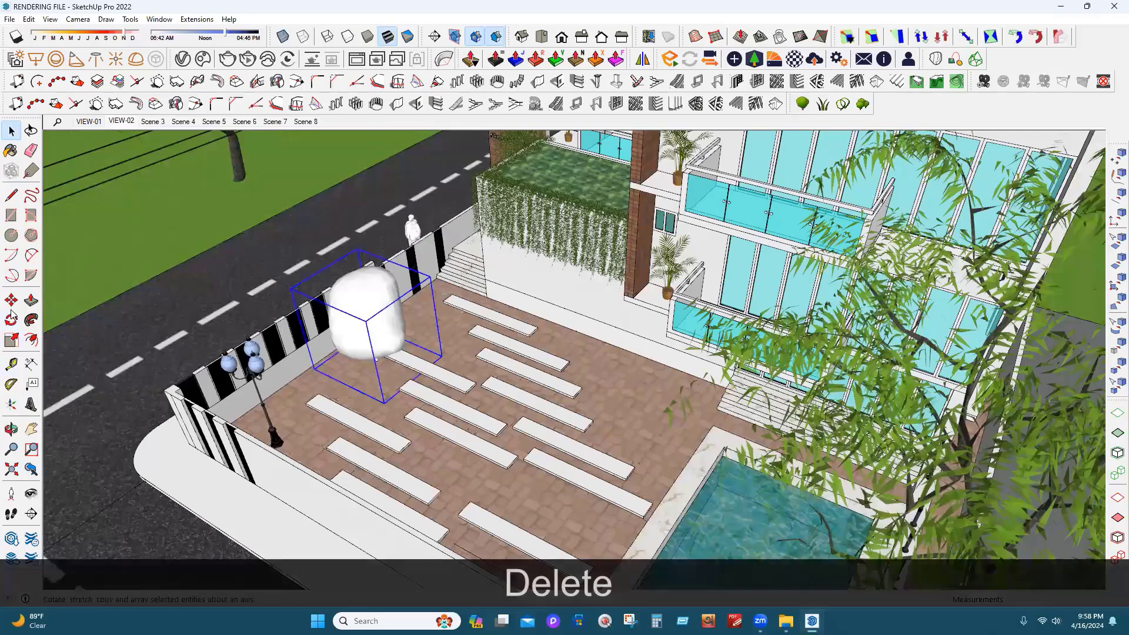
pyautogui.click(11, 300)
pyautogui.click(373, 387)
pyautogui.press('ctrl')
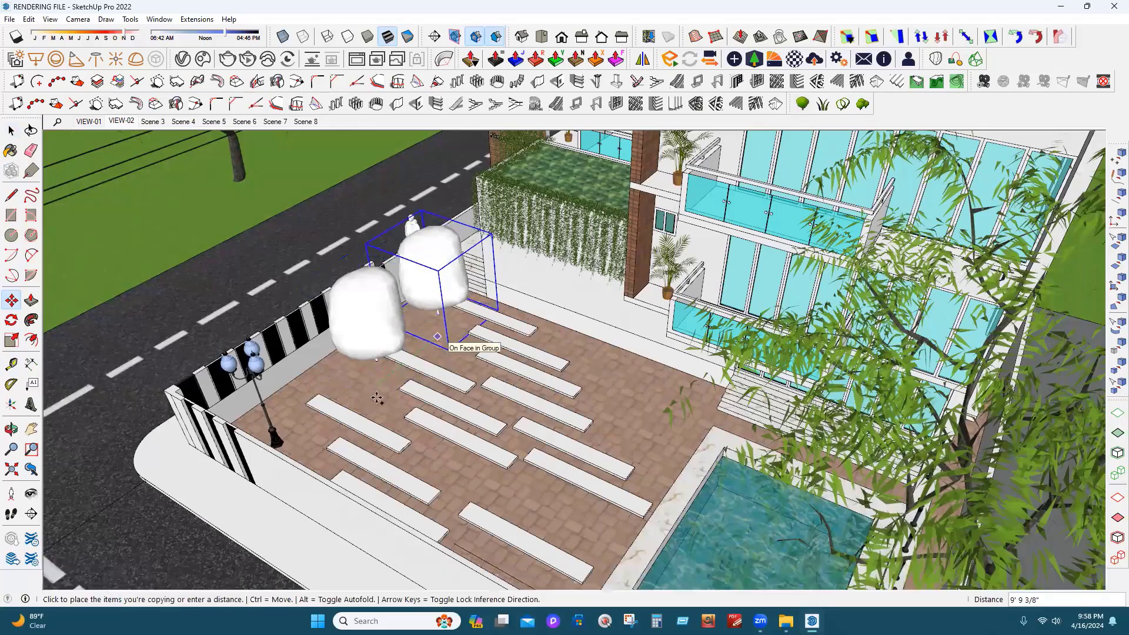
pyautogui.press('ctrl')
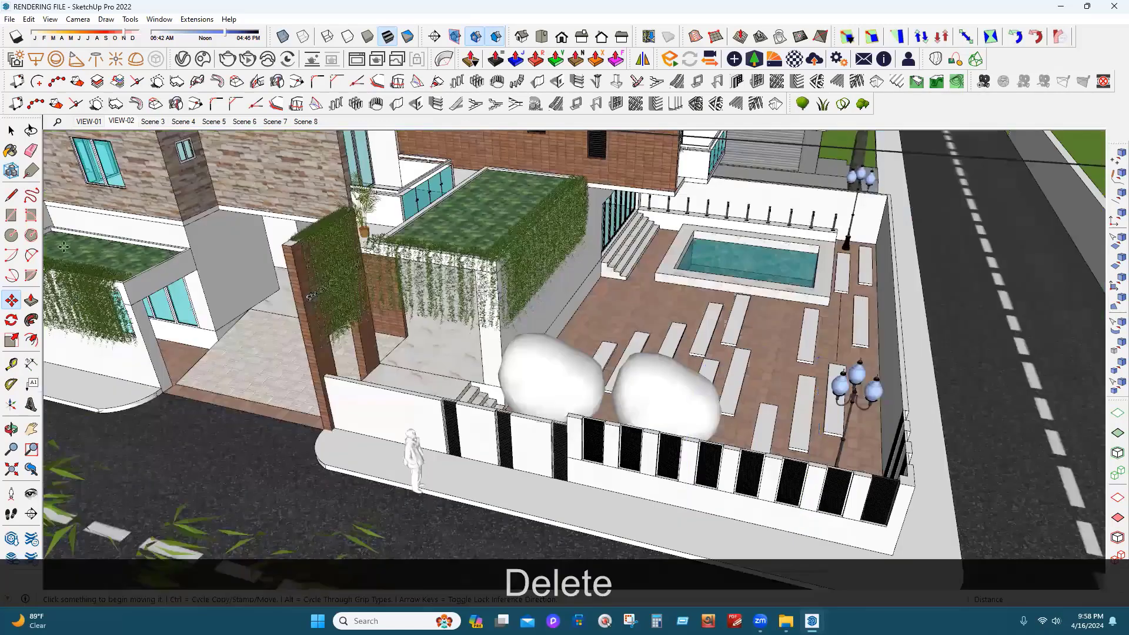
# Return to the VIEW-02 scene and save the model
pyautogui.click(11, 130)
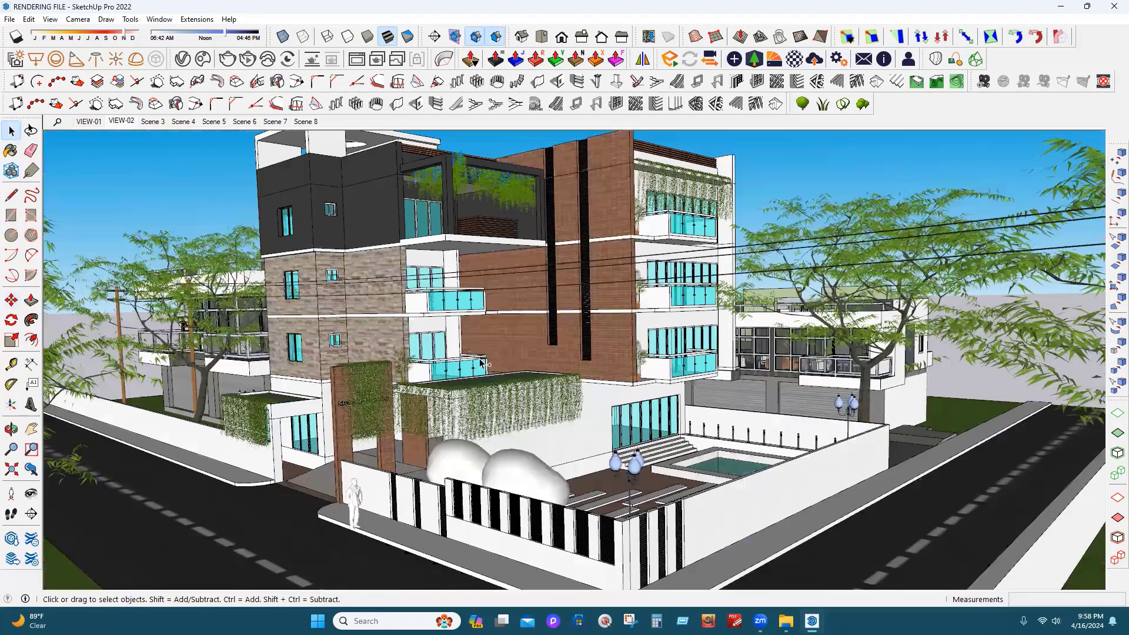
pyautogui.click(502, 371)
pyautogui.hotkey('ctrl', 's')
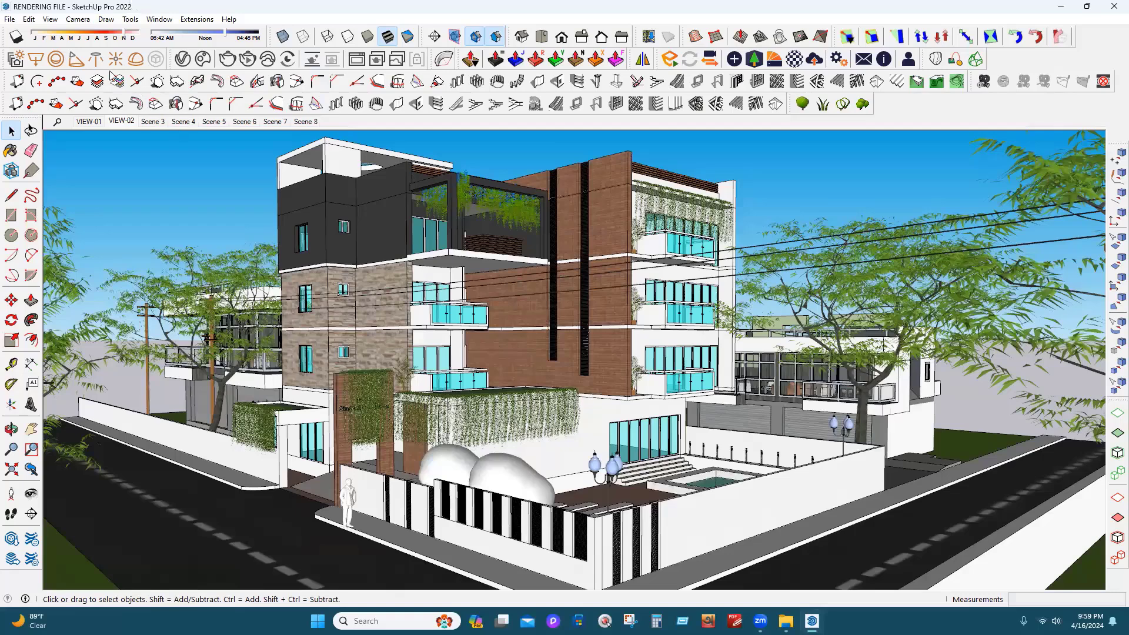
# Reopen the Chaos Cosmos browser, look through the assets related to the peach tree and close the browser
pyautogui.click(200, 61)
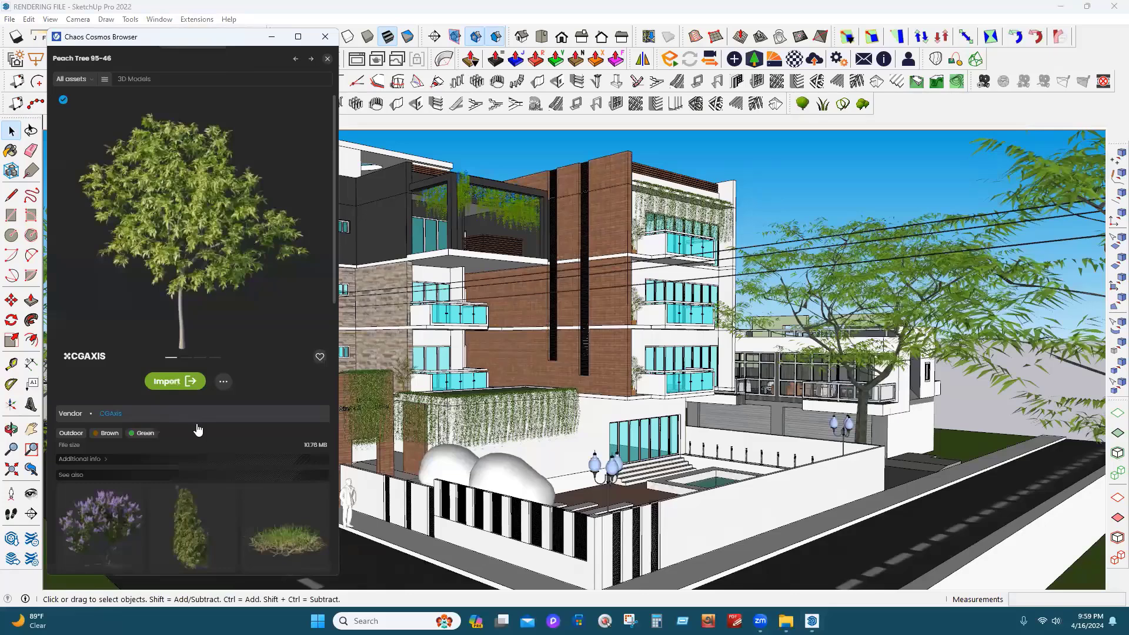
pyautogui.scroll(-12, 198, 430)
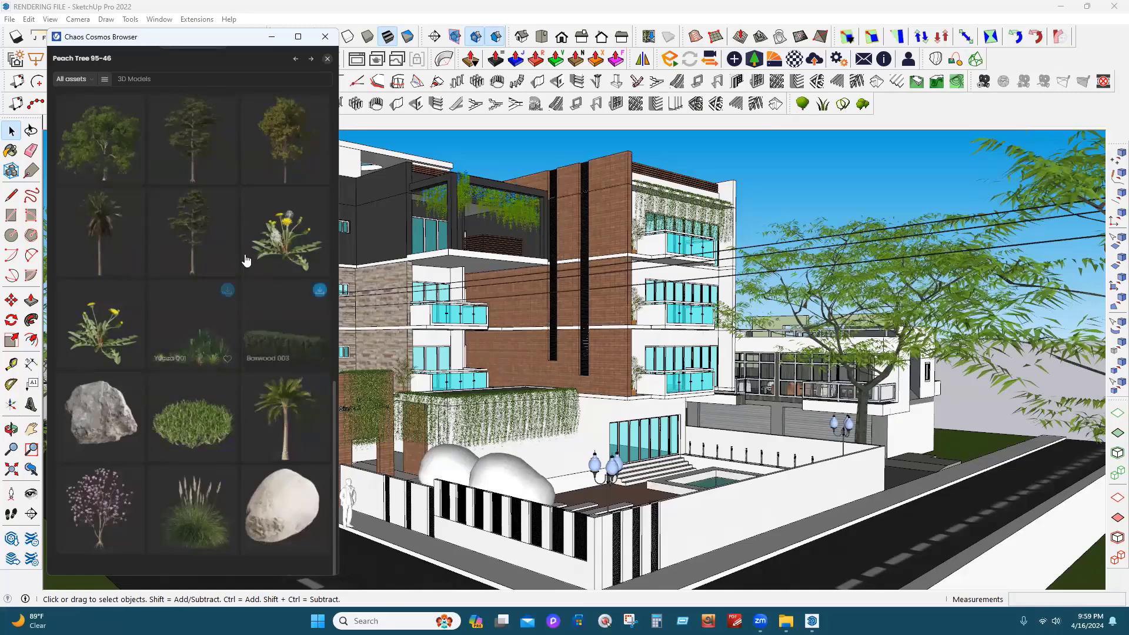
pyautogui.scroll(10, 200, 349)
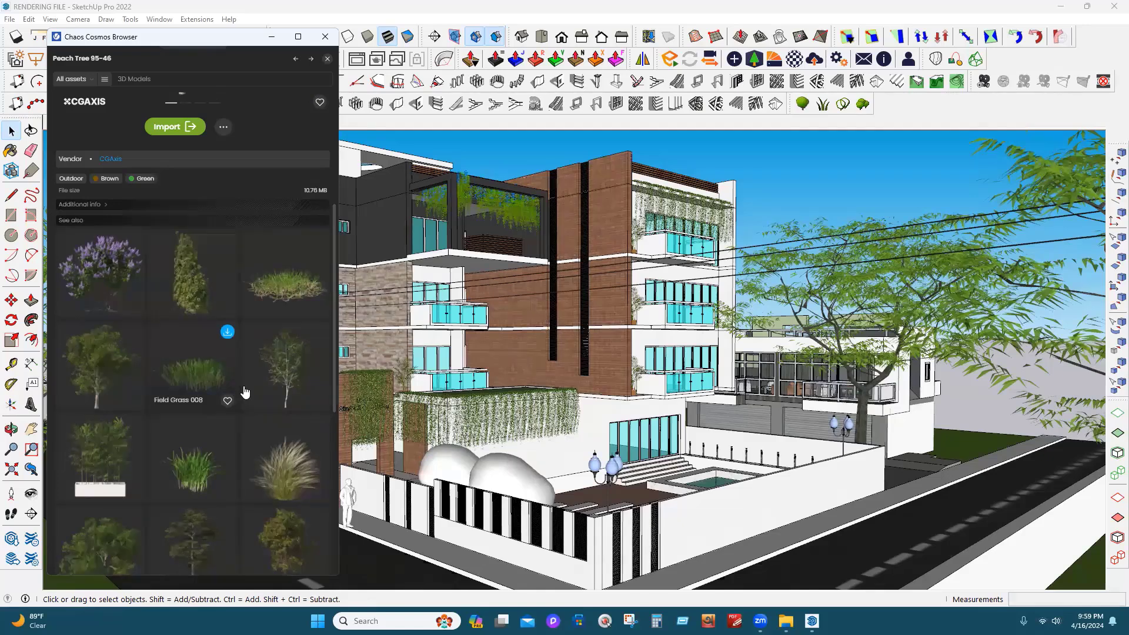
pyautogui.click(328, 59)
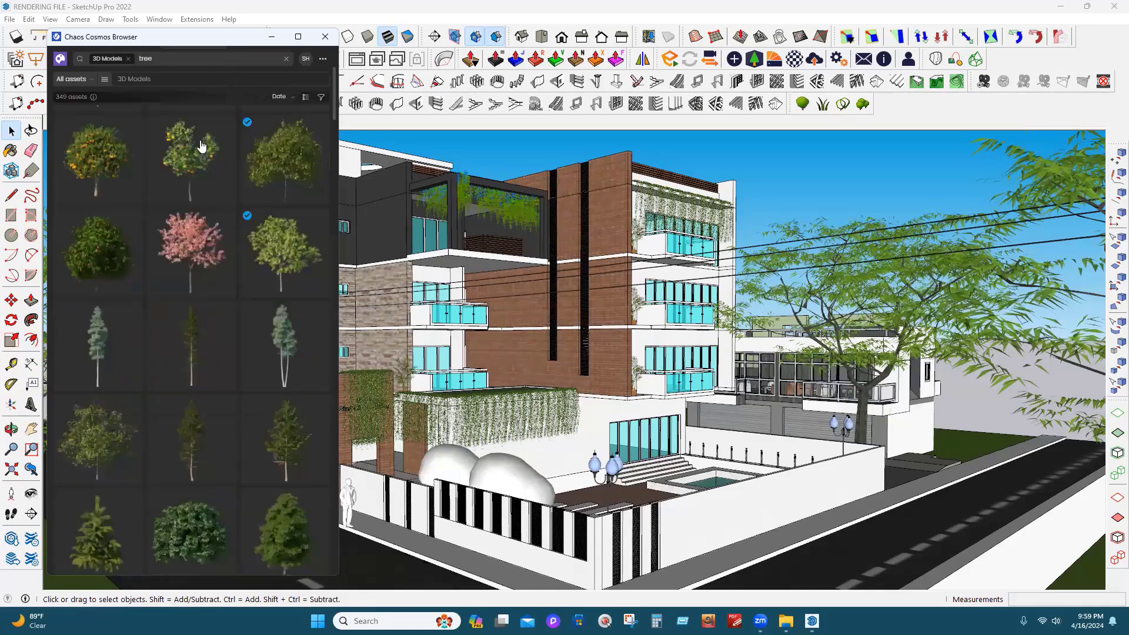
pyautogui.click(325, 36)
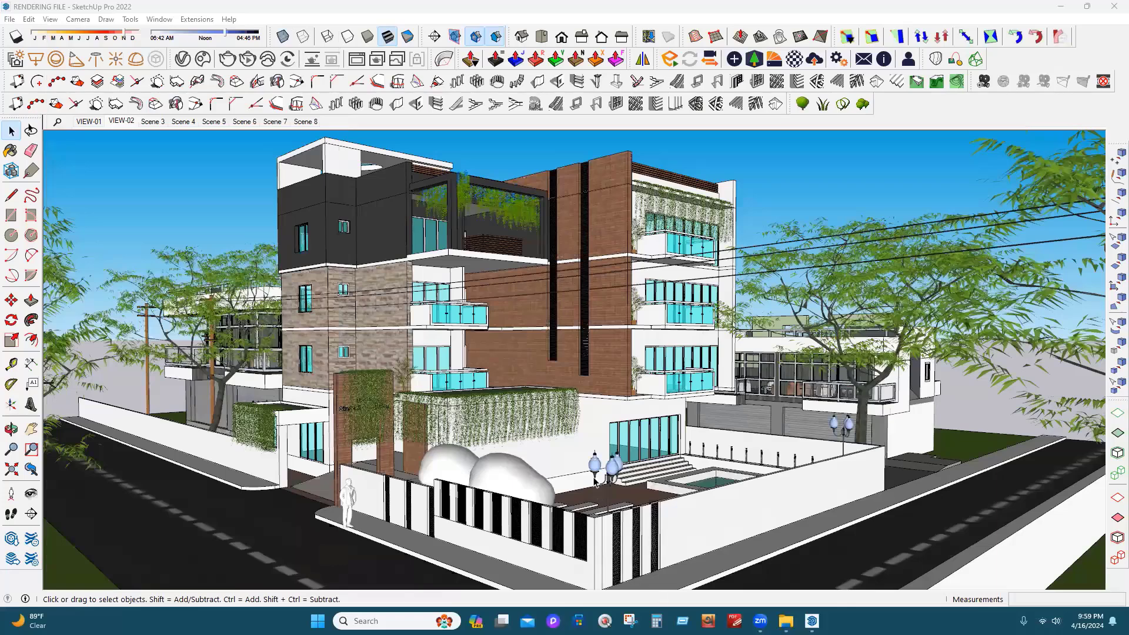
pyautogui.click(551, 501)
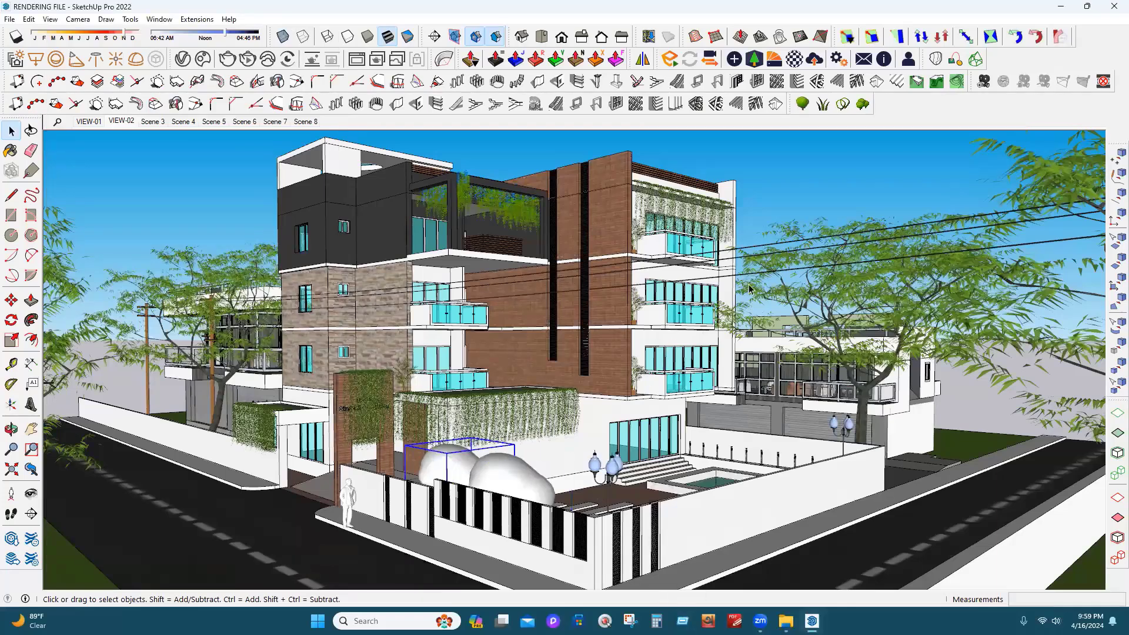
pyautogui.click(512, 473)
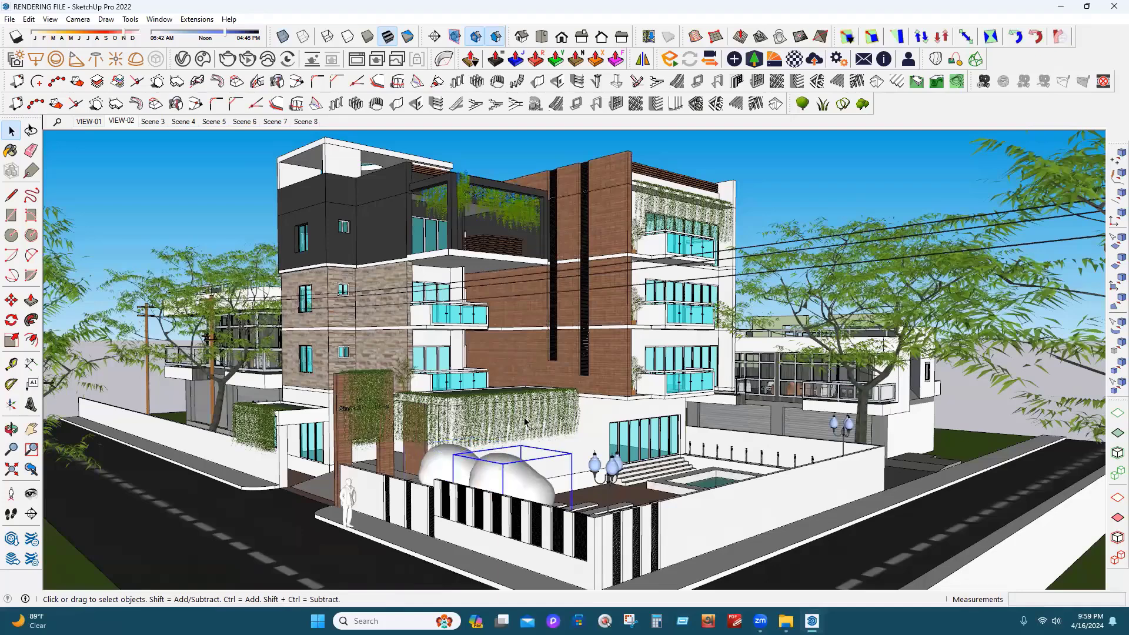
pyautogui.click(525, 419)
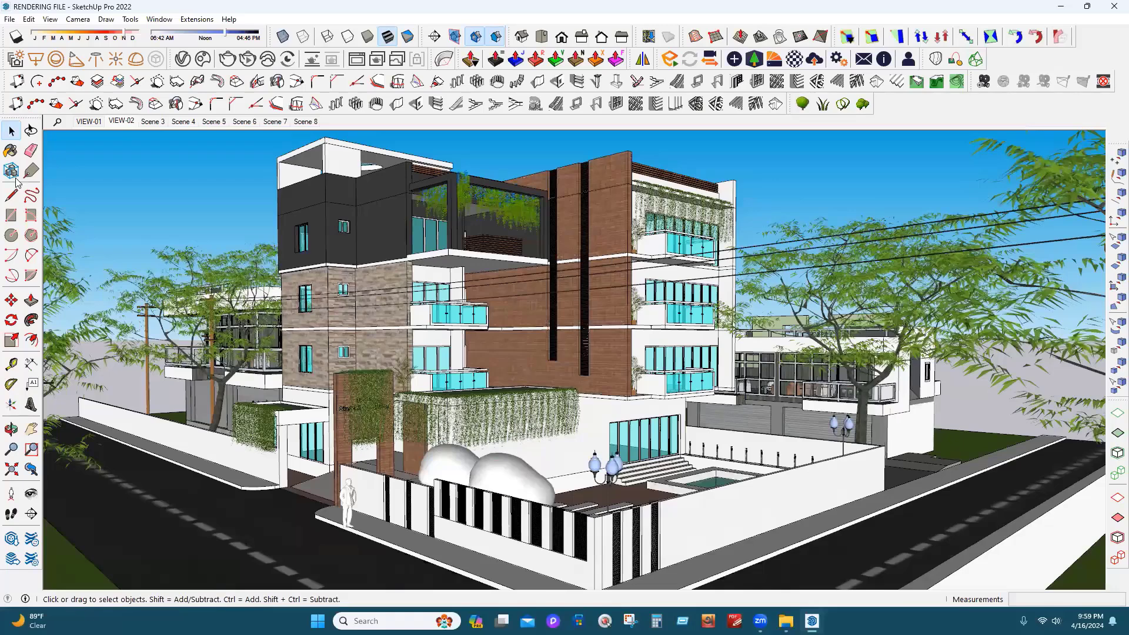
# Bring up the V-Ray Material Library collection in Chaos Cosmos and browse its materials down to the tinted glass section
pyautogui.scroll(1, 20, 183)
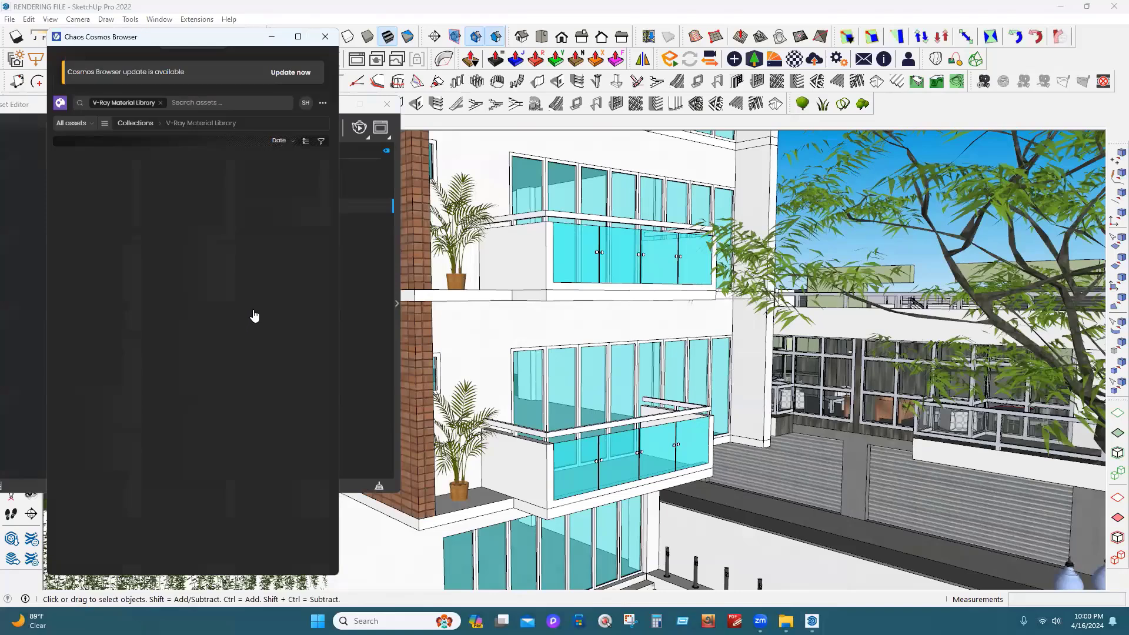
pyautogui.scroll(-10, 255, 316)
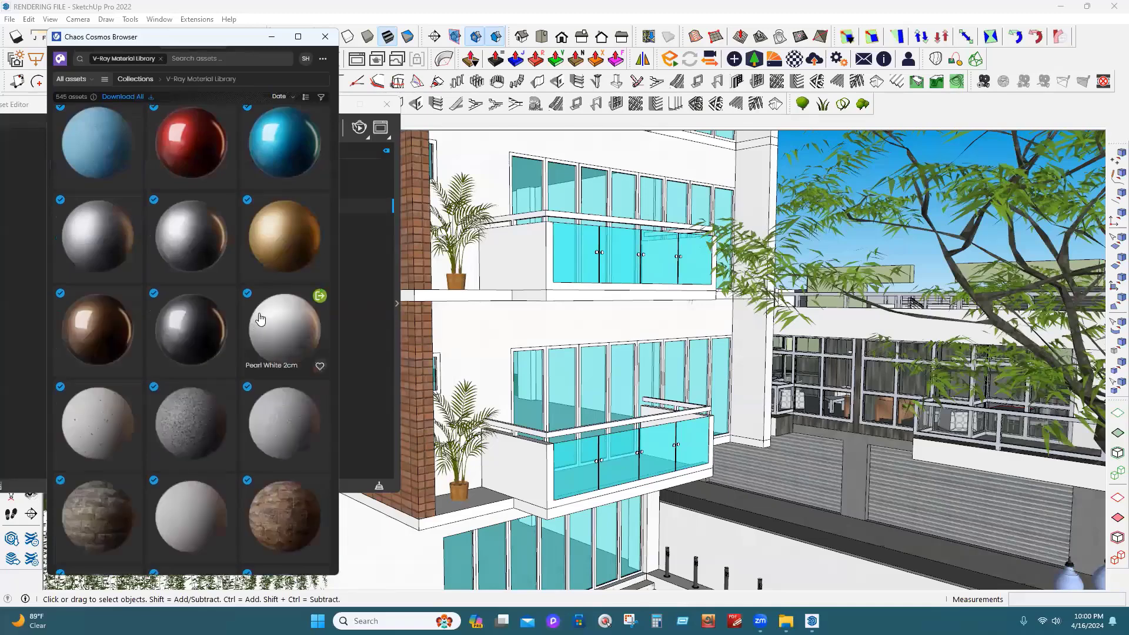
pyautogui.scroll(-5, 260, 321)
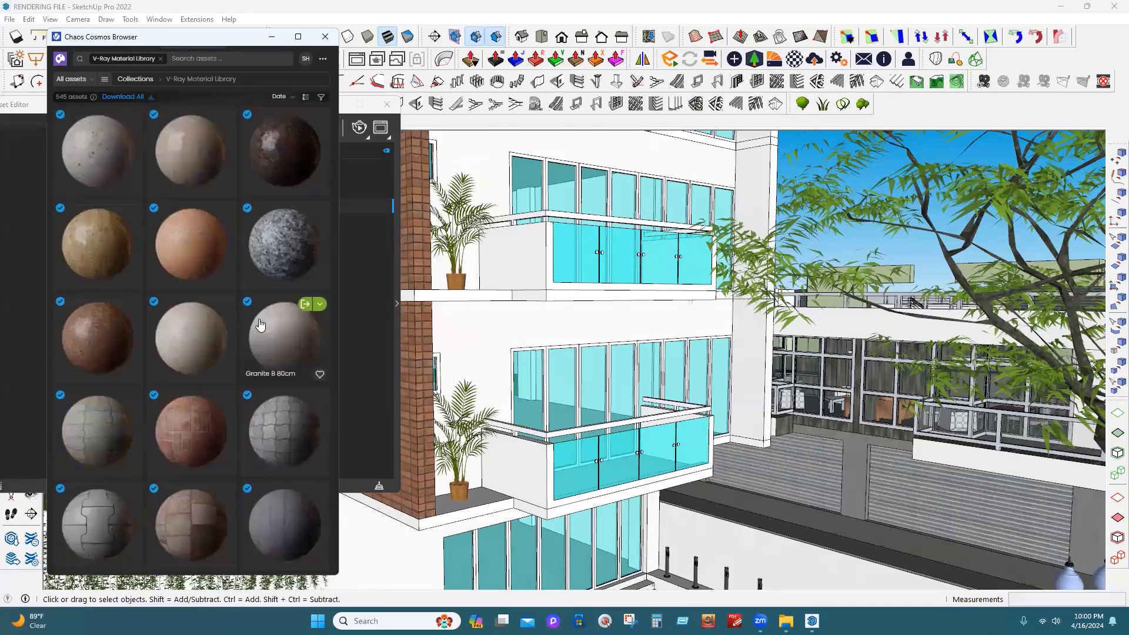
pyautogui.scroll(-5, 260, 327)
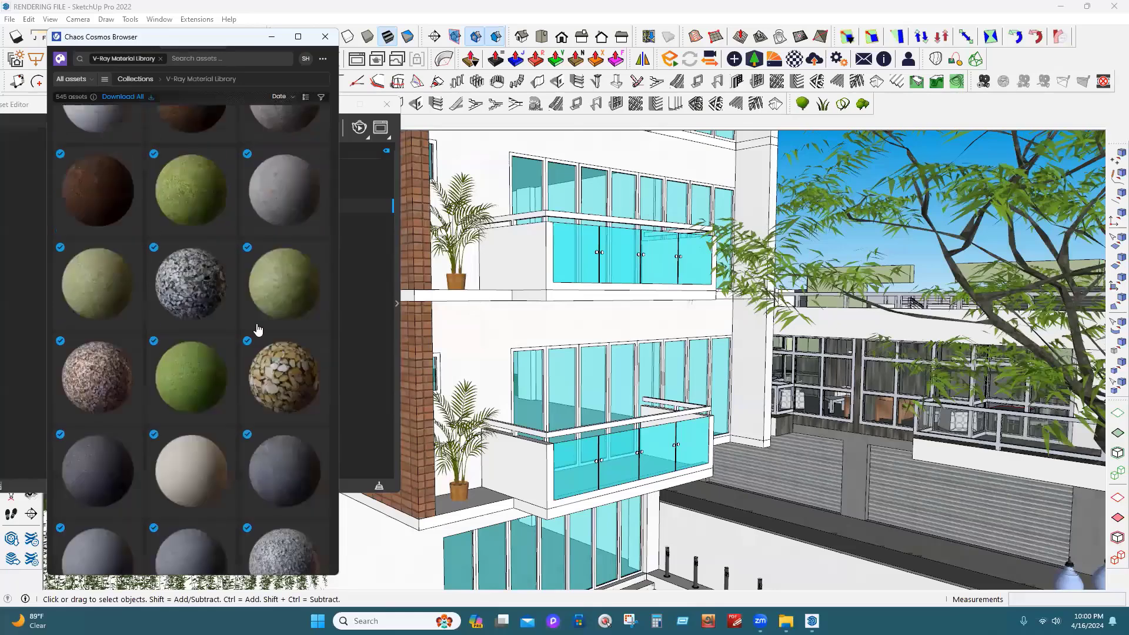
pyautogui.scroll(-3, 257, 331)
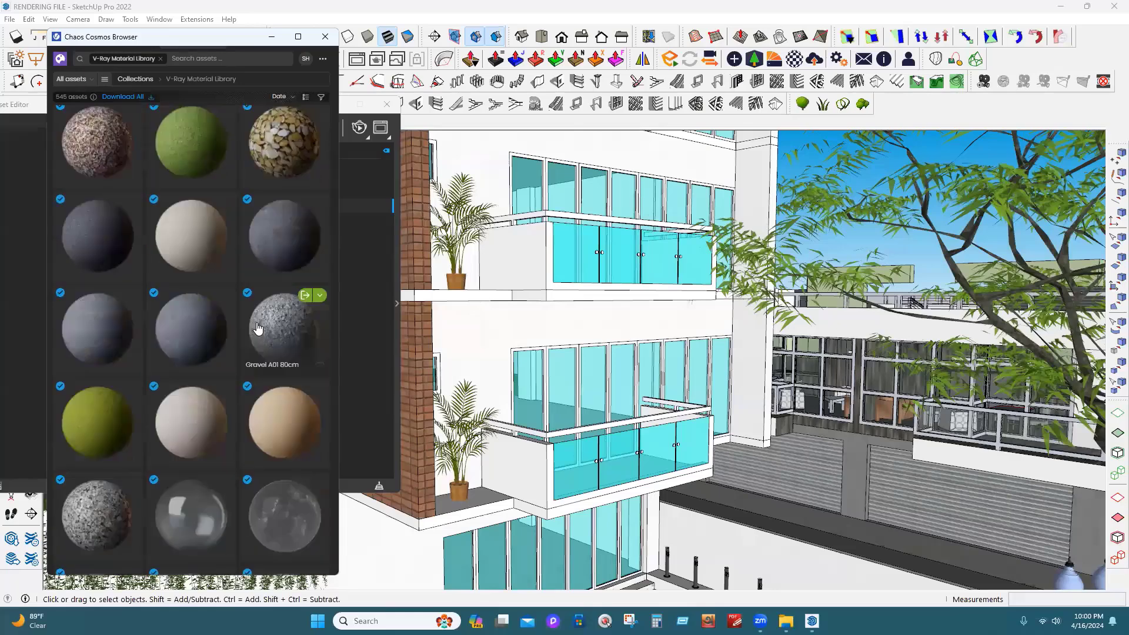
pyautogui.scroll(-5, 217, 416)
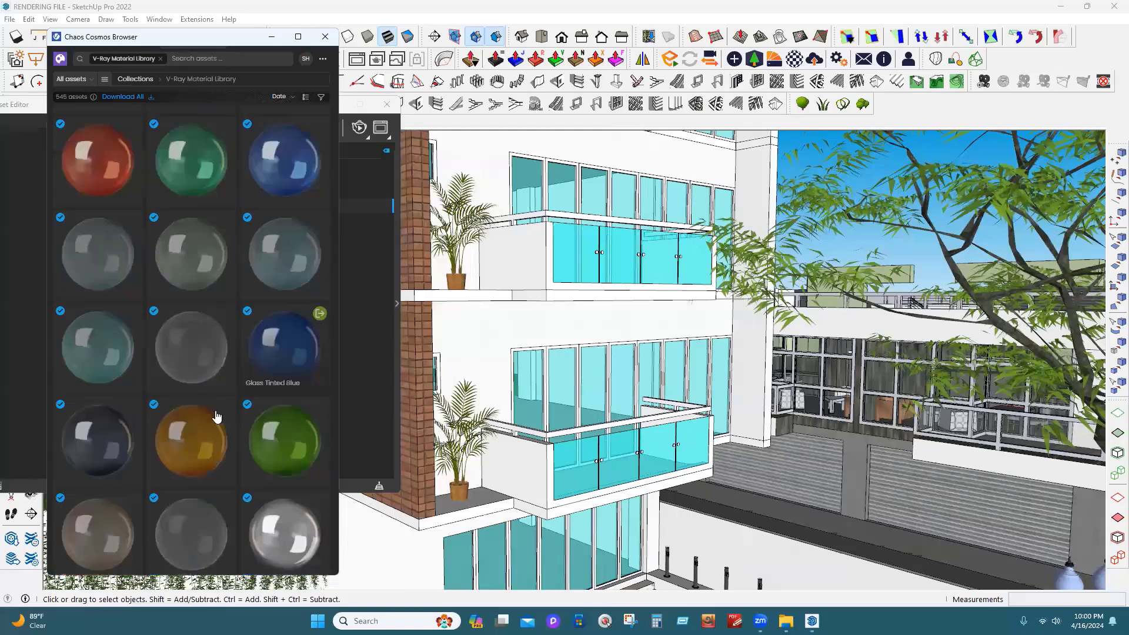
pyautogui.scroll(-1, 242, 383)
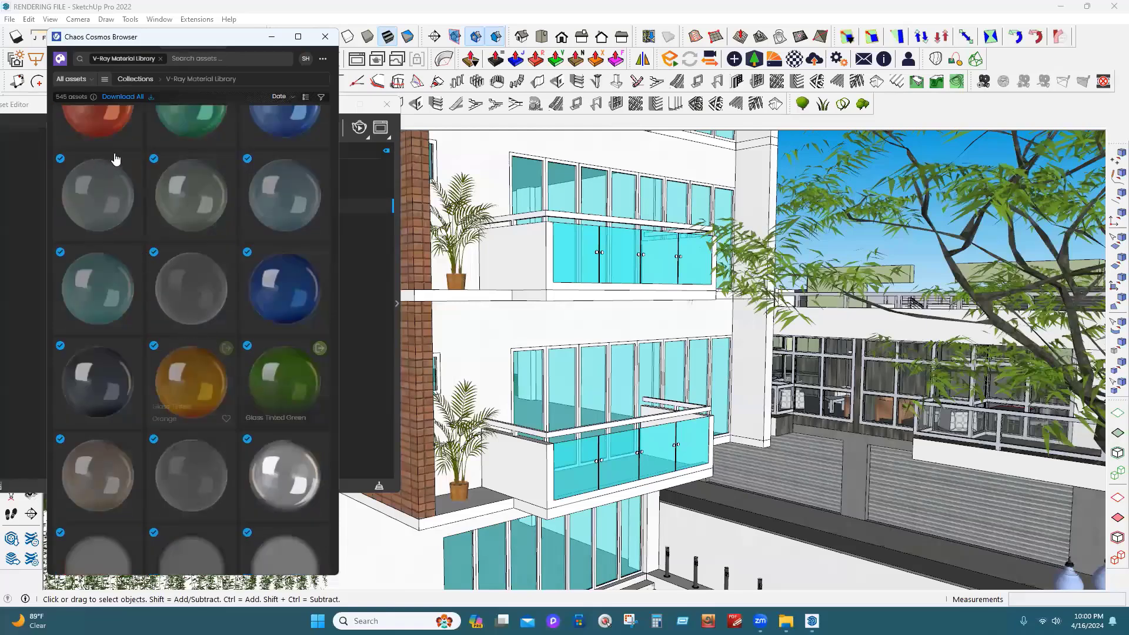
pyautogui.scroll(-1, 234, 339)
pyautogui.scroll(-1, 224, 394)
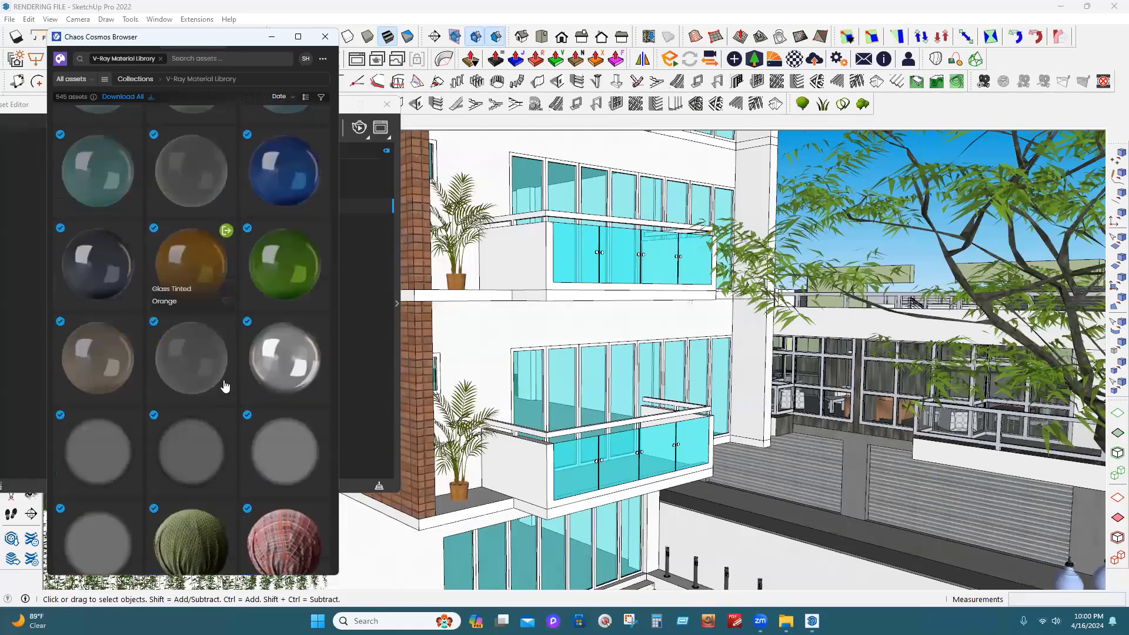
# Import the Glass Window Water Blue material from the V-Ray Material Library and show its settings in the Asset Editor
pyautogui.scroll(-5, 273, 321)
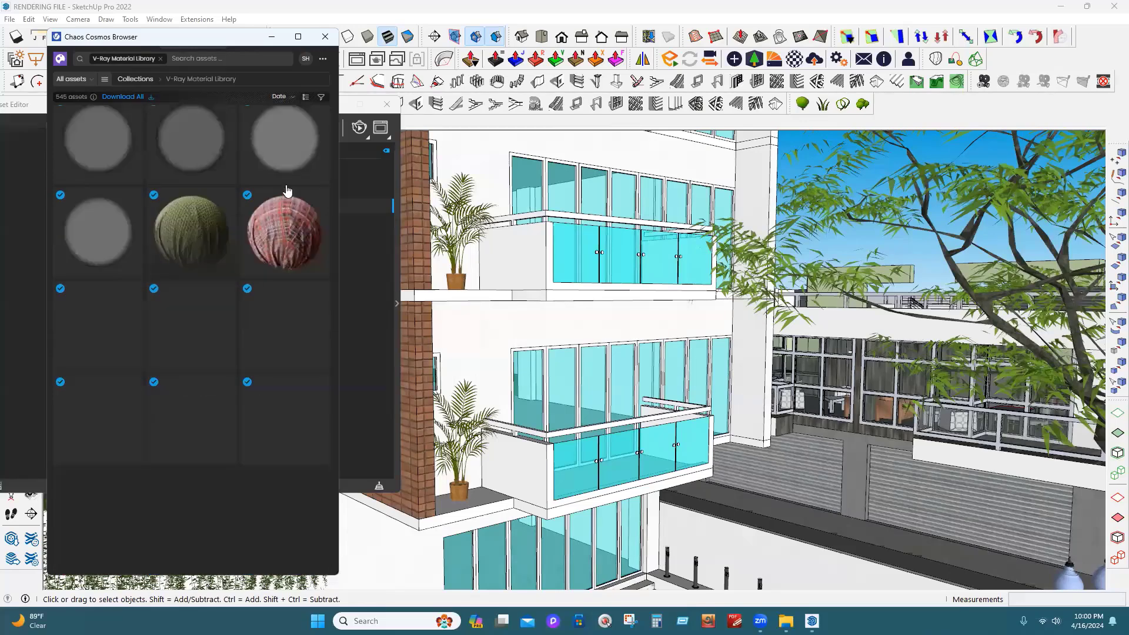
pyautogui.scroll(5, 287, 195)
pyautogui.click(287, 190)
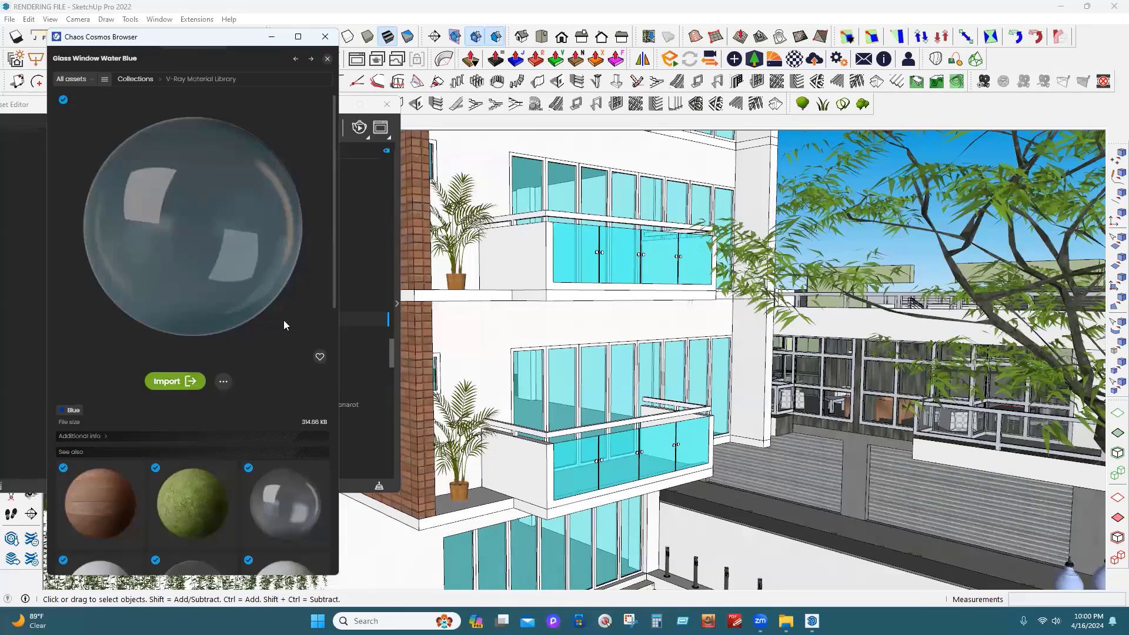
pyautogui.click(396, 302)
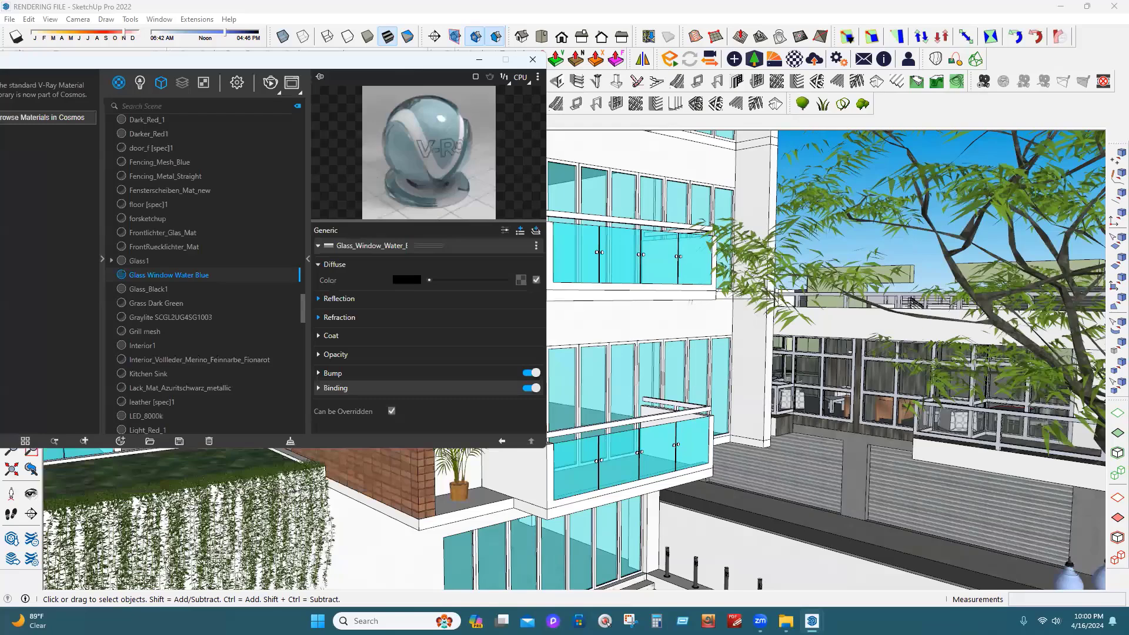
# Apply Glass Window Water Blue to the window glass beside the entrance steps and leave the window group
pyautogui.scroll(-2, 601, 416)
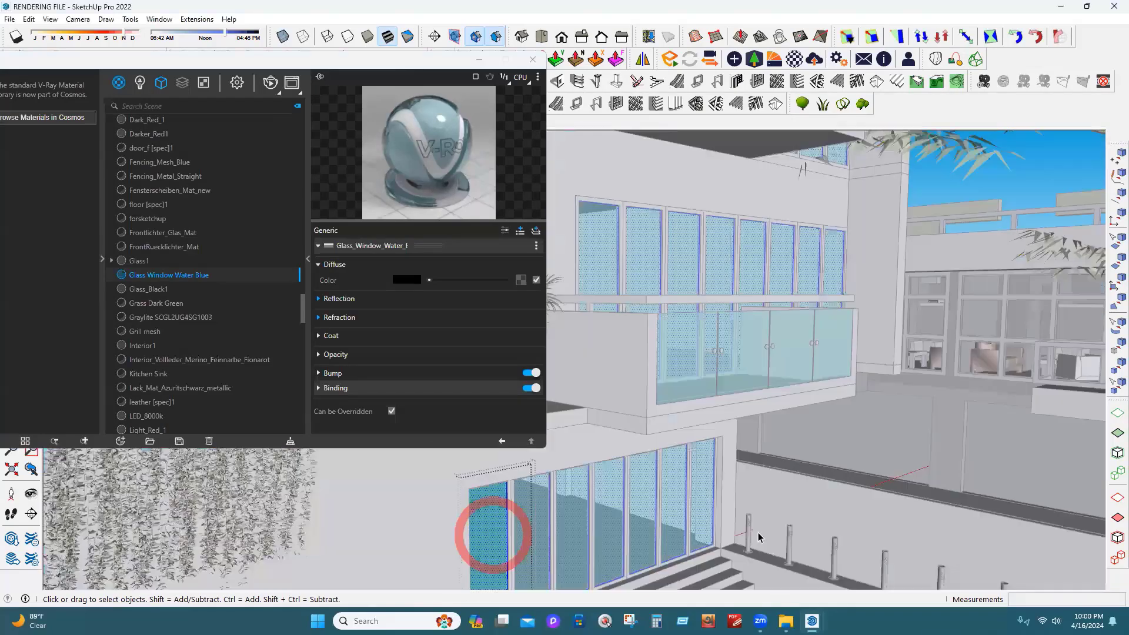
pyautogui.click(492, 529)
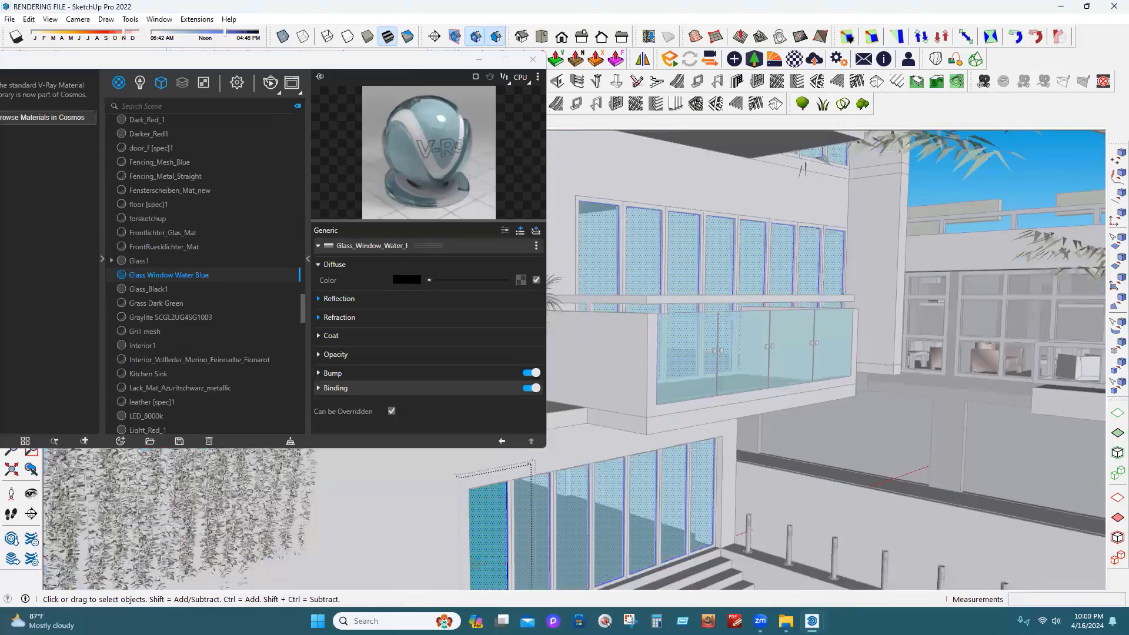
pyautogui.rightClick(174, 276)
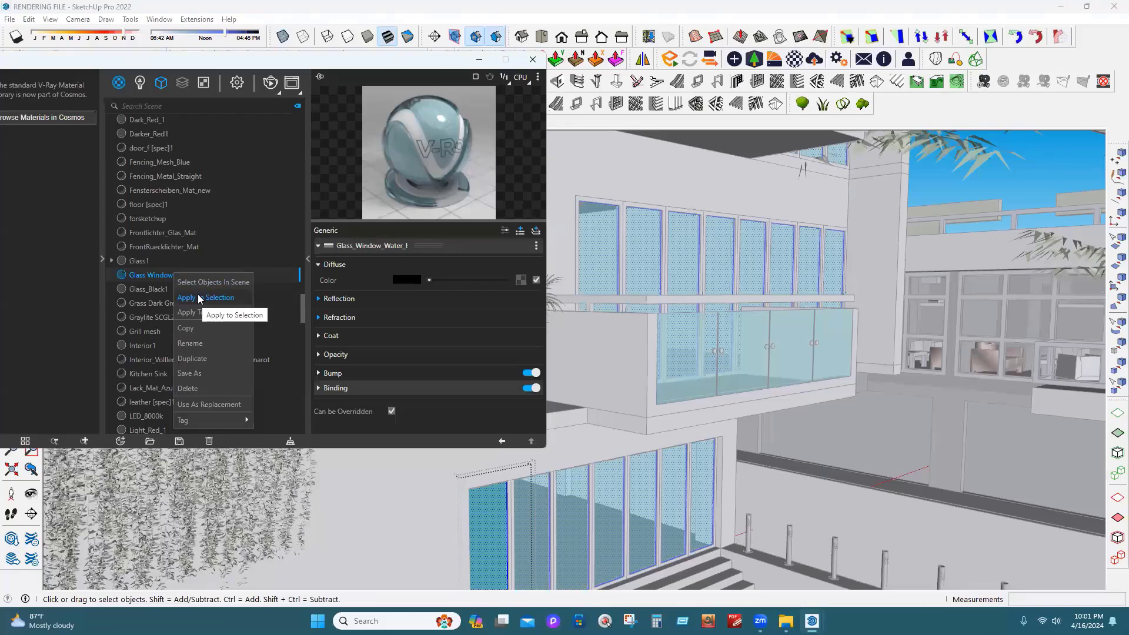
pyautogui.click(198, 298)
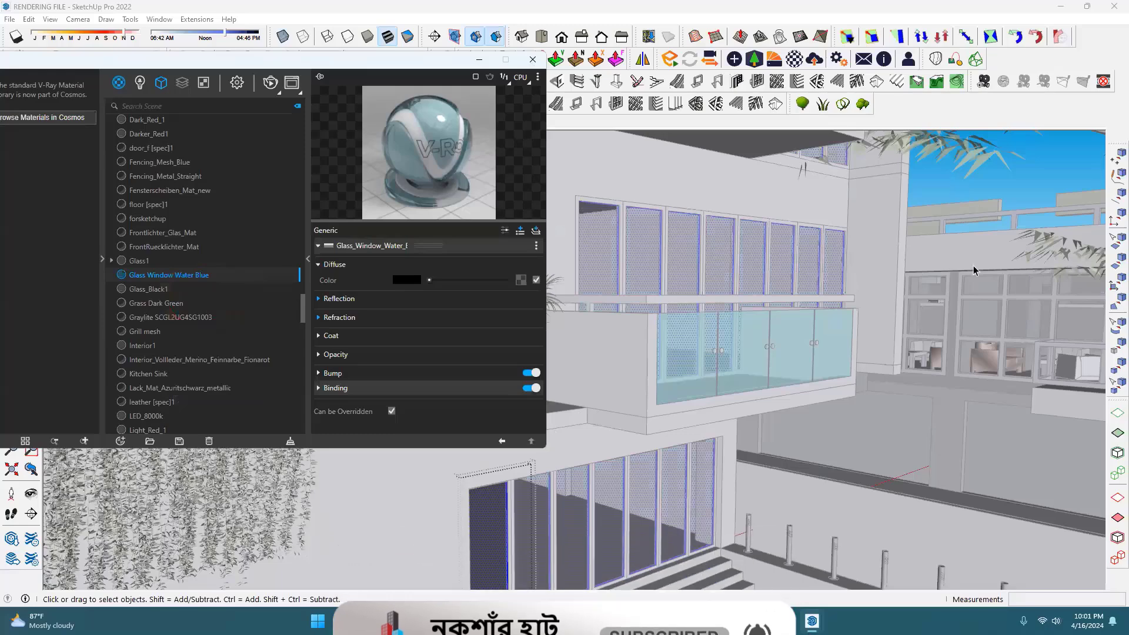
pyautogui.press('Escape')
pyautogui.press('Escape')
pyautogui.press('Escape')
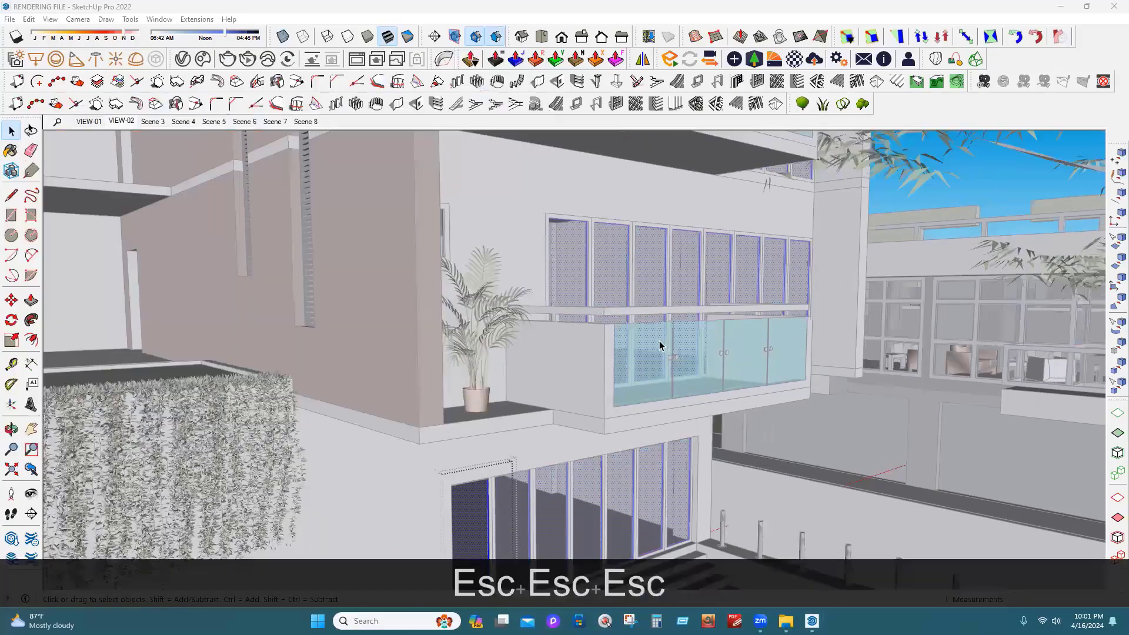
pyautogui.press('Escape')
pyautogui.press('Escape')
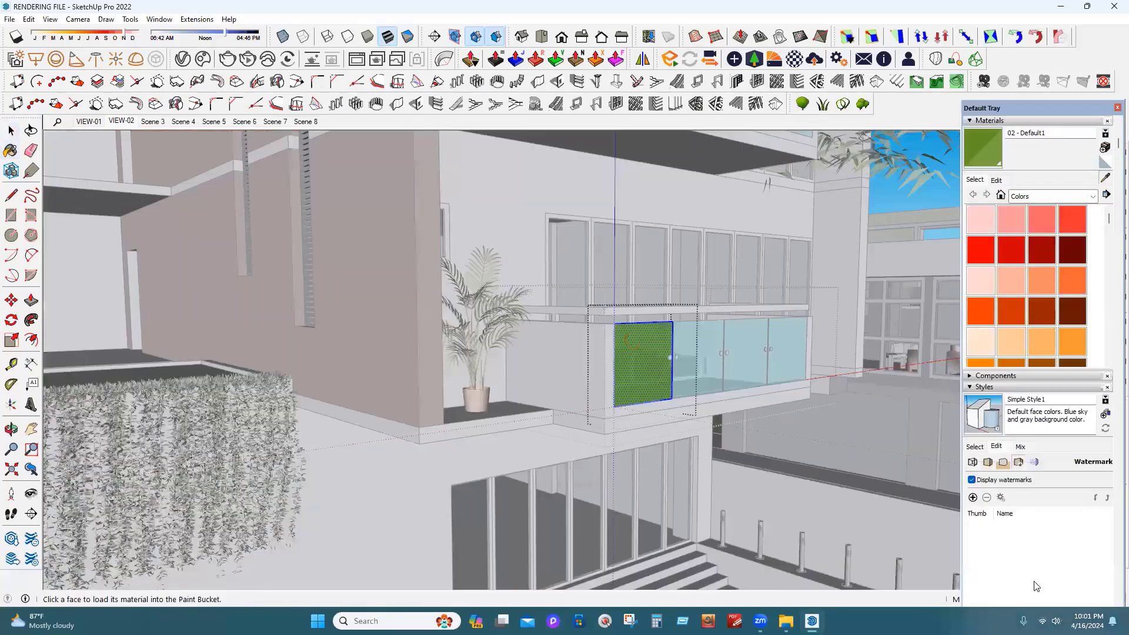
# Sample Glass Window Water Blue from the window glass and paint the first two glass panes of the lower balcony railing
pyautogui.keyDown('alt'); pyautogui.click(685, 359); pyautogui.keyUp('alt')
pyautogui.click(652, 365)
pyautogui.press('space')
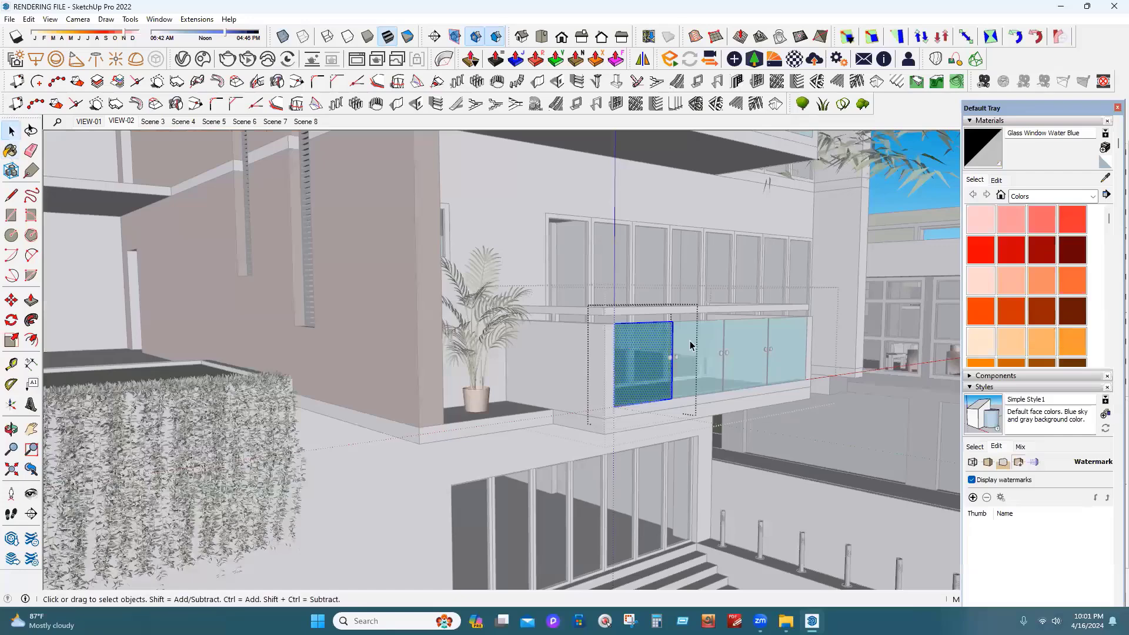
pyautogui.tripleClick(691, 346)
pyautogui.click(17, 151)
pyautogui.click(689, 336)
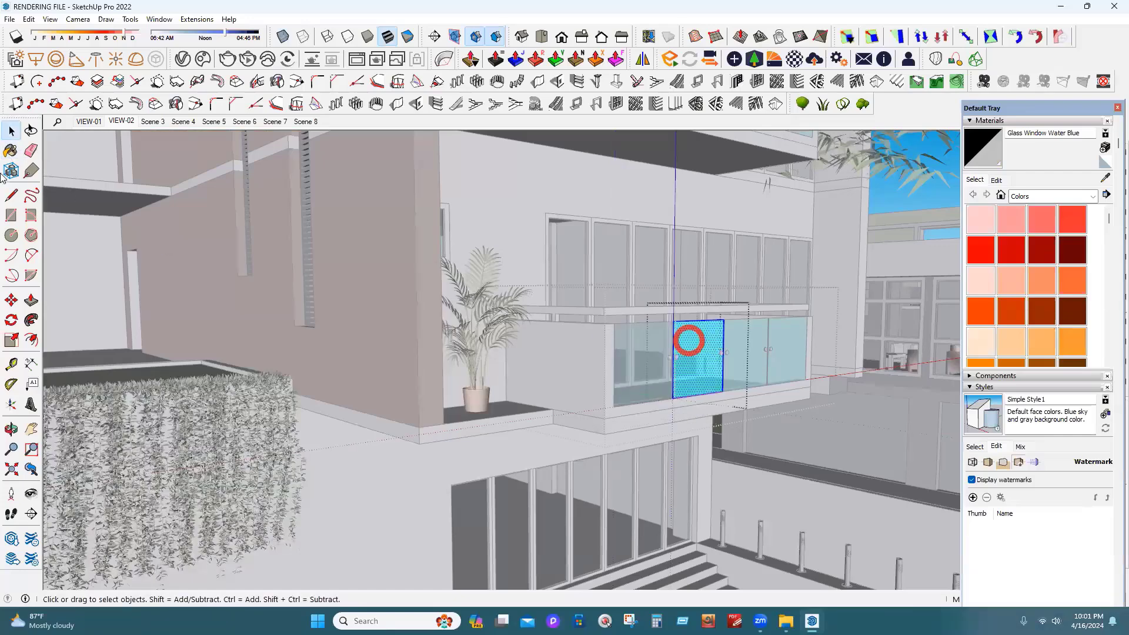
pyautogui.press('space')
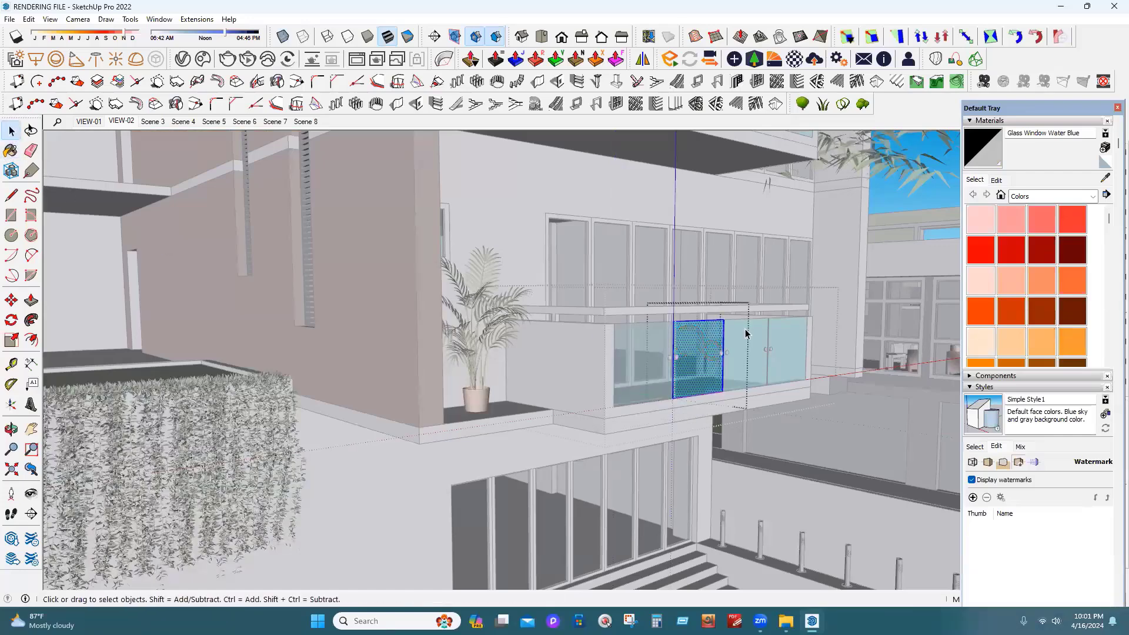
# Paint the remaining two lower balcony railing panes with Glass Window Water Blue and exit the railing group
pyautogui.click(4, 151)
pyautogui.click(757, 326)
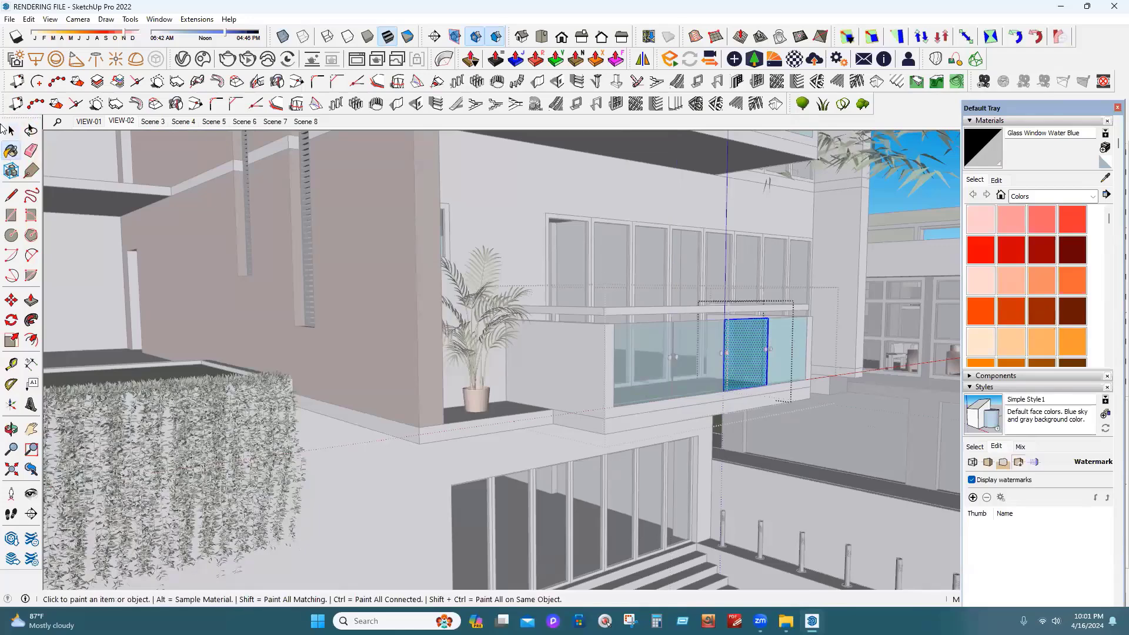
pyautogui.press('space')
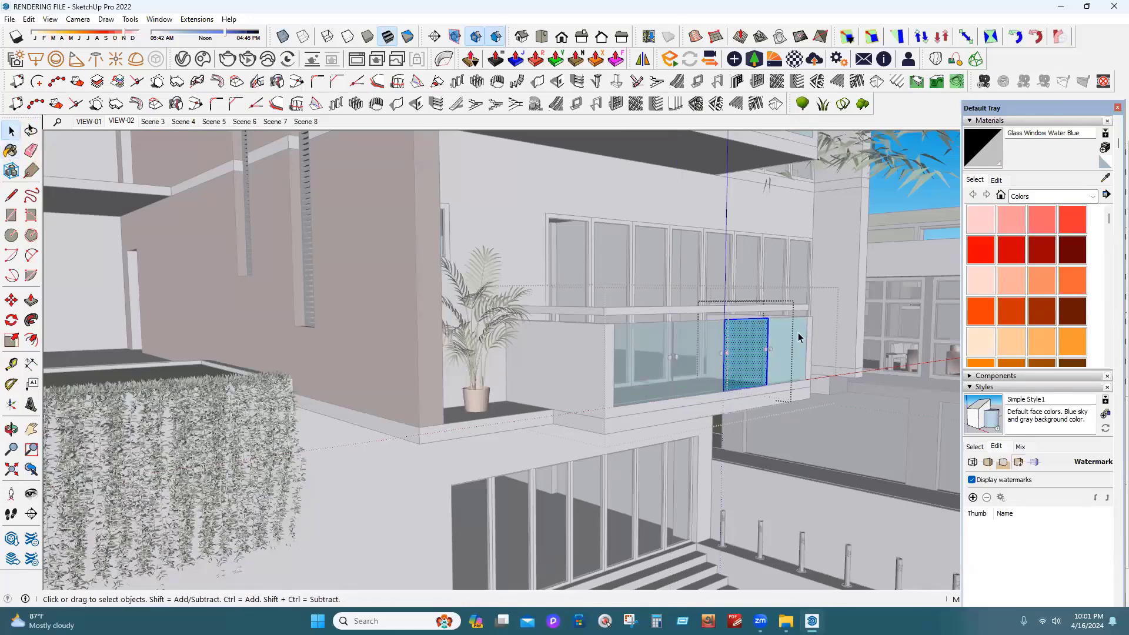
pyautogui.tripleClick(799, 333)
pyautogui.click(11, 151)
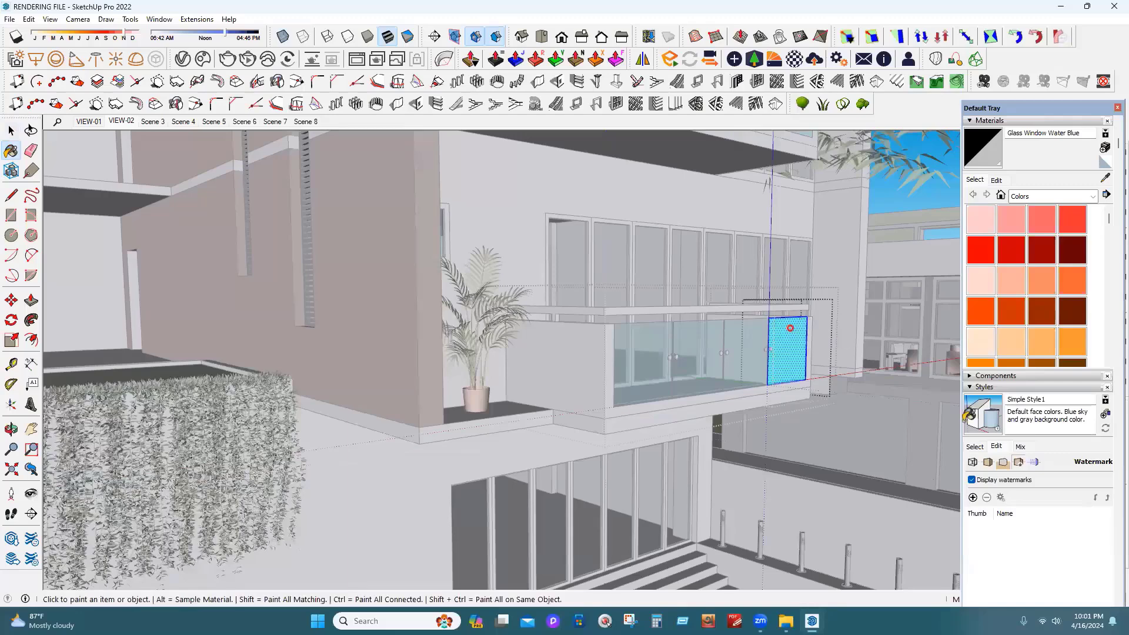
pyautogui.click(794, 325)
pyautogui.click(10, 131)
pyautogui.press('Escape')
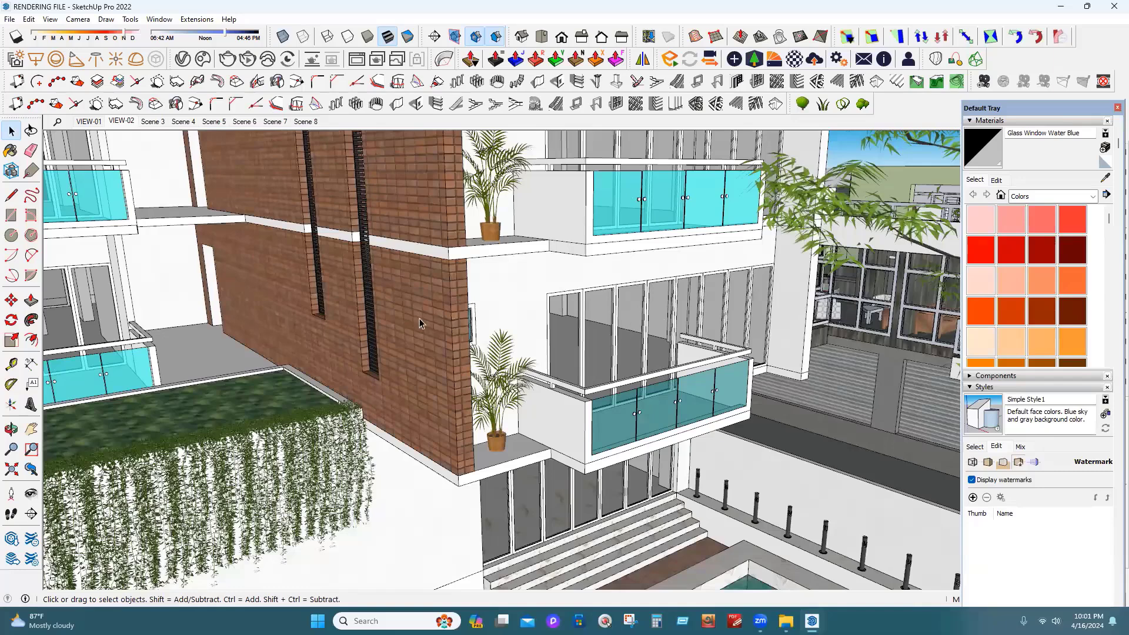
# Apply Glass Window Water Blue to the first glass pane of the upper balcony railing and exit the group
pyautogui.doubleClick(639, 188)
pyautogui.doubleClick(638, 187)
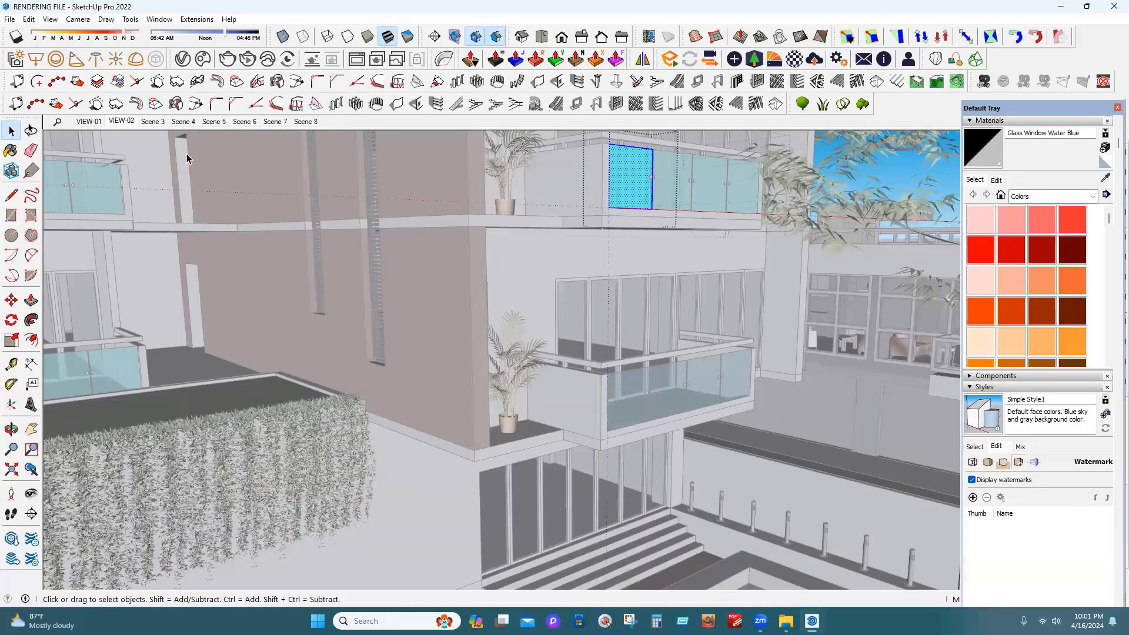
pyautogui.click(11, 152)
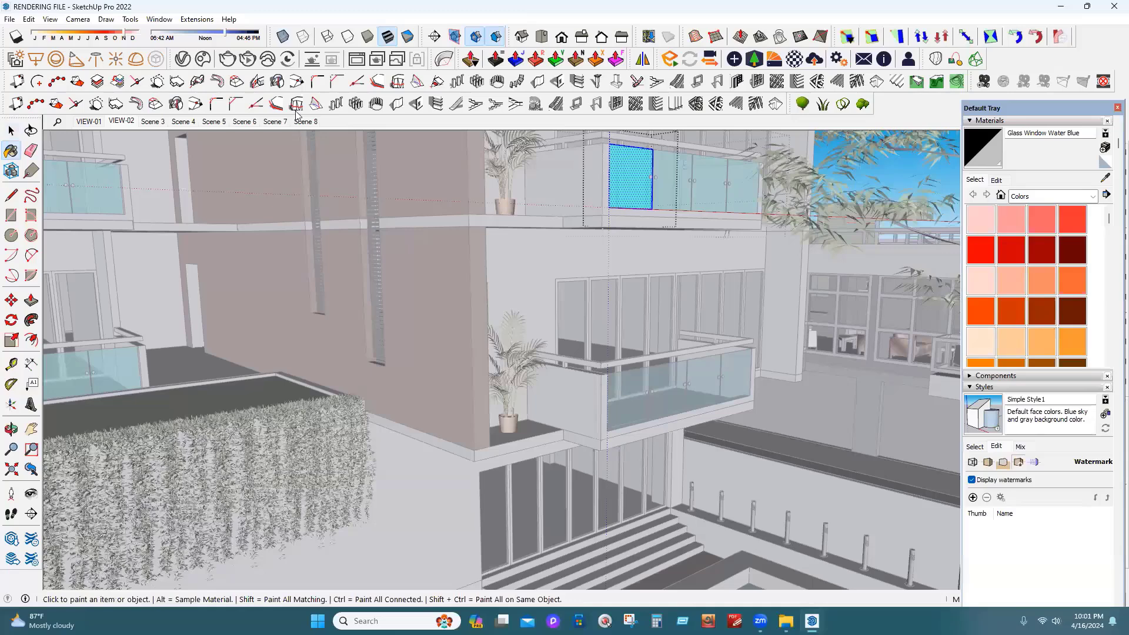
pyautogui.click(190, 61)
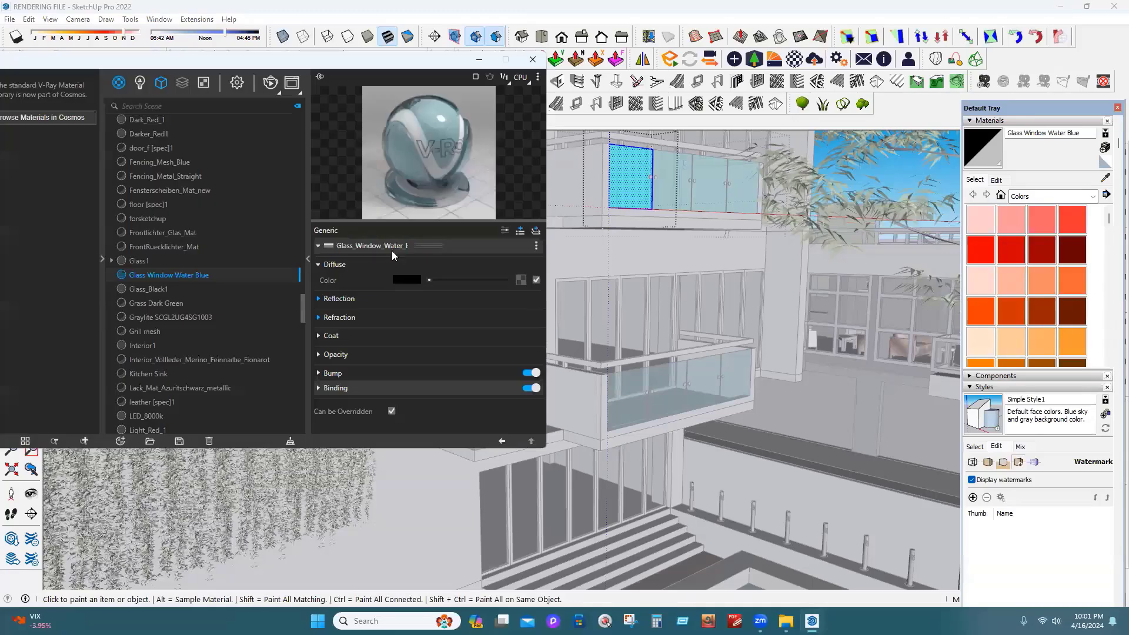
pyautogui.rightClick(242, 272)
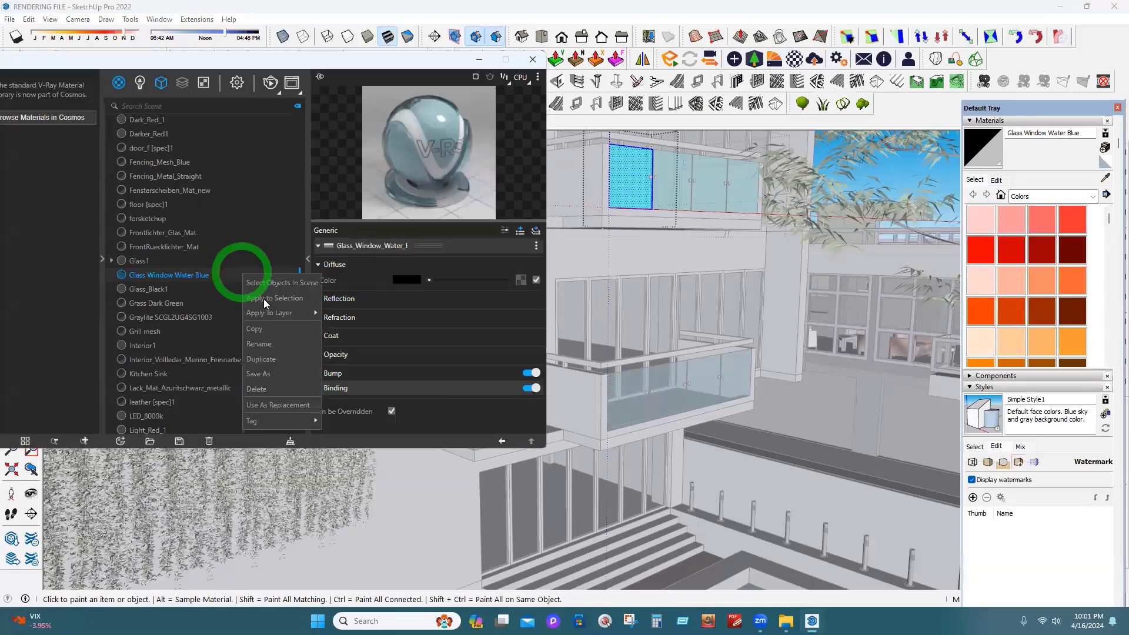
pyautogui.click(263, 299)
pyautogui.press('Escape')
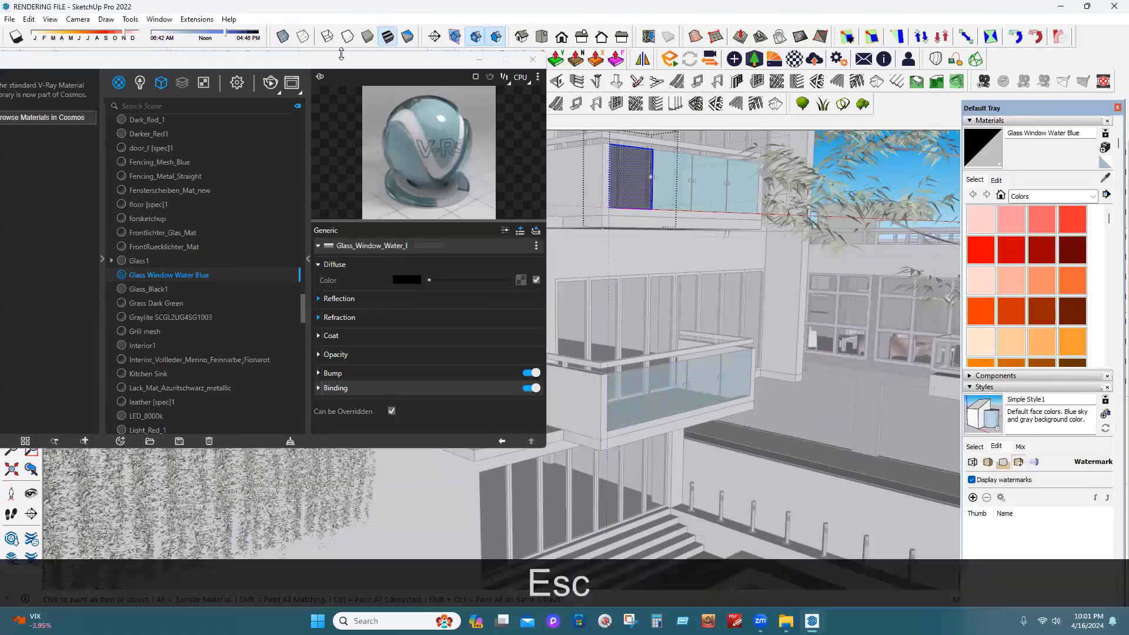
pyautogui.click(13, 131)
pyautogui.click(792, 385)
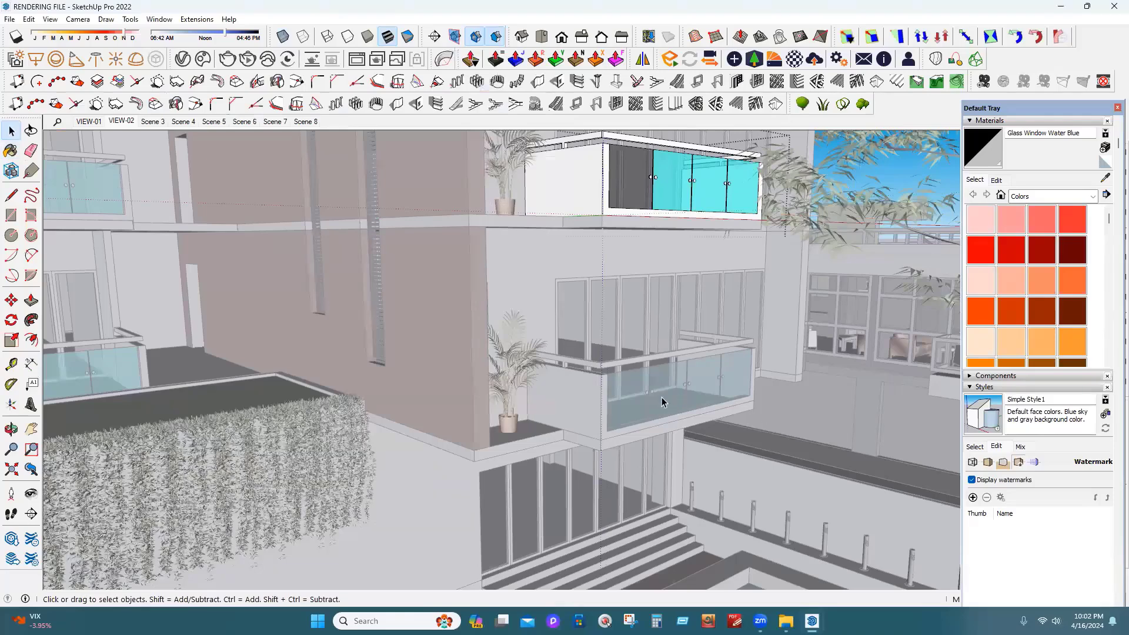
pyautogui.press('Escape')
pyautogui.press('Escape')
pyautogui.press('Escape')
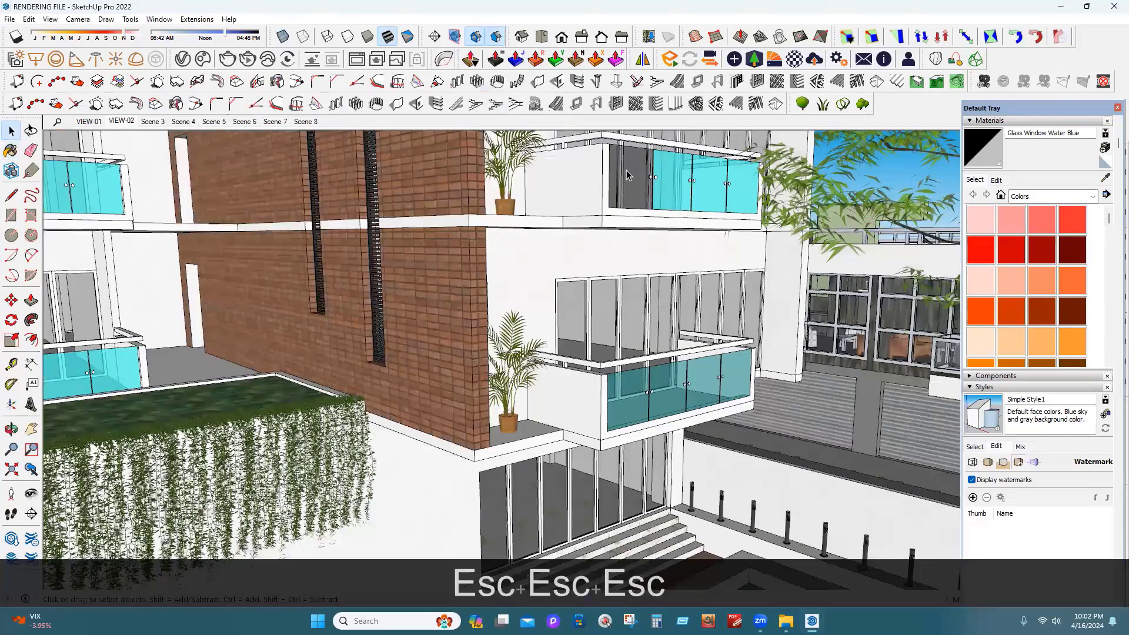
# Apply Glass Window Water Blue to the second glass pane of the upper balcony railing
pyautogui.click(679, 191)
pyautogui.doubleClick(678, 188)
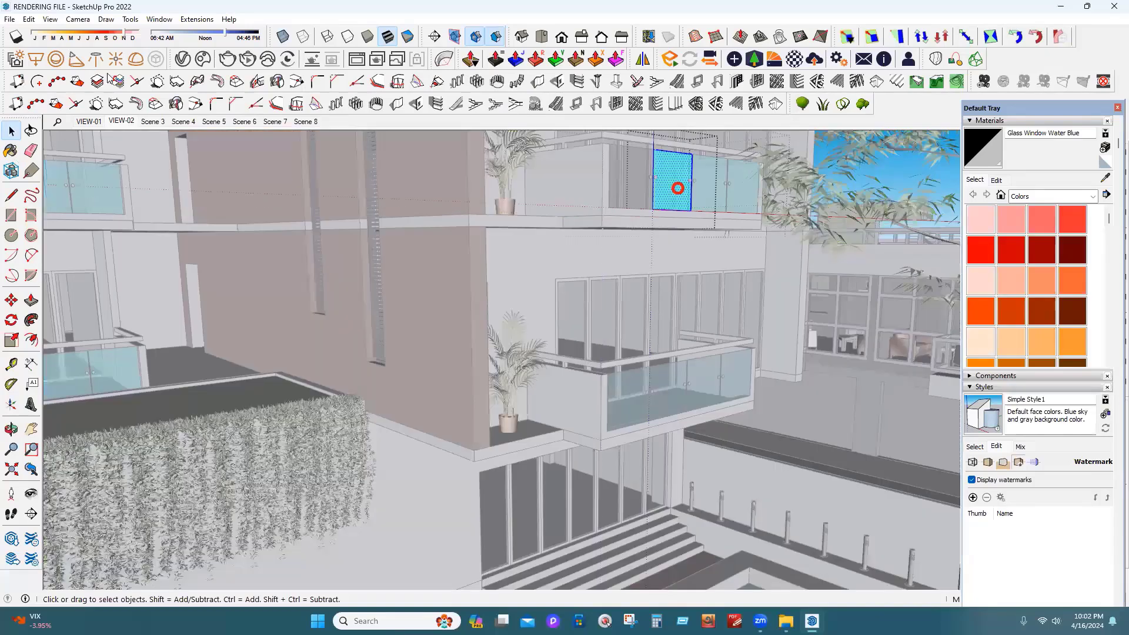
pyautogui.click(182, 59)
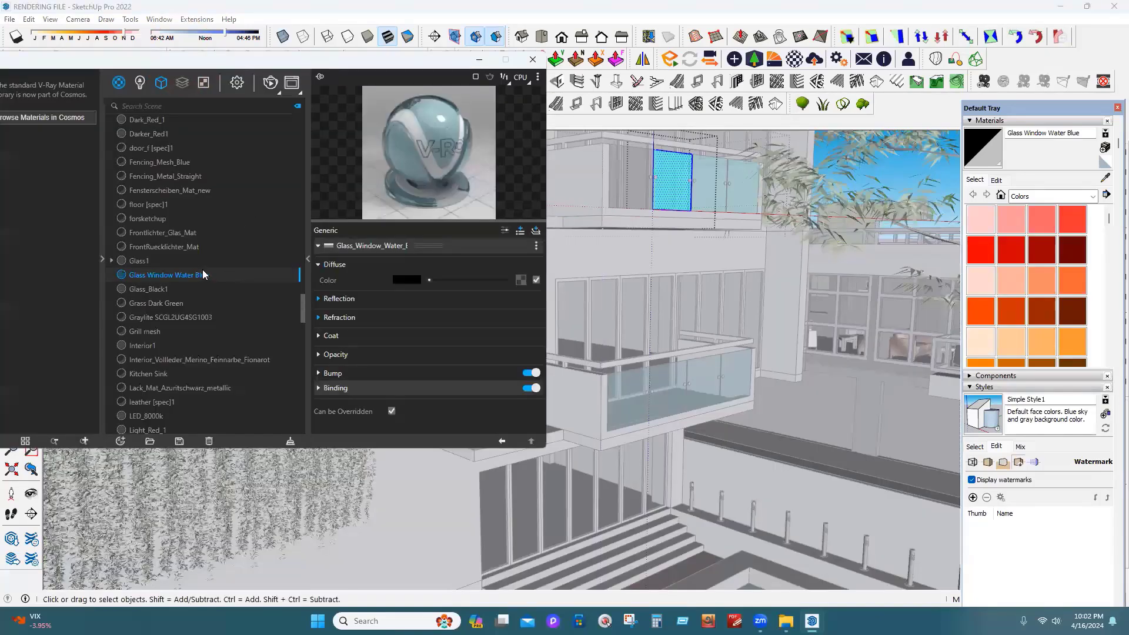
pyautogui.rightClick(203, 274)
pyautogui.press('Escape')
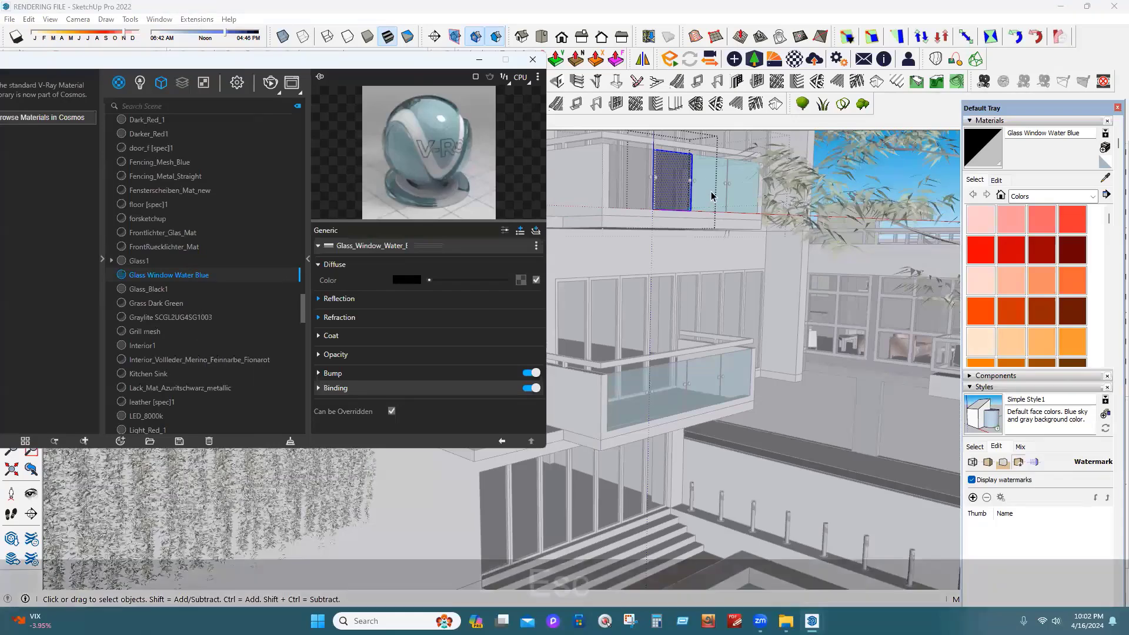
# Apply Glass Window Water Blue to the third and fourth glass panes of the upper balcony railing
pyautogui.doubleClick(711, 192)
pyautogui.click(711, 191)
pyautogui.rightClick(212, 279)
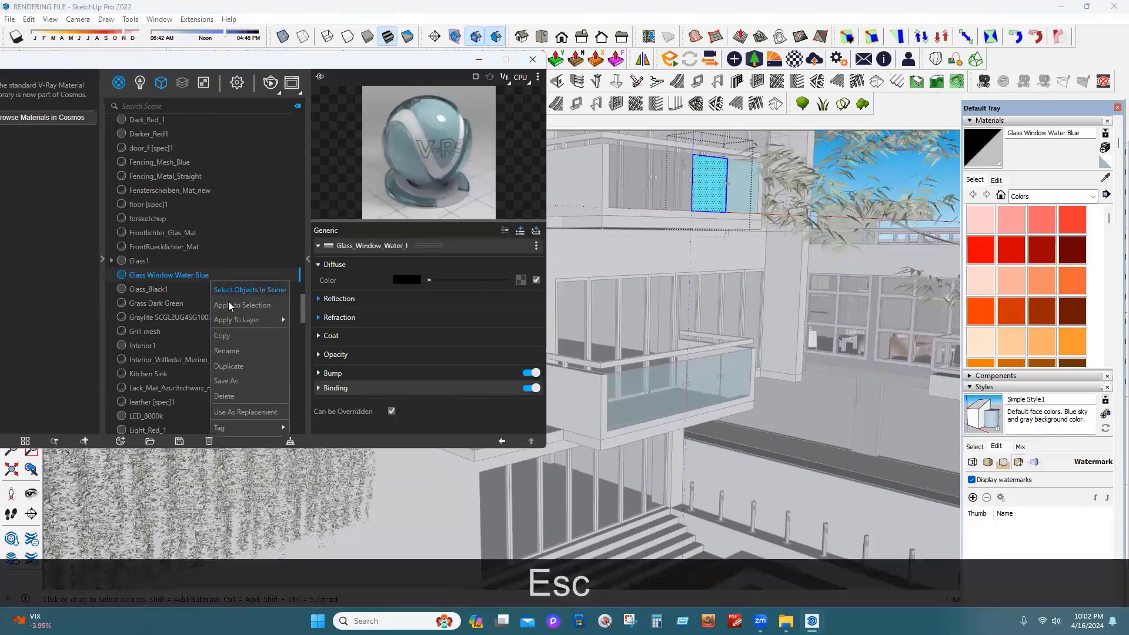
pyautogui.click(233, 304)
pyautogui.doubleClick(738, 198)
pyautogui.click(739, 199)
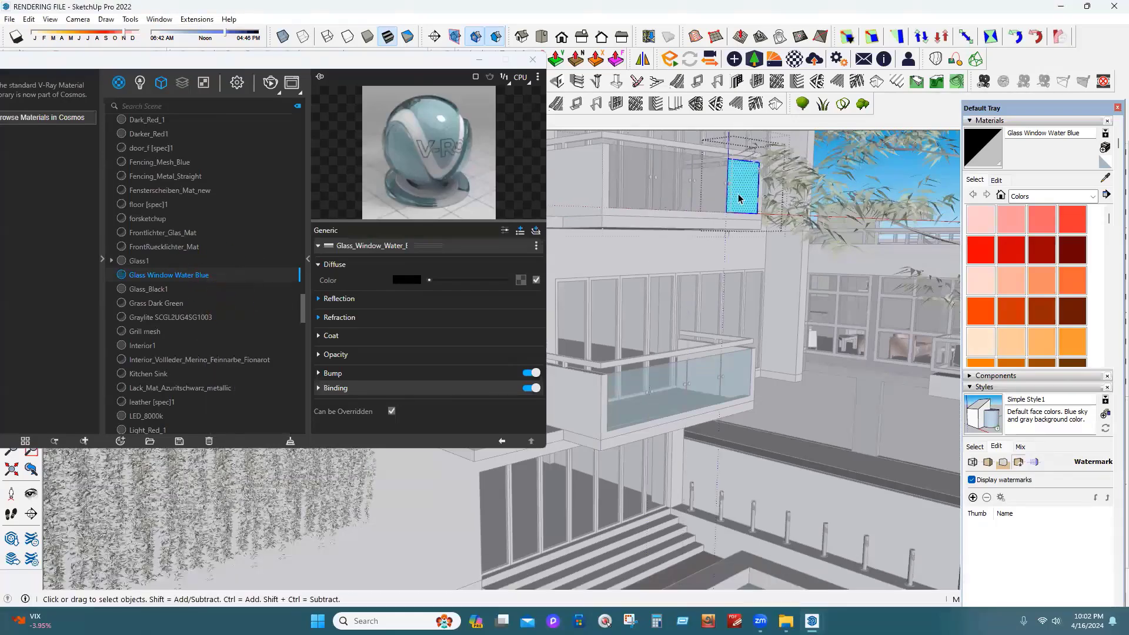
pyautogui.rightClick(199, 277)
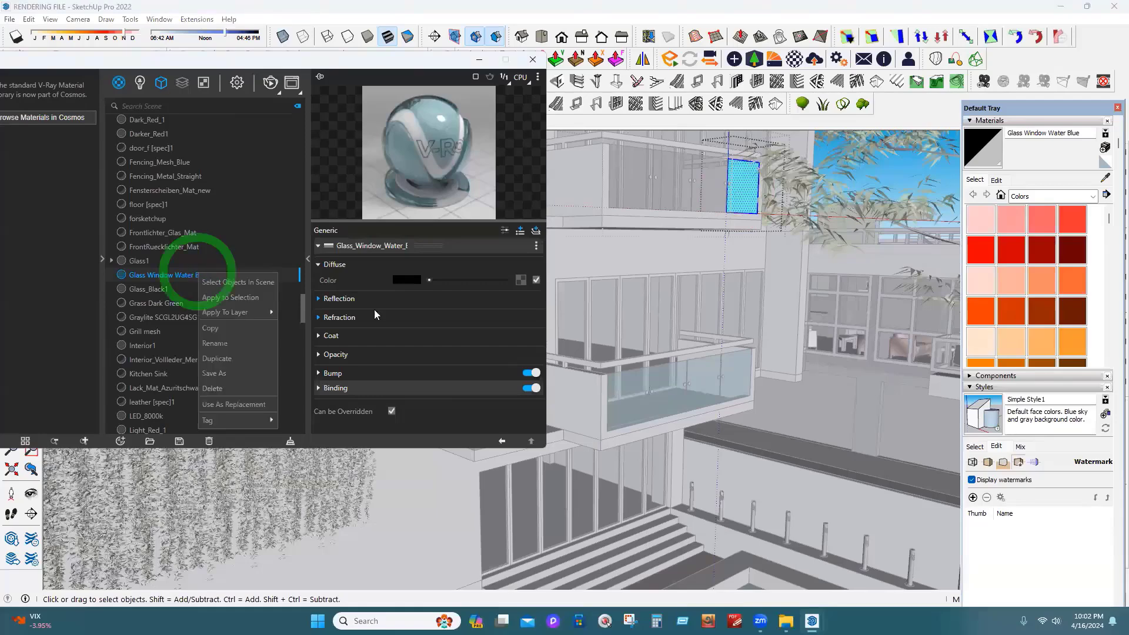
pyautogui.press('Escape')
# Apply Glass Window Water Blue to the first and second glass panes of the balcony railing above the entrance steps
pyautogui.doubleClick(633, 397)
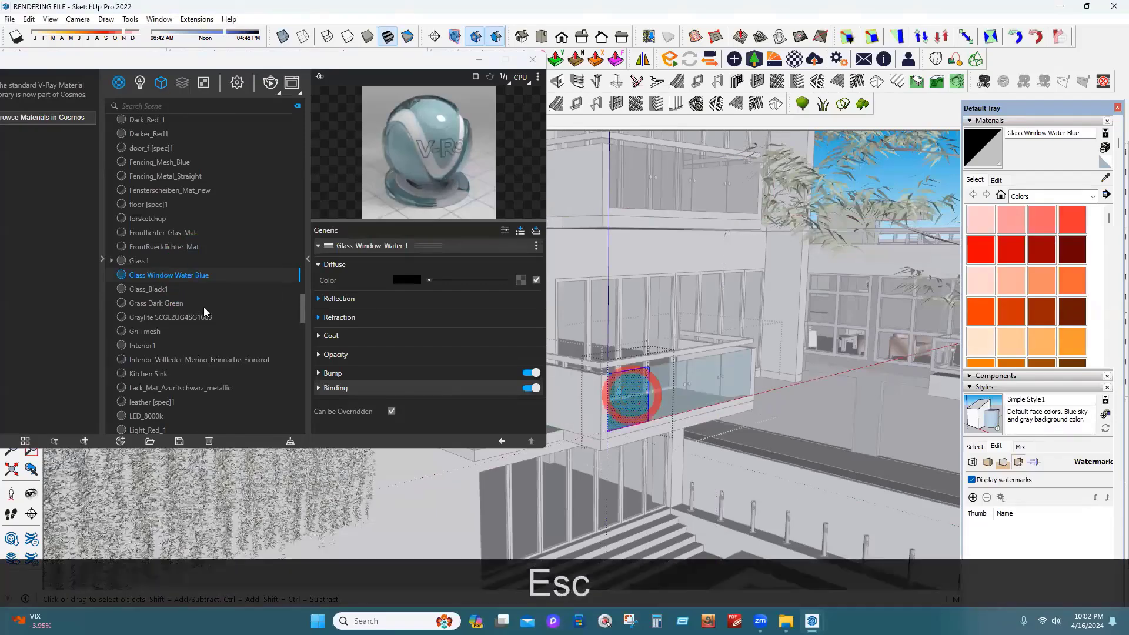
pyautogui.rightClick(199, 278)
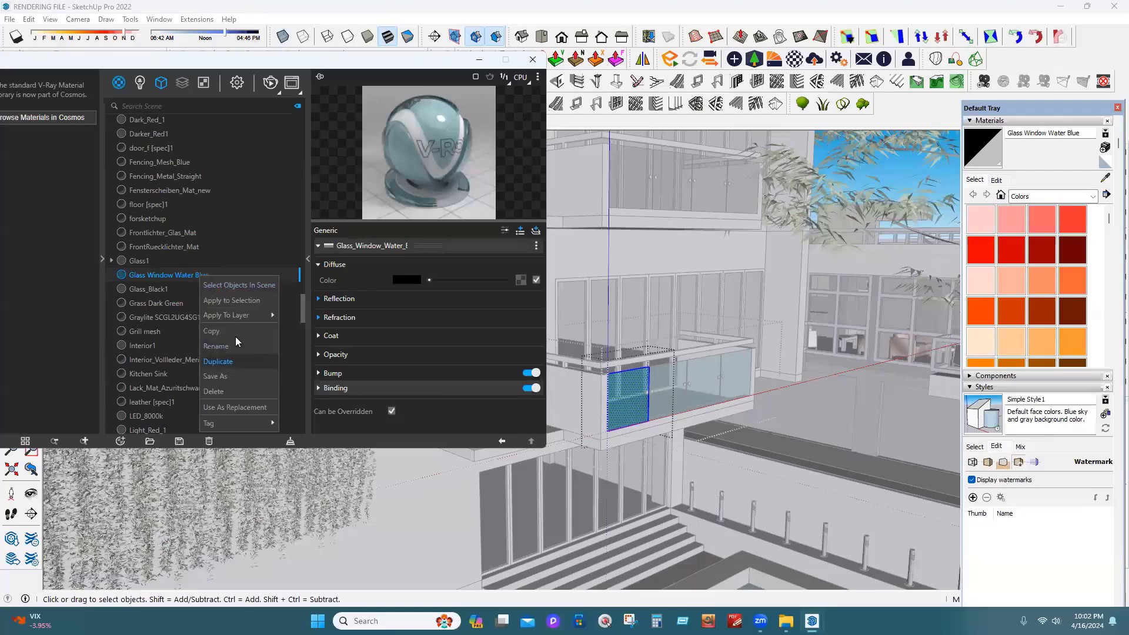
pyautogui.click(249, 304)
pyautogui.click(672, 388)
pyautogui.doubleClick(672, 389)
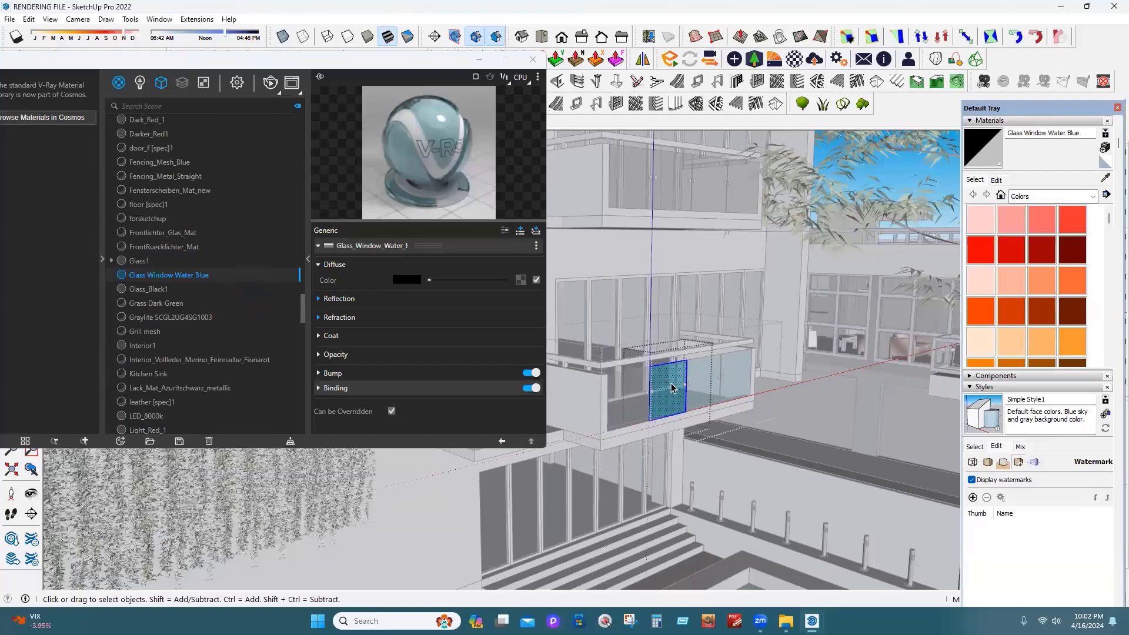
pyautogui.rightClick(150, 281)
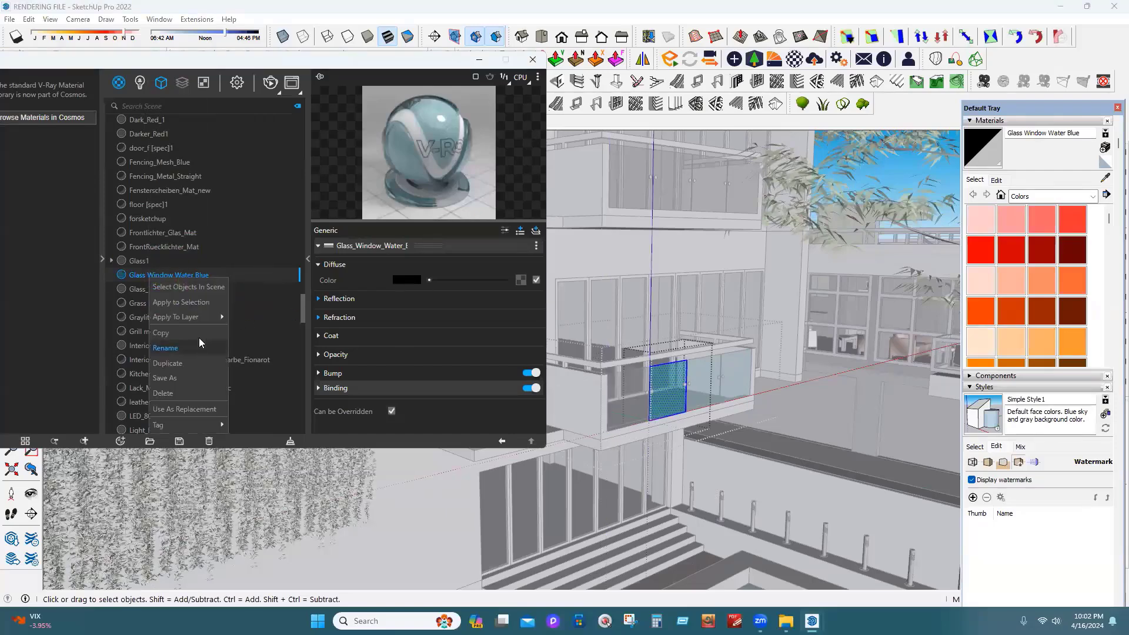
pyautogui.click(197, 306)
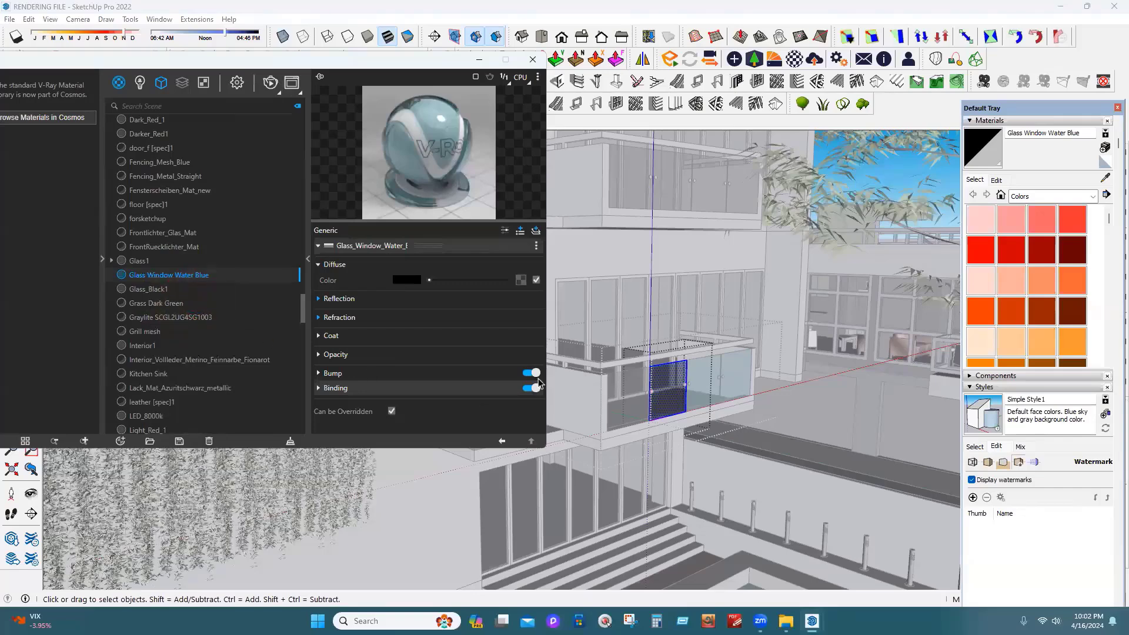
# Apply Glass Window Water Blue to the third glass pane of the balcony railing above the entrance steps
pyautogui.doubleClick(697, 377)
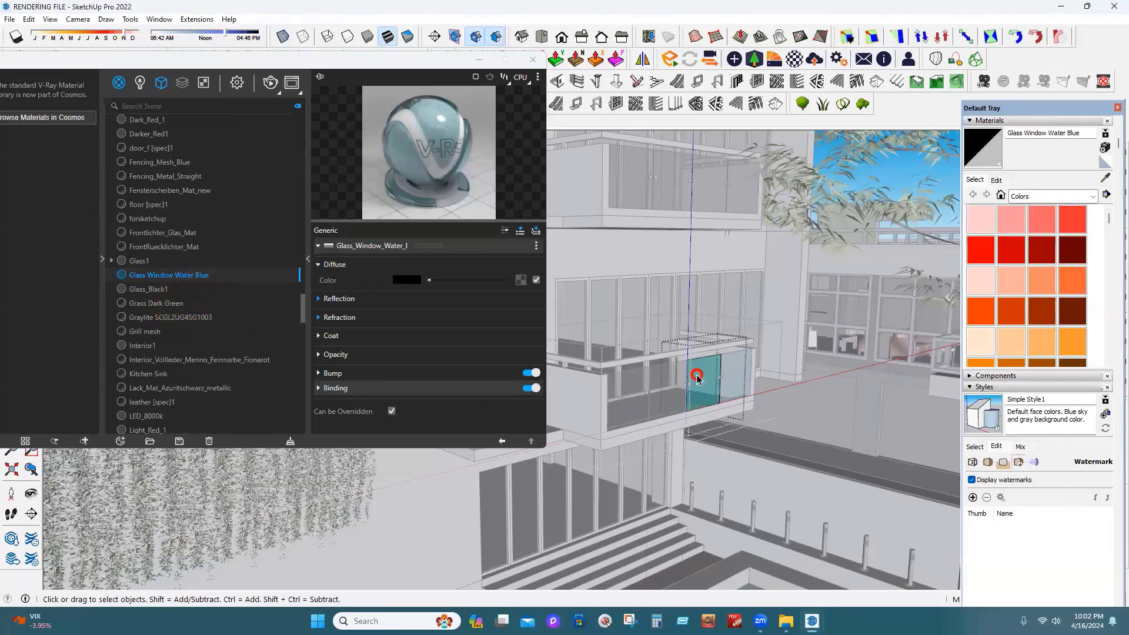
pyautogui.rightClick(179, 278)
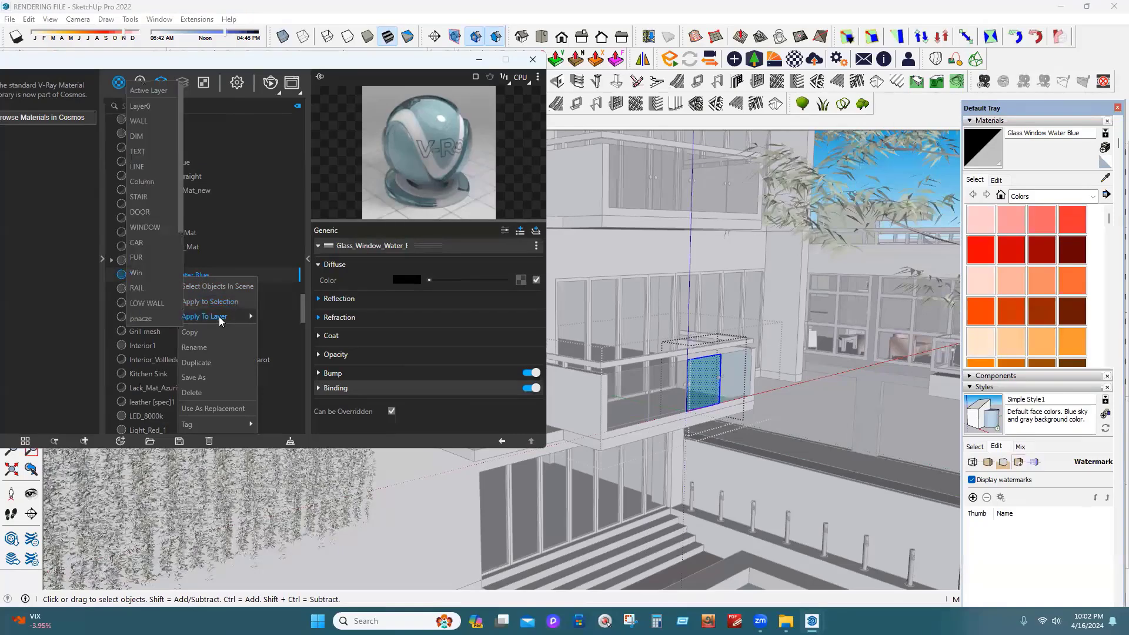
pyautogui.moveTo(199, 317)
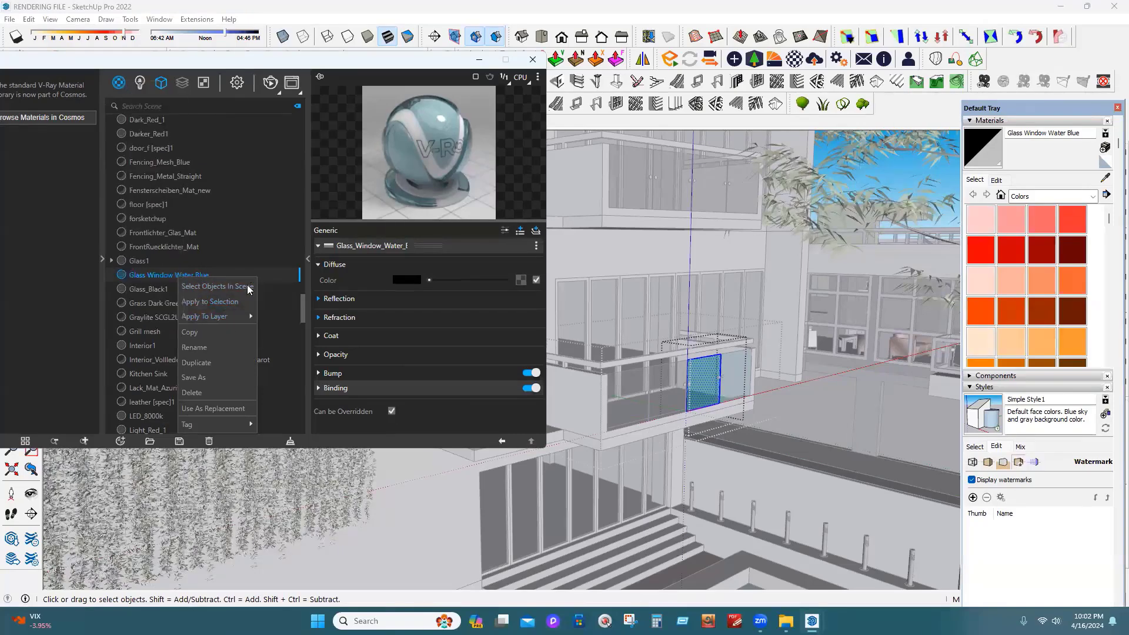
pyautogui.click(217, 301)
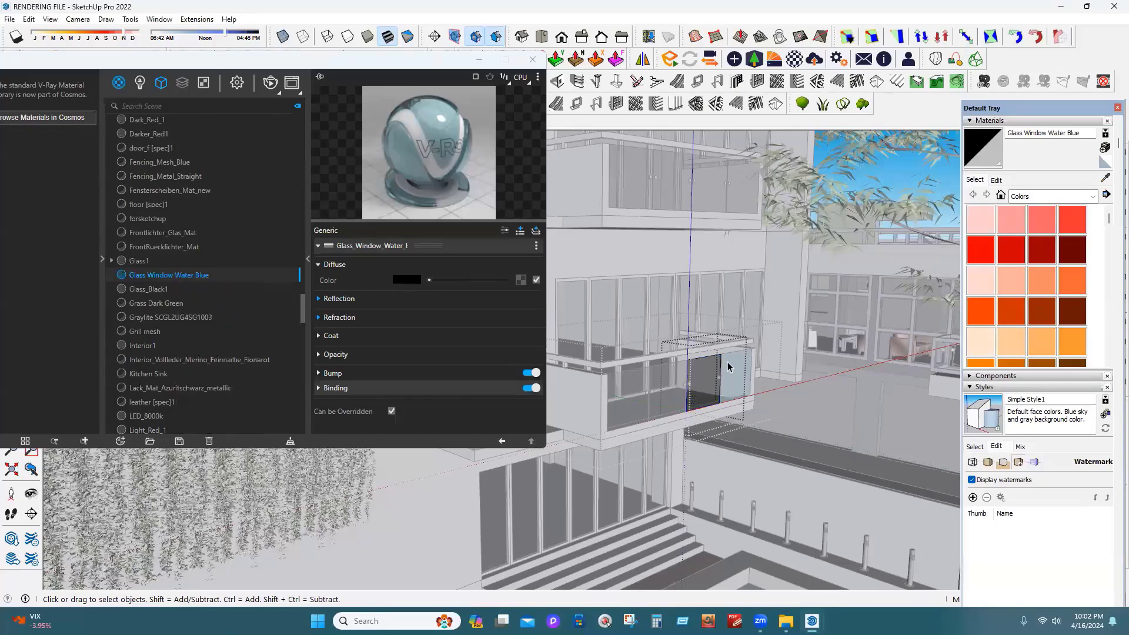
# Apply Glass Window Water Blue to the fourth glass pane of the balcony railing above the entrance steps and exit the nested groups
pyautogui.doubleClick(730, 367)
pyautogui.click(730, 367)
pyautogui.rightClick(211, 280)
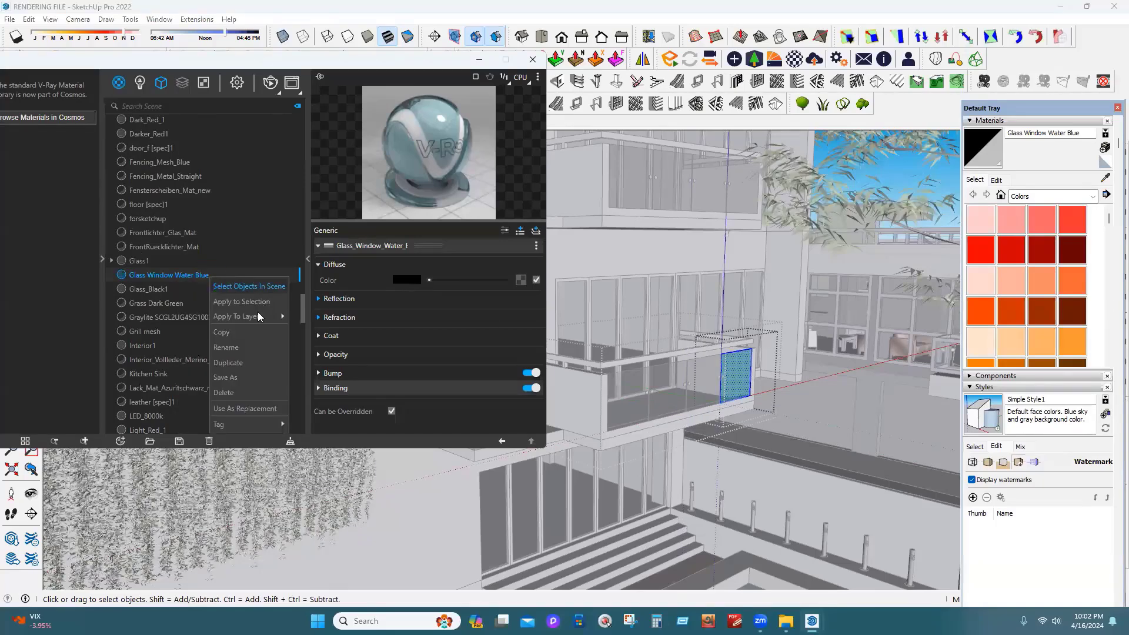
pyautogui.click(254, 300)
pyautogui.press('Escape')
pyautogui.press('Escape')
pyautogui.press('Escape')
pyautogui.click(731, 227)
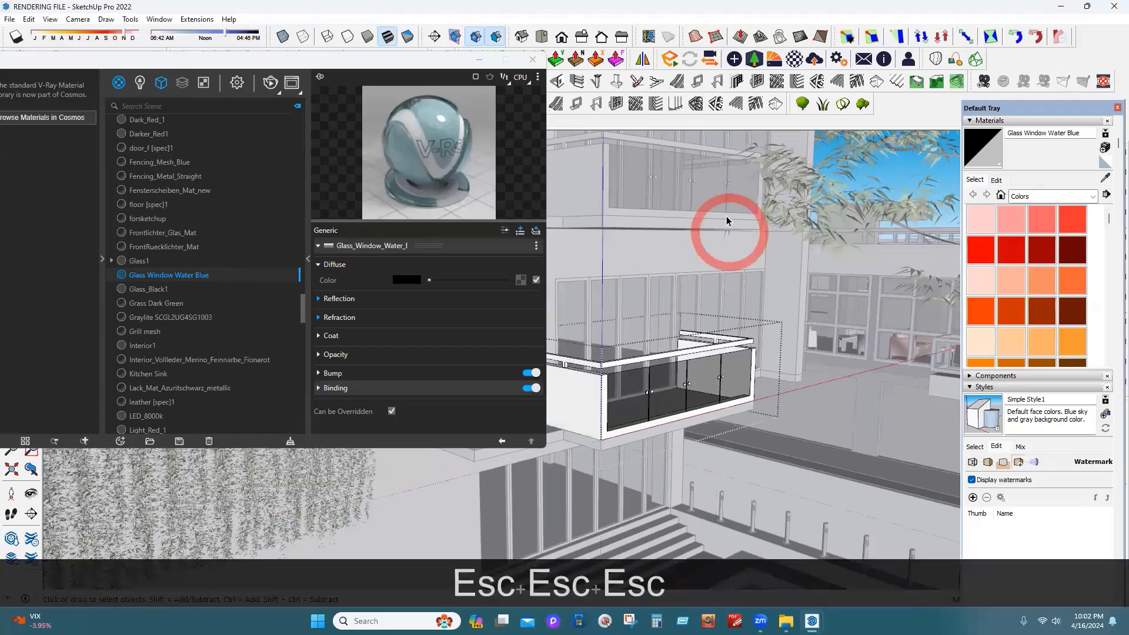
pyautogui.press('Escape')
pyautogui.press('Escape')
pyautogui.press('Escape')
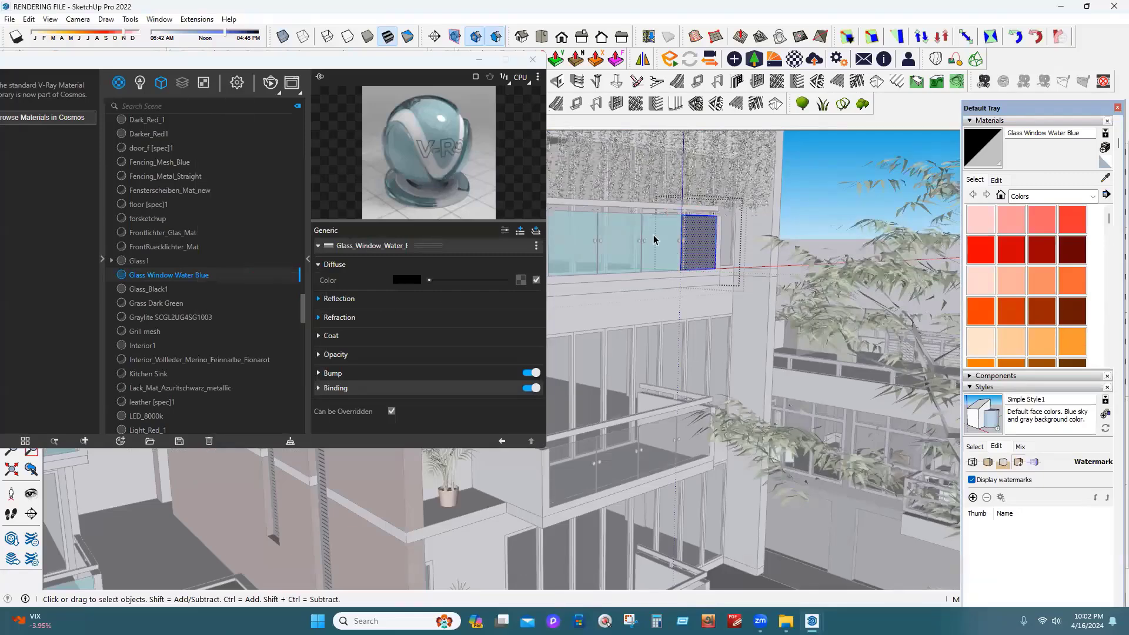
# Apply Glass Window Water Blue to the third and second glass panes of the balcony railing beneath the hanging plants
pyautogui.rightClick(197, 282)
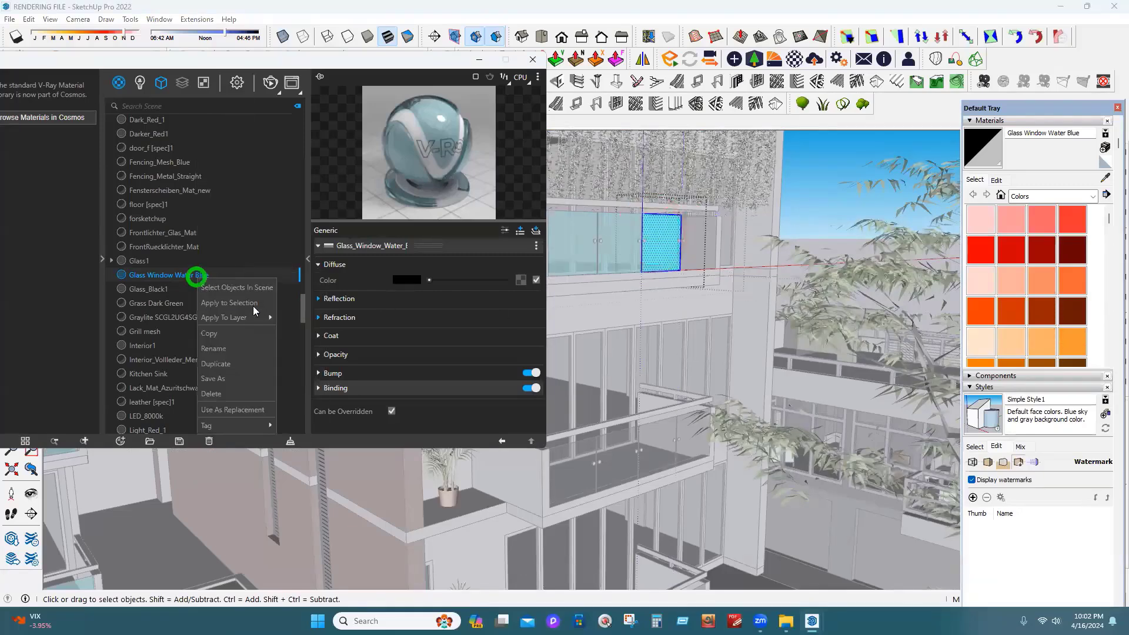
pyautogui.click(249, 305)
pyautogui.click(631, 240)
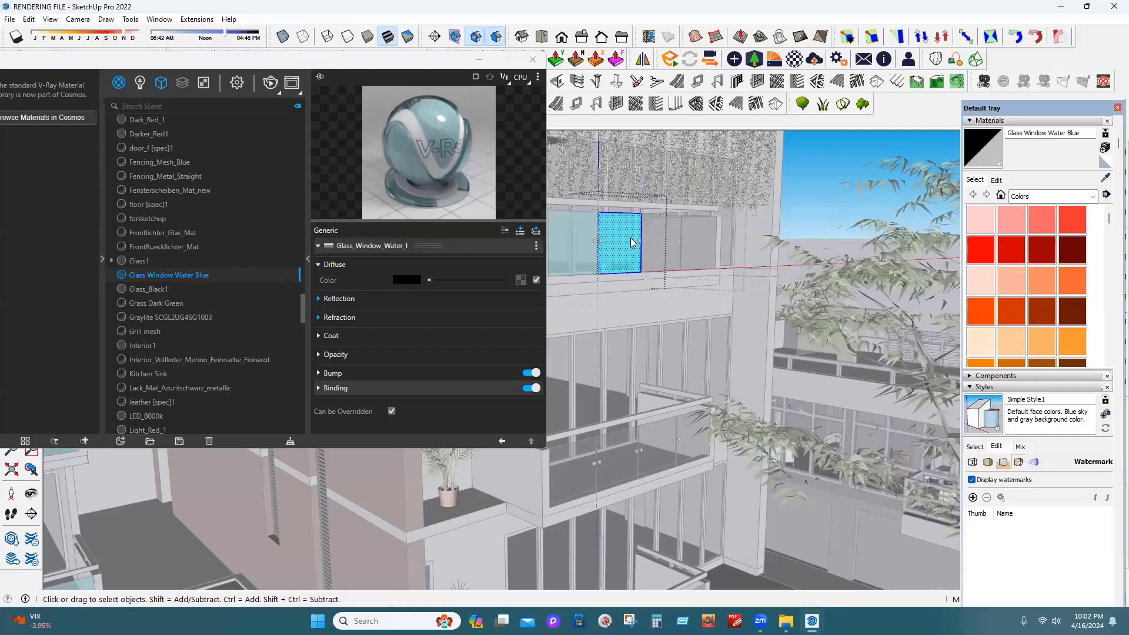
pyautogui.rightClick(631, 240)
pyautogui.rightClick(198, 278)
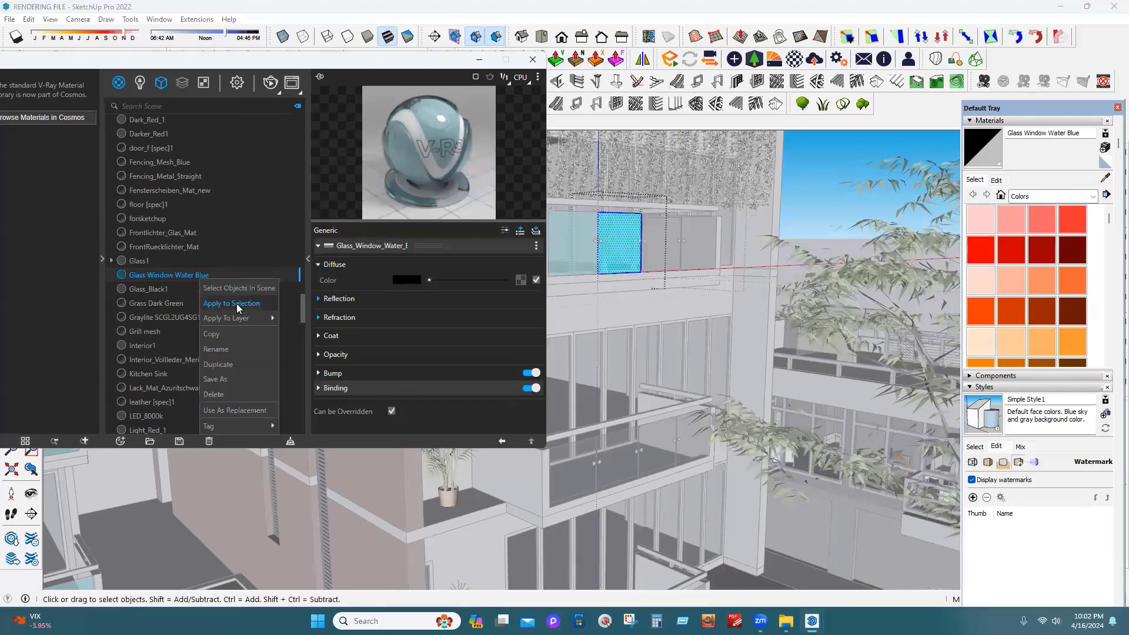
pyautogui.click(237, 303)
# Apply Glass Window Water Blue to the first glass pane of the balcony railing beneath the hanging plants and exit the pane's group
pyautogui.click(578, 234)
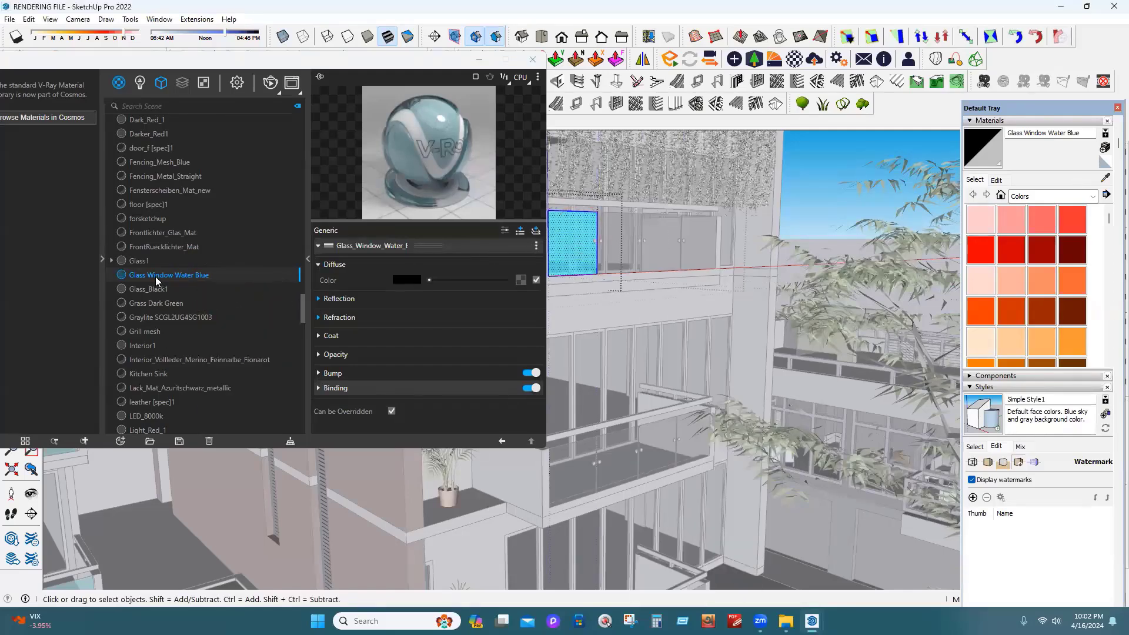
pyautogui.rightClick(157, 278)
pyautogui.click(209, 307)
pyautogui.press('Escape')
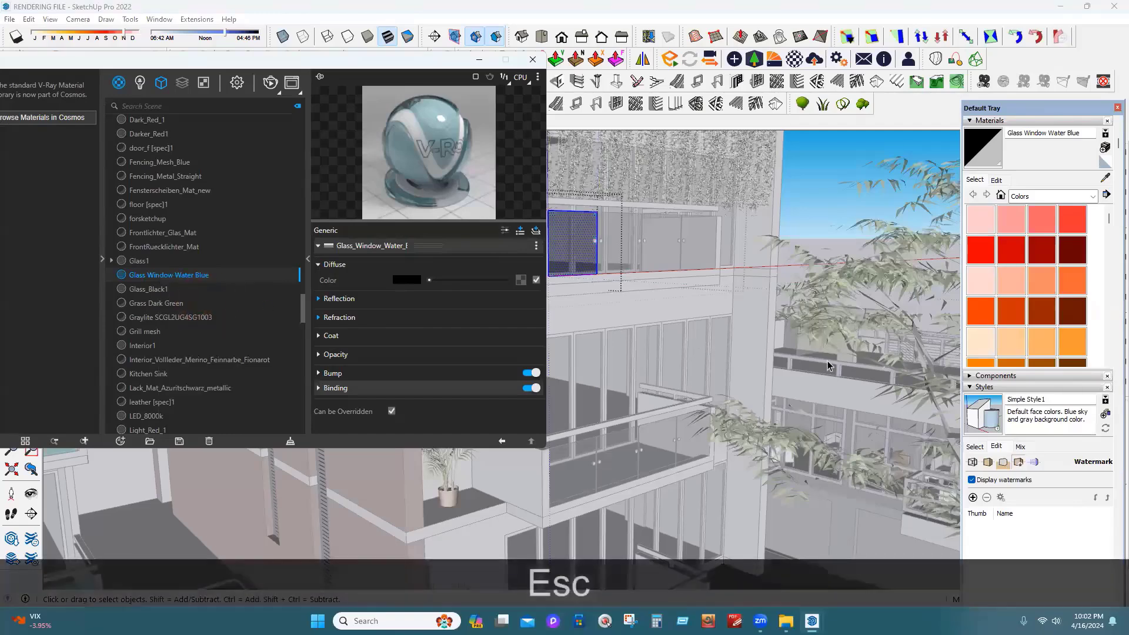
# Apply Glass Window Water Blue to the first and second glass panes of the lower balcony railing beside the grass roof
pyautogui.scroll(-6, 831, 360)
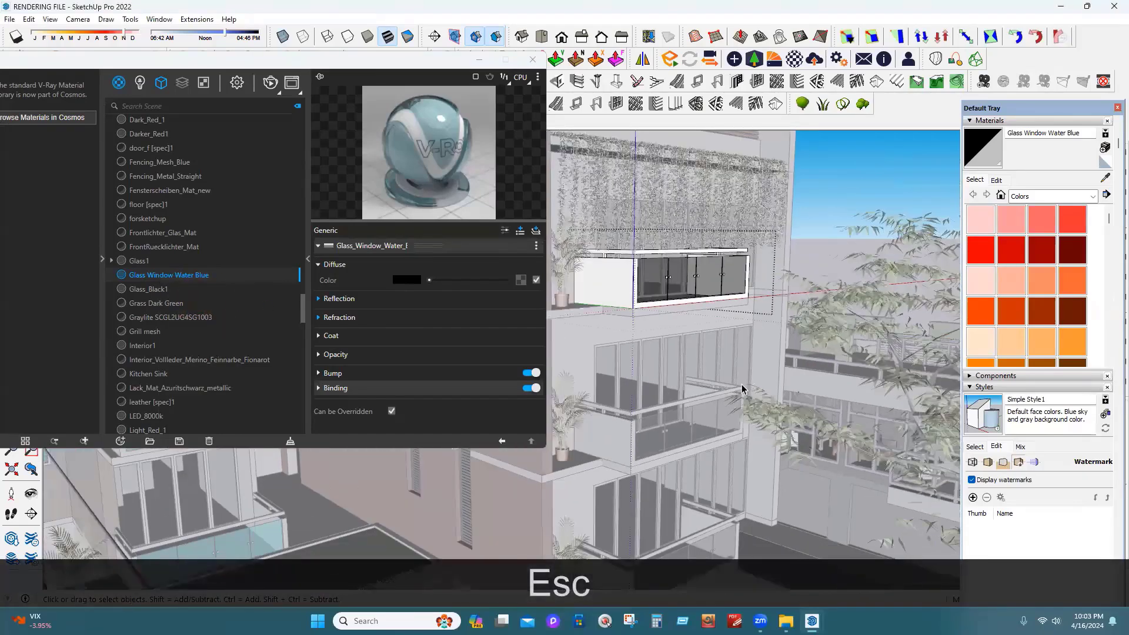
pyautogui.scroll(6, 627, 428)
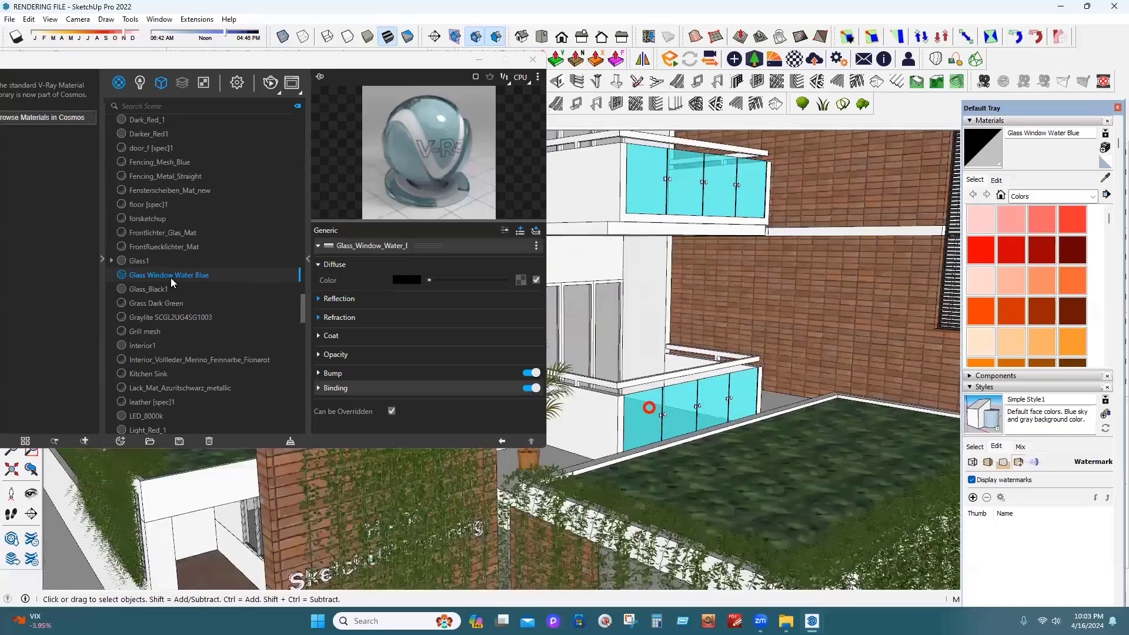
pyautogui.rightClick(171, 278)
pyautogui.click(221, 301)
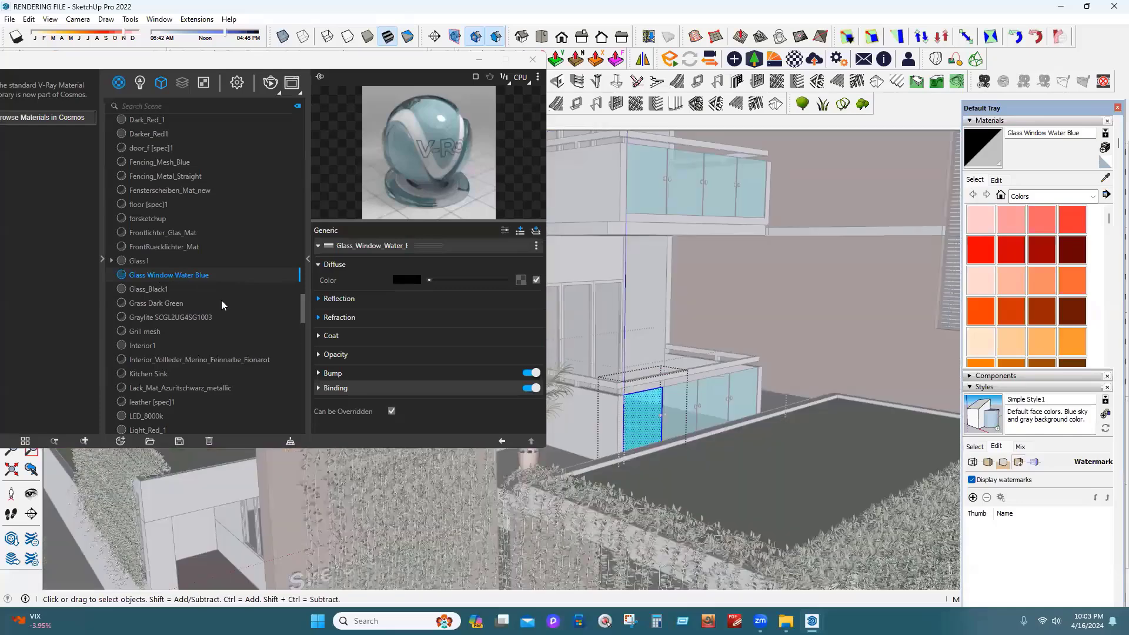
pyautogui.rightClick(202, 274)
pyautogui.click(255, 313)
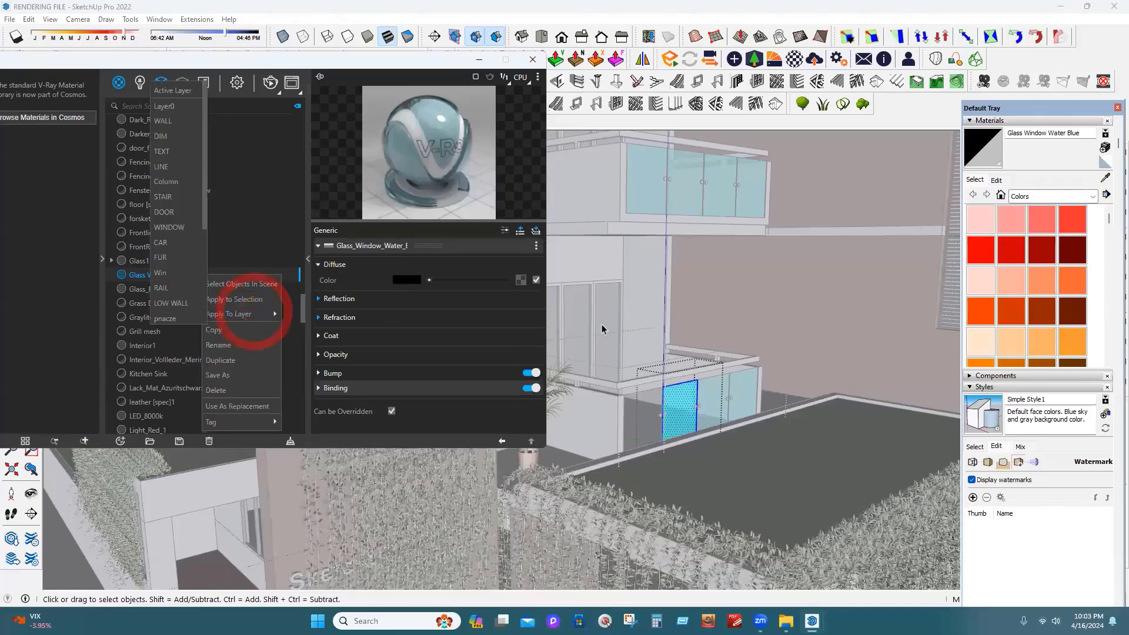
pyautogui.click(260, 301)
# Apply Glass Window Water Blue to the third and fourth glass panes of the lower balcony railing beside the grass roof
pyautogui.click(713, 381)
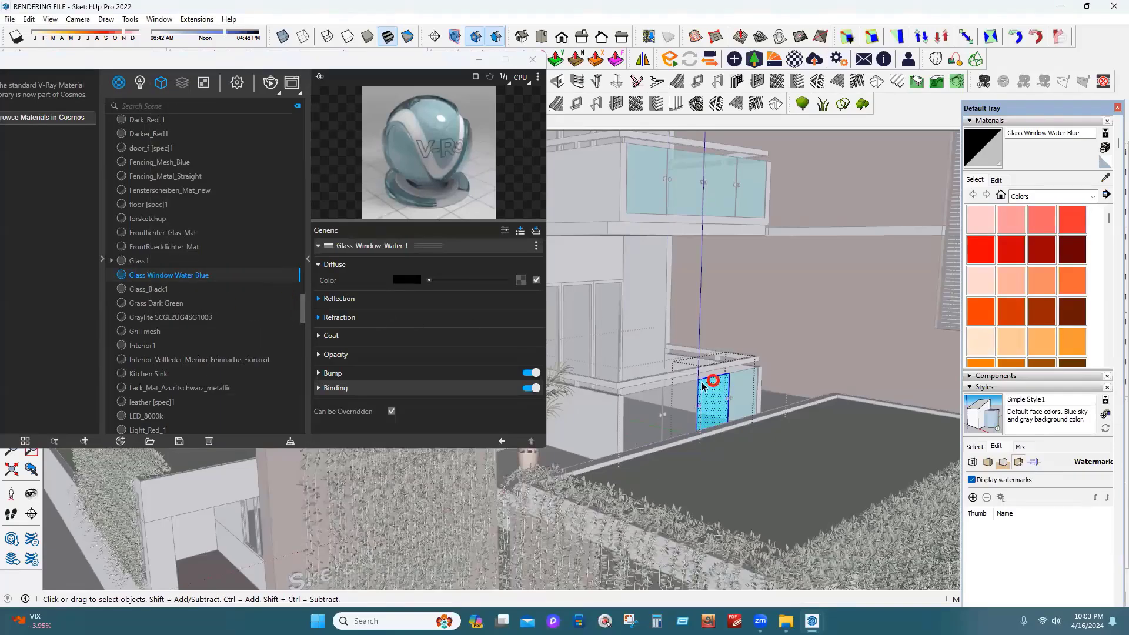
pyautogui.rightClick(210, 274)
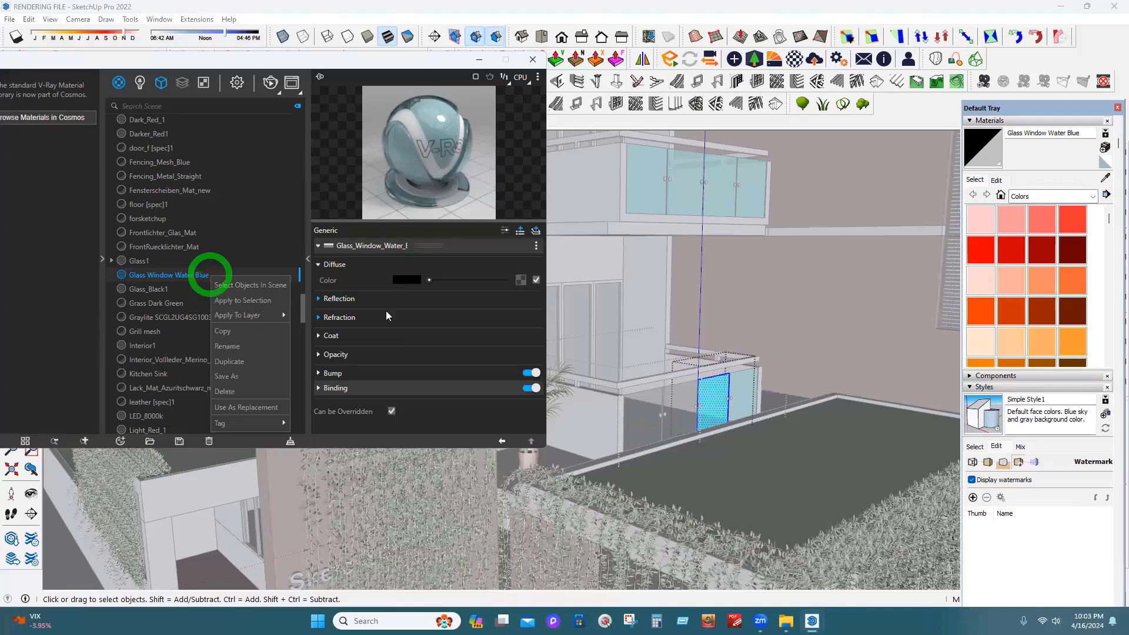
pyautogui.click(253, 301)
pyautogui.click(733, 374)
pyautogui.doubleClick(733, 375)
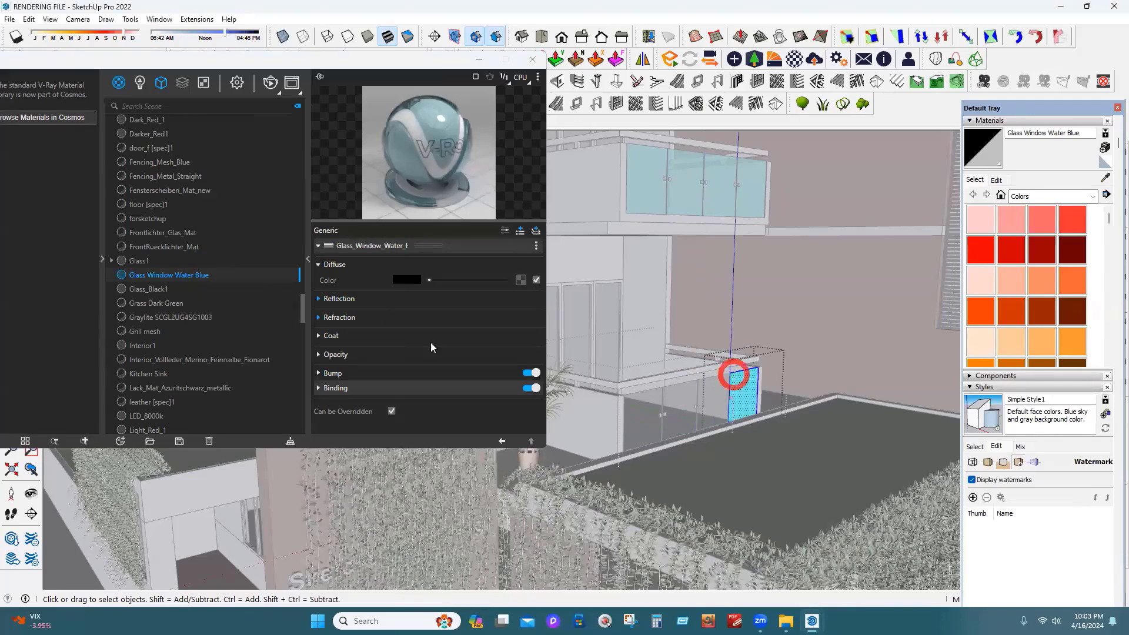
pyautogui.rightClick(224, 282)
pyautogui.click(273, 301)
# Apply Glass Window Water Blue to the first and second glass panes of the balcony railing one floor above the grass roof
pyautogui.click(658, 191)
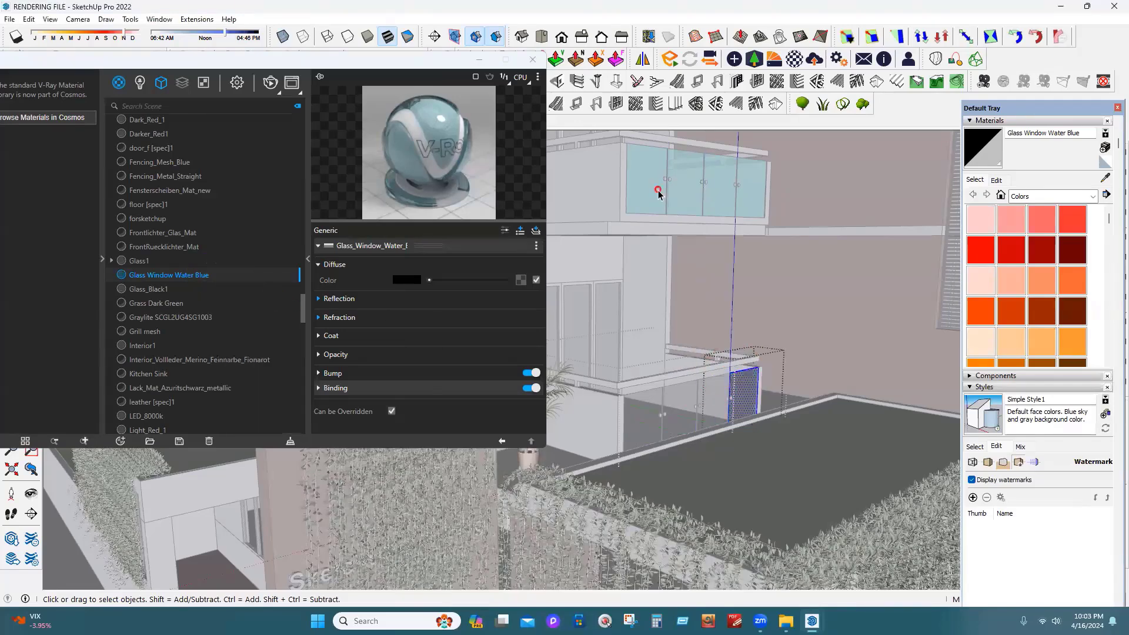
pyautogui.doubleClick(659, 191)
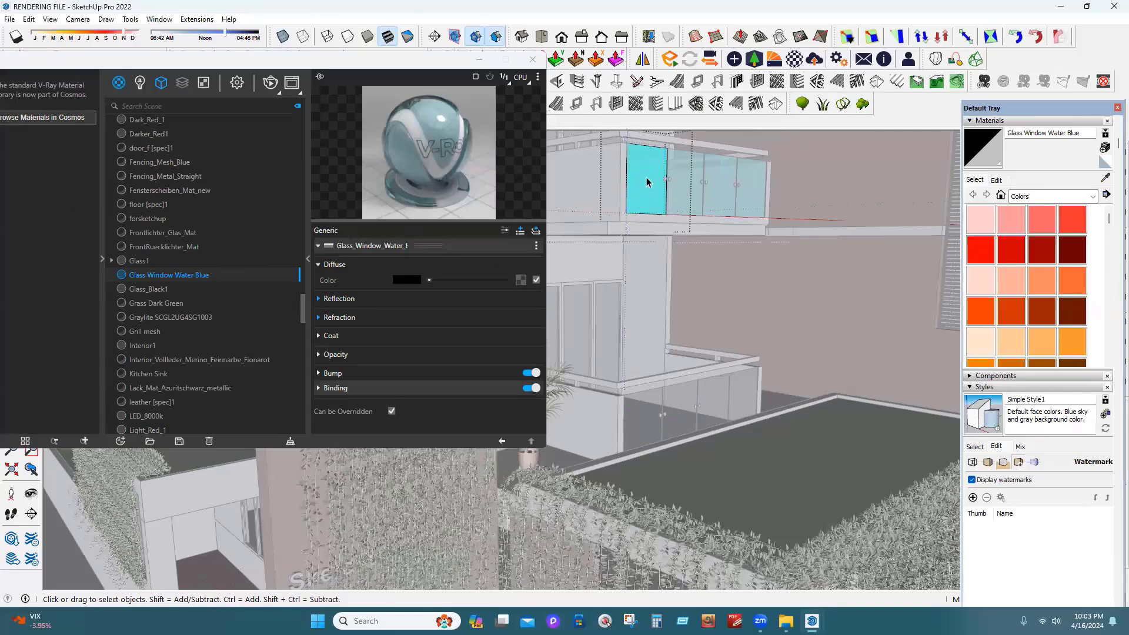
pyautogui.rightClick(179, 275)
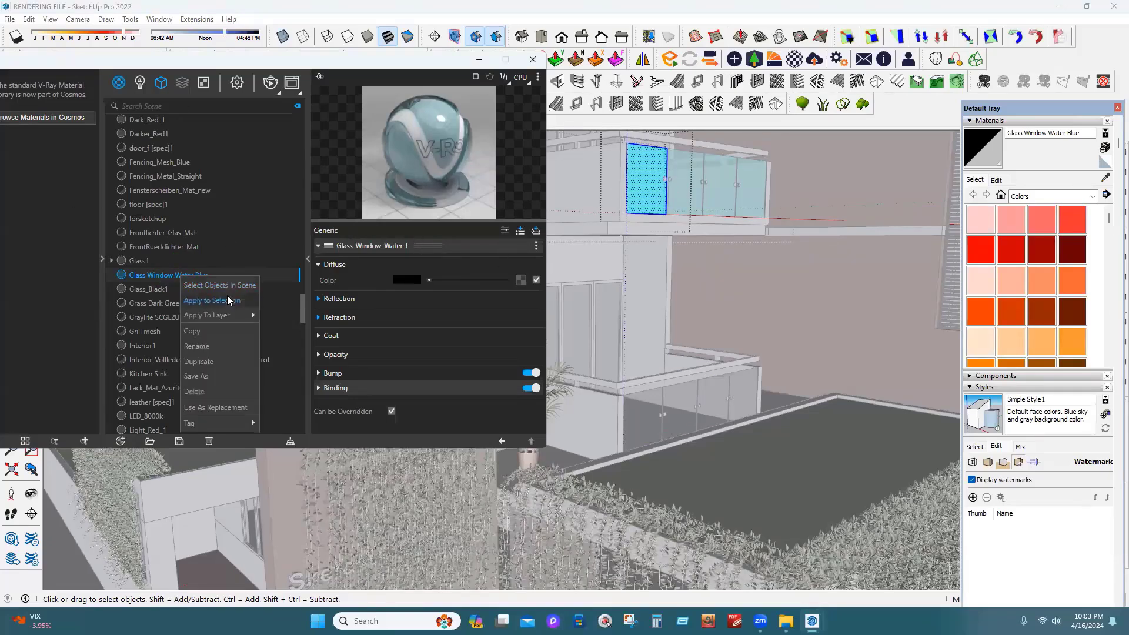
pyautogui.click(227, 294)
pyautogui.click(675, 194)
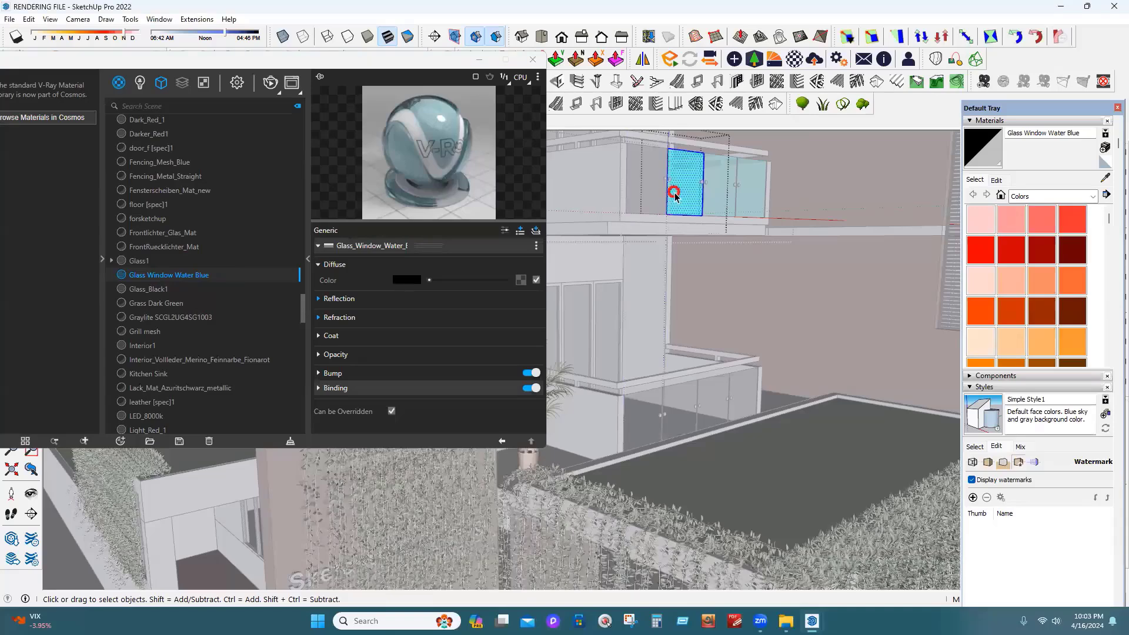
pyautogui.rightClick(242, 275)
pyautogui.click(287, 295)
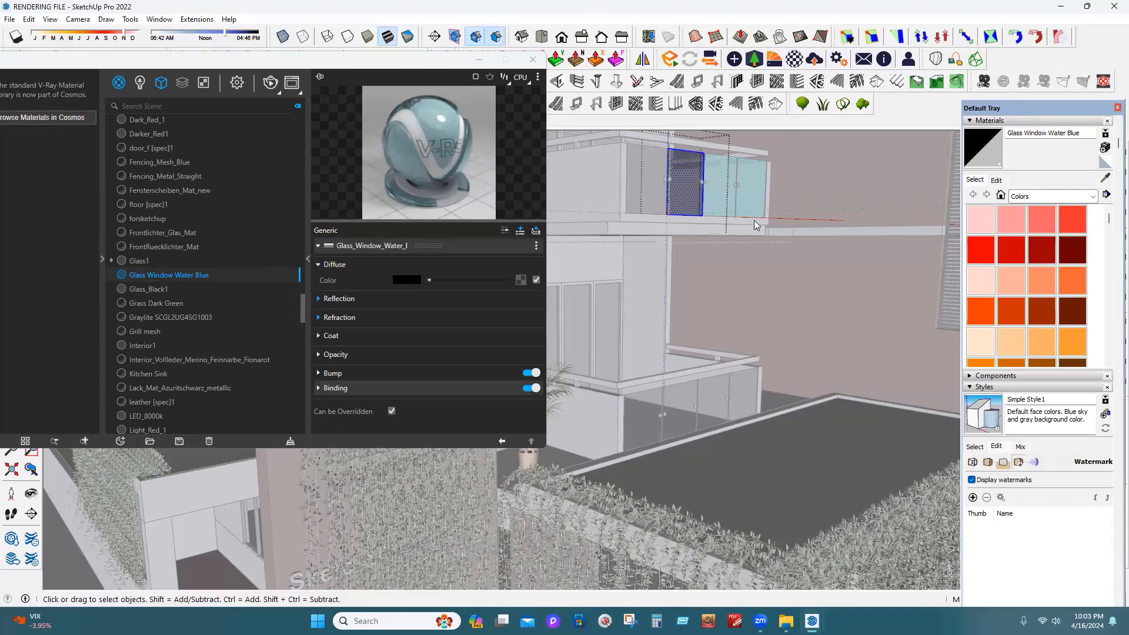
# Apply Glass Window Water Blue to the third and fourth glass panes of the railing one floor above the grass roof and exit the groups
pyautogui.rightClick(722, 179)
pyautogui.rightClick(186, 275)
pyautogui.click(226, 297)
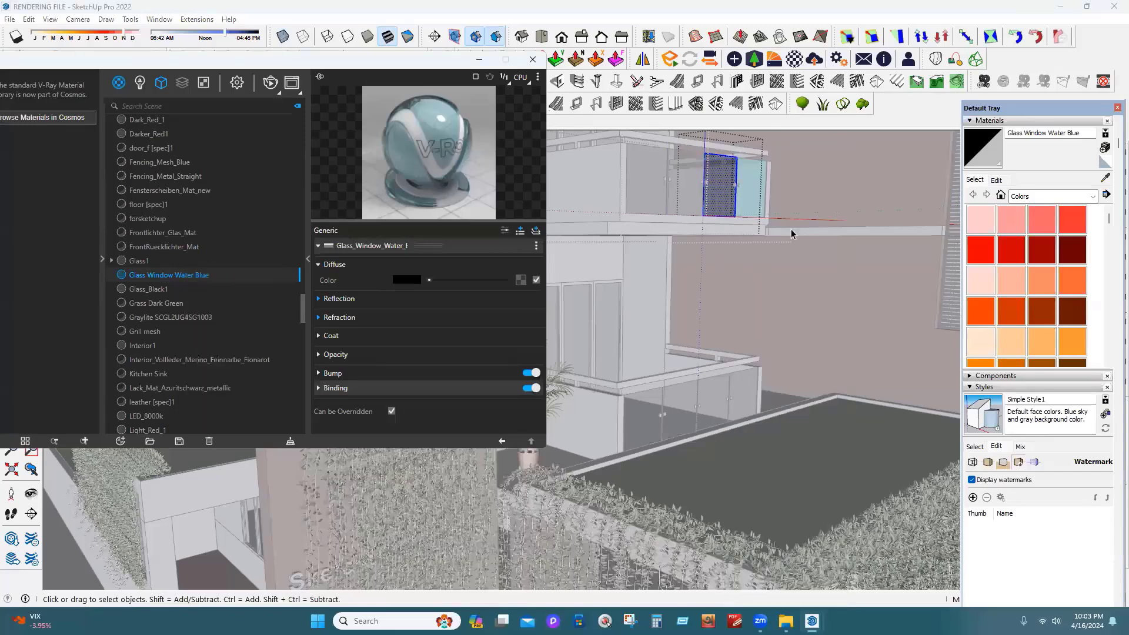
pyautogui.click(743, 189)
pyautogui.rightClick(744, 186)
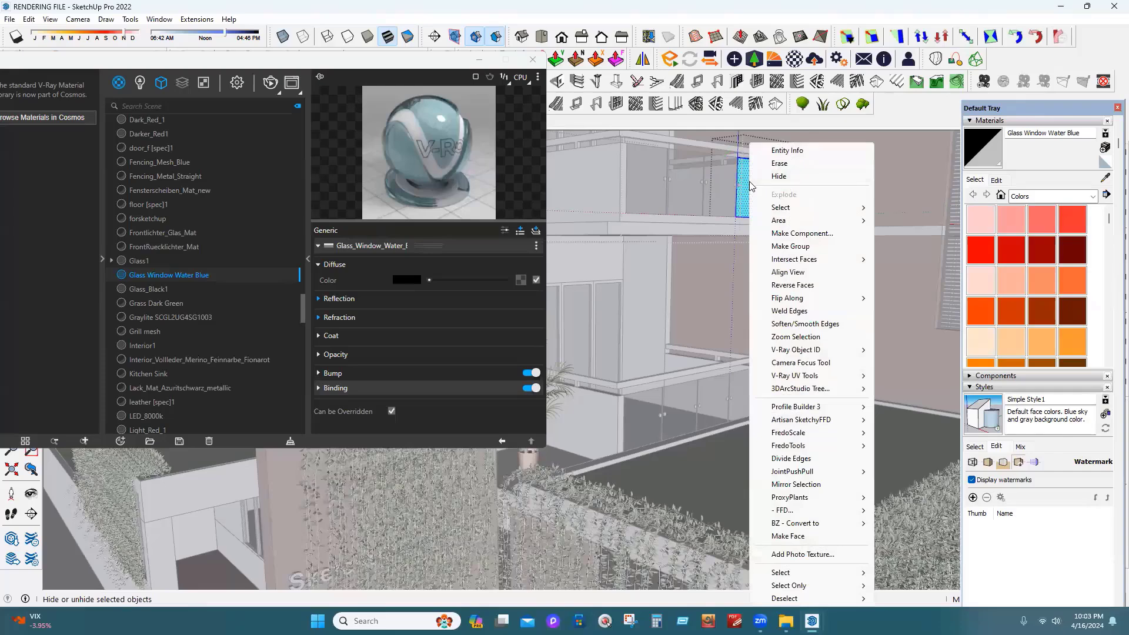
pyautogui.rightClick(246, 277)
pyautogui.press('Escape')
pyautogui.press('Escape')
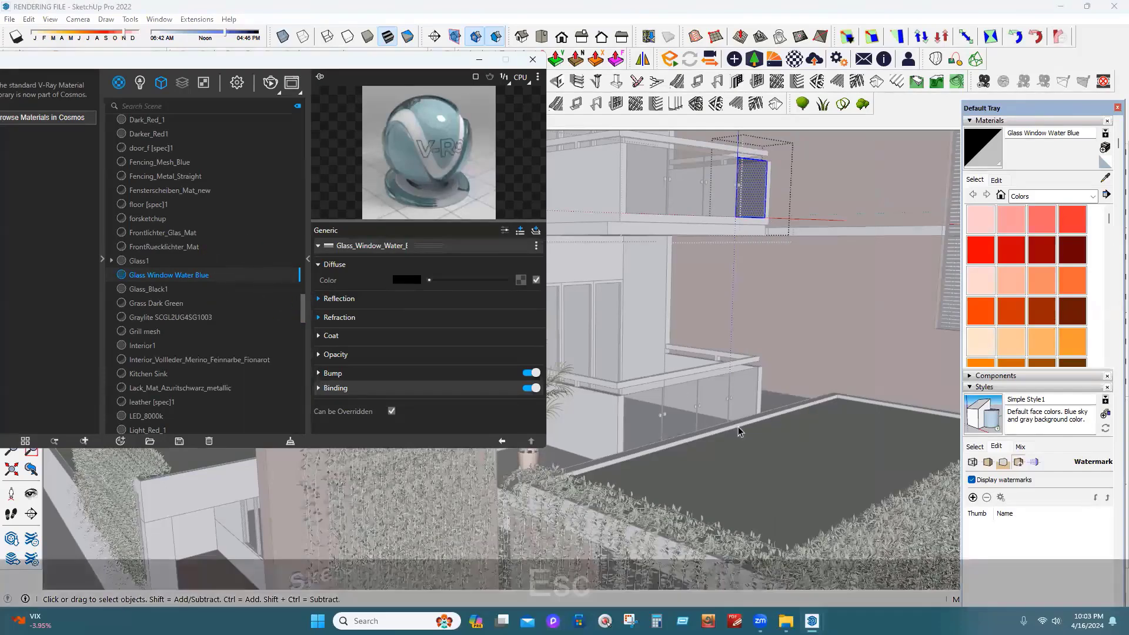
pyautogui.scroll(-2, 711, 442)
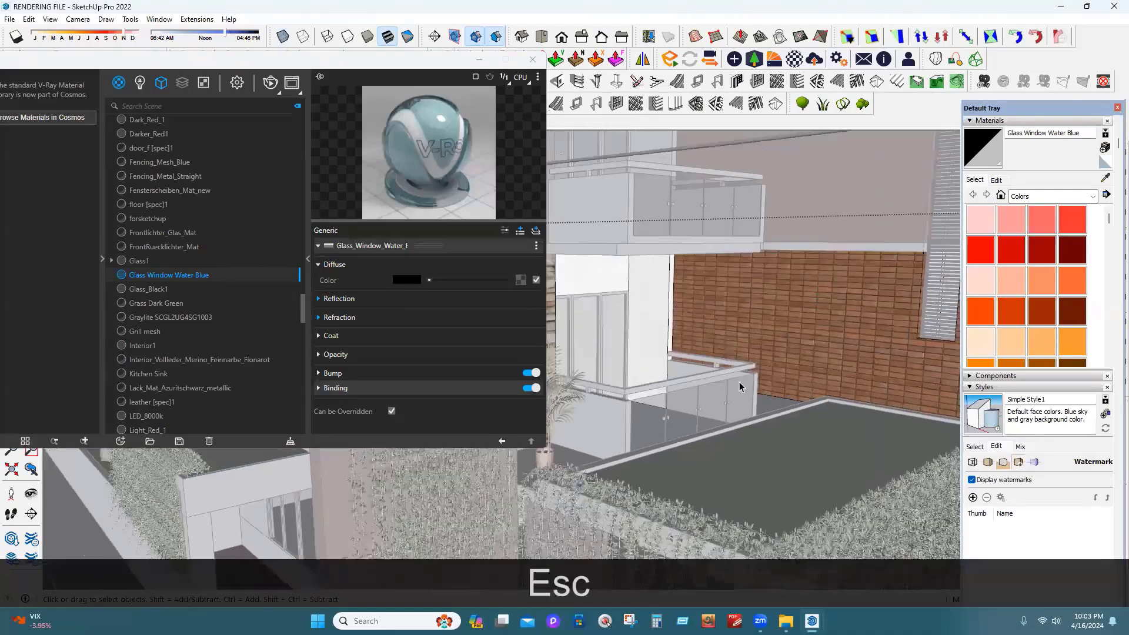
# Apply the Glass Window Water Blue material to both panes of the small lower window in the stone-clad wall and leave the group
pyautogui.press('Escape')
pyautogui.scroll(-4, 817, 359)
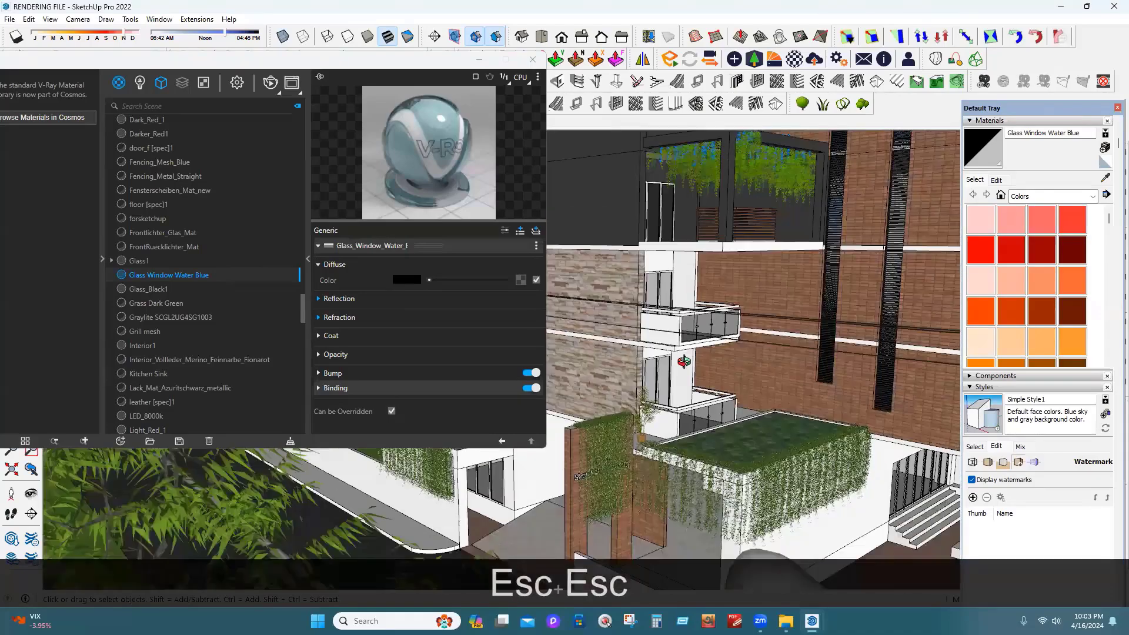
pyautogui.scroll(-3, 647, 363)
pyautogui.press('Escape')
pyautogui.scroll(-3, 650, 364)
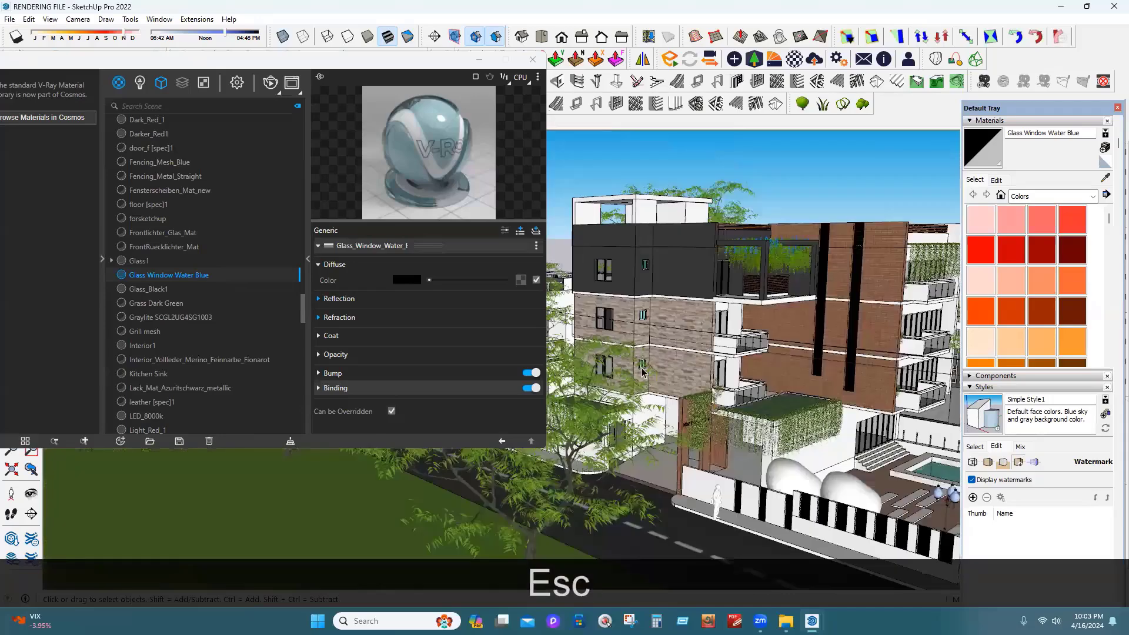
pyautogui.moveTo(664, 353); pyautogui.dragTo(628, 372, button='middle')
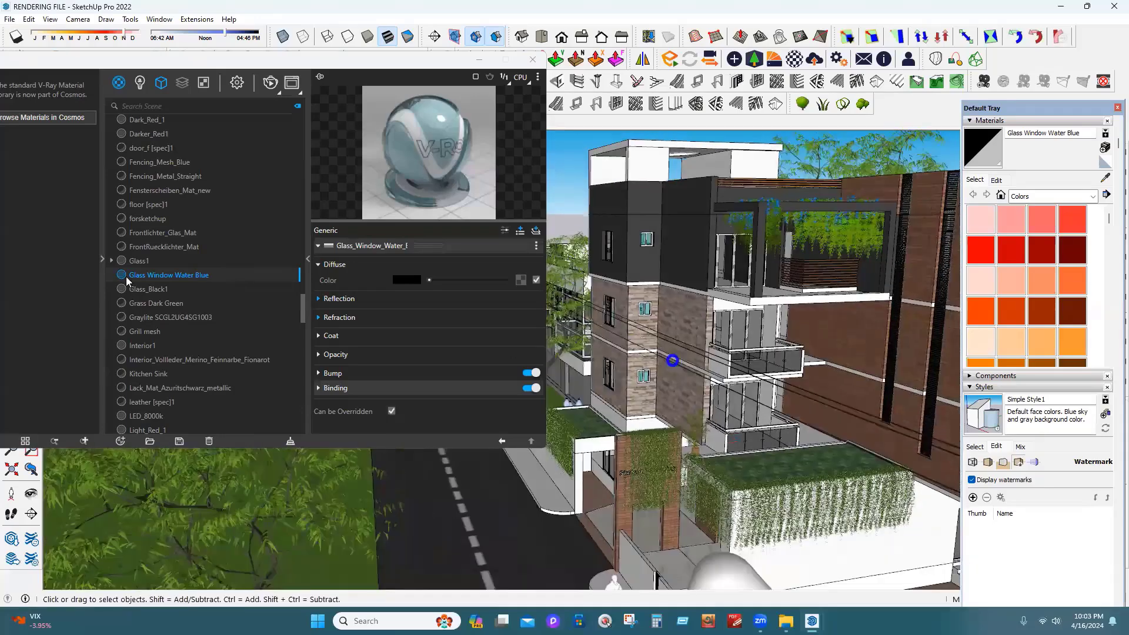
pyautogui.scroll(8, 667, 358)
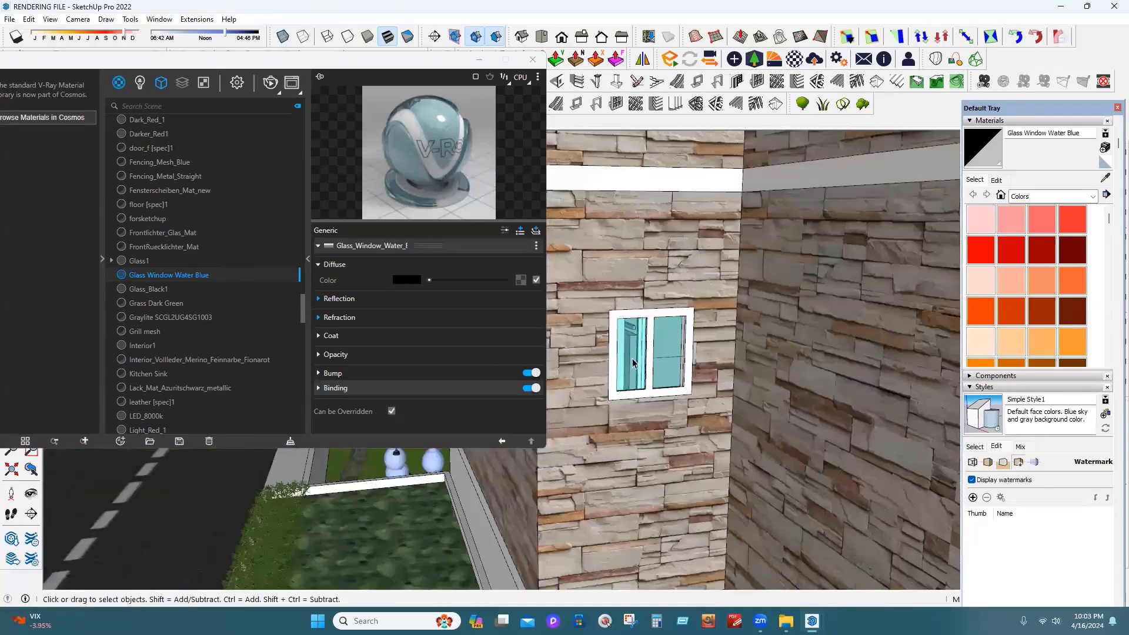
pyautogui.scroll(1, 633, 360)
pyautogui.doubleClick(668, 356)
pyautogui.rightClick(133, 274)
pyautogui.click(253, 298)
pyautogui.doubleClick(631, 353)
pyautogui.rightClick(133, 274)
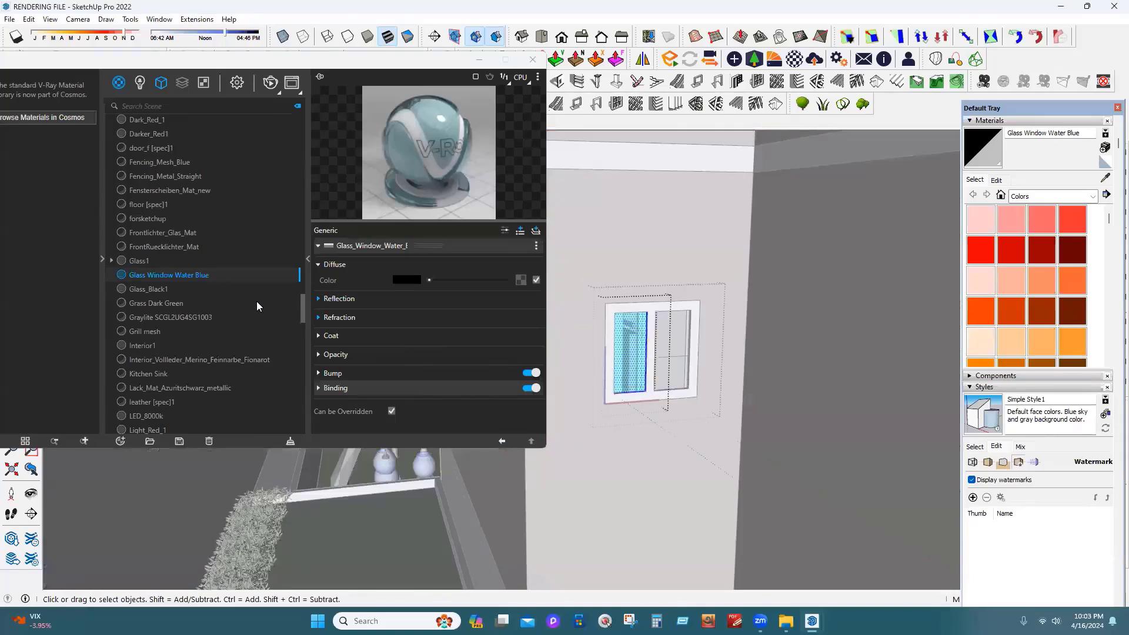
pyautogui.click(257, 301)
pyautogui.press('Escape')
pyautogui.scroll(-5, 700, 471)
pyautogui.scroll(-4, 699, 471)
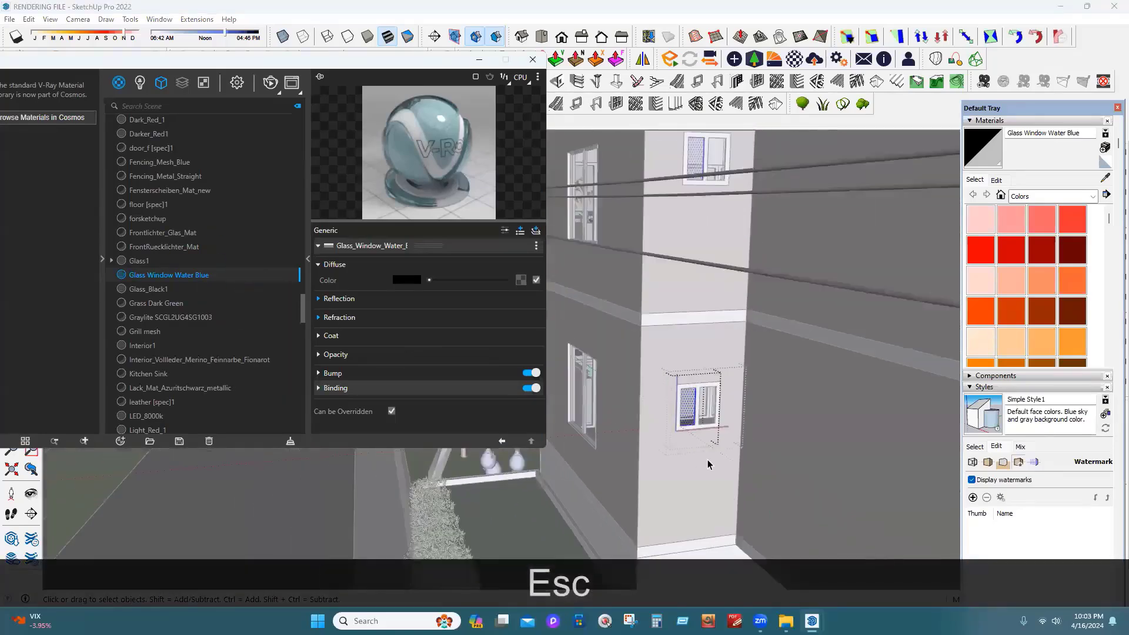
pyautogui.press('Escape')
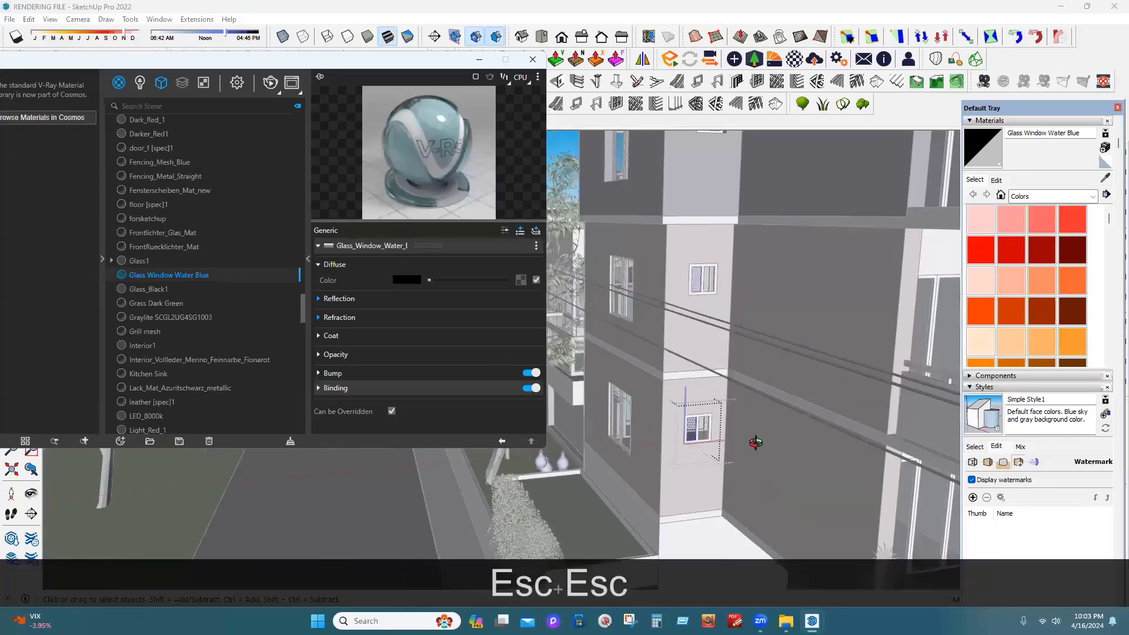
pyautogui.press('Escape')
pyautogui.press('Escape')
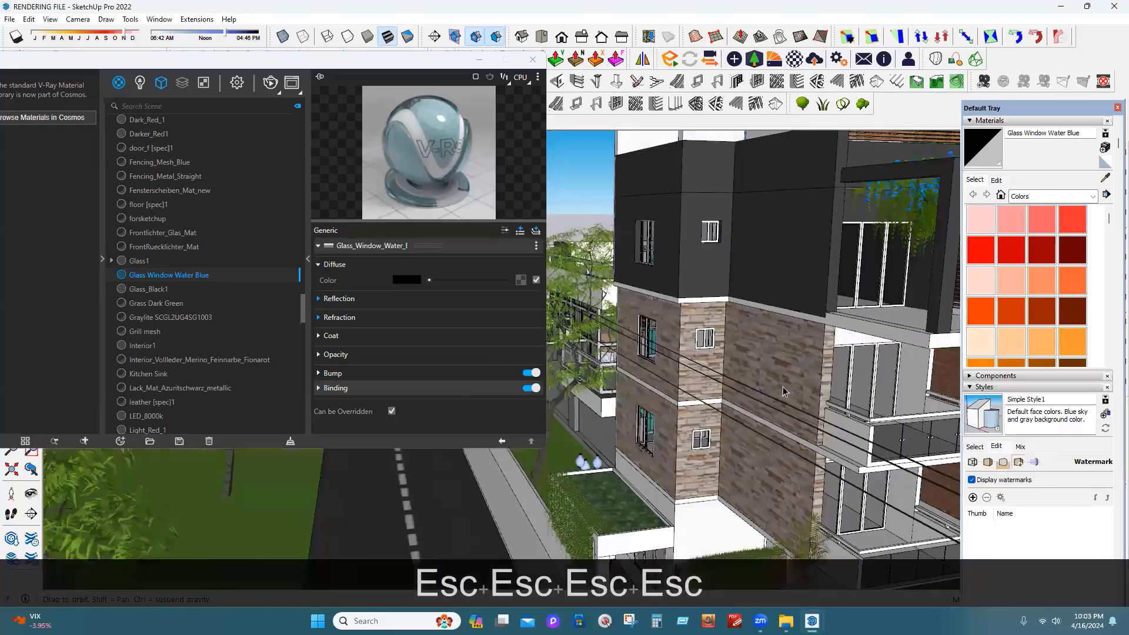
# Return to the VIEW-02 scene and save the model
pyautogui.moveTo(786, 391); pyautogui.dragTo(713, 472, button='middle')
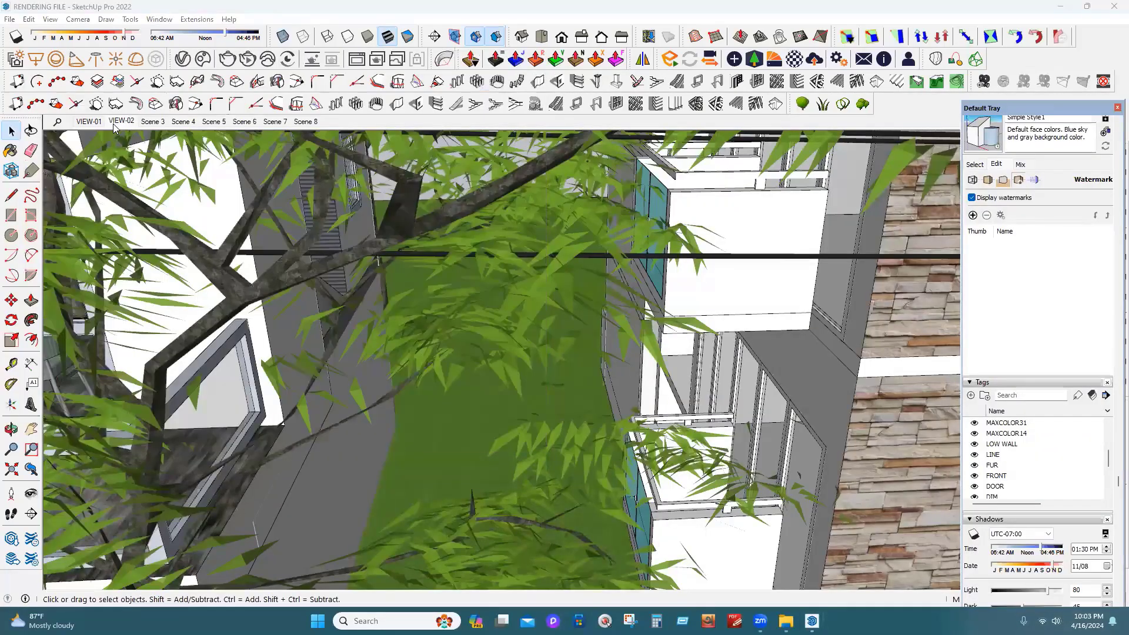
pyautogui.click(125, 121)
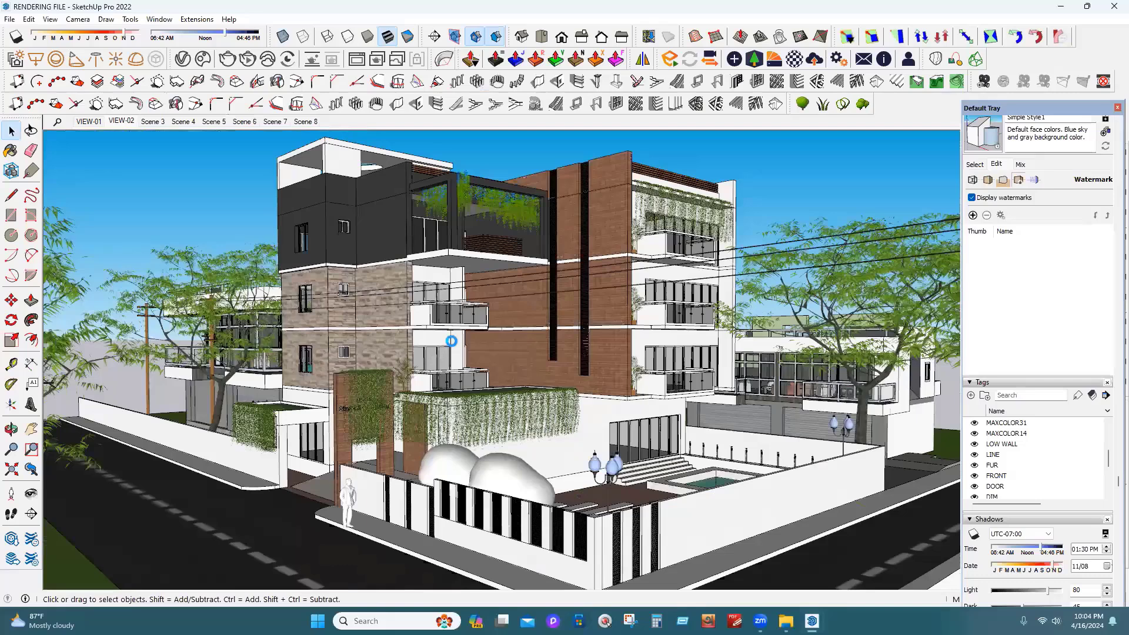
pyautogui.hotkey('ctrl', 's')
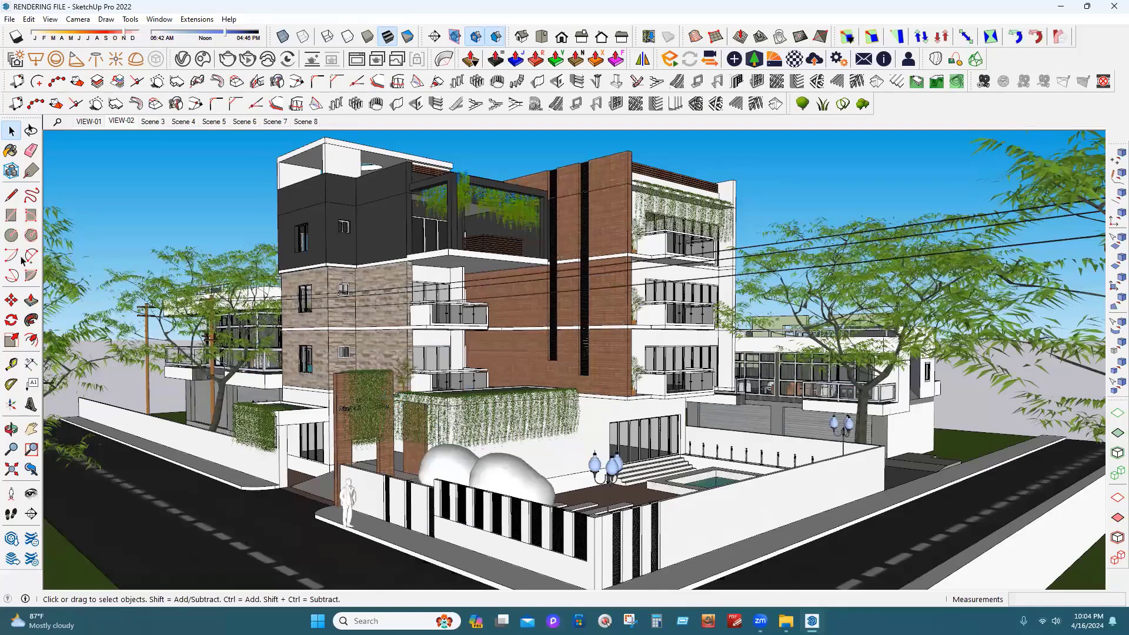
# Sample the brown cladding material from the tall side wall and open its settings in the V-Ray Asset Editor
pyautogui.click(11, 151)
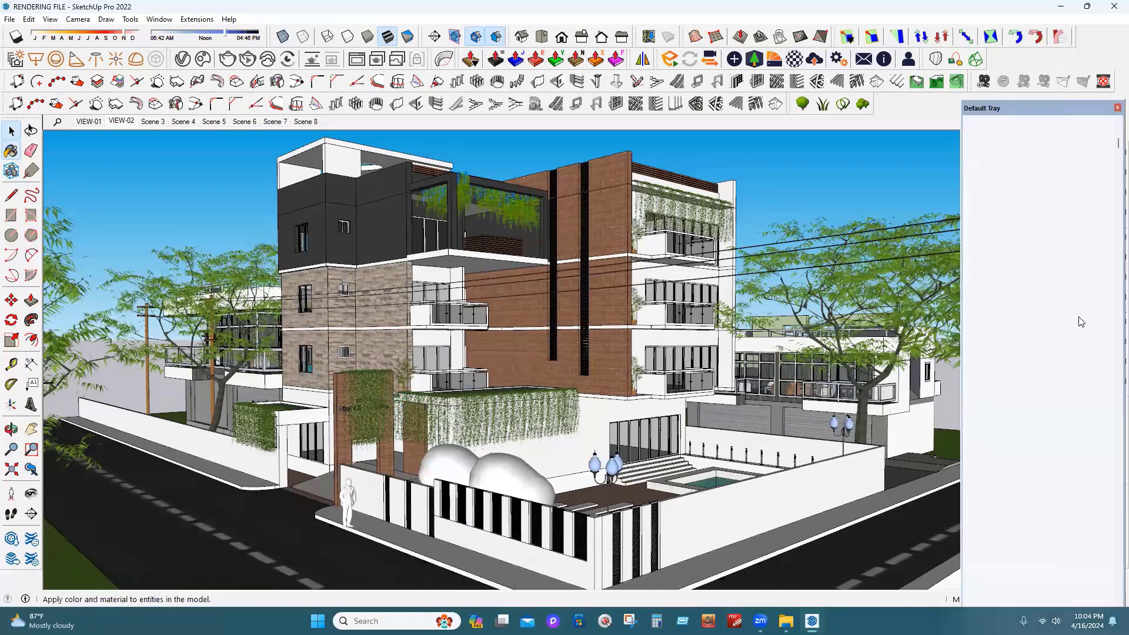
pyautogui.click(1106, 177)
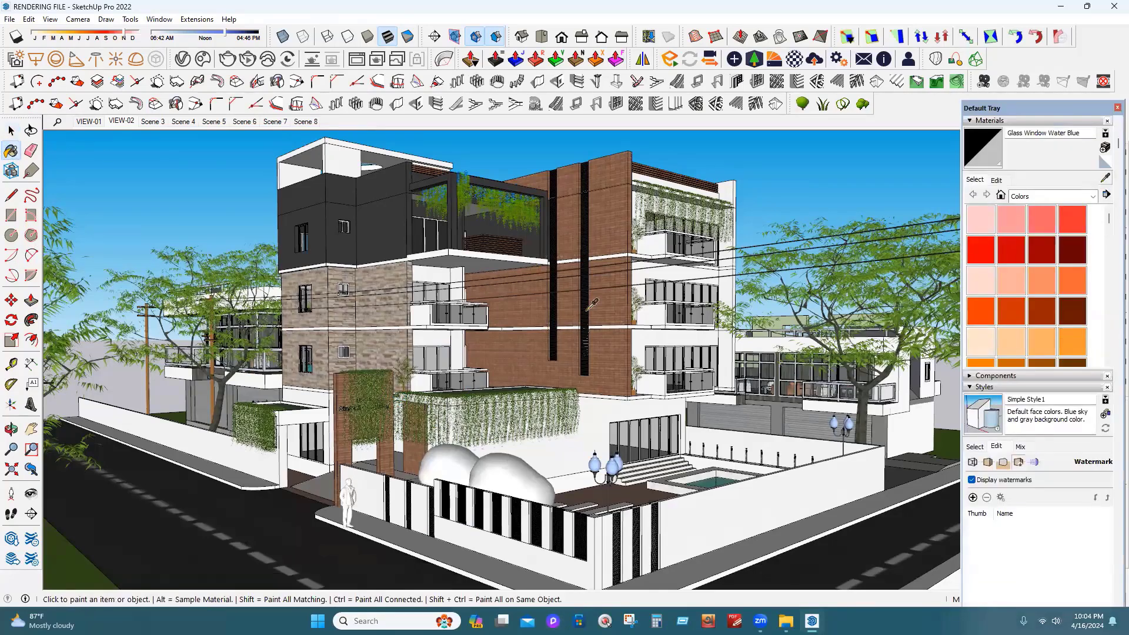
pyautogui.click(617, 357)
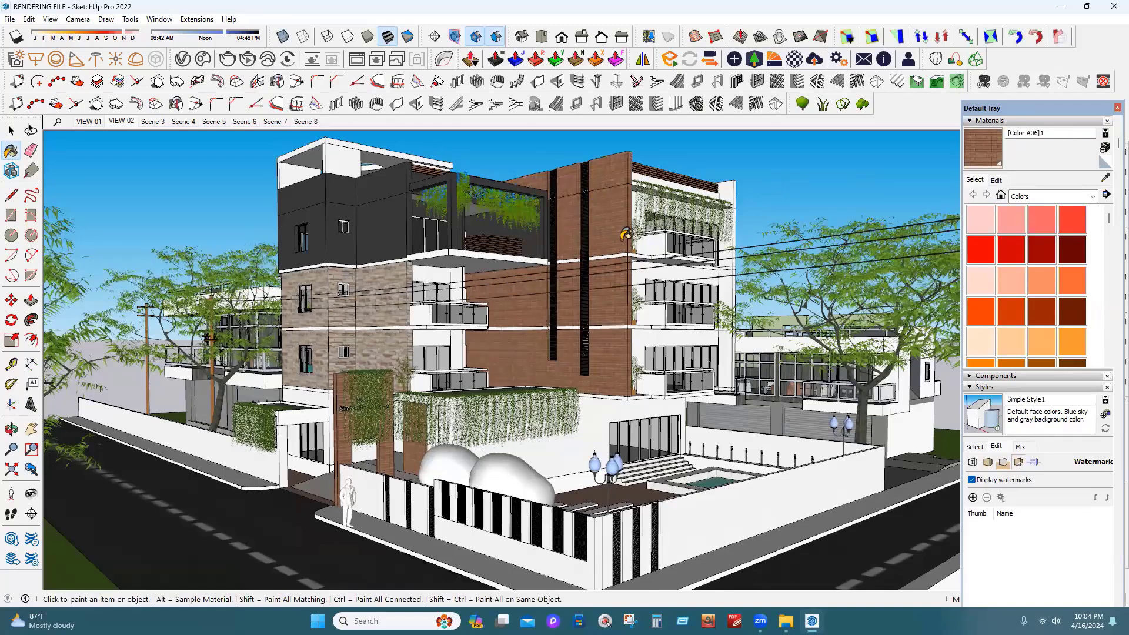
pyautogui.click(184, 58)
pyautogui.click(417, 247)
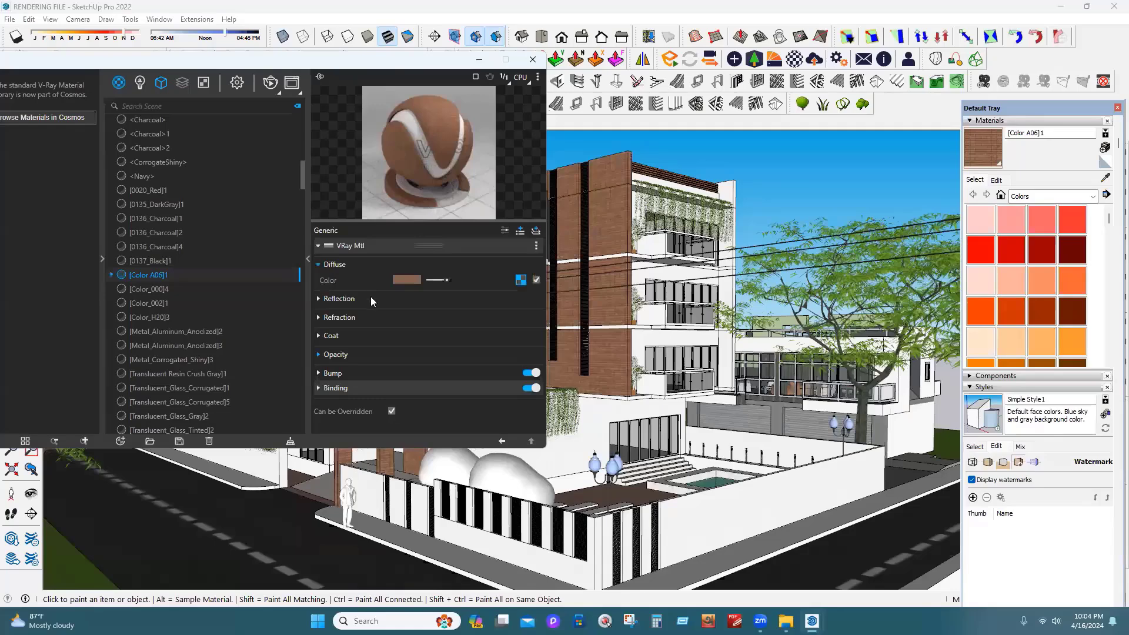
# Give the [Color A06]1 material a separate reflection IOR of 5.99 and a dark grey reflection color
pyautogui.click(370, 301)
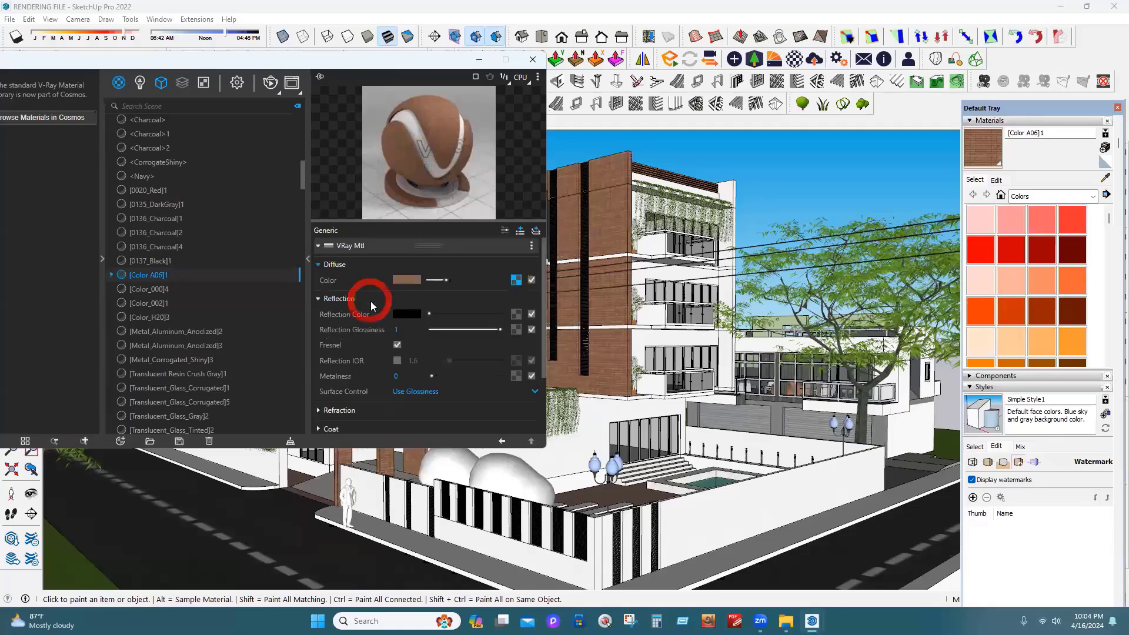
pyautogui.click(397, 360)
pyautogui.moveTo(449, 361); pyautogui.dragTo(459, 361)
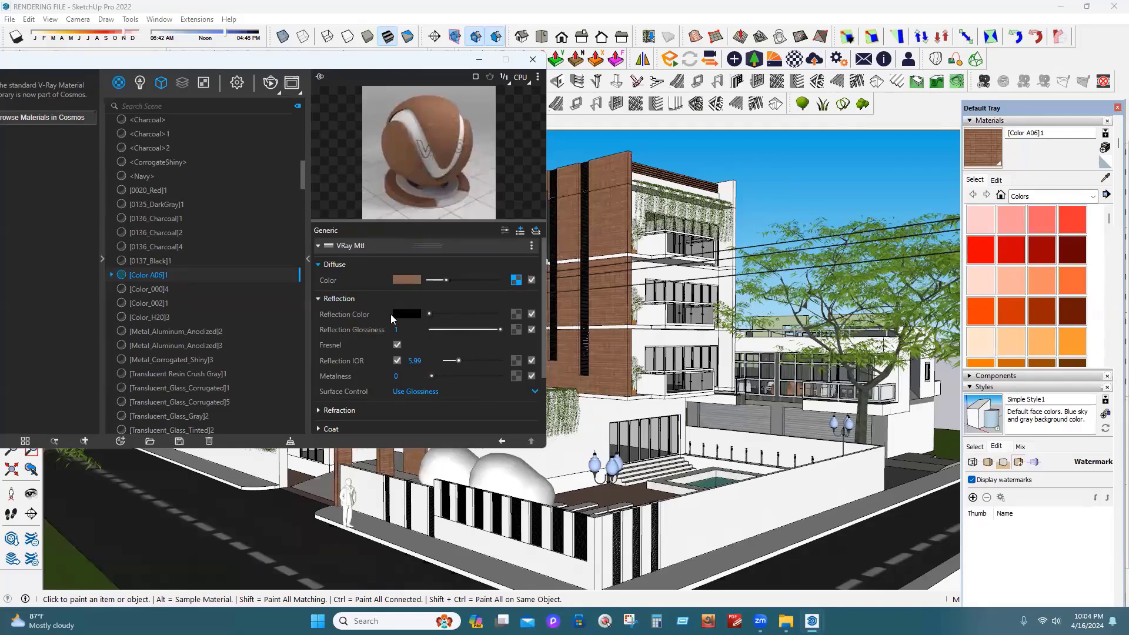
pyautogui.moveTo(429, 314); pyautogui.dragTo(440, 314)
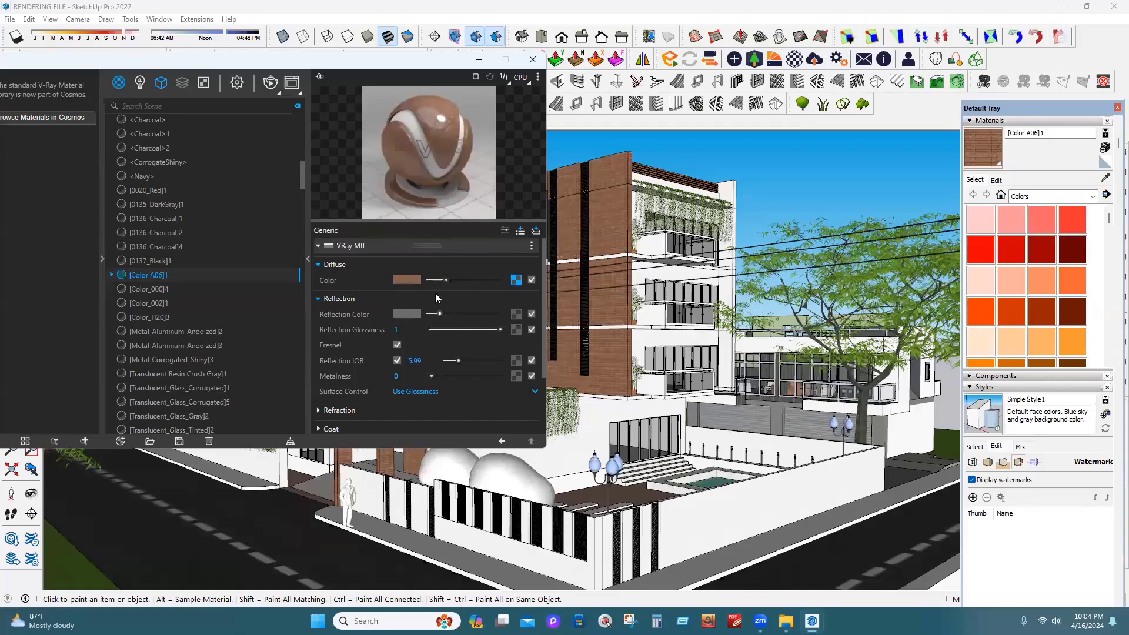
pyautogui.moveTo(440, 314); pyautogui.dragTo(432, 314)
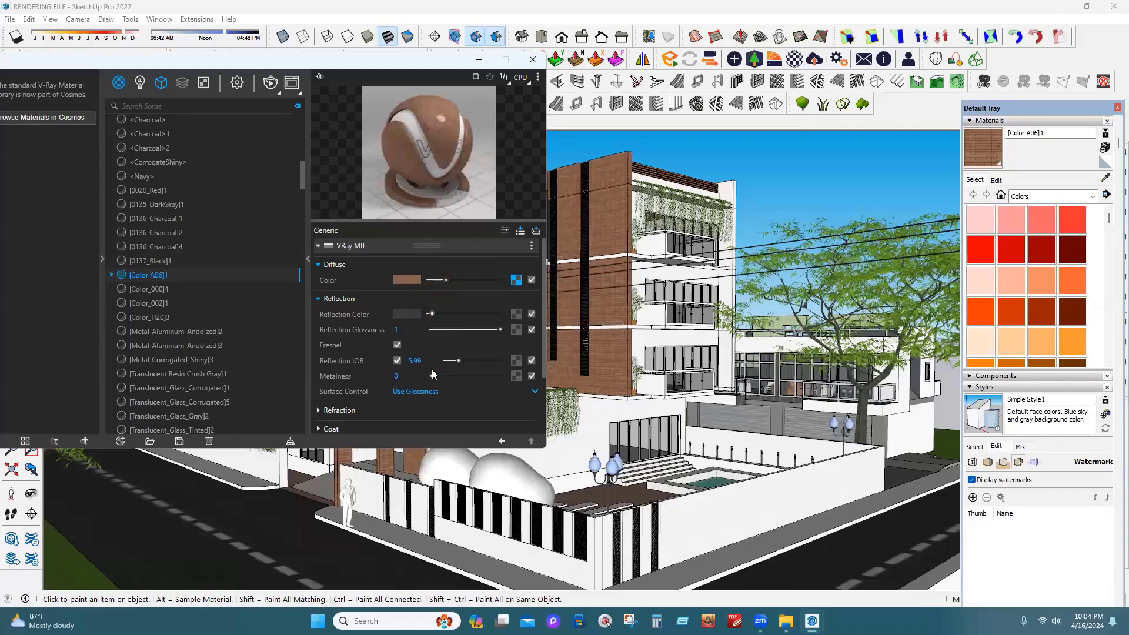
# Set the [Color A06]1 material's reflection glossiness to 0.8 and close the V-Ray Asset Editor
pyautogui.click(418, 331)
pyautogui.write('.8')
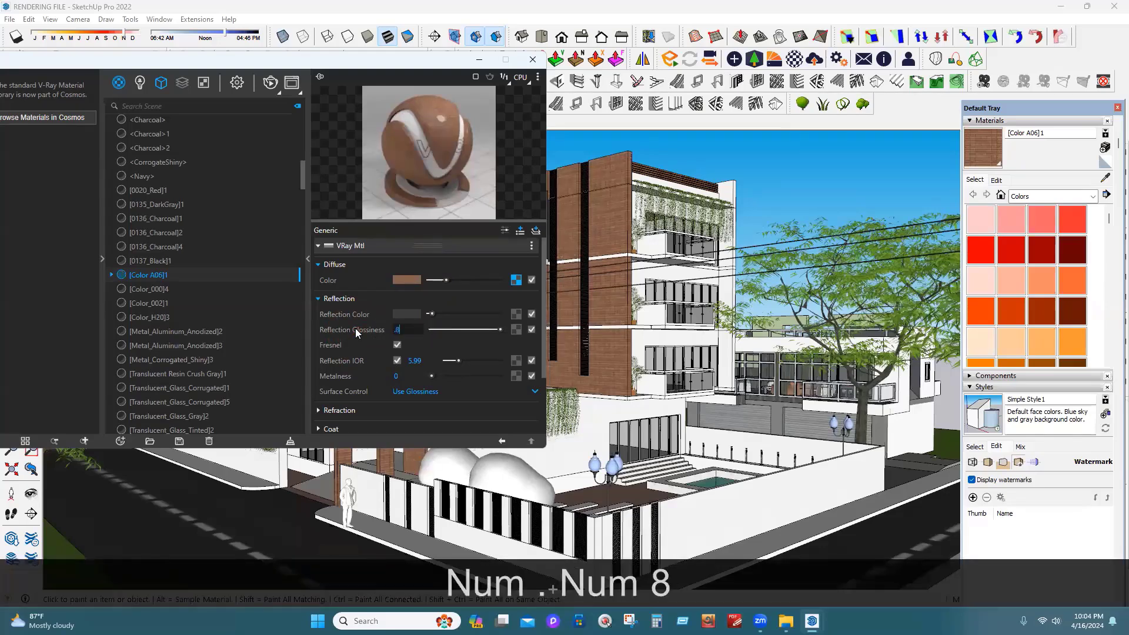
pyautogui.press('Return')
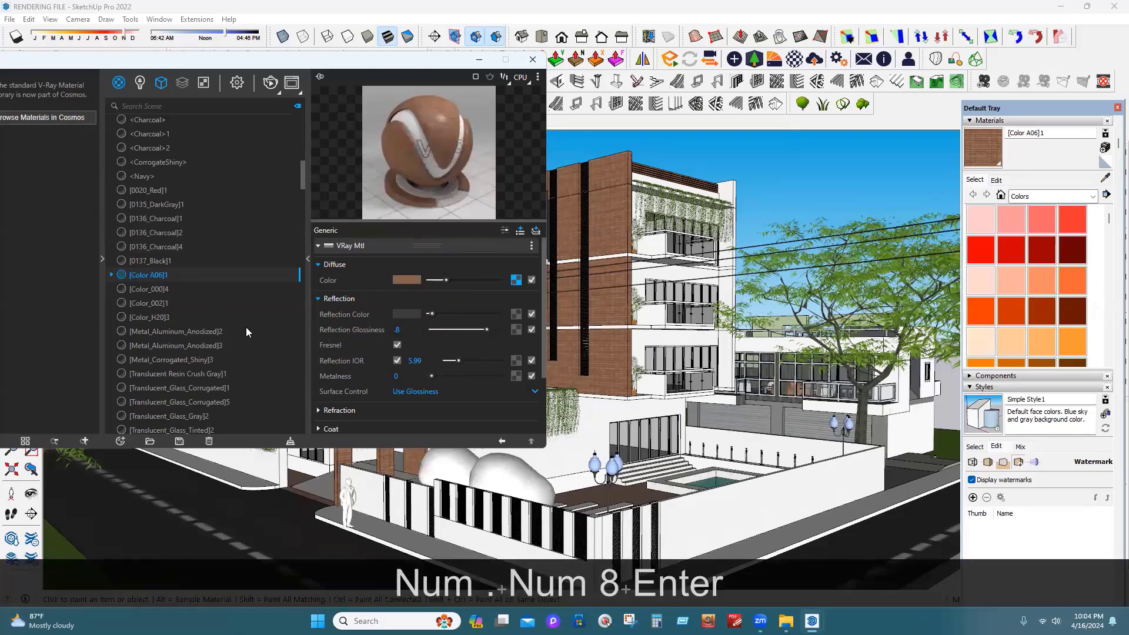
pyautogui.click(533, 60)
pyautogui.press('space')
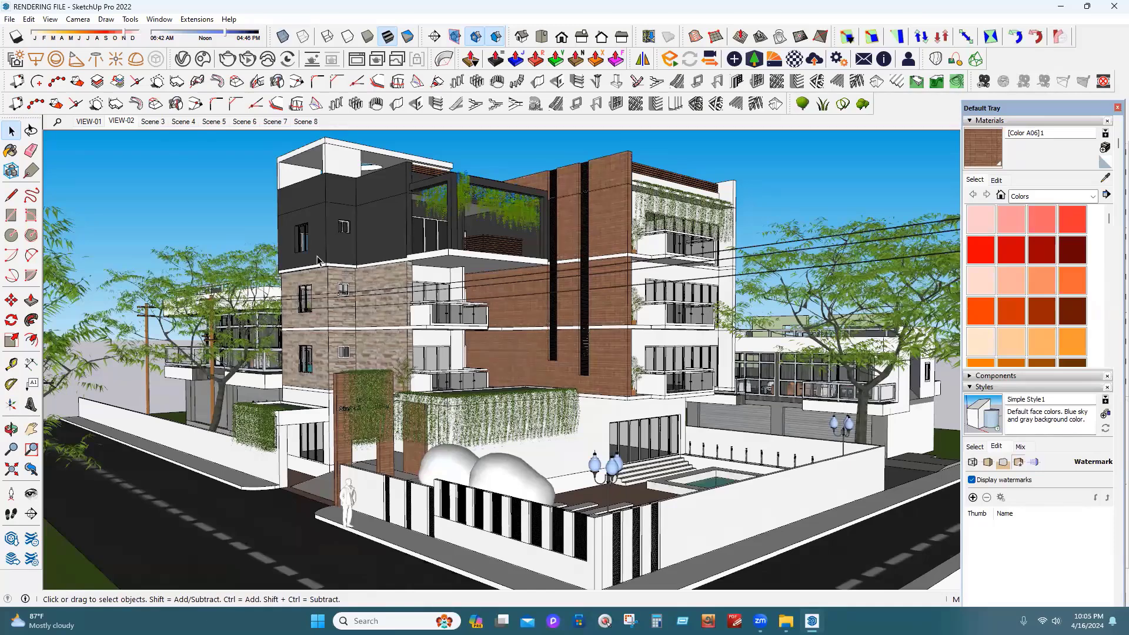
# Sample the wood material from the brown trim at the roof edge and open its settings in the V-Ray Asset Editor
pyautogui.click(1104, 183)
pyautogui.click(645, 163)
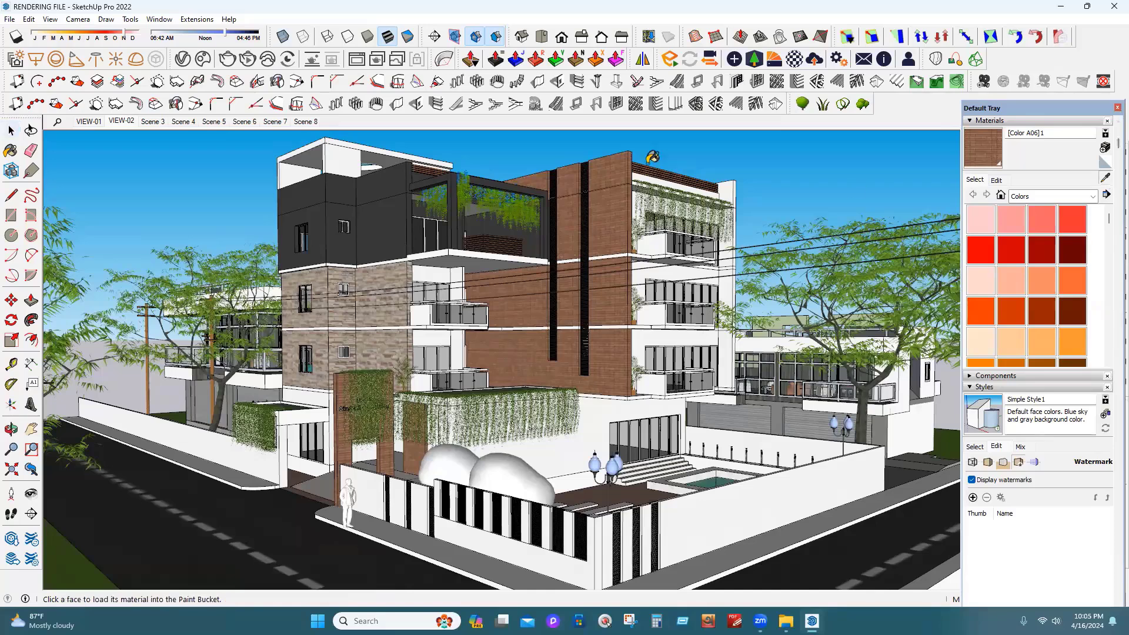
pyautogui.click(182, 59)
pyautogui.click(422, 245)
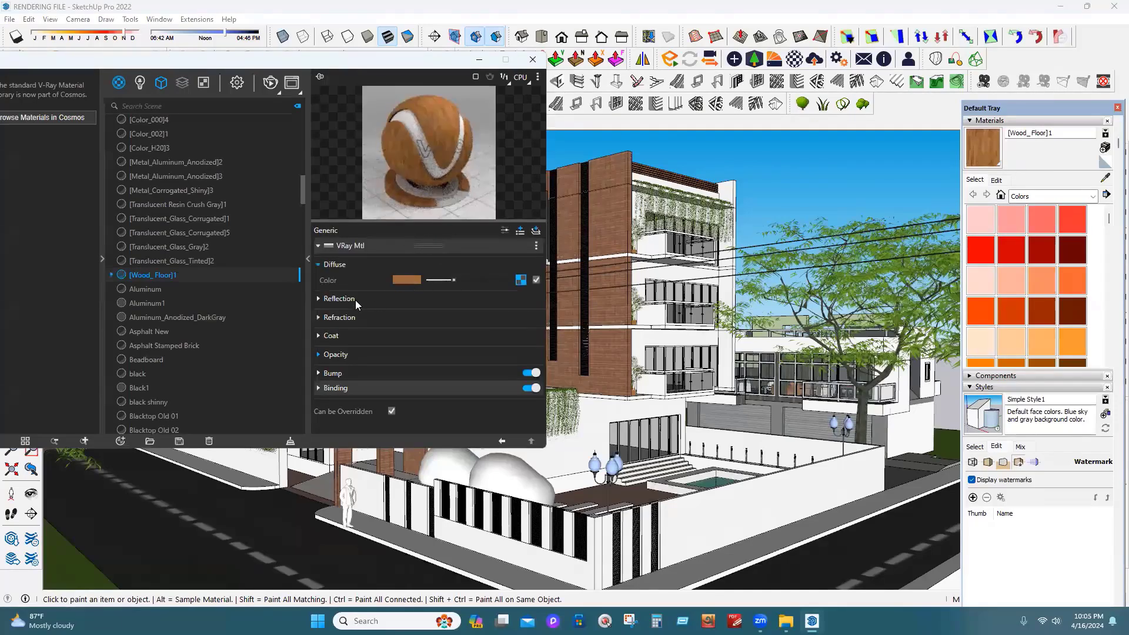
# Give the [Wood_ Floor]1 material a dark grey reflection color and a separate reflection IOR of 4.39
pyautogui.click(434, 311)
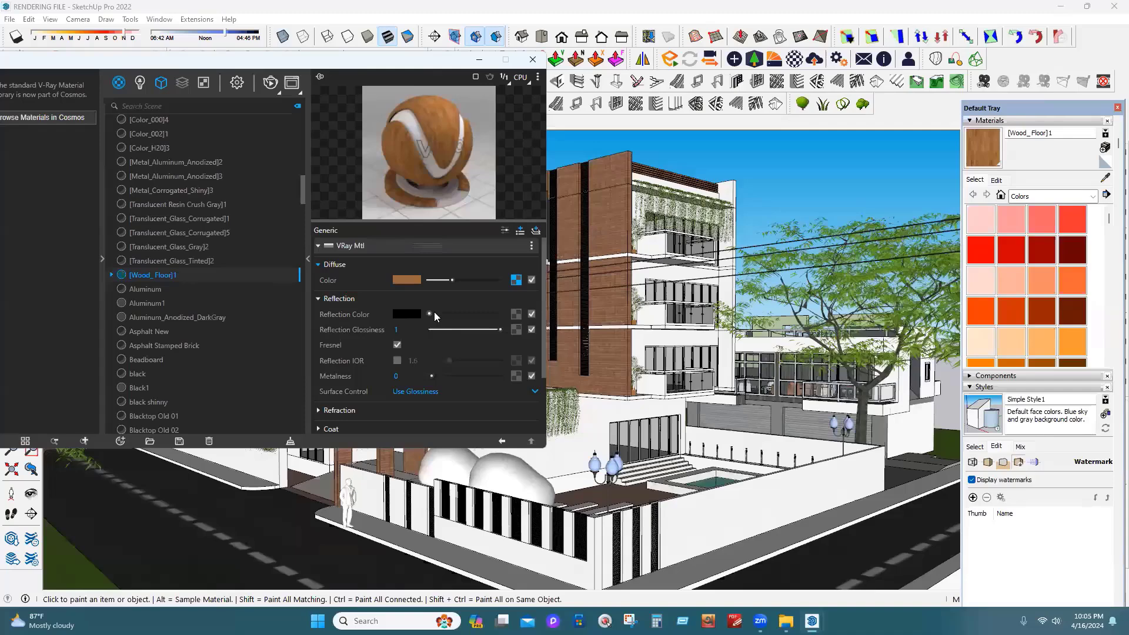
pyautogui.click(397, 360)
pyautogui.click(456, 360)
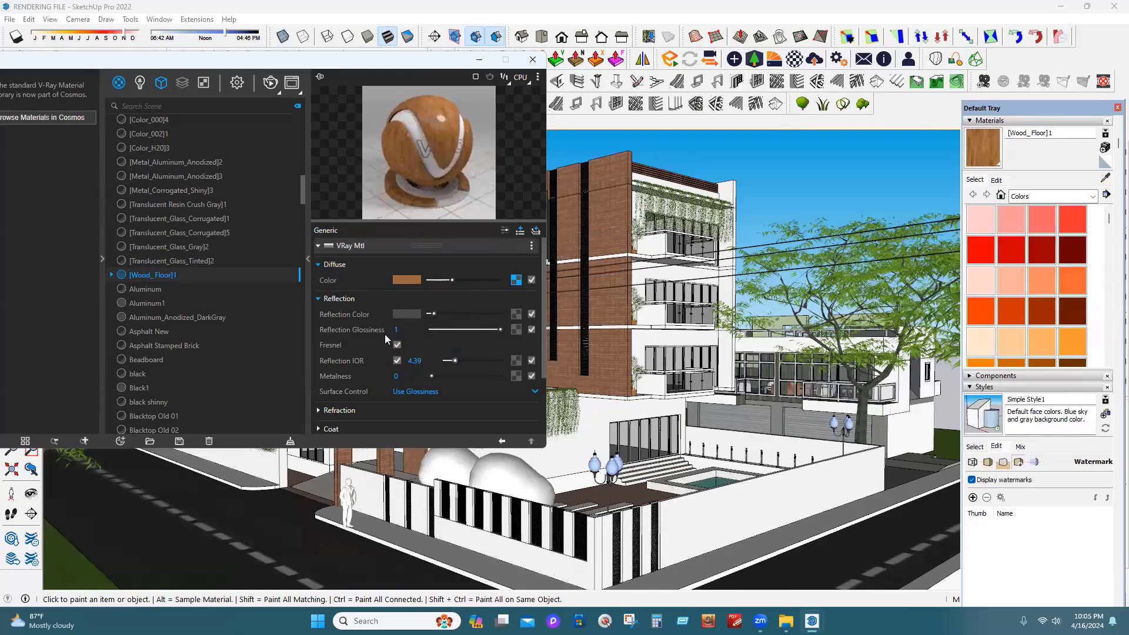
# Set the [Wood_ Floor]1 material's reflection glossiness to 0.8 and close the V-Ray Asset Editor
pyautogui.click(422, 325)
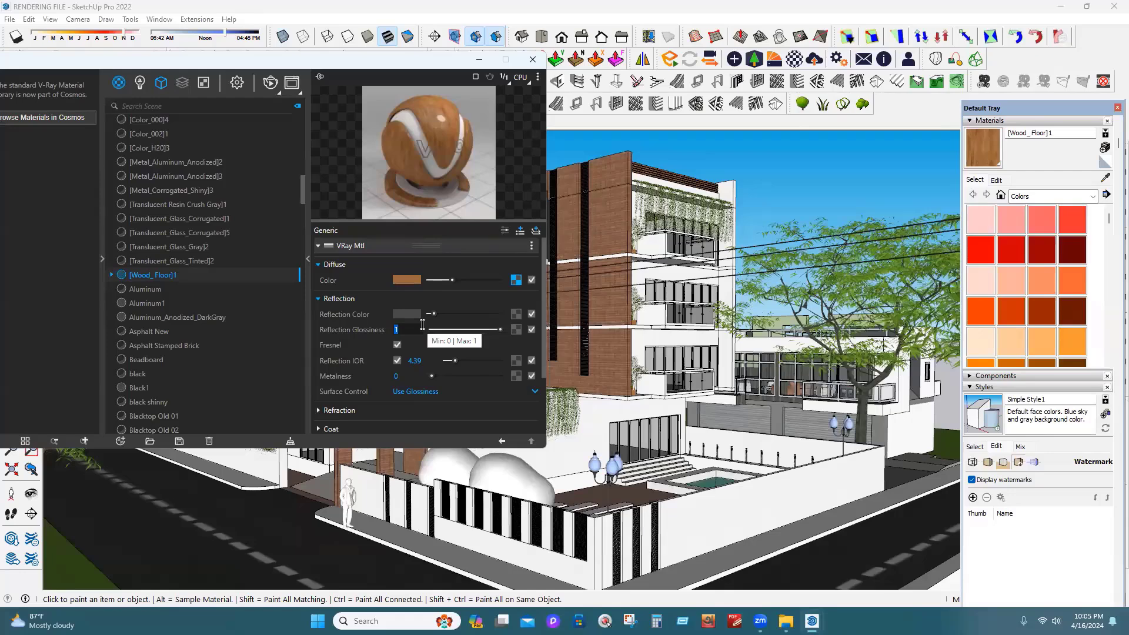
pyautogui.write('.8')
pyautogui.press('Return')
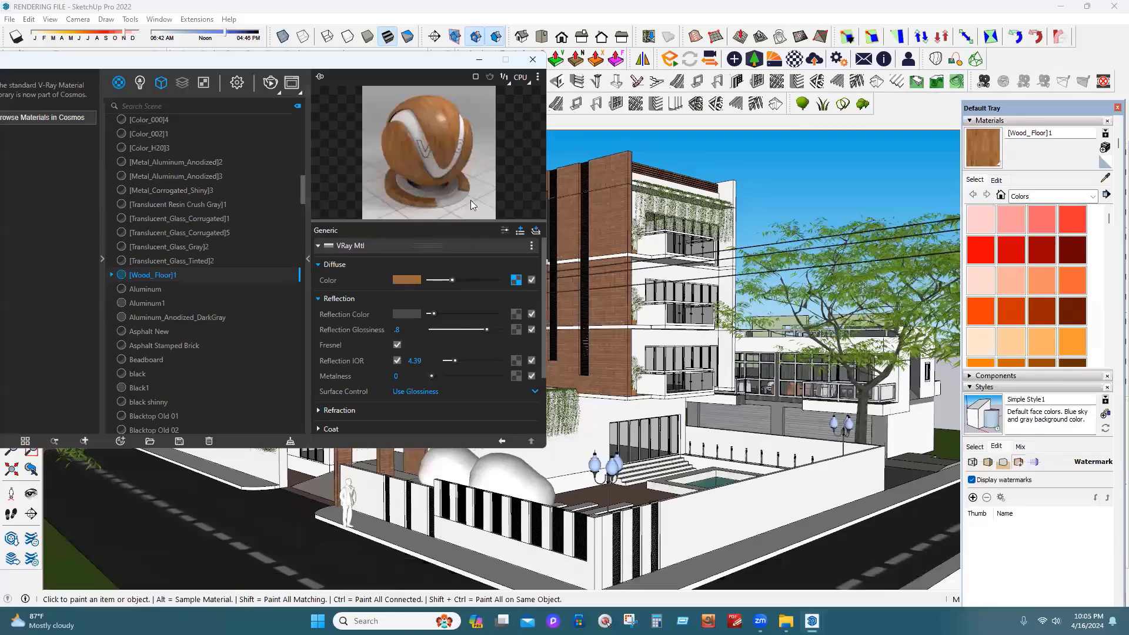
pyautogui.click(532, 60)
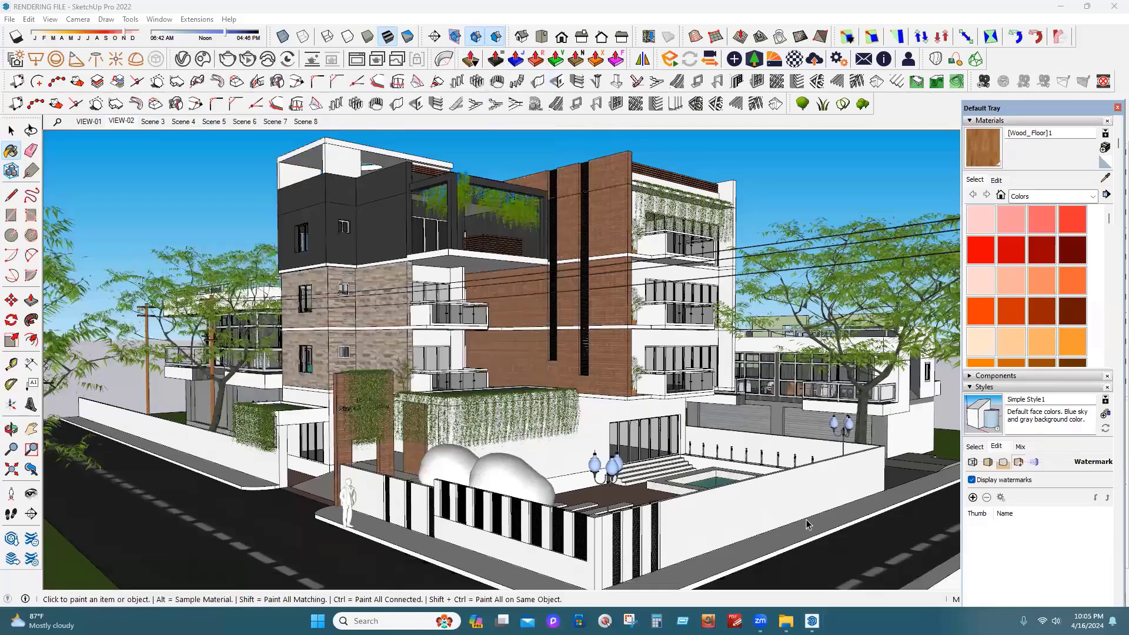
pyautogui.press('space')
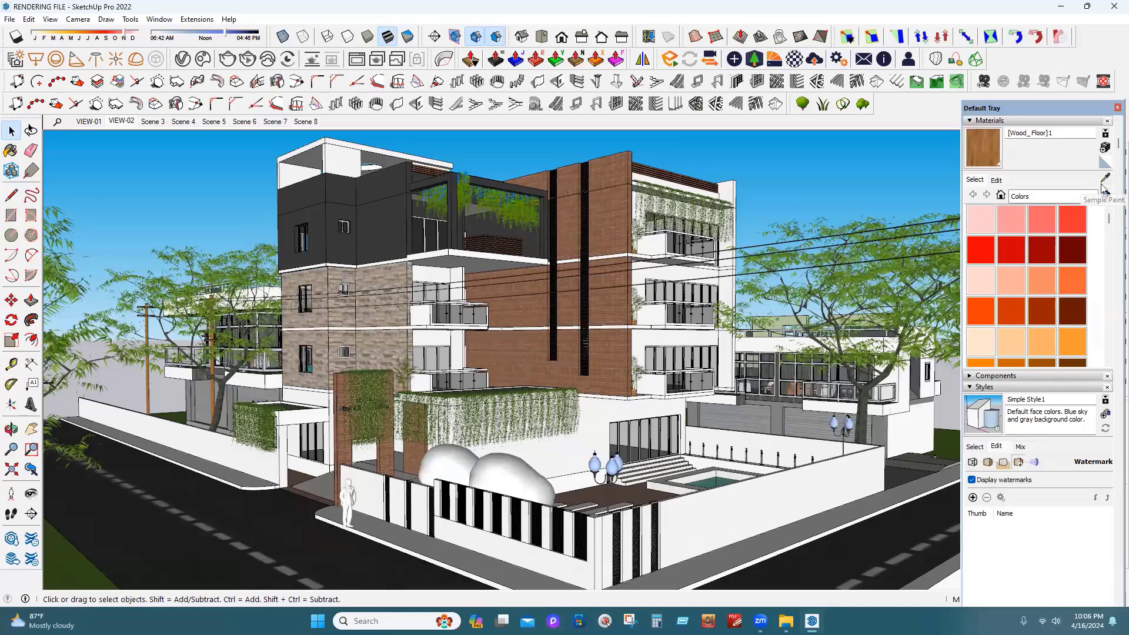
# Open the V-Ray Material Library in the Chaos Cosmos Browser and close the V-Ray Asset Editor
pyautogui.click(182, 60)
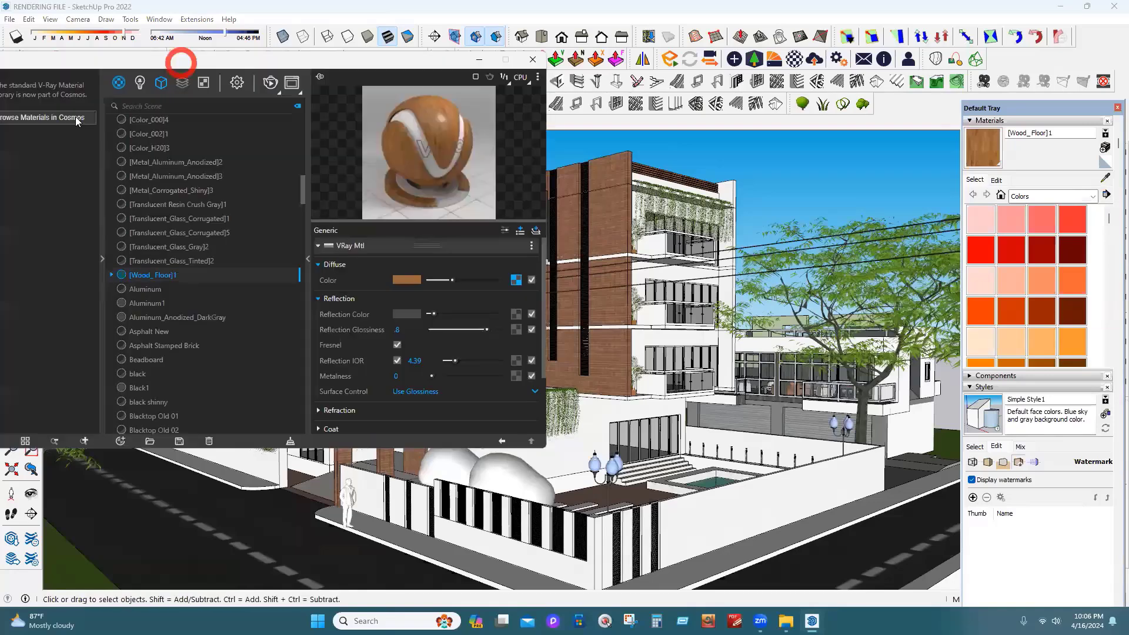
pyautogui.click(75, 117)
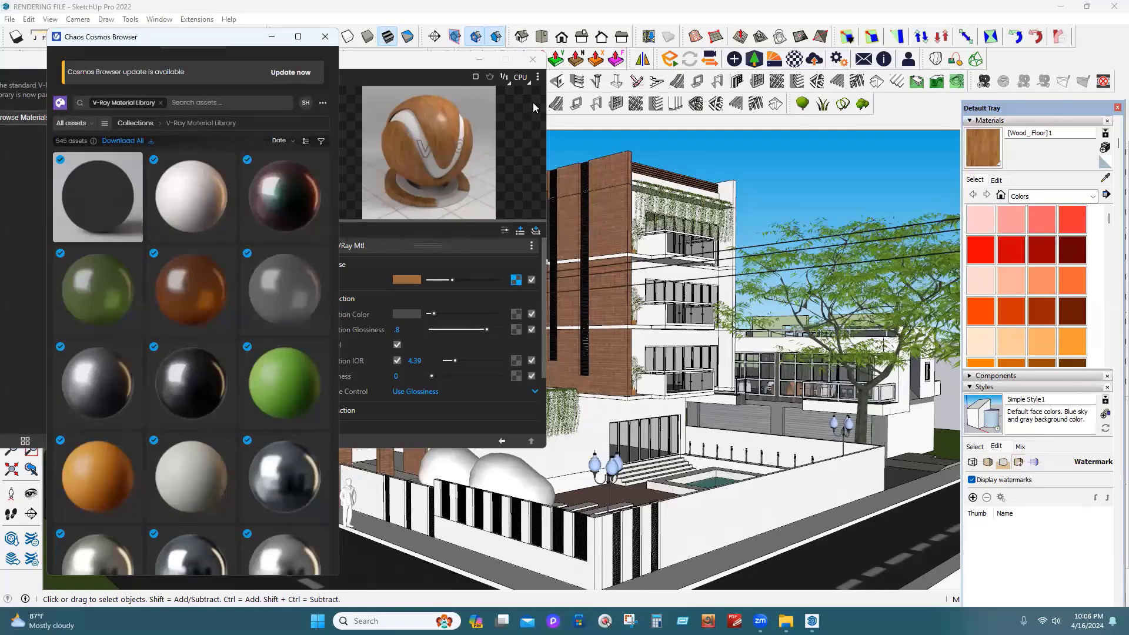
pyautogui.click(345, 19)
pyautogui.moveTo(274, 267)
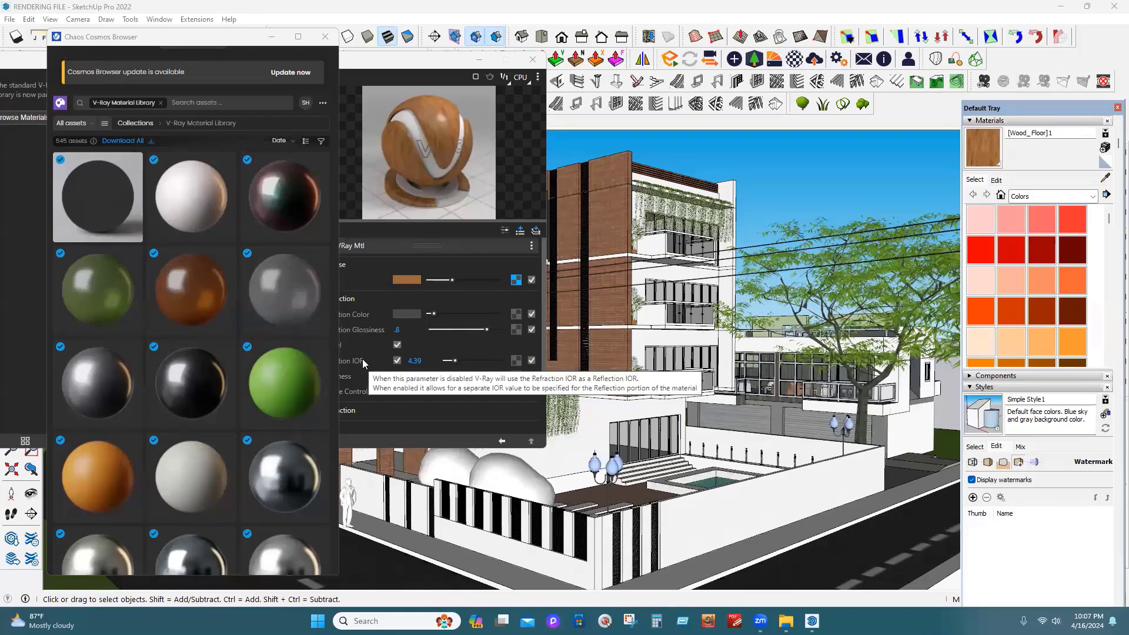
pyautogui.click(371, 67)
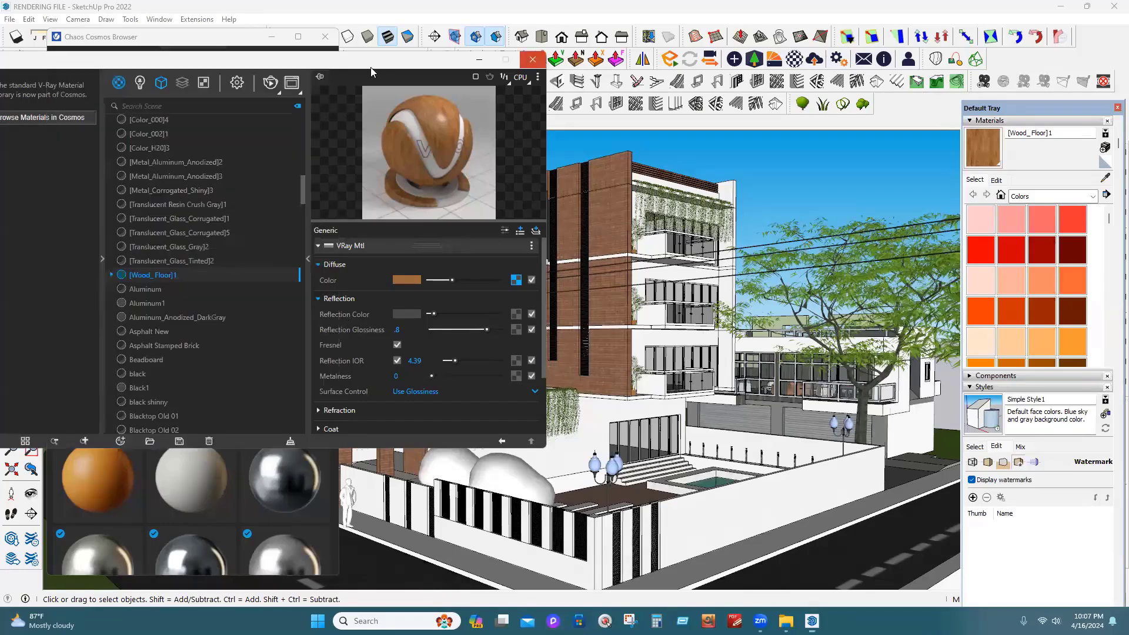
pyautogui.click(316, 50)
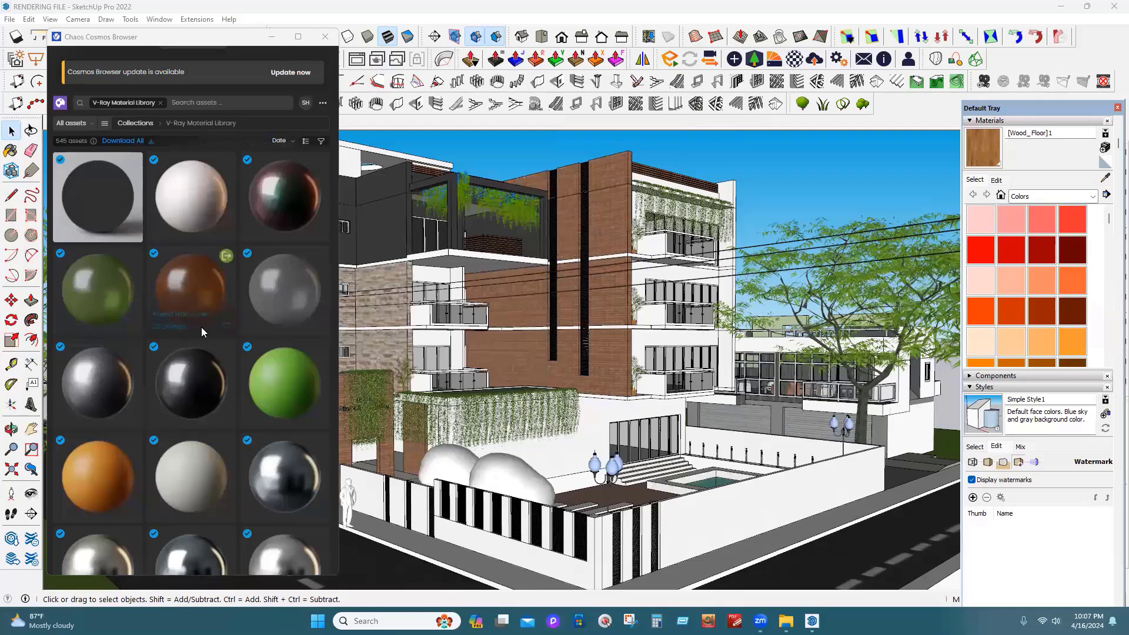
# Browse the material previews in the V-Ray Material Library and close the Chaos Cosmos Browser
pyautogui.scroll(-1, 207, 321)
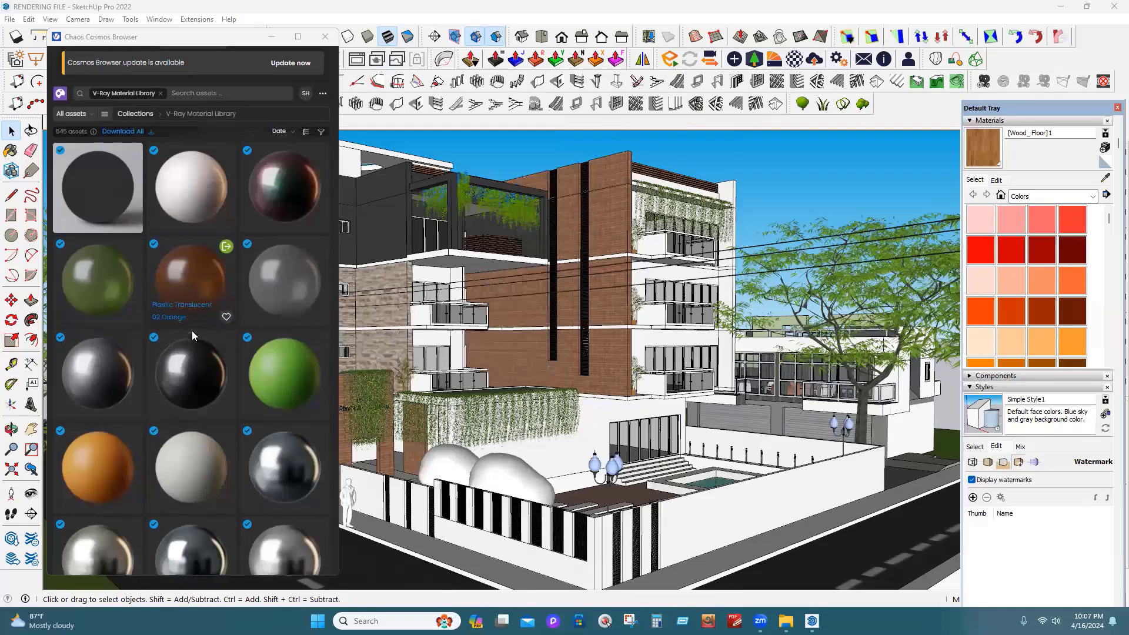
pyautogui.scroll(-3, 191, 335)
pyautogui.scroll(-2, 194, 323)
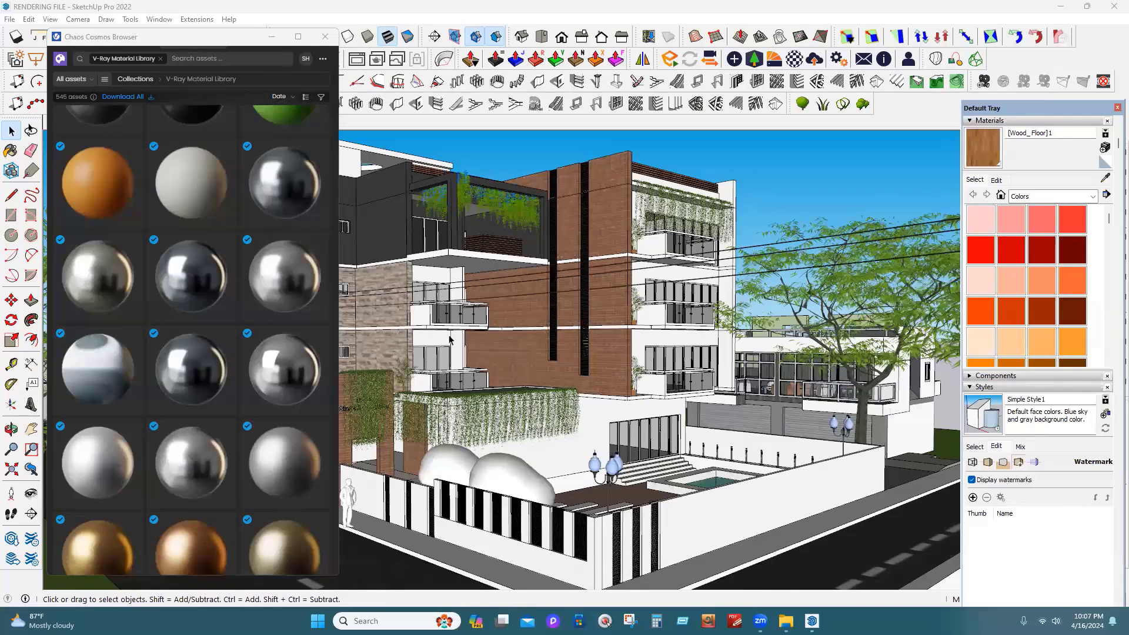
pyautogui.scroll(3, 283, 281)
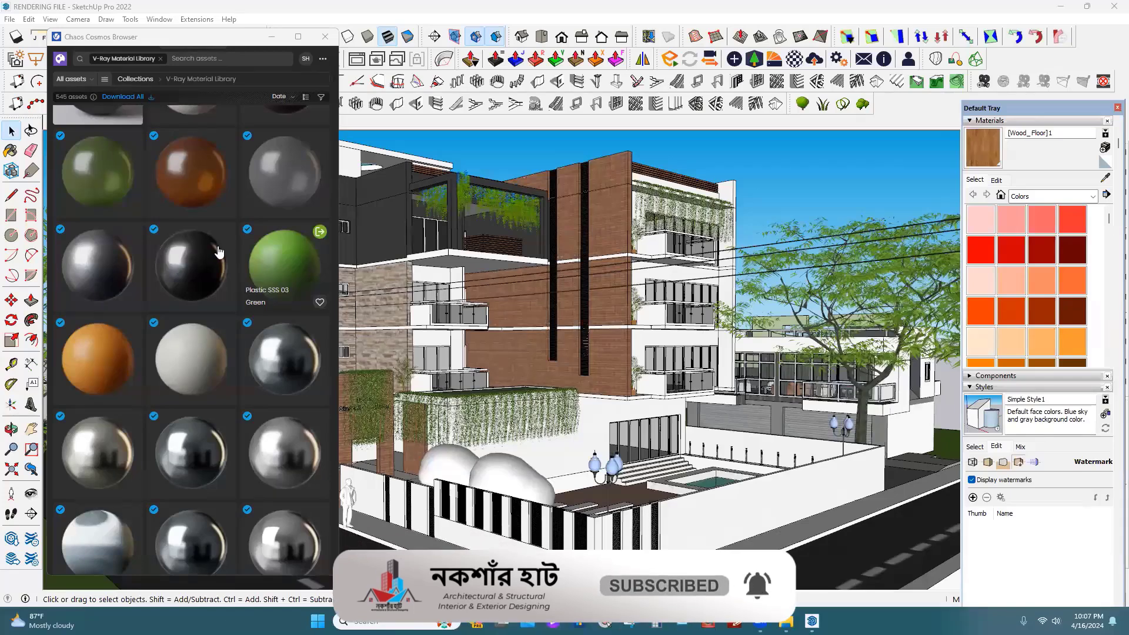
pyautogui.scroll(-5, 235, 292)
pyautogui.scroll(-3, 224, 290)
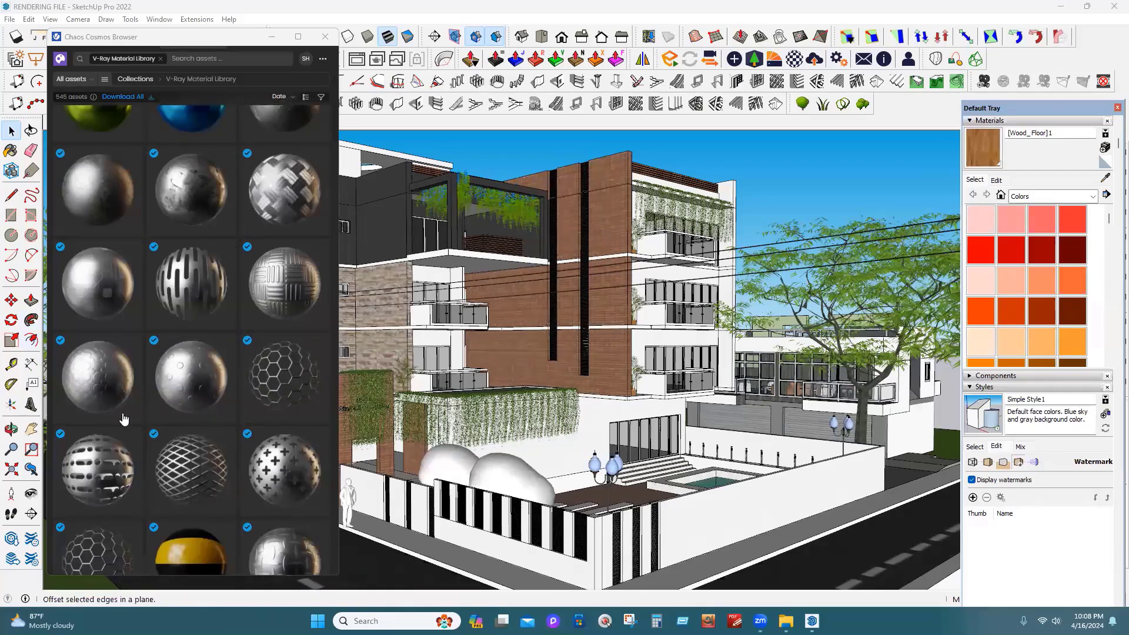
pyautogui.scroll(-5, 165, 376)
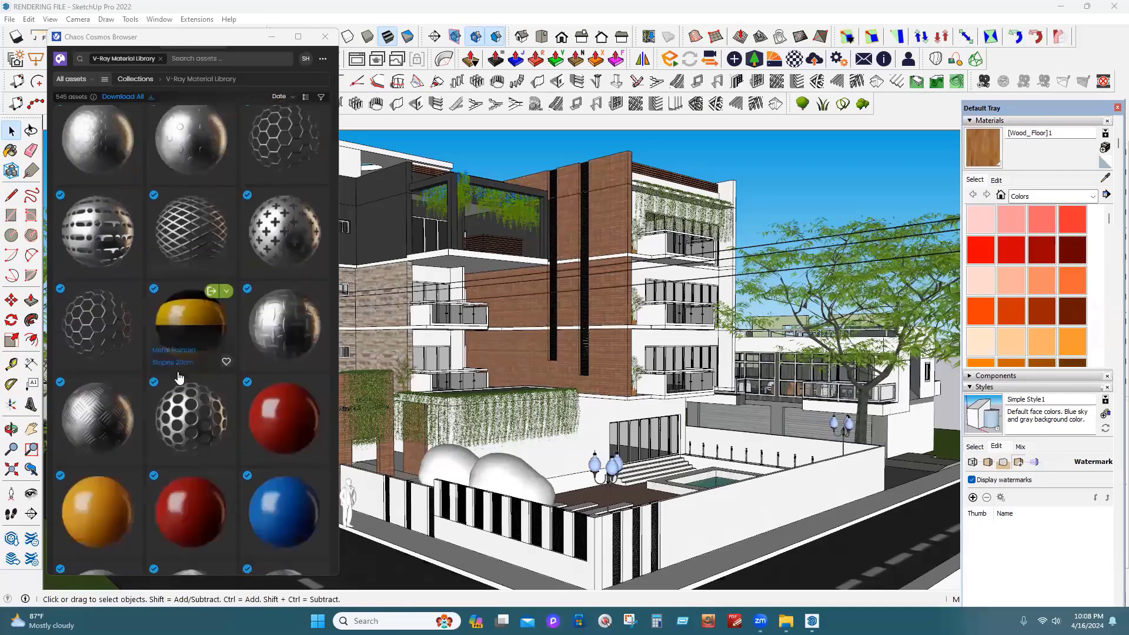
pyautogui.scroll(-1, 171, 365)
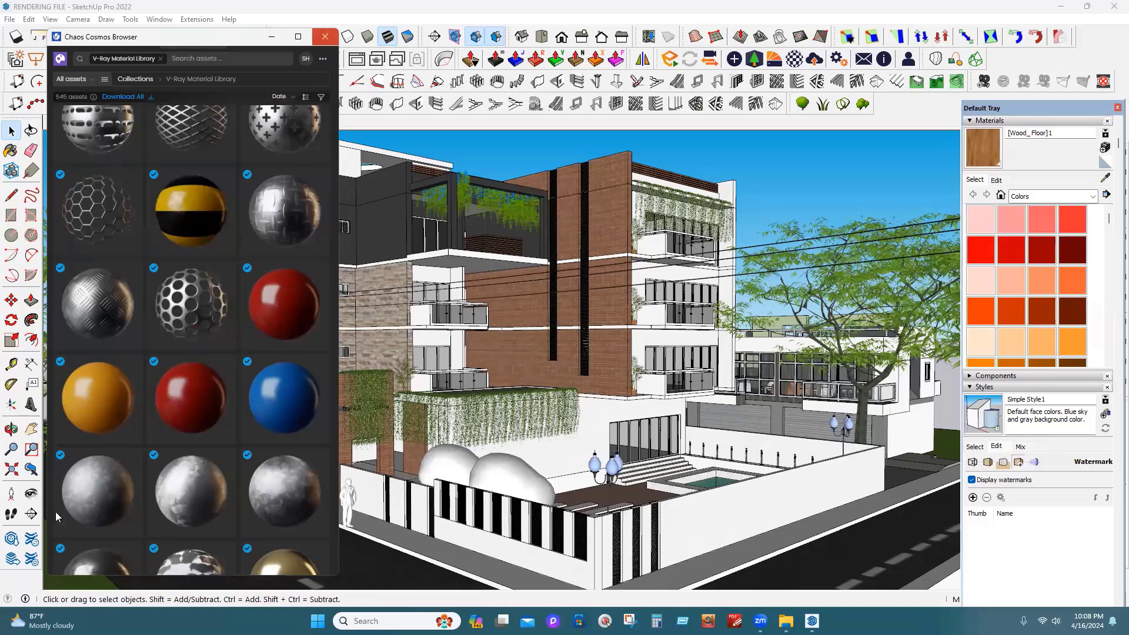
pyautogui.click(325, 37)
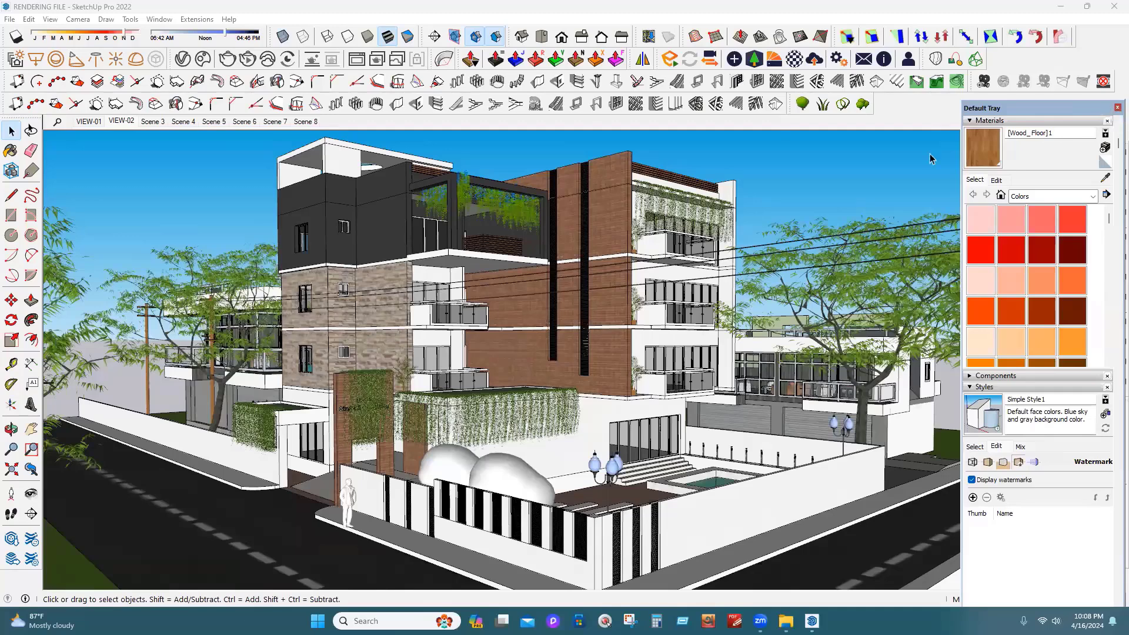
# Hide the Default Tray and preview the building exterior in V-Ray Vision, closing the preview when done
pyautogui.click(1116, 109)
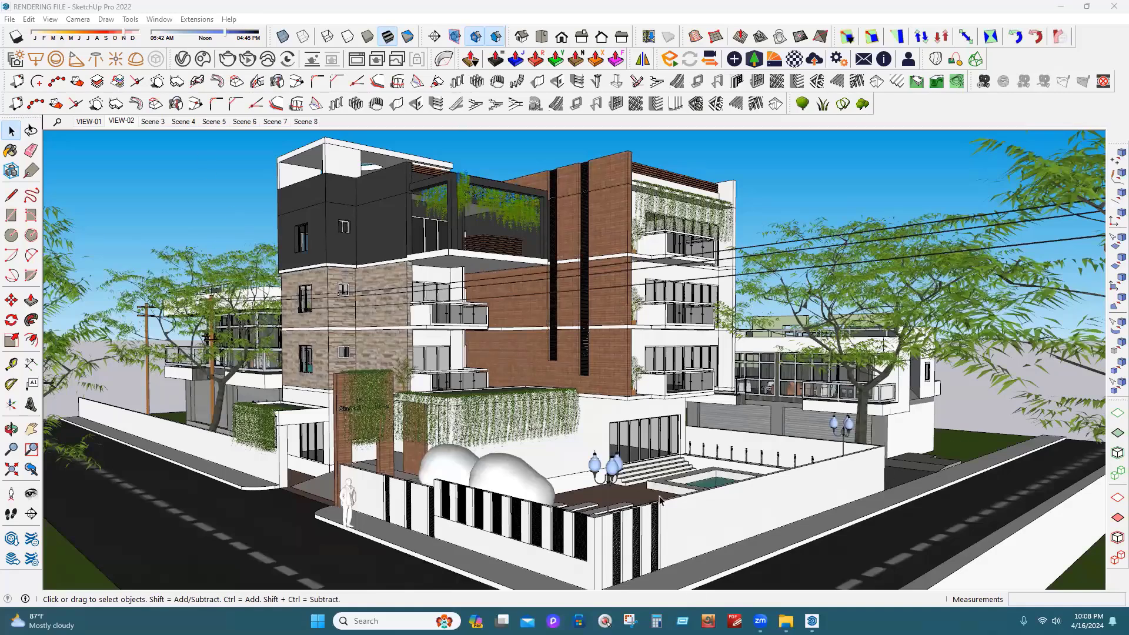
pyautogui.click(289, 60)
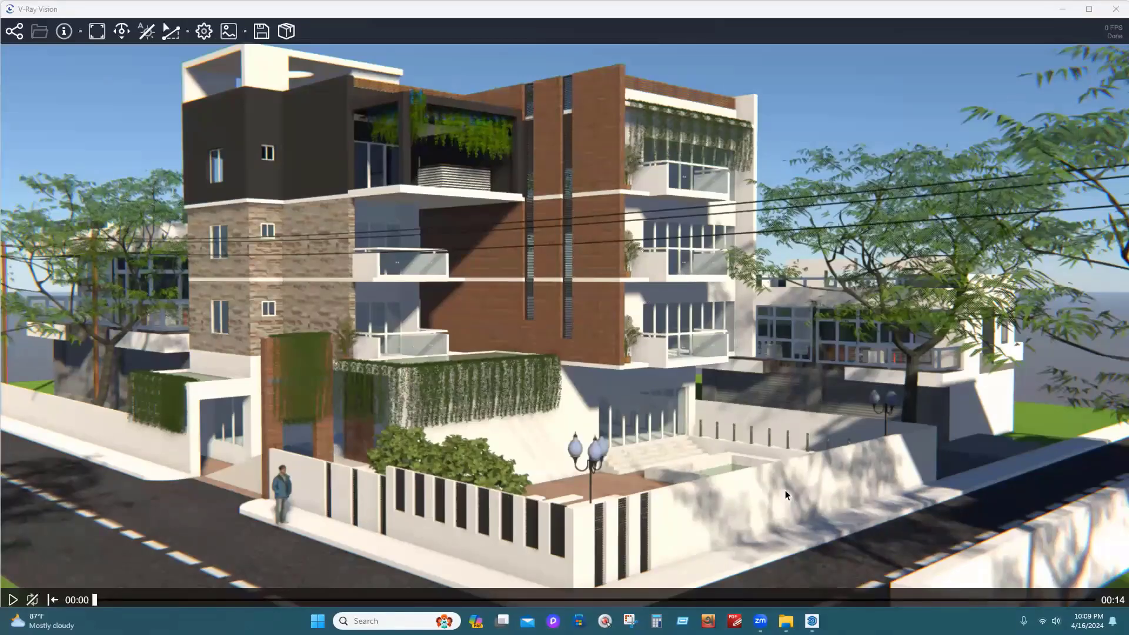
pyautogui.hotkey('alt', 'F4')
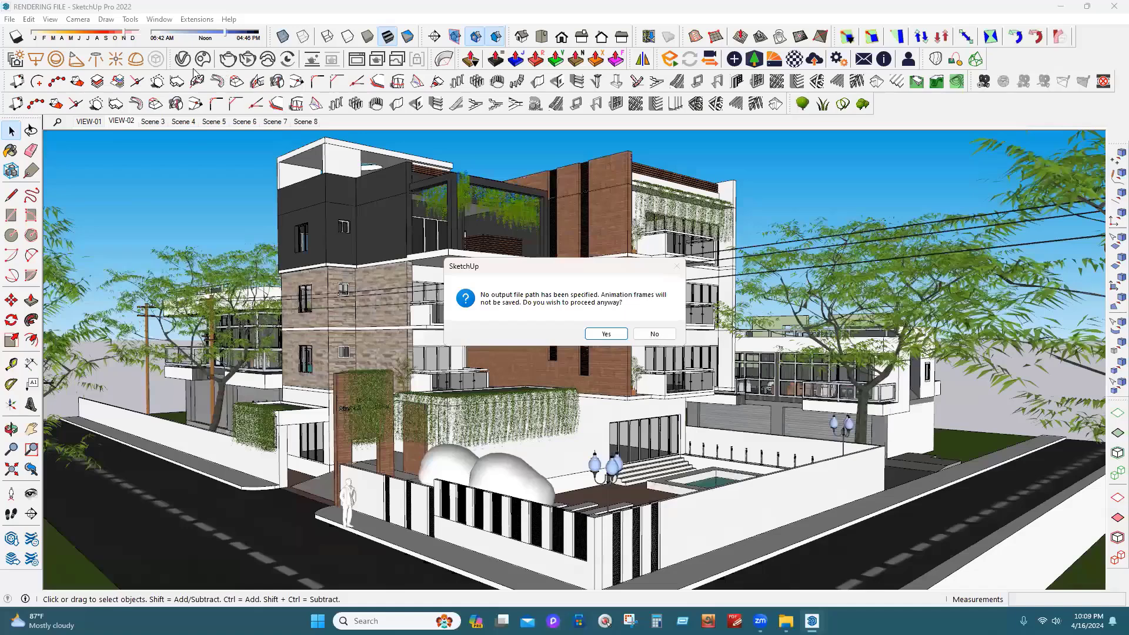
# Decline rendering without an animation output path and check the render settings in the V-Ray Asset Editor
pyautogui.click(653, 334)
pyautogui.click(183, 60)
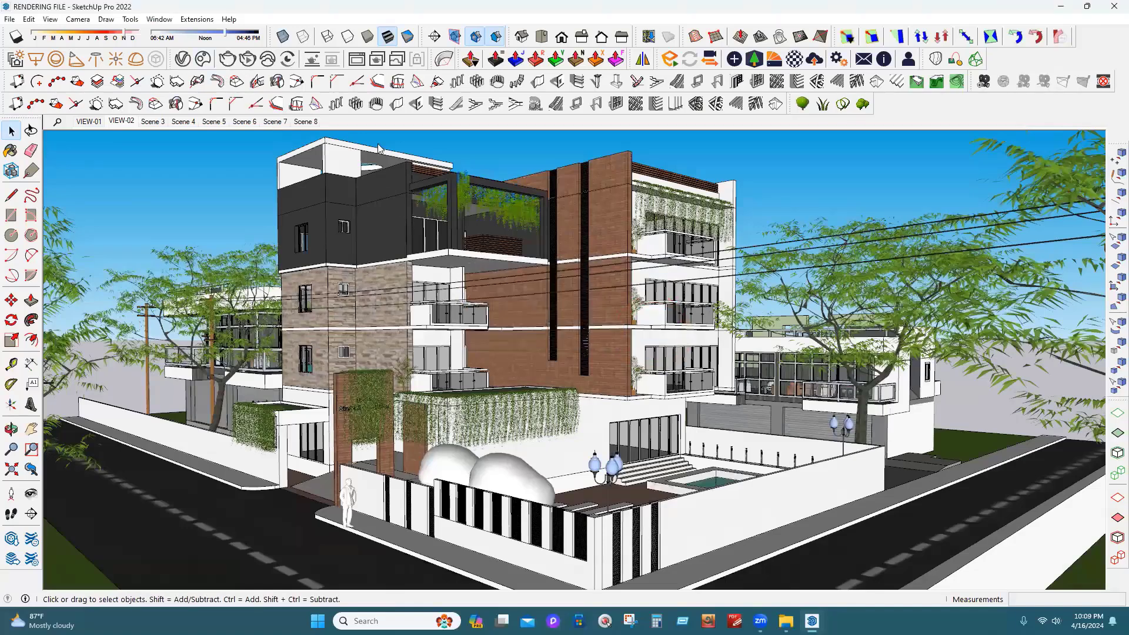
pyautogui.click(237, 83)
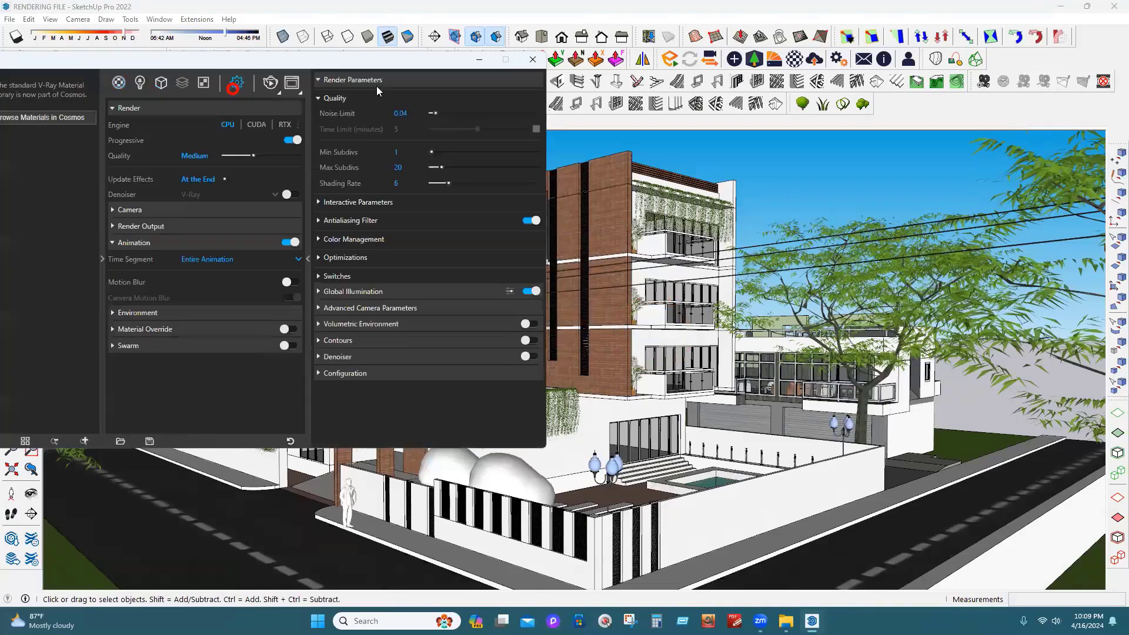
pyautogui.click(532, 60)
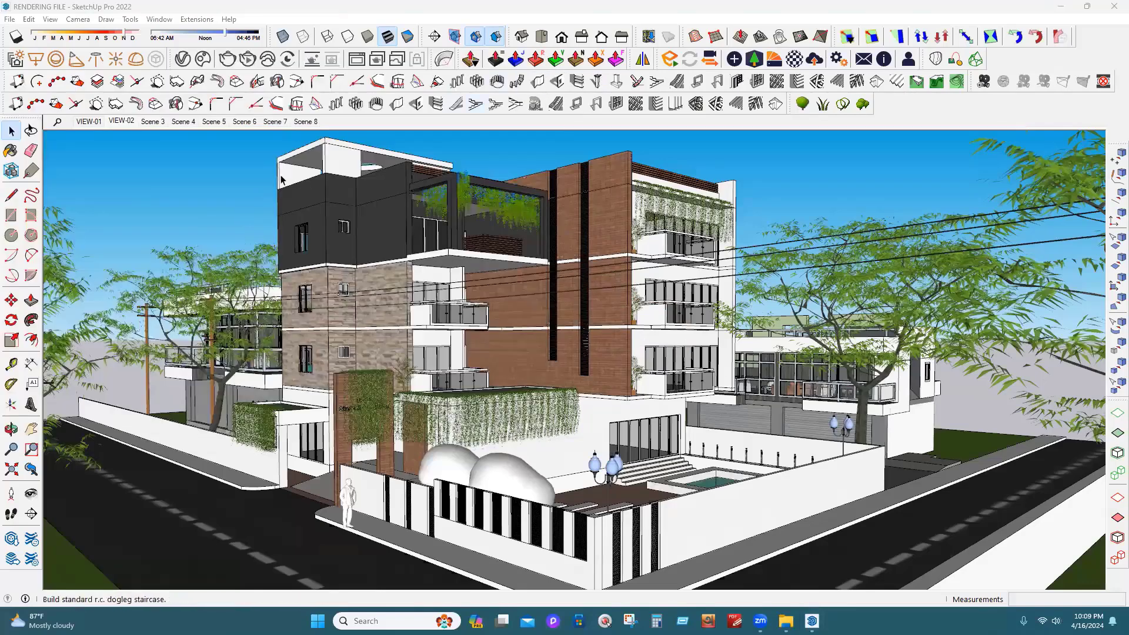
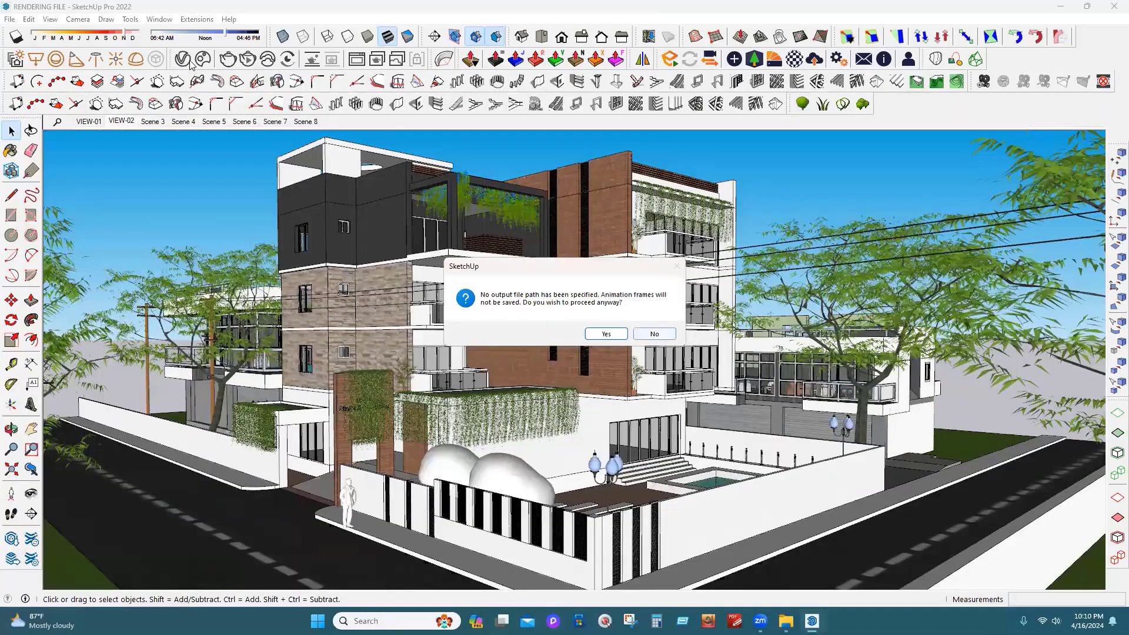
# Turn off Animation in the V-Ray render settings and close the V-Ray Asset Editor
pyautogui.click(188, 63)
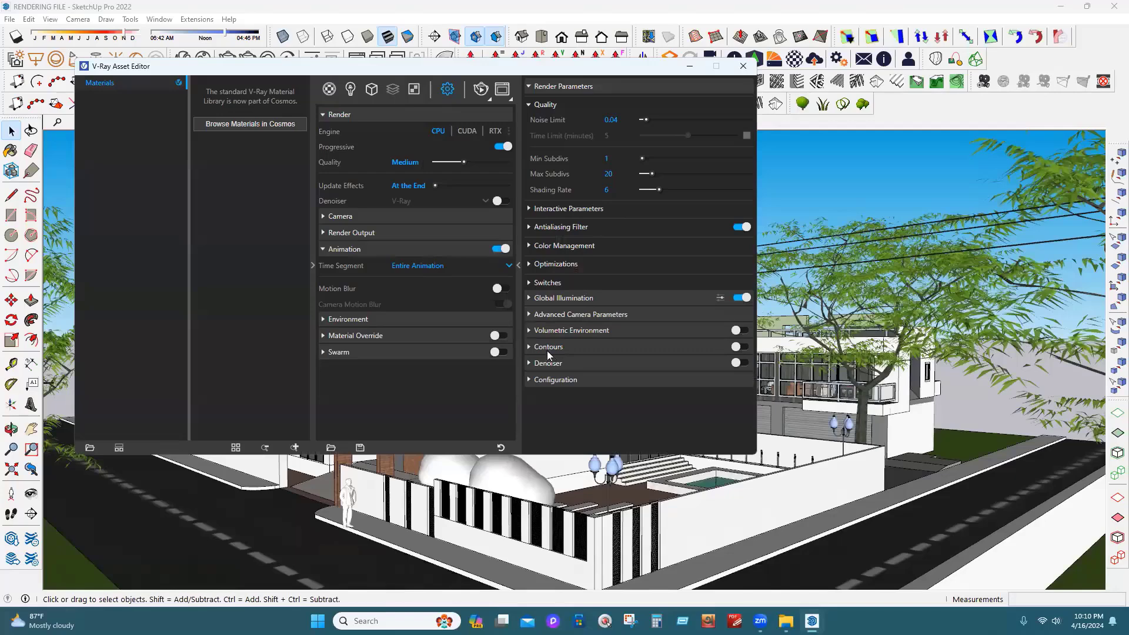
pyautogui.click(501, 249)
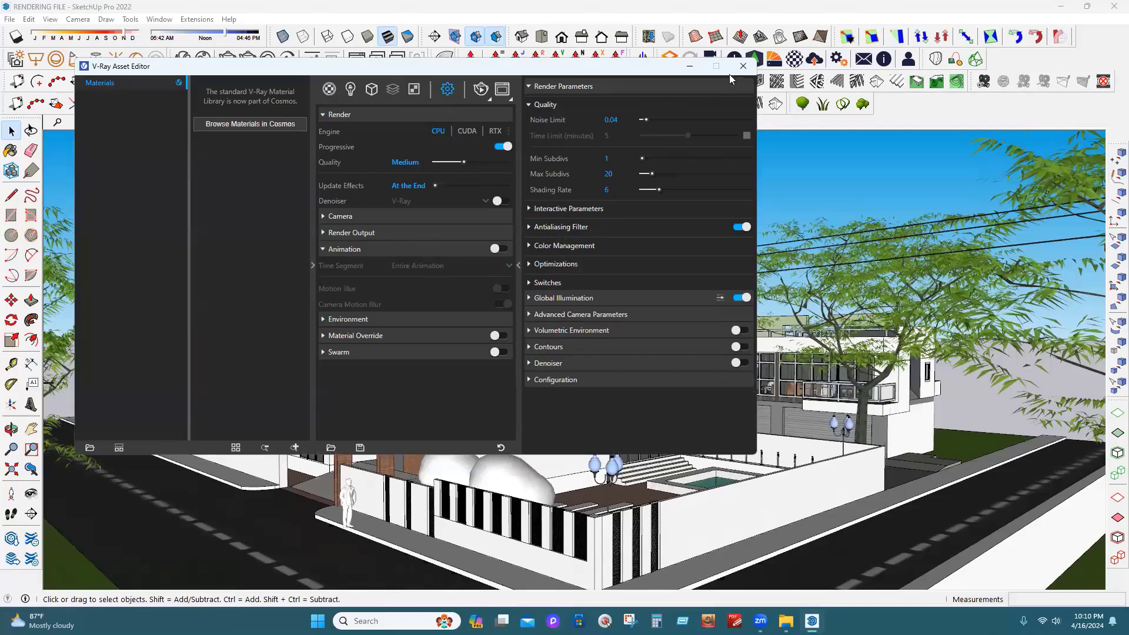
pyautogui.click(743, 66)
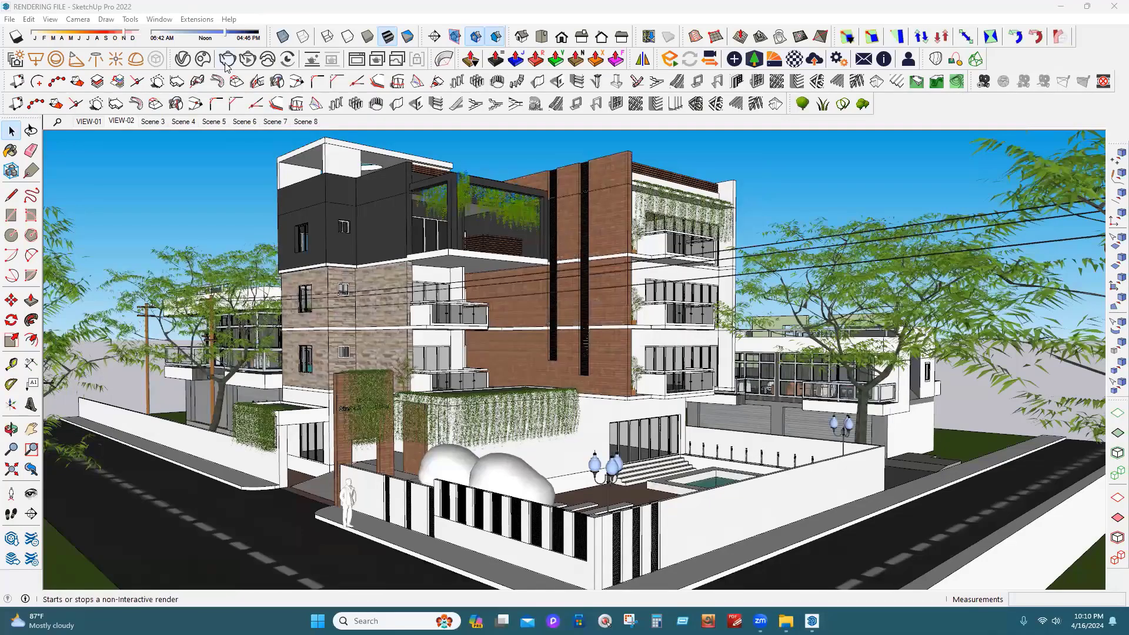
# Run a V-Ray test render of the VIEW-02 scene and examine the building in the frame buffer
pyautogui.click(226, 62)
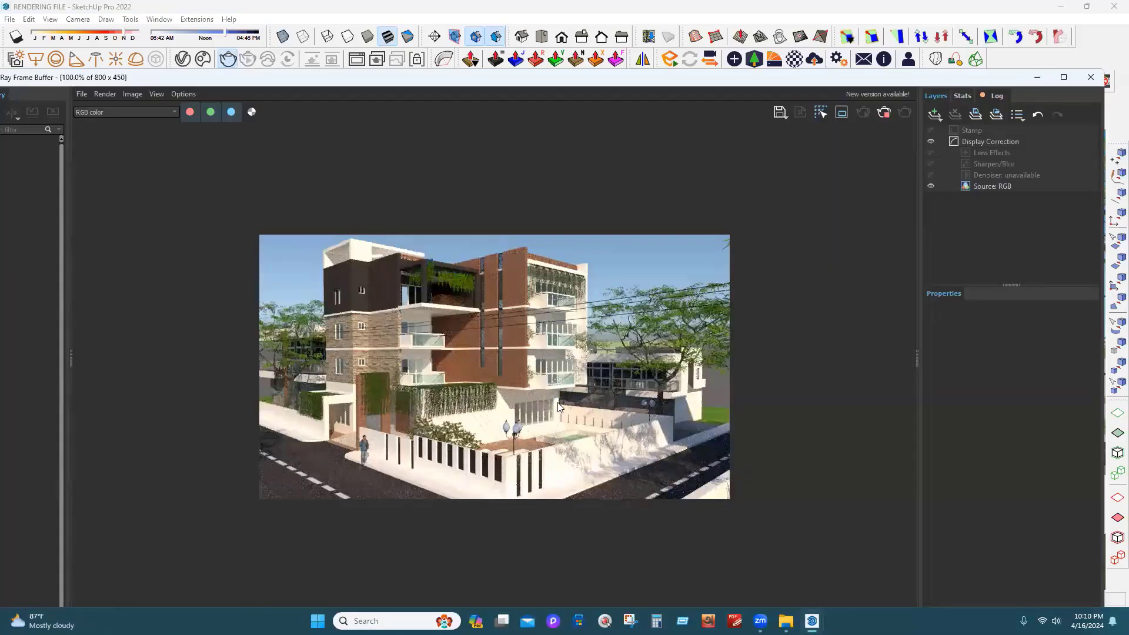
pyautogui.scroll(1, 563, 374)
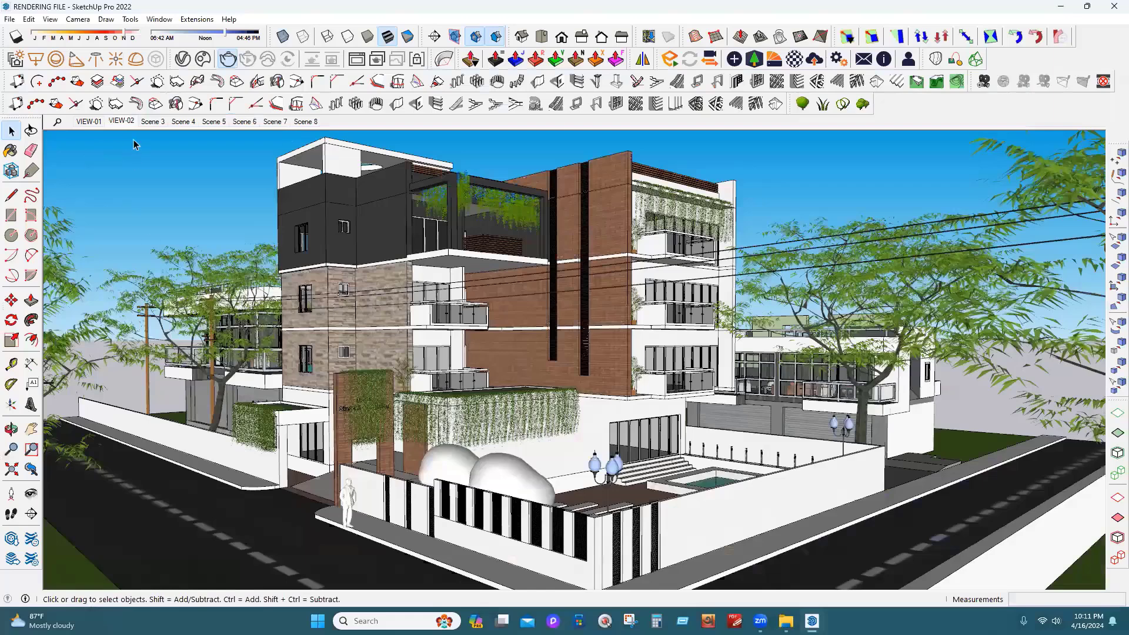
# Switch to the VIEW-01 scene and save the model
pyautogui.click(88, 125)
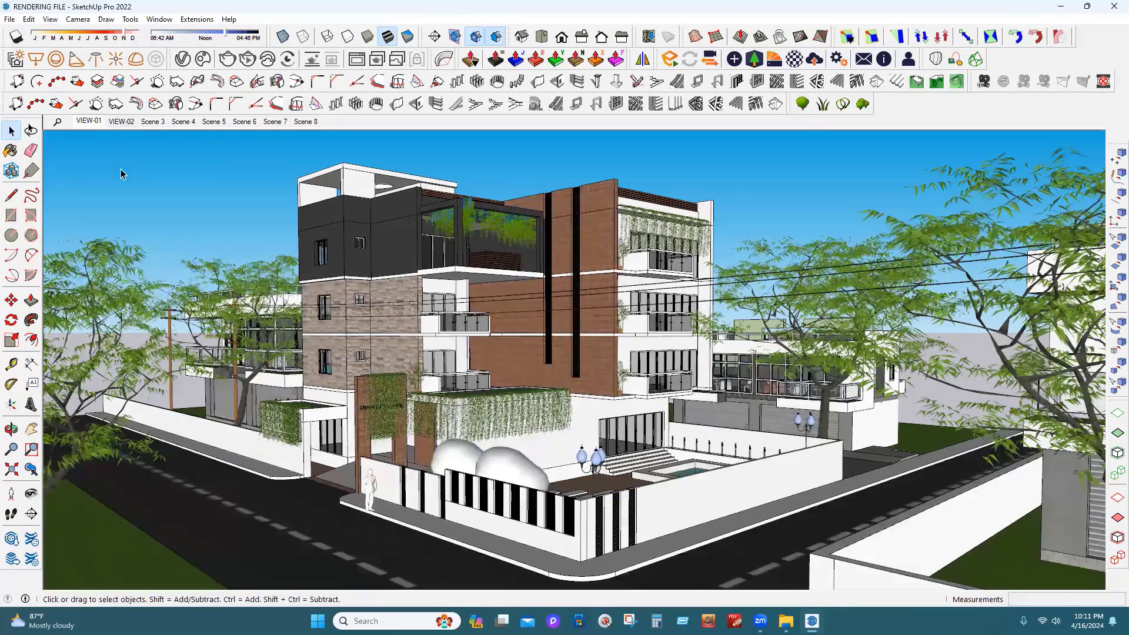
pyautogui.click(121, 170)
pyautogui.hotkey('ctrl', 's')
# Run a V-Ray test render of the street corner beside the boundary walls and stop it after checking the asphalt
pyautogui.moveTo(661, 576); pyautogui.dragTo(750, 586, button='middle')
pyautogui.scroll(3, 449, 555)
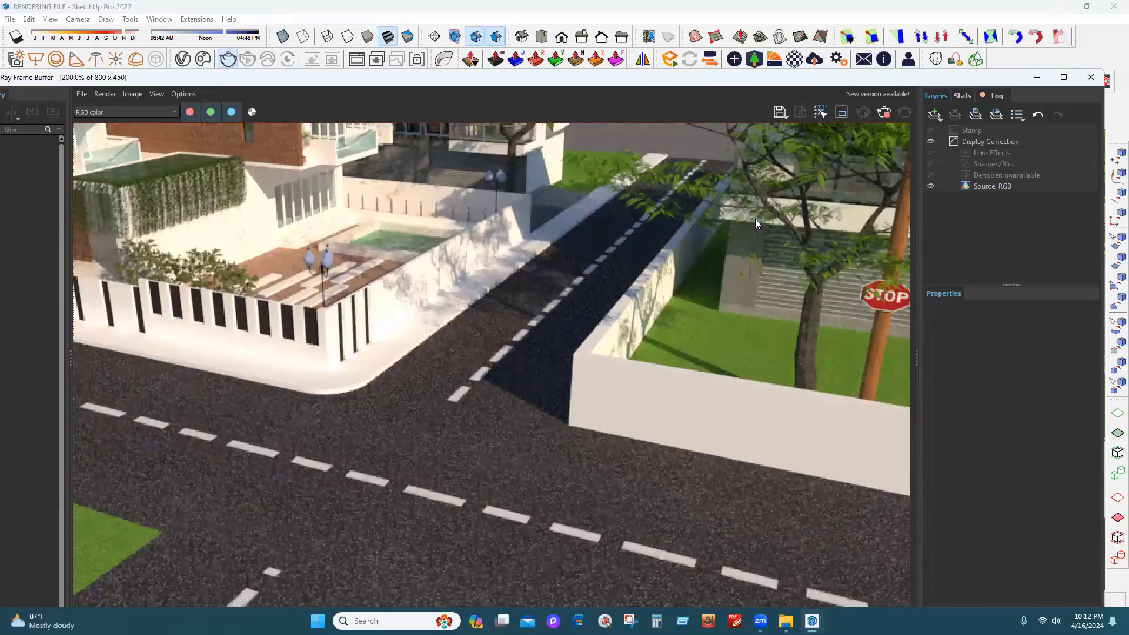
pyautogui.click(884, 111)
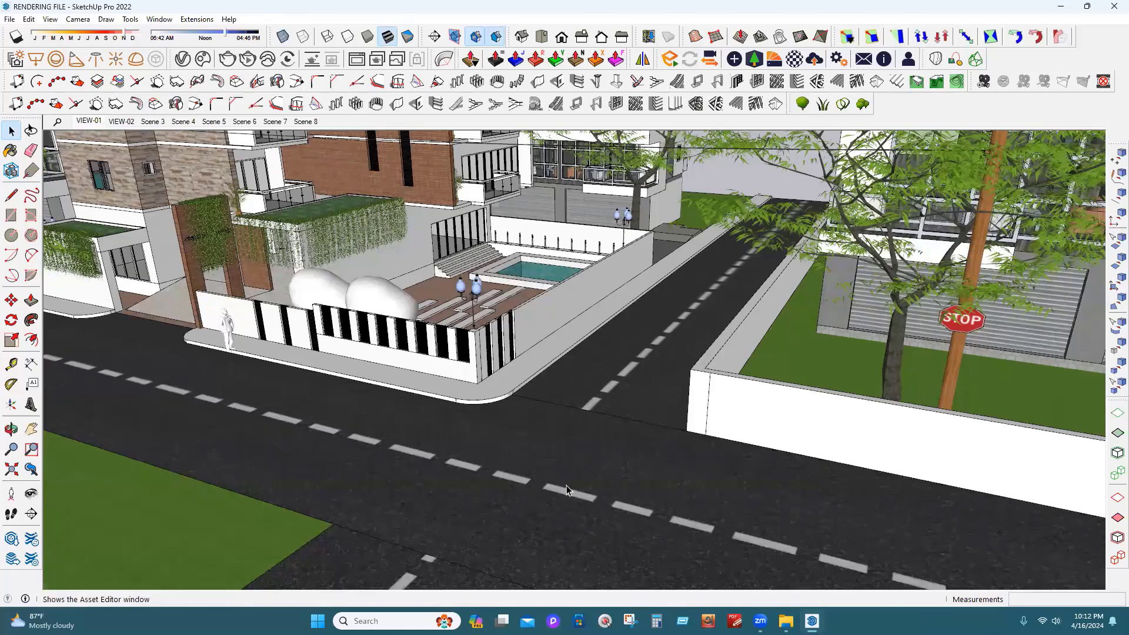
# Sample the Color A08 material from the road and make it editable in the V-Ray Asset Editor
pyautogui.click(10, 170)
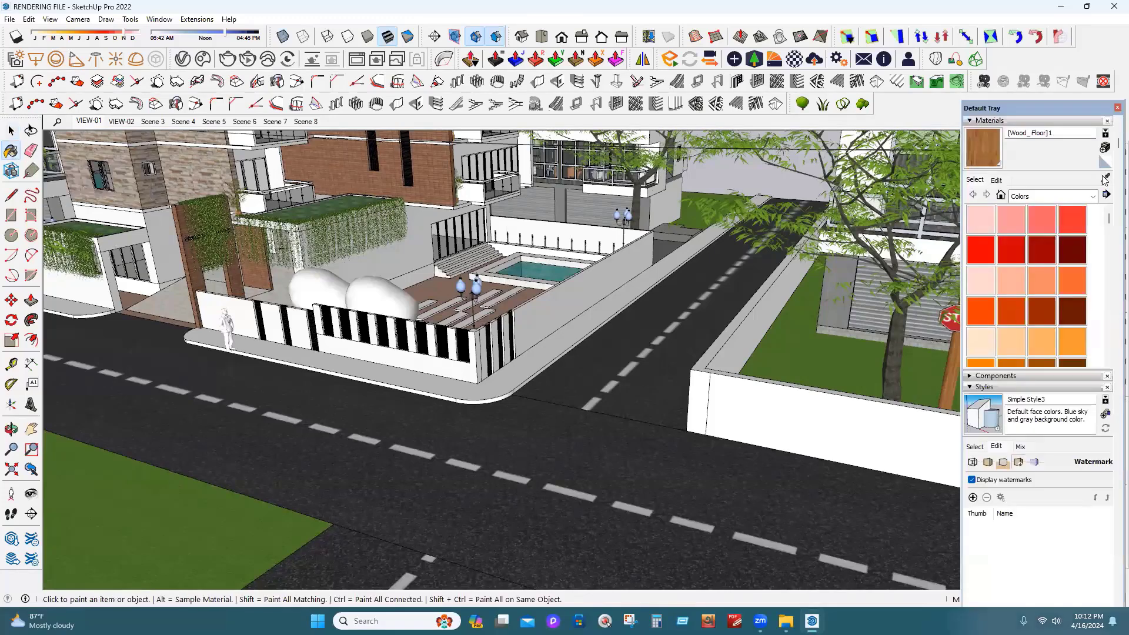
pyautogui.keyDown('alt'); pyautogui.click(588, 411); pyautogui.keyUp('alt')
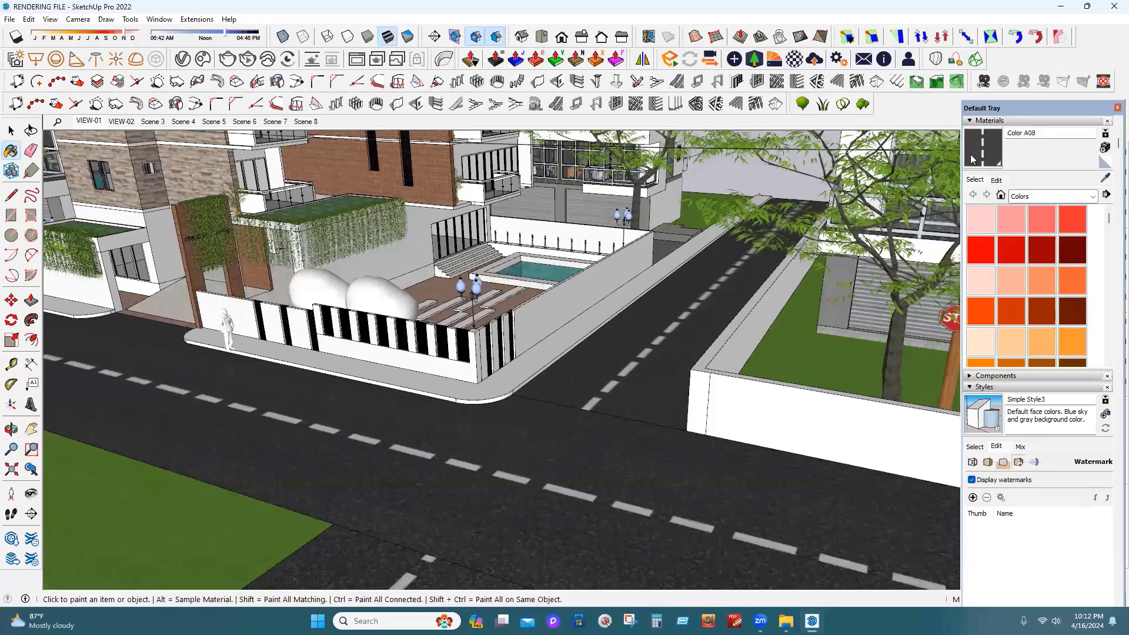
pyautogui.click(180, 63)
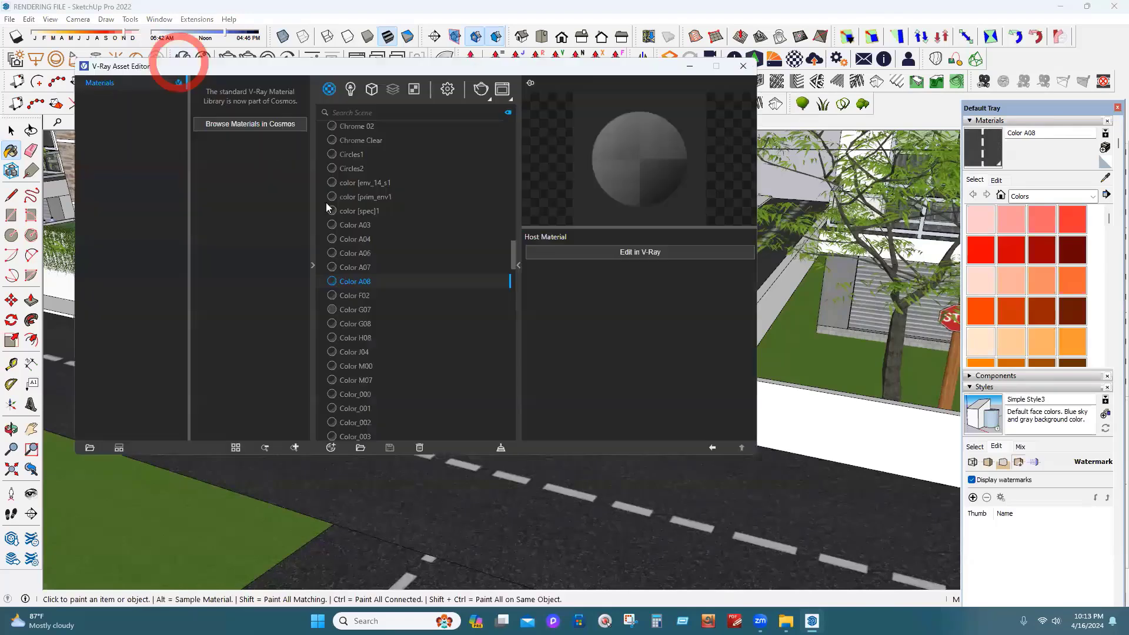
pyautogui.click(602, 254)
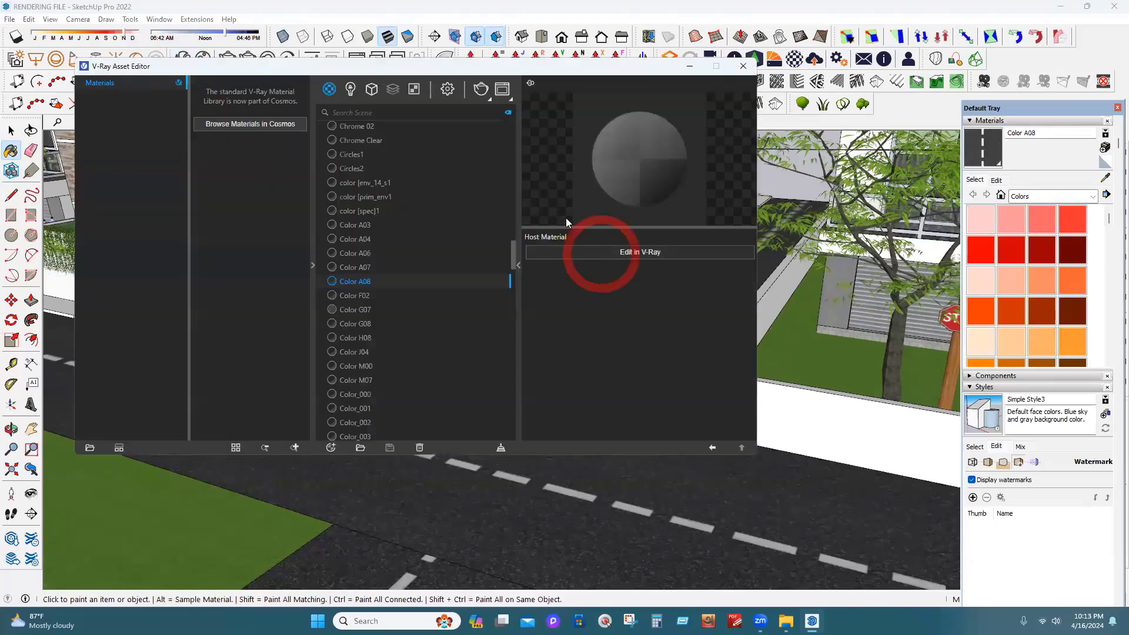
pyautogui.moveTo(526, 70); pyautogui.dragTo(418, 106)
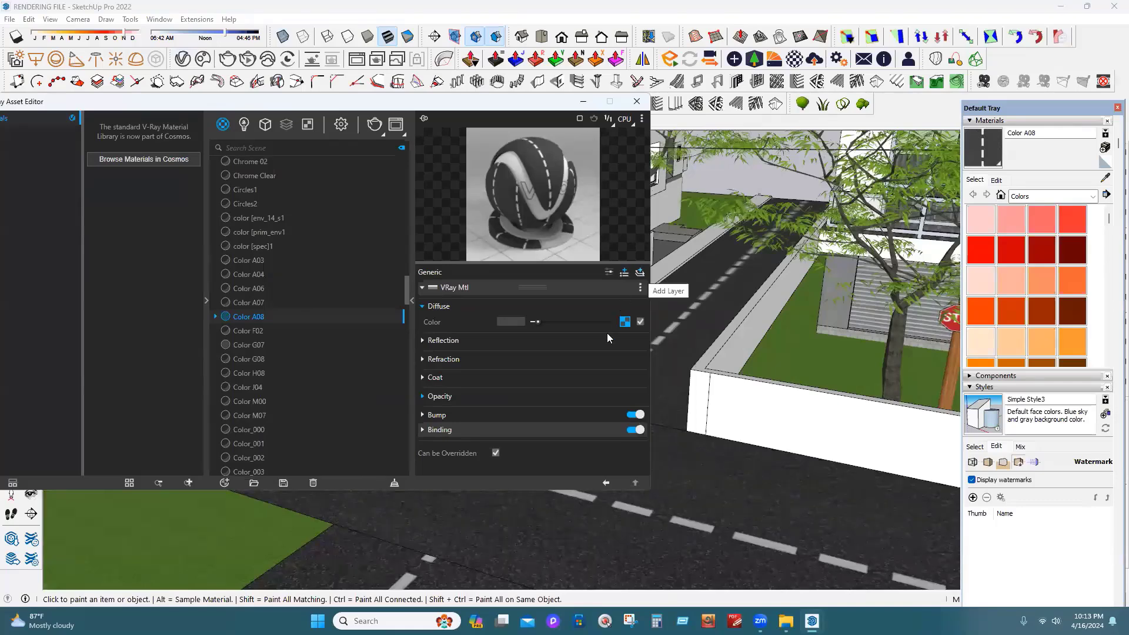
# Add a Reflective Coat layer to the Color A08 material and assign a Noise A texture to its reflection glossiness
pyautogui.rightClick(607, 333)
pyautogui.click(607, 331)
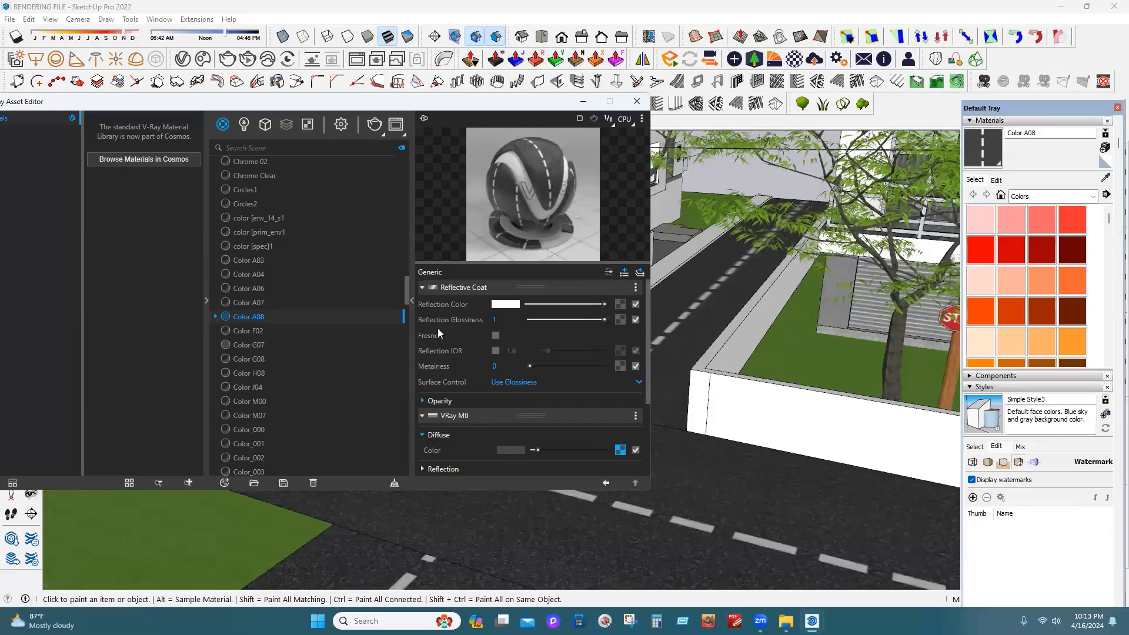
pyautogui.click(620, 320)
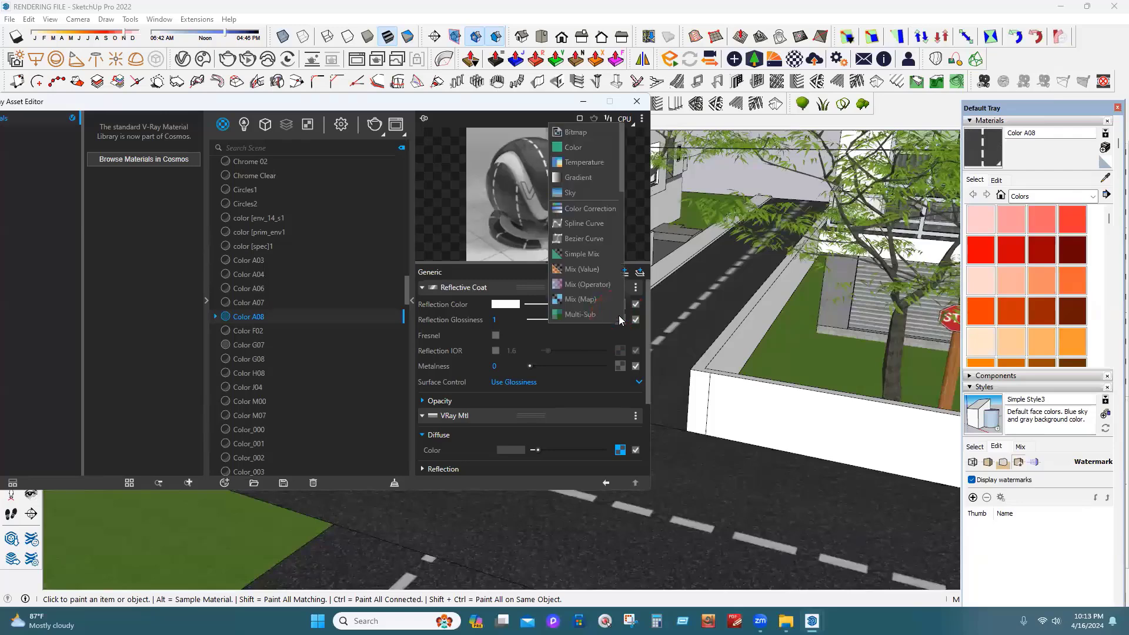
pyautogui.scroll(-6, 587, 182)
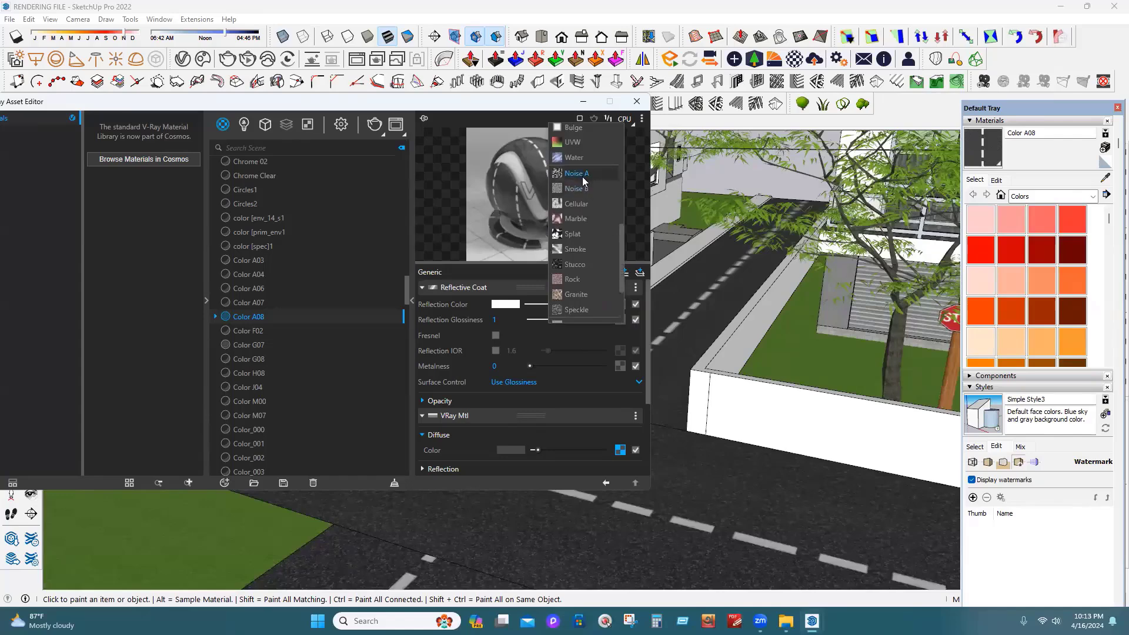
pyautogui.click(583, 177)
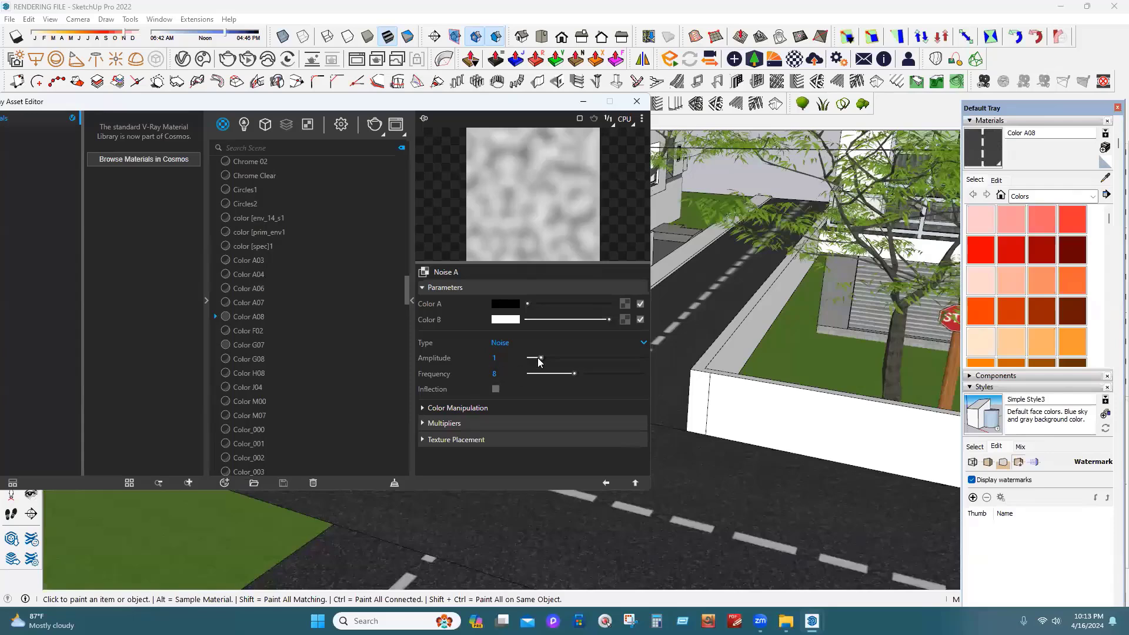
# Set the Noise A texture's amplitude to 6.63 and its frequency to 9.8
pyautogui.moveTo(541, 358); pyautogui.dragTo(595, 359)
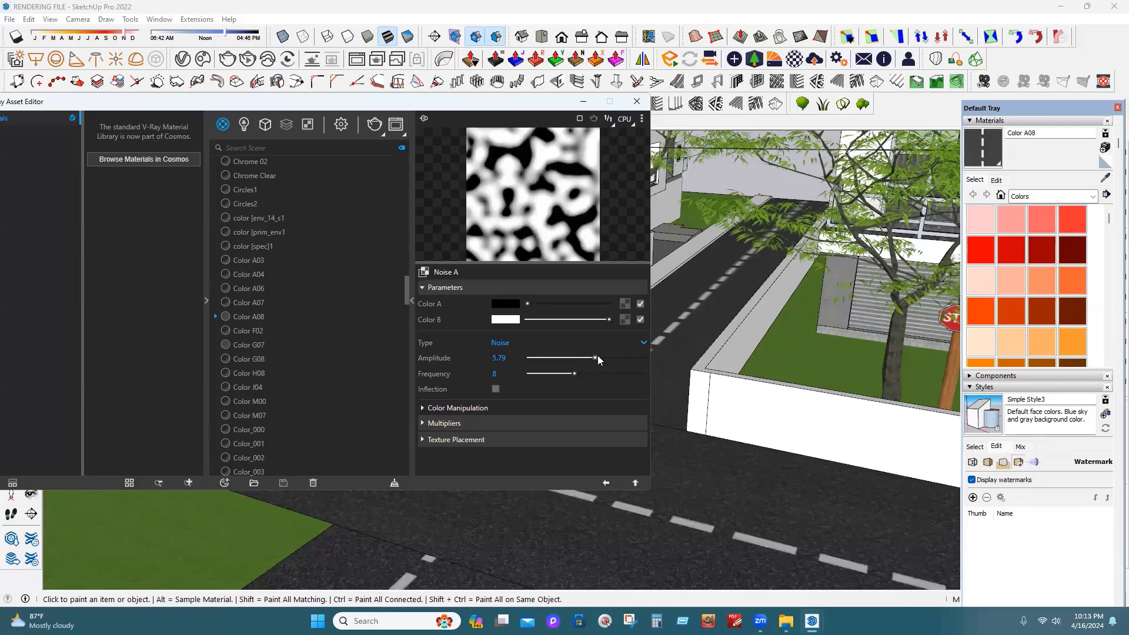
pyautogui.click(598, 356)
pyautogui.moveTo(603, 360); pyautogui.dragTo(584, 370)
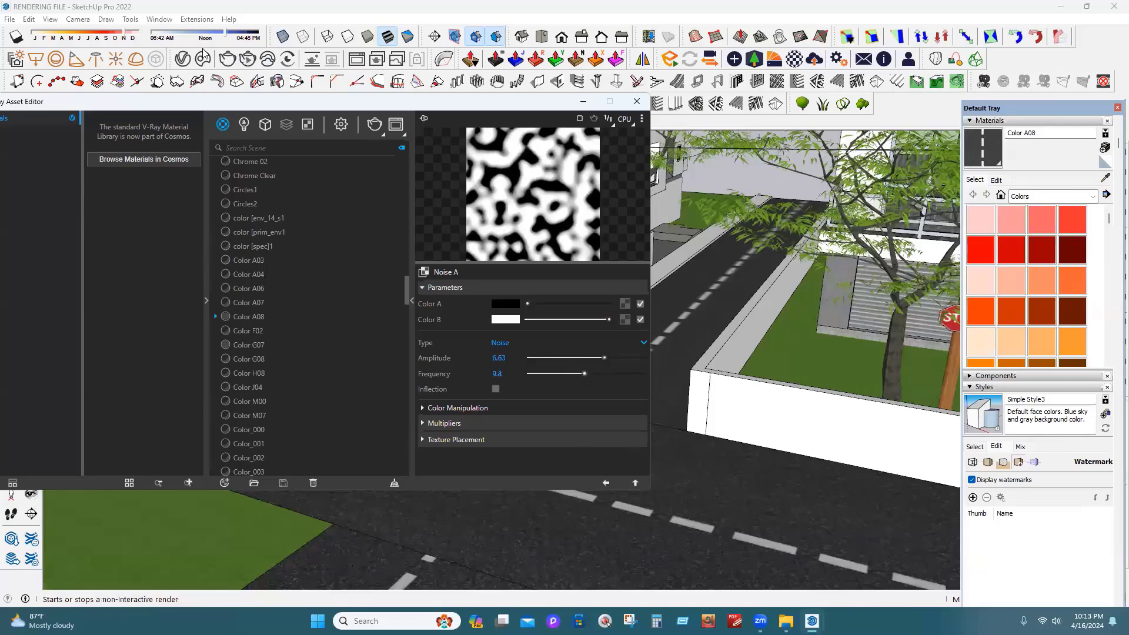
# Render the street corner again to check the road's noise-based reflections and stop the render
pyautogui.click(224, 61)
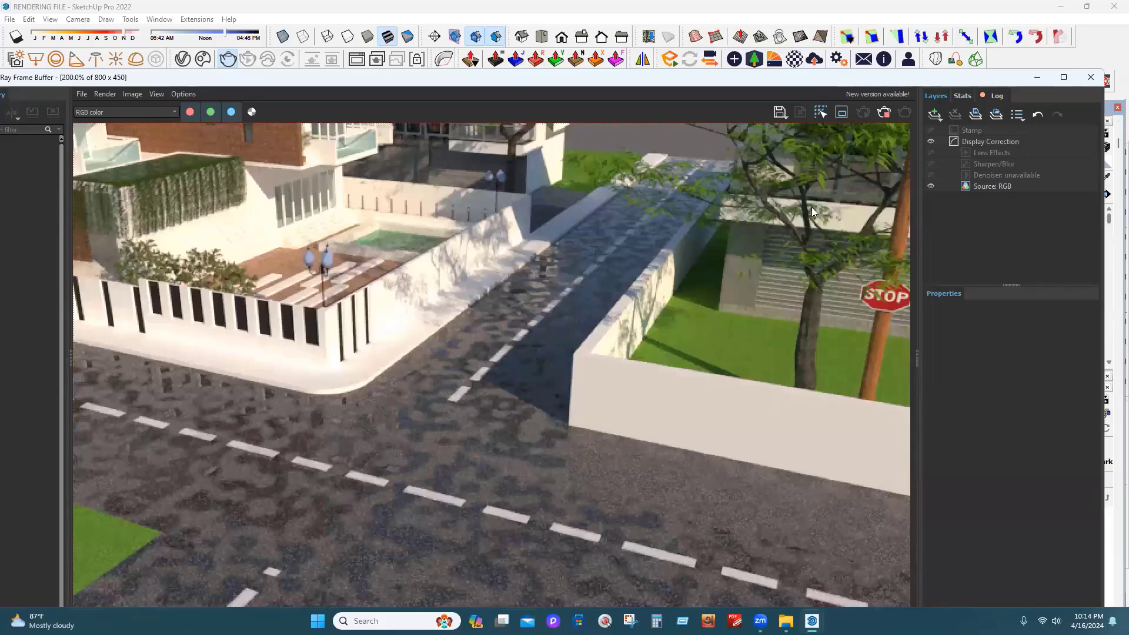
pyautogui.click(884, 111)
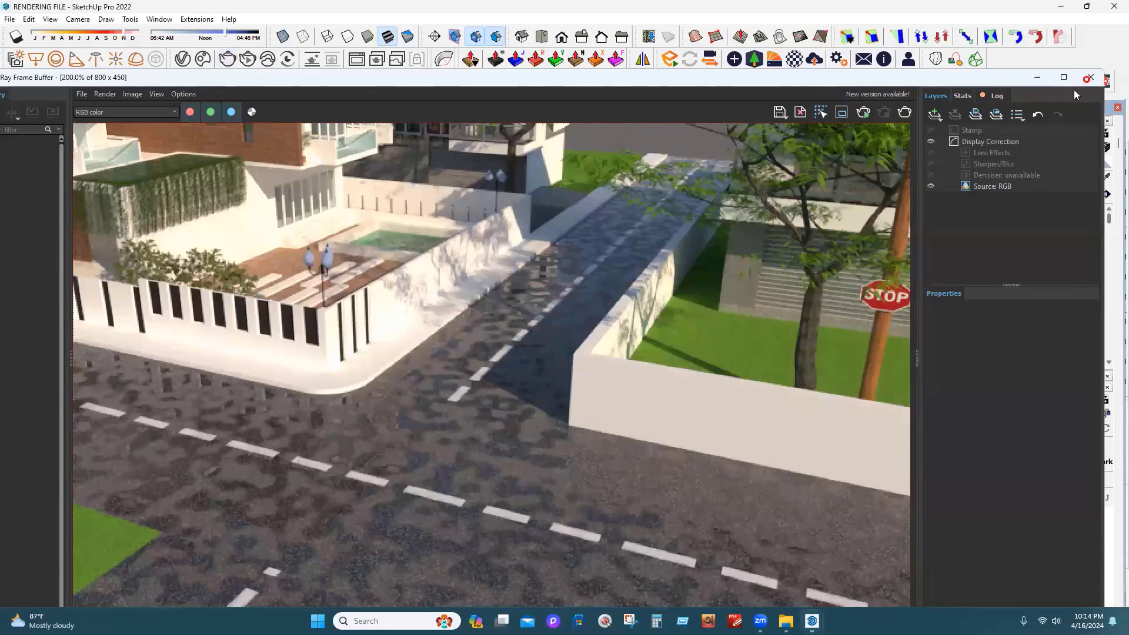
# Enable the reflection IOR of the Color A08 material's Reflective Coat at 8.48 and slightly darken its reflection color
pyautogui.click(1091, 77)
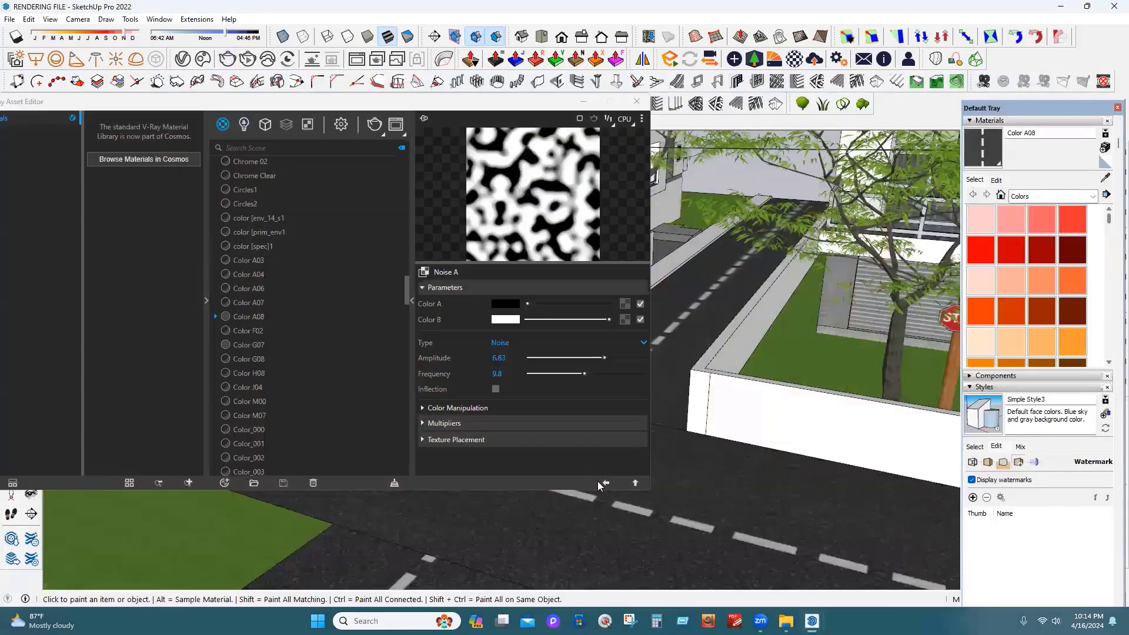
pyautogui.click(605, 483)
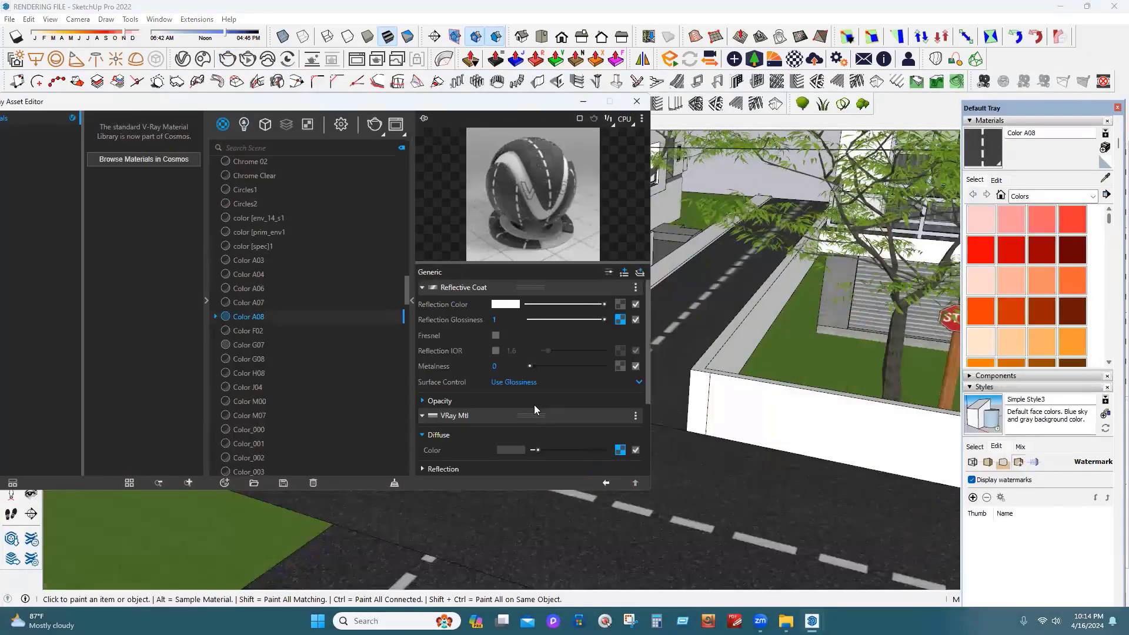
pyautogui.click(496, 351)
pyautogui.moveTo(523, 305); pyautogui.dragTo(587, 305)
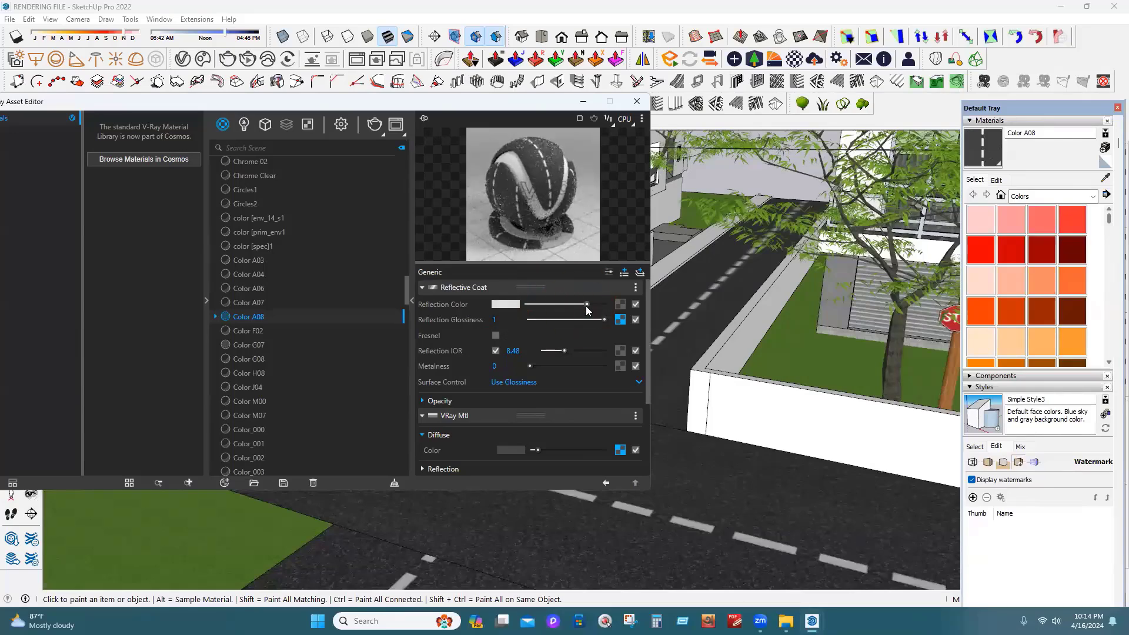
pyautogui.click(646, 104)
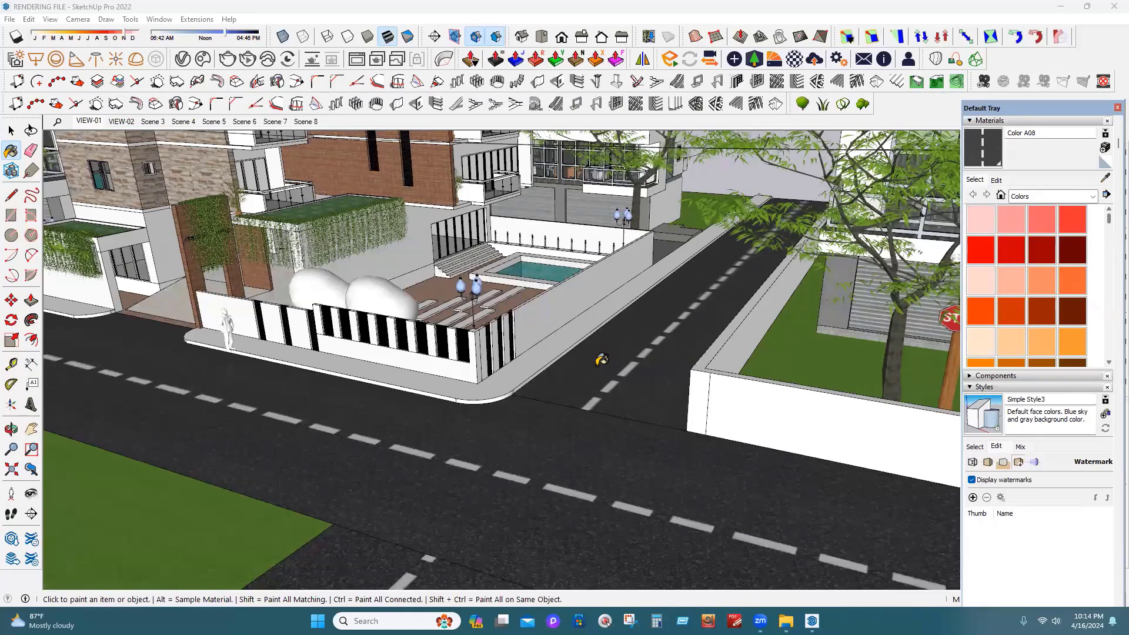
# Switch to the VIEW-01 scene and render the whole building to inspect the road's reflections
pyautogui.click(1117, 108)
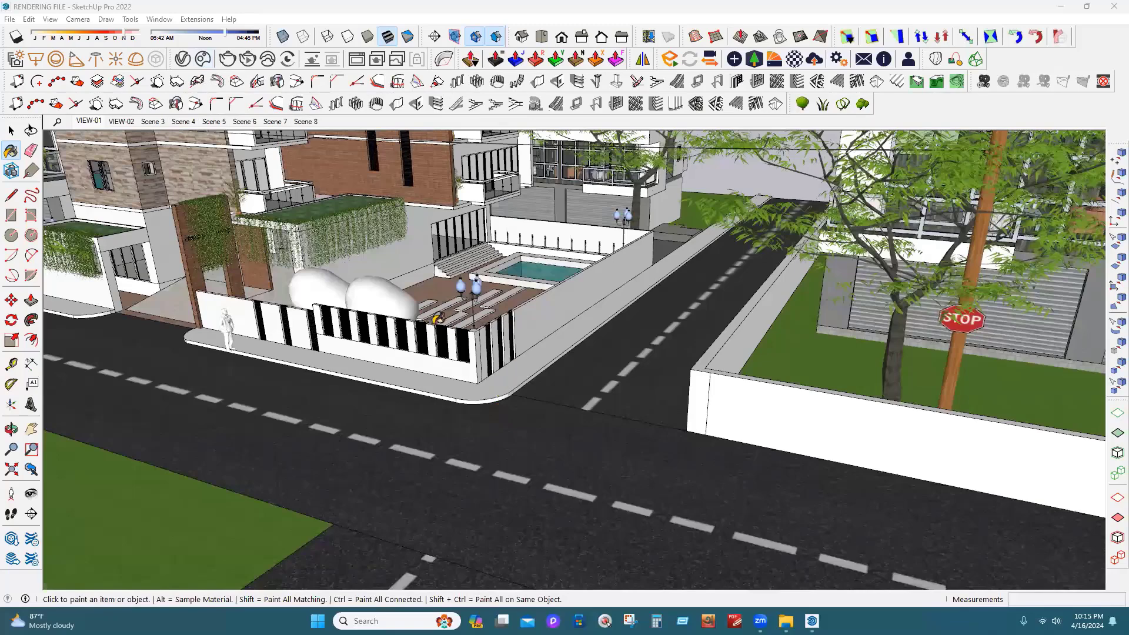
pyautogui.click(91, 125)
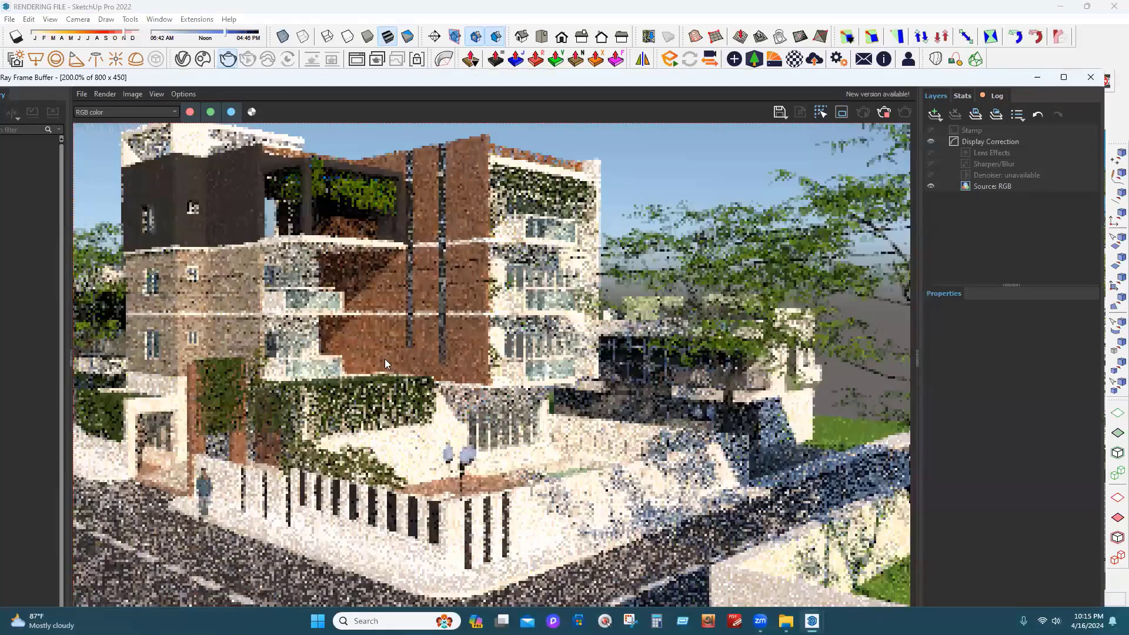
pyautogui.scroll(-1, 552, 408)
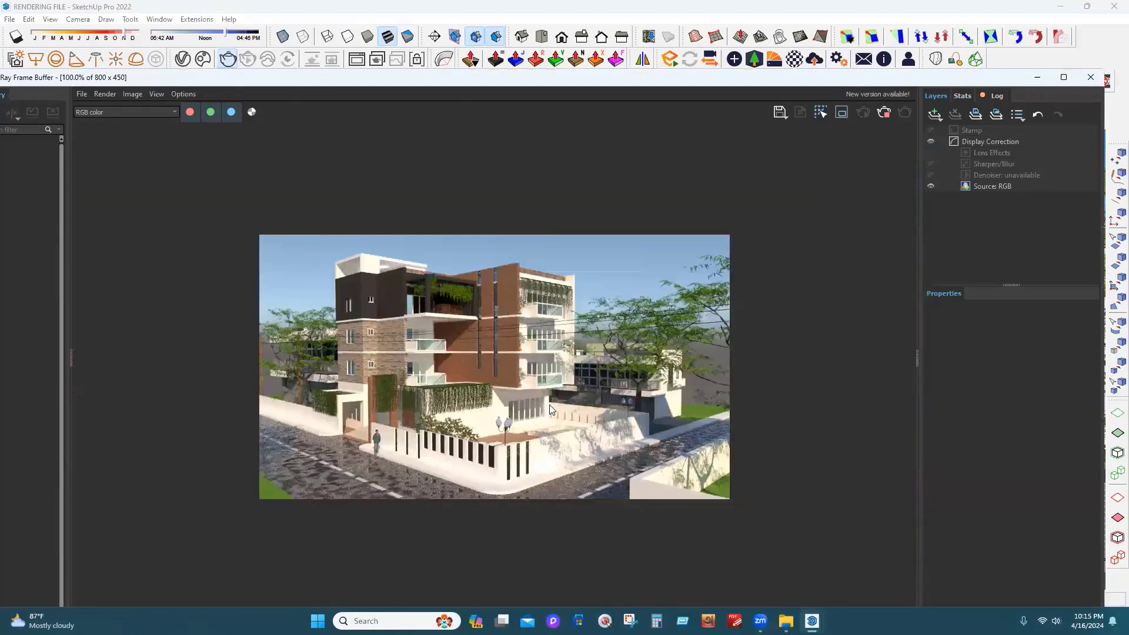
pyautogui.scroll(1, 551, 407)
pyautogui.scroll(-1, 552, 407)
pyautogui.click(1086, 79)
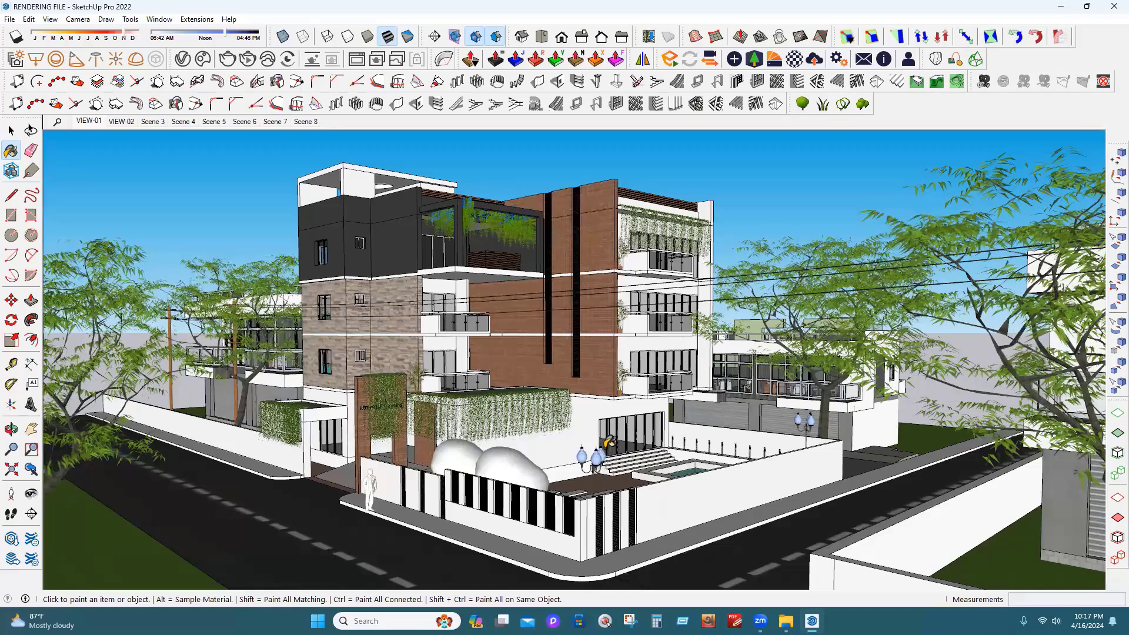
# Open the environment background's sky texture from the V-Ray render settings
pyautogui.click(183, 60)
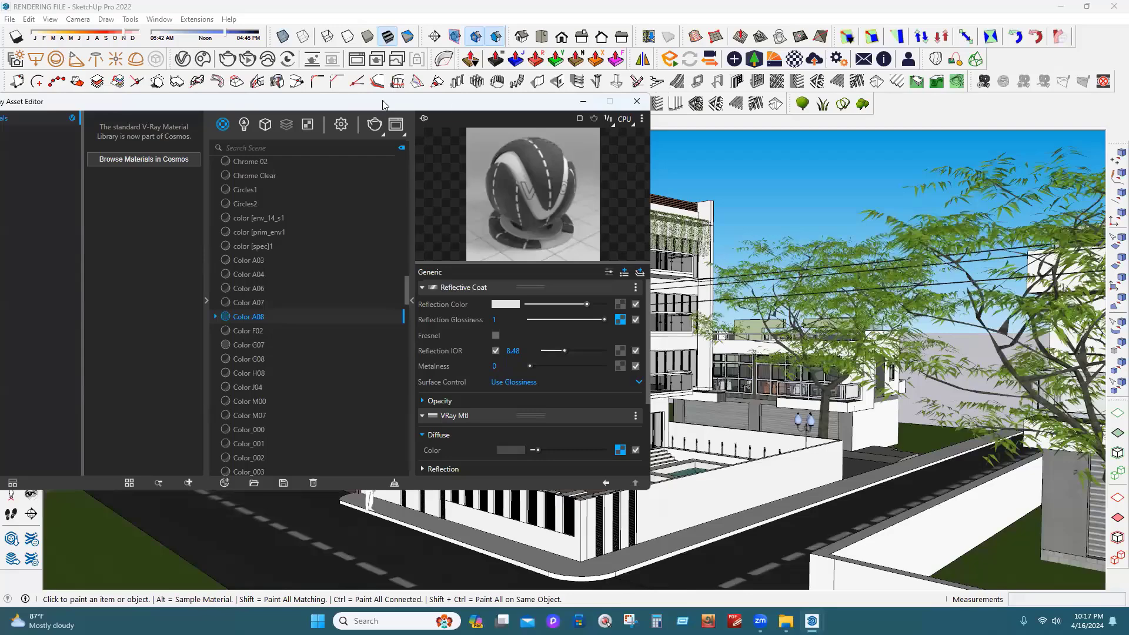
pyautogui.moveTo(381, 107); pyautogui.dragTo(454, 111)
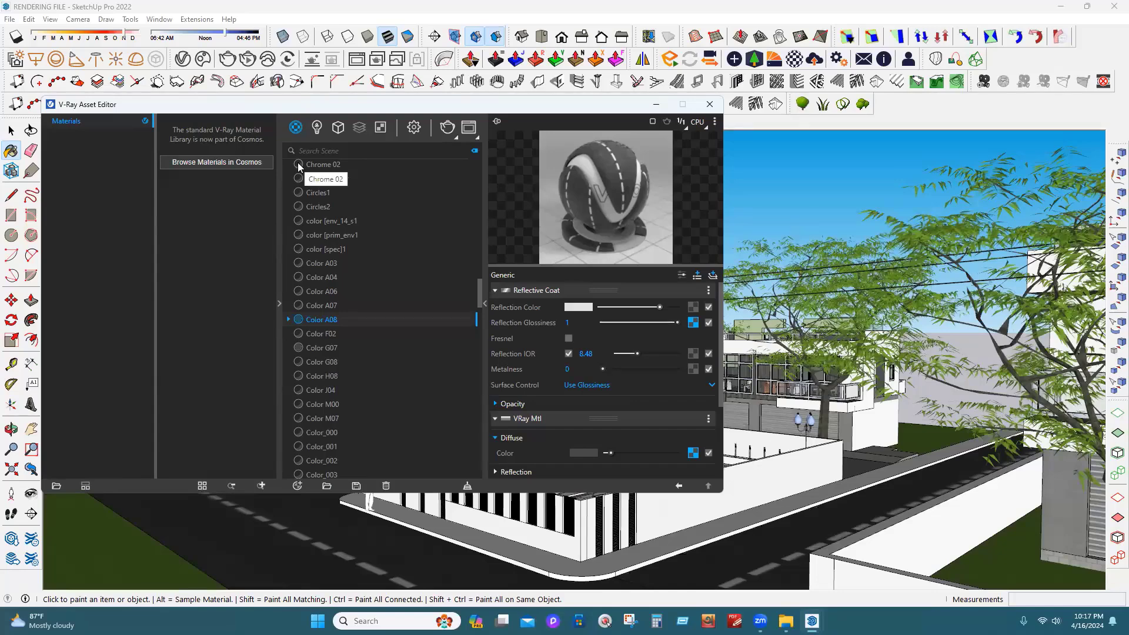
pyautogui.click(409, 131)
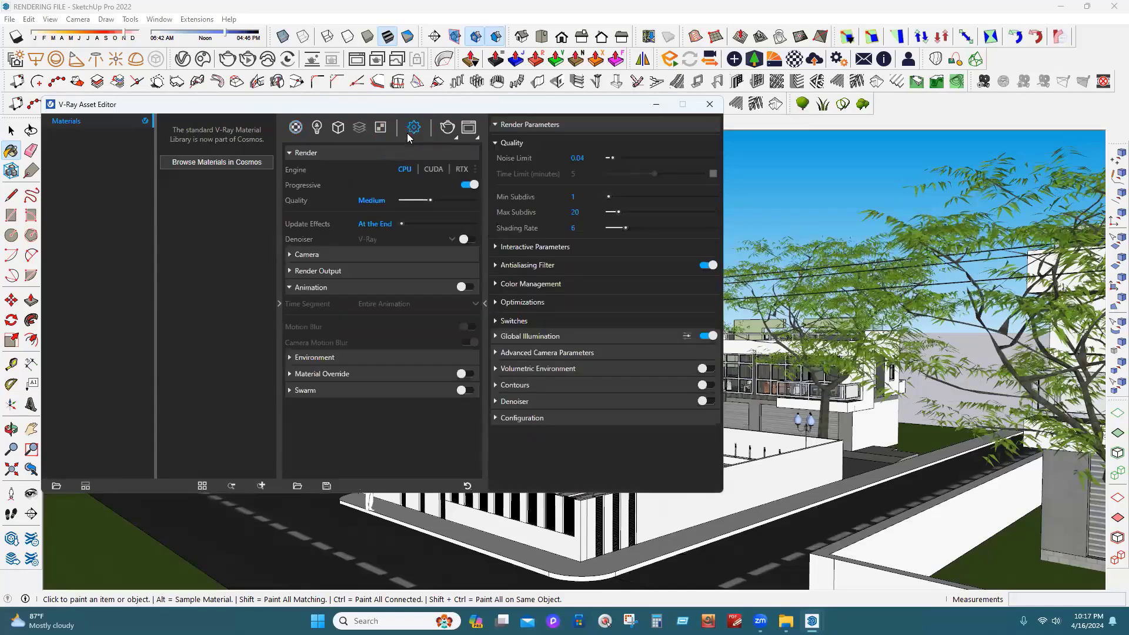
pyautogui.click(367, 359)
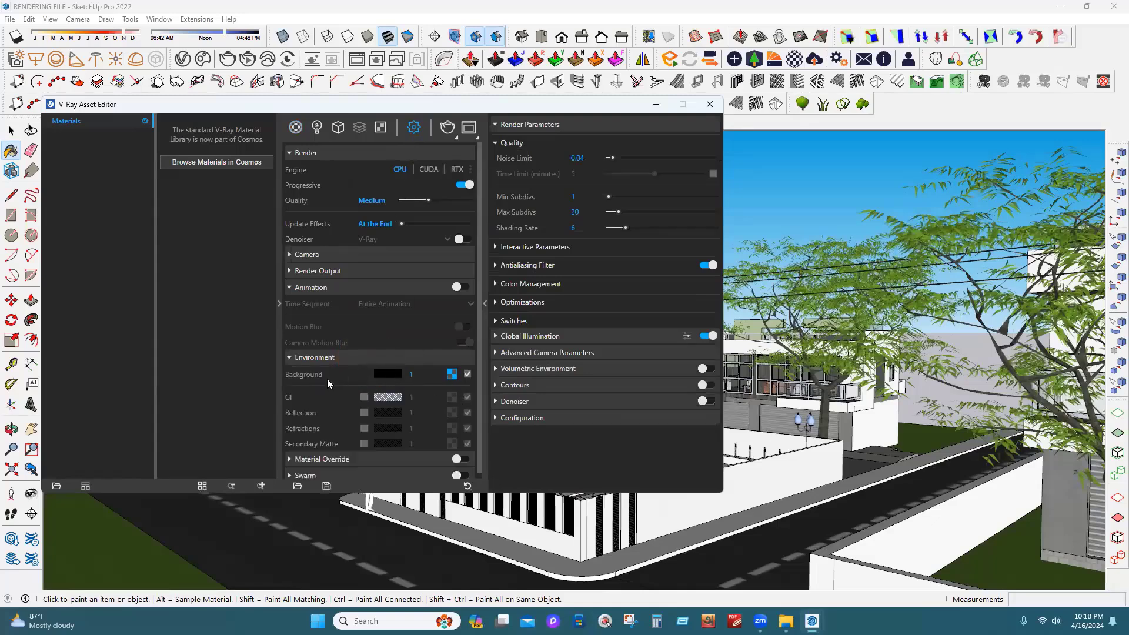
pyautogui.click(451, 374)
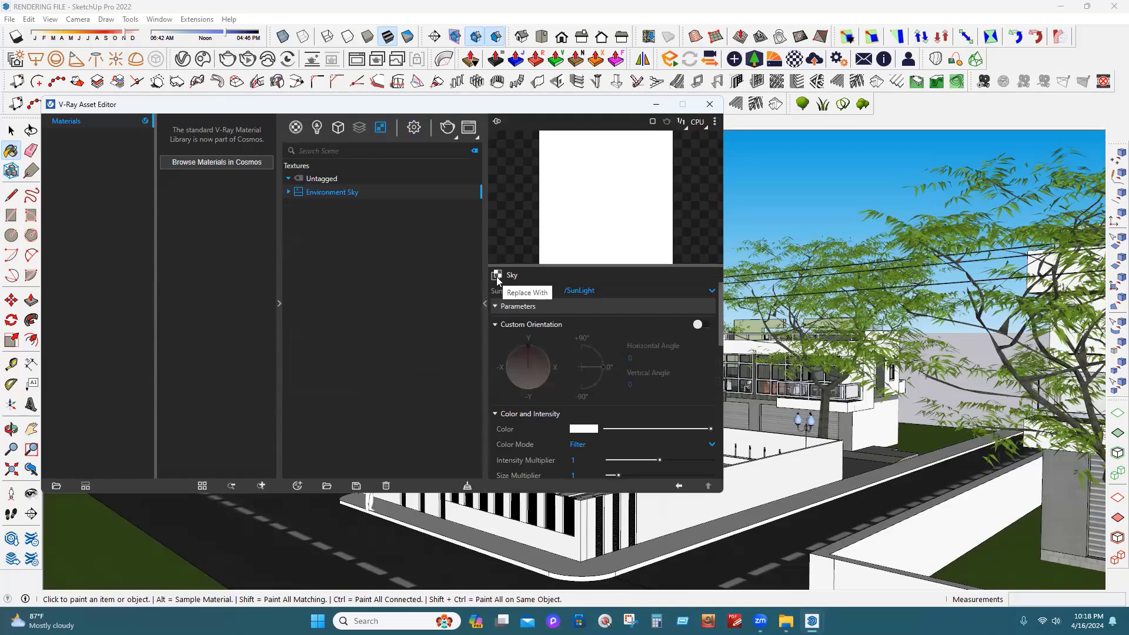
# Replace the environment sky texture with a bitmap using the SKY (5) image from the CLASS-24 SKY folder
pyautogui.click(497, 276)
pyautogui.click(511, 292)
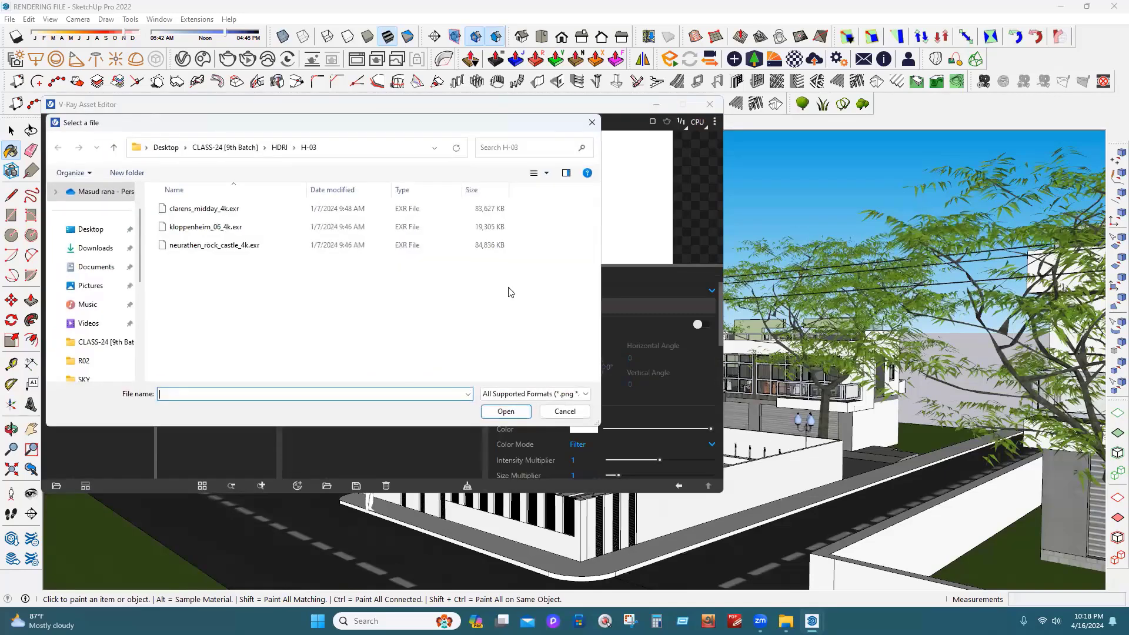
pyautogui.click(114, 149)
pyautogui.click(115, 151)
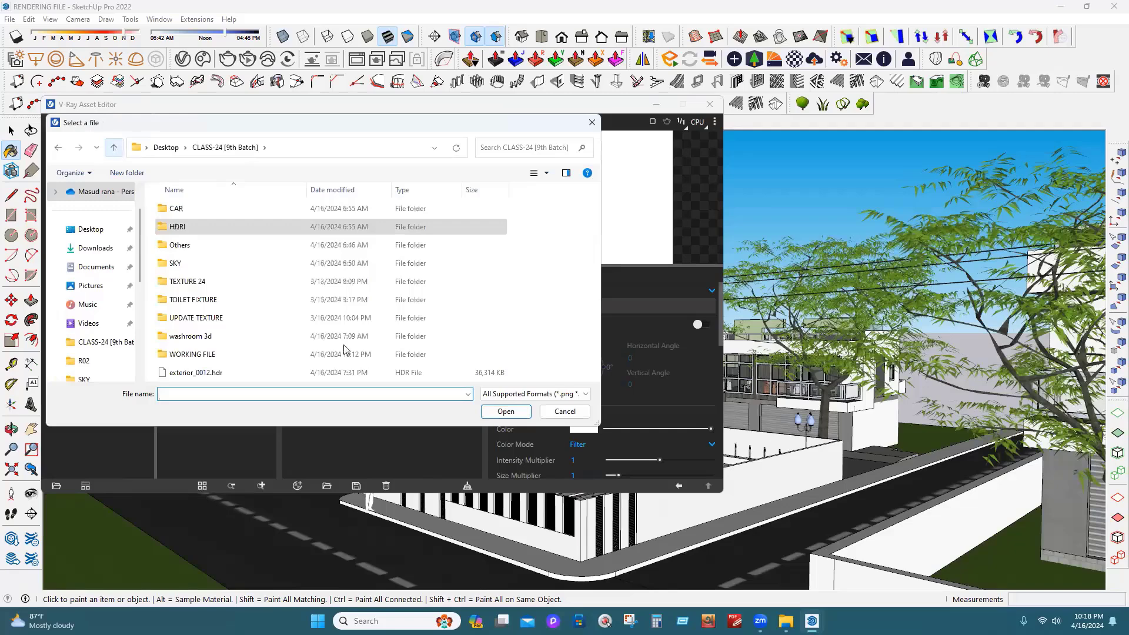
pyautogui.doubleClick(195, 264)
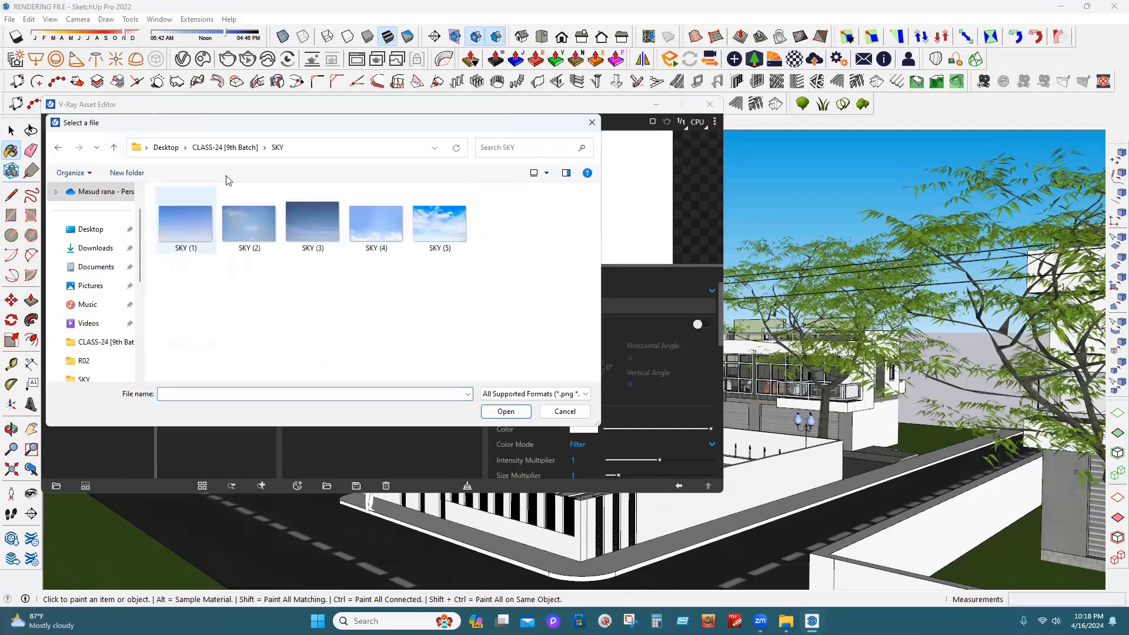
pyautogui.click(450, 228)
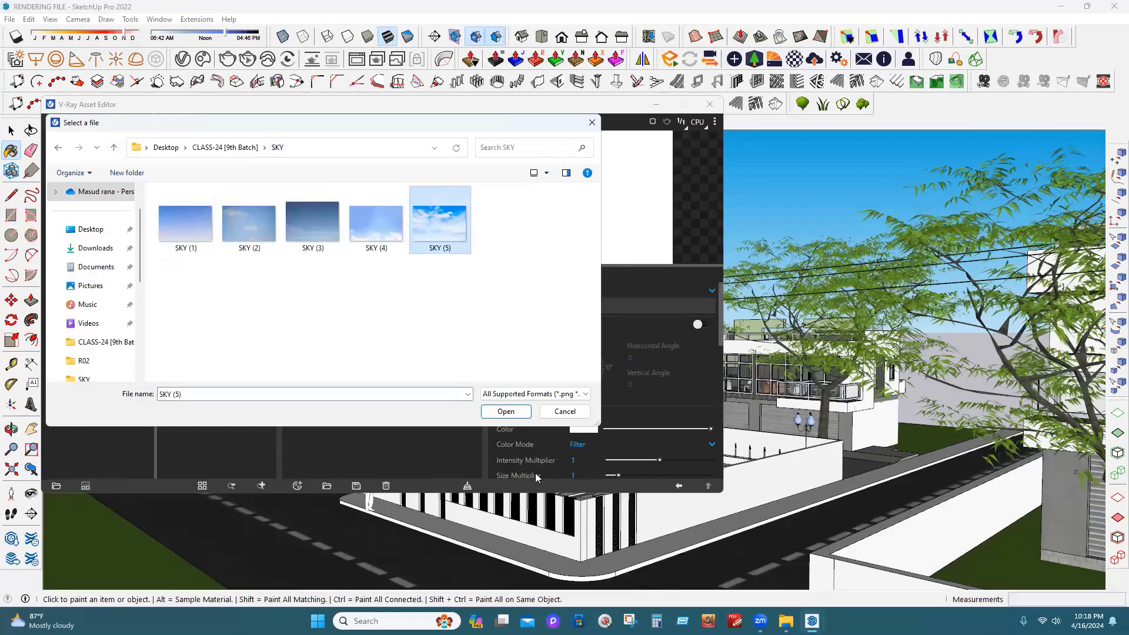
pyautogui.click(506, 412)
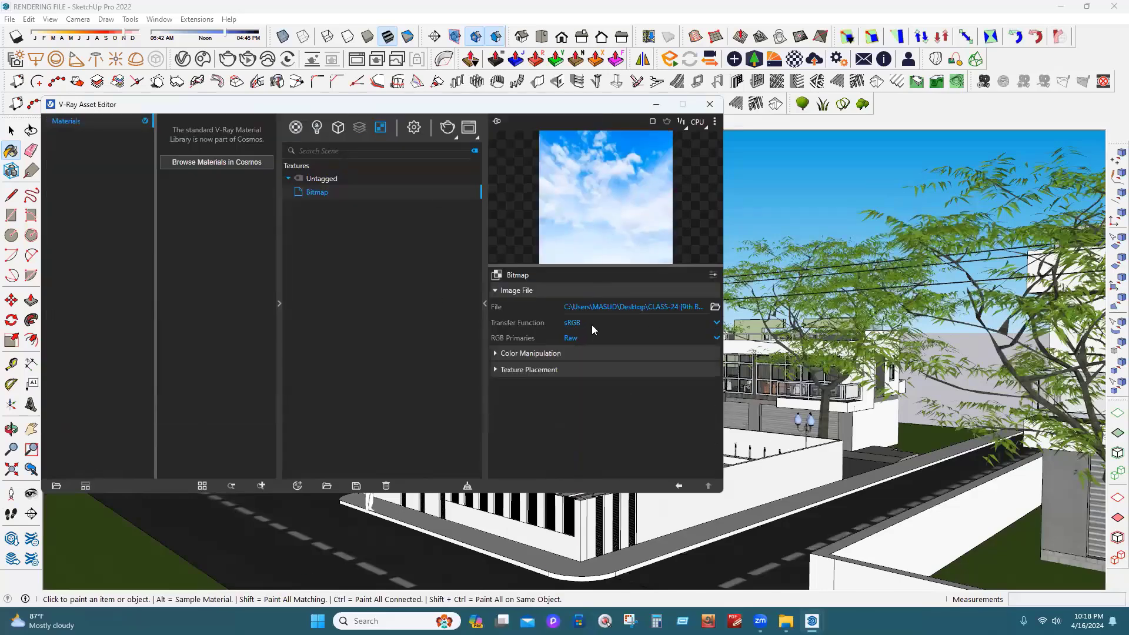
pyautogui.click(678, 487)
pyautogui.click(678, 487)
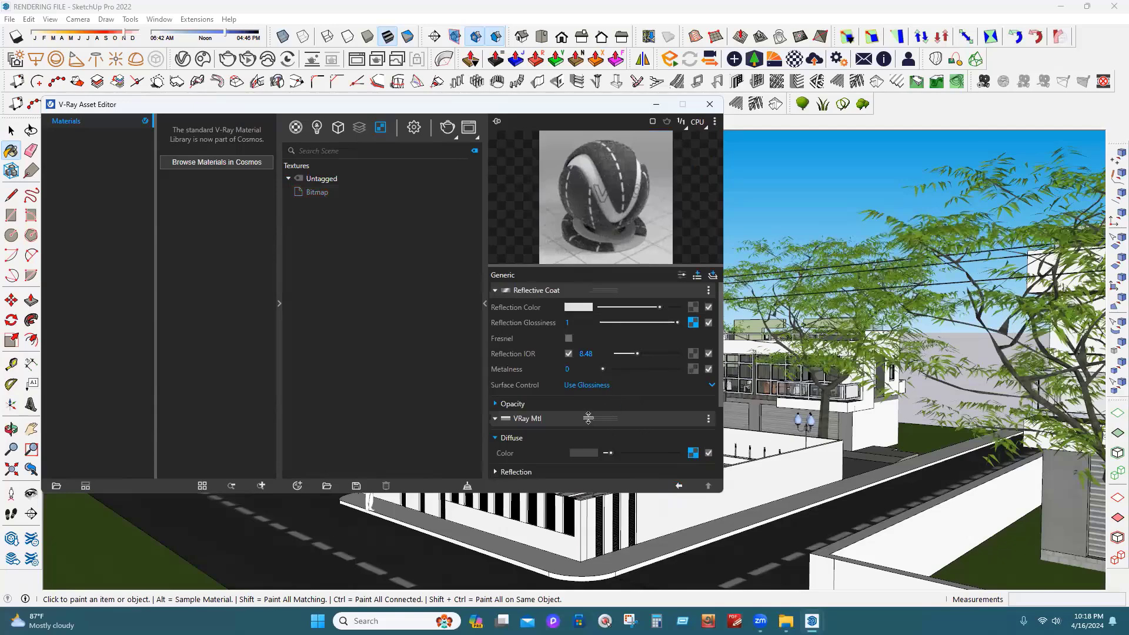
# Test-render the building with the bitmap sky background, stop the render and close it
pyautogui.scroll(-3, 600, 418)
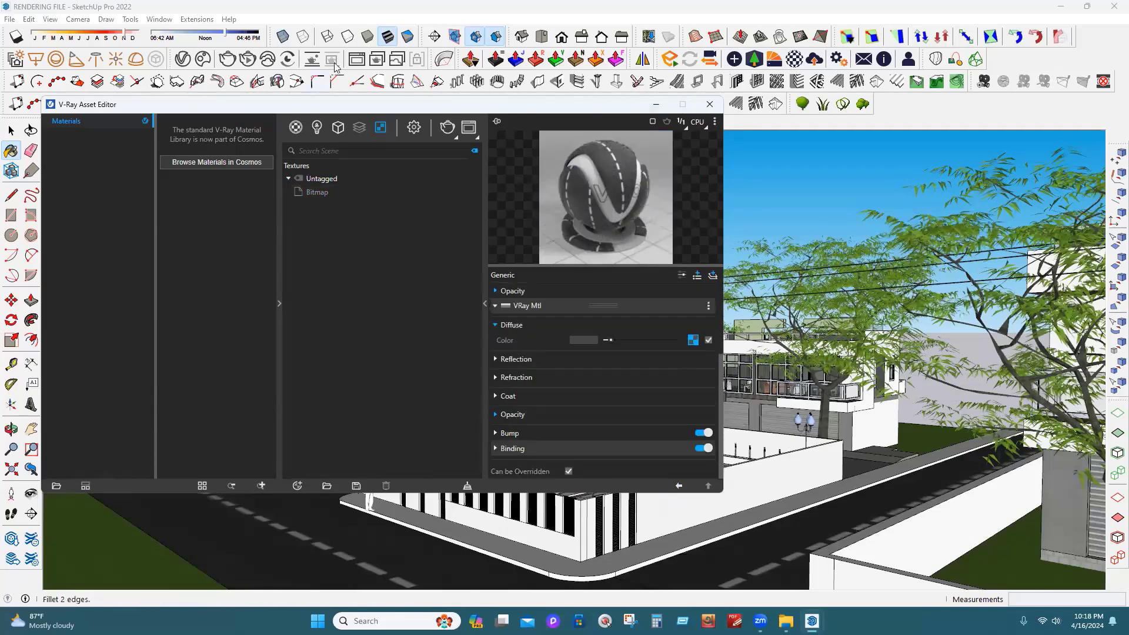
pyautogui.click(219, 60)
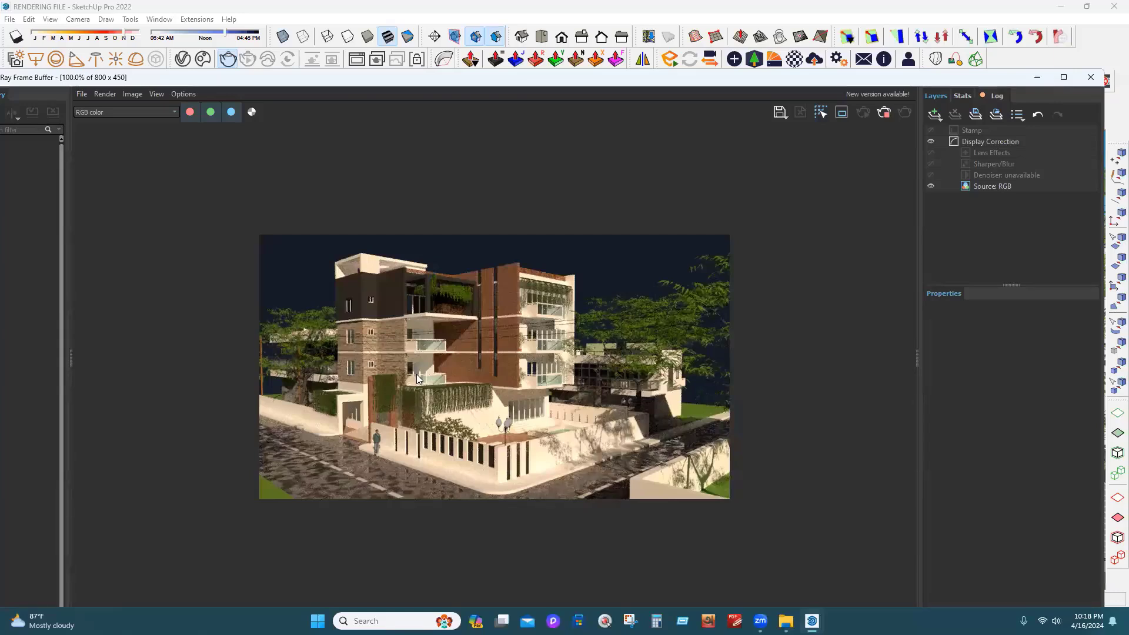
pyautogui.click(886, 111)
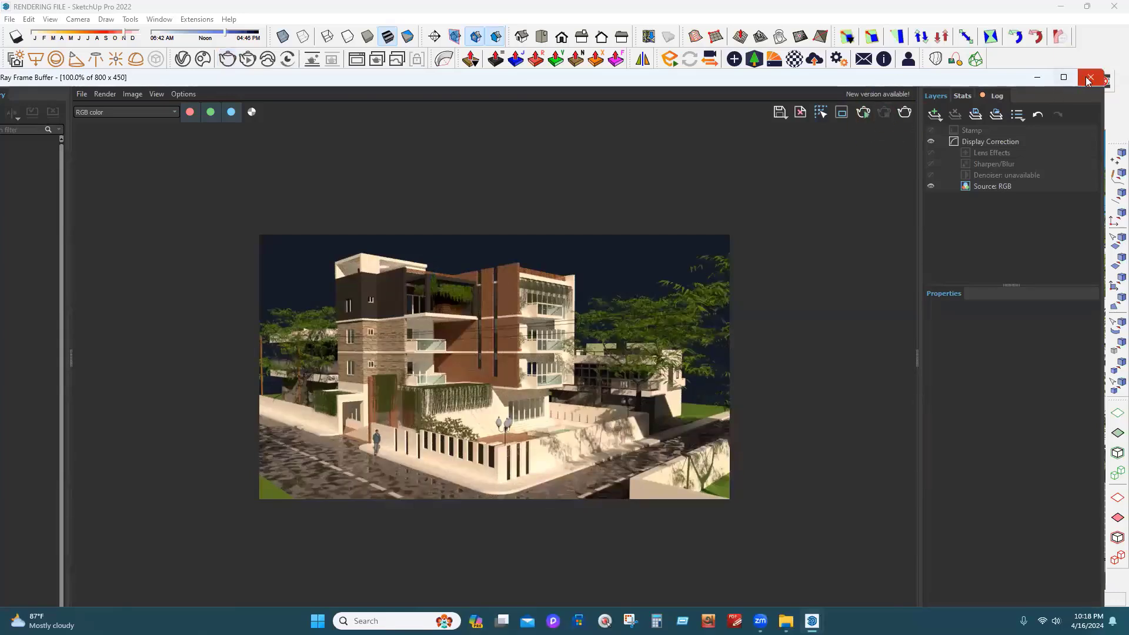
pyautogui.click(1090, 77)
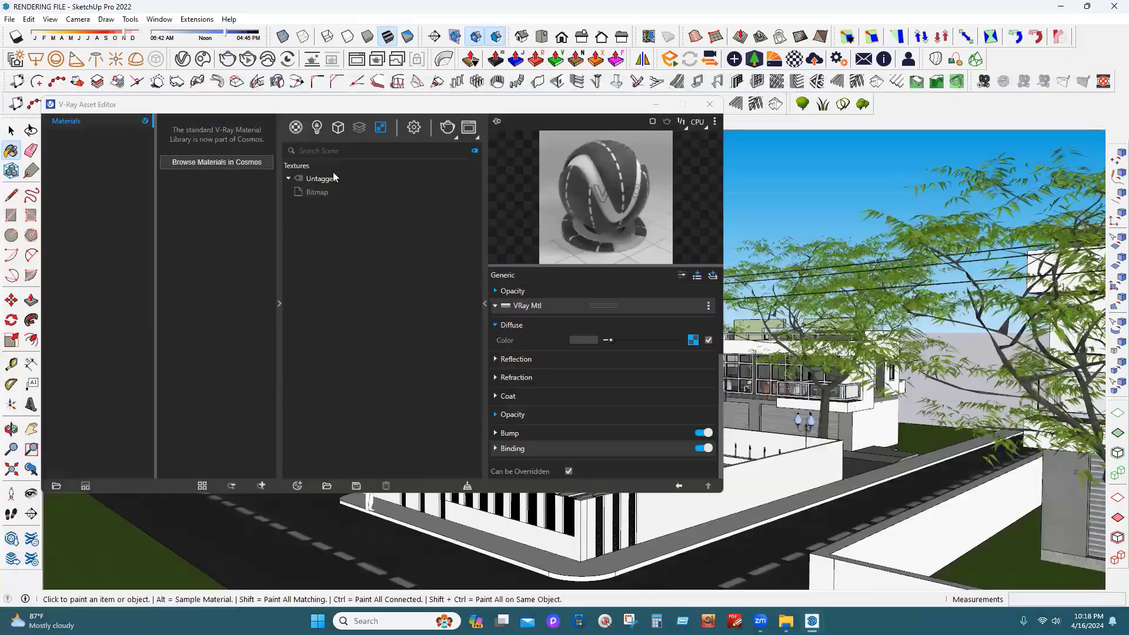
# Set the environment background intensity to 5 and test-render the building
pyautogui.click(414, 127)
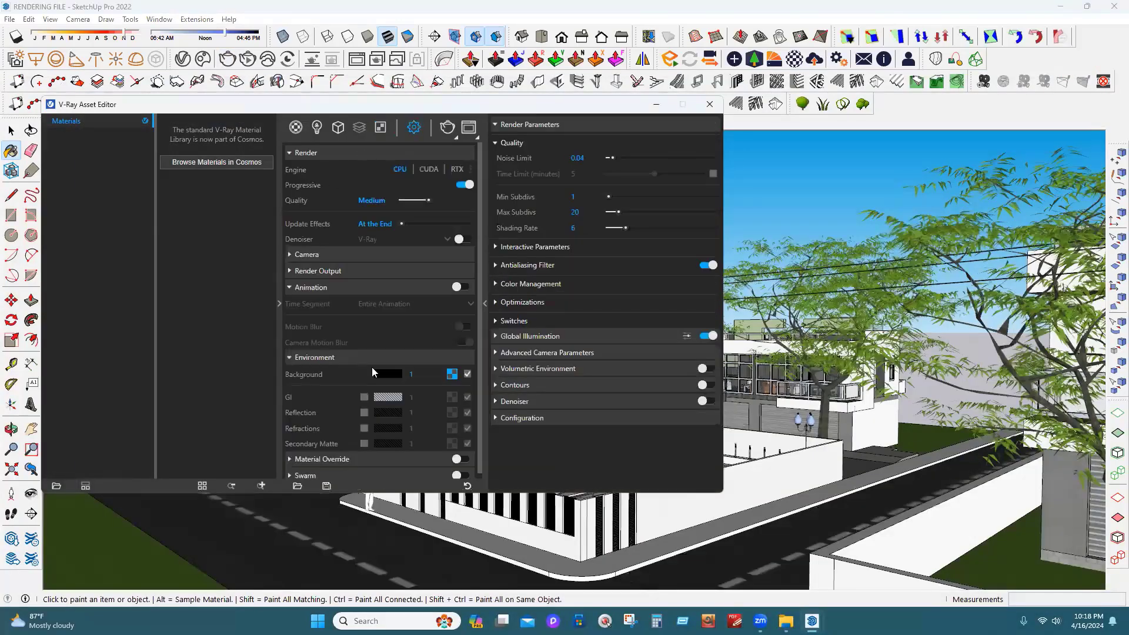
pyautogui.click(418, 376)
pyautogui.write('5')
pyautogui.press('Return')
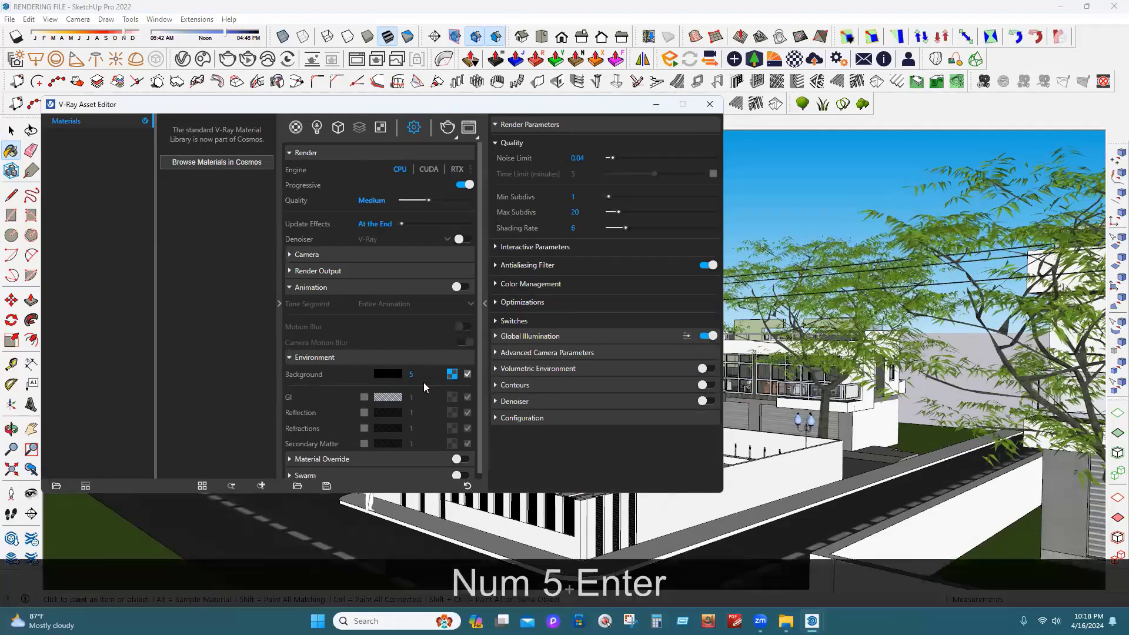
pyautogui.click(224, 58)
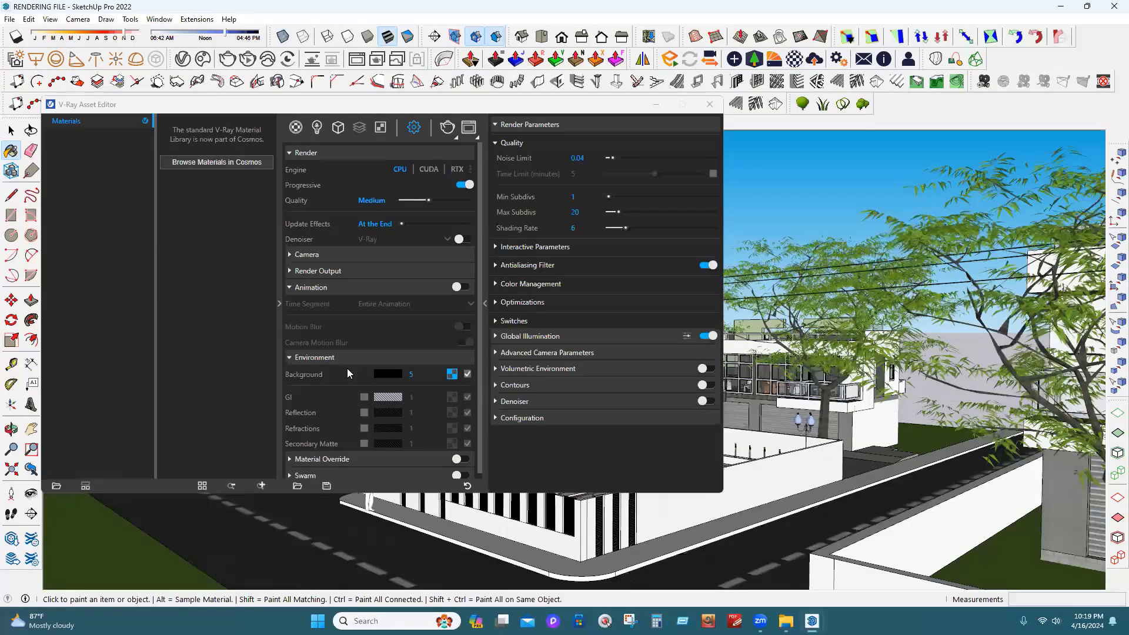
# Set the environment background intensity to 30 and render the building again to check the sky
pyautogui.write('30')
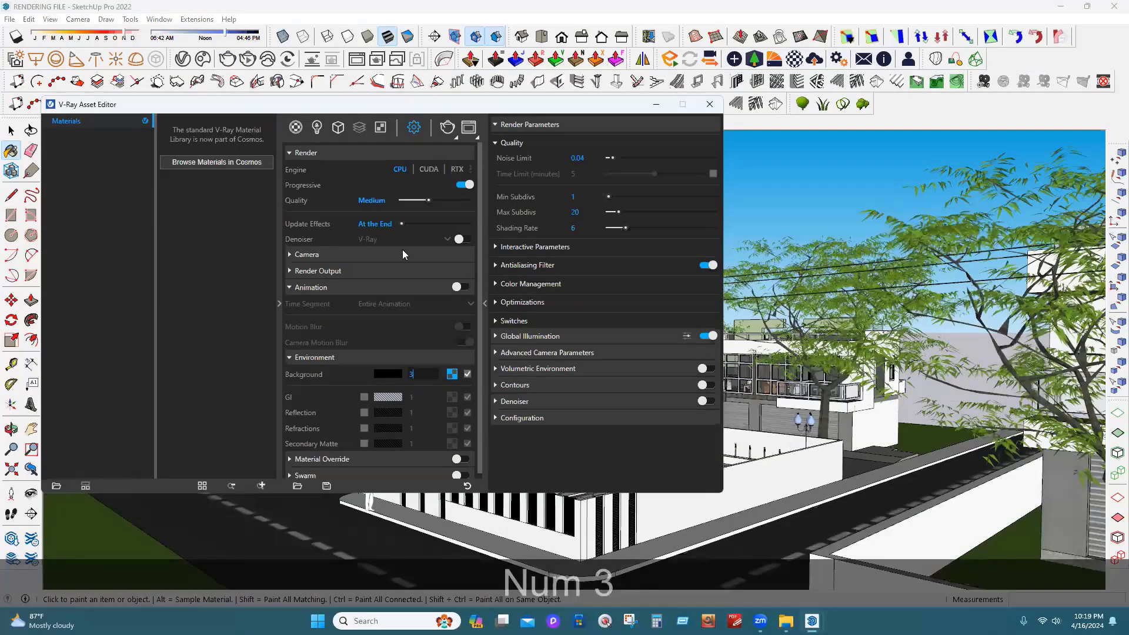
pyautogui.press('Return')
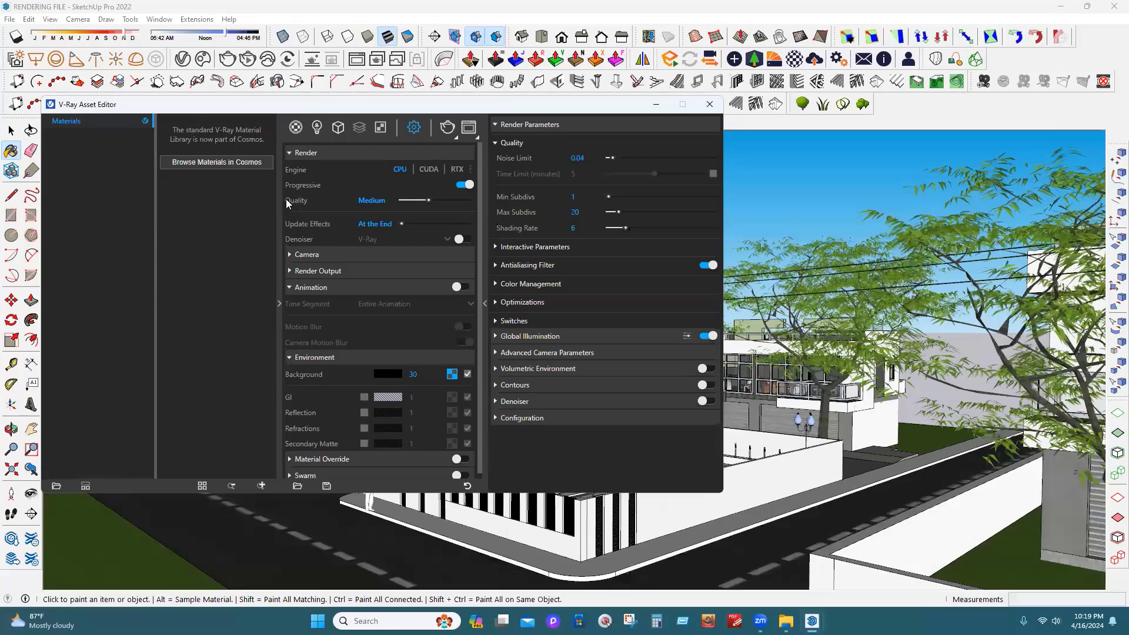
pyautogui.click(228, 59)
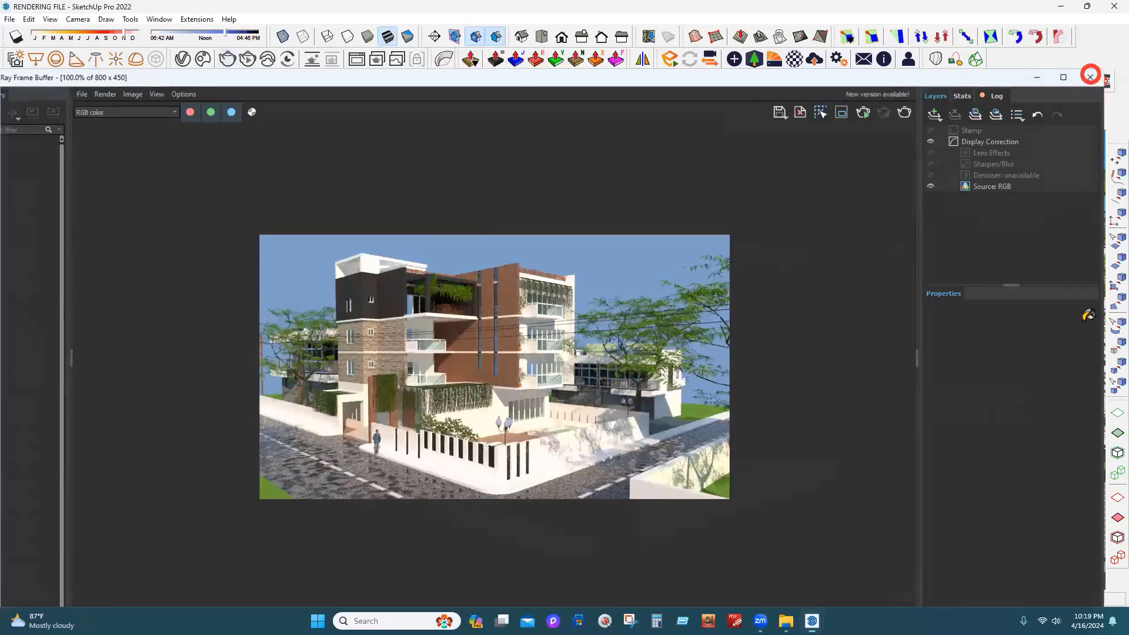
pyautogui.click(1092, 81)
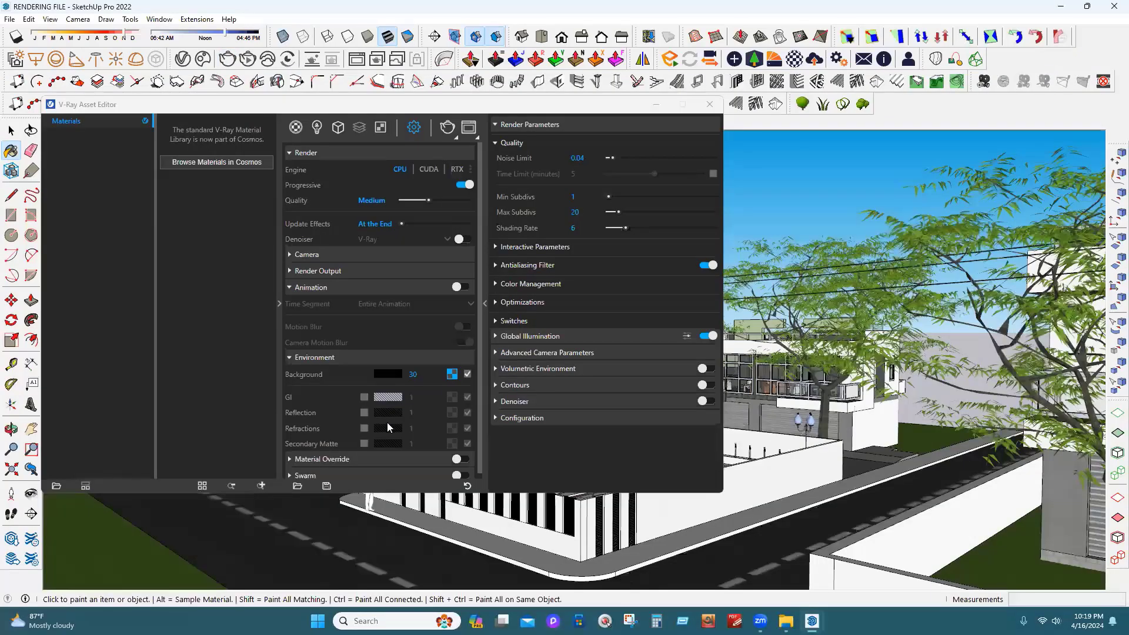
# Change the placement type of the background sky bitmap from 2D (UV Channel) and test-render the building
pyautogui.click(452, 373)
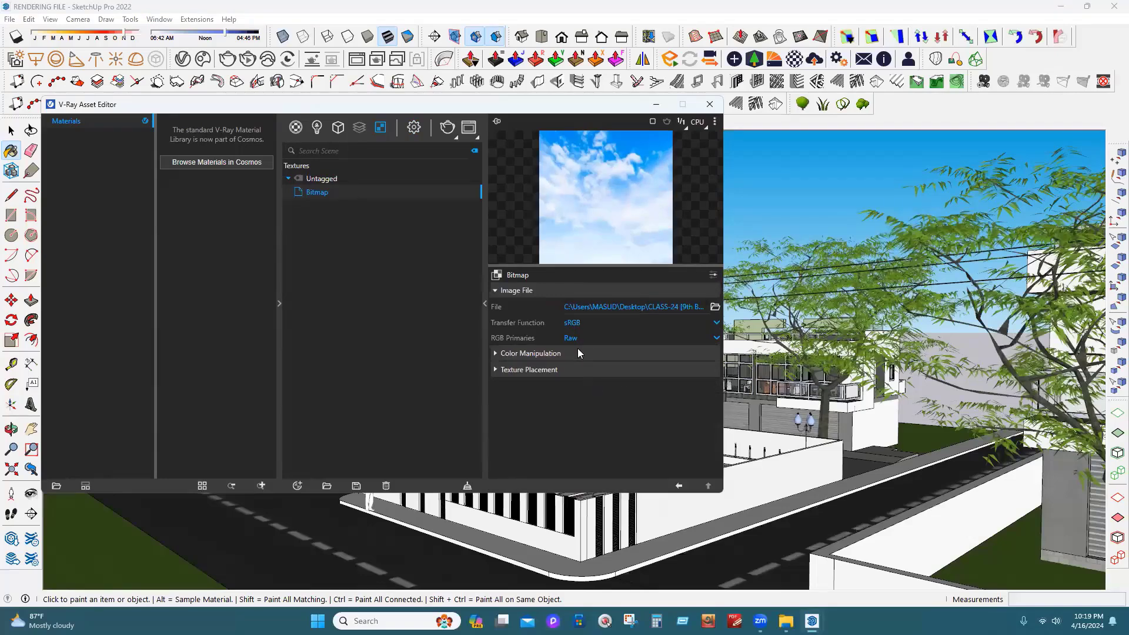
pyautogui.click(576, 371)
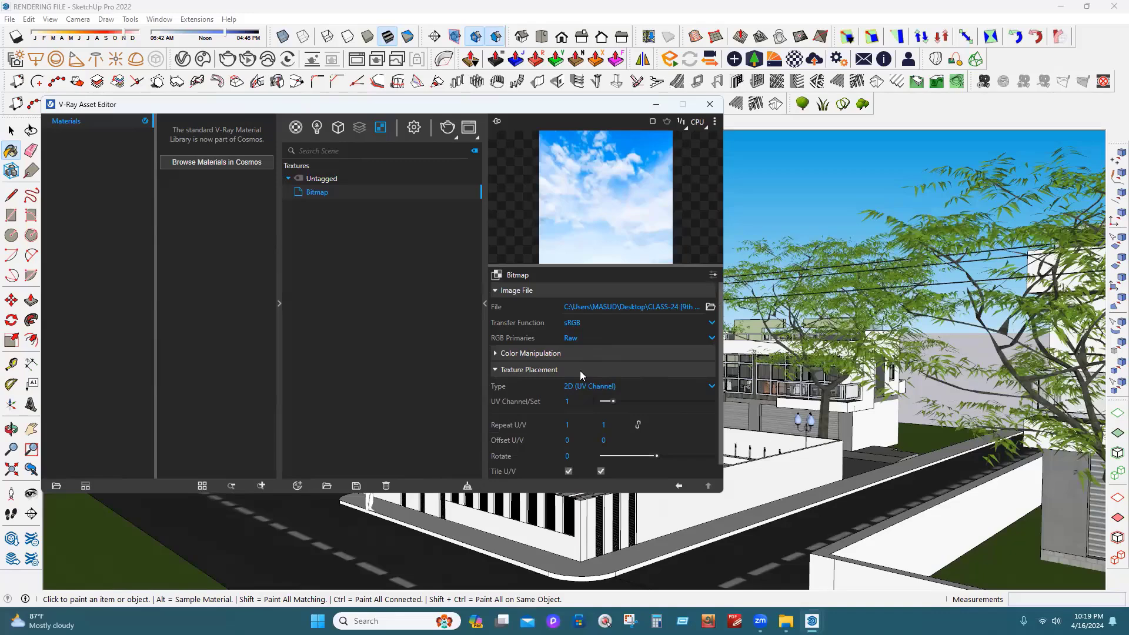
pyautogui.click(650, 385)
pyautogui.click(613, 419)
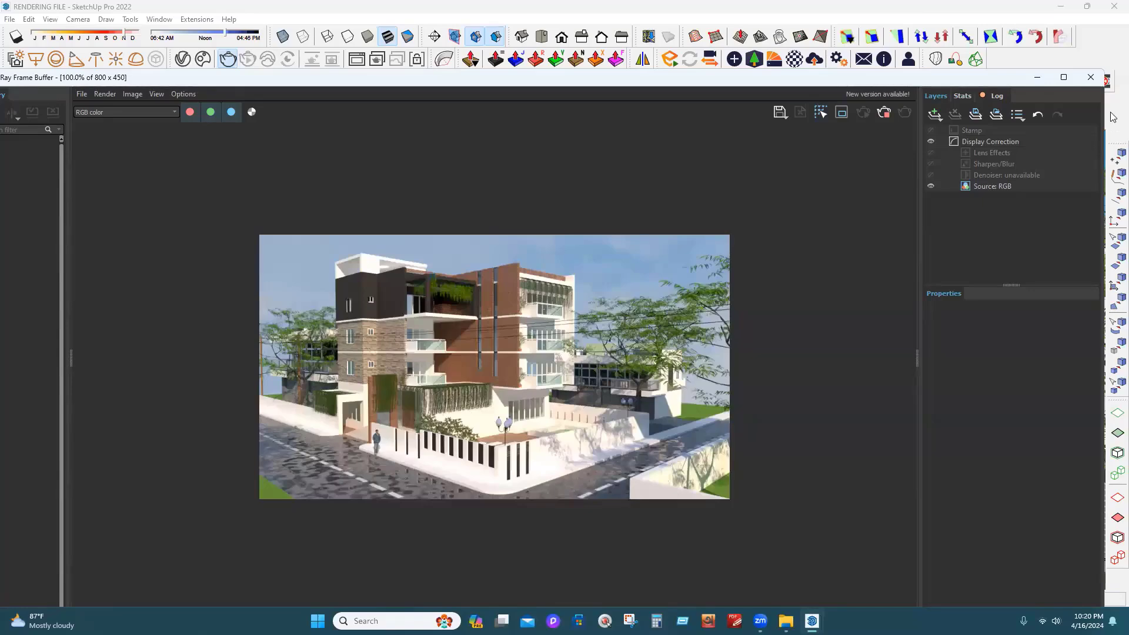
pyautogui.click(1086, 77)
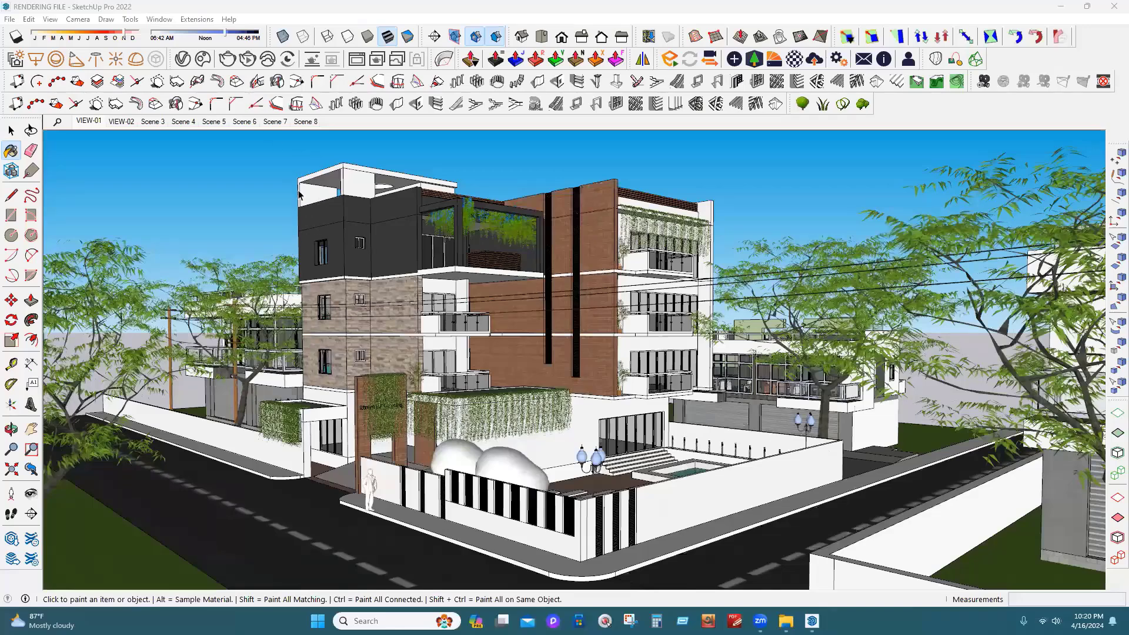
pyautogui.press('space')
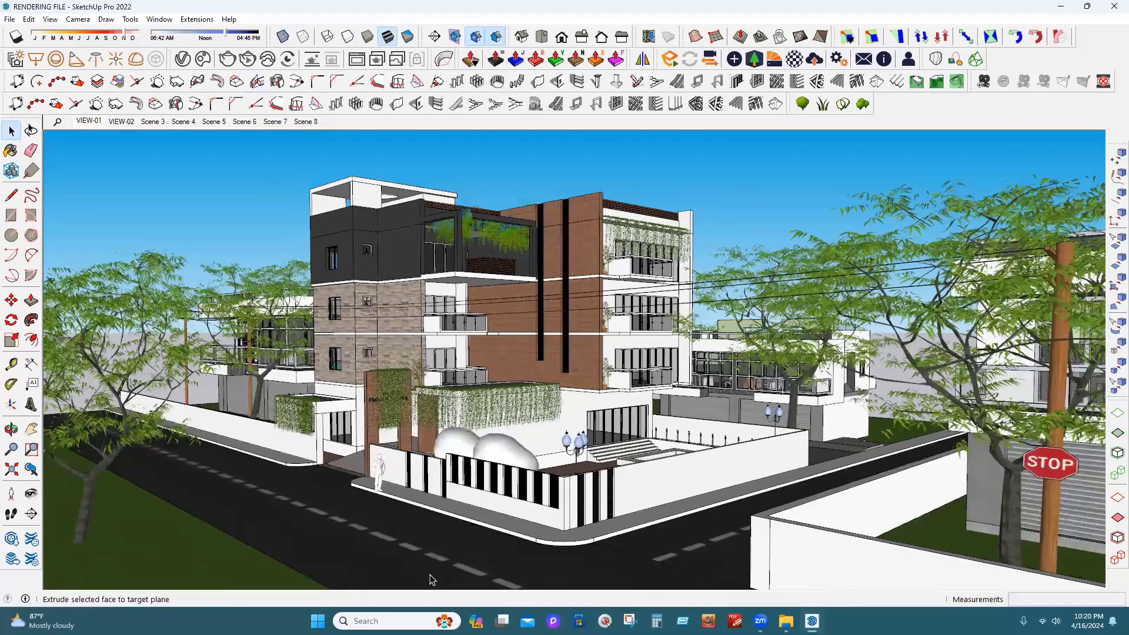
# Place a V-Ray dome light on the road in front of the building and scale it by 3.44
pyautogui.click(454, 553)
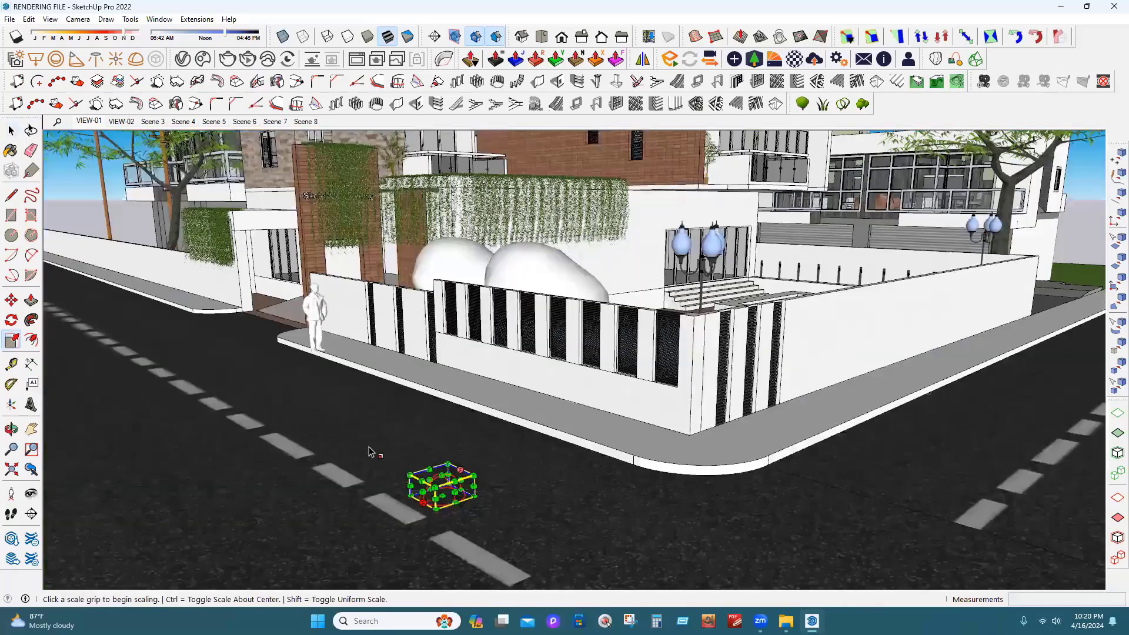
pyautogui.click(393, 469)
pyautogui.press('Return')
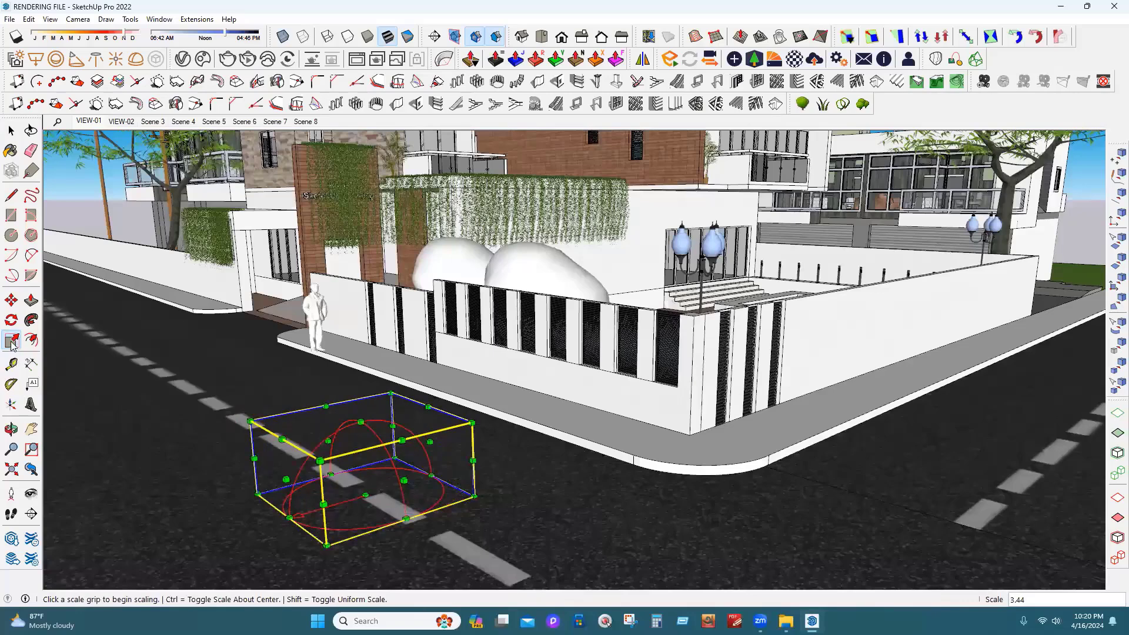
pyautogui.click(12, 320)
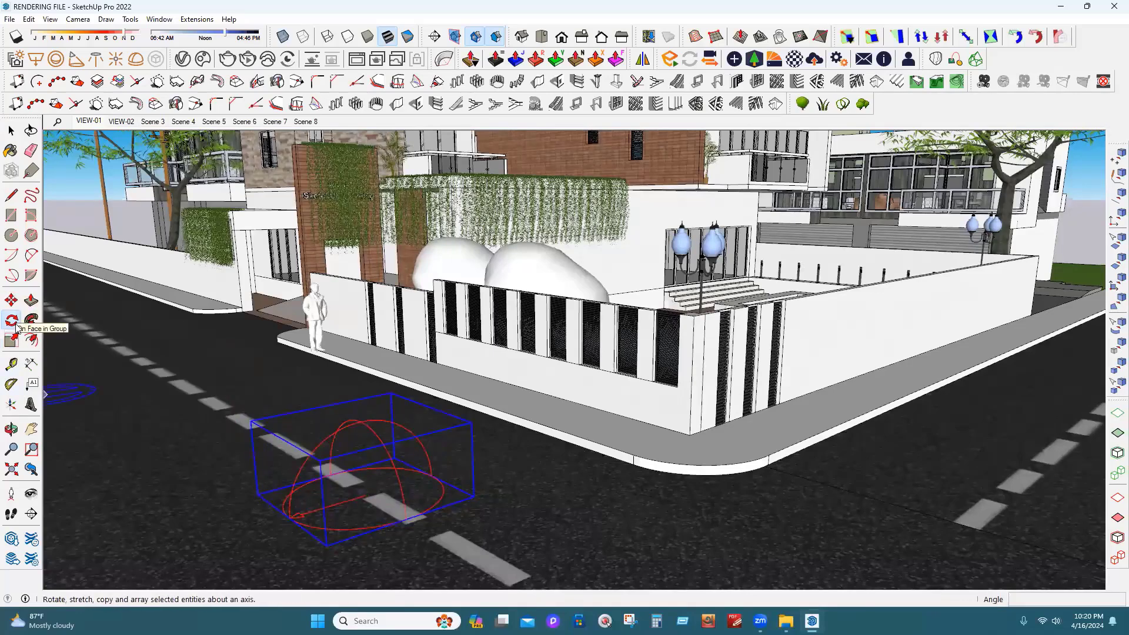
pyautogui.scroll(1, 289, 519)
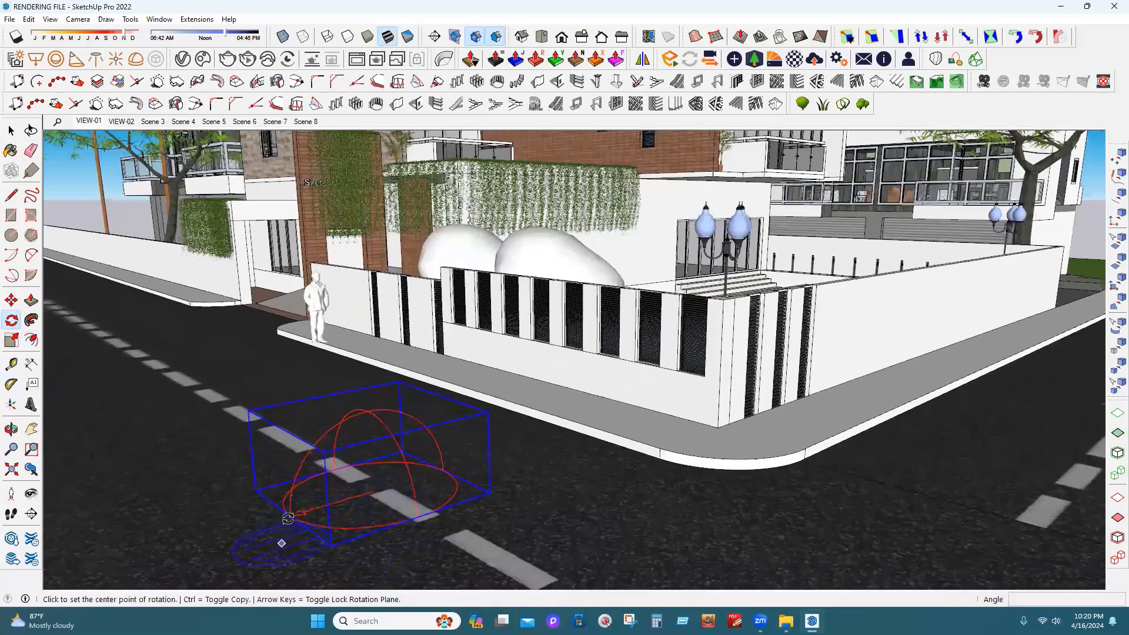
pyautogui.scroll(1, 338, 506)
pyautogui.scroll(1, 346, 539)
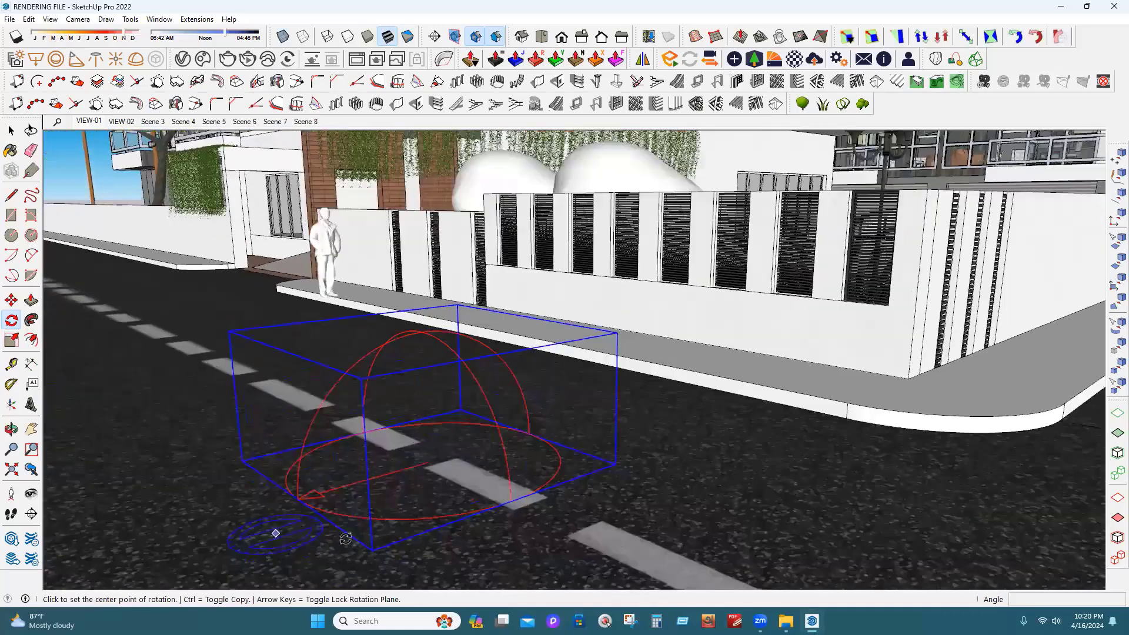
pyautogui.scroll(1, 499, 476)
pyautogui.scroll(1, 495, 477)
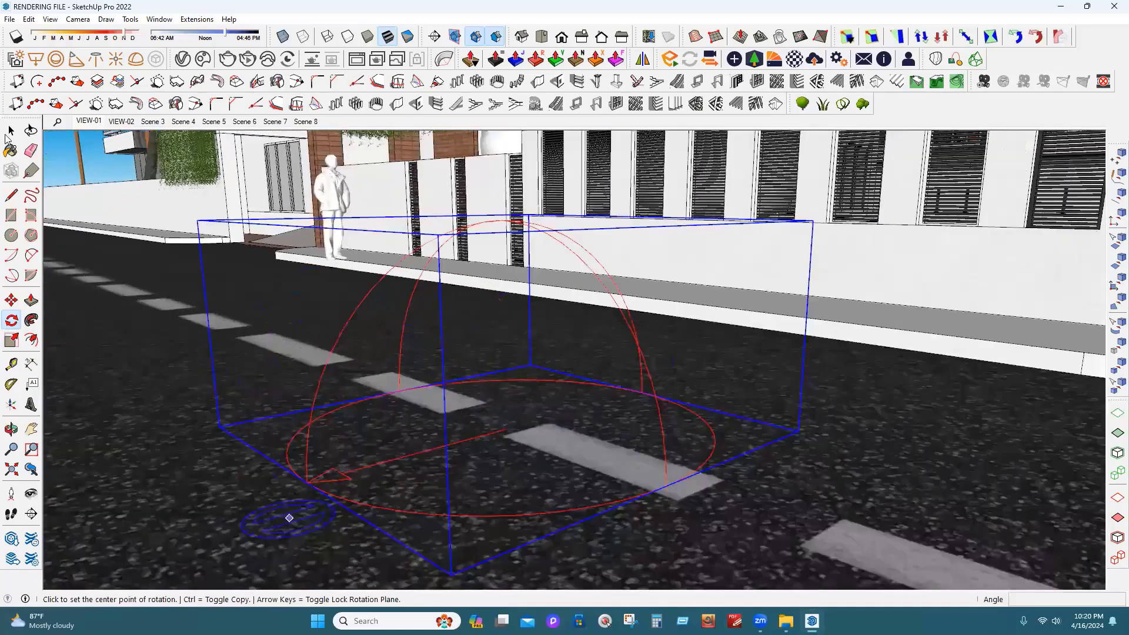
pyautogui.click(7, 136)
pyautogui.moveTo(519, 425); pyautogui.dragTo(529, 455, button='middle')
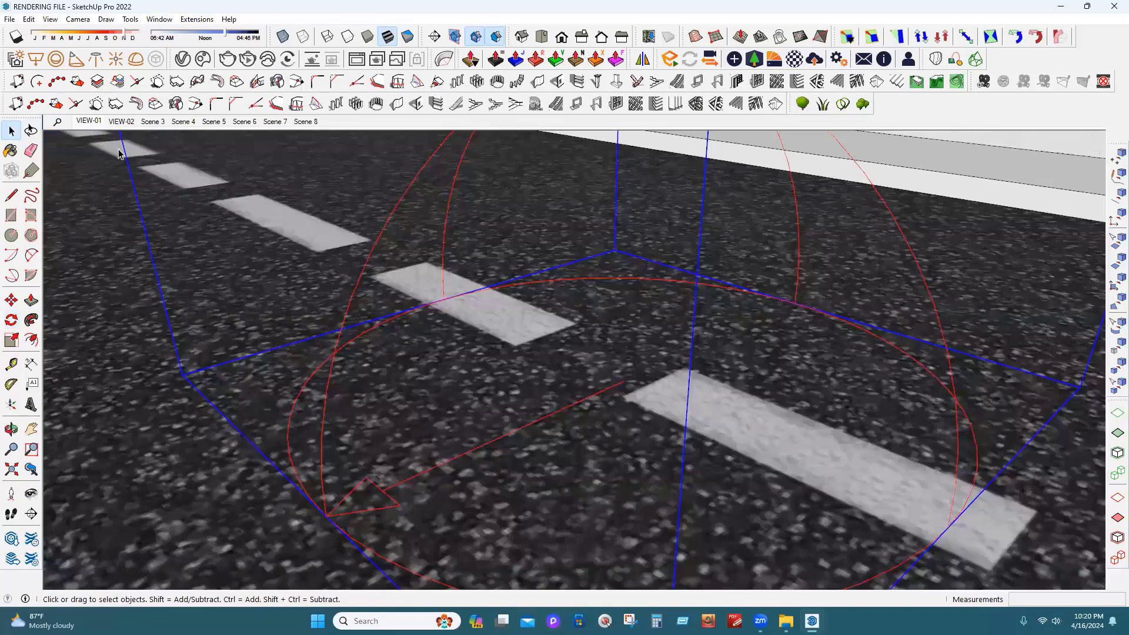
# Restore the VIEW-01 scene and test-render the building with the dome light, stopping the render after checking it
pyautogui.click(97, 122)
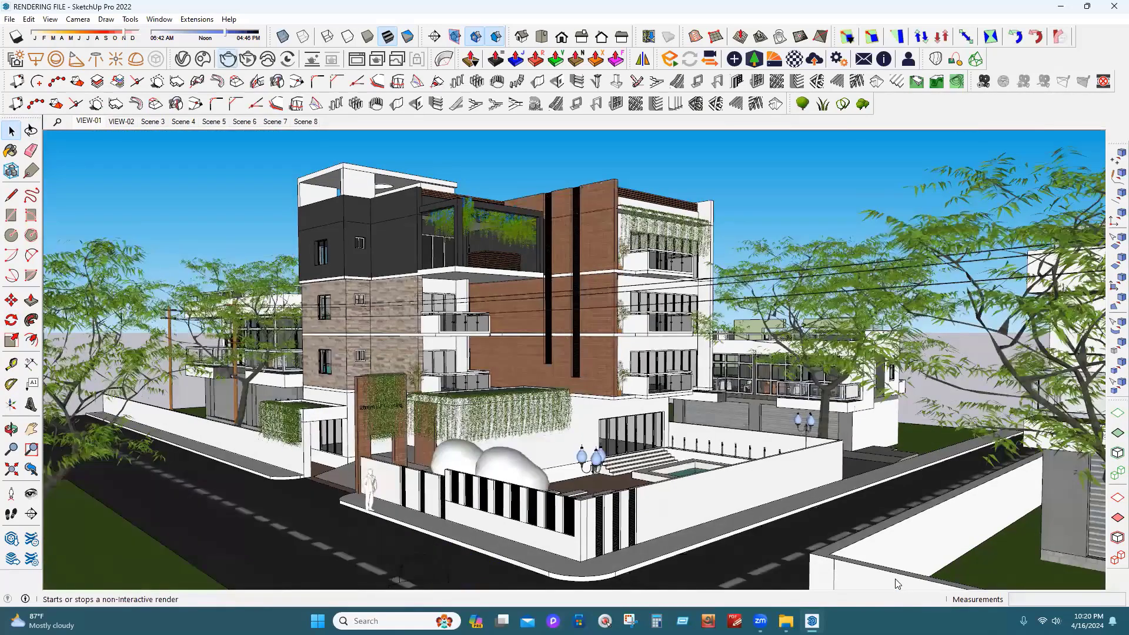
pyautogui.click(228, 59)
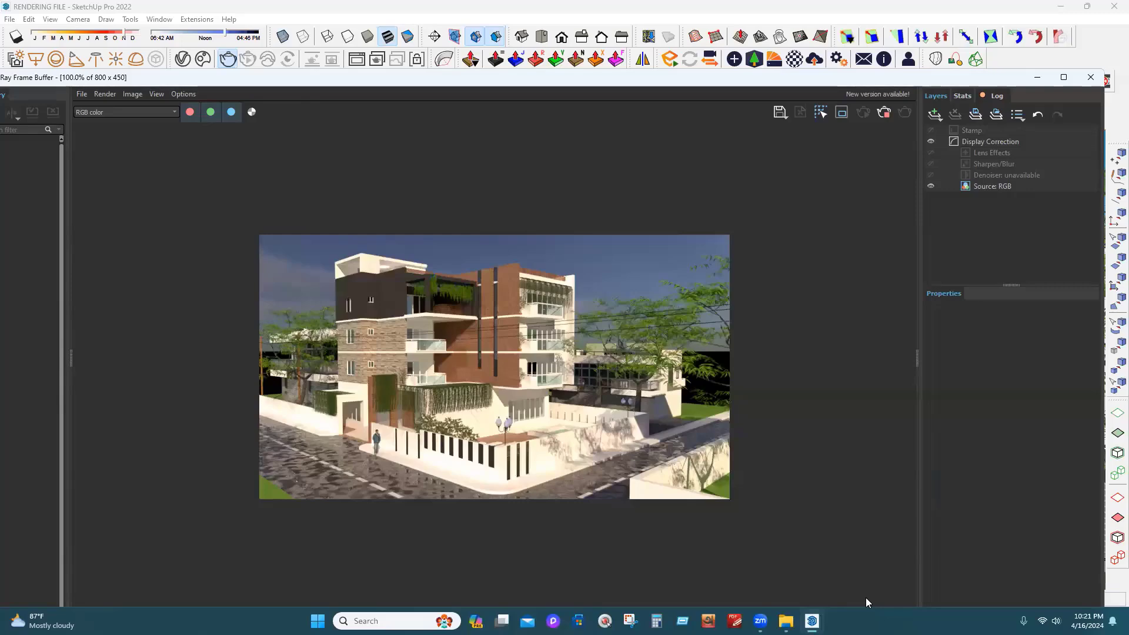
pyautogui.click(885, 113)
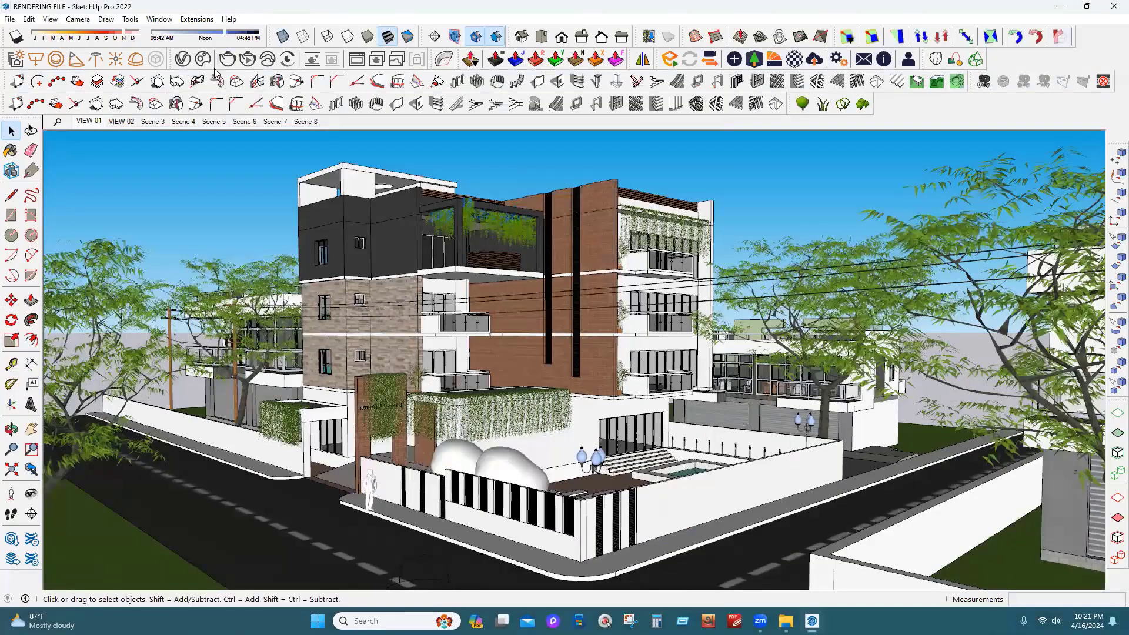
# Load exterior_0012.hdr from the CLASS-24 [9th Batch] folder as the dome light's HDR texture
pyautogui.click(182, 59)
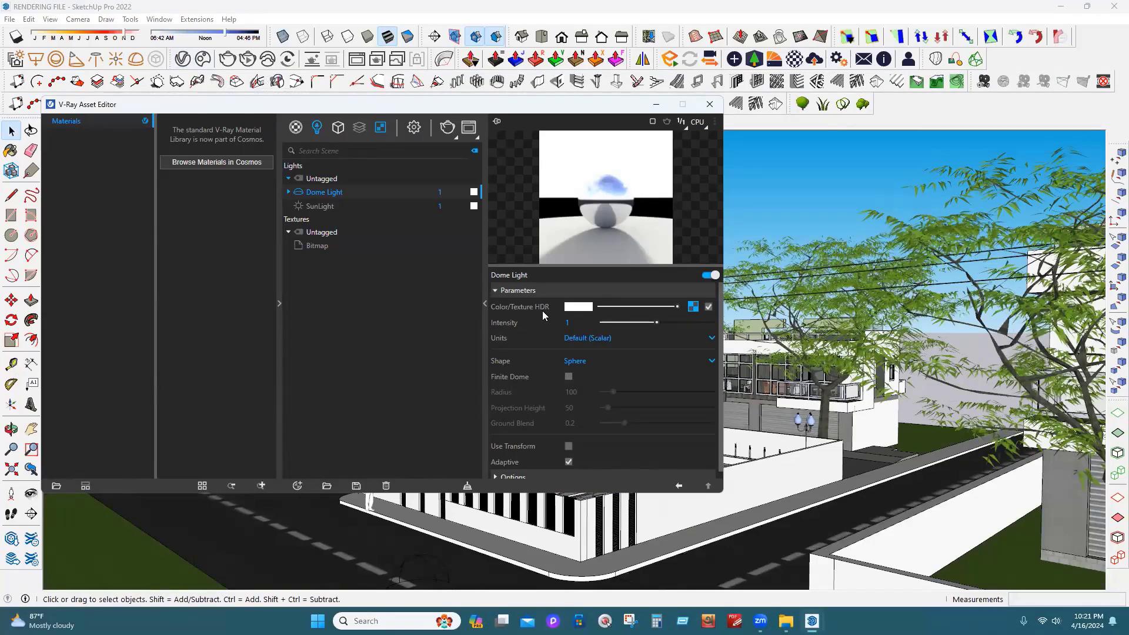
pyautogui.click(693, 308)
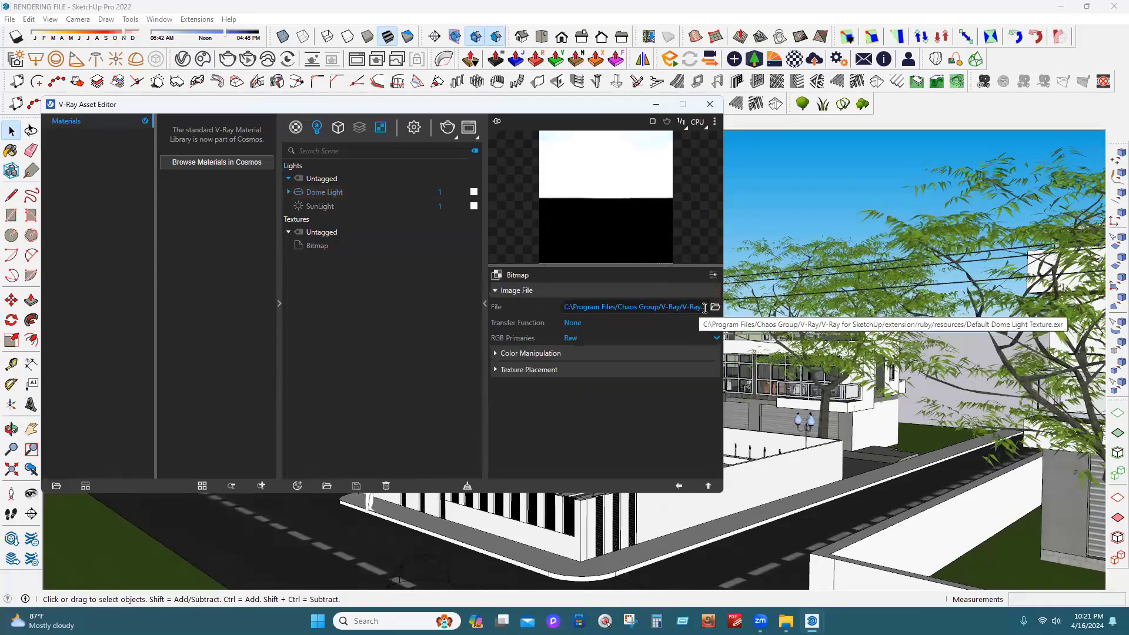
pyautogui.click(715, 307)
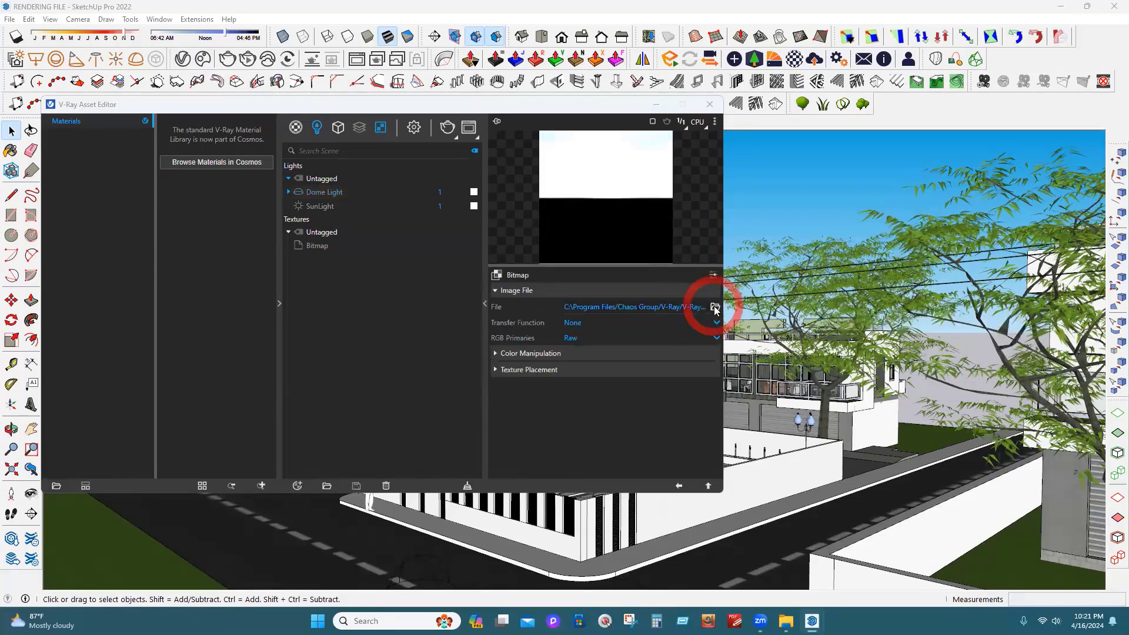
pyautogui.click(114, 147)
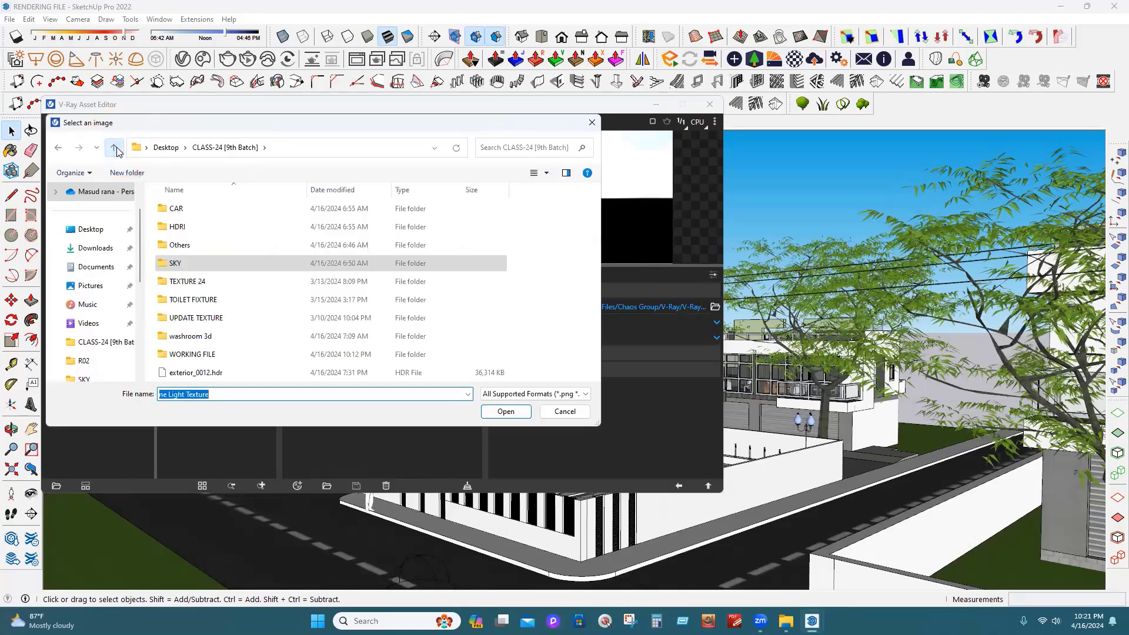
pyautogui.click(214, 375)
pyautogui.doubleClick(197, 228)
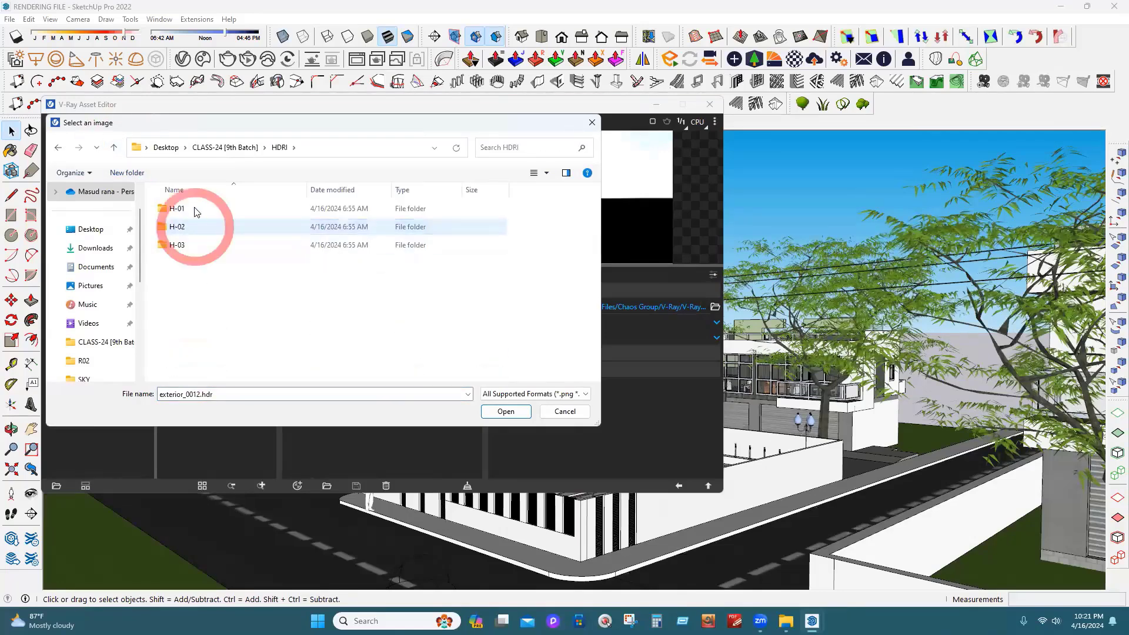
pyautogui.click(58, 147)
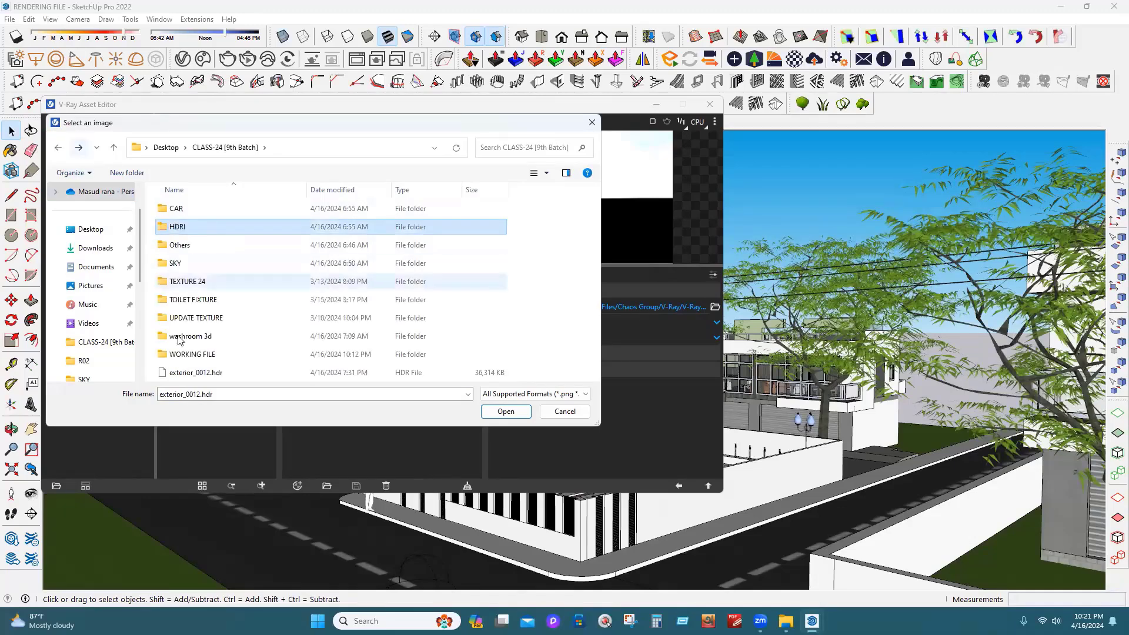
pyautogui.click(215, 372)
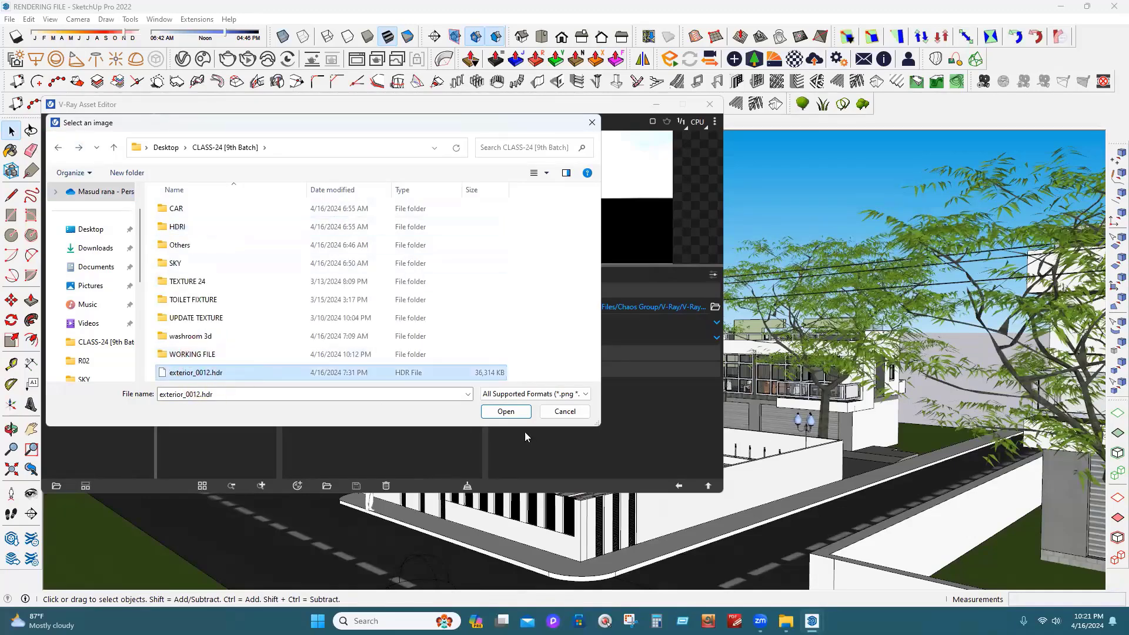
pyautogui.click(513, 416)
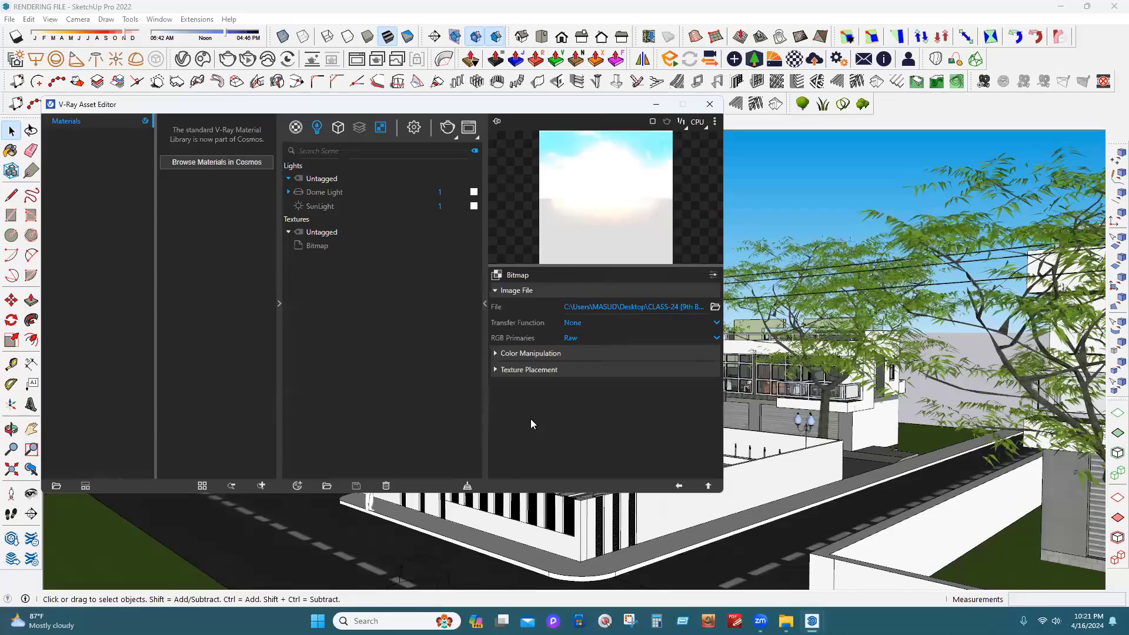
# Check the HDR bitmap's texture placement, test-render the building with the dome light, and stop and close the render
pyautogui.click(548, 371)
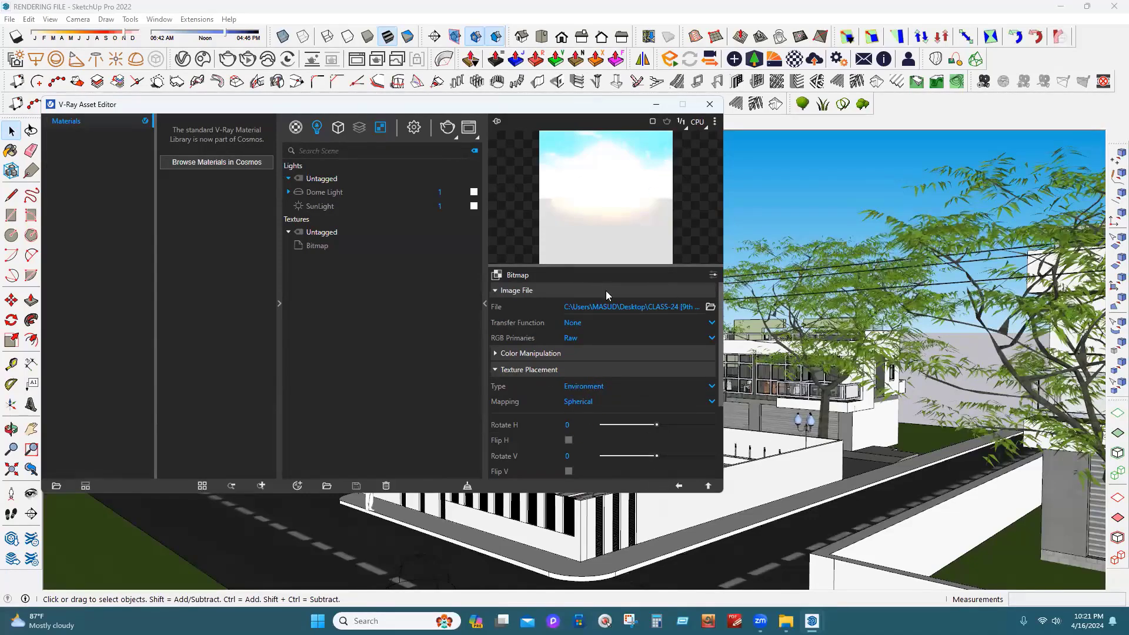
pyautogui.click(335, 194)
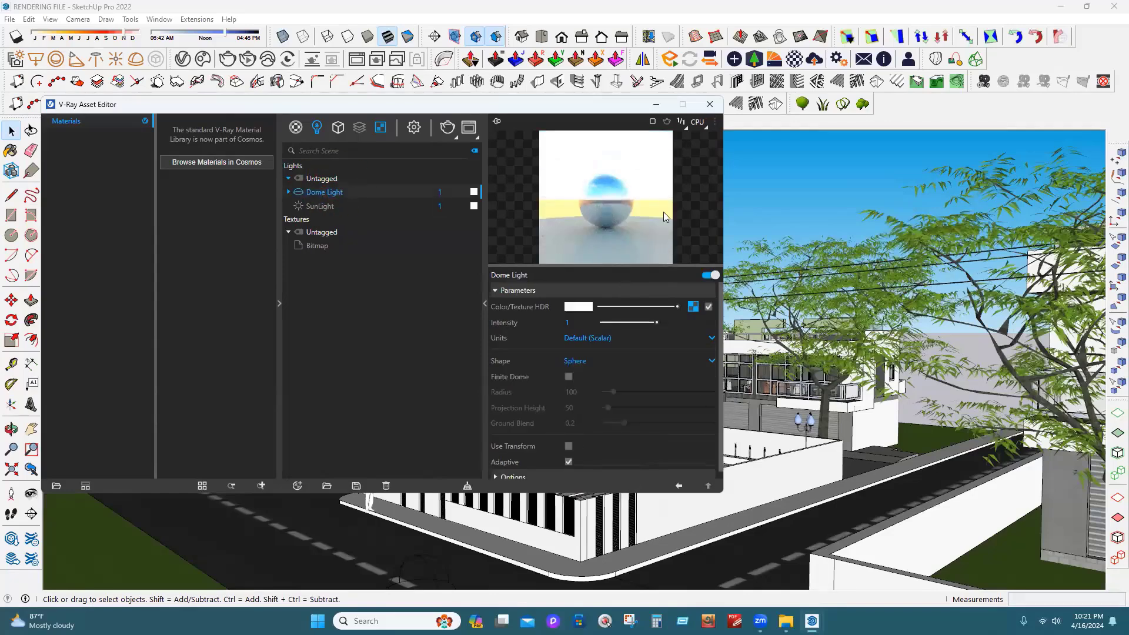
pyautogui.click(231, 60)
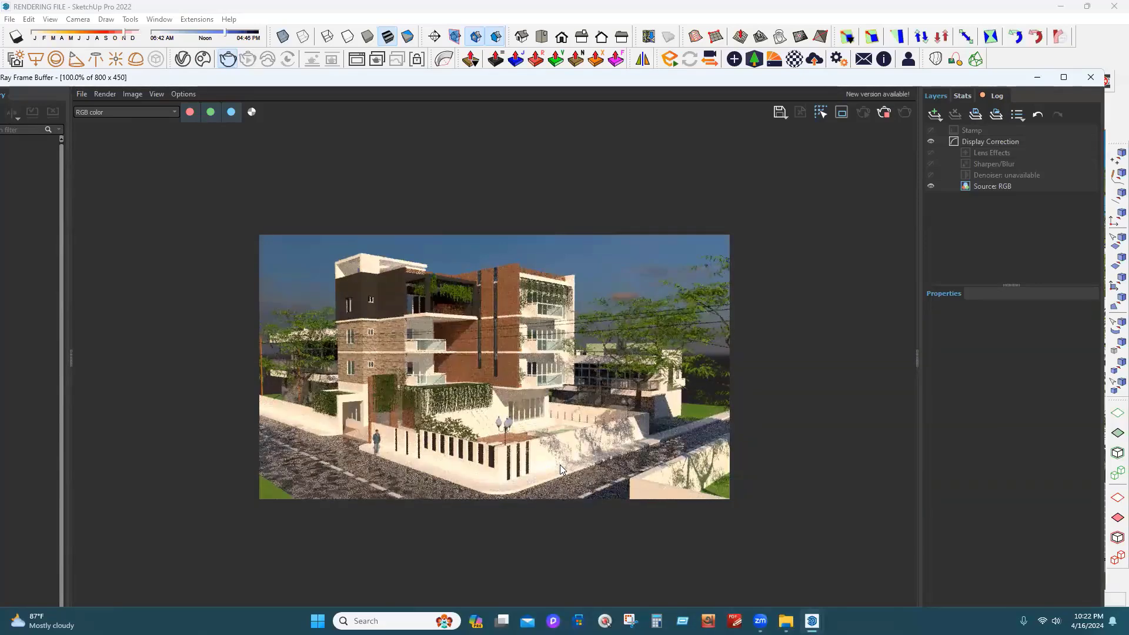
pyautogui.click(884, 112)
pyautogui.click(1092, 77)
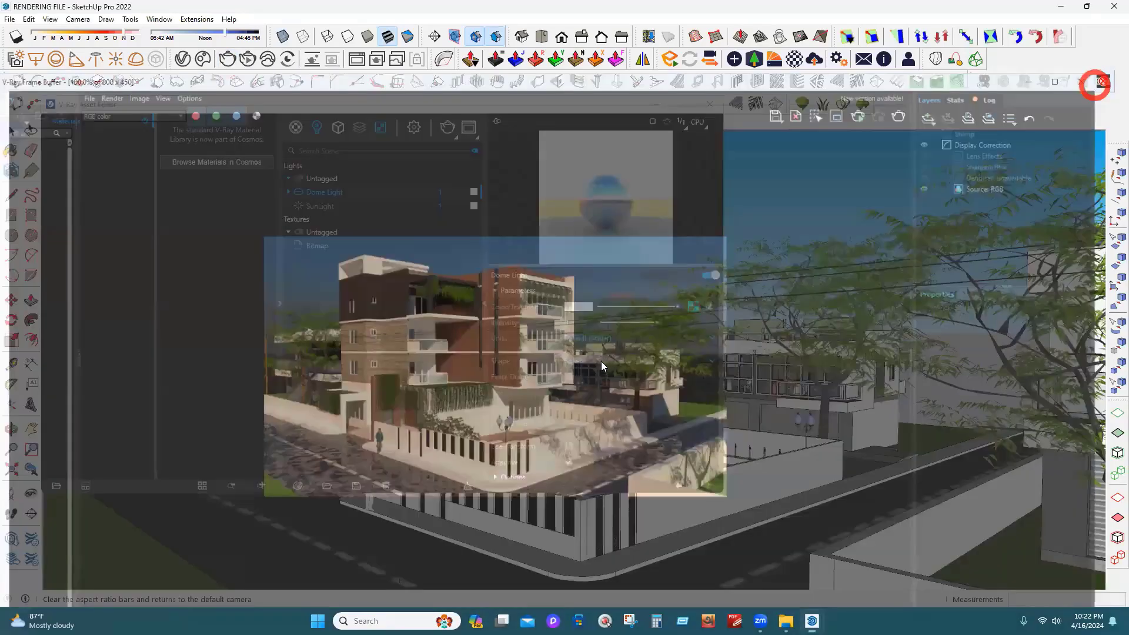
# Try the Hemisphere shape for the dome light and set it back to Sphere
pyautogui.click(602, 362)
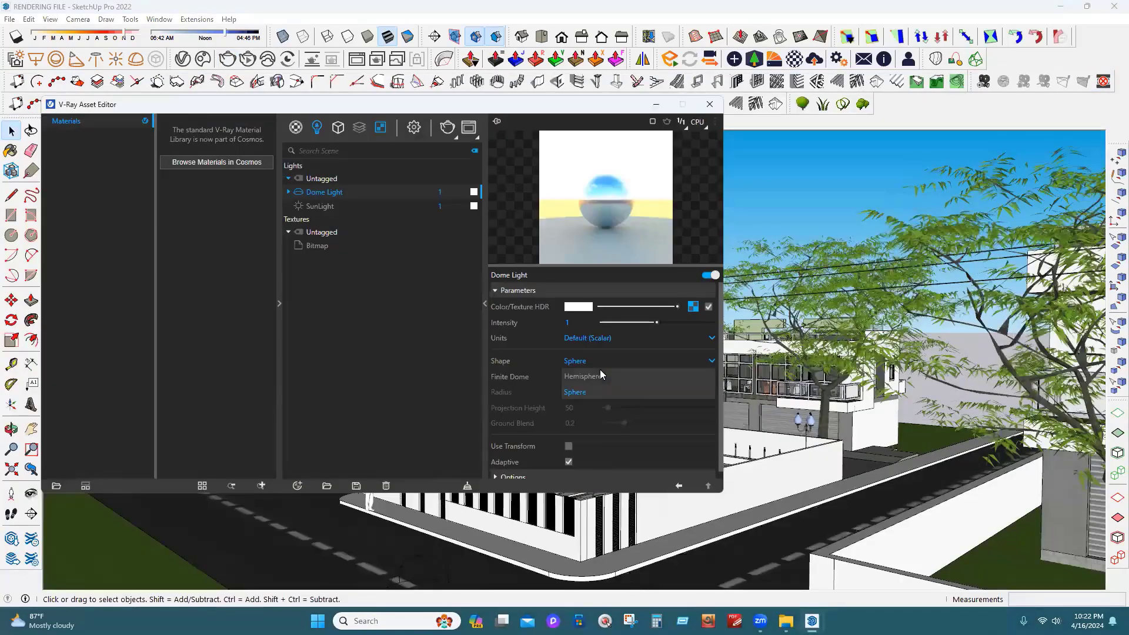
pyautogui.click(598, 377)
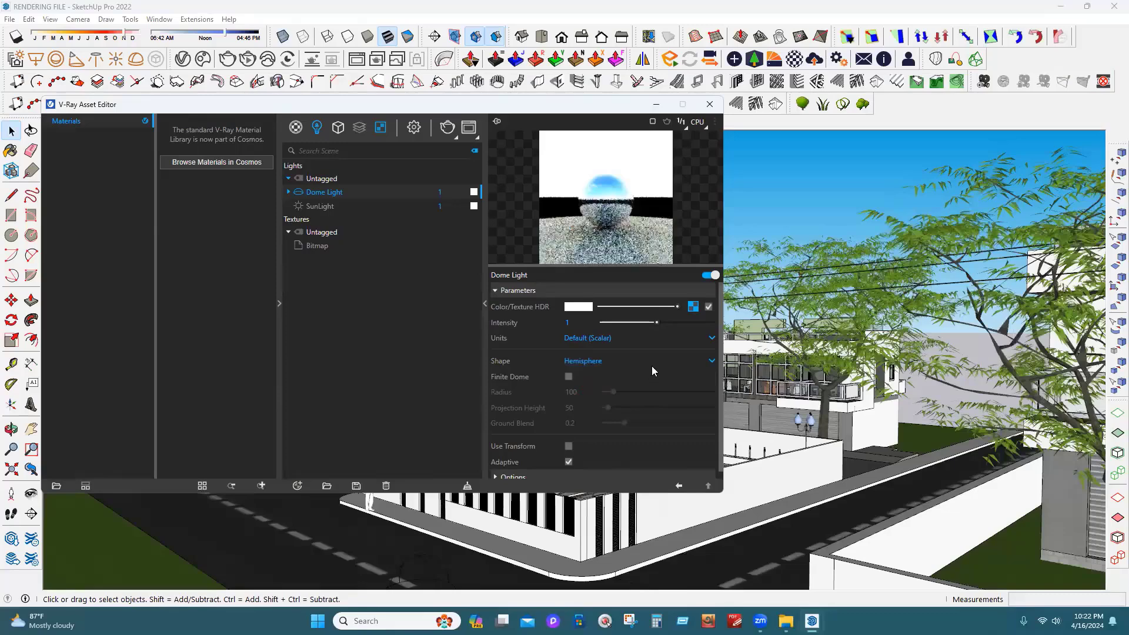
pyautogui.click(600, 366)
pyautogui.click(595, 395)
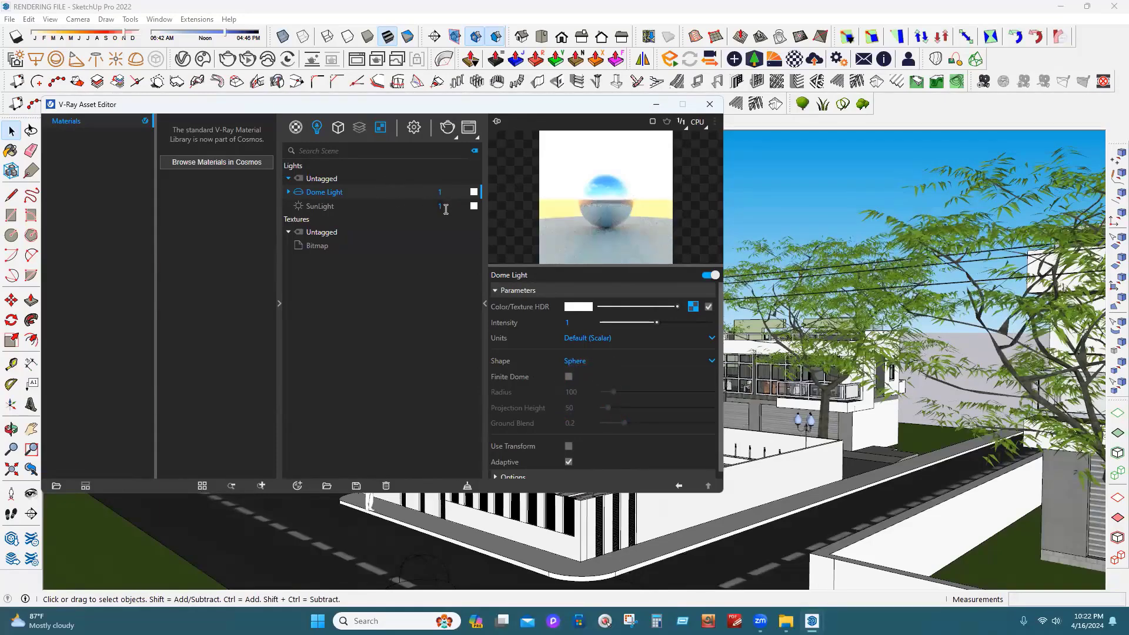
# Set the dome light's intensity to 5
pyautogui.click(438, 192)
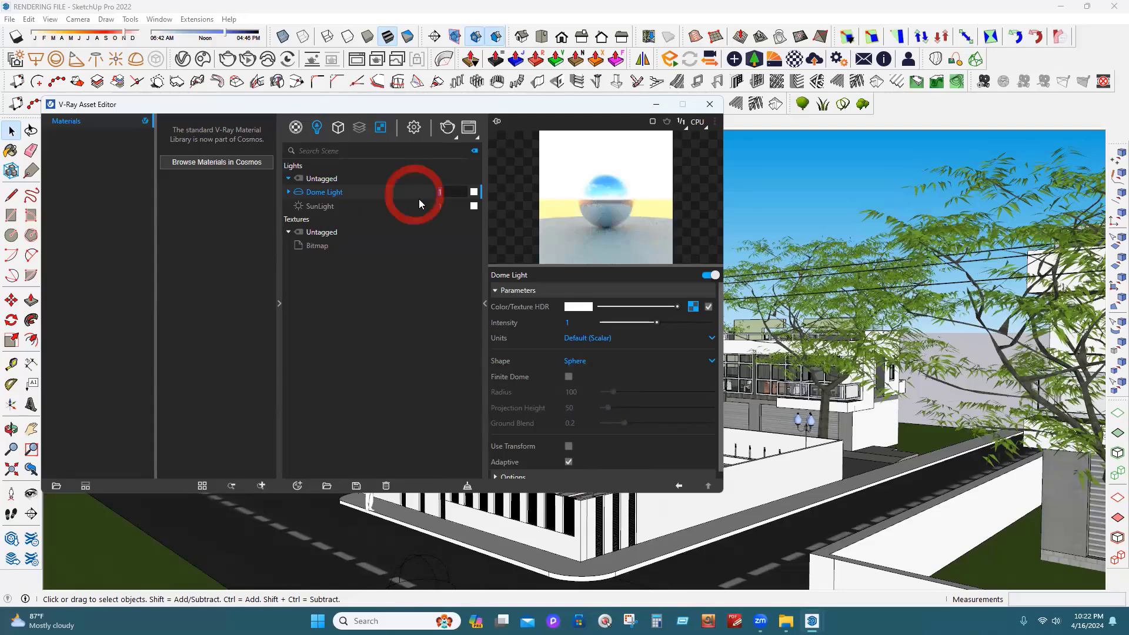
pyautogui.write('5')
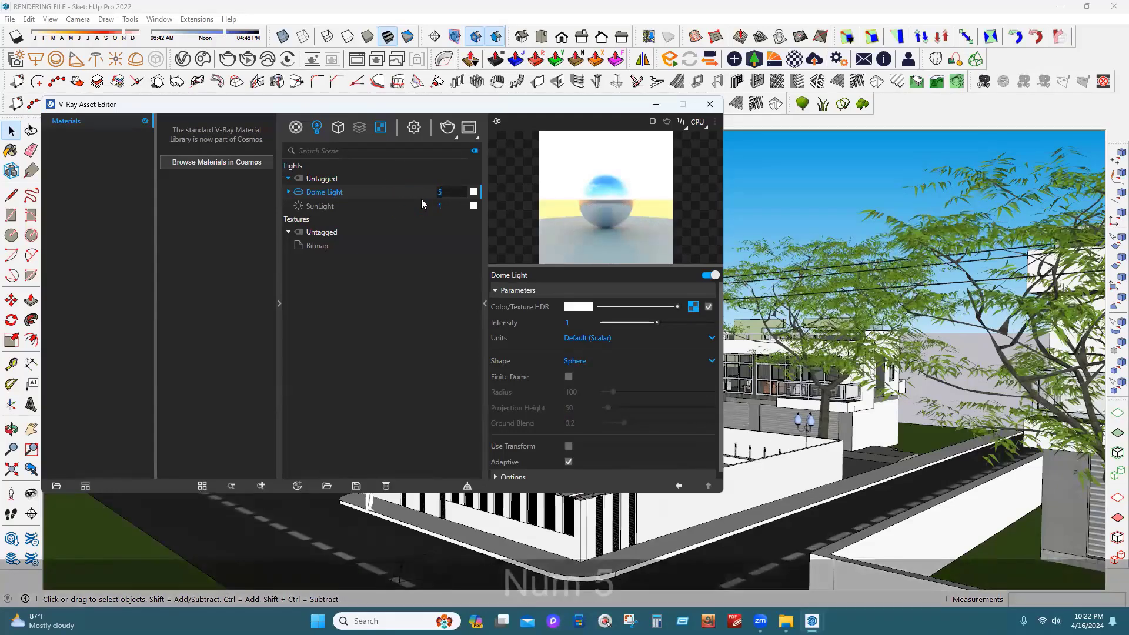
pyautogui.press('Return')
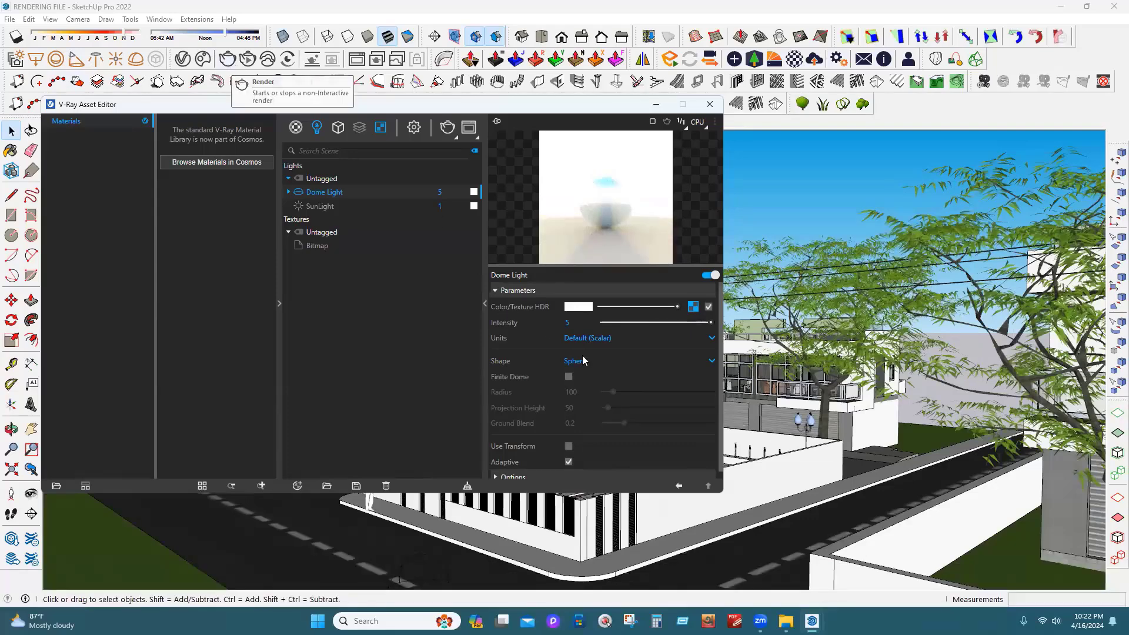
# Raise the dome light's texture resolution to 1274 in its options
pyautogui.click(565, 474)
pyautogui.scroll(-3, 561, 466)
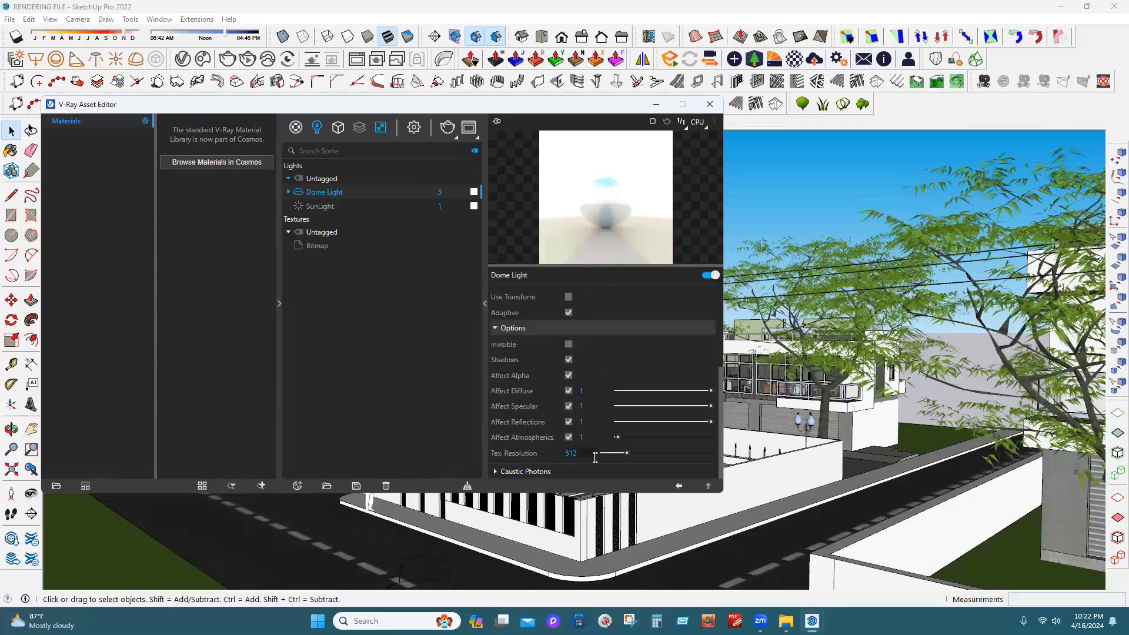
pyautogui.moveTo(662, 453); pyautogui.dragTo(669, 453)
# Turn off the SunLight and test-render the building lit only by the dome light, stopping the render after checking it
pyautogui.click(454, 207)
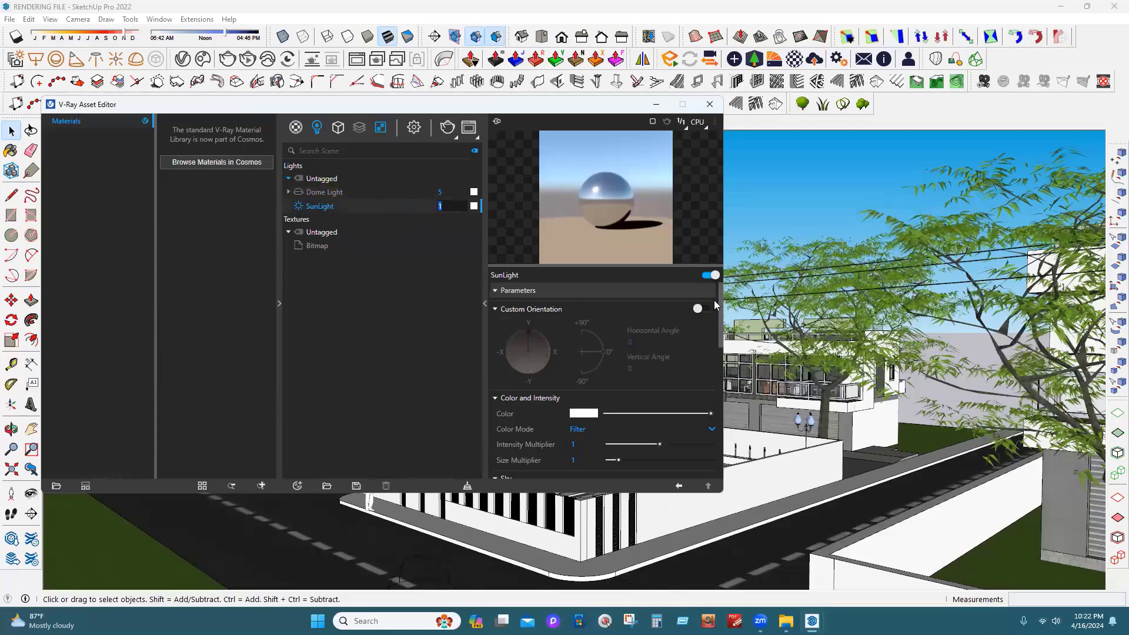
pyautogui.click(710, 275)
pyautogui.click(339, 194)
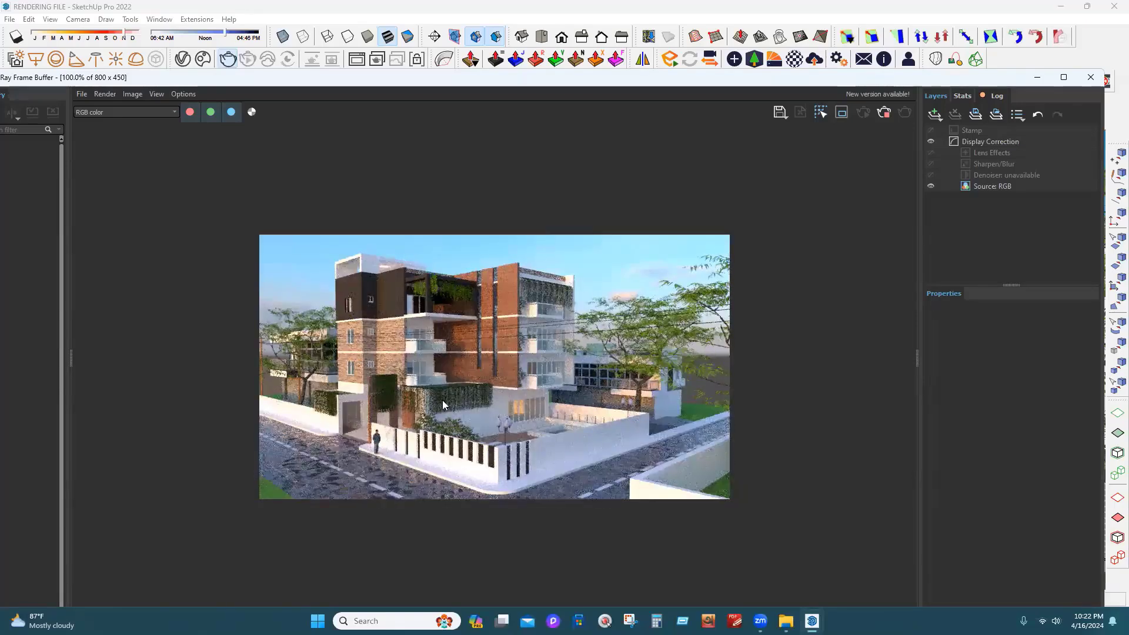
pyautogui.click(884, 110)
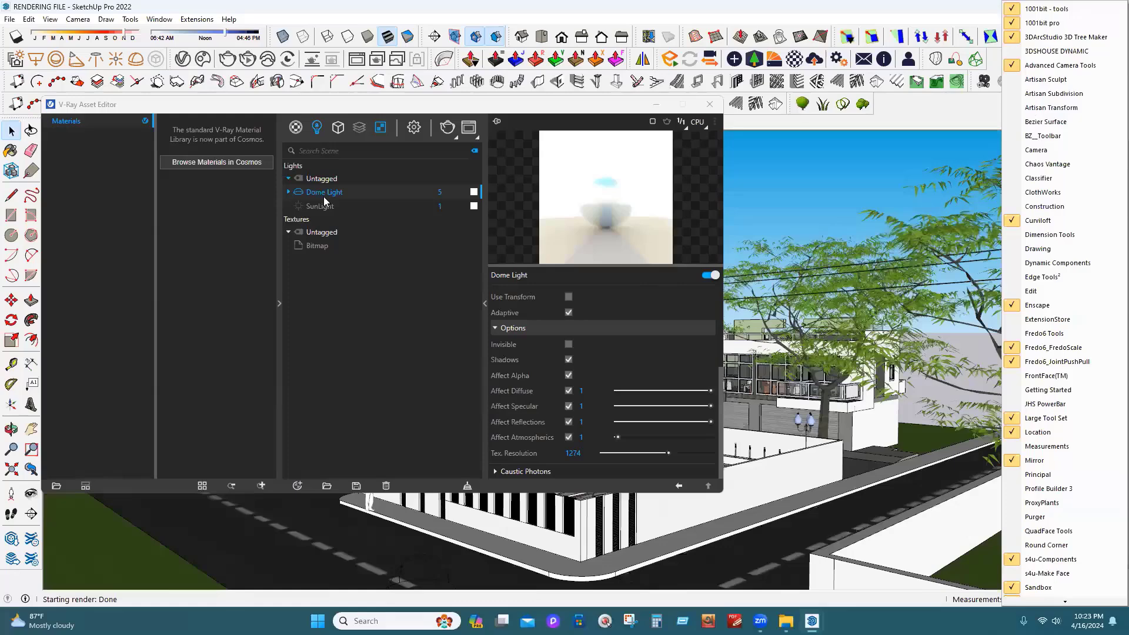
# Load HDR_029_Sky_Cloudy_Env.hdr from the HDRI H-01 folder as the dome light's texture and test-render the building
pyautogui.click(324, 197)
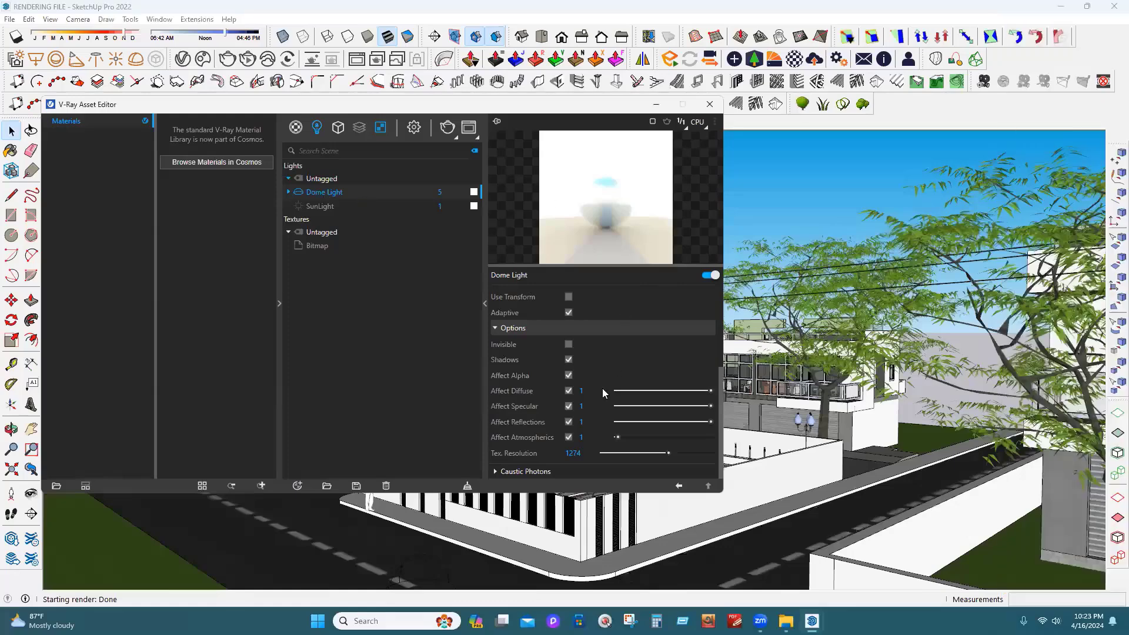
pyautogui.click(679, 485)
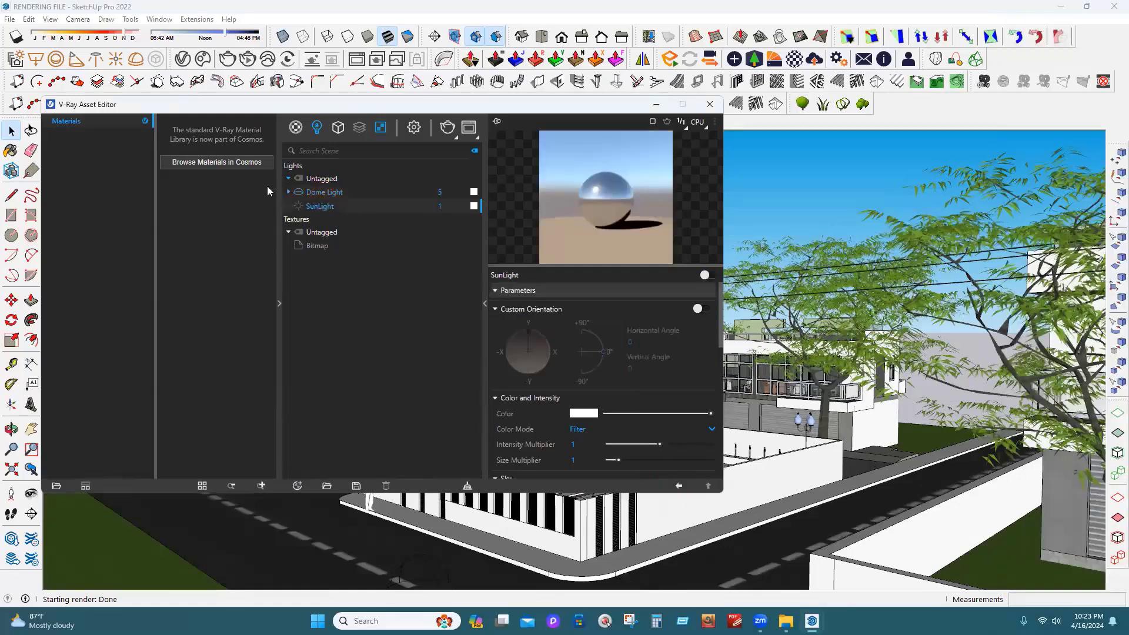
pyautogui.click(322, 194)
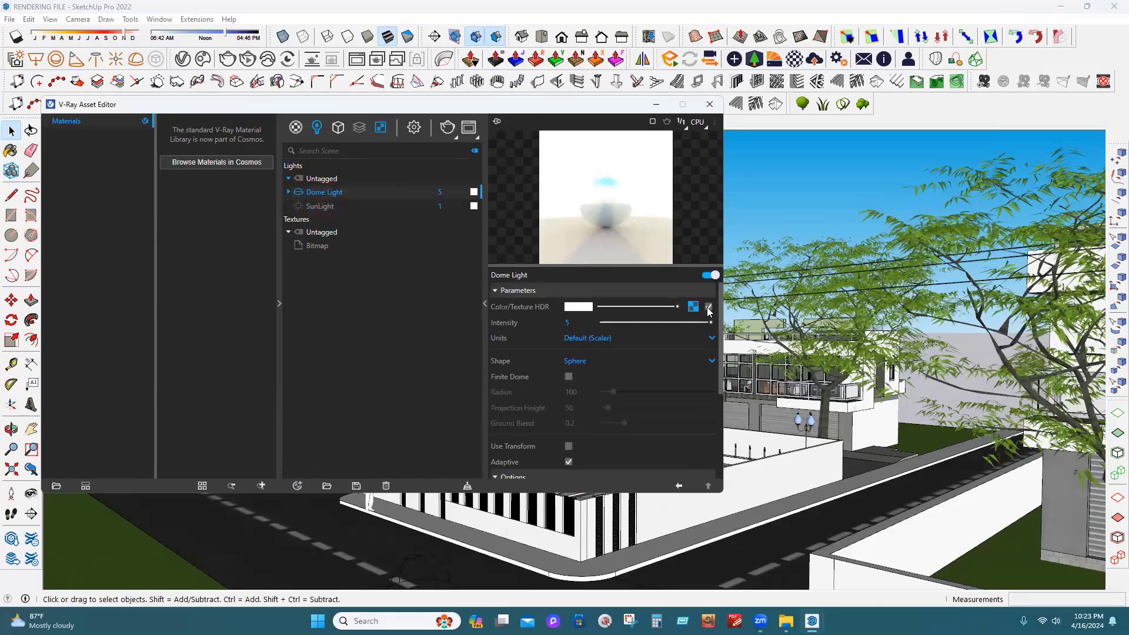
pyautogui.click(692, 307)
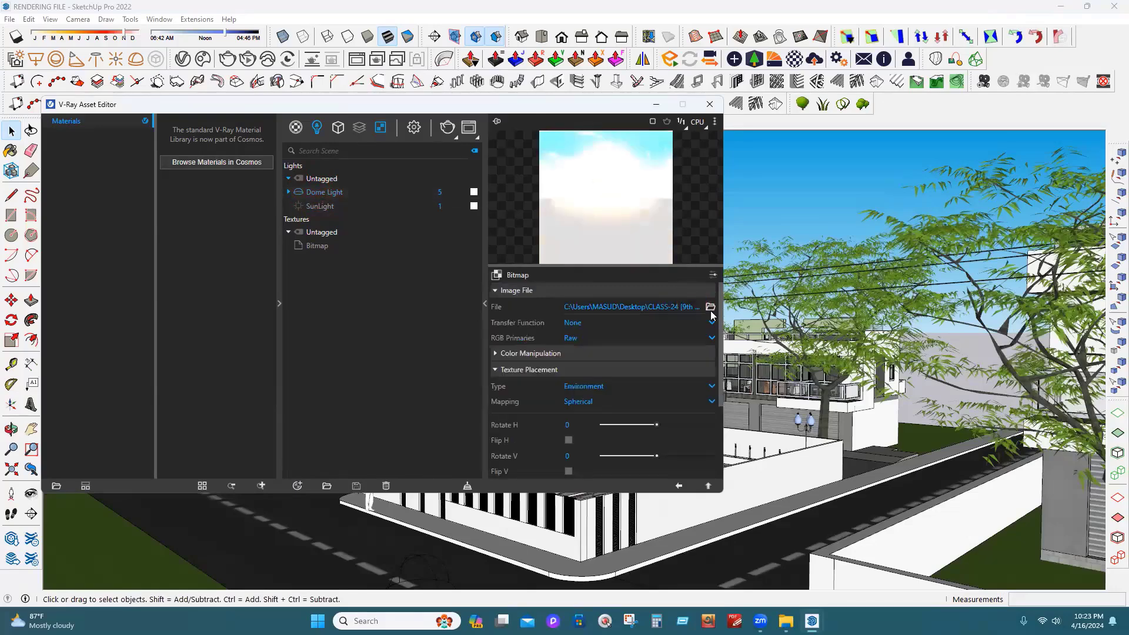
pyautogui.click(711, 307)
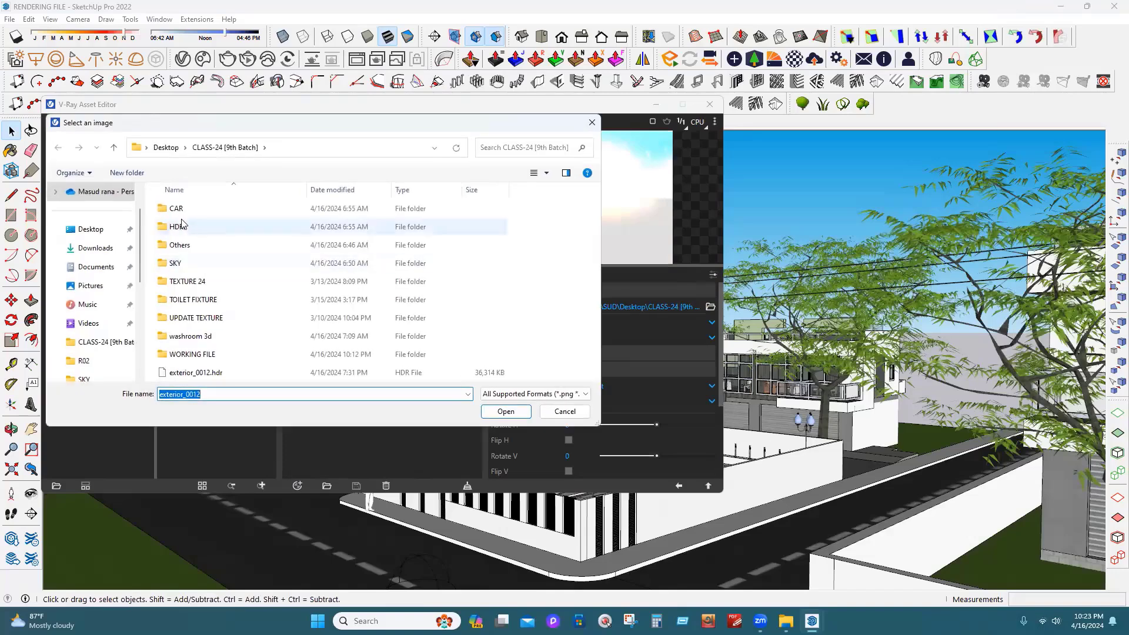
pyautogui.click(182, 227)
pyautogui.doubleClick(182, 227)
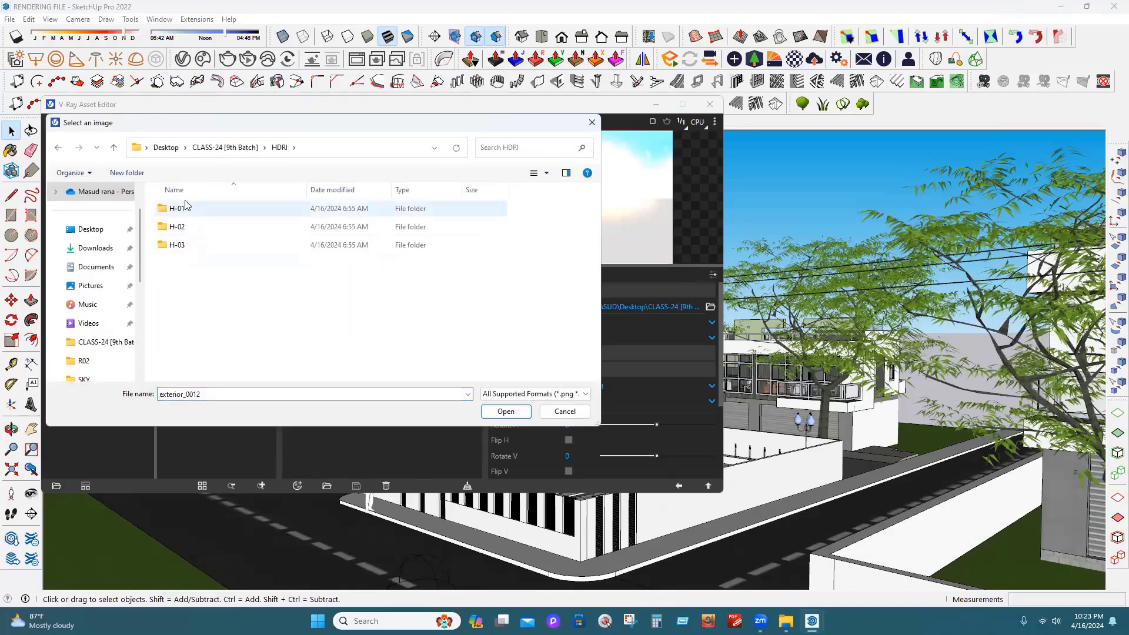
pyautogui.doubleClick(221, 215)
pyautogui.rightClick(281, 323)
pyautogui.moveTo(376, 329)
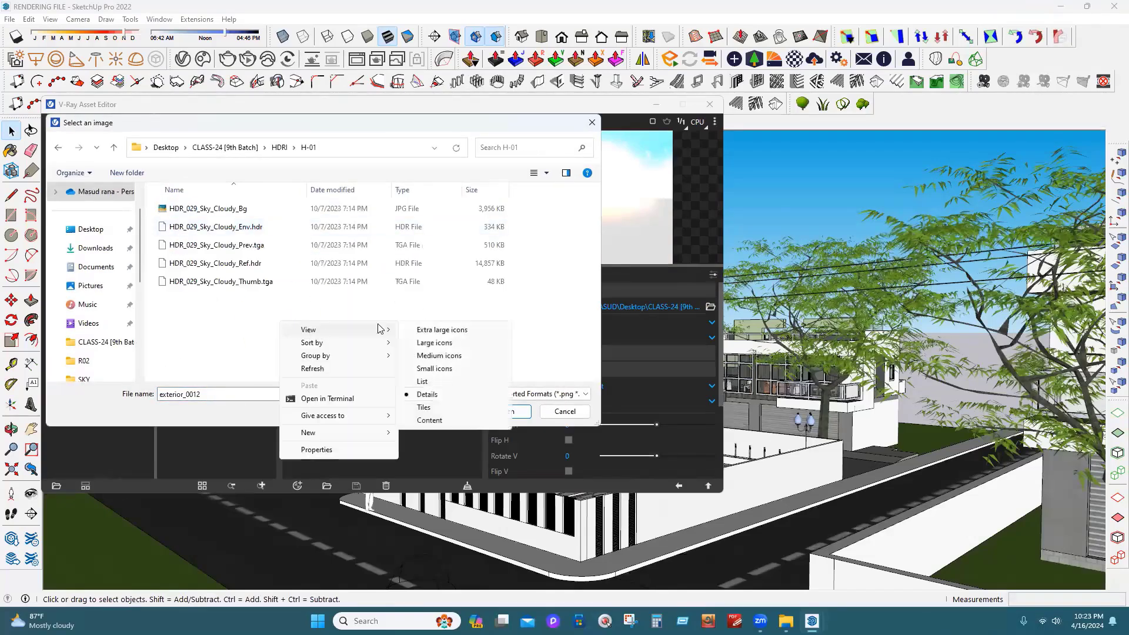
pyautogui.click(450, 343)
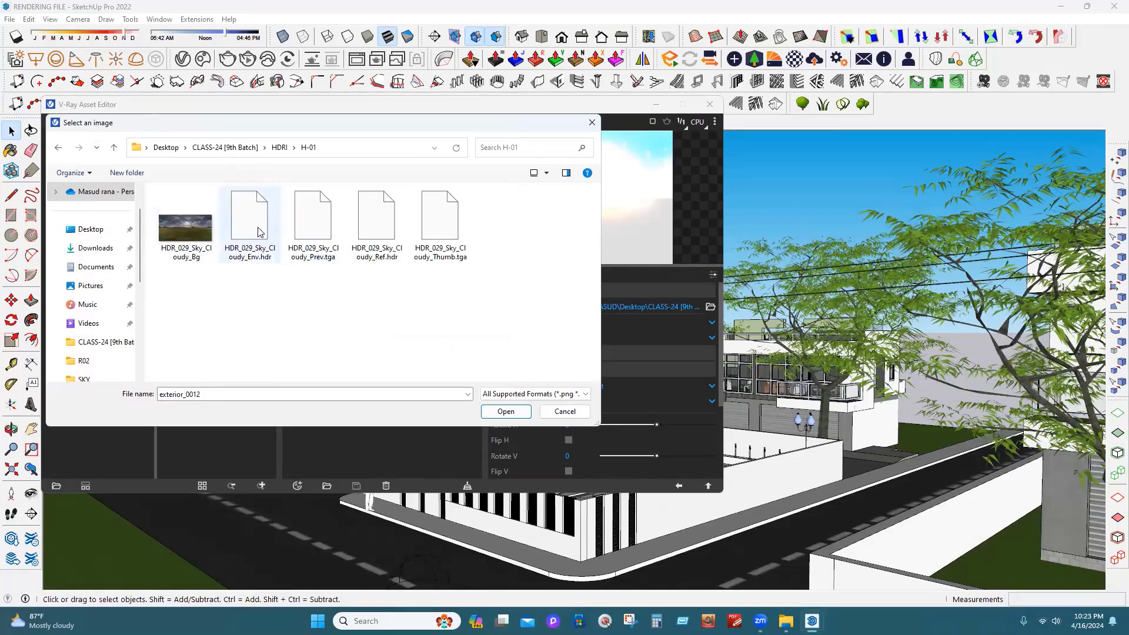
pyautogui.click(507, 412)
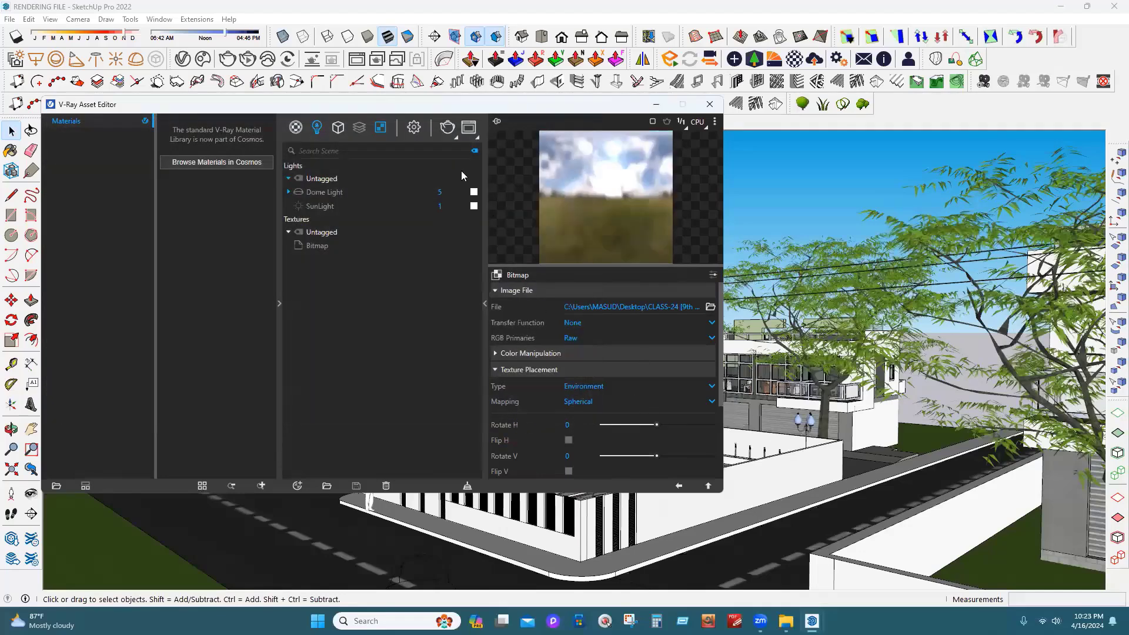
pyautogui.click(225, 61)
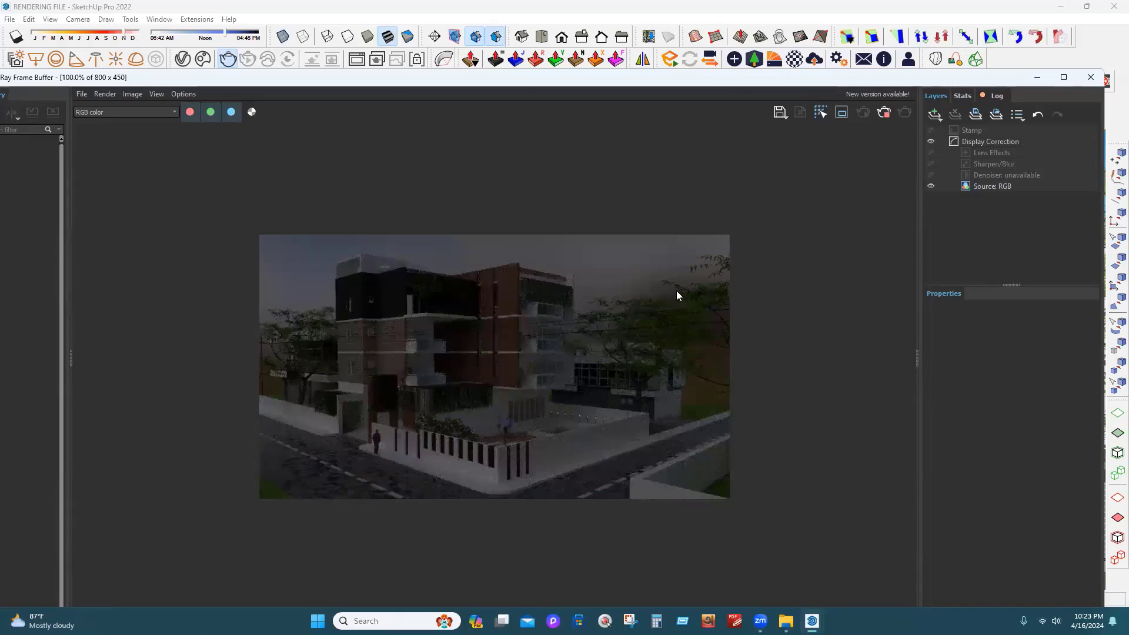
pyautogui.click(1089, 80)
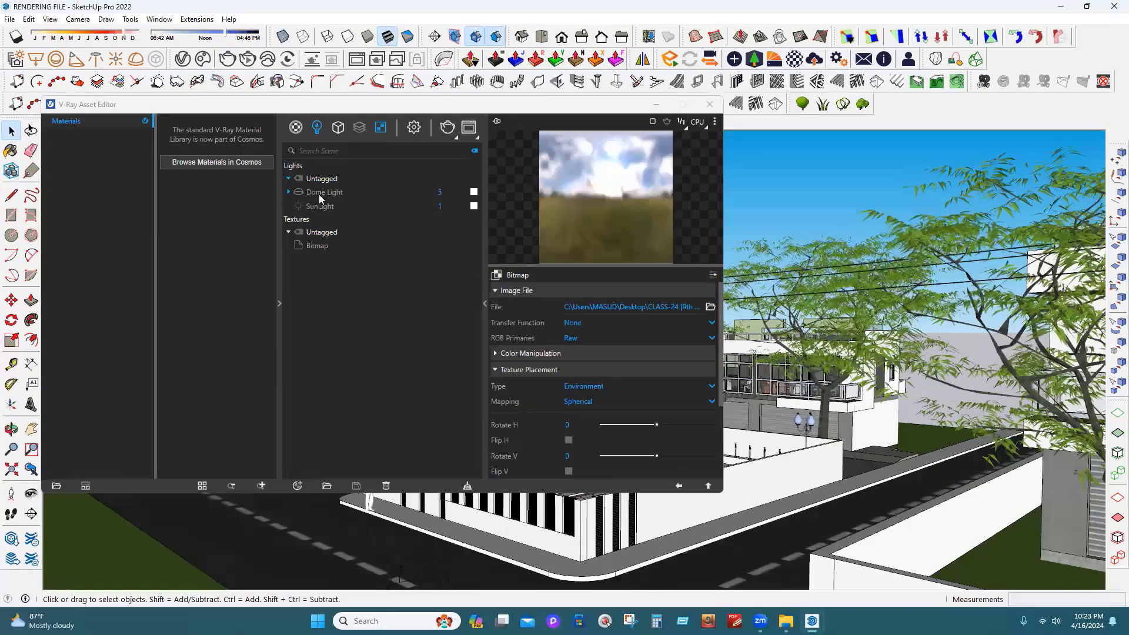
# Set the dome light's intensity to 25 and test-render the building, stopping the render after checking it
pyautogui.click(319, 194)
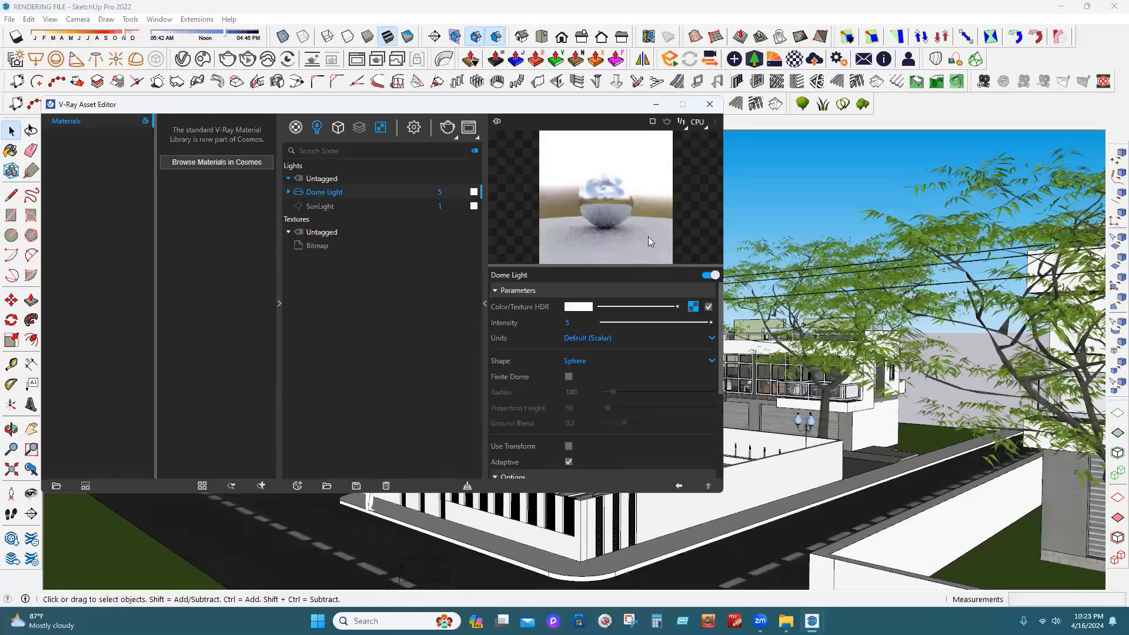
pyautogui.click(580, 323)
pyautogui.click(440, 192)
pyautogui.write('25')
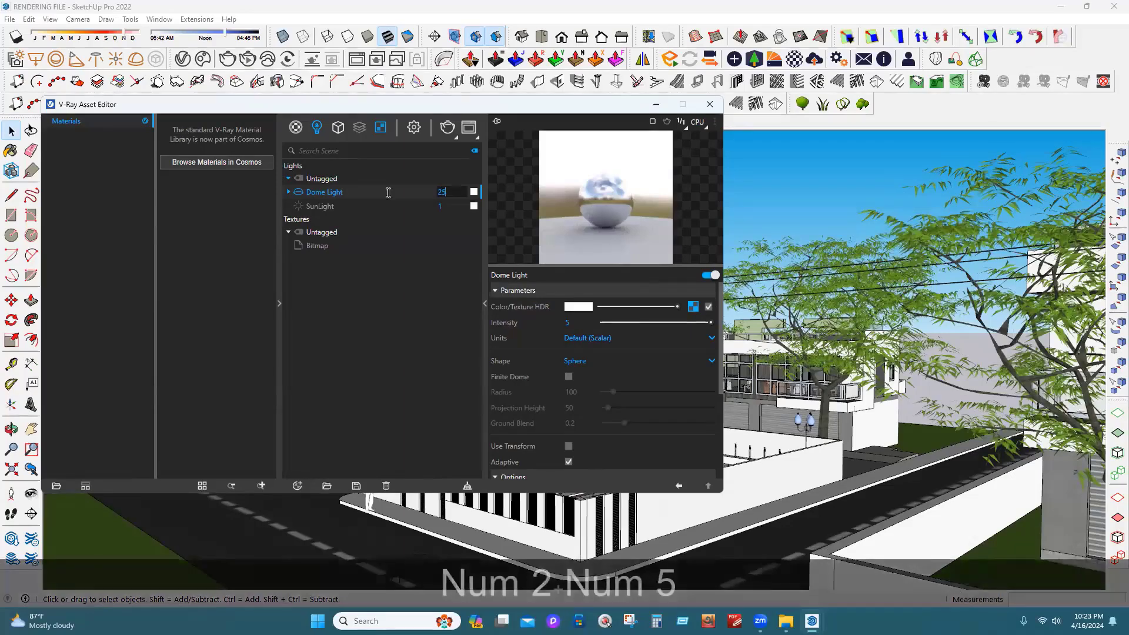
pyautogui.press('Return')
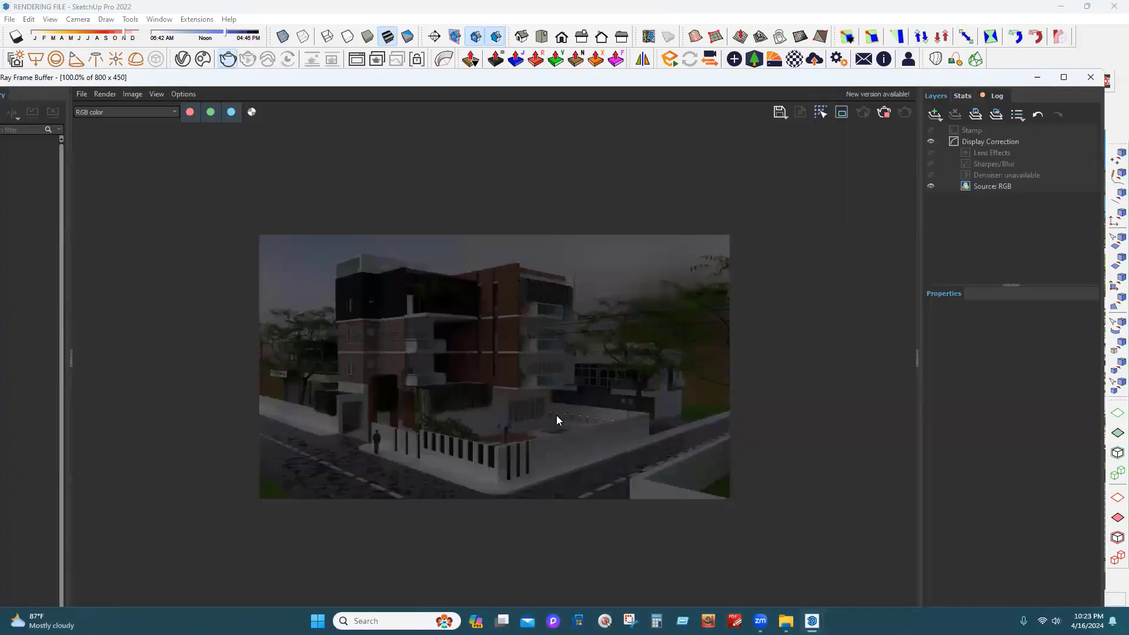
pyautogui.click(883, 117)
pyautogui.click(1086, 76)
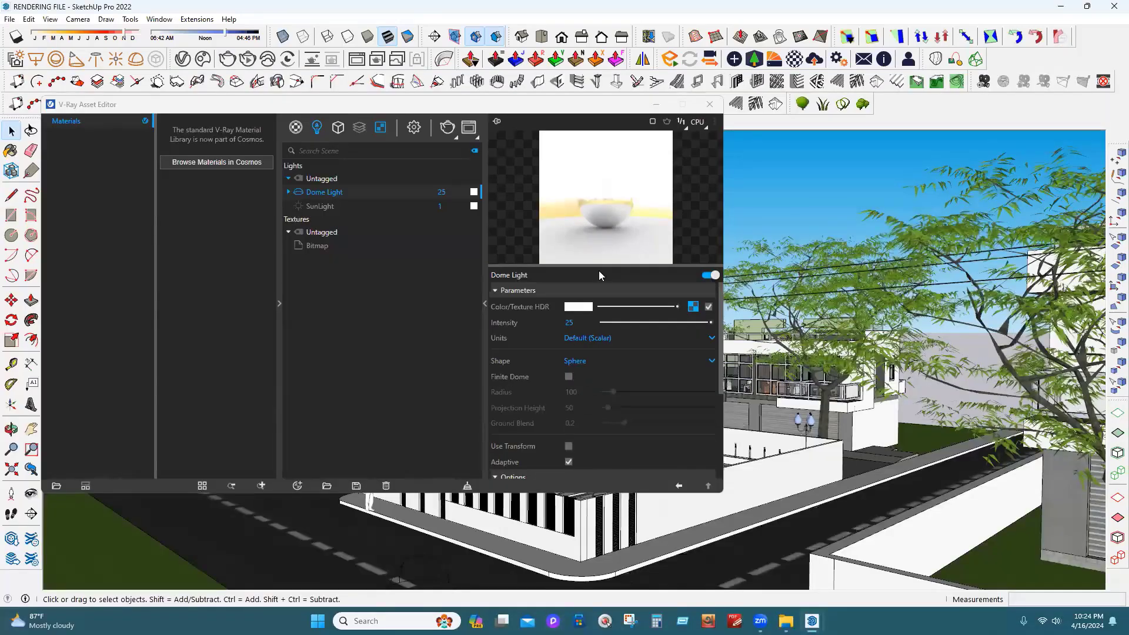
# Replace the dome light's bitmap with driving_school_8k.hdr from the HDRI H-02 folder
pyautogui.click(680, 487)
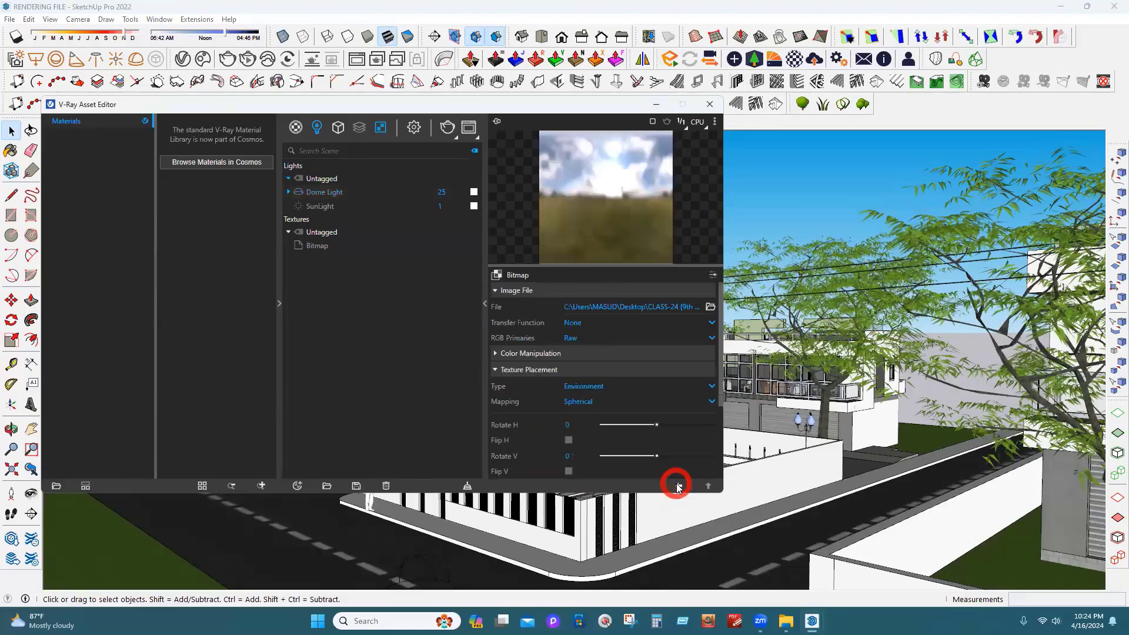
pyautogui.scroll(-2, 594, 402)
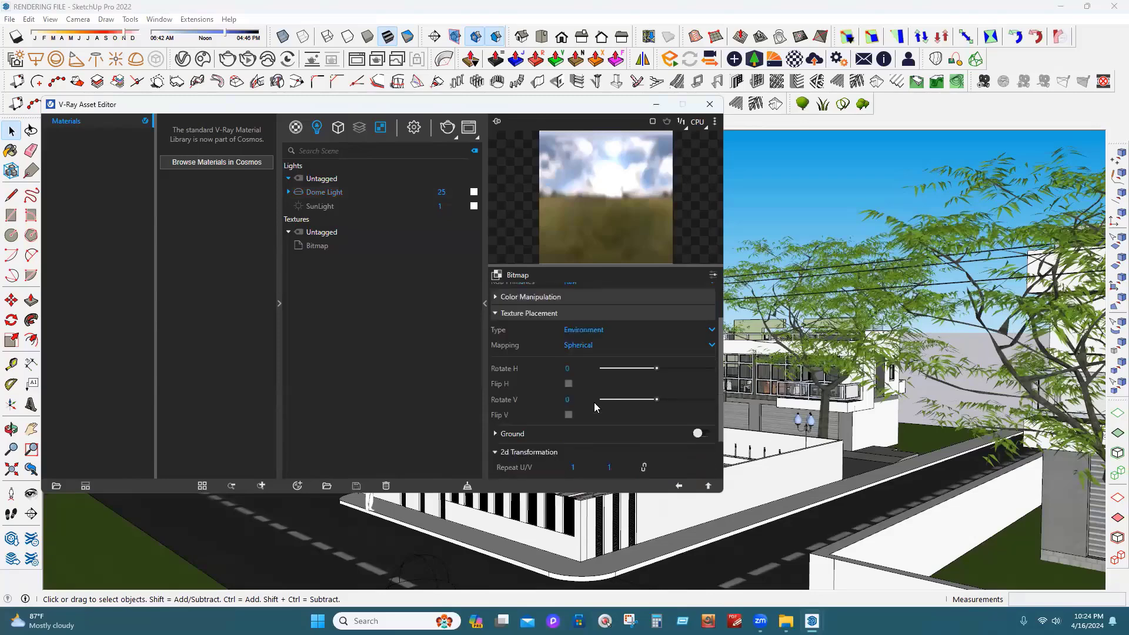
pyautogui.scroll(1, 665, 321)
pyautogui.scroll(2, 665, 318)
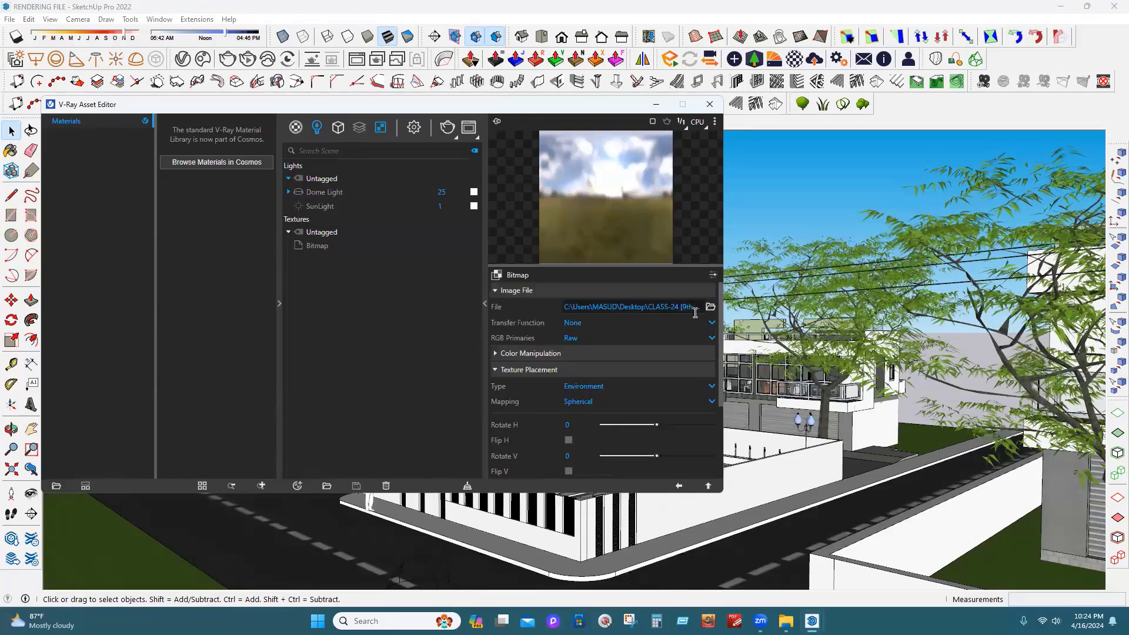
pyautogui.click(711, 307)
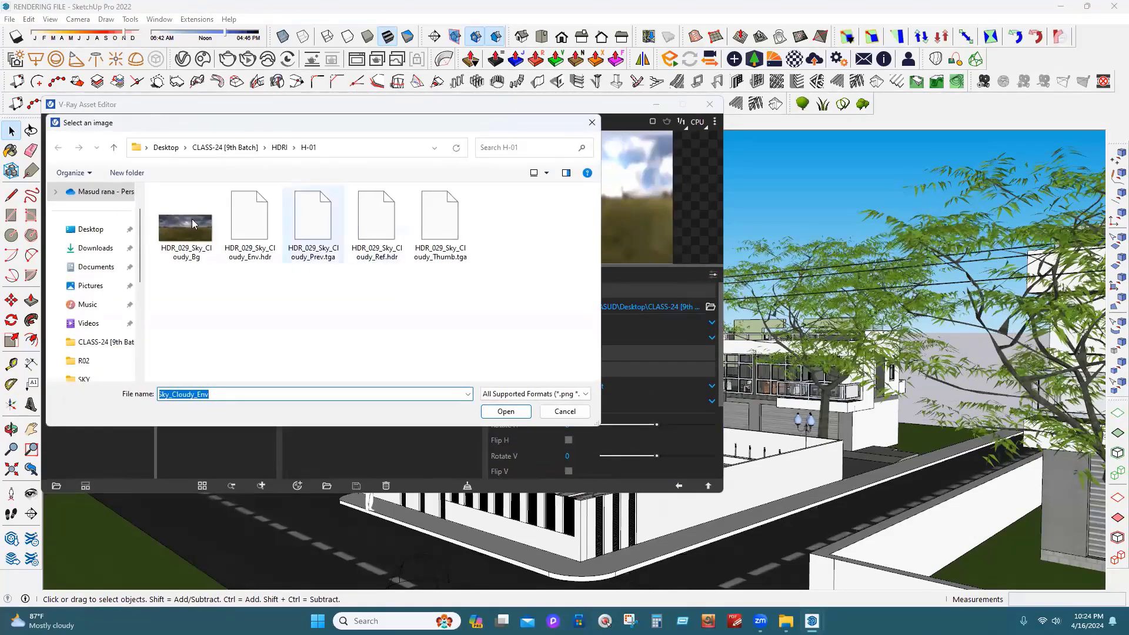
pyautogui.click(114, 148)
pyautogui.doubleClick(215, 229)
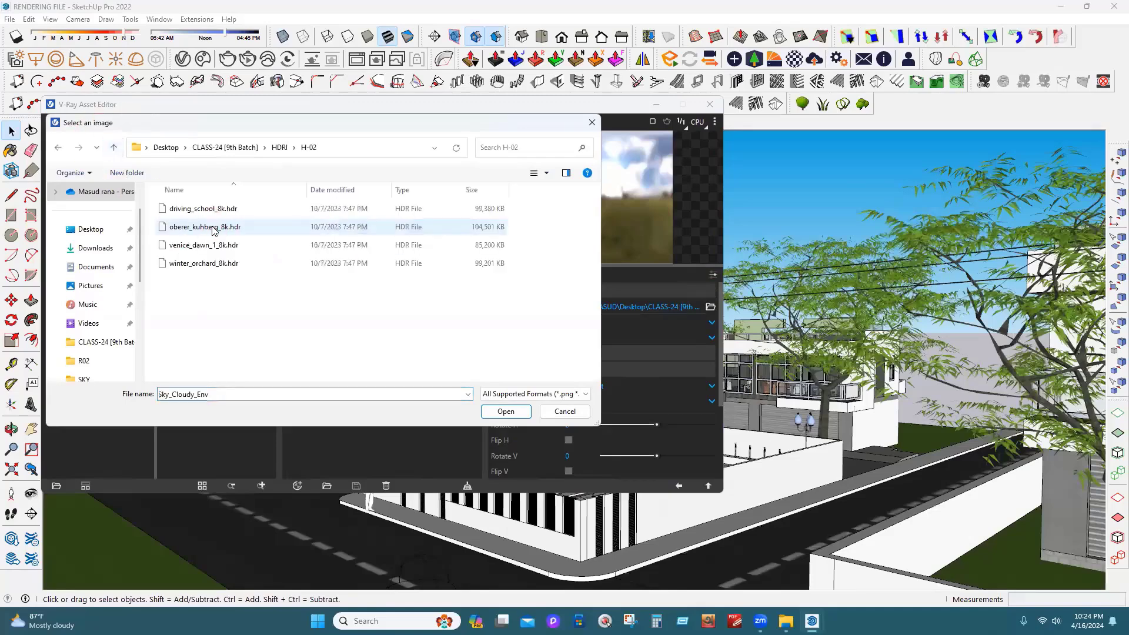
pyautogui.click(218, 263)
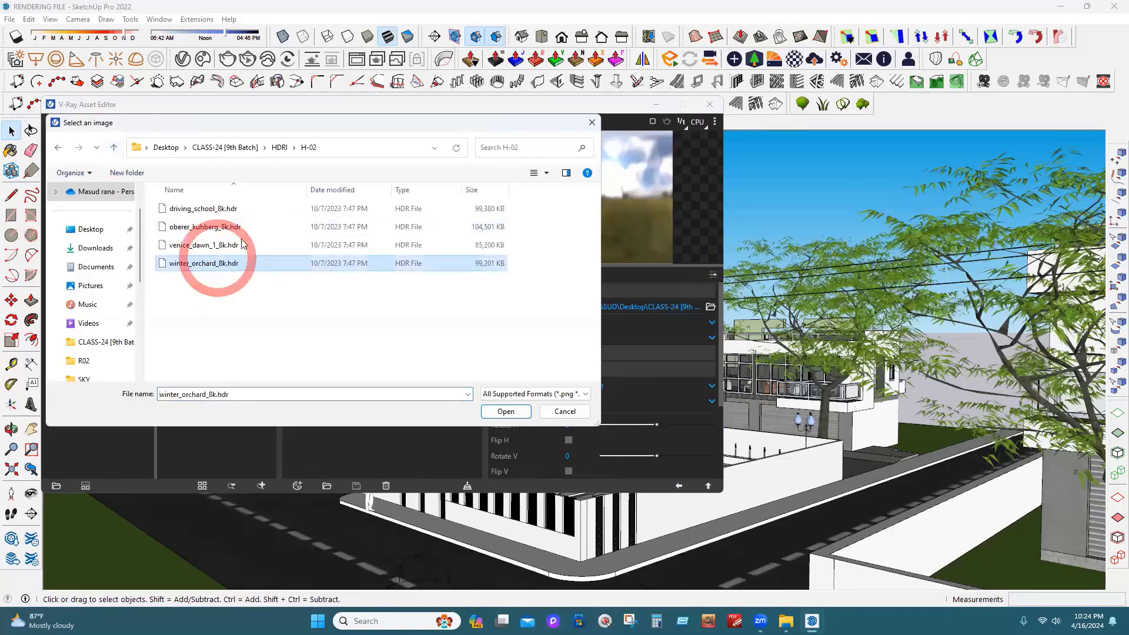
pyautogui.click(225, 209)
pyautogui.click(503, 410)
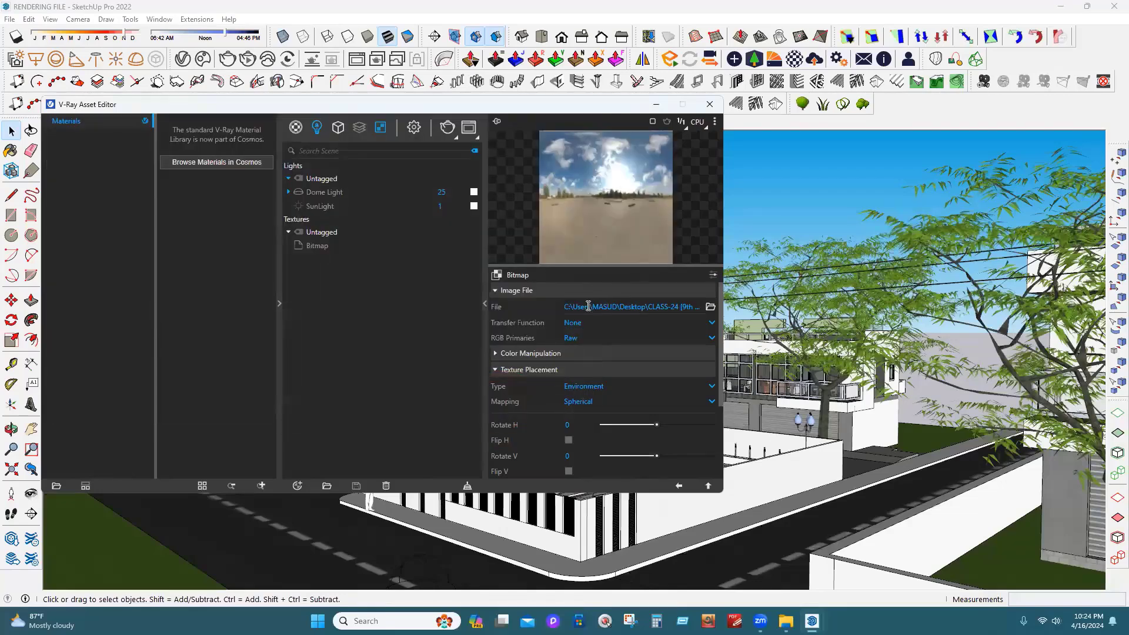
# Test-render the building with the new HDRI, raise the dome light's intensity to 35 and inspect the repeated render up close
pyautogui.click(228, 58)
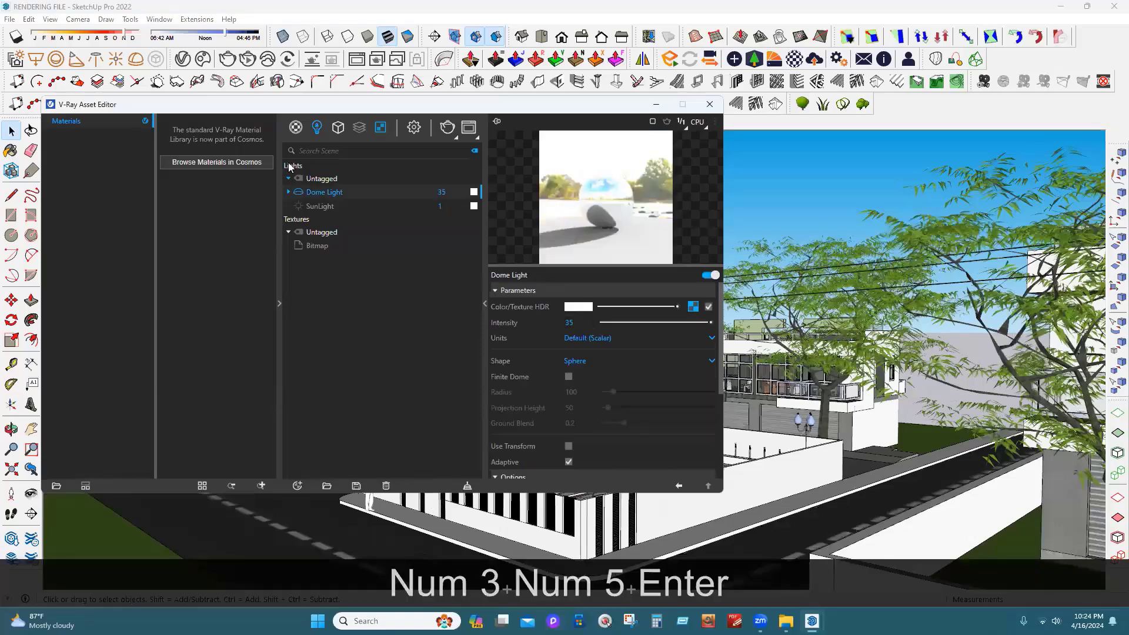
pyautogui.click(226, 57)
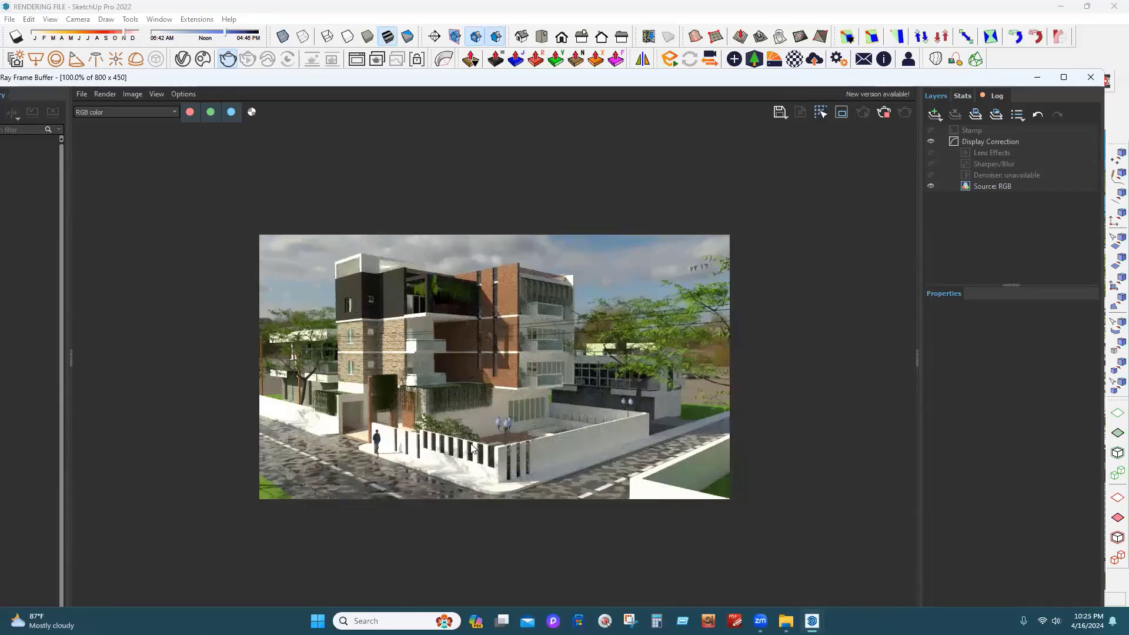
pyautogui.scroll(2, 472, 448)
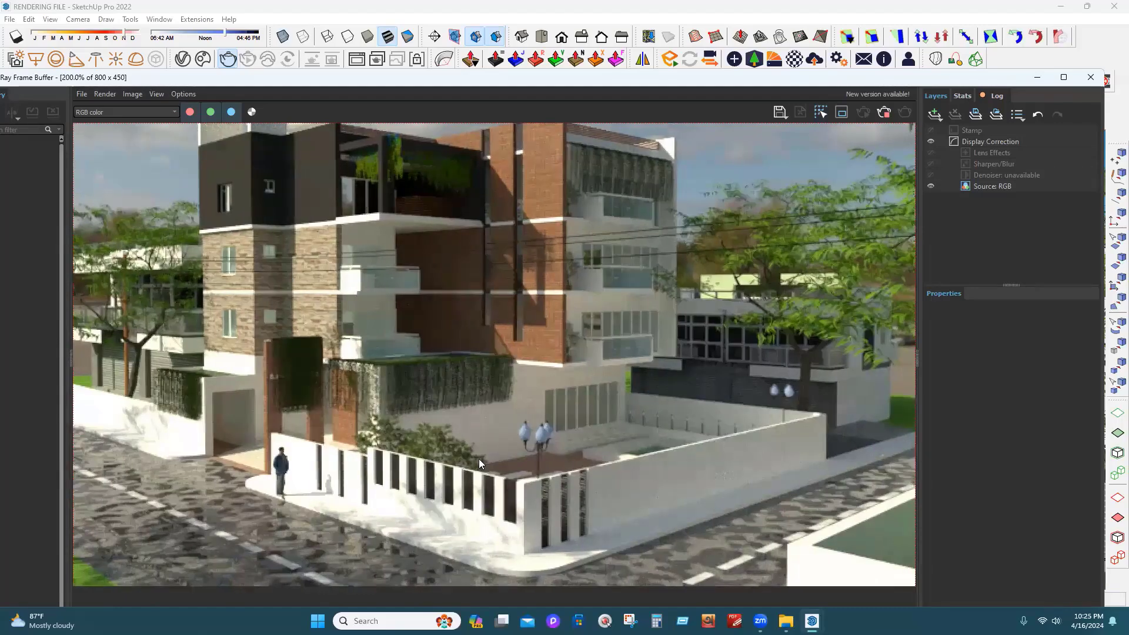
pyautogui.scroll(-2, 480, 470)
pyautogui.scroll(1, 481, 467)
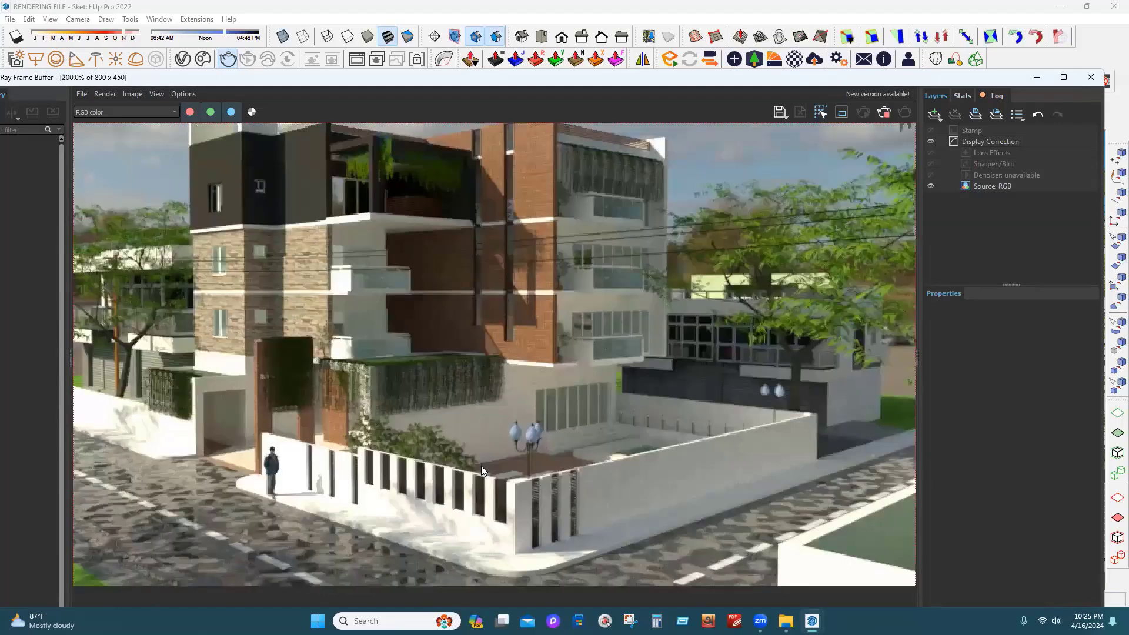
pyautogui.scroll(-1, 481, 466)
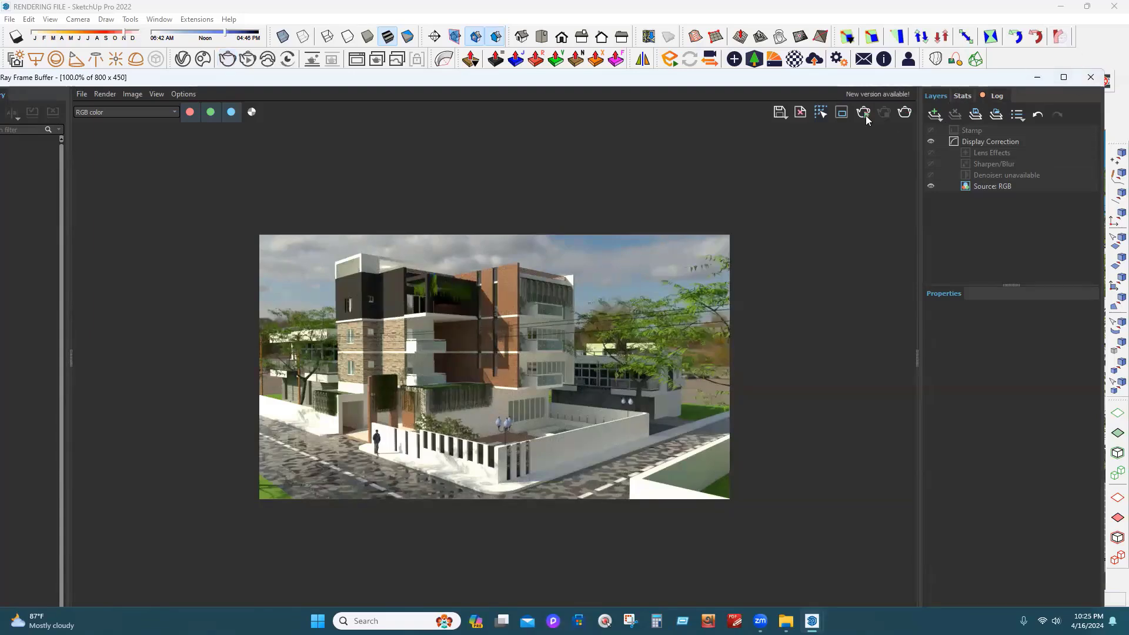
pyautogui.click(1088, 78)
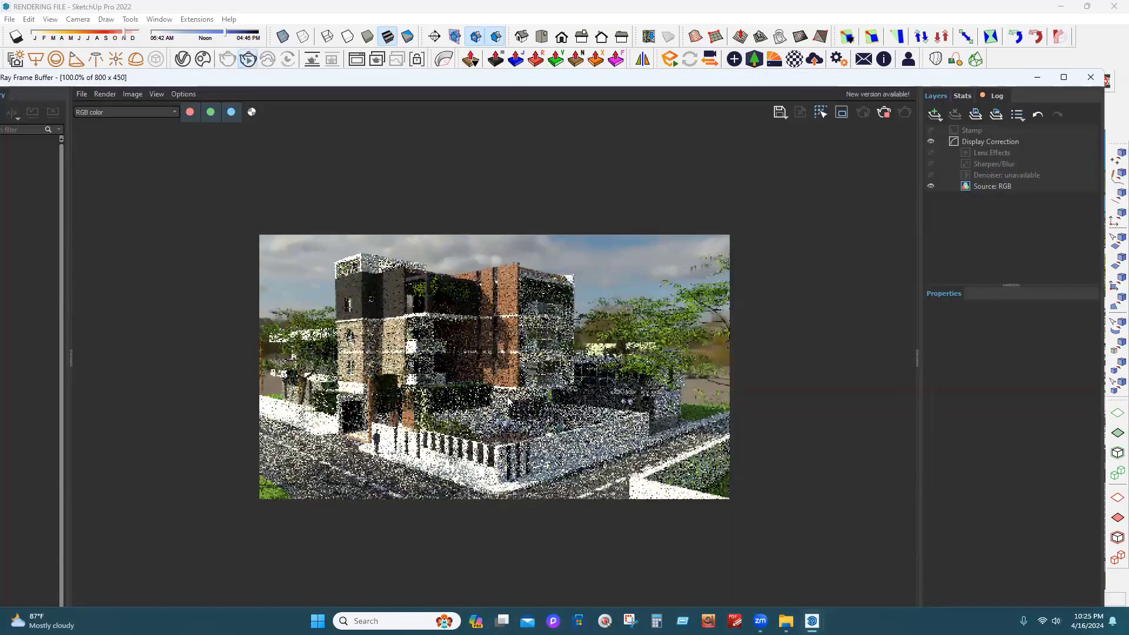
pyautogui.click(1089, 78)
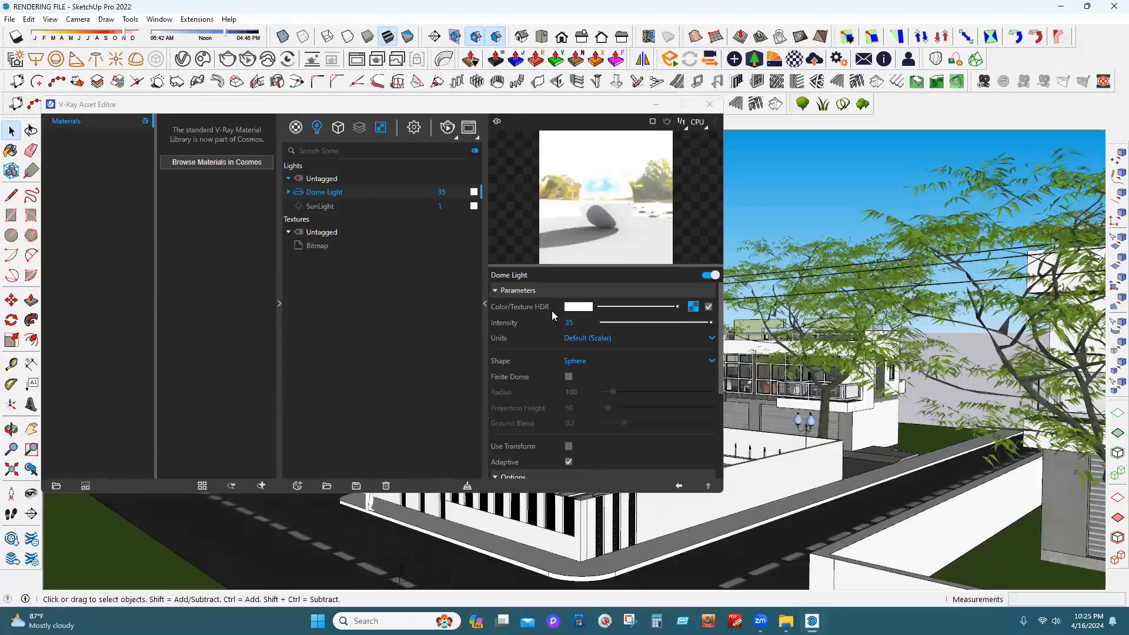
# Set the dome light's intensity to 60
pyautogui.click(568, 322)
pyautogui.write('60')
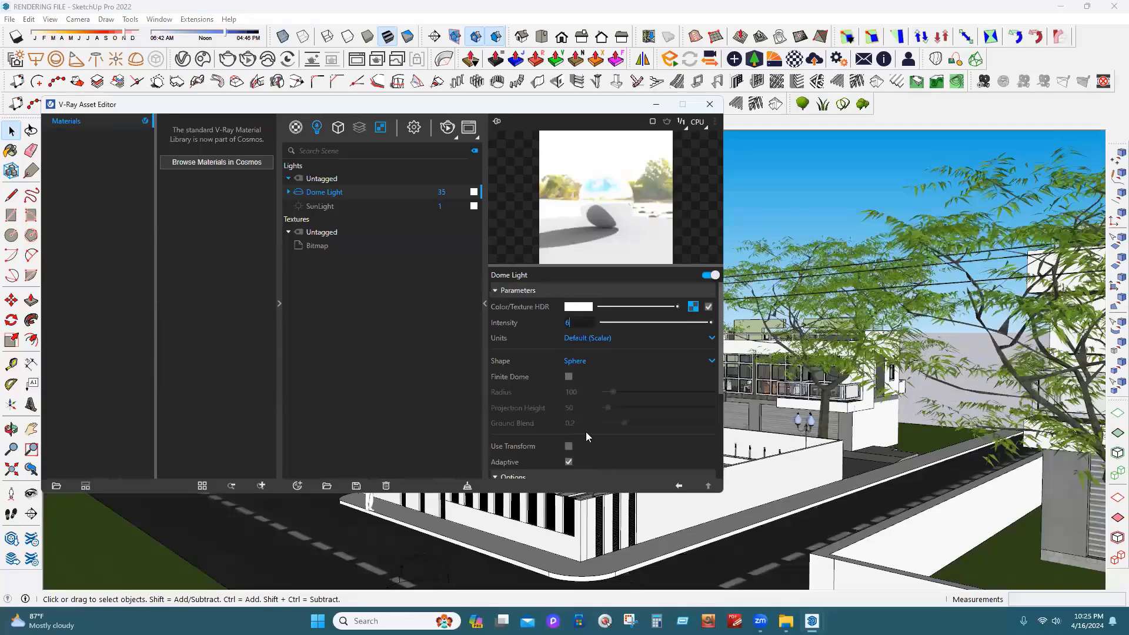
pyautogui.press('Return')
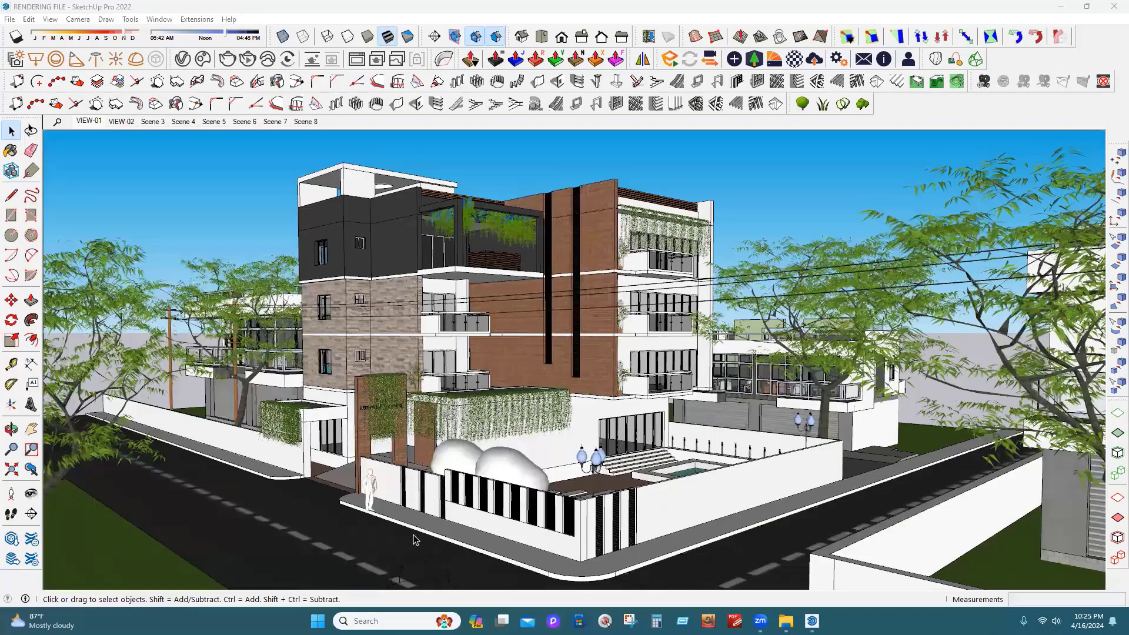
# Select the dome light on the road in the model, clear the selection and save the file
pyautogui.click(417, 537)
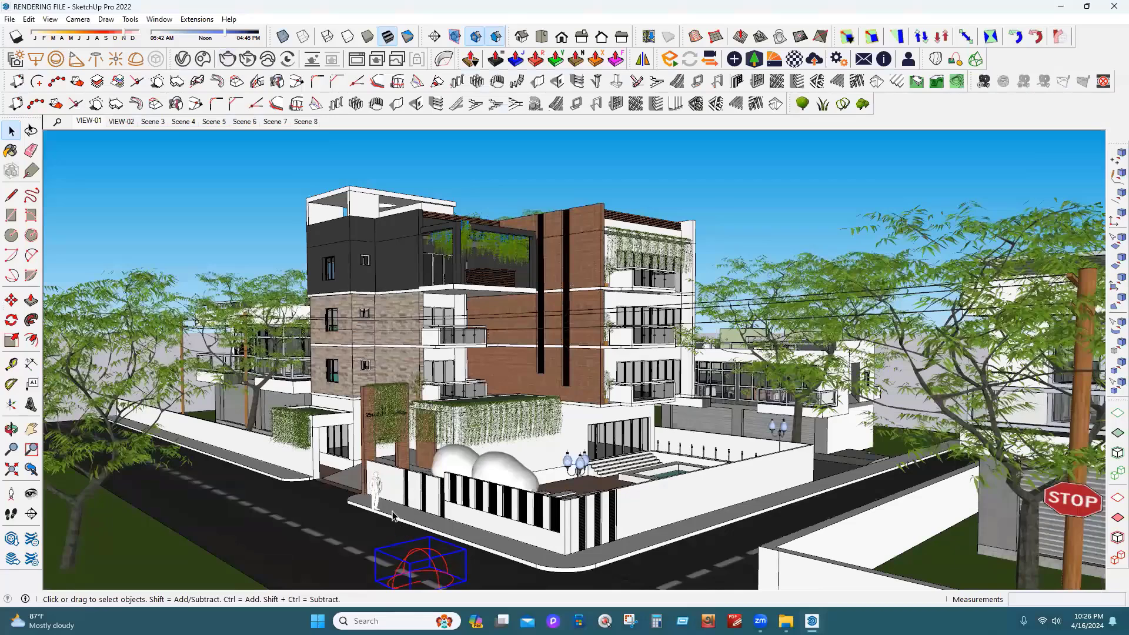
pyautogui.click(722, 188)
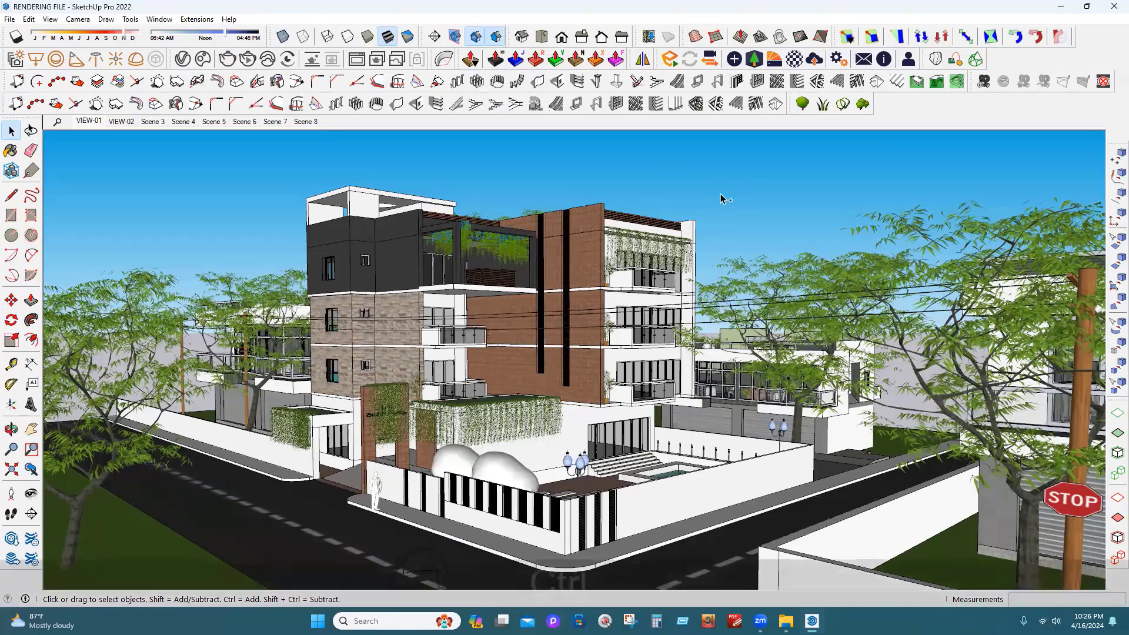
pyautogui.hotkey('ctrl', 's')
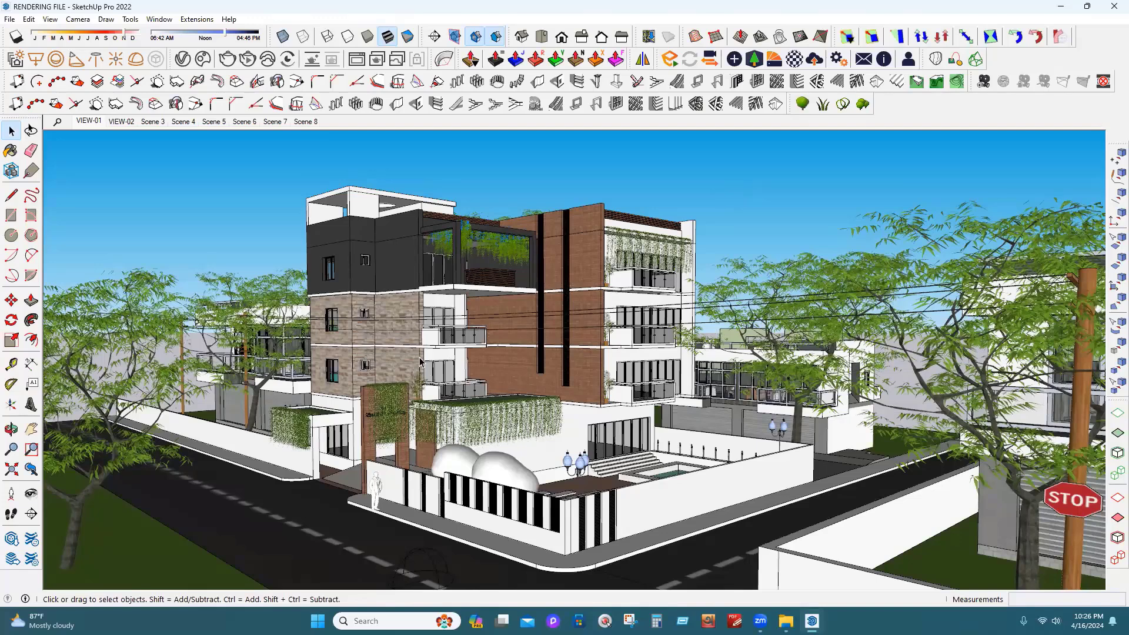
# Enable the reflection override in the V-Ray environment settings and give it a light cyan colour
pyautogui.click(183, 59)
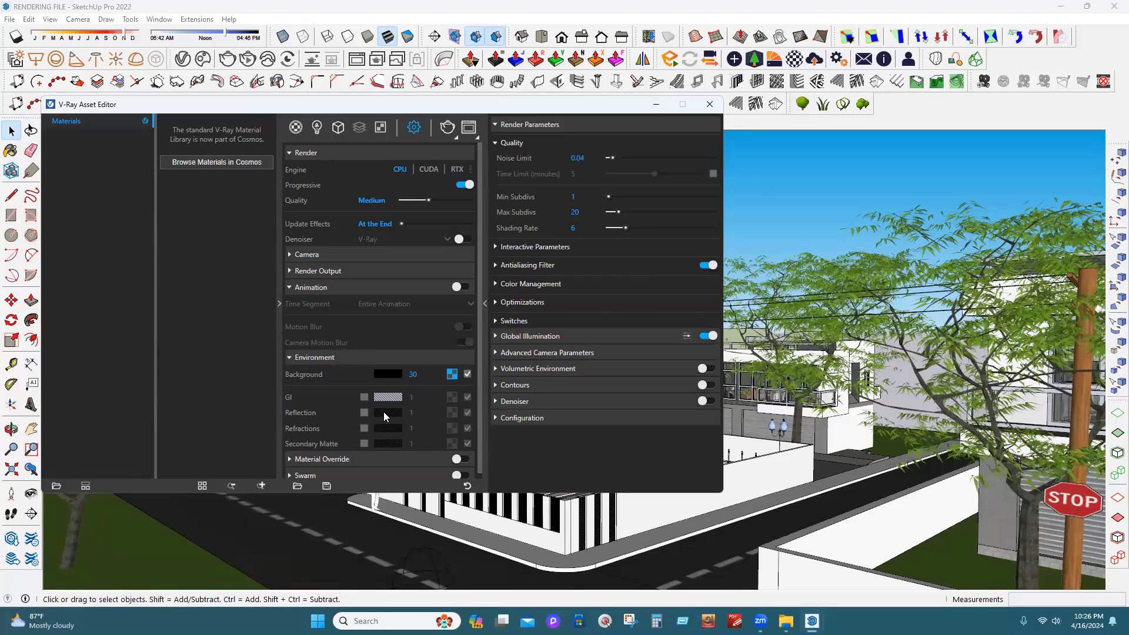
pyautogui.click(364, 413)
pyautogui.click(383, 414)
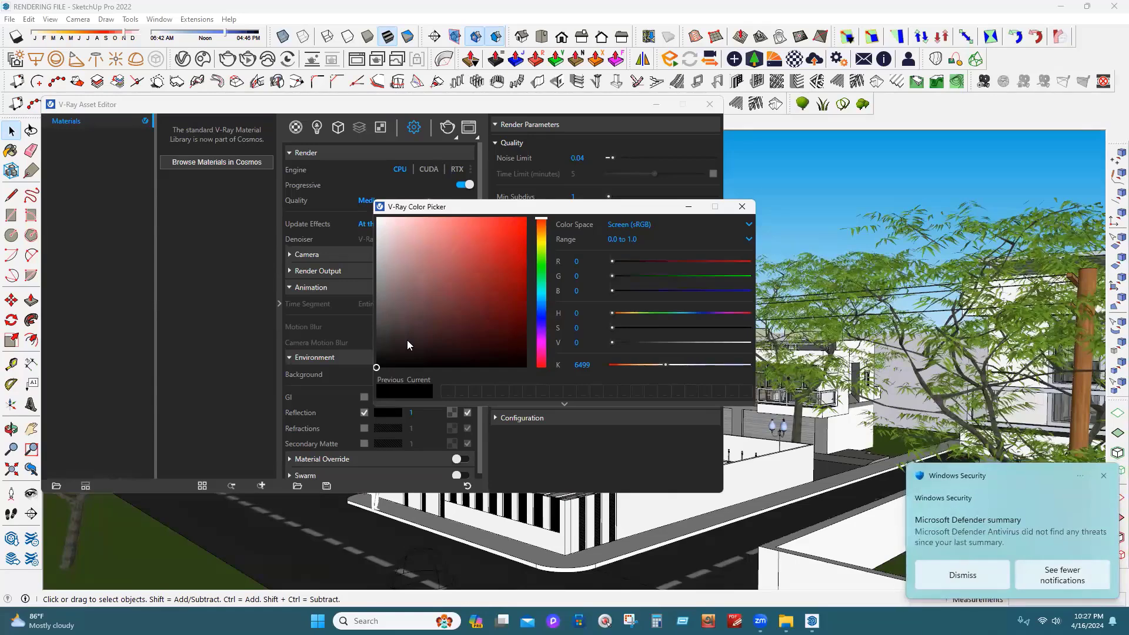
pyautogui.click(537, 290)
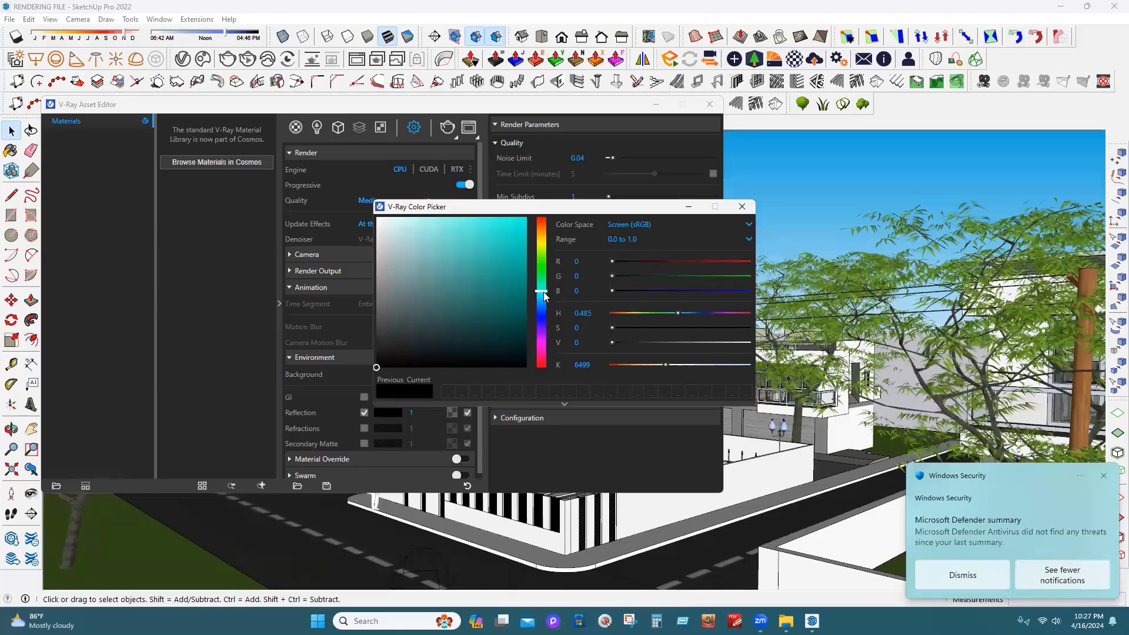
pyautogui.click(423, 230)
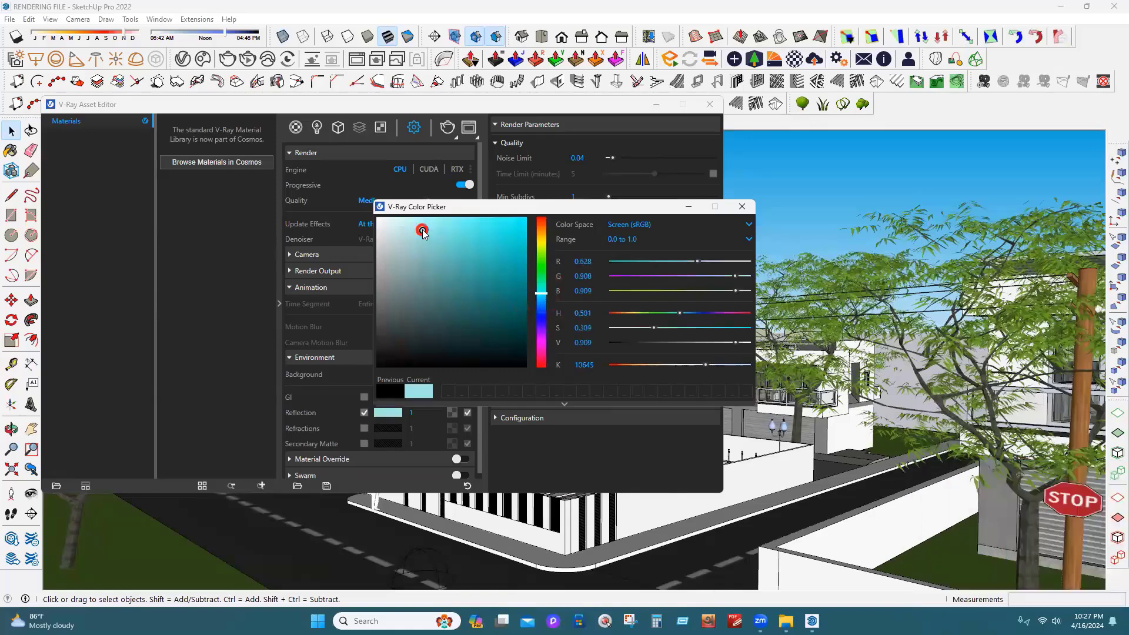
pyautogui.click(741, 207)
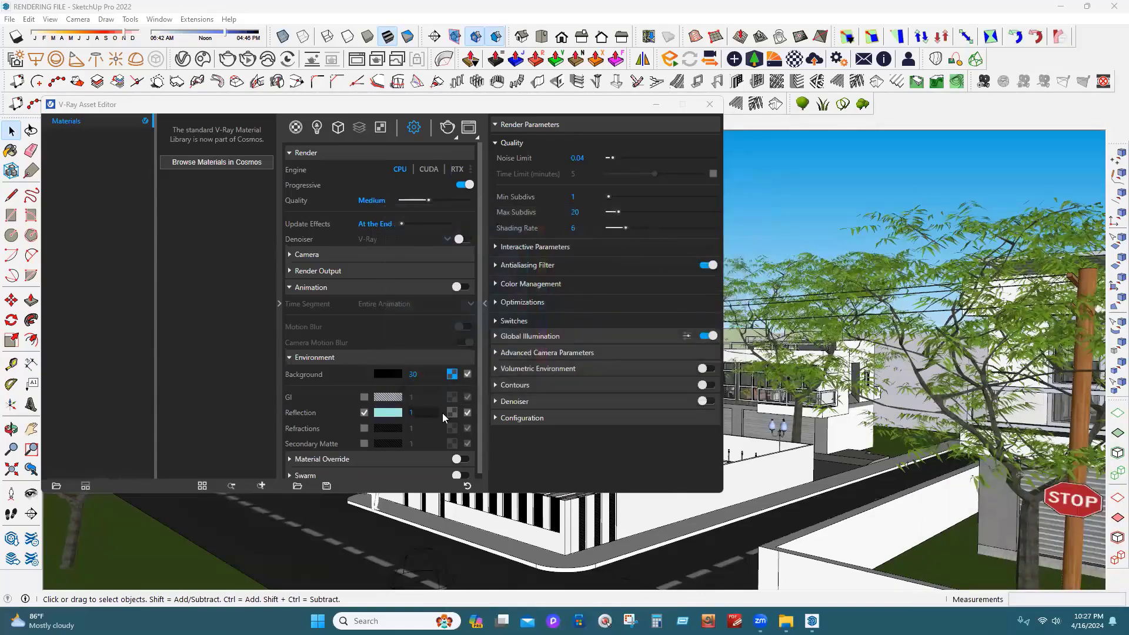
# Set the environment reflection intensity to 60 and close the V-Ray settings
pyautogui.doubleClick(415, 412)
pyautogui.write('6')
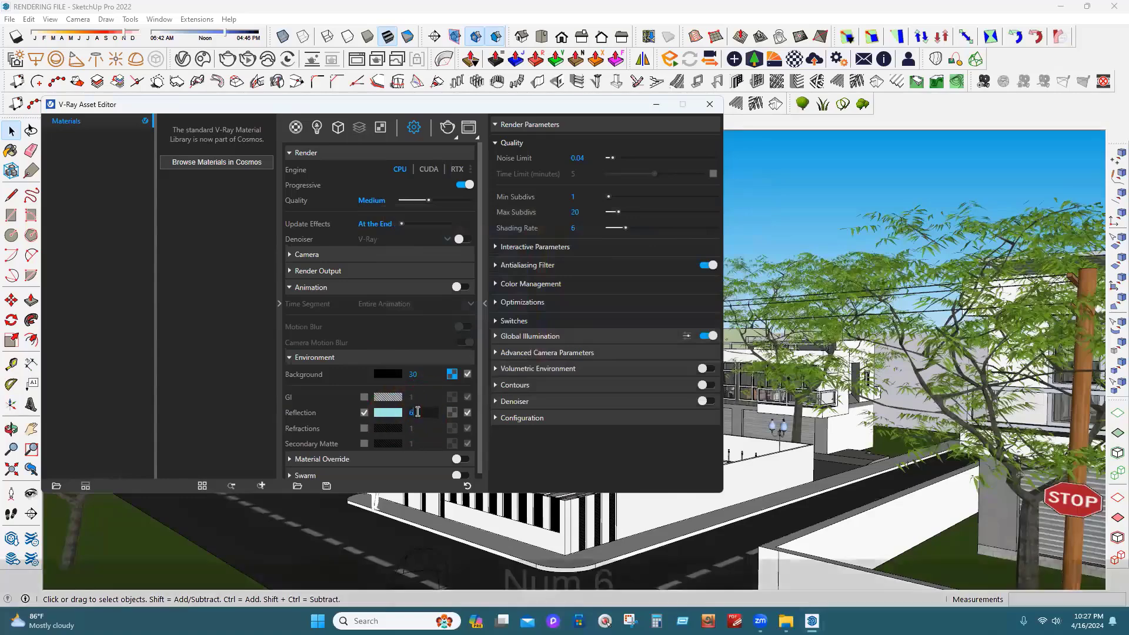
pyautogui.write('0')
pyautogui.press('Return')
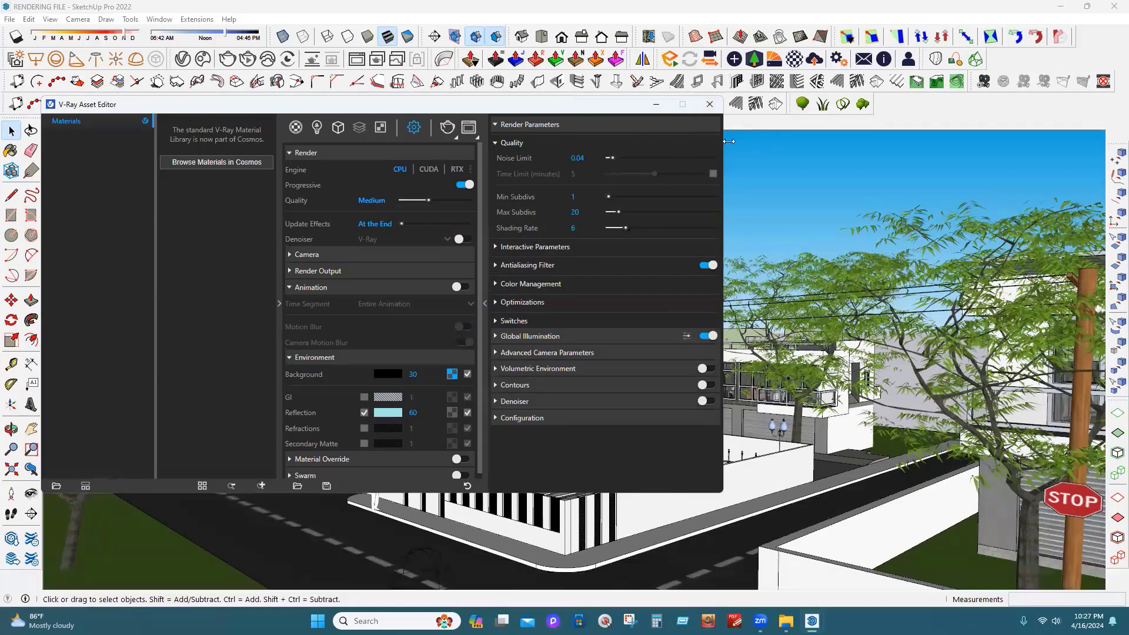
pyautogui.click(709, 106)
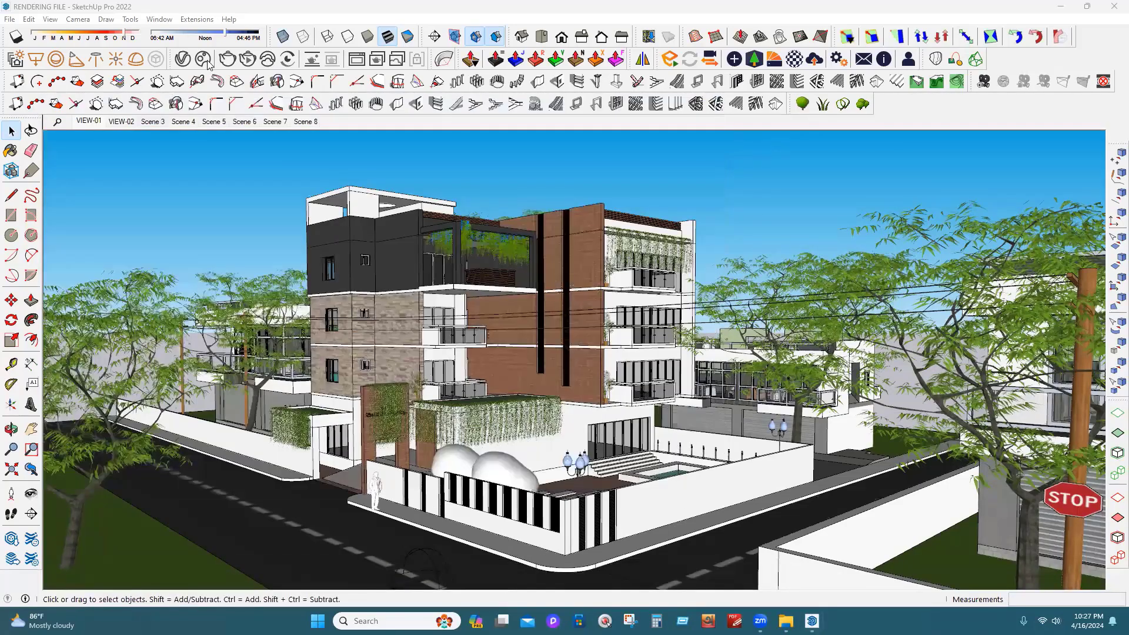
# Test-render the building with the cyan reflection environment, stop the render and return to the model
pyautogui.click(229, 60)
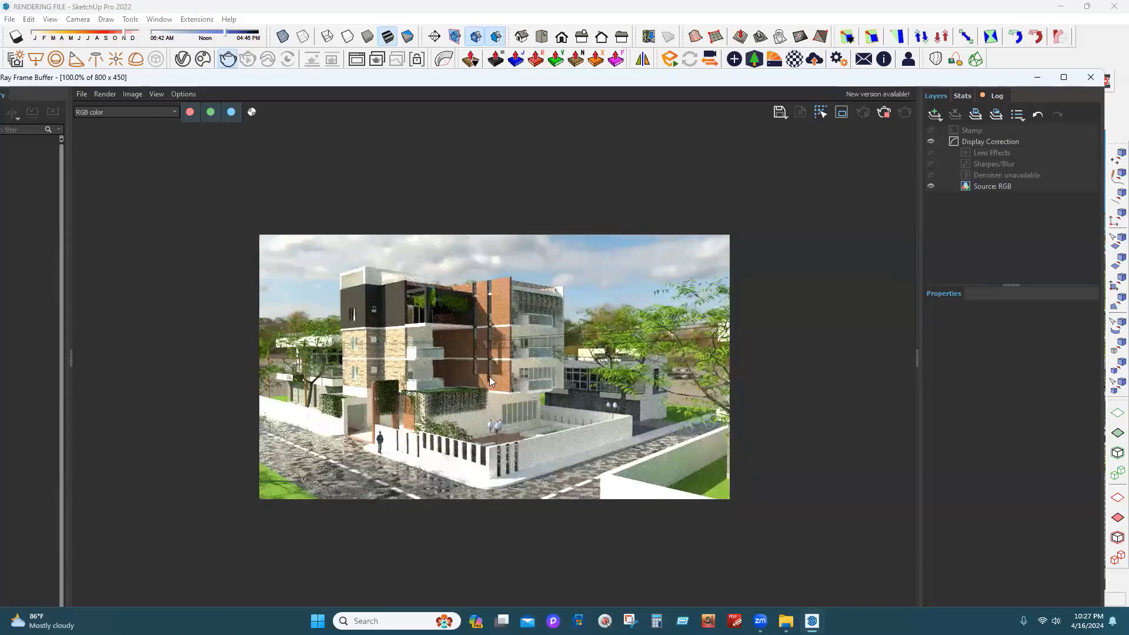
pyautogui.click(883, 116)
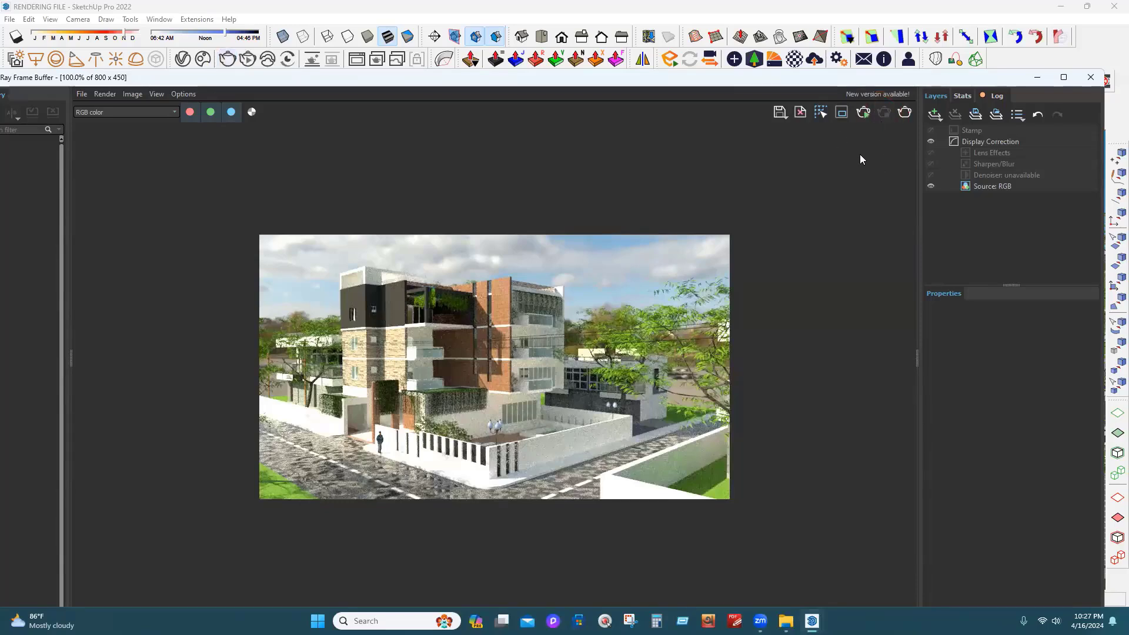
pyautogui.click(1091, 78)
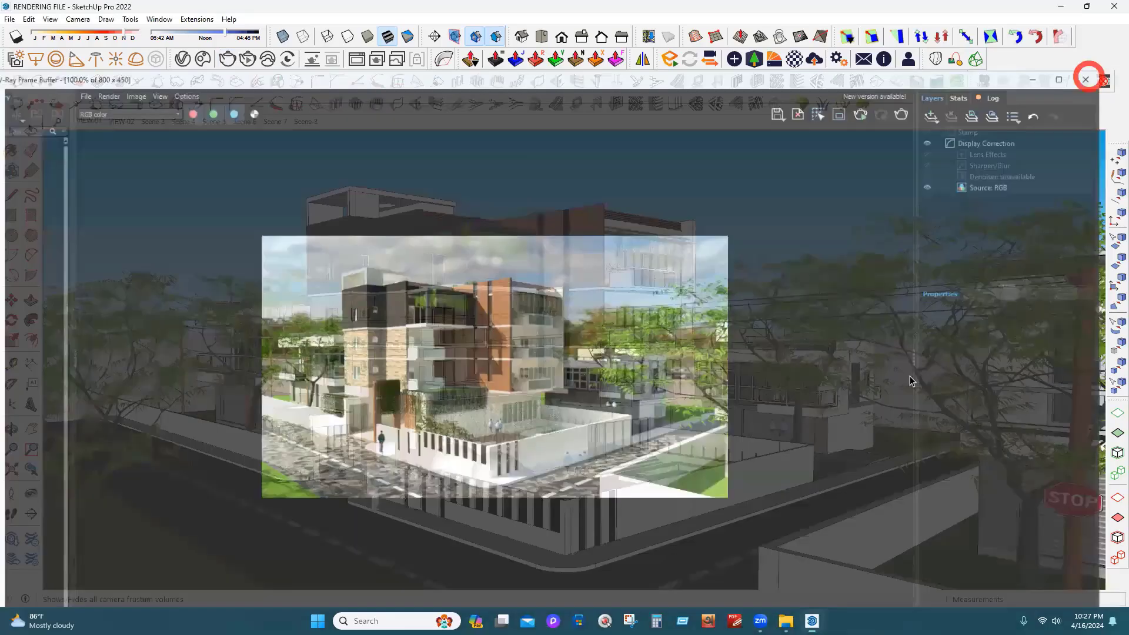
# Delete the standing person on the sidewalk by the boundary wall and save the file
pyautogui.press('Delete')
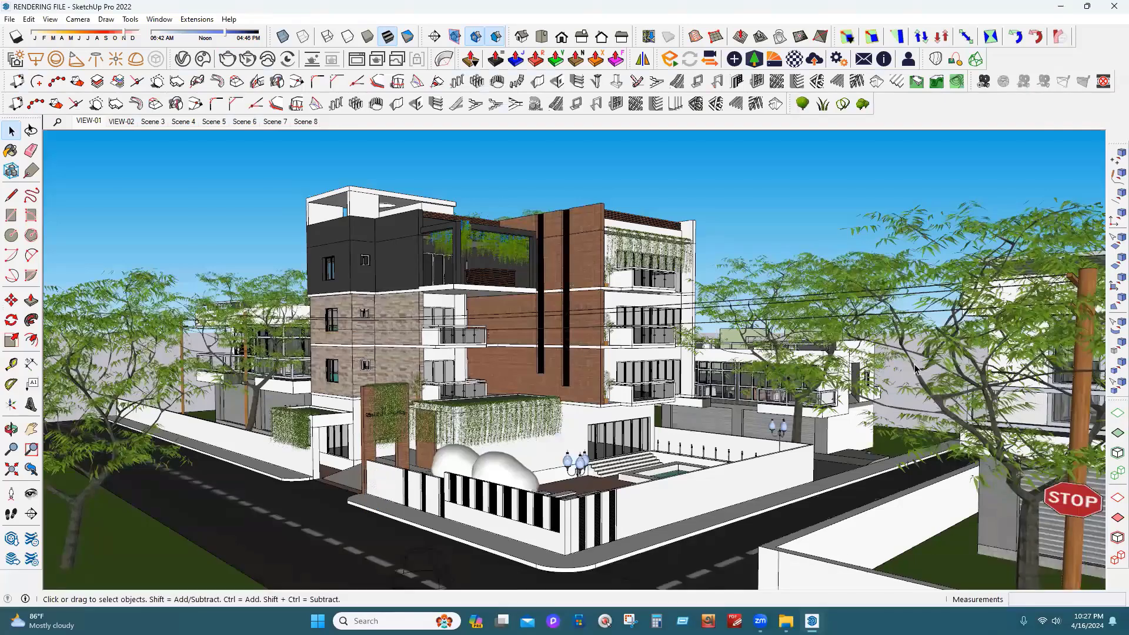
pyautogui.hotkey('ctrl', 's')
# Permanently delete the dome light from the V-Ray scene lights
pyautogui.click(181, 60)
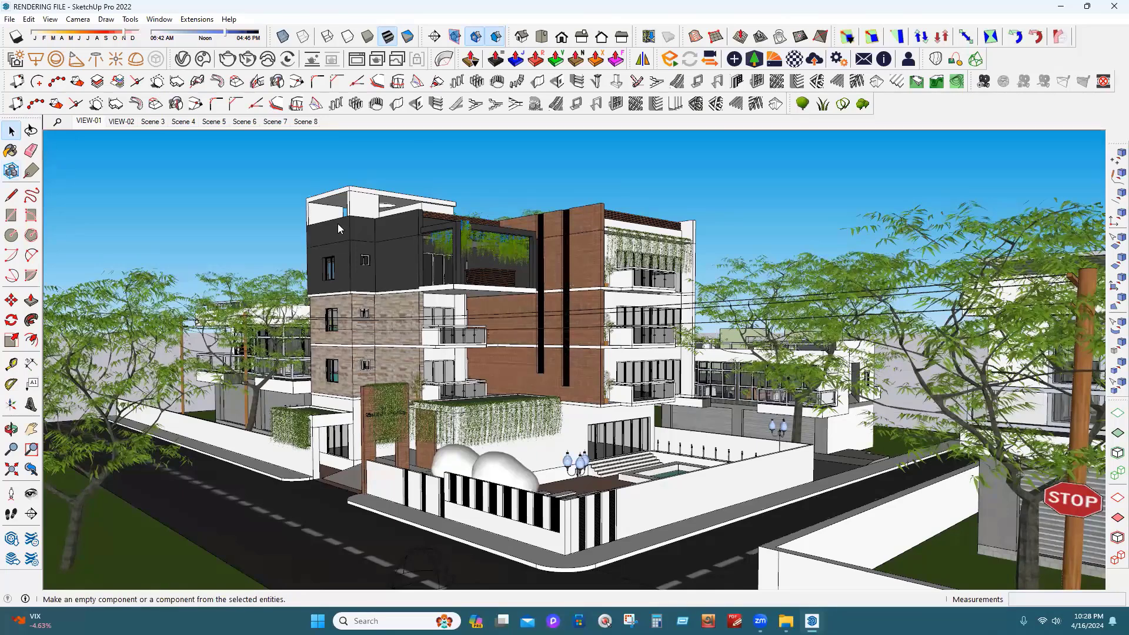
pyautogui.click(415, 128)
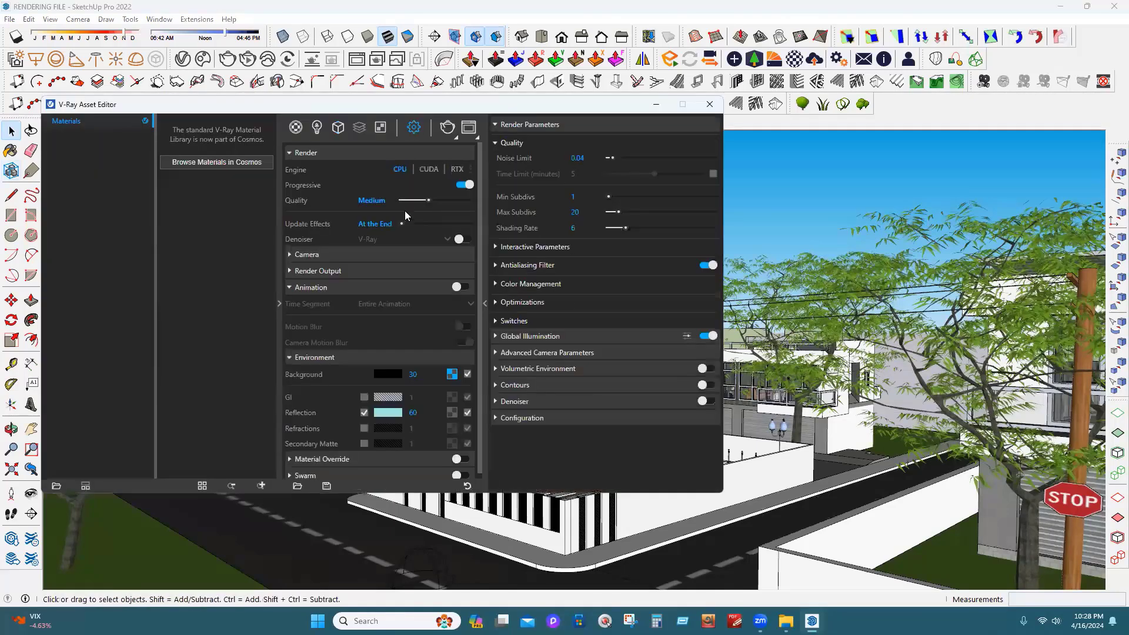
pyautogui.click(316, 127)
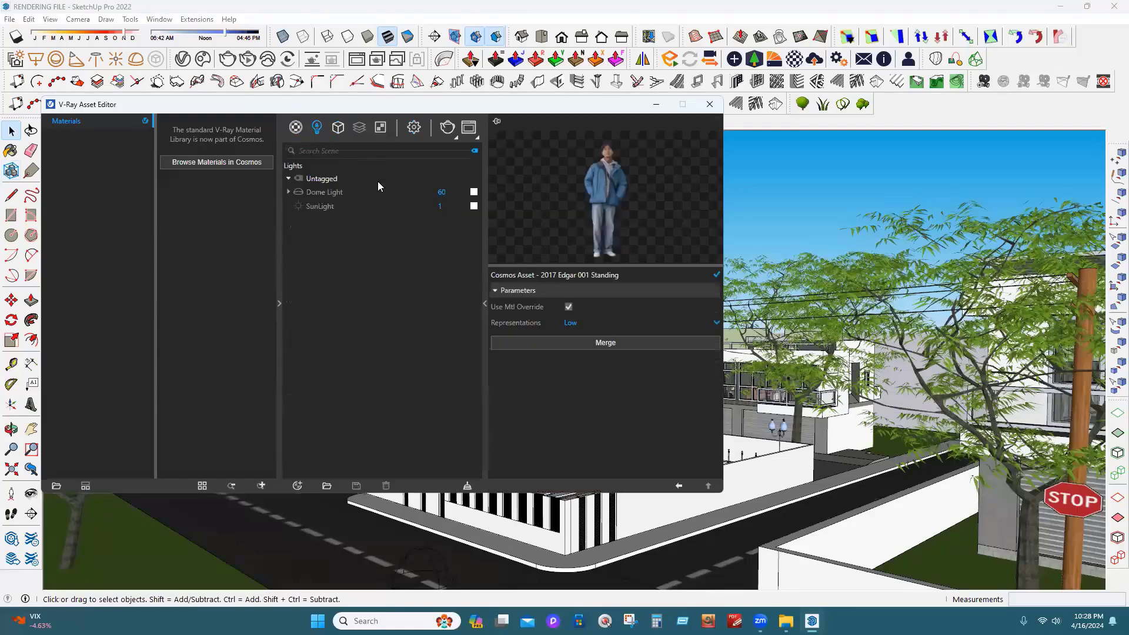
pyautogui.click(348, 193)
pyautogui.rightClick(349, 194)
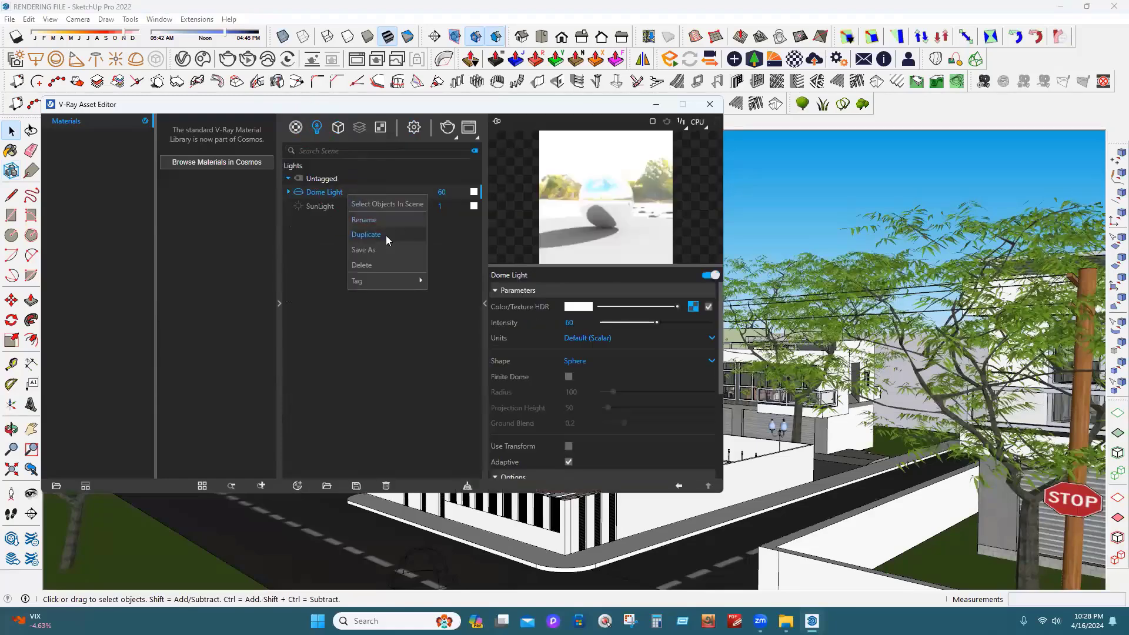
pyautogui.click(380, 266)
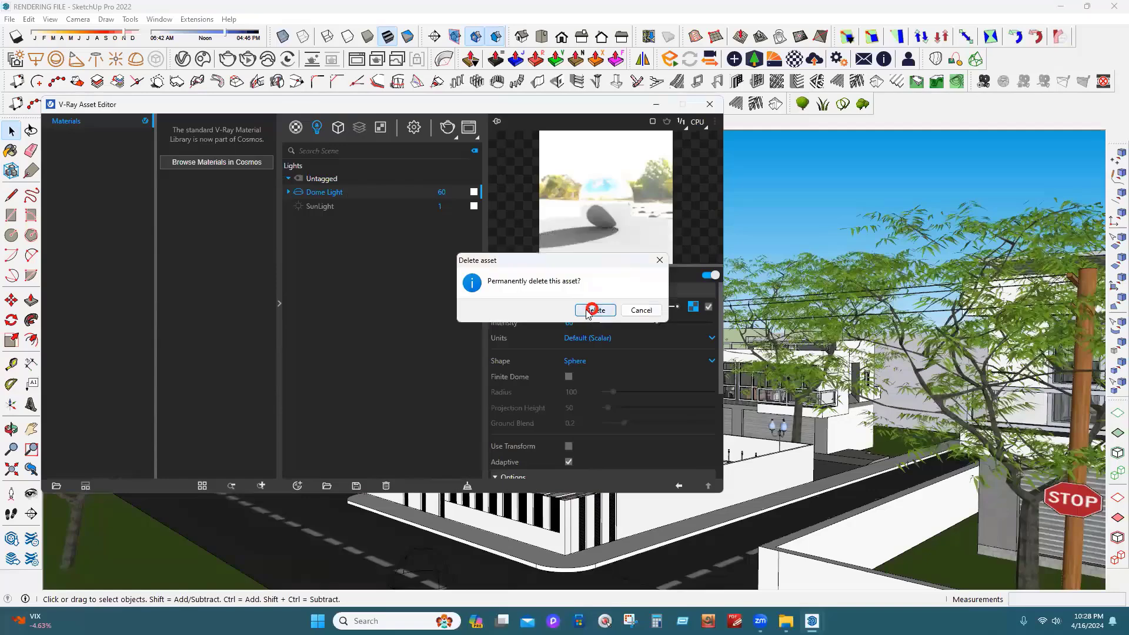
pyautogui.click(587, 309)
# Select SunLight among the scene lights and test-render the building without the dome light, stopping the render after checking it
pyautogui.click(342, 190)
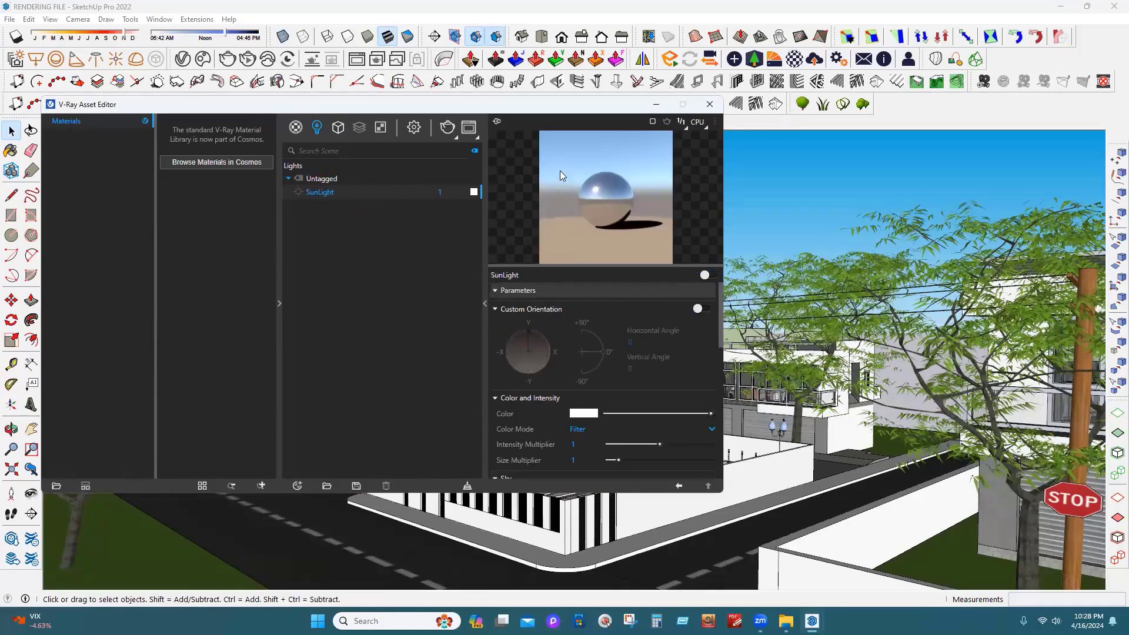
pyautogui.click(225, 61)
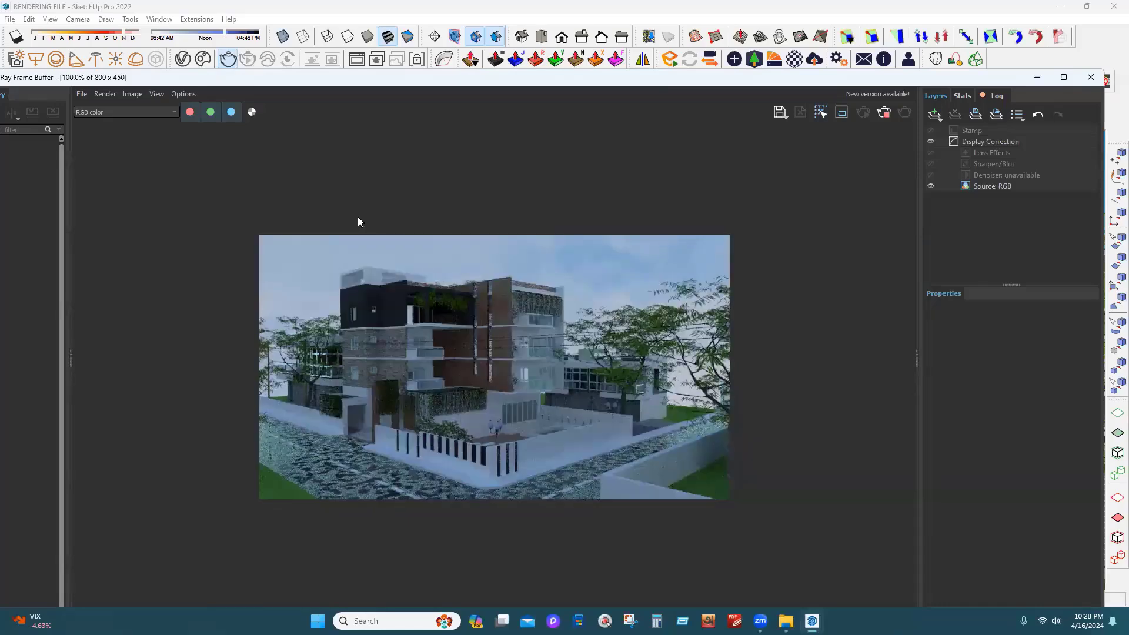
pyautogui.click(885, 114)
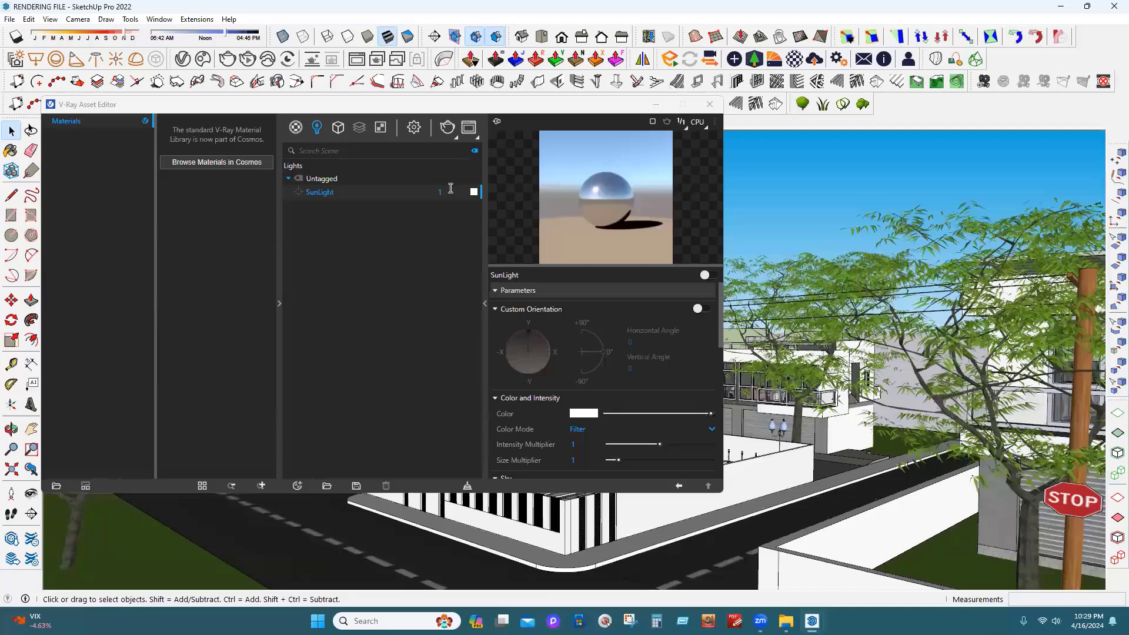
# Set the SunLight's intensity to 0 and its colour to near-black, and close the V-Ray asset editor
pyautogui.doubleClick(450, 195)
pyautogui.doubleClick(432, 194)
pyautogui.write('0')
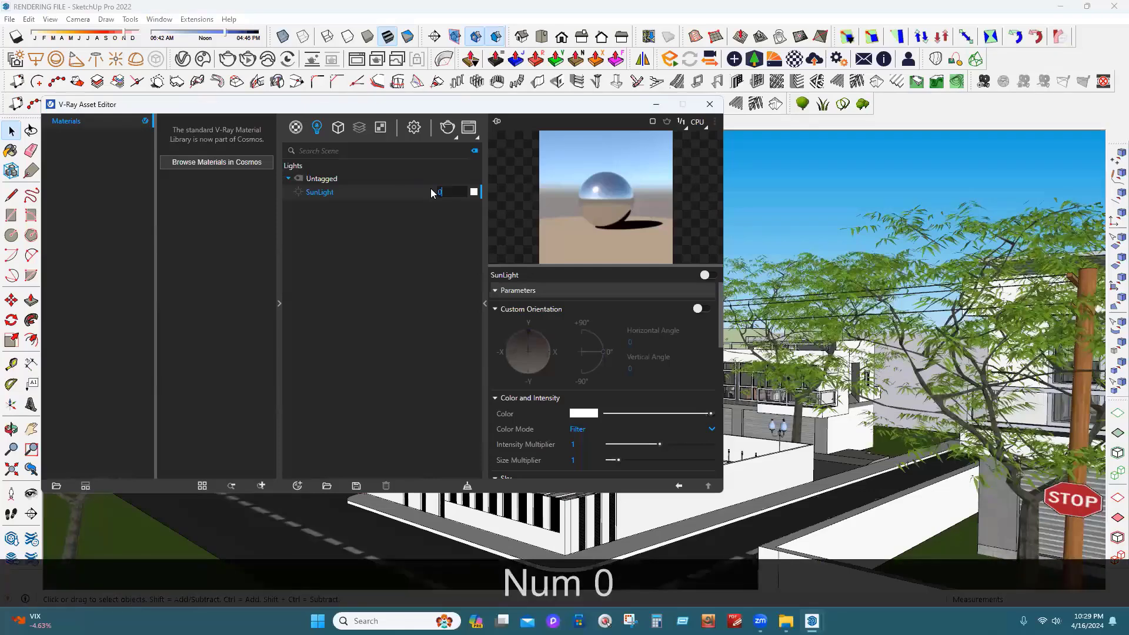
pyautogui.press('Return')
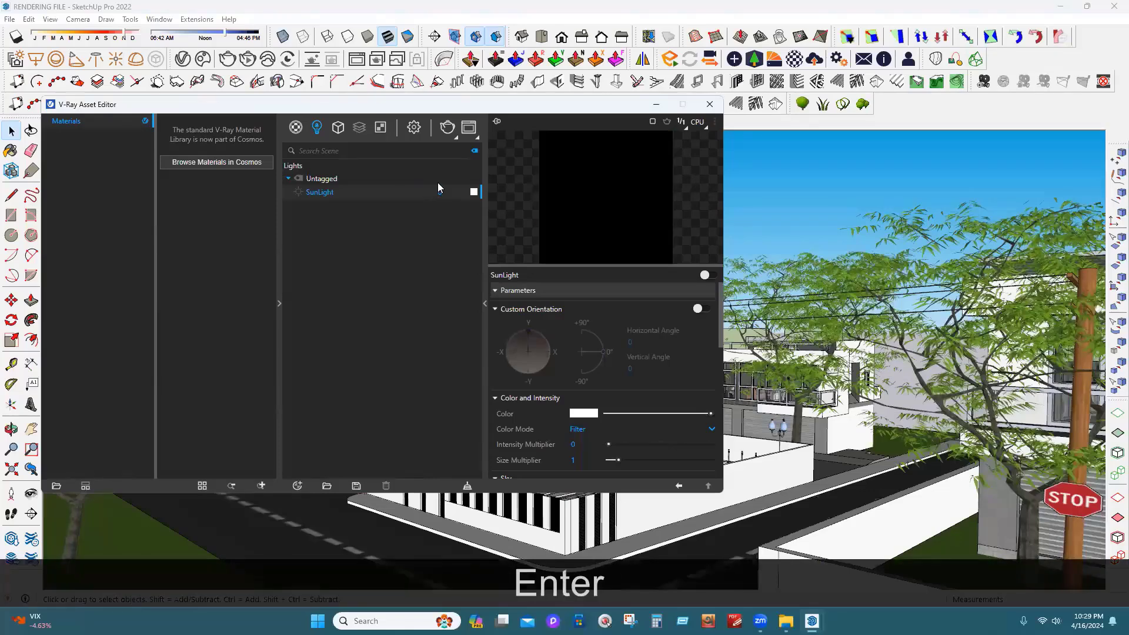
pyautogui.click(474, 192)
pyautogui.click(507, 369)
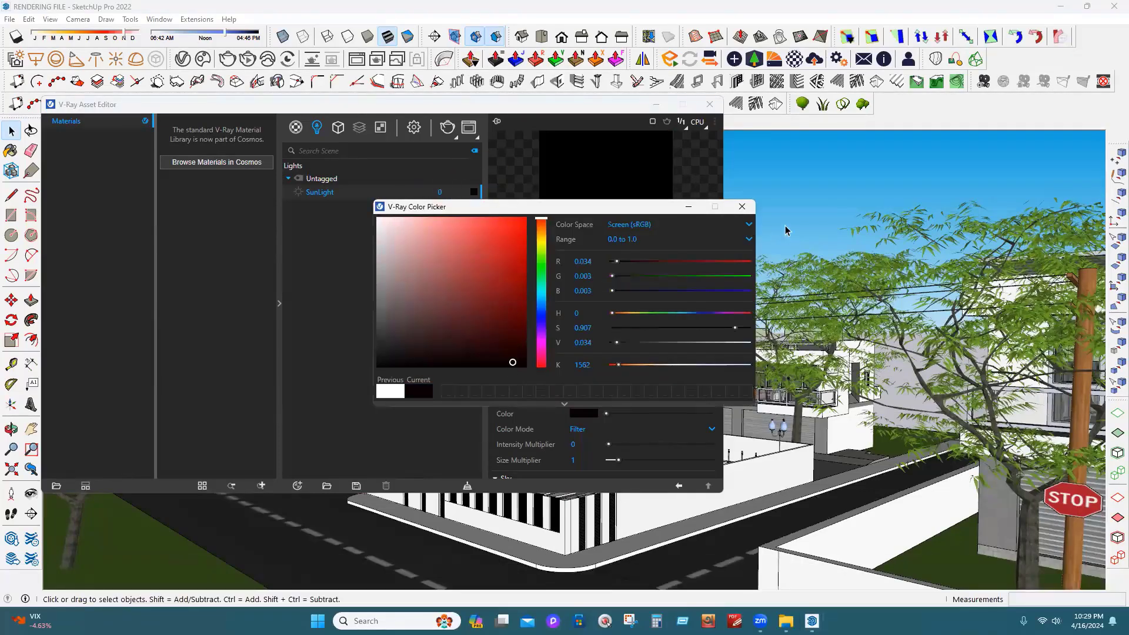
pyautogui.click(625, 157)
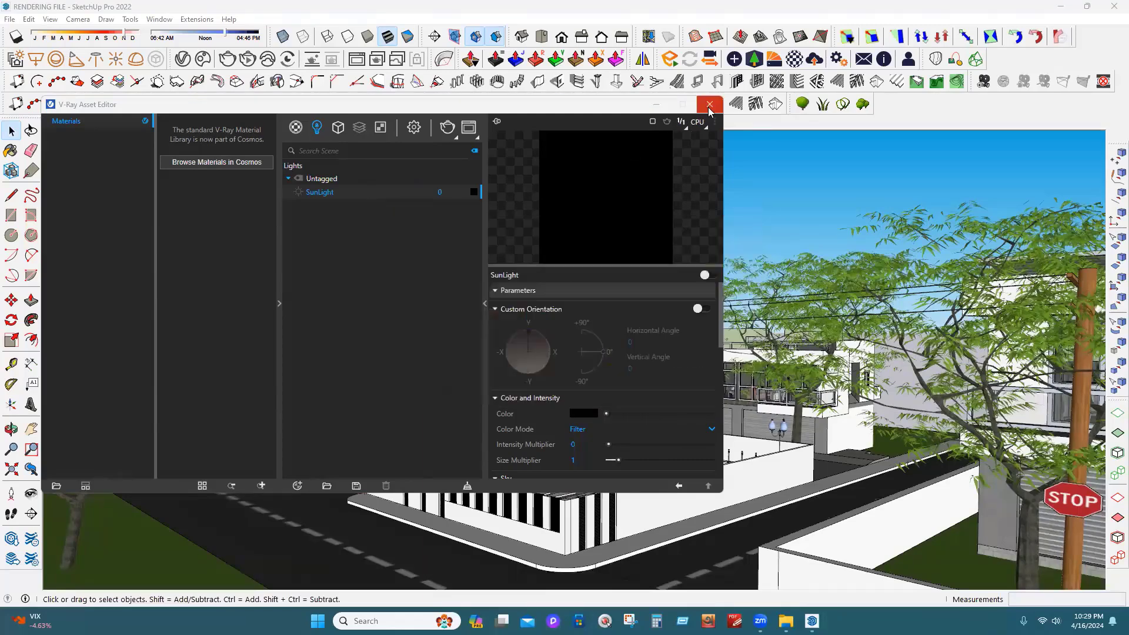
pyautogui.click(710, 104)
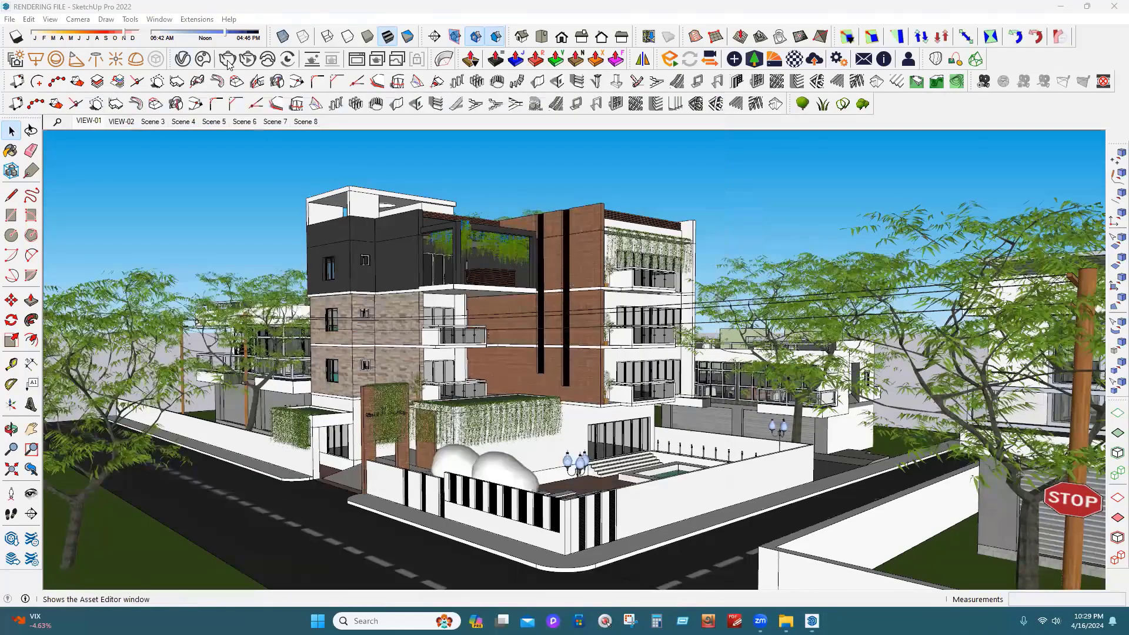
# Test-render the building with the sunlight blacked out, restart it as an interactive render and close the frame buffer
pyautogui.click(227, 61)
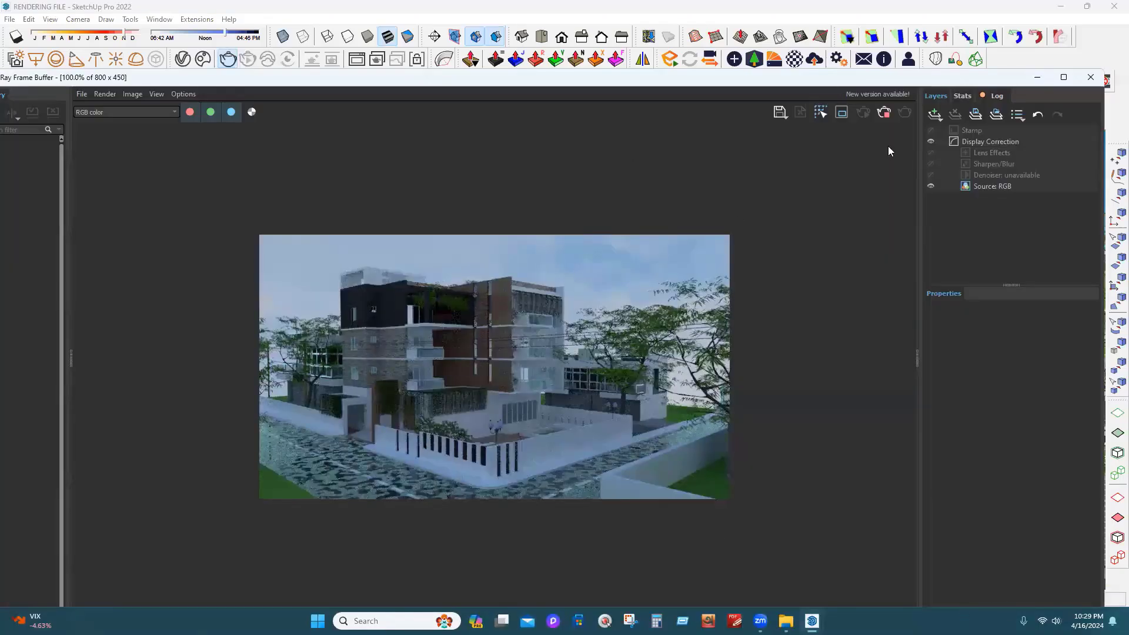
pyautogui.click(883, 113)
pyautogui.click(864, 113)
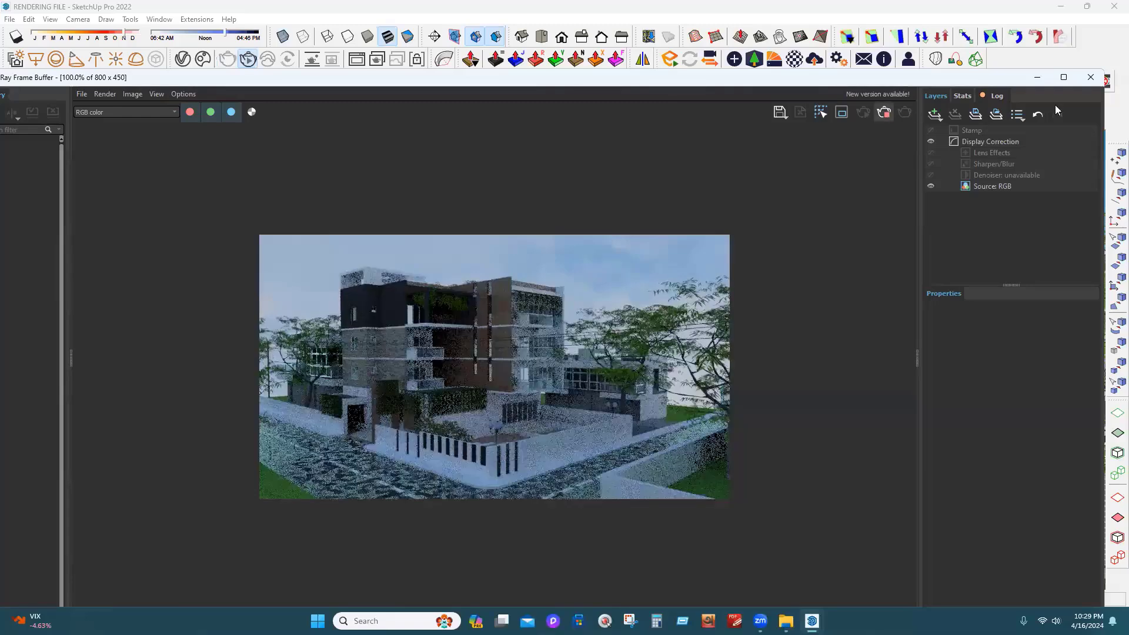
pyautogui.click(1090, 76)
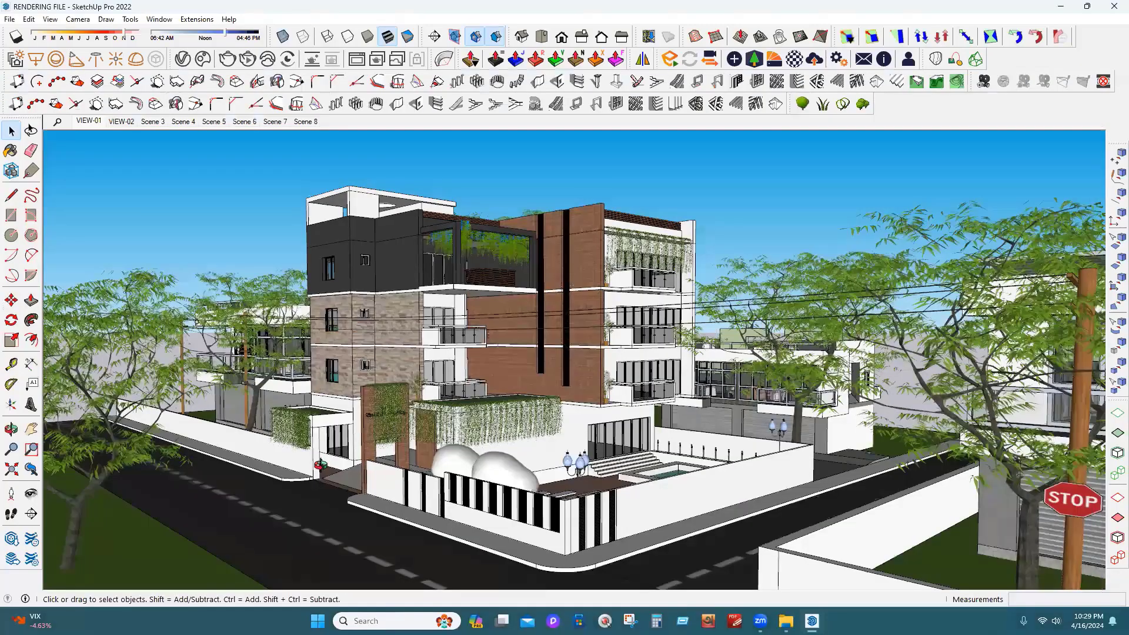
# Turn off the reflection override in the V-Ray environment settings
pyautogui.moveTo(384, 476); pyautogui.dragTo(482, 509, button='middle')
pyautogui.scroll(-3, 482, 510)
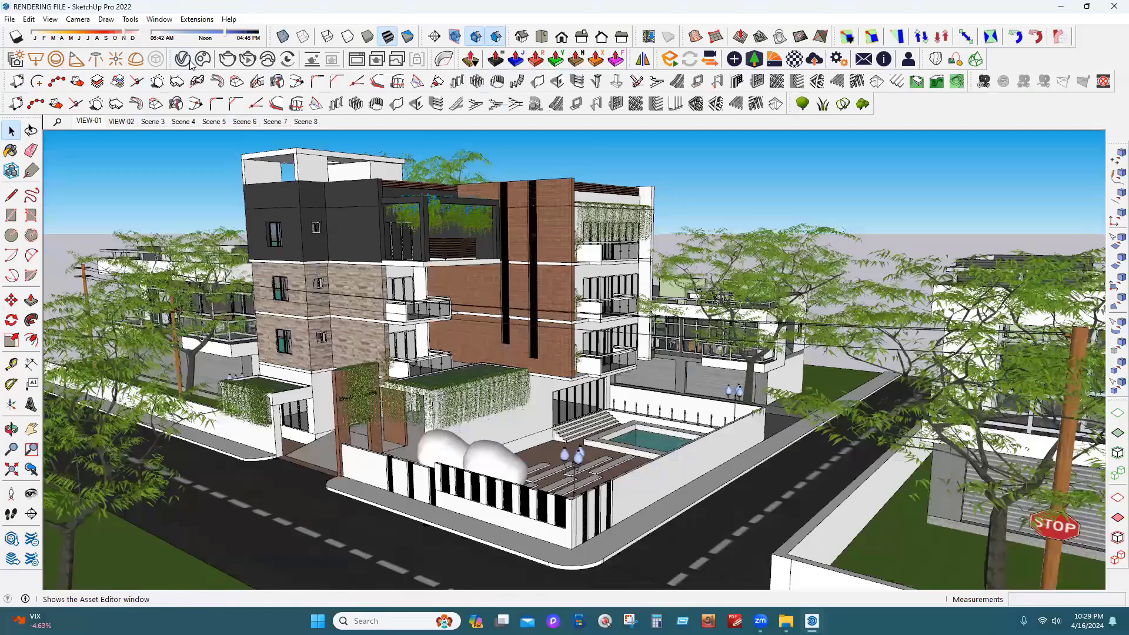
pyautogui.click(190, 61)
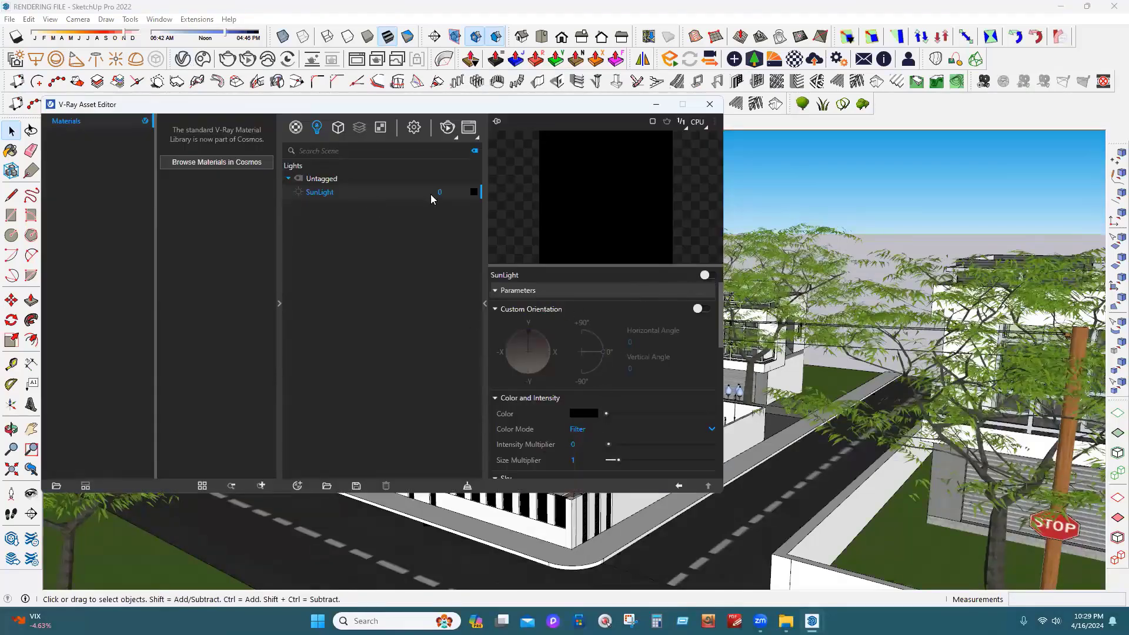
pyautogui.click(317, 128)
pyautogui.click(296, 129)
pyautogui.click(414, 128)
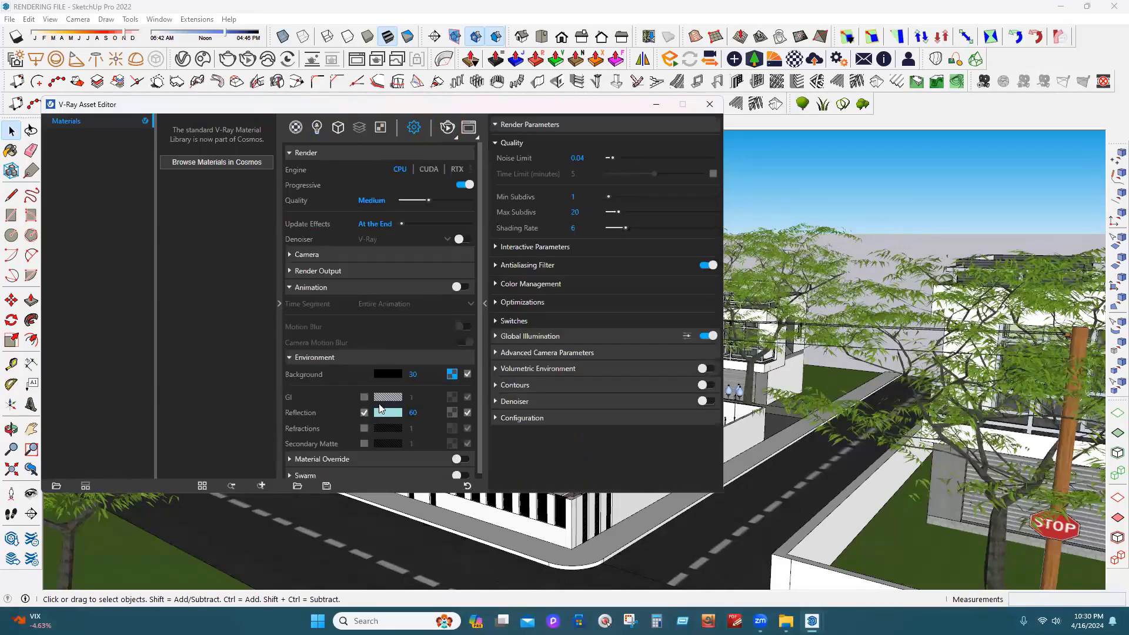
pyautogui.click(365, 412)
pyautogui.click(365, 413)
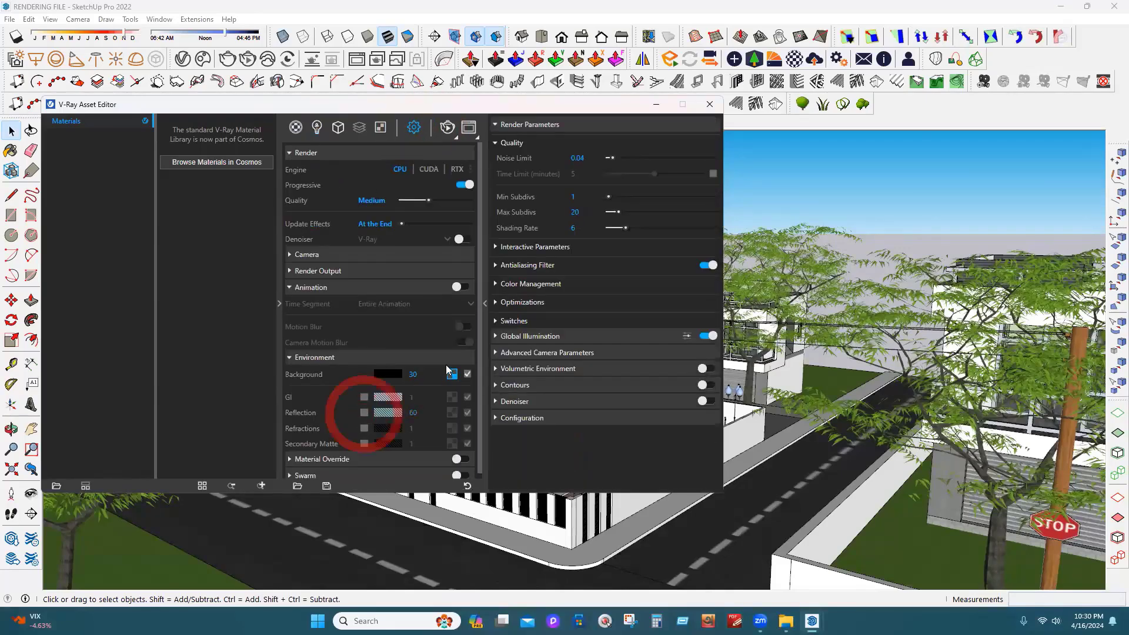
# Set the environment background intensity to 0 and disable its sky texture, closing the V-Ray settings
pyautogui.write('0')
pyautogui.press('Return')
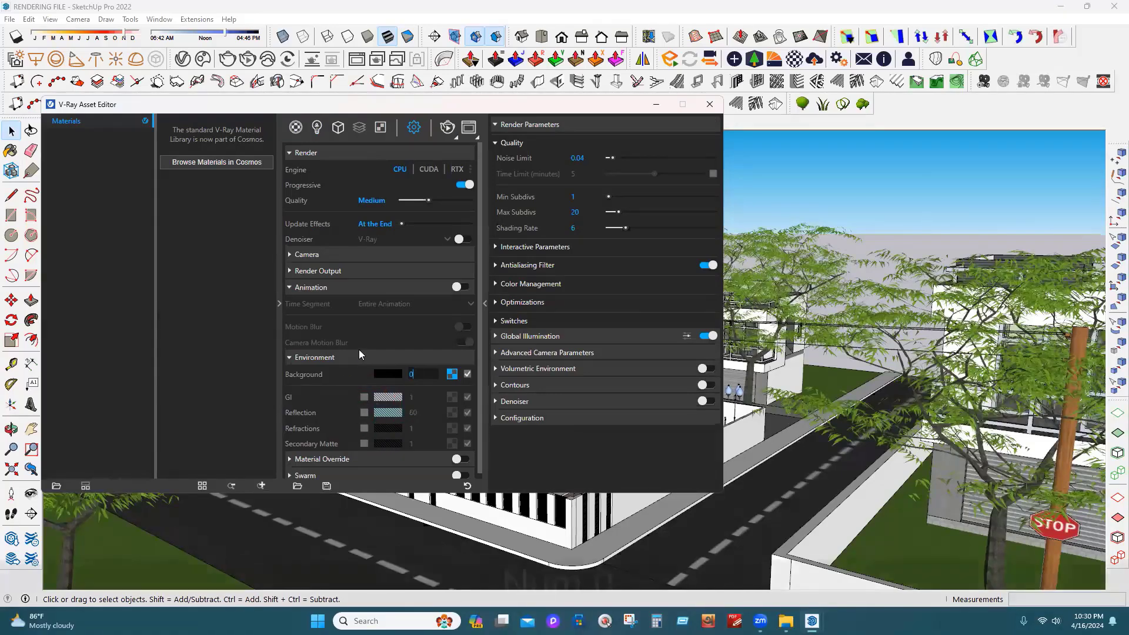
pyautogui.click(468, 374)
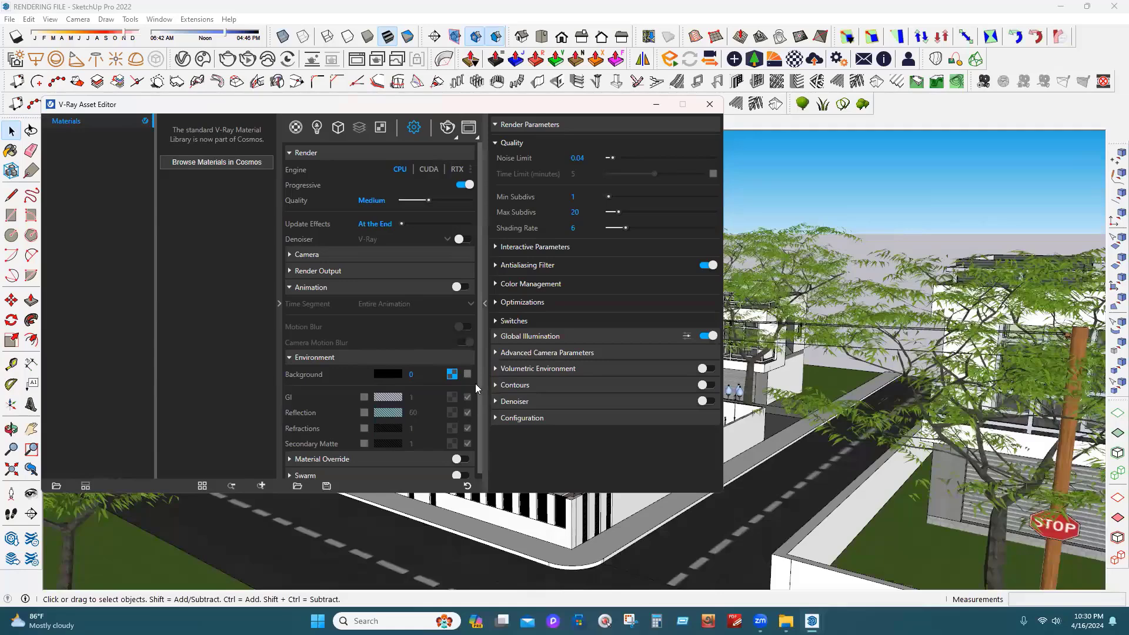
pyautogui.click(708, 104)
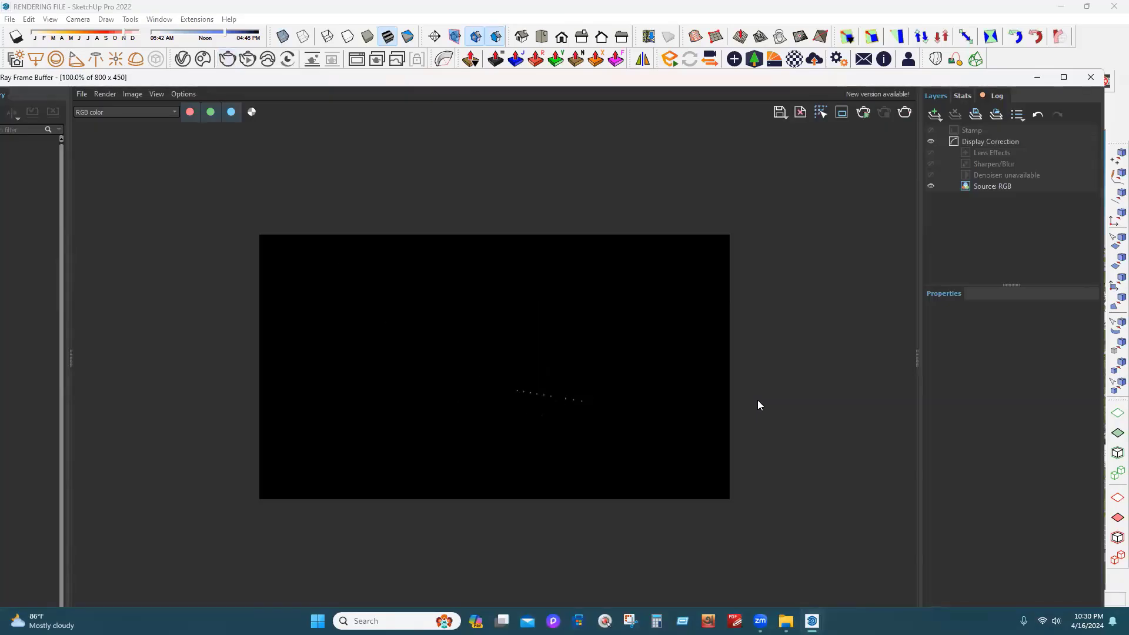
# Close the frame buffer and place a V-Ray spot light high on the white wall beside the balcony's glass doors
pyautogui.click(1090, 77)
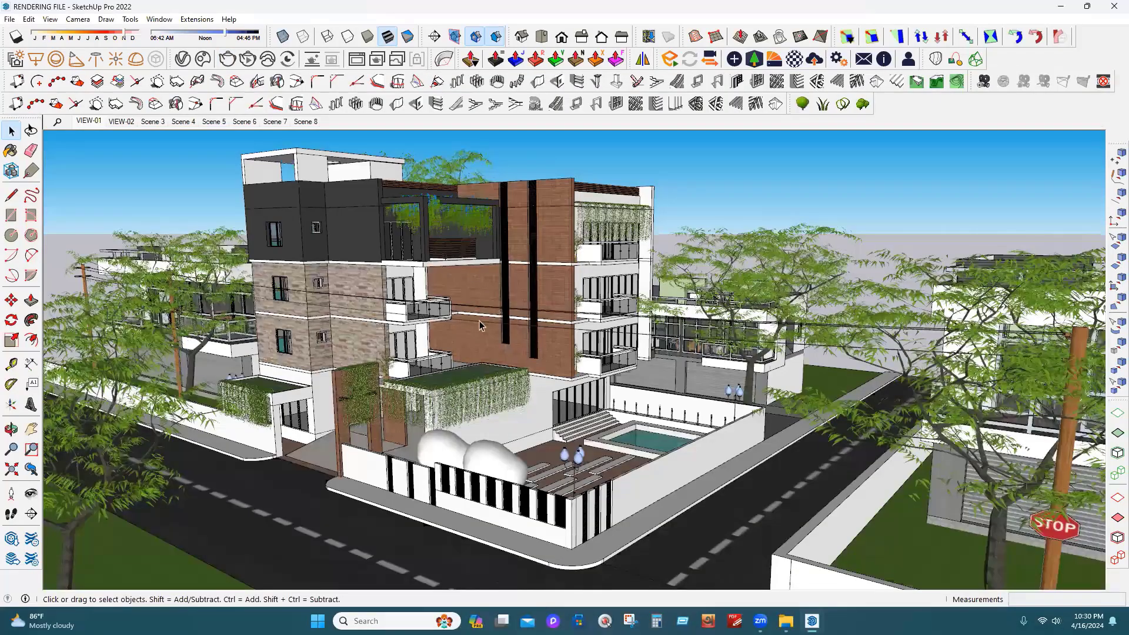
pyautogui.scroll(-2, 534, 398)
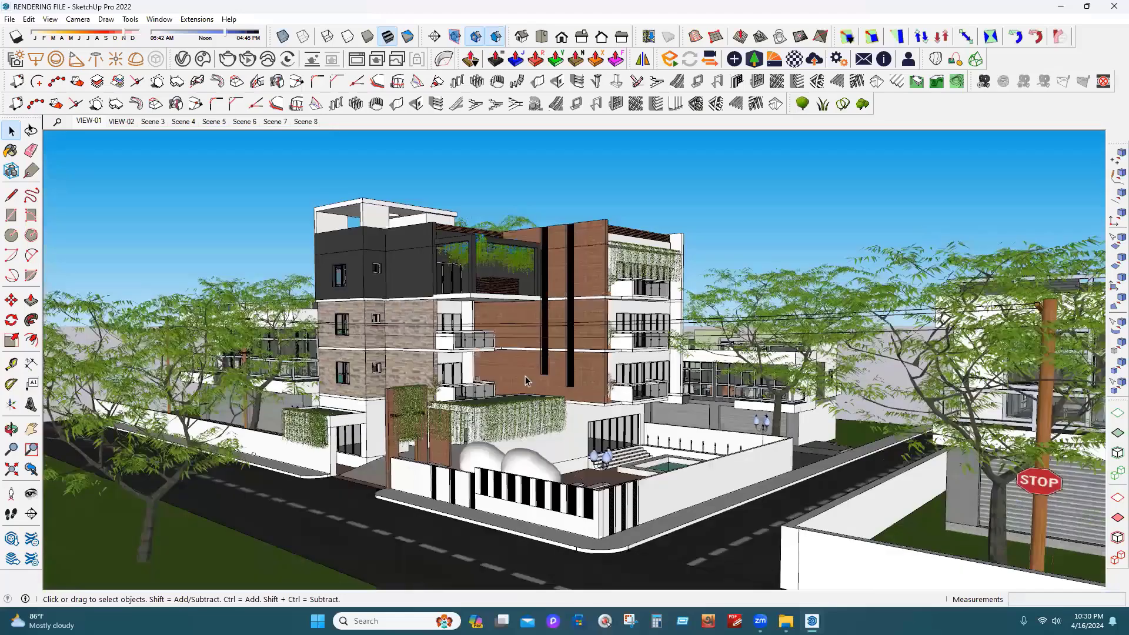
pyautogui.scroll(2, 528, 383)
pyautogui.scroll(-1, 451, 321)
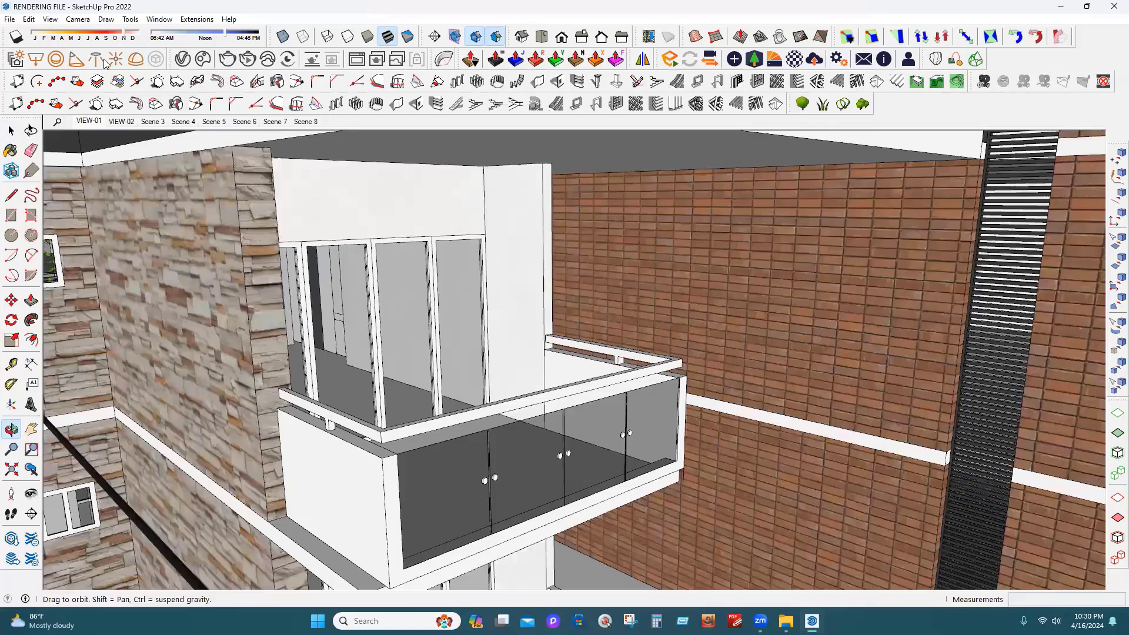
pyautogui.press('space')
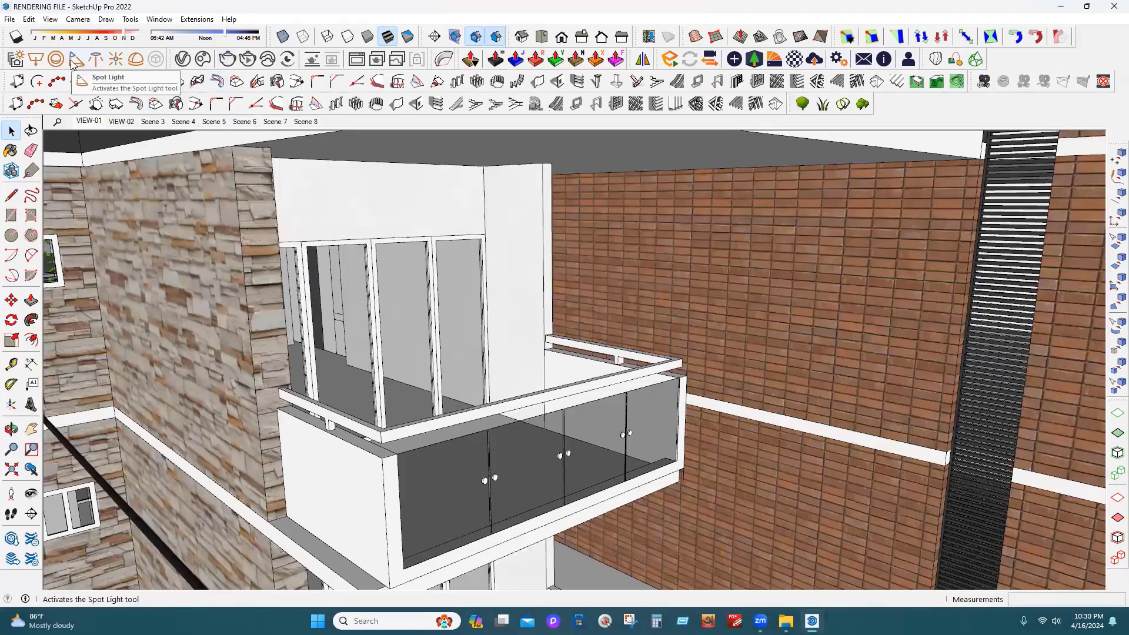
pyautogui.click(75, 60)
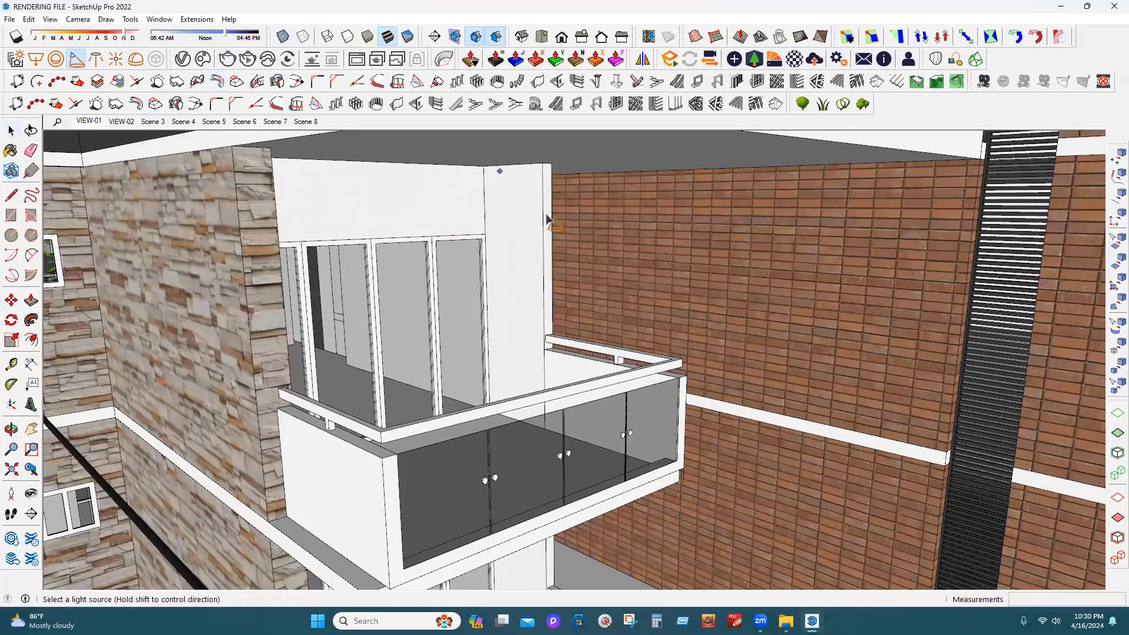
pyautogui.moveTo(491, 218)
pyautogui.mouseDown(button='middle')
pyautogui.moveTo(505, 235)
pyautogui.moveTo(509, 175)
pyautogui.moveTo(504, 203)
pyautogui.mouseUp(button='middle')
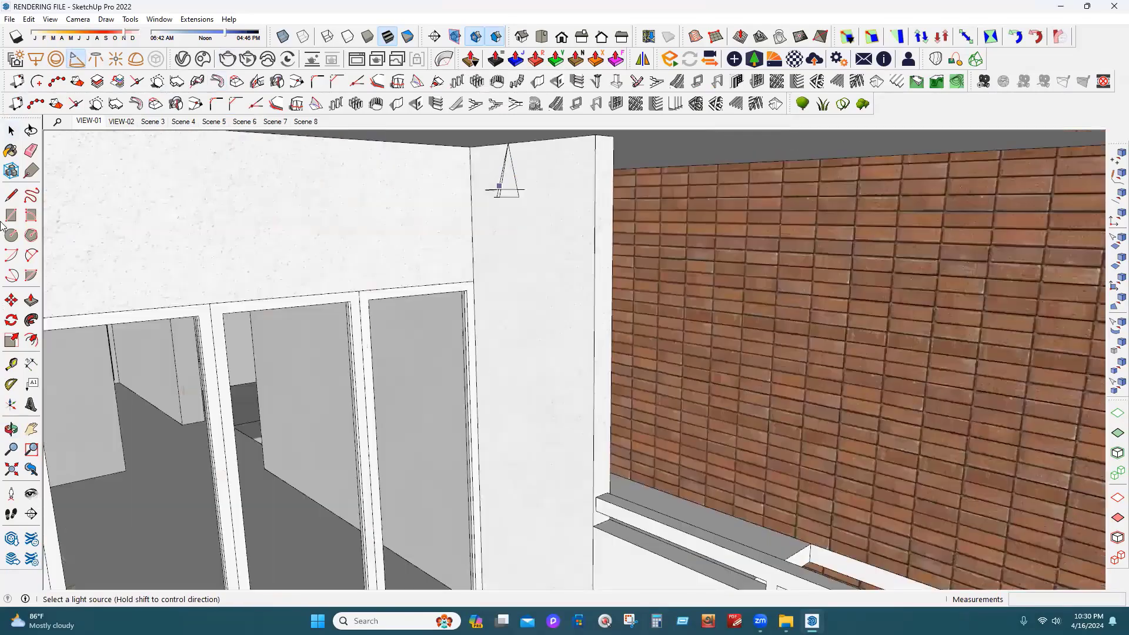
pyautogui.scroll(3, 504, 191)
pyautogui.press('space')
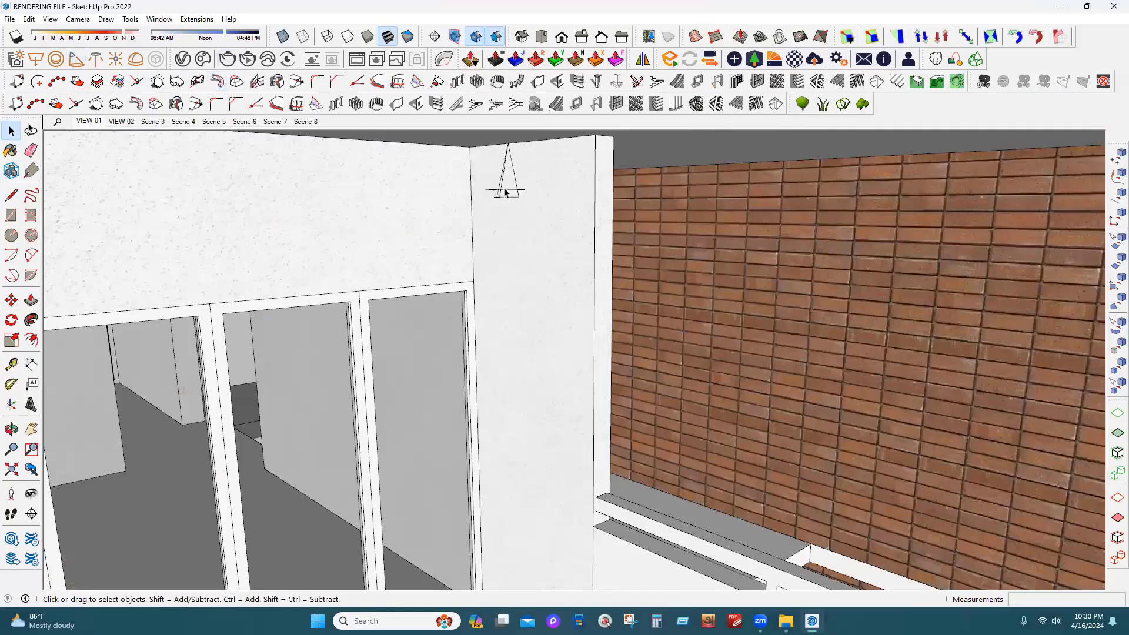
# Shift the balcony spot light slightly away from the white wall and start an interactive render
pyautogui.click(503, 191)
pyautogui.click(11, 301)
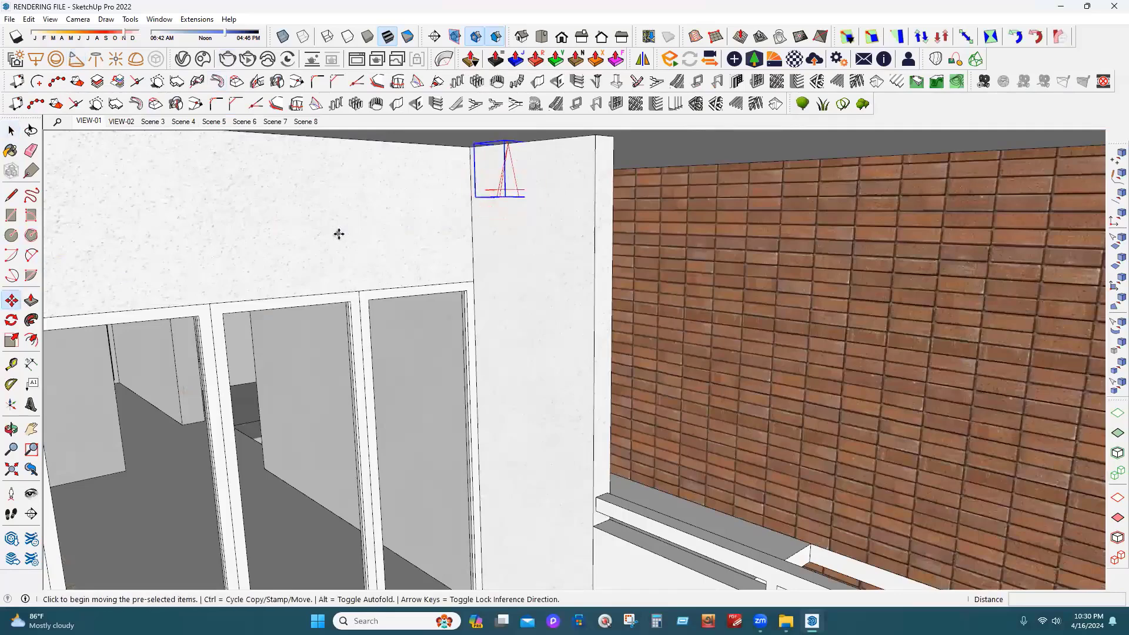
pyautogui.click(339, 234)
pyautogui.click(325, 235)
pyautogui.click(10, 128)
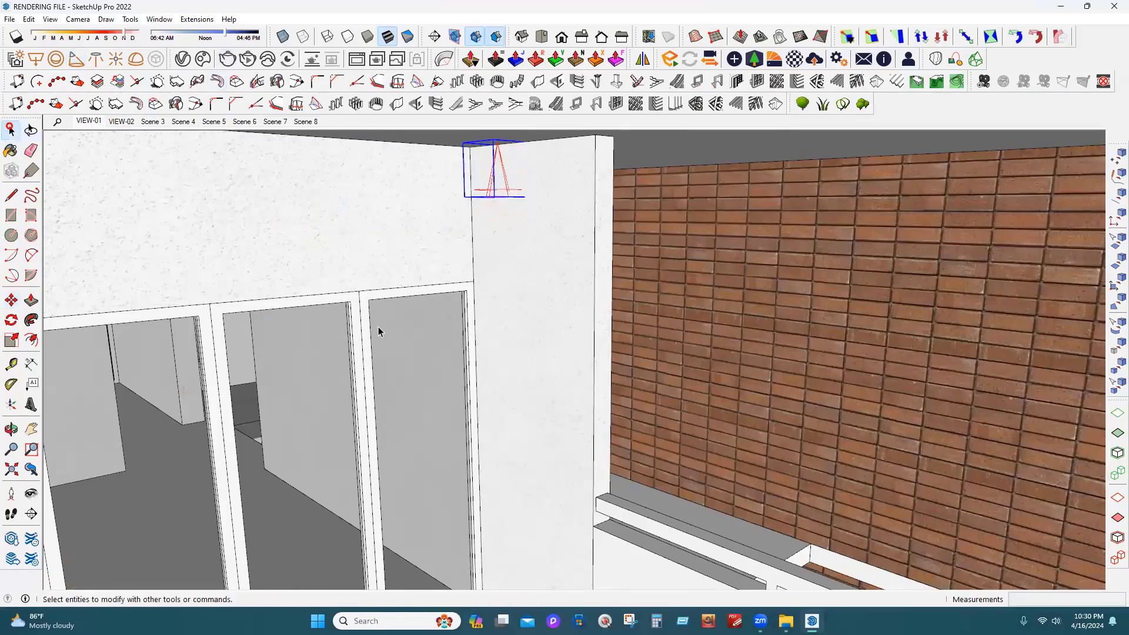
pyautogui.moveTo(378, 331); pyautogui.dragTo(369, 370, button='middle')
pyautogui.scroll(-3, 435, 440)
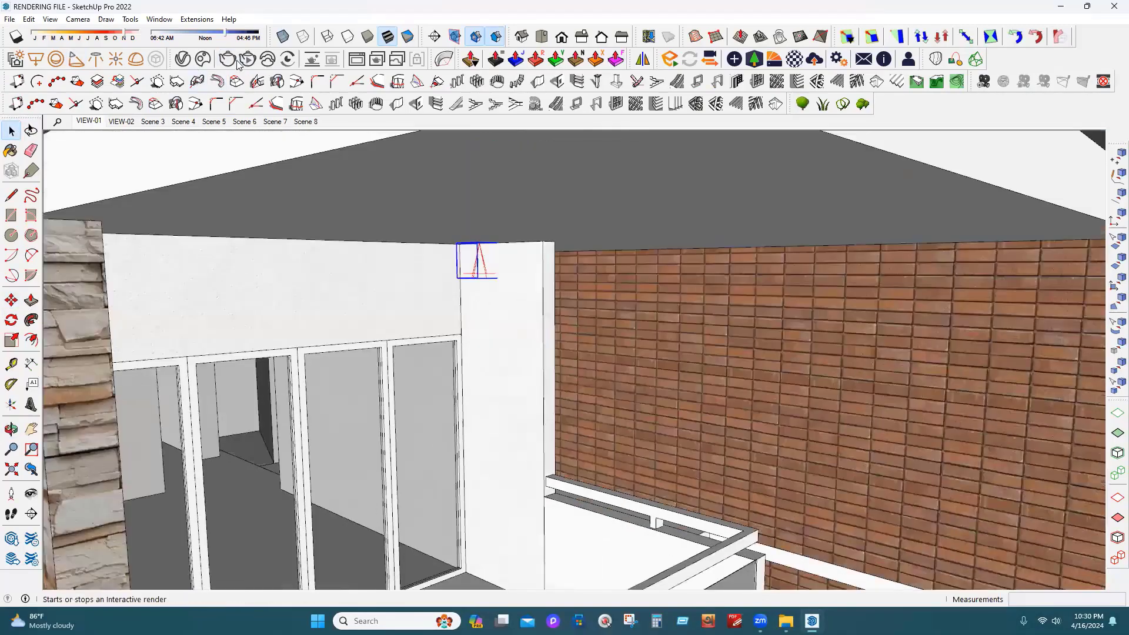
pyautogui.click(238, 62)
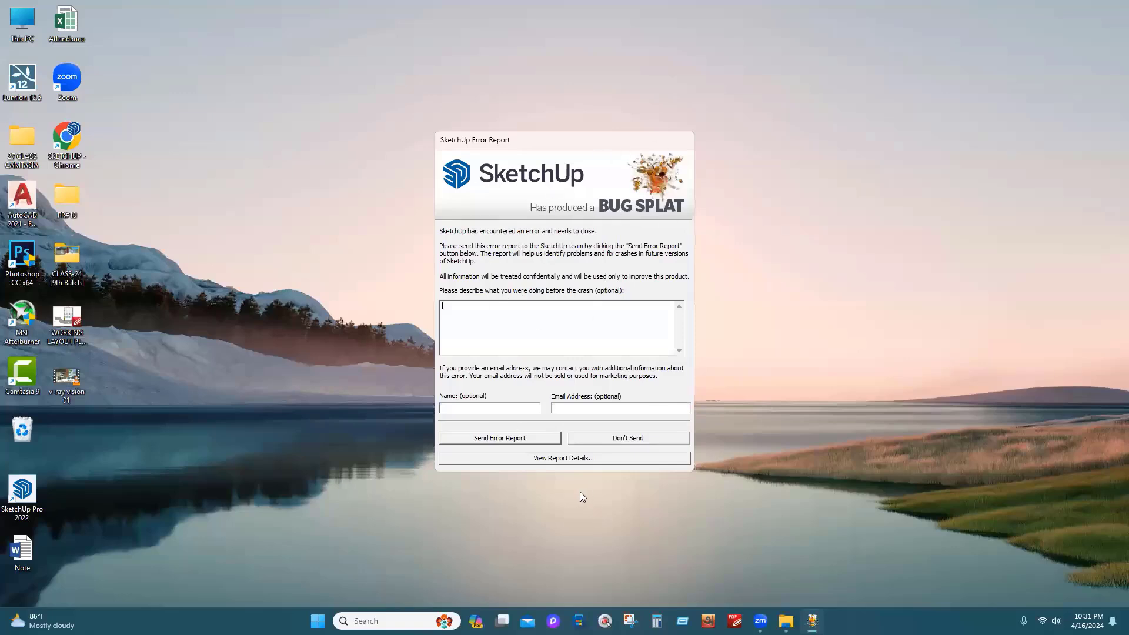
# Open the WORKING FILE folder inside CLASS-24 [9th Batch] and dismiss the SketchUp error report without sending it
pyautogui.click(235, 392)
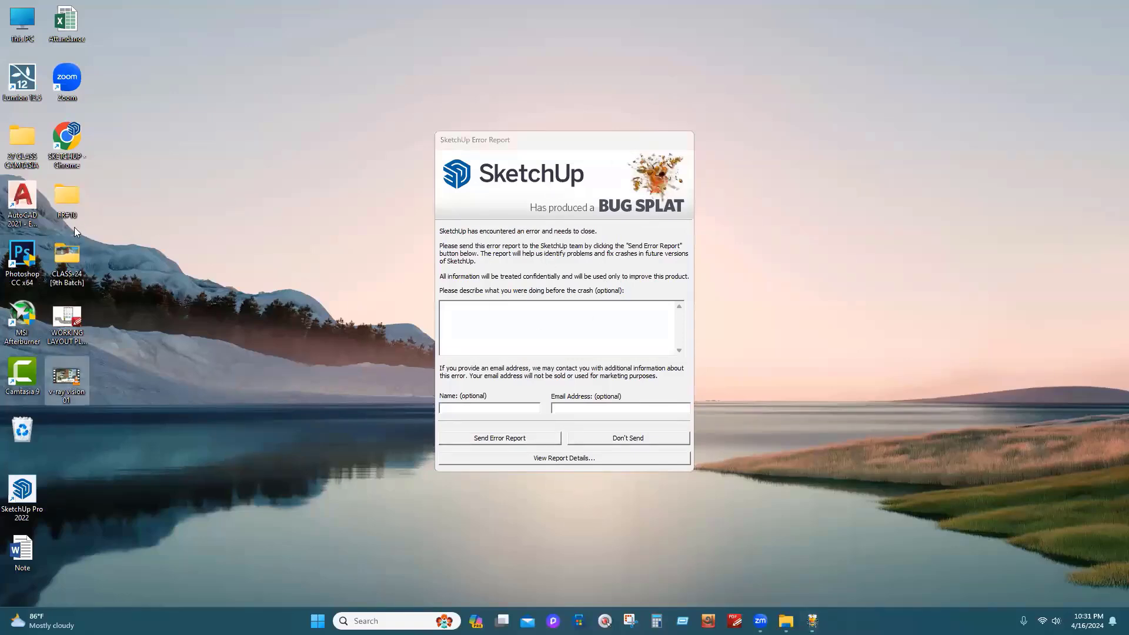
pyautogui.doubleClick(72, 260)
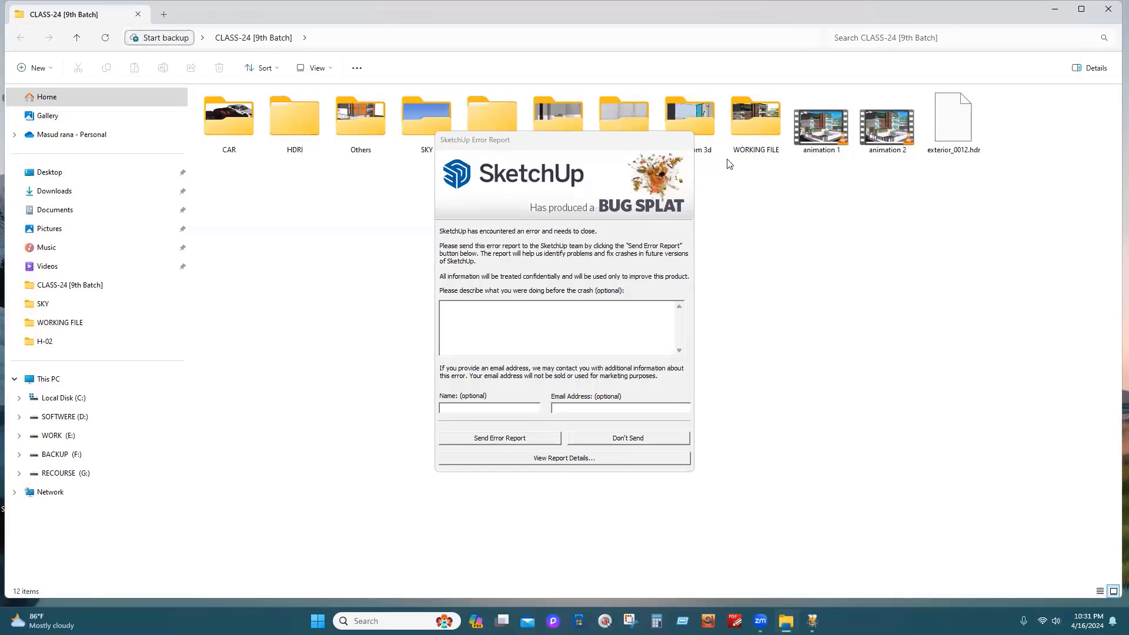
pyautogui.doubleClick(755, 122)
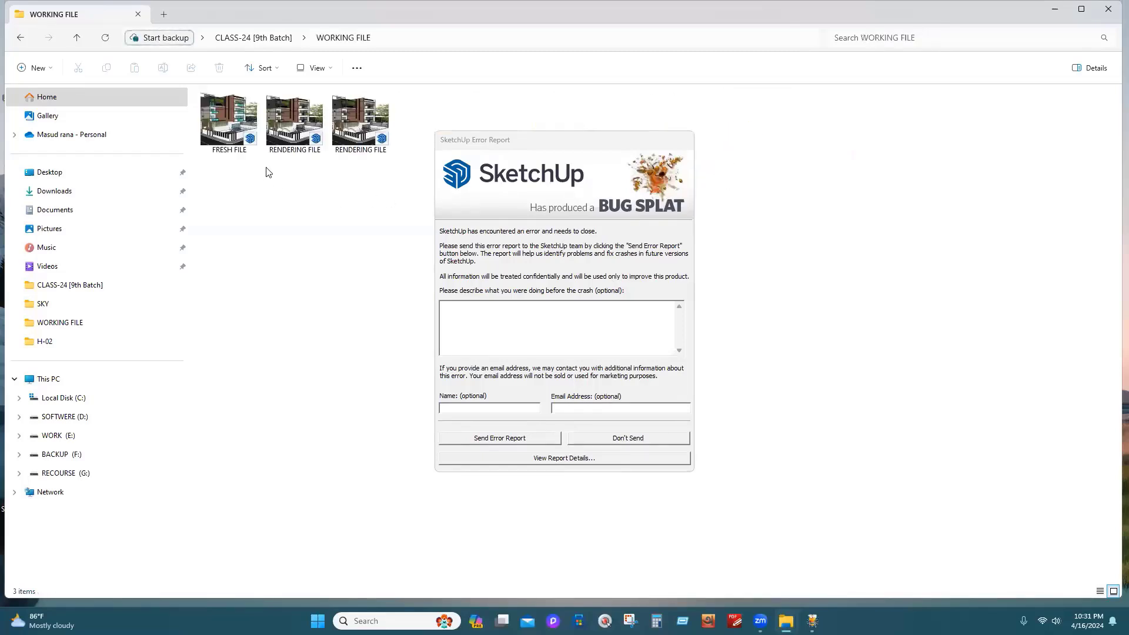
pyautogui.click(621, 436)
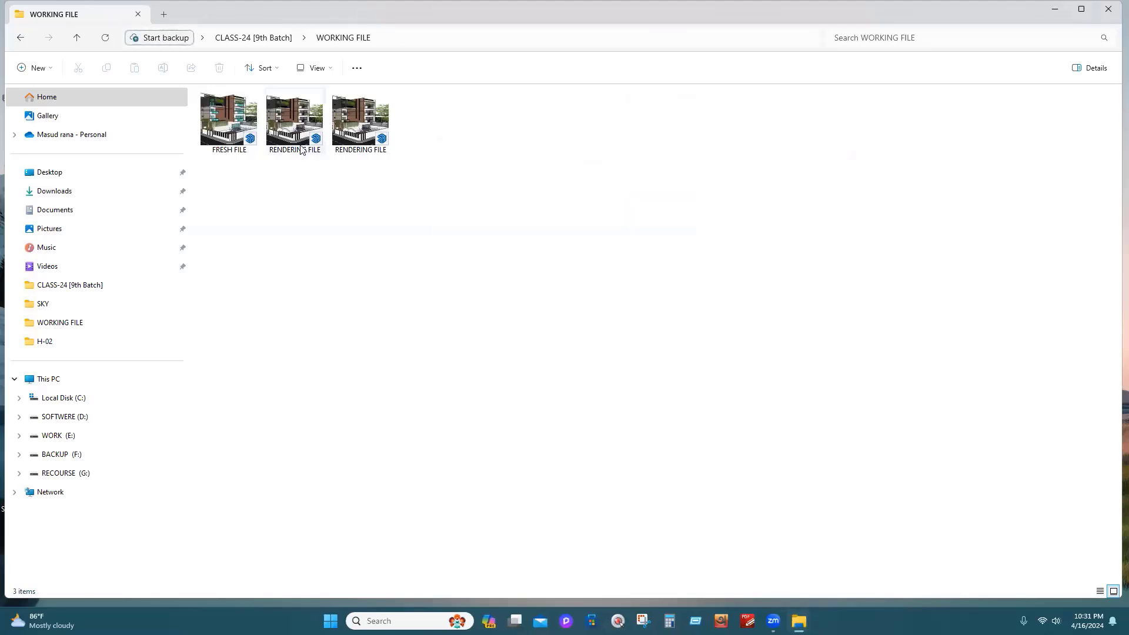
# Show the folder contents as a detailed list and reopen the RENDERING FILE model of type SketchUp Pro 2022
pyautogui.rightClick(386, 197)
pyautogui.moveTo(398, 207)
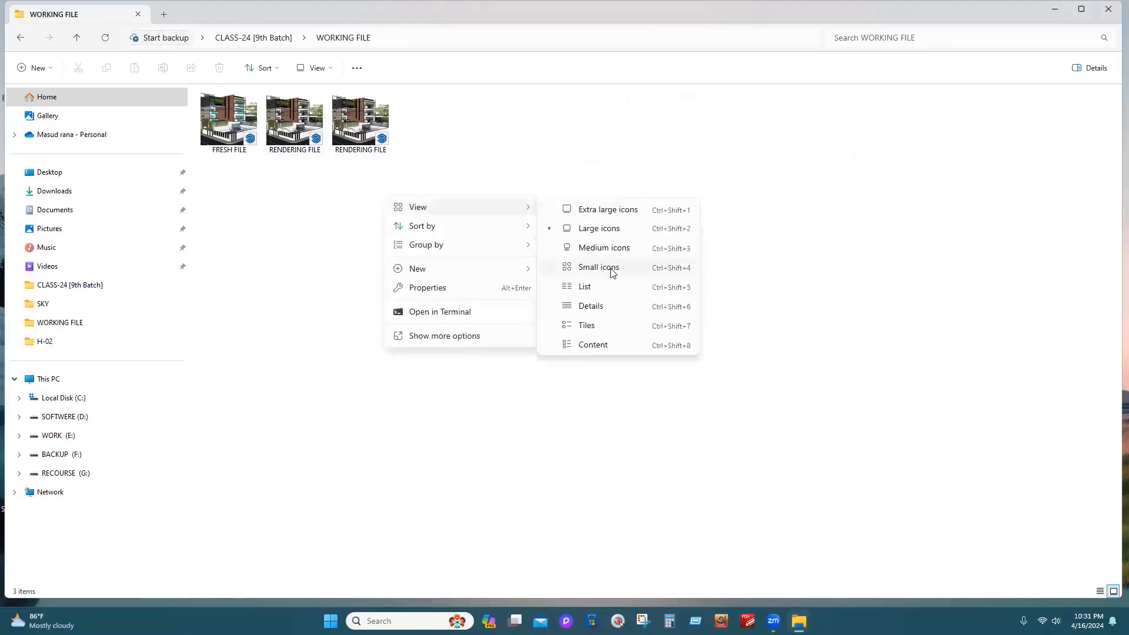
pyautogui.click(600, 309)
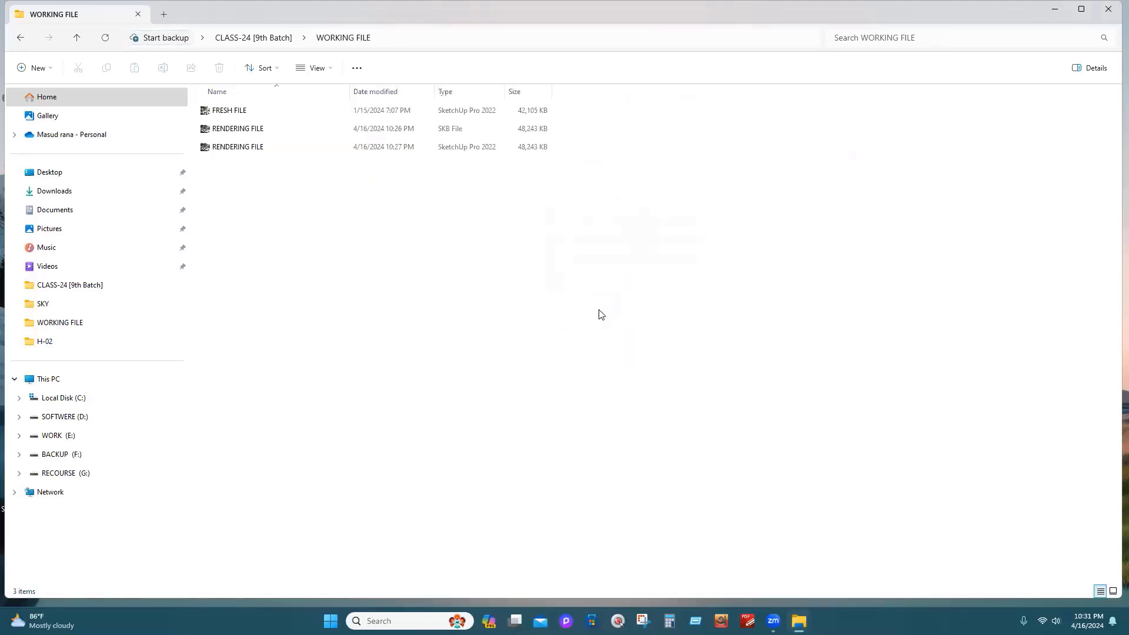
pyautogui.click(254, 149)
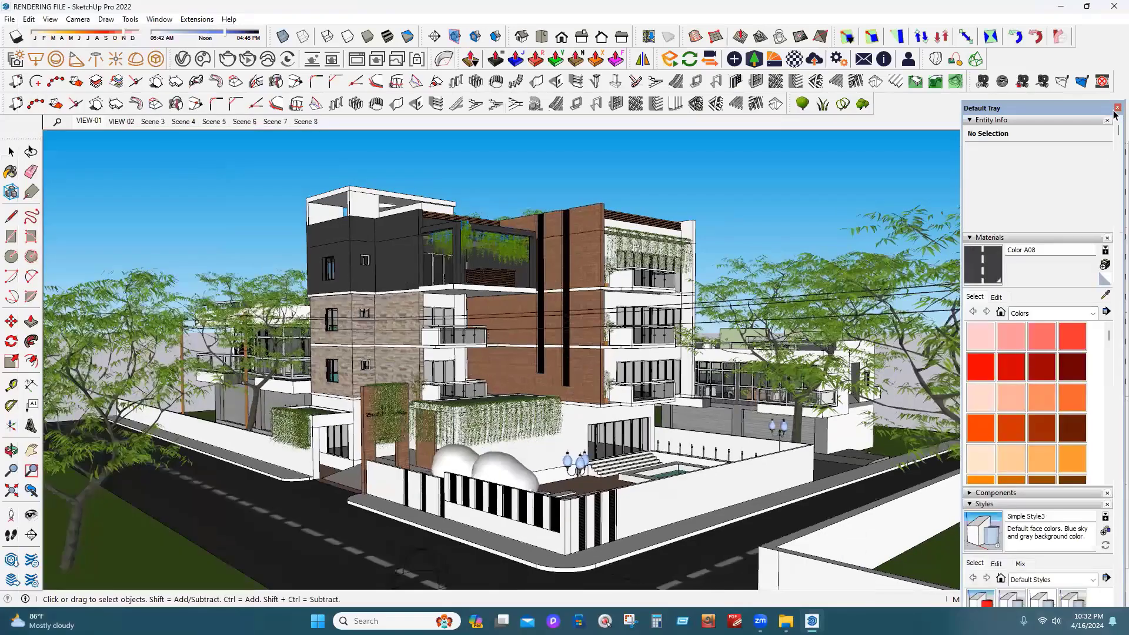
# Close the default tray and try to delete the dome light on the road, ignoring the extension updates
pyautogui.click(1115, 110)
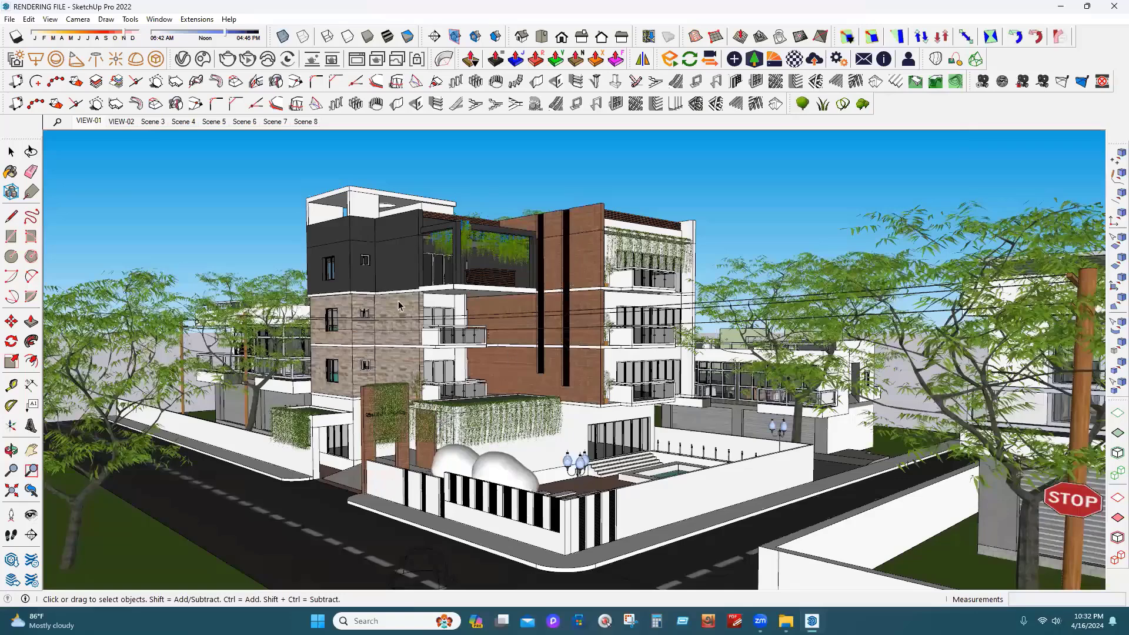
pyautogui.scroll(1, 418, 544)
pyautogui.click(432, 551)
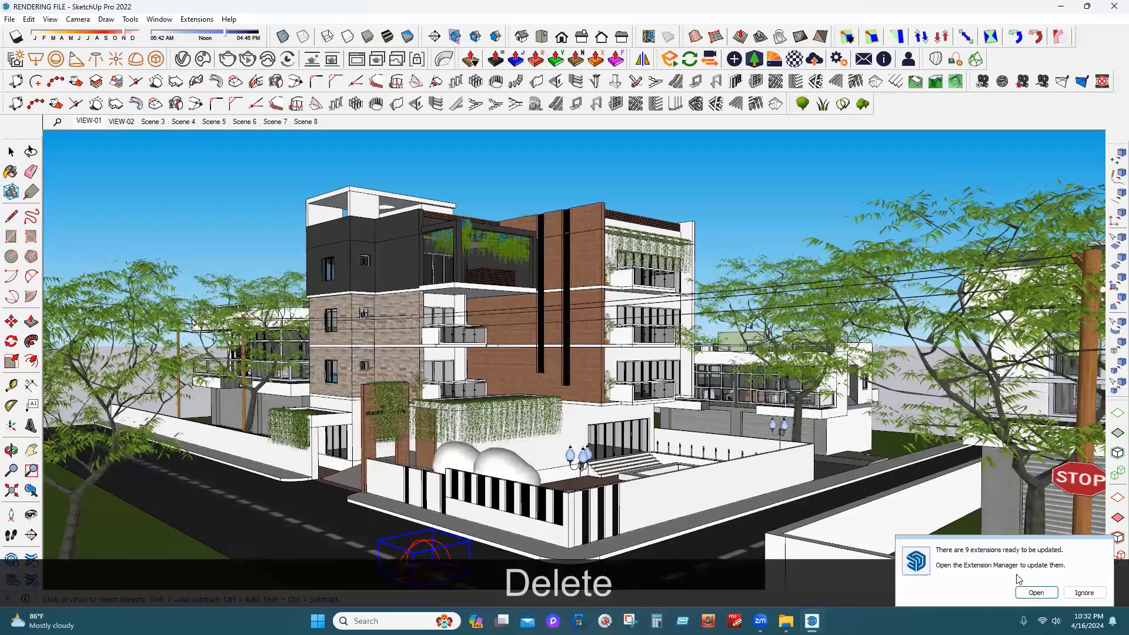
pyautogui.click(1085, 592)
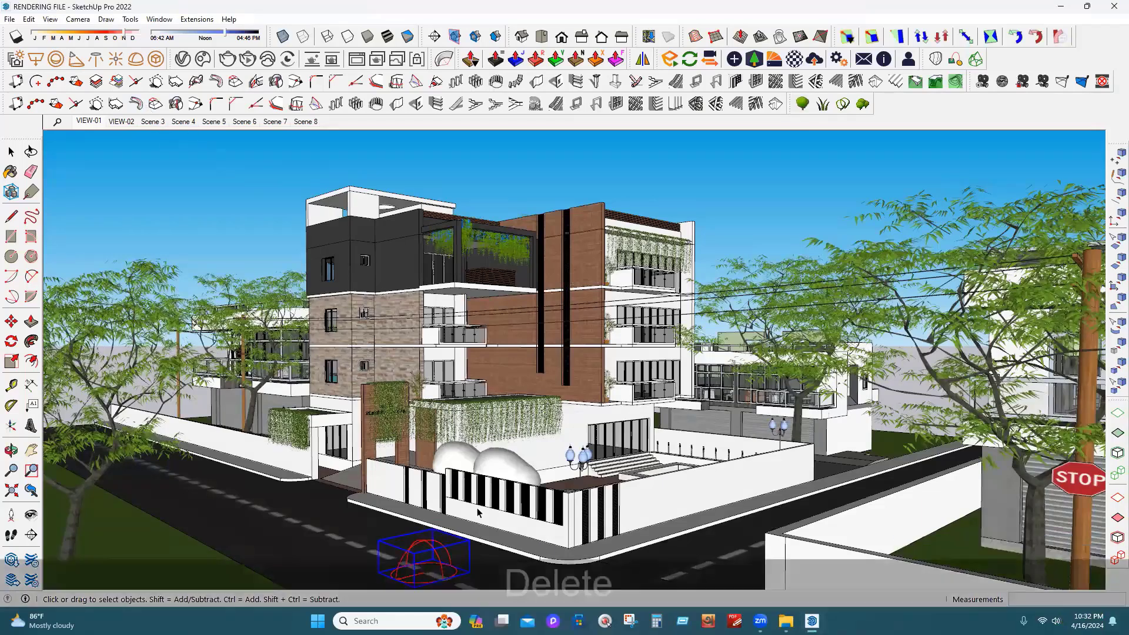
pyautogui.press('Delete')
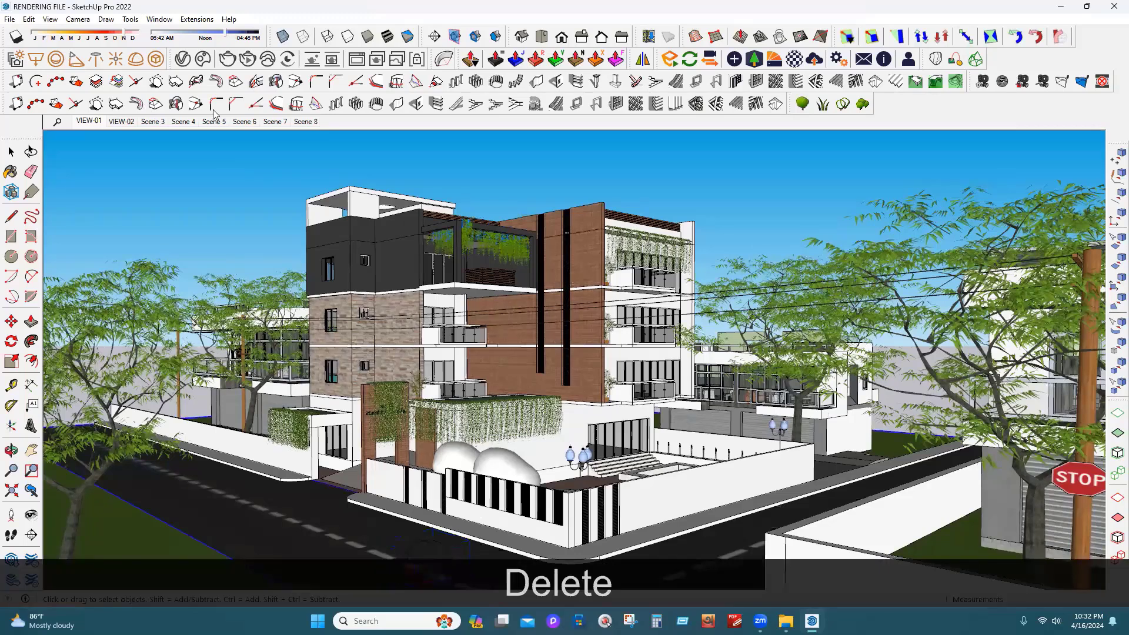
# Permanently delete the Dome Light asset from the V-Ray scene lights
pyautogui.click(183, 60)
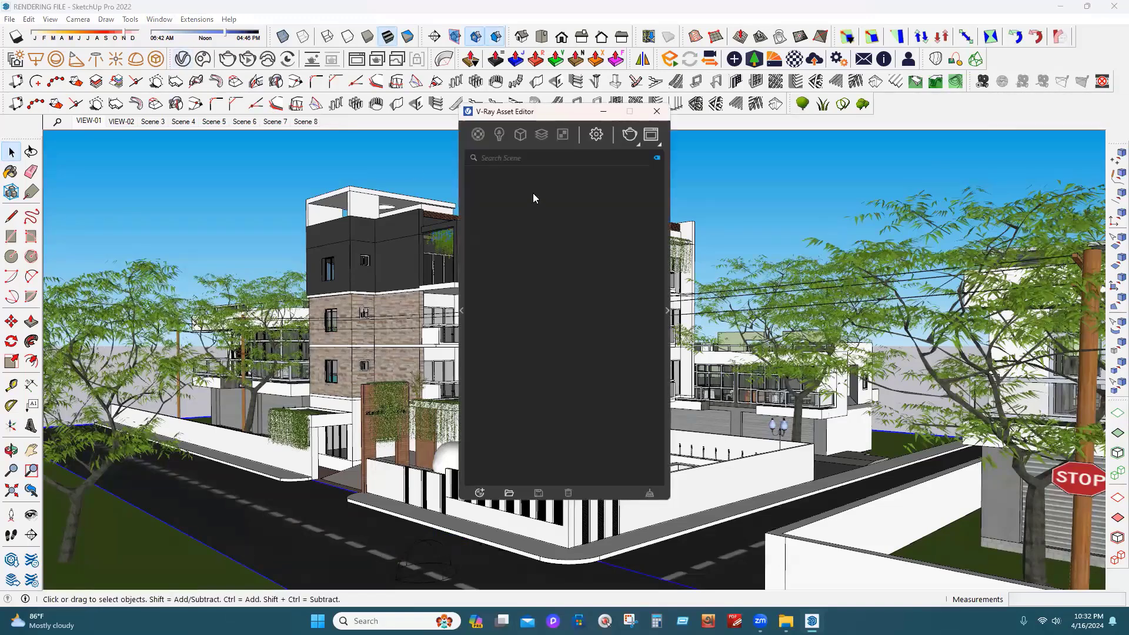
pyautogui.click(596, 135)
pyautogui.click(499, 134)
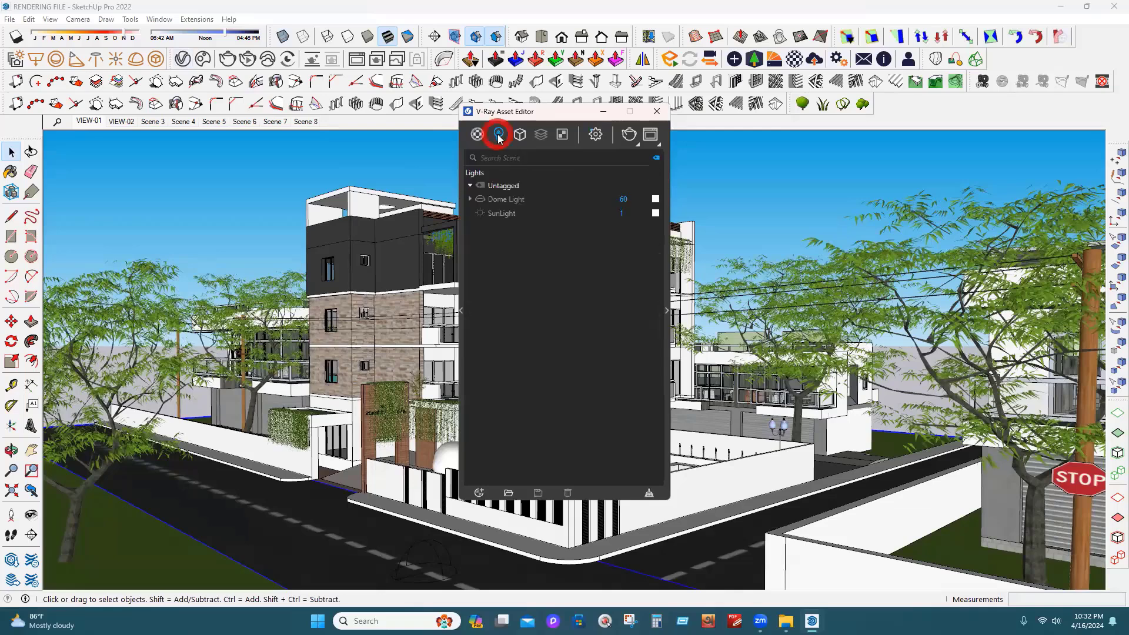
pyautogui.rightClick(502, 201)
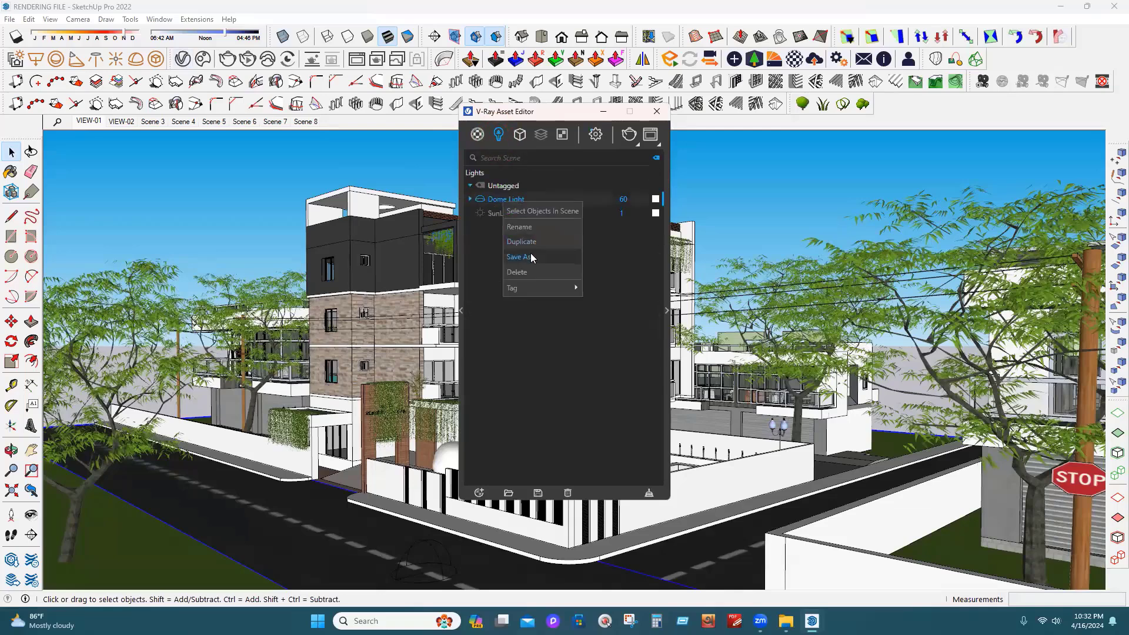
pyautogui.click(533, 273)
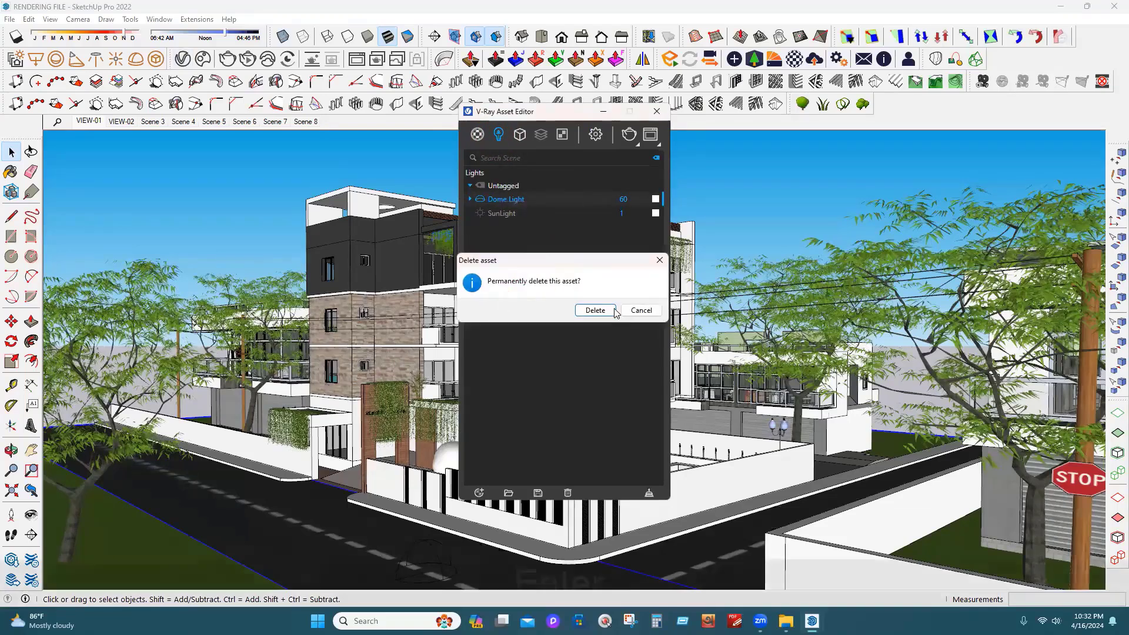
pyautogui.press('Return')
# Set the SunLight's intensity to 0 and its colour to near-black
pyautogui.write('0')
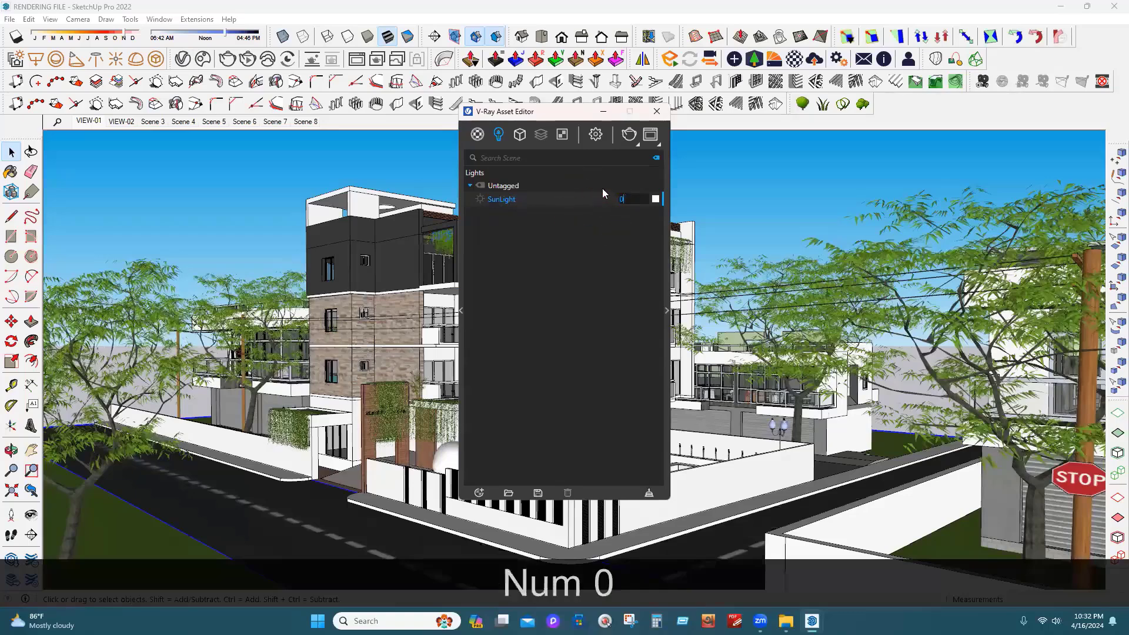
pyautogui.press('Return')
pyautogui.click(656, 199)
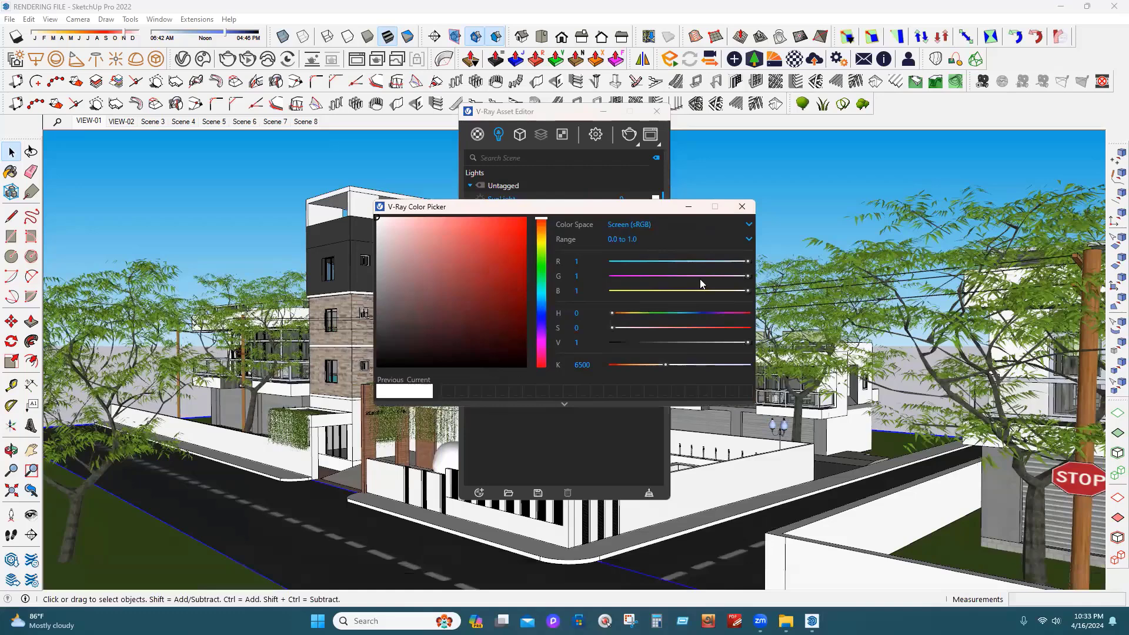
pyautogui.click(488, 363)
pyautogui.click(743, 207)
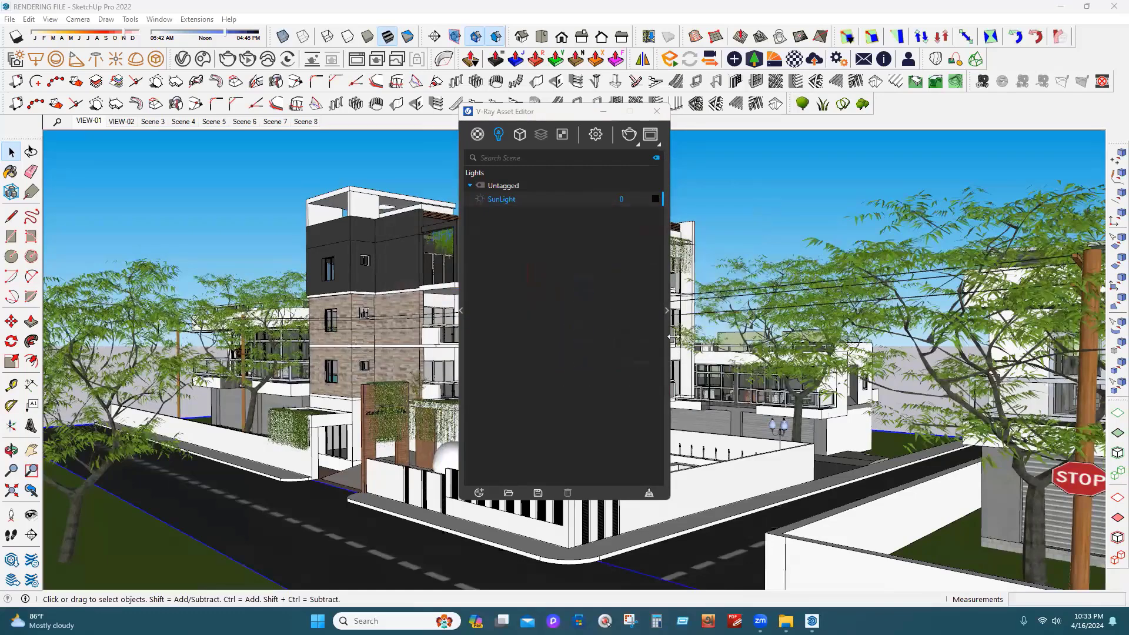
# Turn off the reflection override in the V-Ray environment settings
pyautogui.click(667, 310)
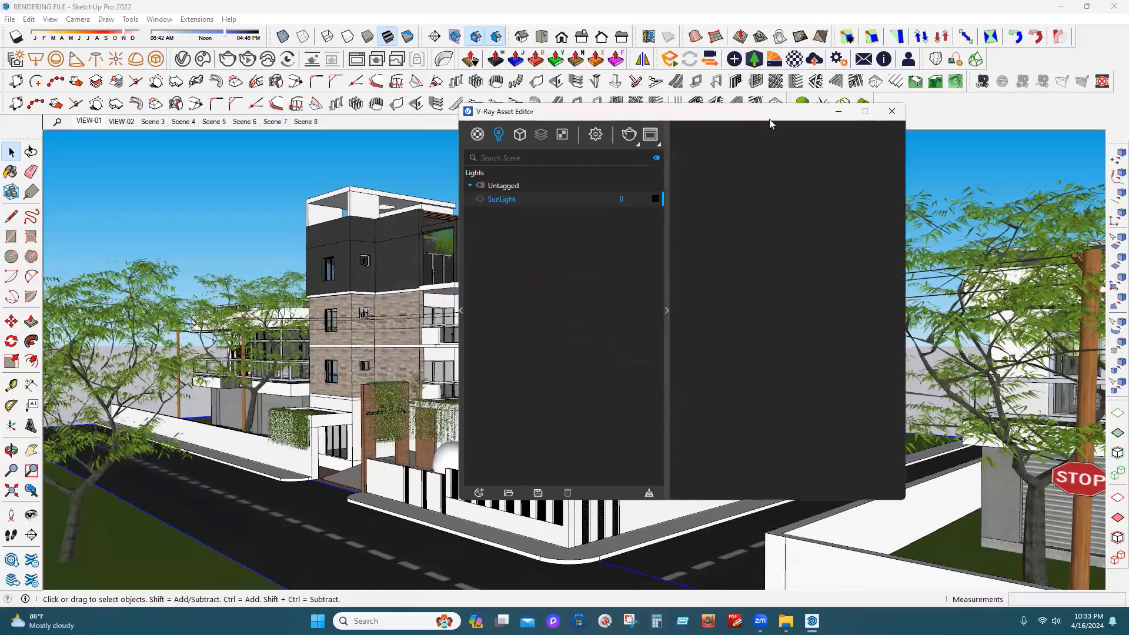
pyautogui.moveTo(764, 117); pyautogui.dragTo(697, 124)
pyautogui.click(528, 142)
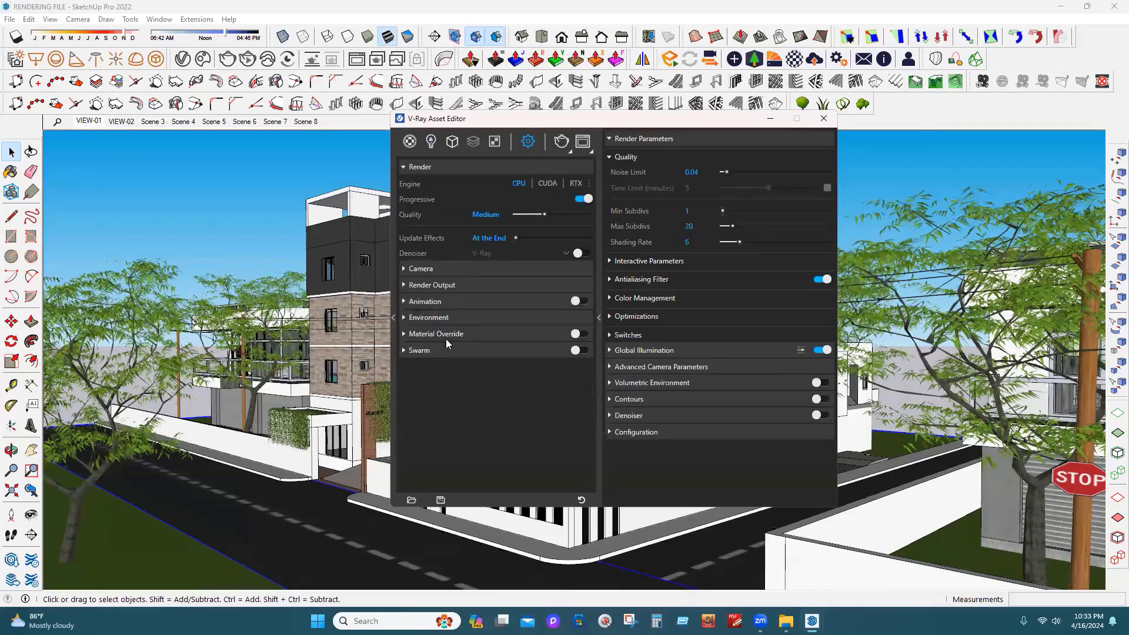
pyautogui.click(447, 318)
pyautogui.click(484, 373)
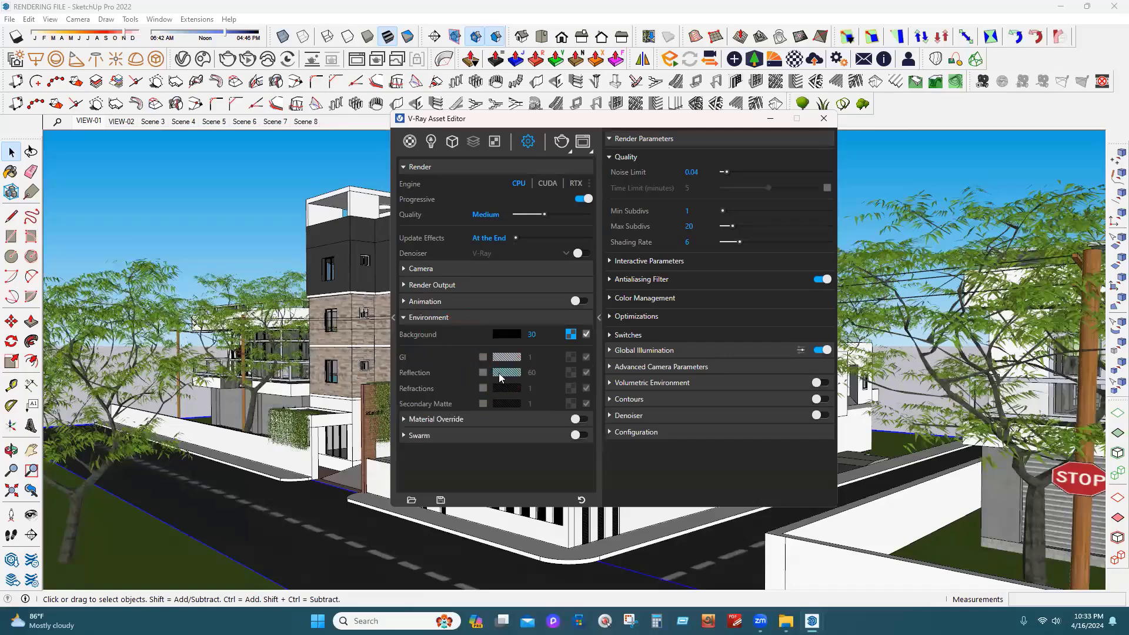
# Set the environment background intensity to 0, close the V-Ray settings and save the model
pyautogui.moveTo(538, 336); pyautogui.dragTo(485, 337)
pyautogui.write('0')
pyautogui.press('Return')
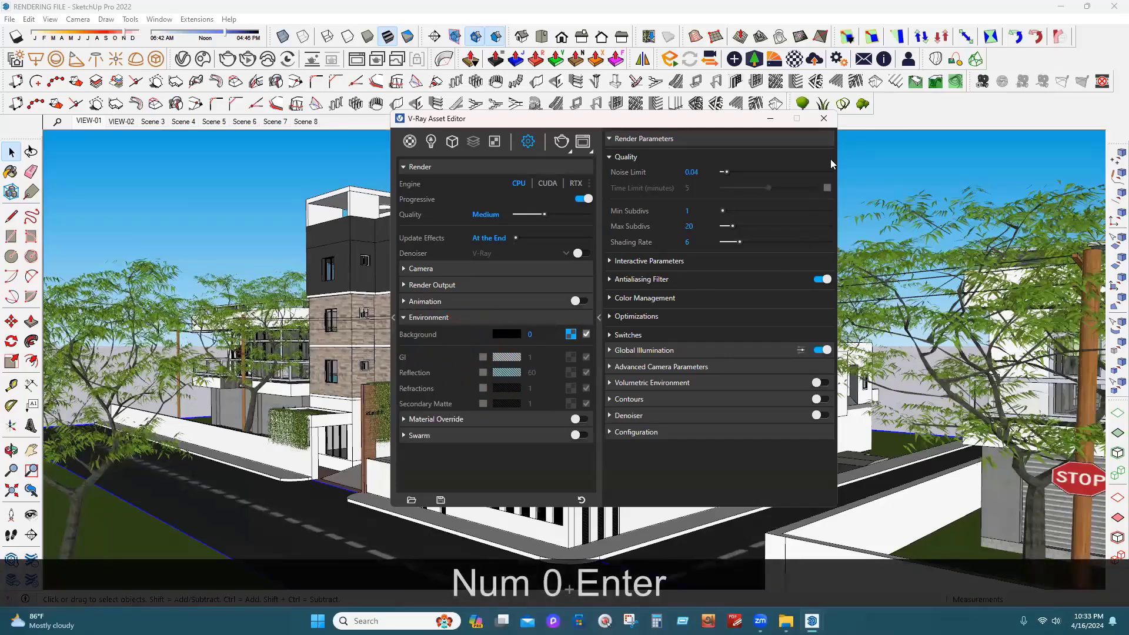
pyautogui.click(824, 118)
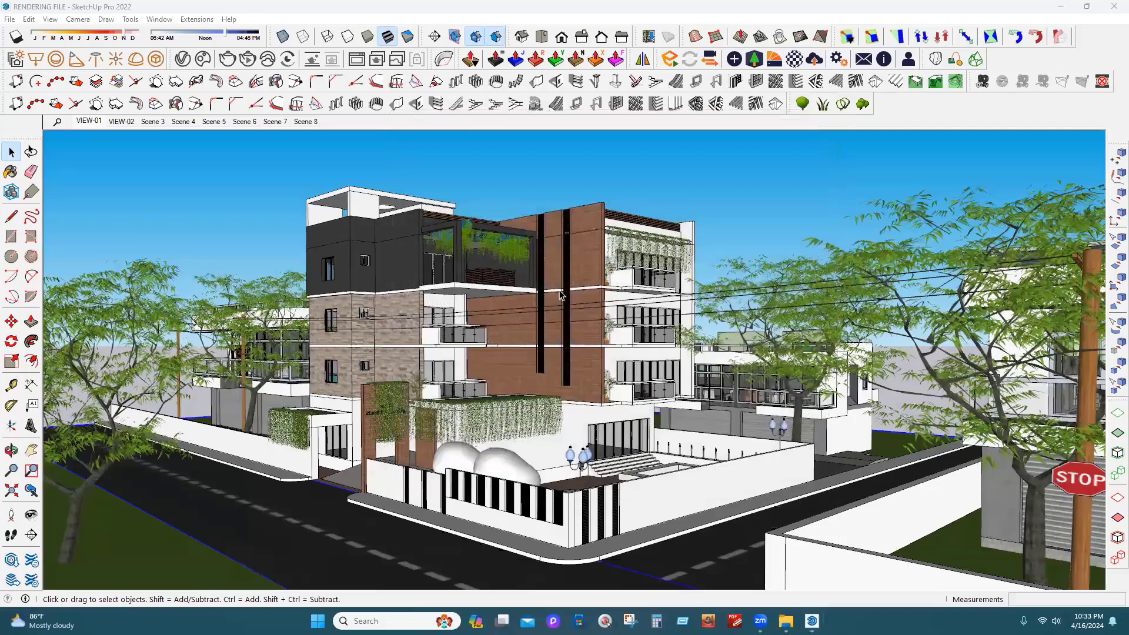
pyautogui.press('ctrl')
pyautogui.hotkey('ctrl', 's')
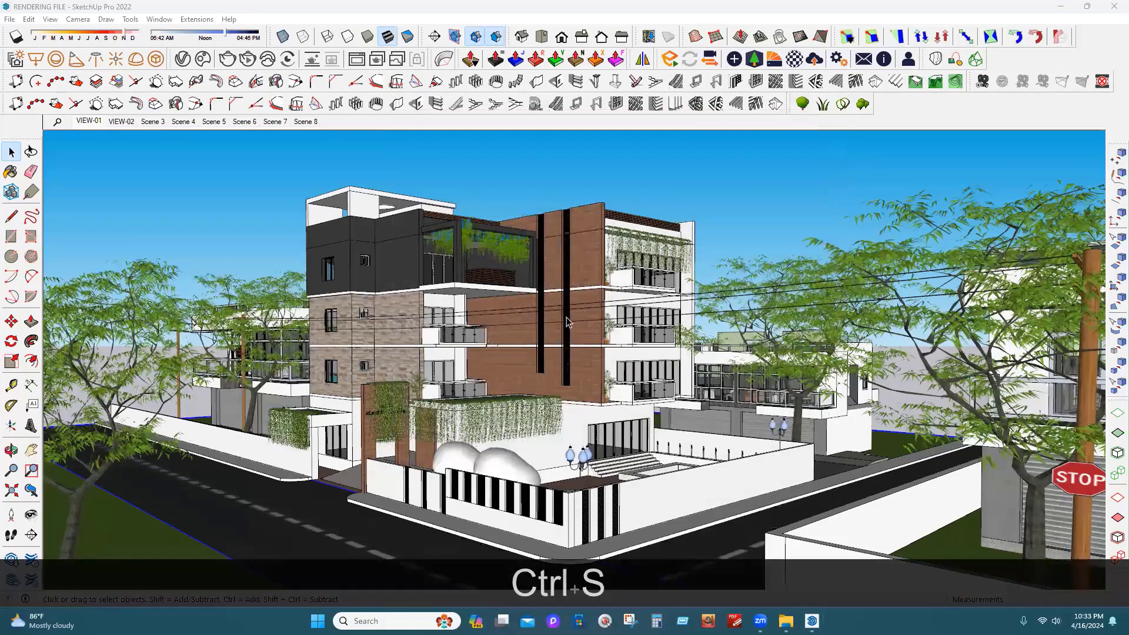
# Save the model and draw a V-Ray rectangle light about 49 by 20 in size on the balcony floor below the dark terrace
pyautogui.click(160, 170)
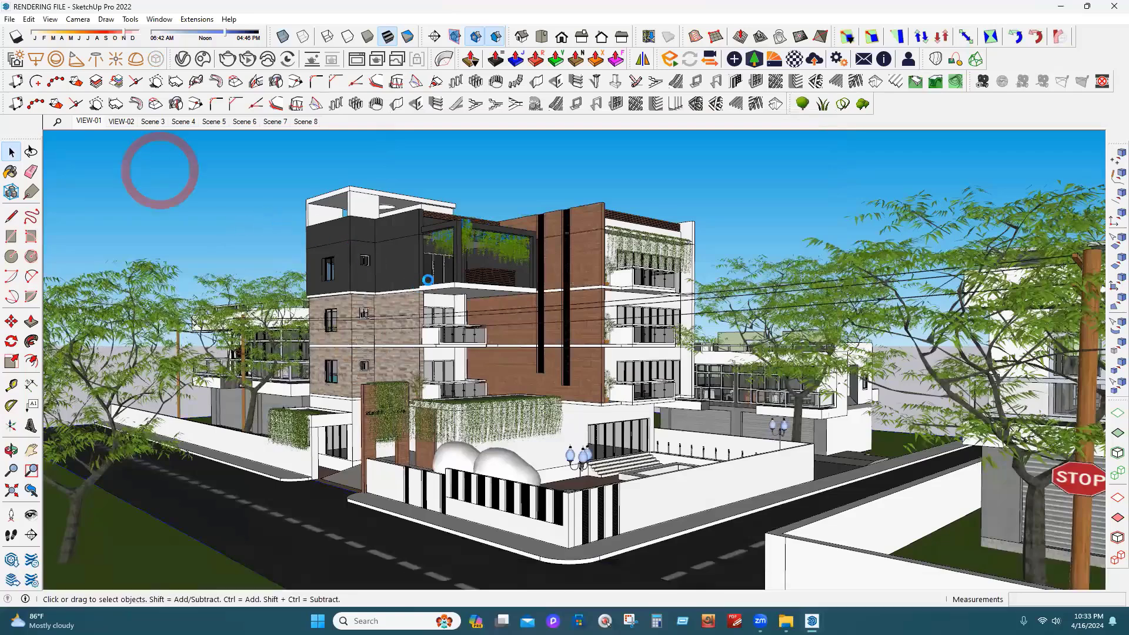
pyautogui.hotkey('ctrl', 's')
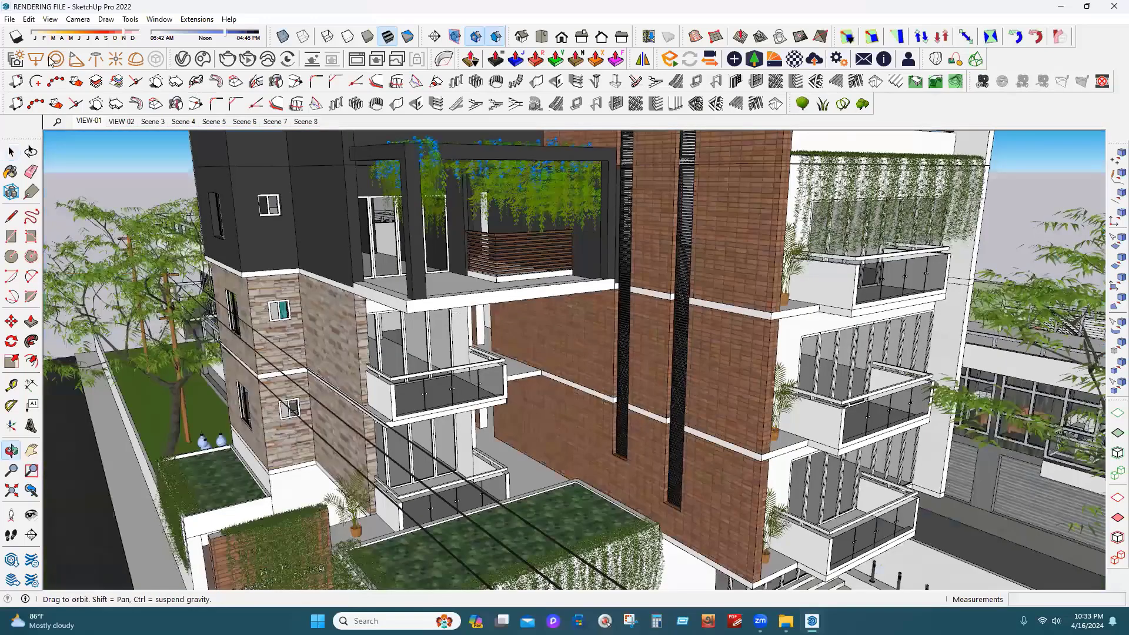
pyautogui.click(38, 58)
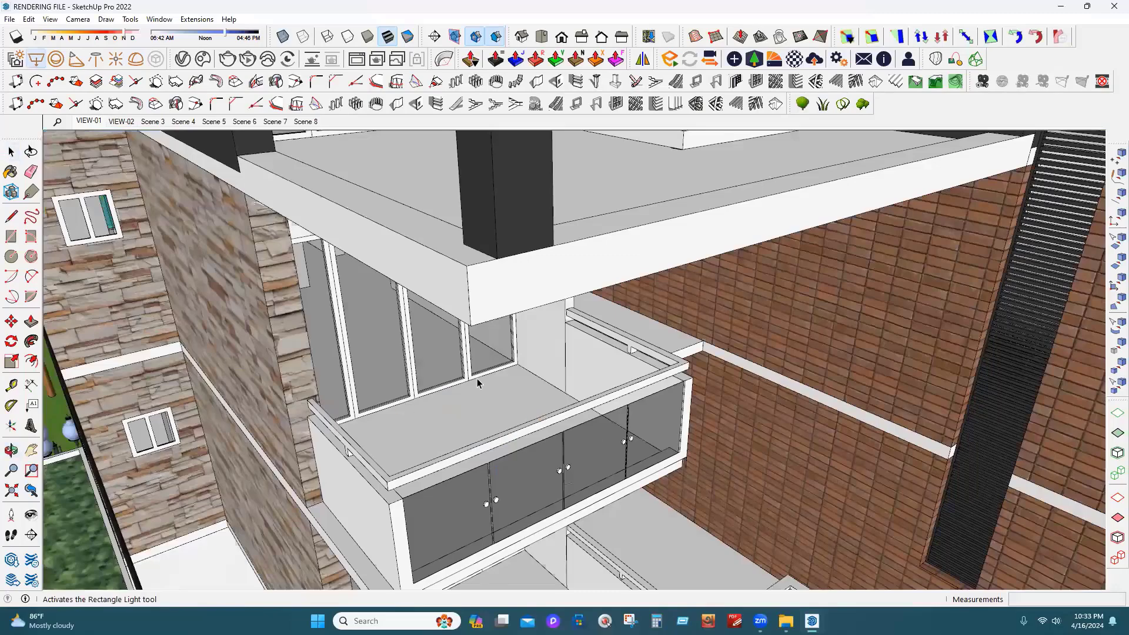
pyautogui.click(478, 384)
pyautogui.press('space')
pyautogui.click(465, 388)
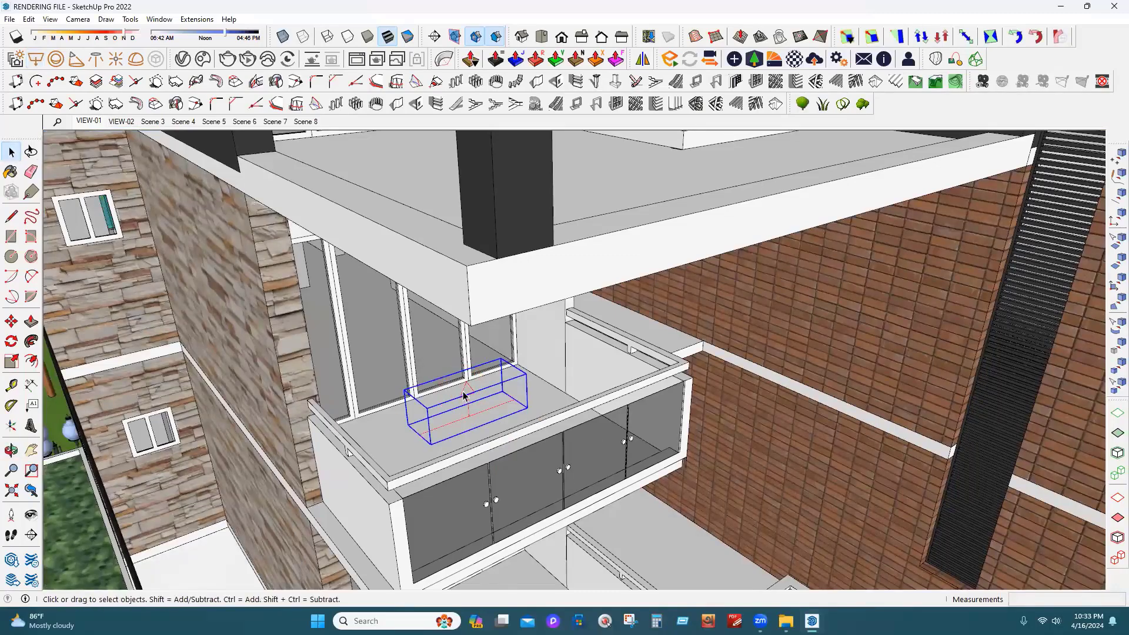
# Flip the balcony's rectangle light along the component's blue axis
pyautogui.scroll(2, 463, 393)
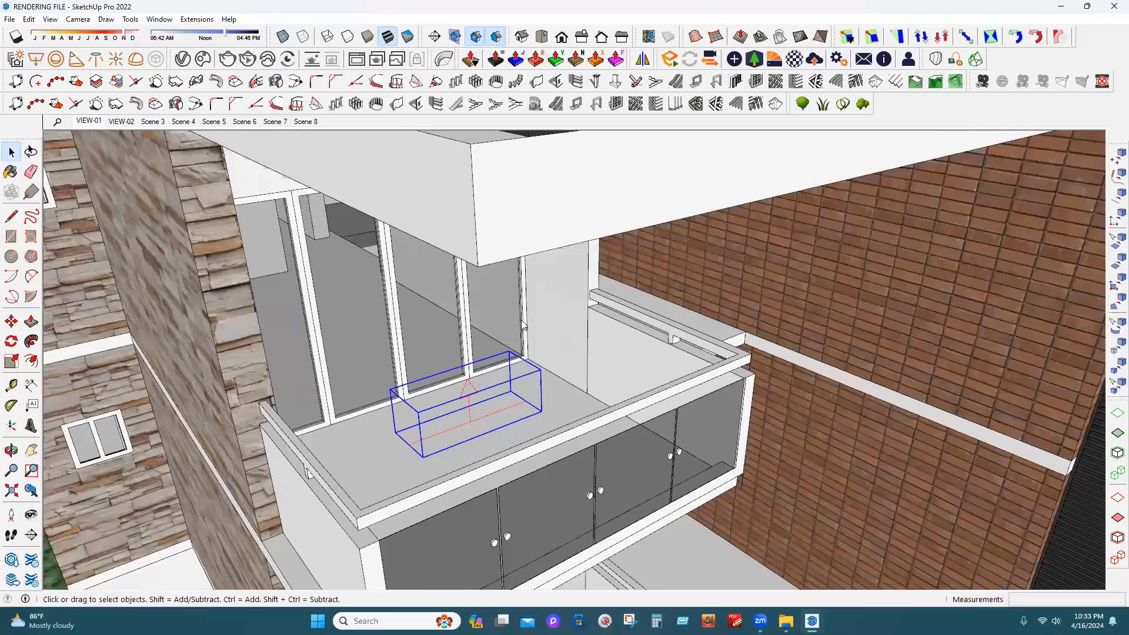
pyautogui.rightClick(463, 391)
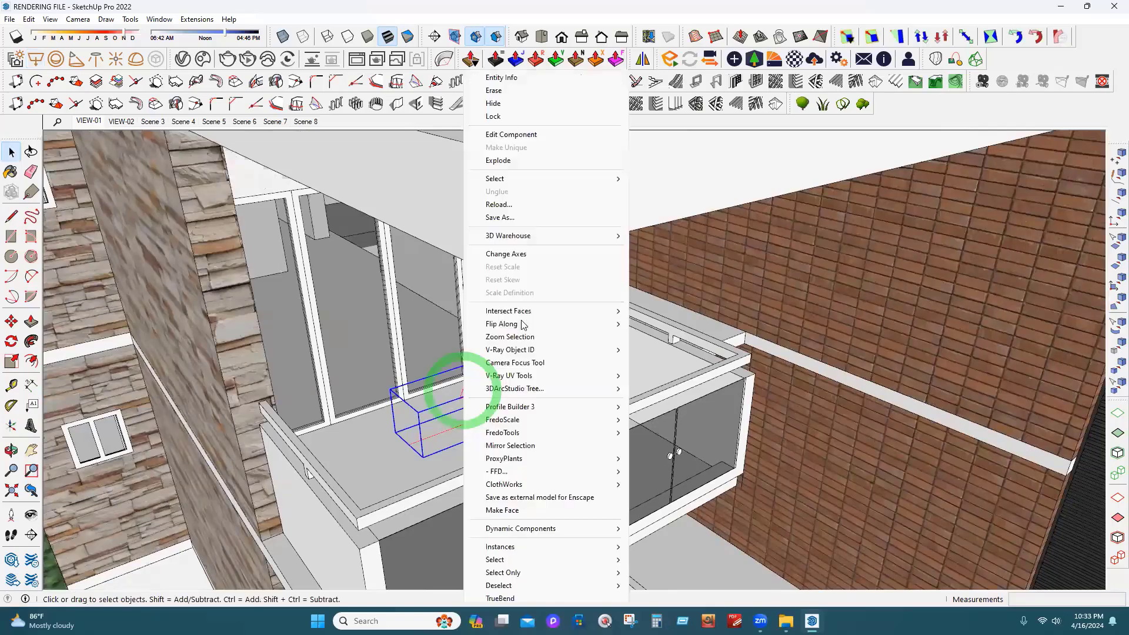
pyautogui.click(677, 350)
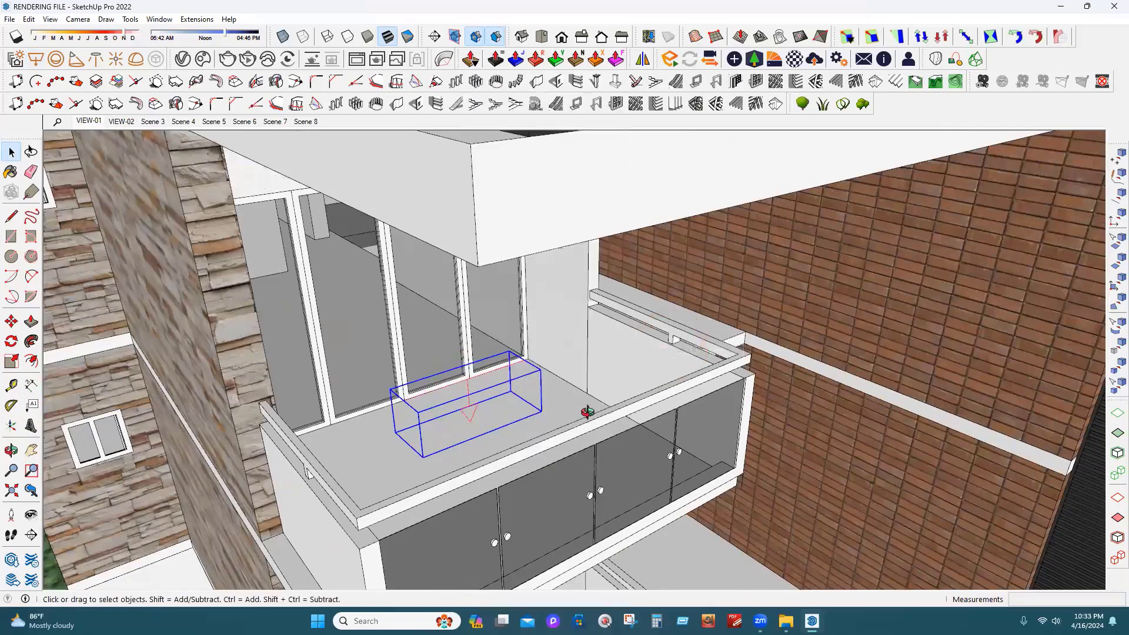
pyautogui.moveTo(482, 365); pyautogui.dragTo(488, 384, button='middle')
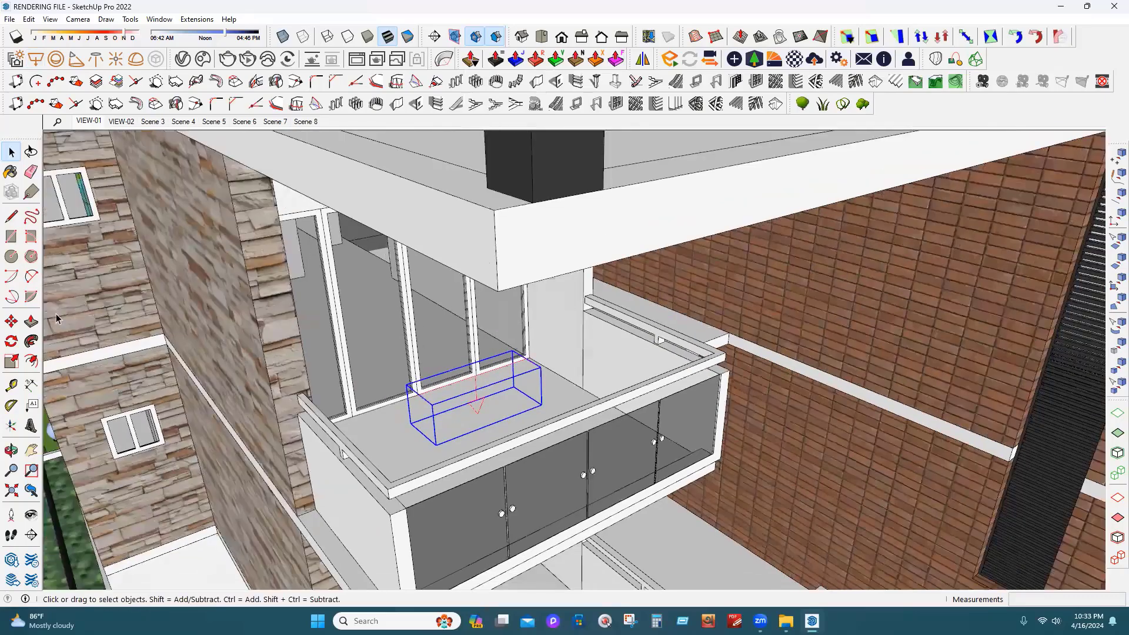
# Move the rectangle light up from the balcony floor to just below the terrace slab, in front of the glass doors
pyautogui.scroll(-4, 332, 318)
pyautogui.moveTo(343, 309); pyautogui.dragTo(345, 180, button='middle')
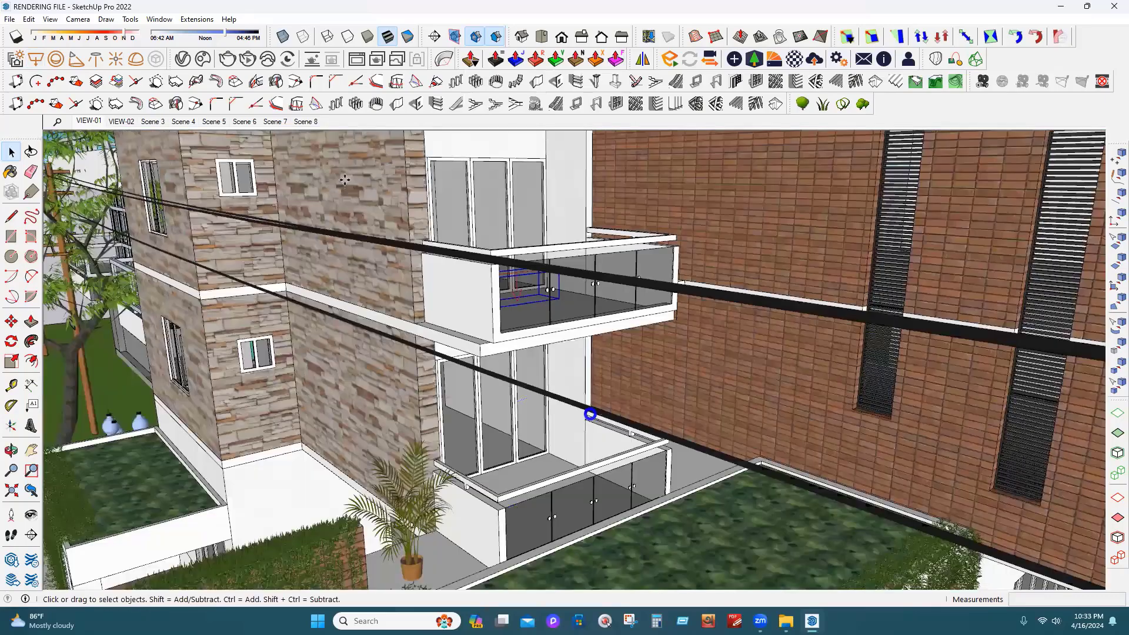
pyautogui.press('m')
pyautogui.click(343, 173)
pyautogui.moveTo(419, 213); pyautogui.dragTo(420, 222, button='middle')
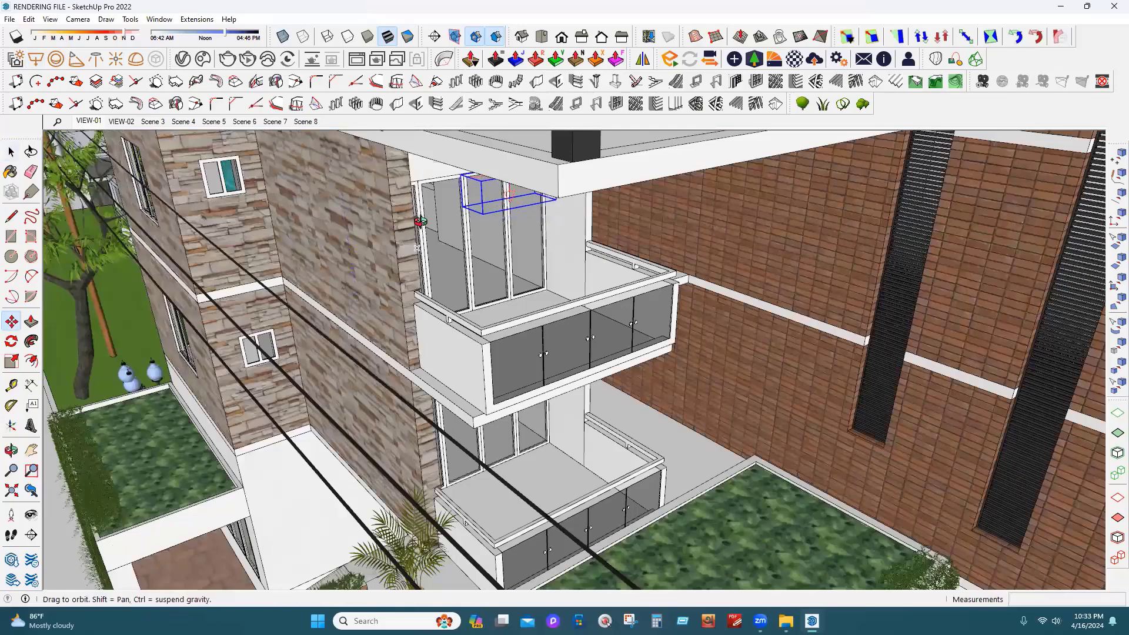
pyautogui.moveTo(468, 250); pyautogui.dragTo(489, 224, button='middle')
pyautogui.moveTo(236, 208); pyautogui.dragTo(247, 207, button='middle')
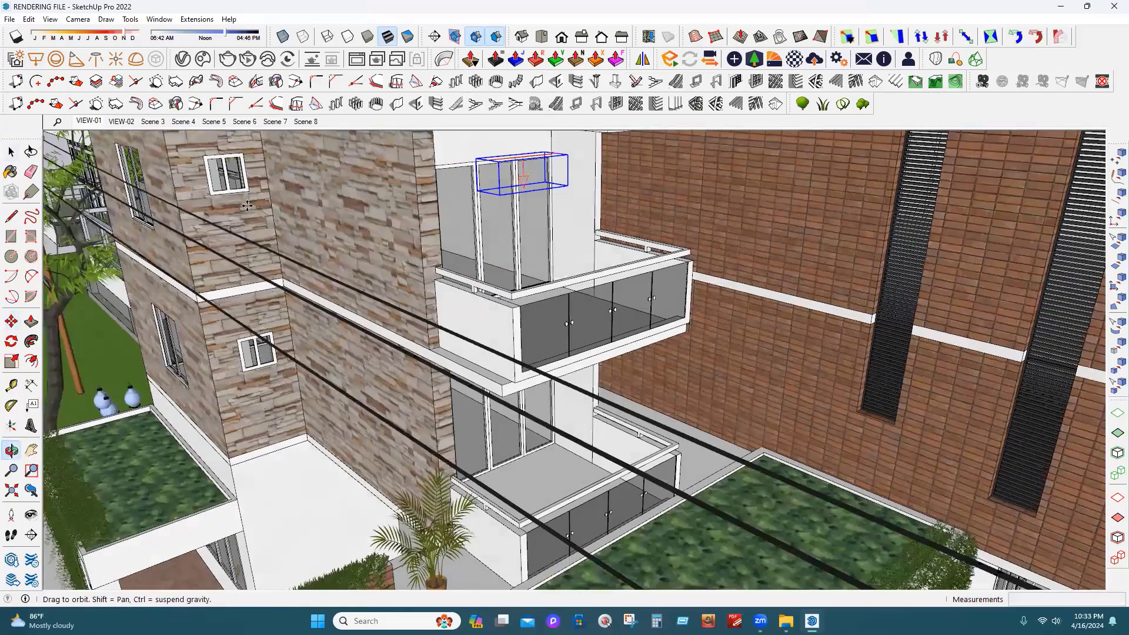
pyautogui.scroll(2, 290, 206)
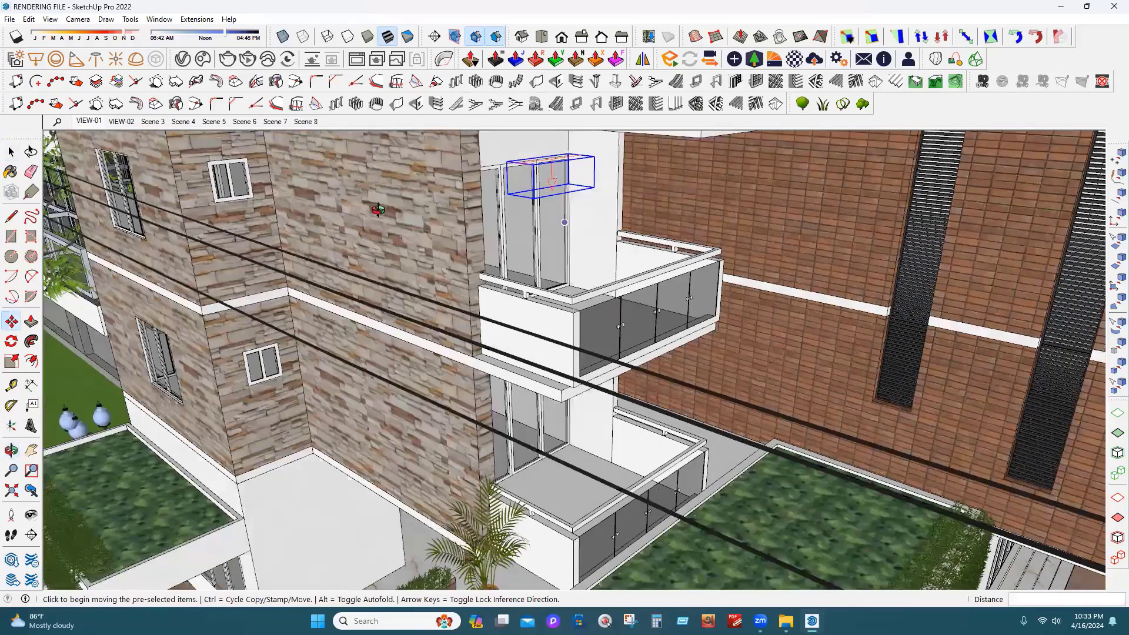
pyautogui.scroll(2, 294, 174)
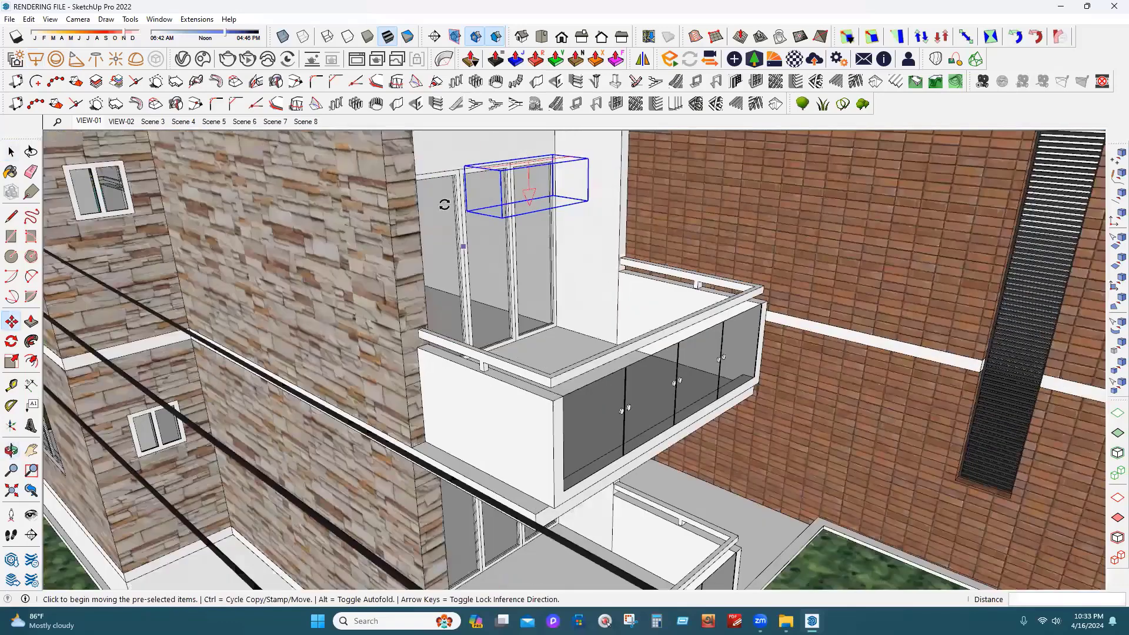
pyautogui.click(367, 277)
pyautogui.scroll(-3, 377, 253)
pyautogui.moveTo(412, 301); pyautogui.dragTo(653, 307, button='middle')
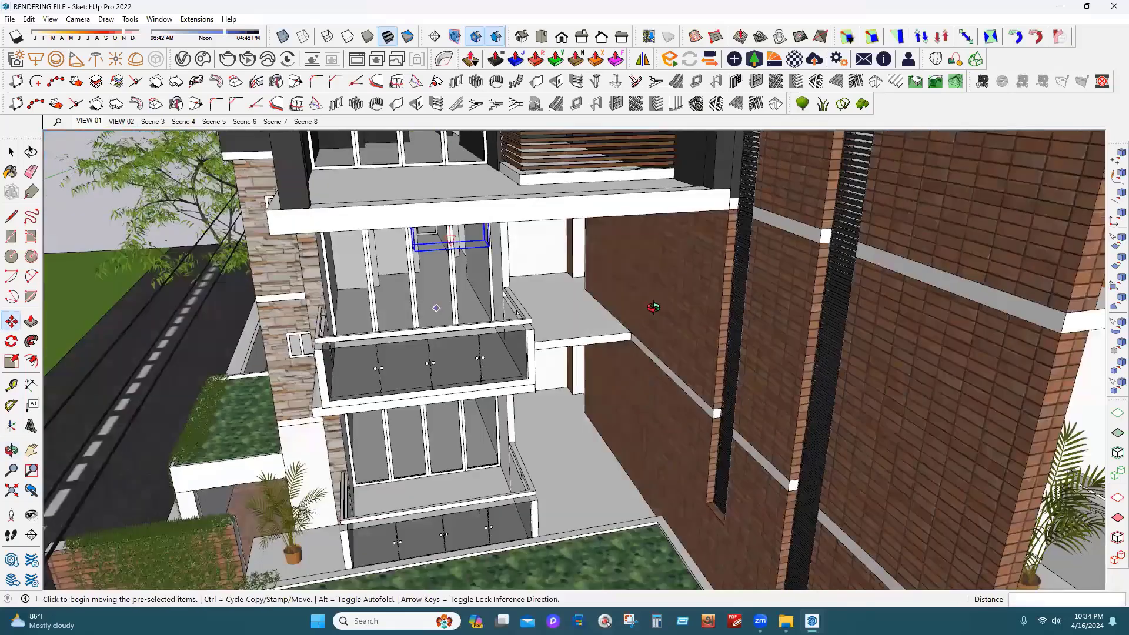
pyautogui.moveTo(365, 199); pyautogui.dragTo(707, 208, button='middle')
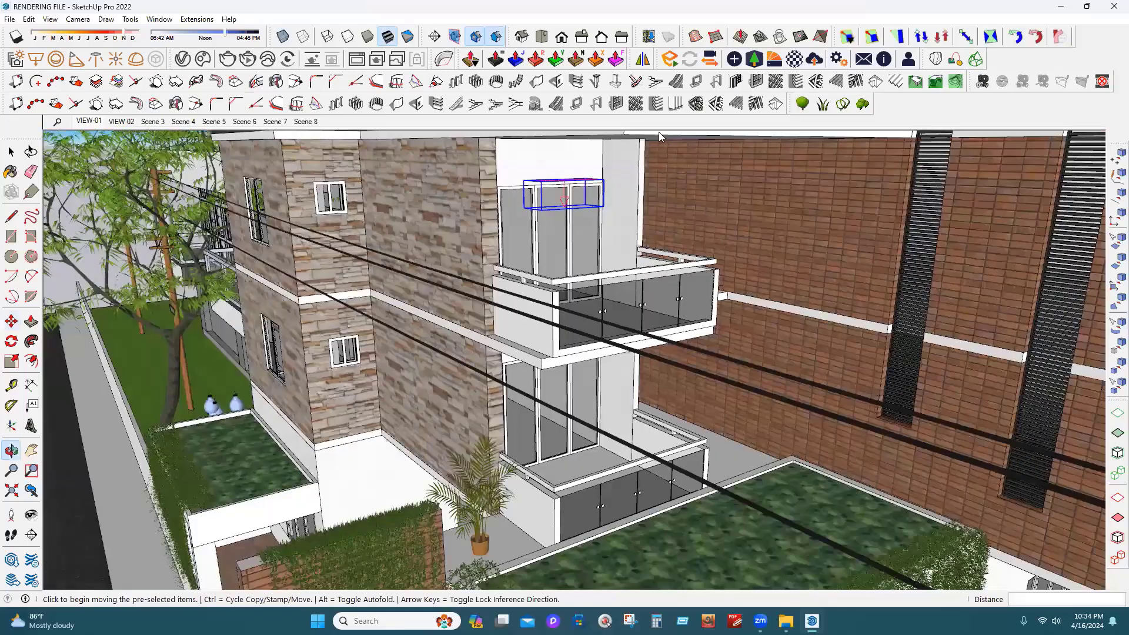
# Enable the Invisible option for the Rectangle Light in the V-Ray Asset Editor
pyautogui.moveTo(378, 149); pyautogui.dragTo(410, 363, button='middle')
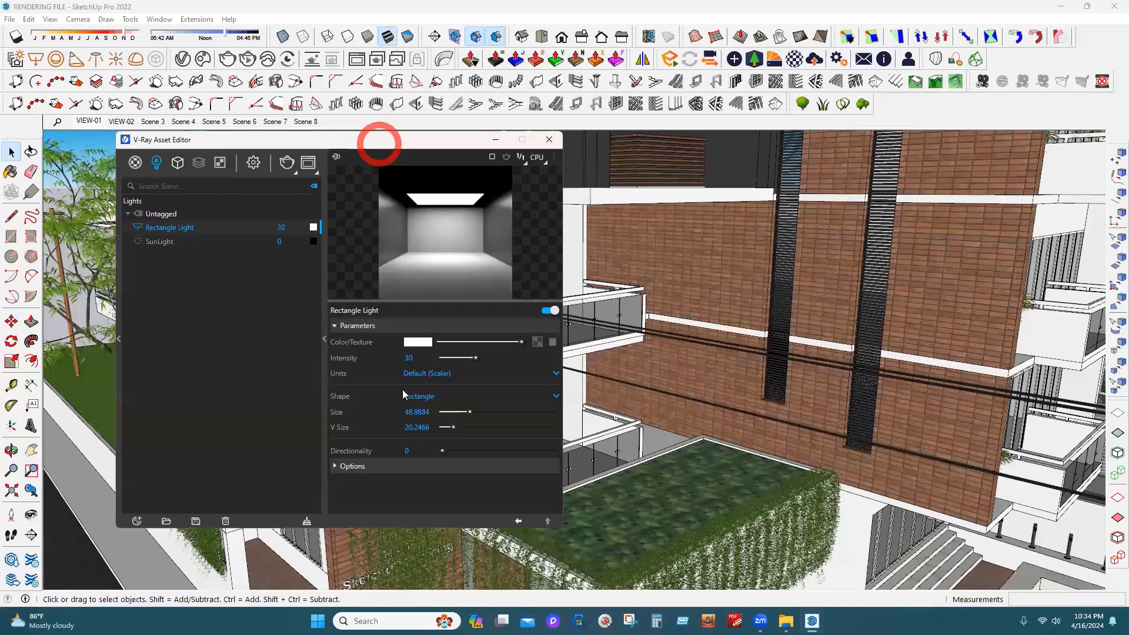
pyautogui.scroll(-5, 410, 370)
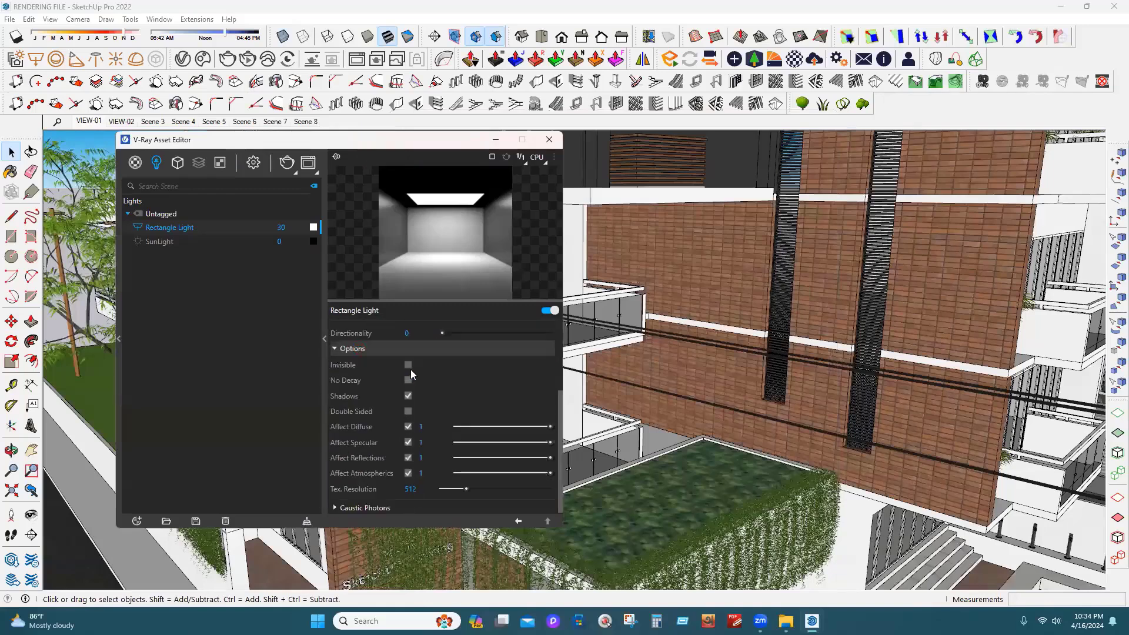
pyautogui.click(408, 365)
pyautogui.scroll(3, 424, 367)
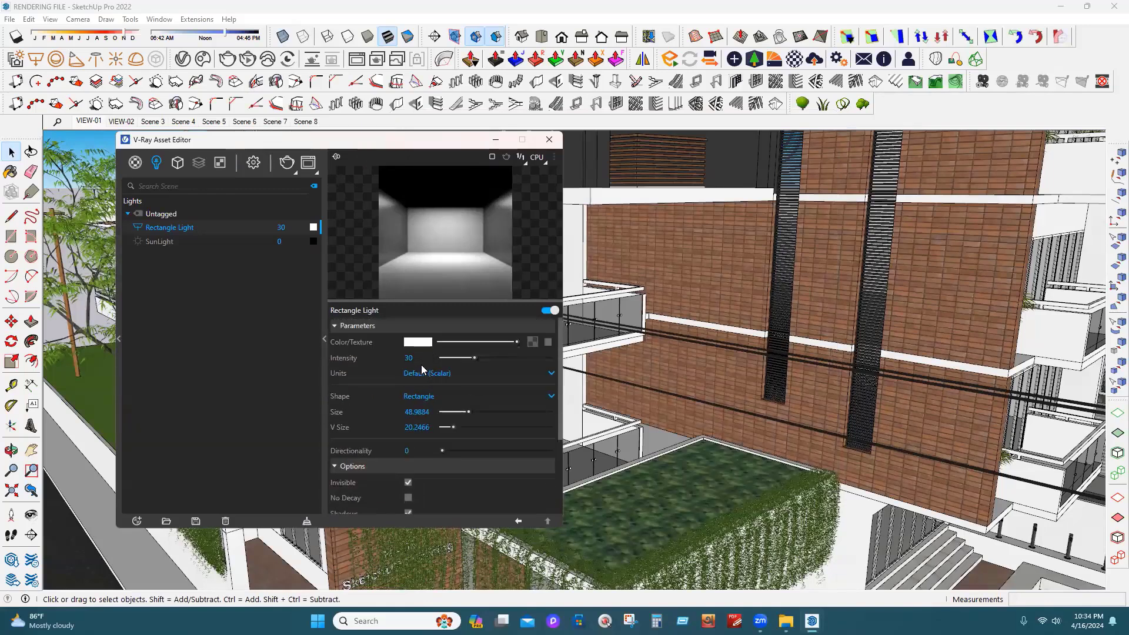
# Set the Rectangle Light's intensity to 300 and its colour to warm orange
pyautogui.click(419, 359)
pyautogui.write('300')
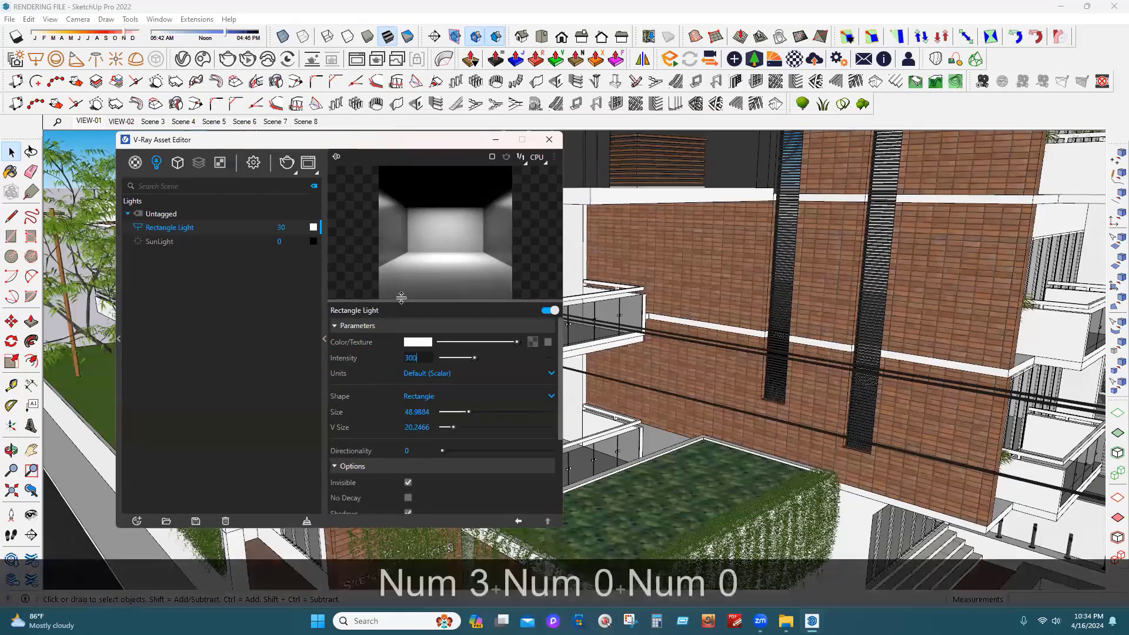
pyautogui.press('Return')
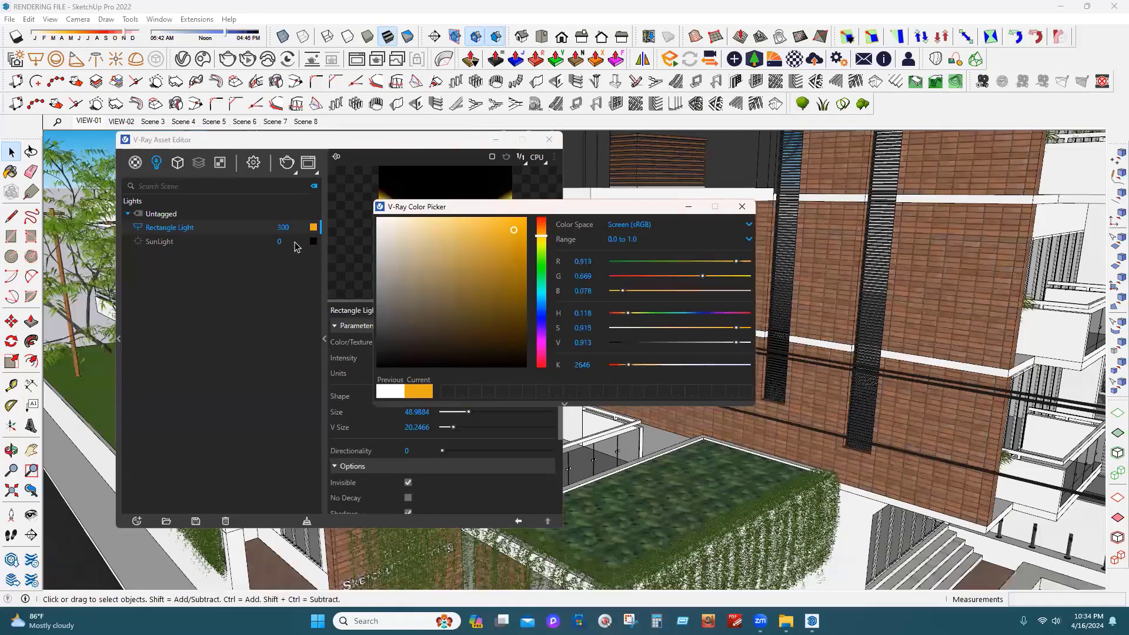
pyautogui.click(742, 207)
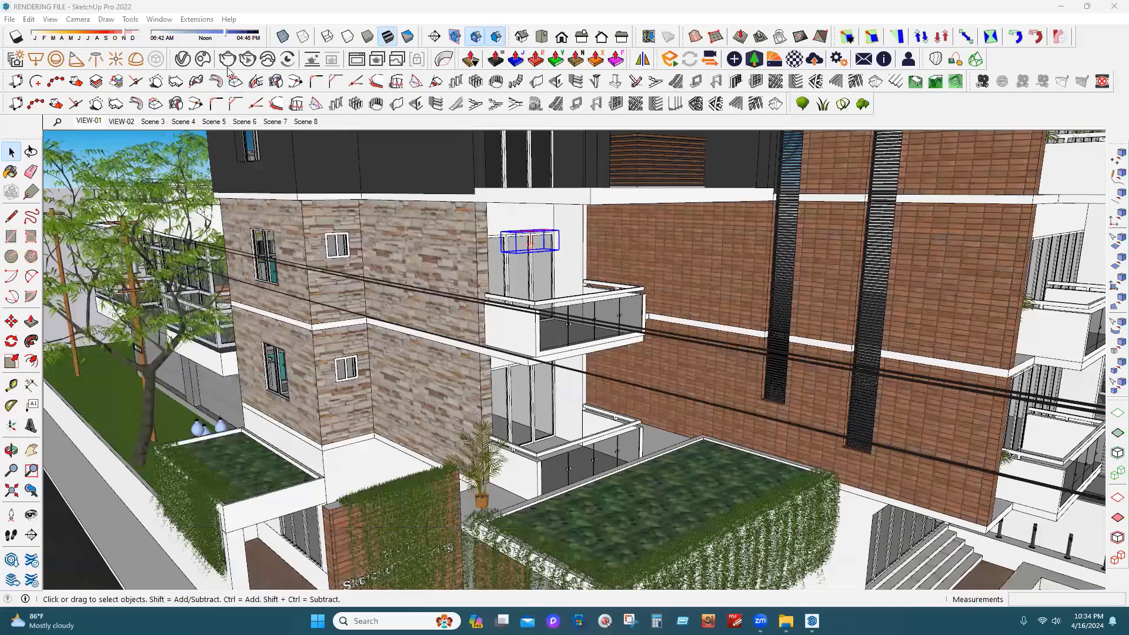
# Save the model and run a test render of the balcony light
pyautogui.hotkey('ctrl', 's')
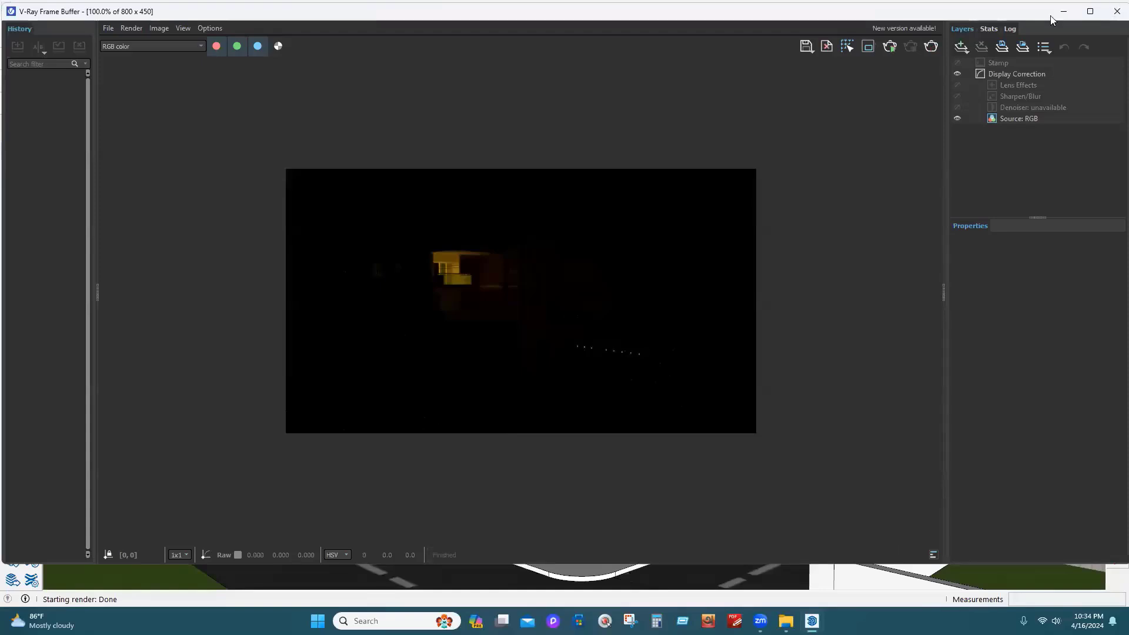
pyautogui.click(930, 52)
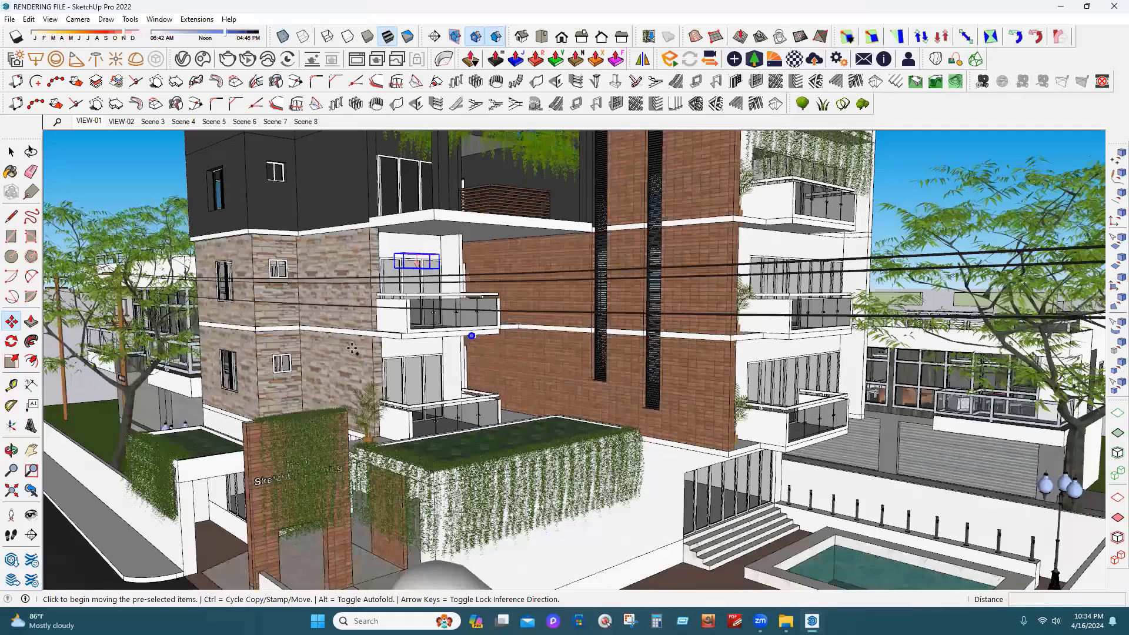
# Copy the rectangle light to the balcony below and across to the lowest balcony beyond the tall brick wall
pyautogui.press('ctrl')
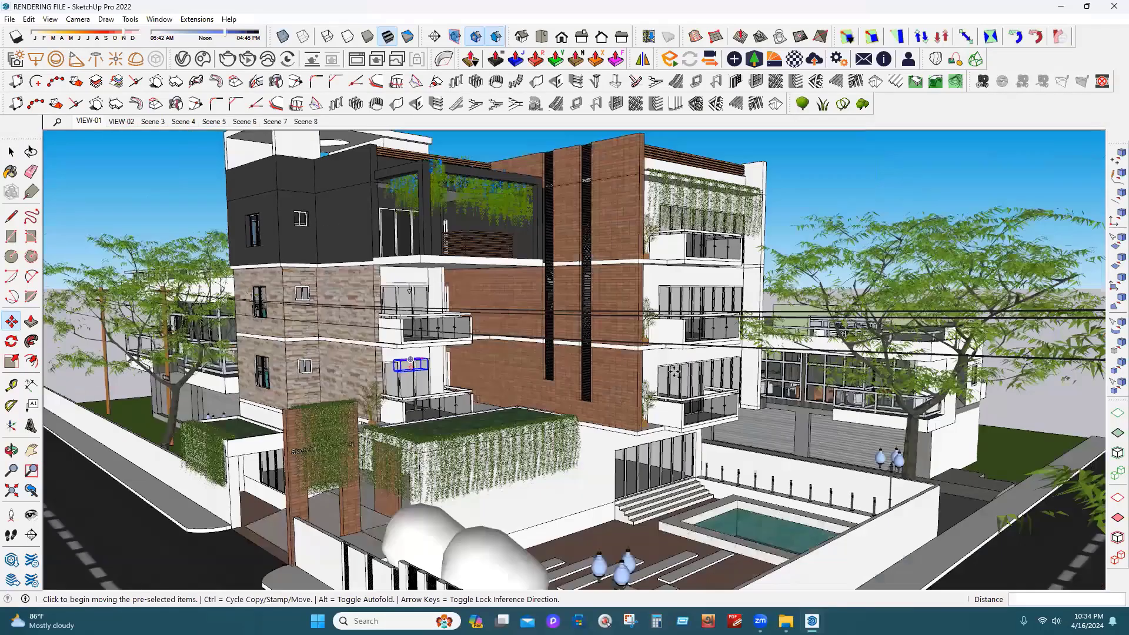
pyautogui.click(671, 377)
pyautogui.press('ctrl')
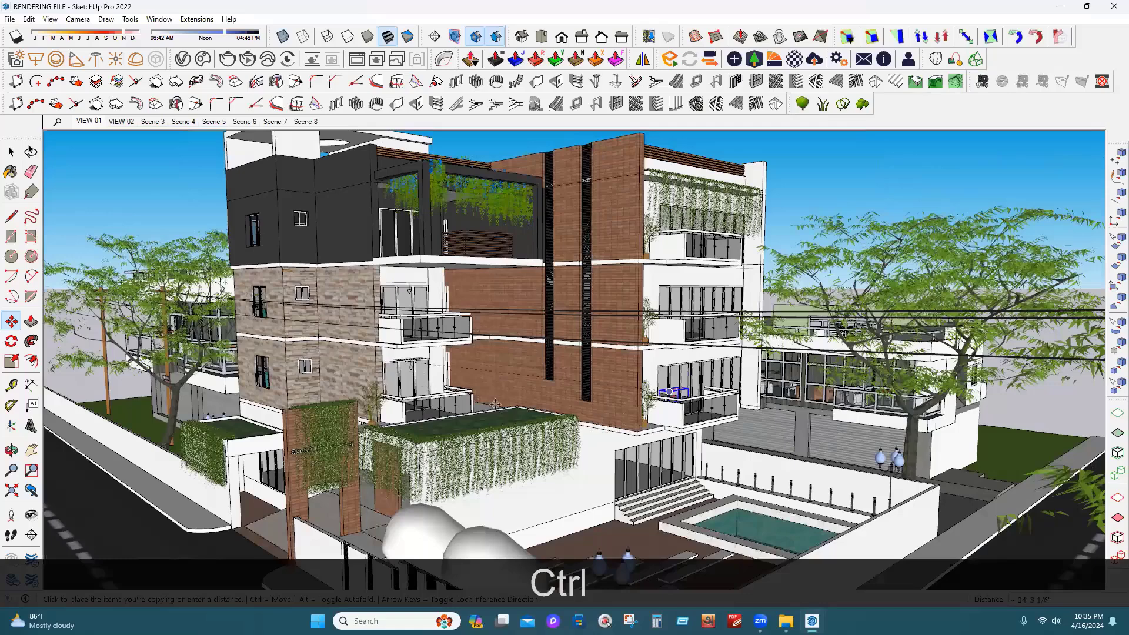
# Raise the copied light to the ceiling of that lowest balcony and array it upward with 2x for the floors above
pyautogui.scroll(5, 496, 403)
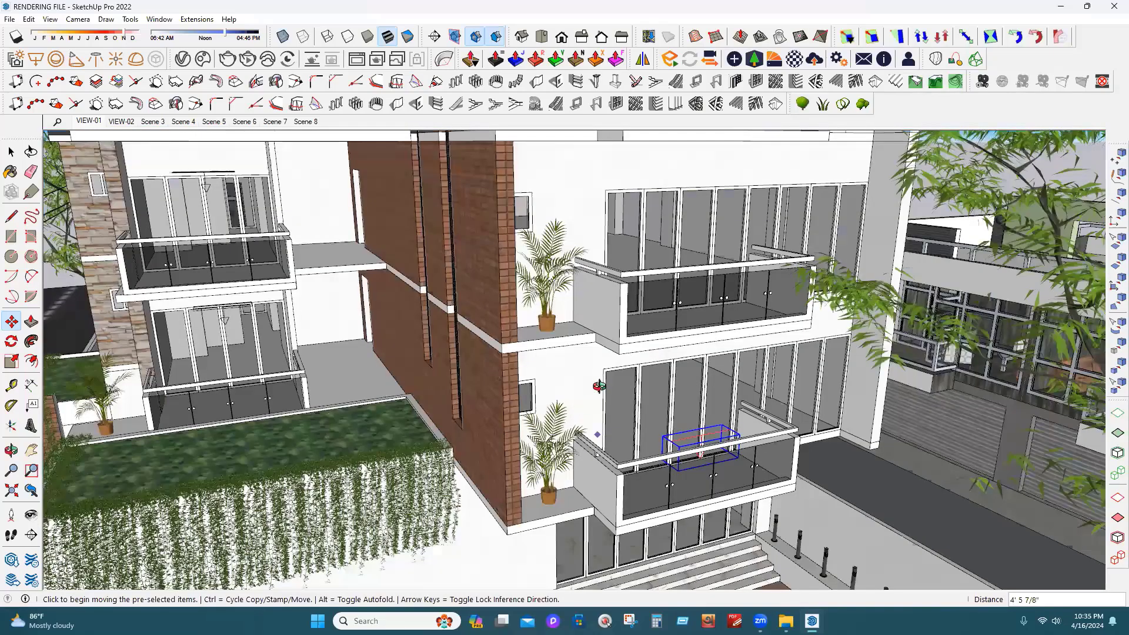
pyautogui.moveTo(534, 375); pyautogui.dragTo(540, 302)
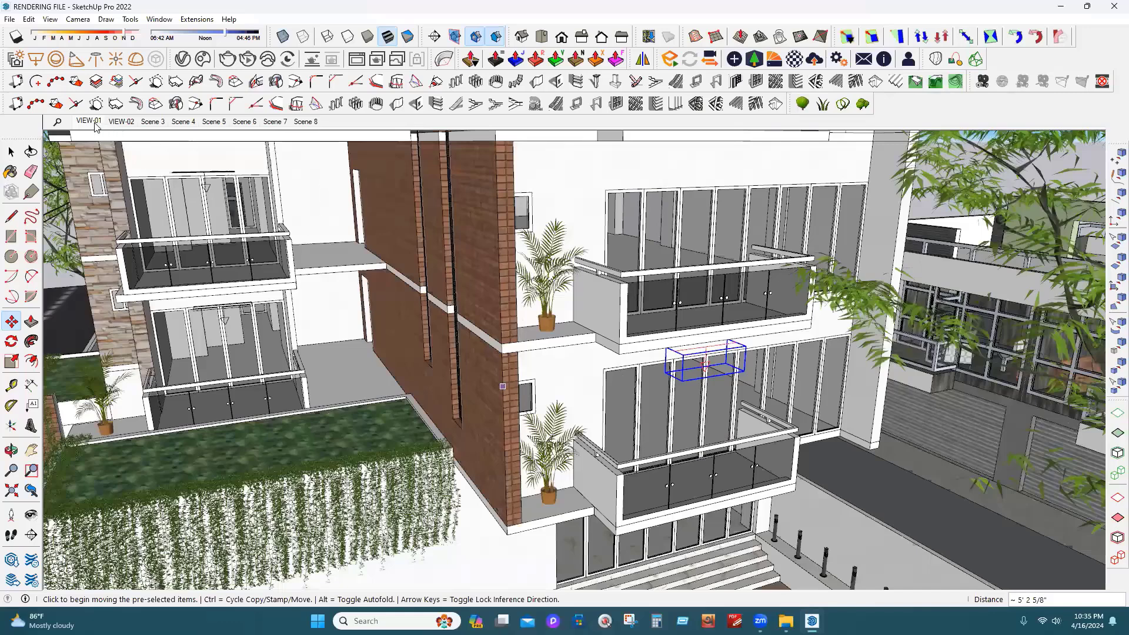
pyautogui.write('2x')
pyautogui.press('Return')
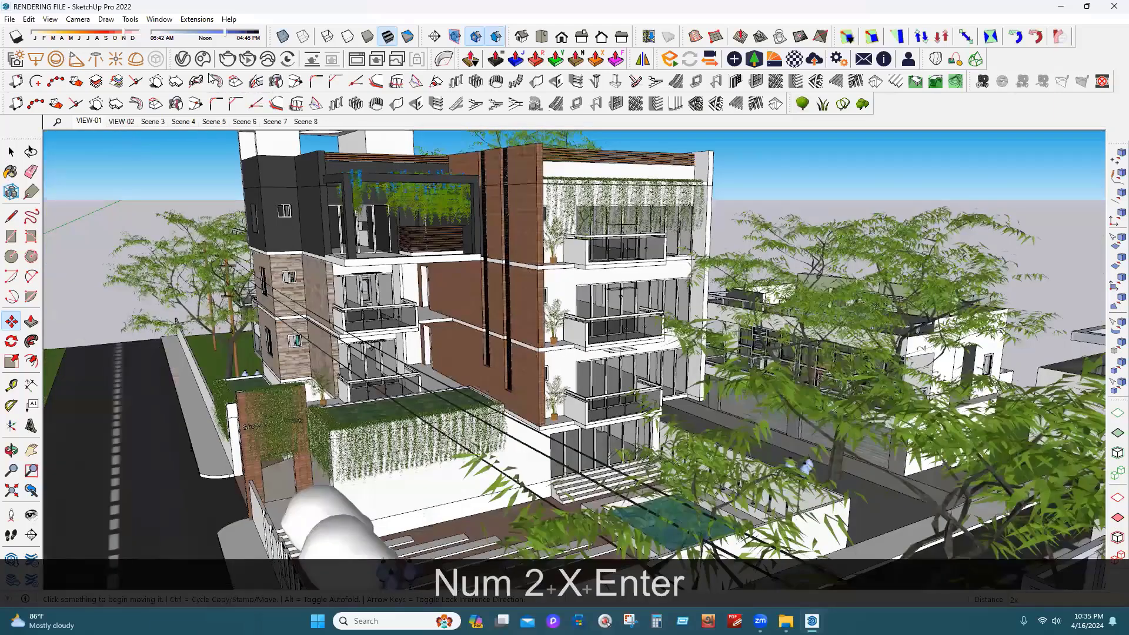
# Run a test render with all the balcony lights and stop it
pyautogui.click(1113, 225)
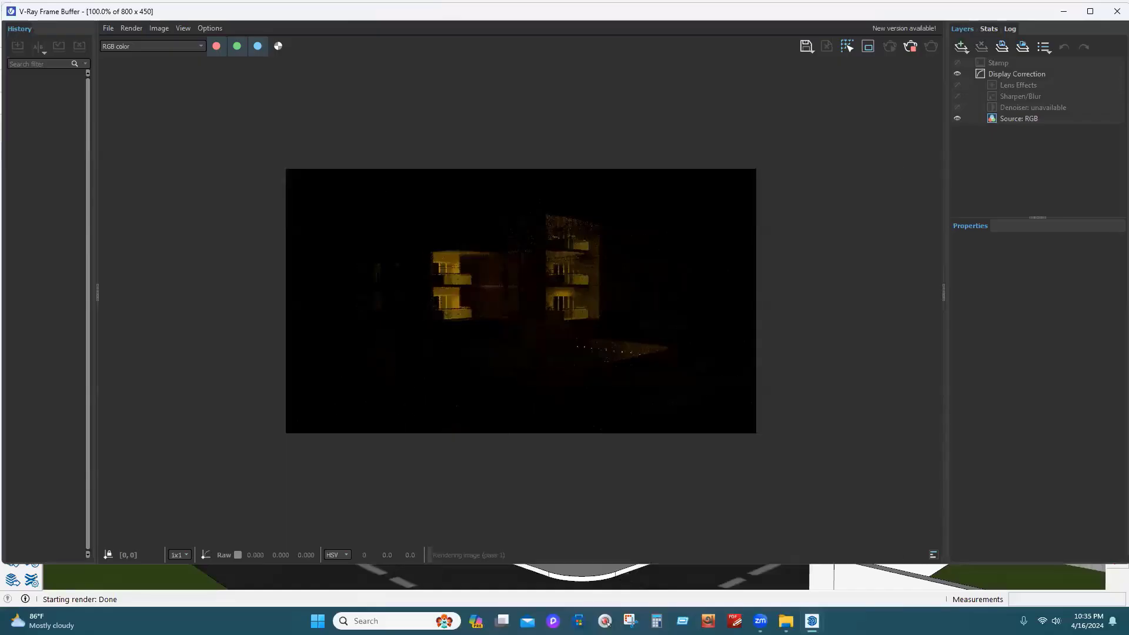
pyautogui.click(909, 47)
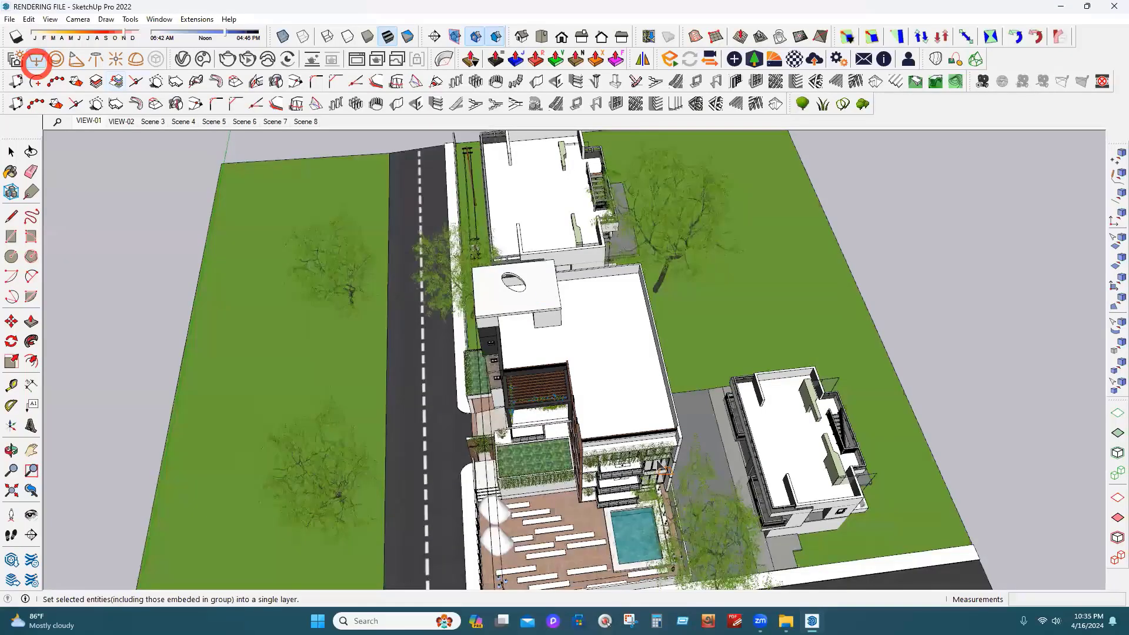
# Draw a second V-Ray rectangle light about 219 by 507 in size over the building's flat roof
pyautogui.scroll(3, 660, 453)
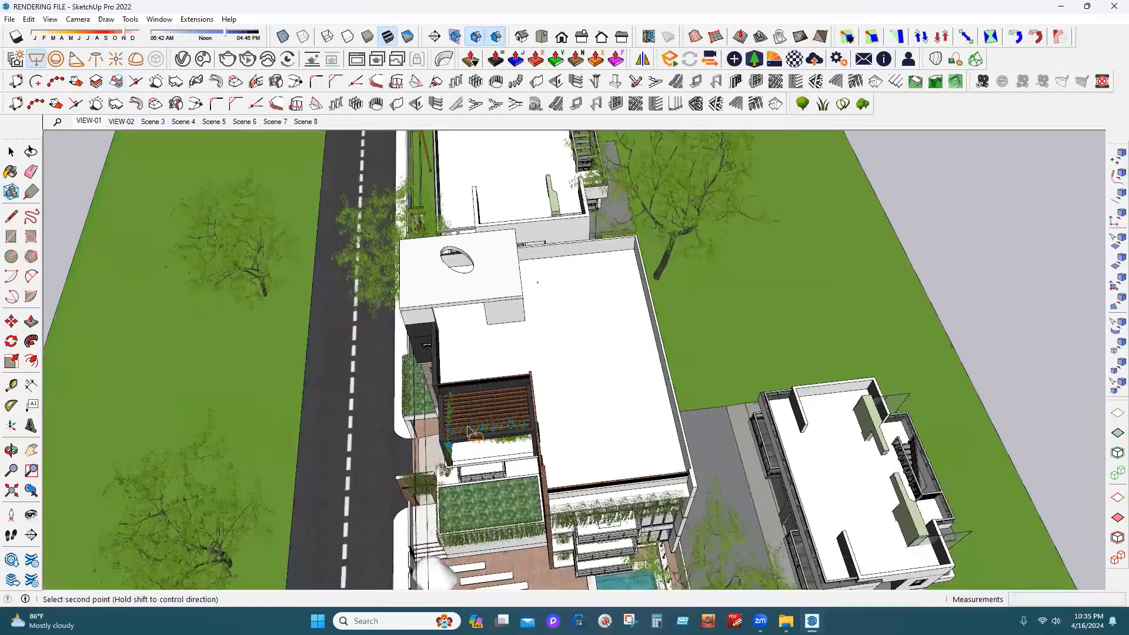
pyautogui.click(7, 151)
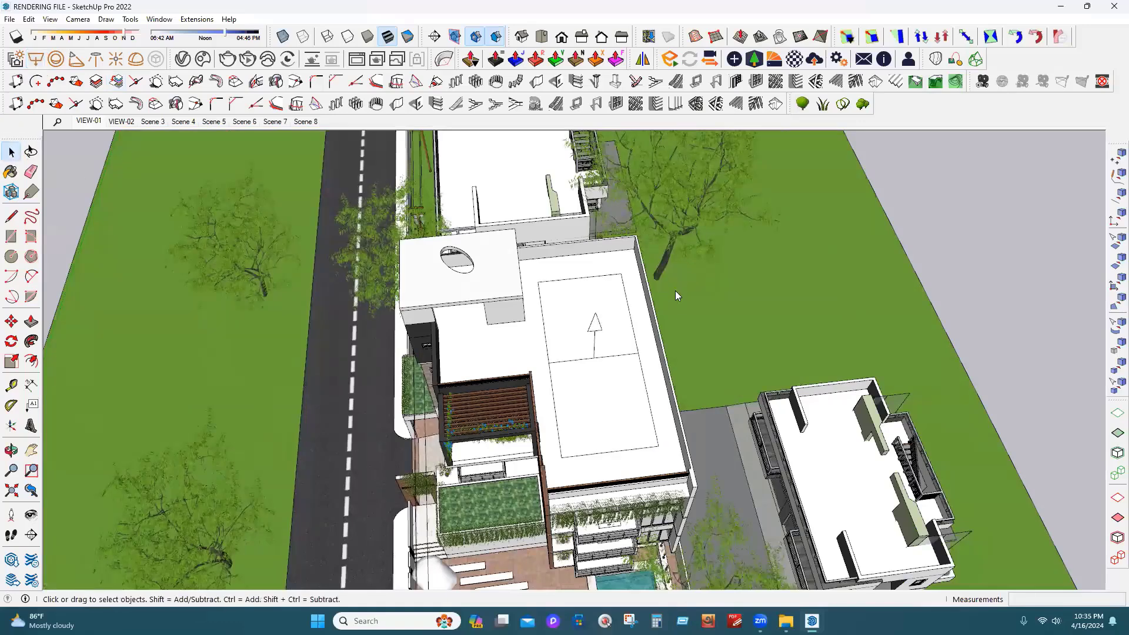
# Flip the large roof light along the component's blue axis and open its V-Ray light options
pyautogui.rightClick(600, 326)
pyautogui.moveTo(677, 324)
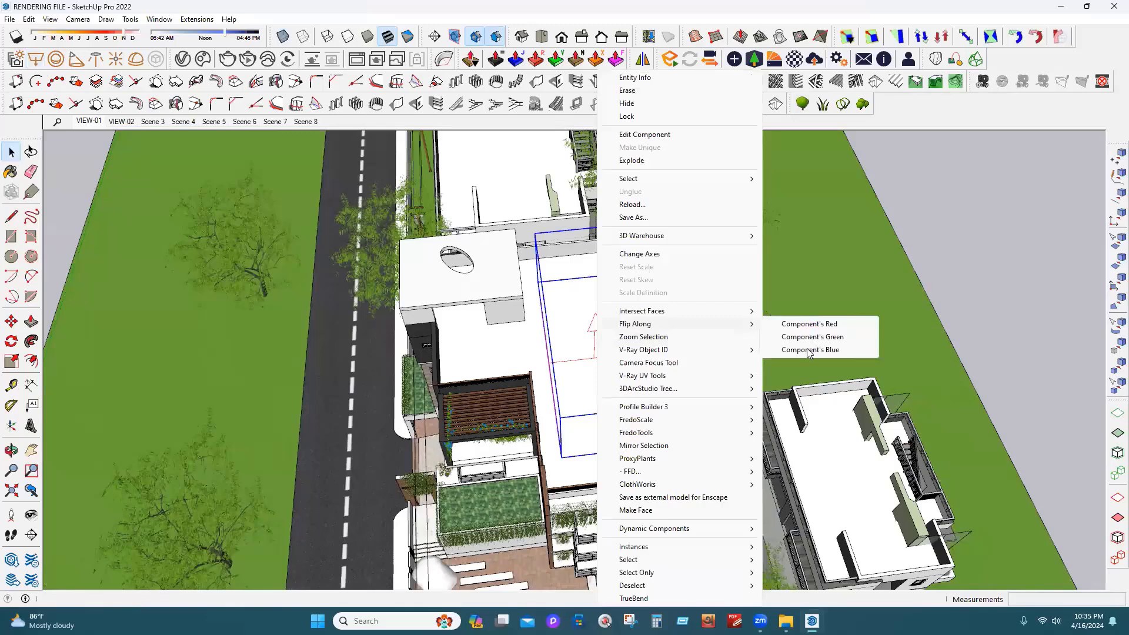
pyautogui.click(809, 350)
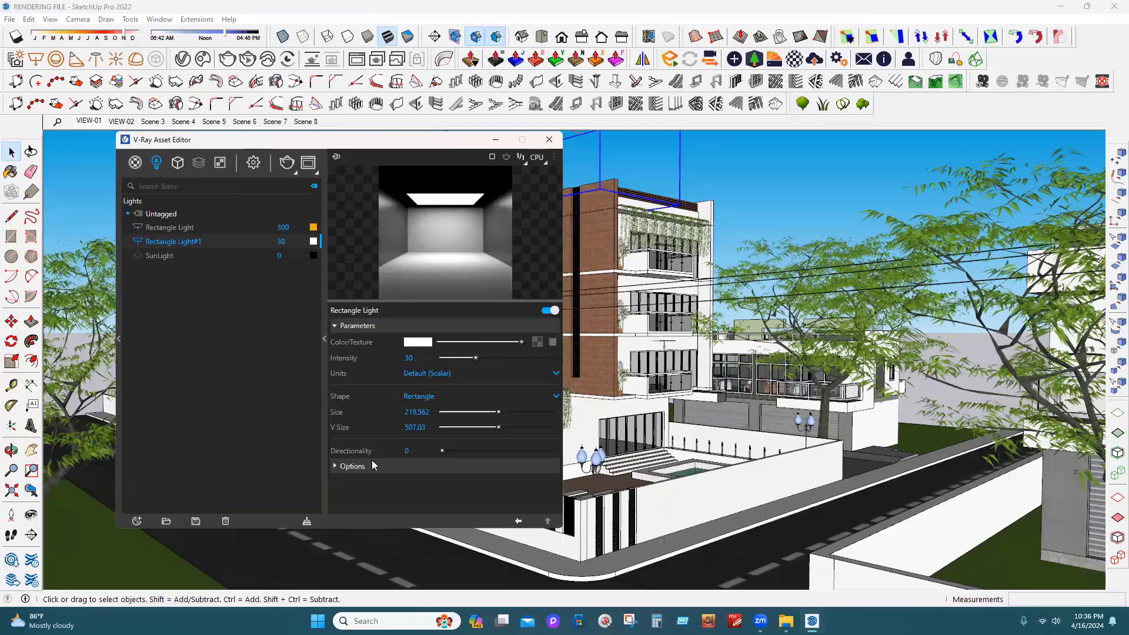
pyautogui.click(389, 468)
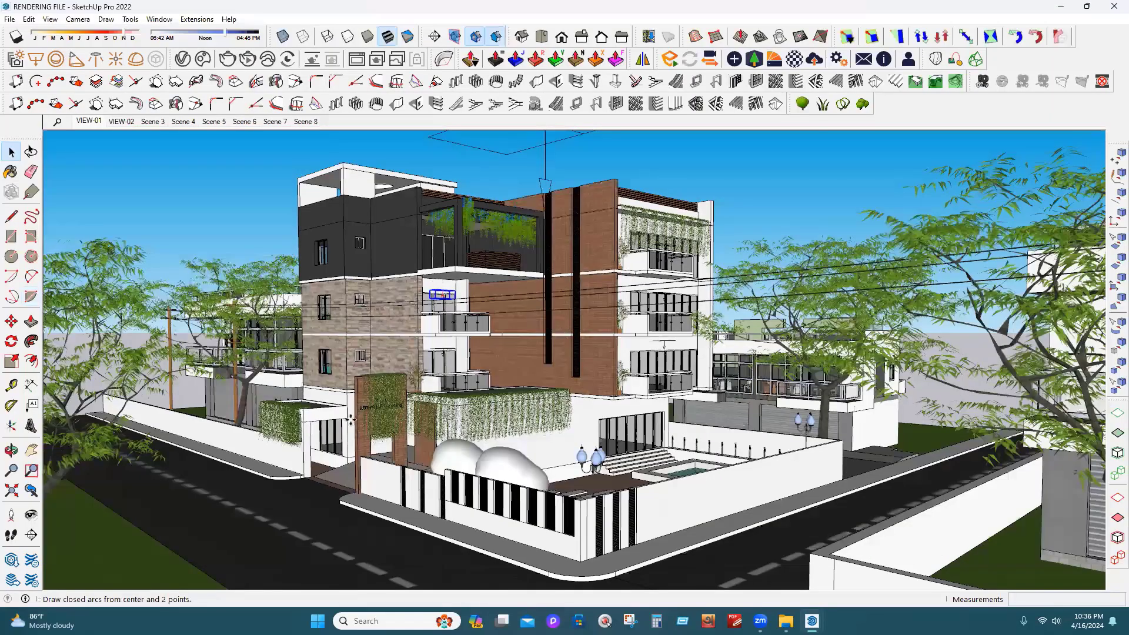
# Place the selected balcony light at the ground-floor entrance beside the gate and rotate it in place
pyautogui.click(345, 416)
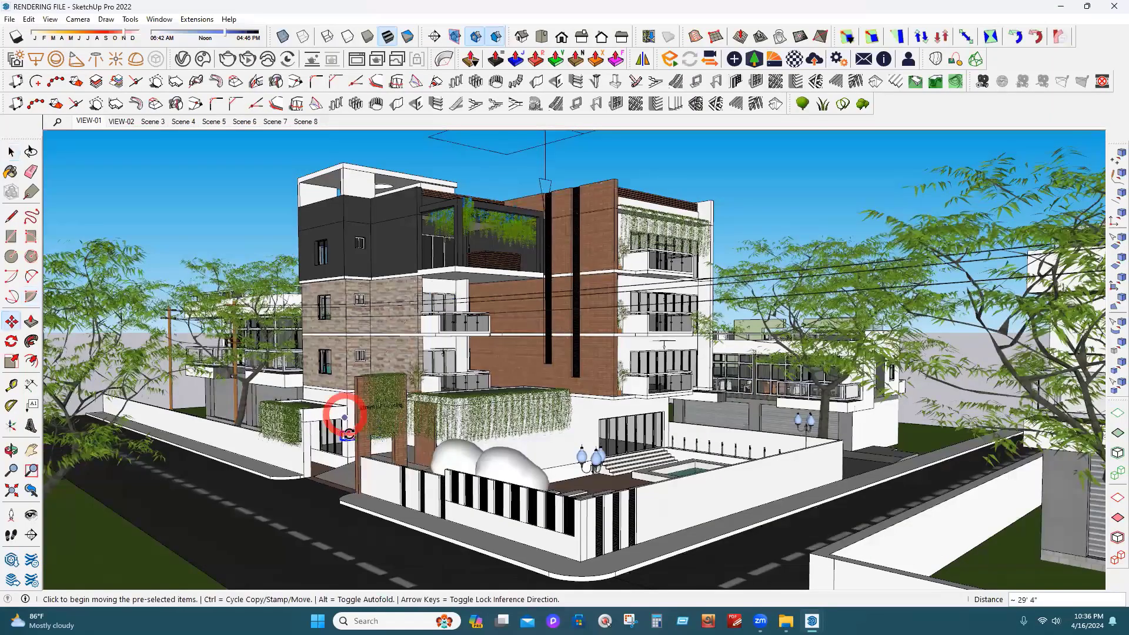
pyautogui.press('q')
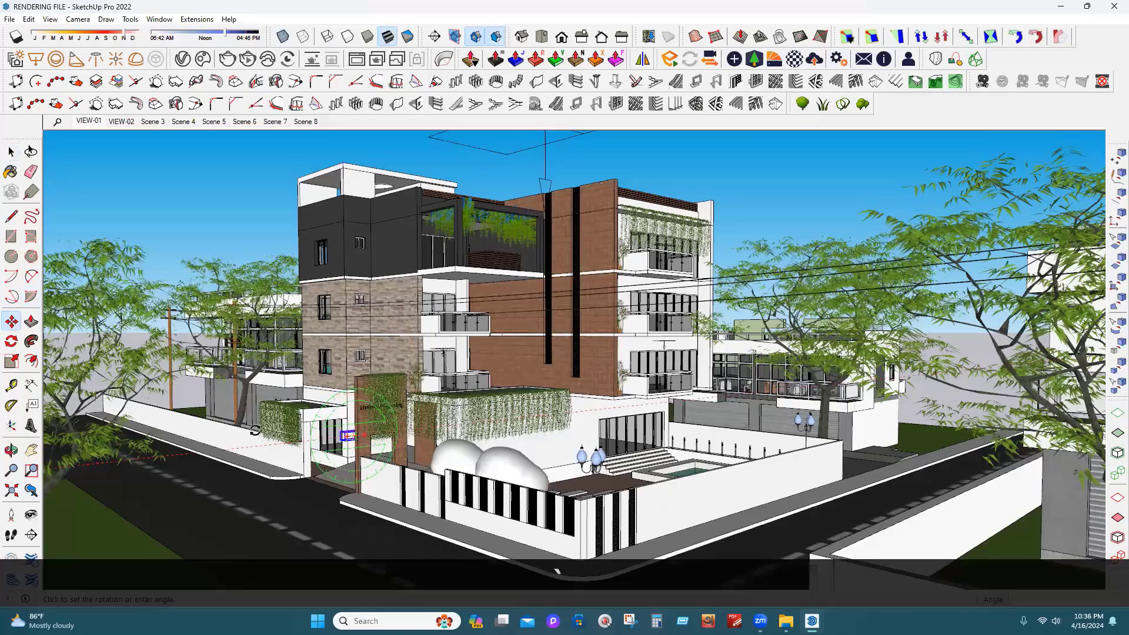
pyautogui.press('Escape')
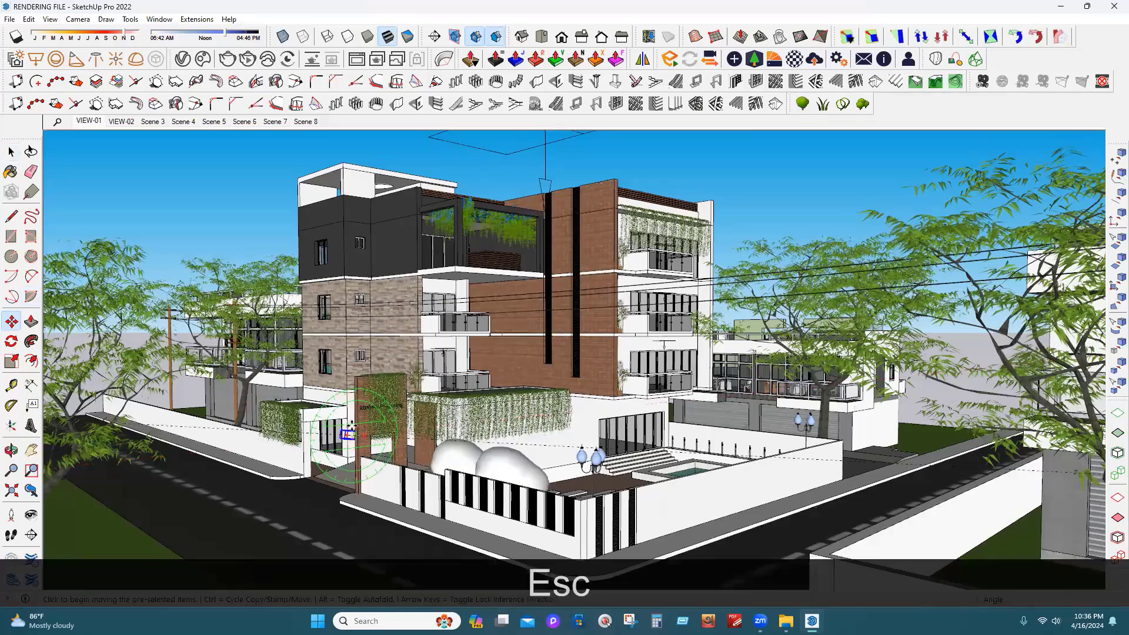
pyautogui.scroll(2, 356, 429)
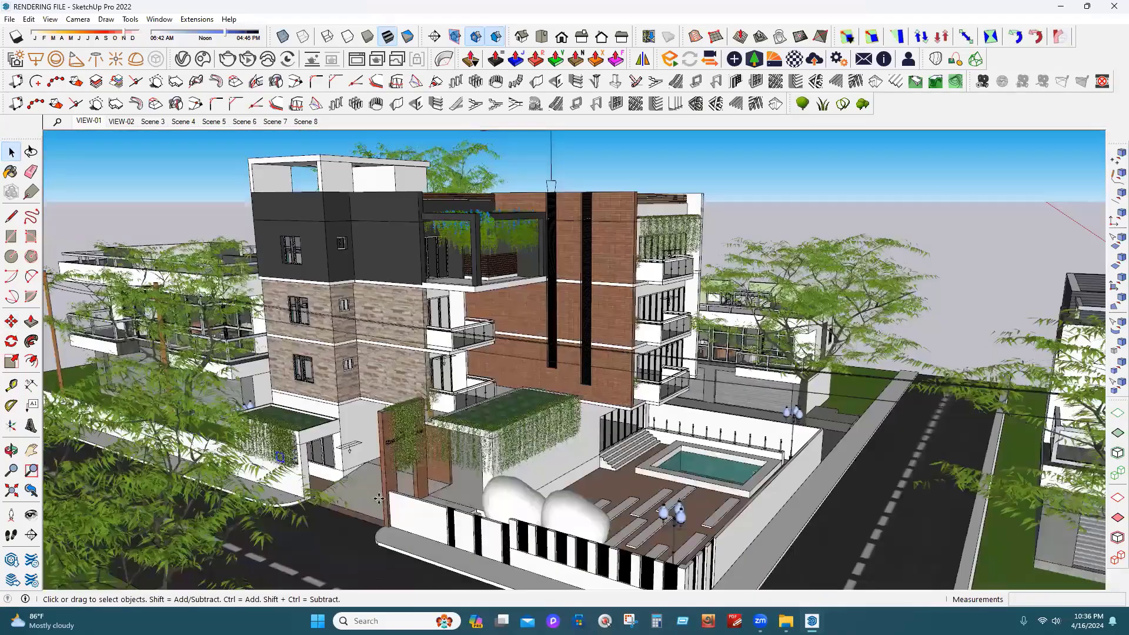
# Copy the entrance light up into the open rooftop structure above the dark-clad corner of the building
pyautogui.press('m')
pyautogui.press('ctrl')
pyautogui.click(350, 450)
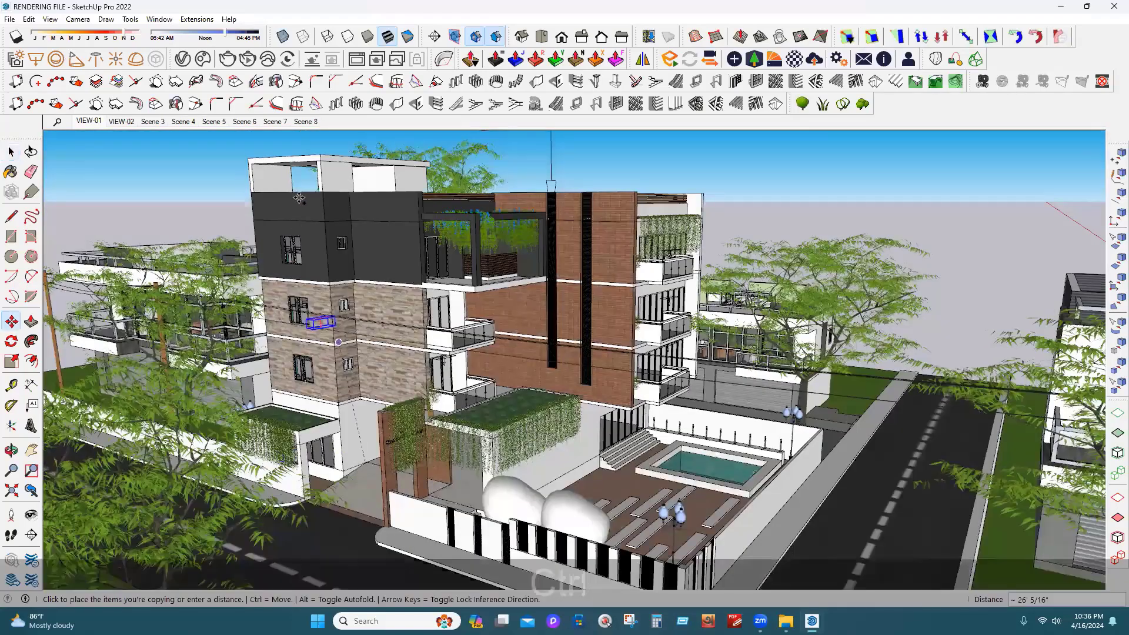
pyautogui.click(312, 203)
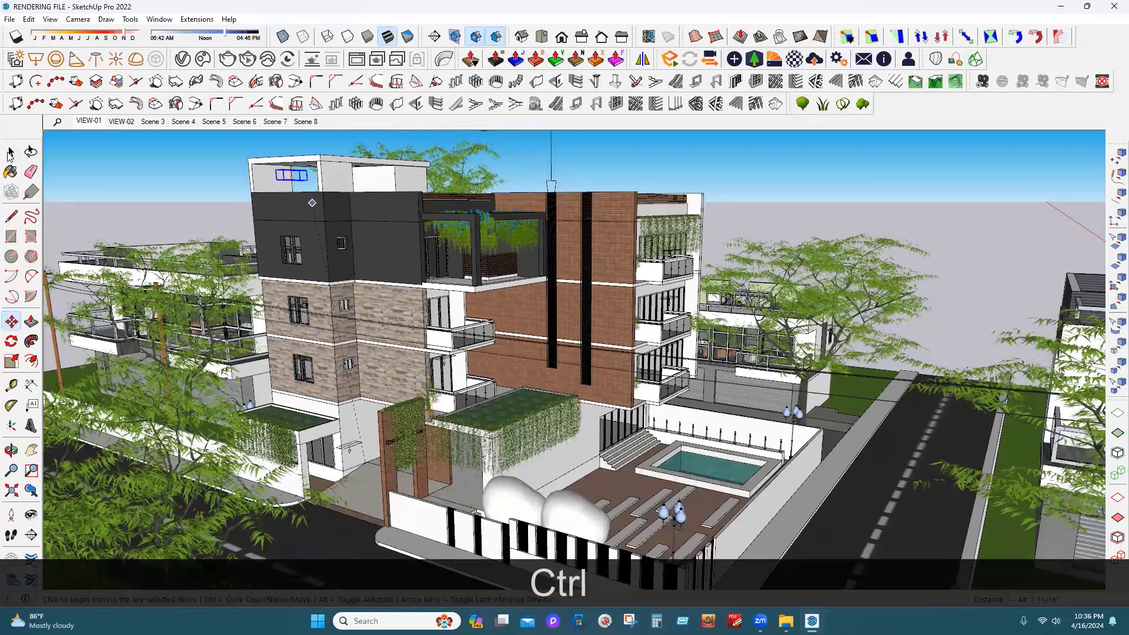
pyautogui.press('space')
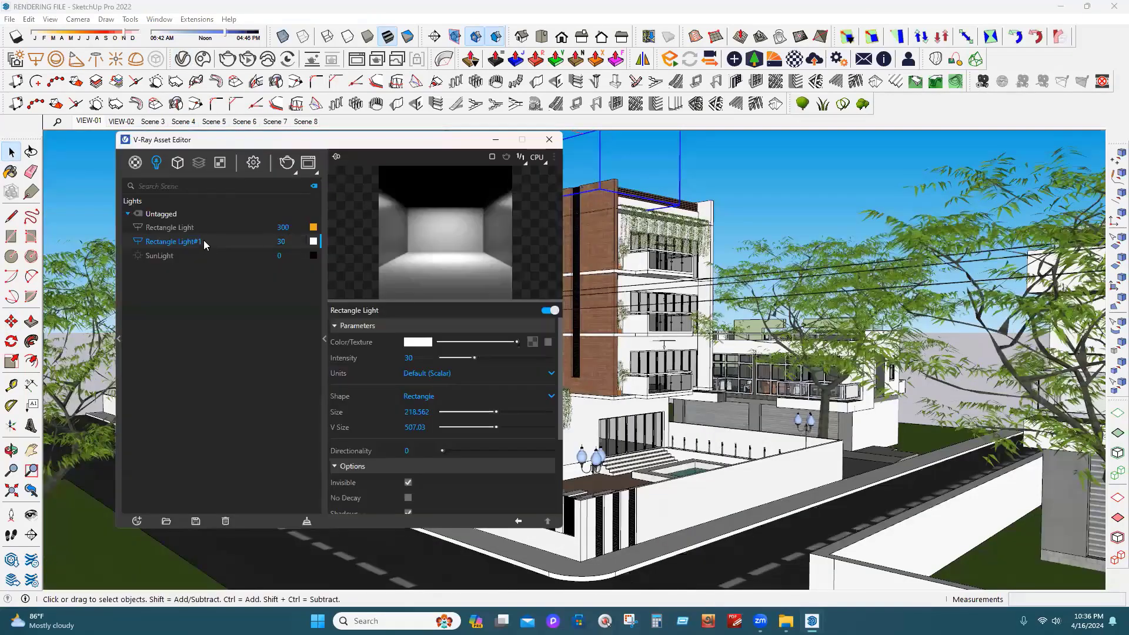
# Rename the large roof light from Rectangle Light#1 to "roof top light" and set its intensity to 100
pyautogui.rightClick(220, 269)
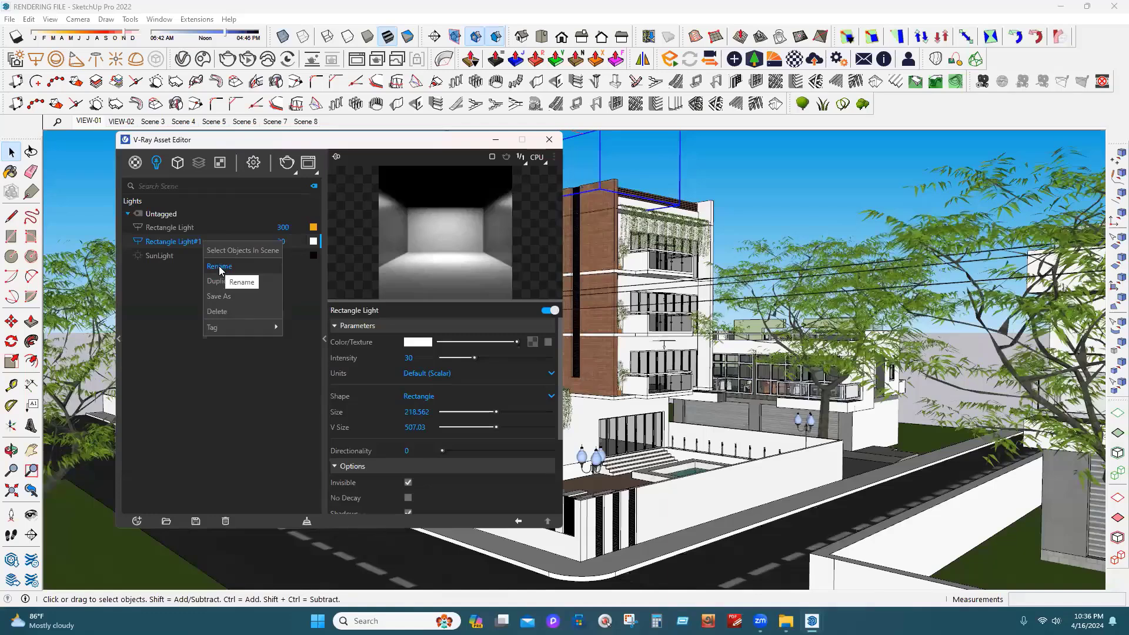
pyautogui.click(220, 267)
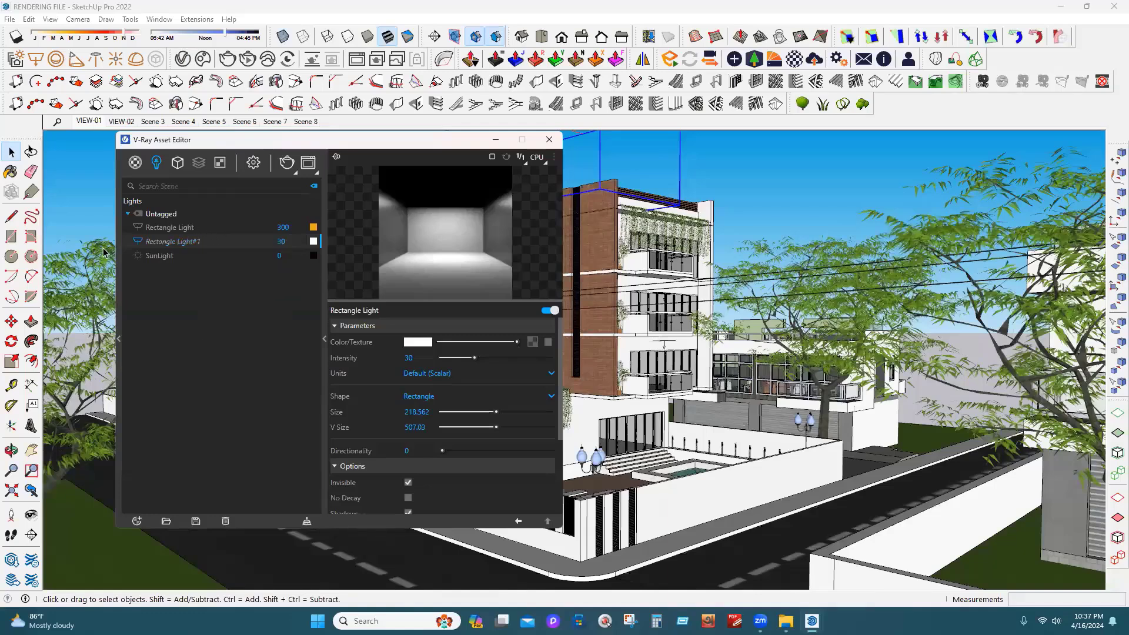
pyautogui.hotkey('ctrl', 'a')
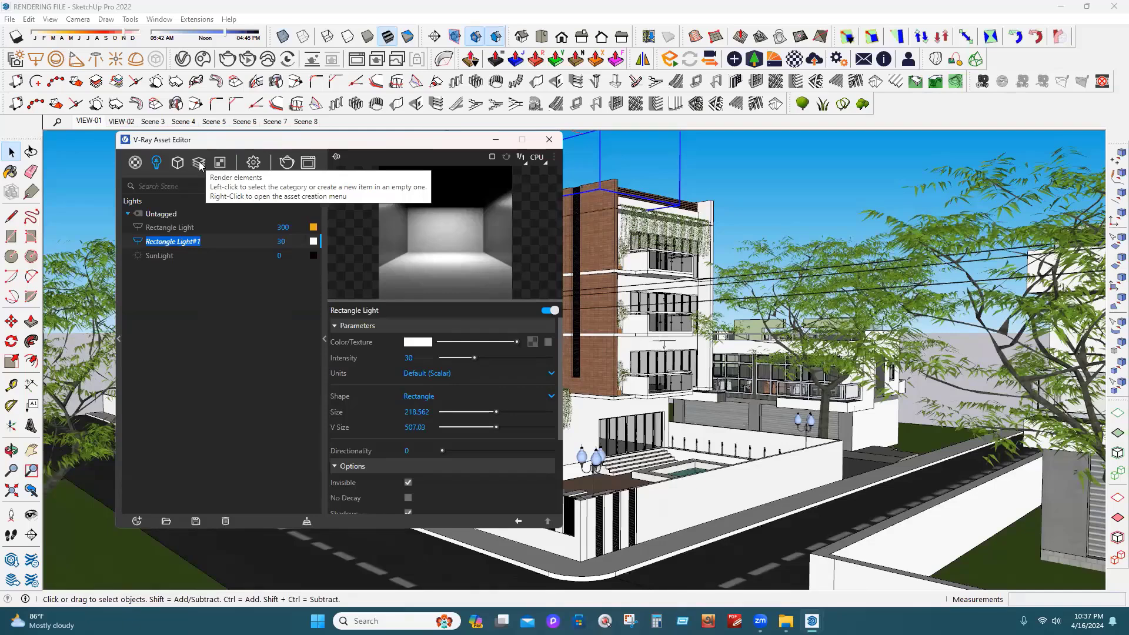
pyautogui.write('roof top light')
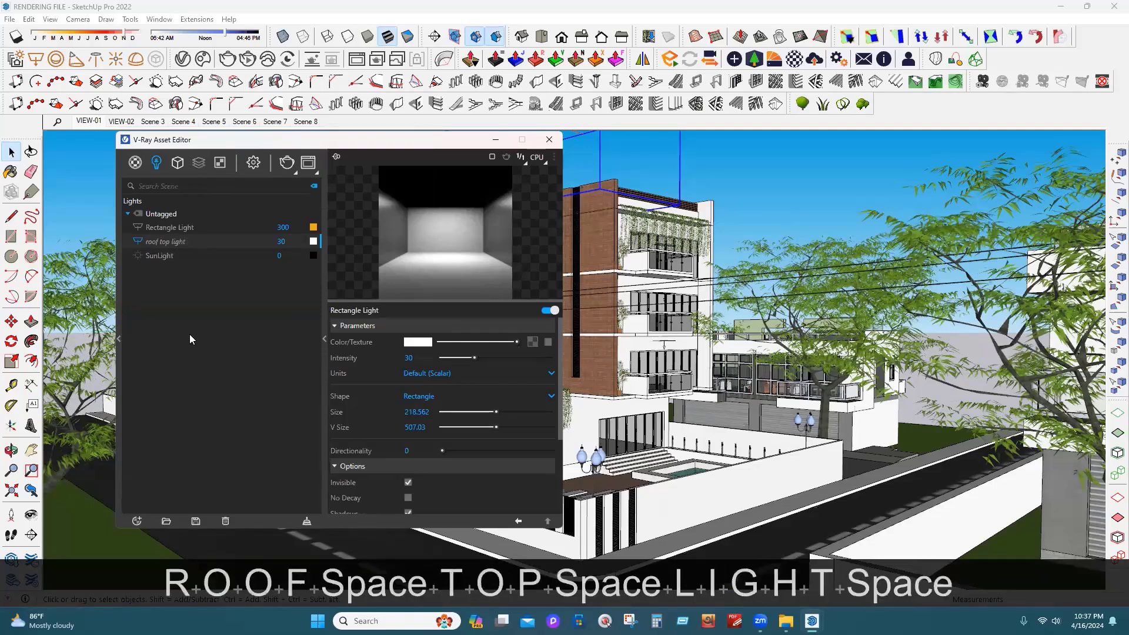
pyautogui.press('Return')
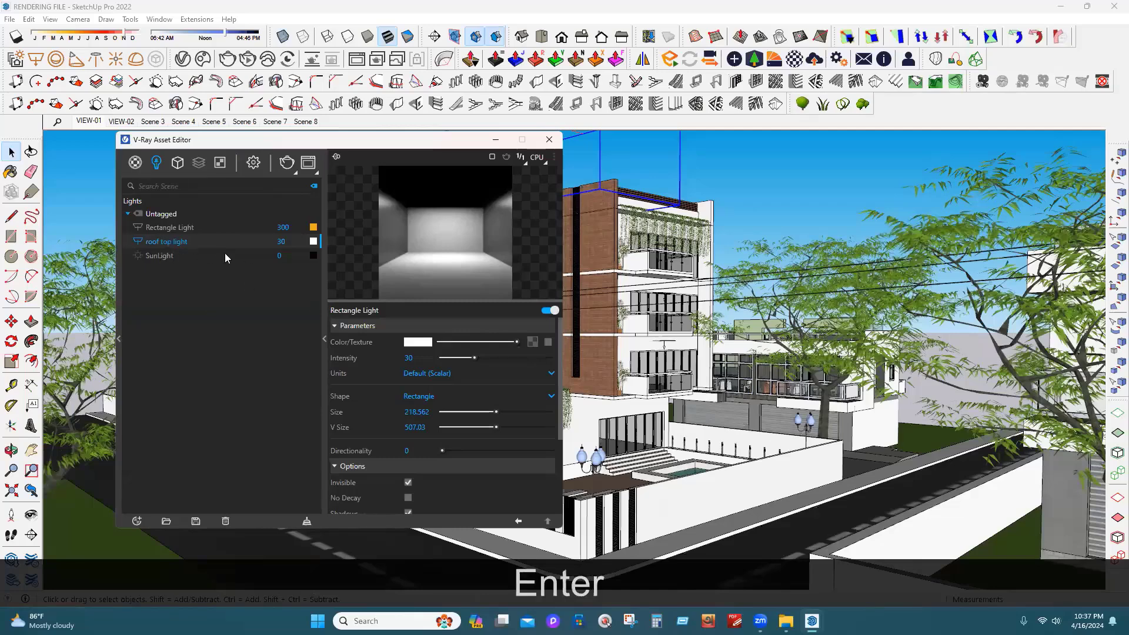
pyautogui.moveTo(292, 242); pyautogui.dragTo(203, 234)
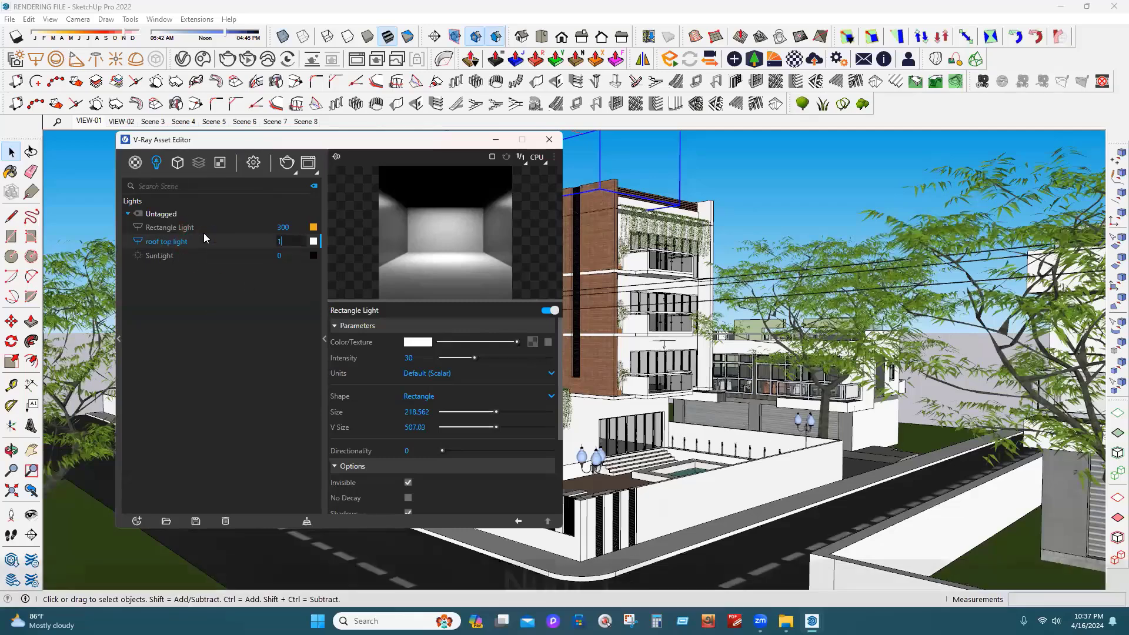
pyautogui.write('100')
pyautogui.press('Return')
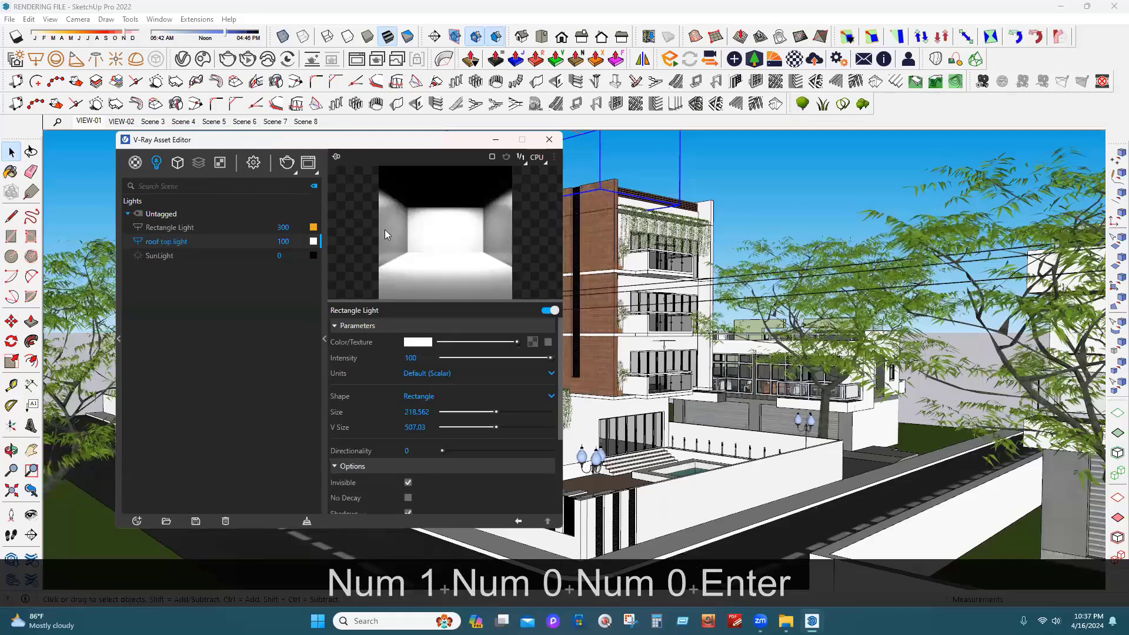
# Run test renders with the brighter roof light, then close the frame buffer and the V-Ray Asset Editor
pyautogui.click(225, 59)
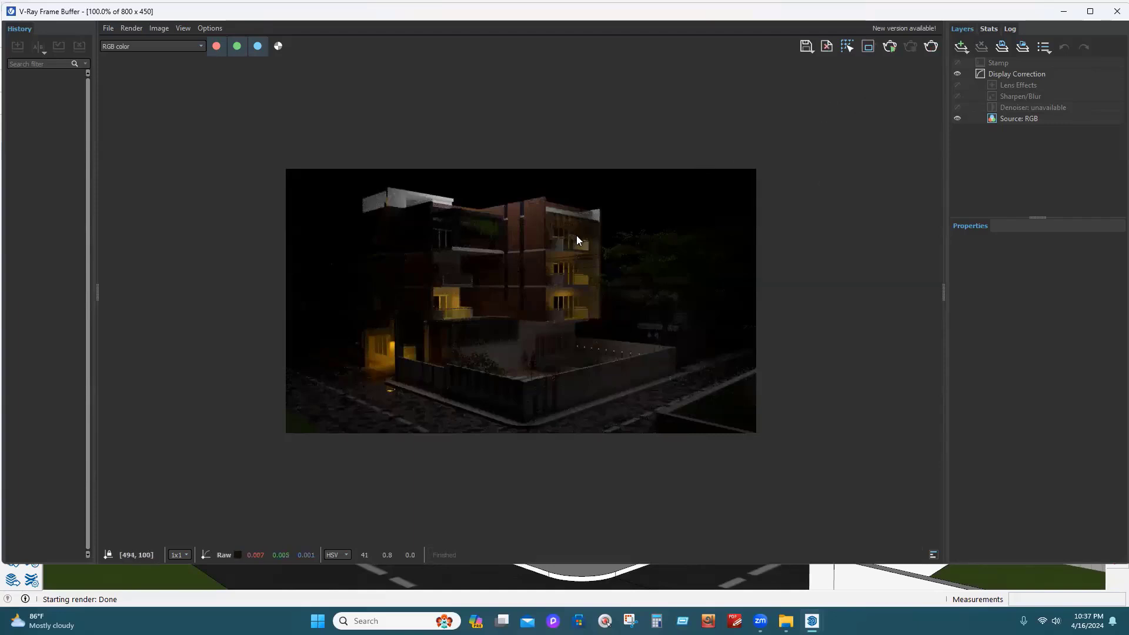
pyautogui.click(891, 47)
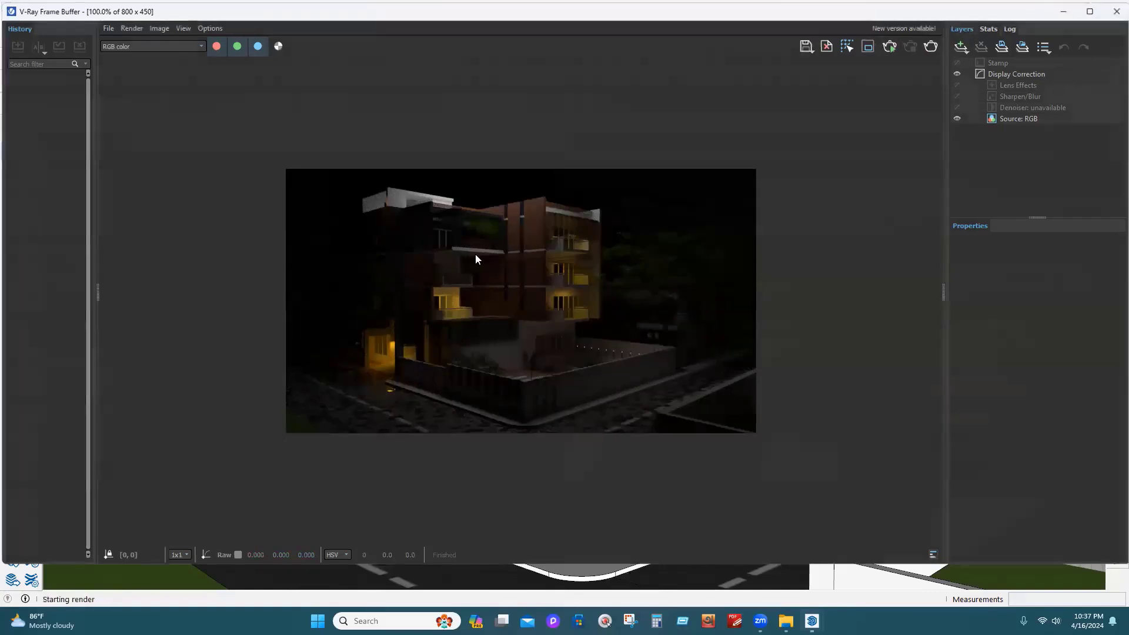
pyautogui.click(905, 50)
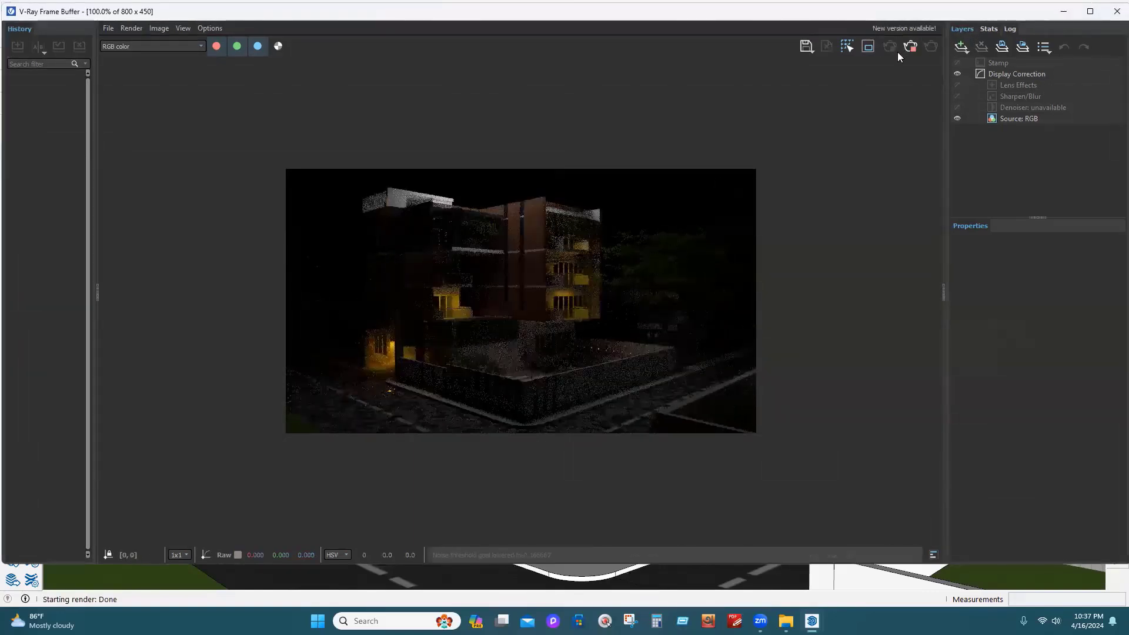
pyautogui.click(1116, 12)
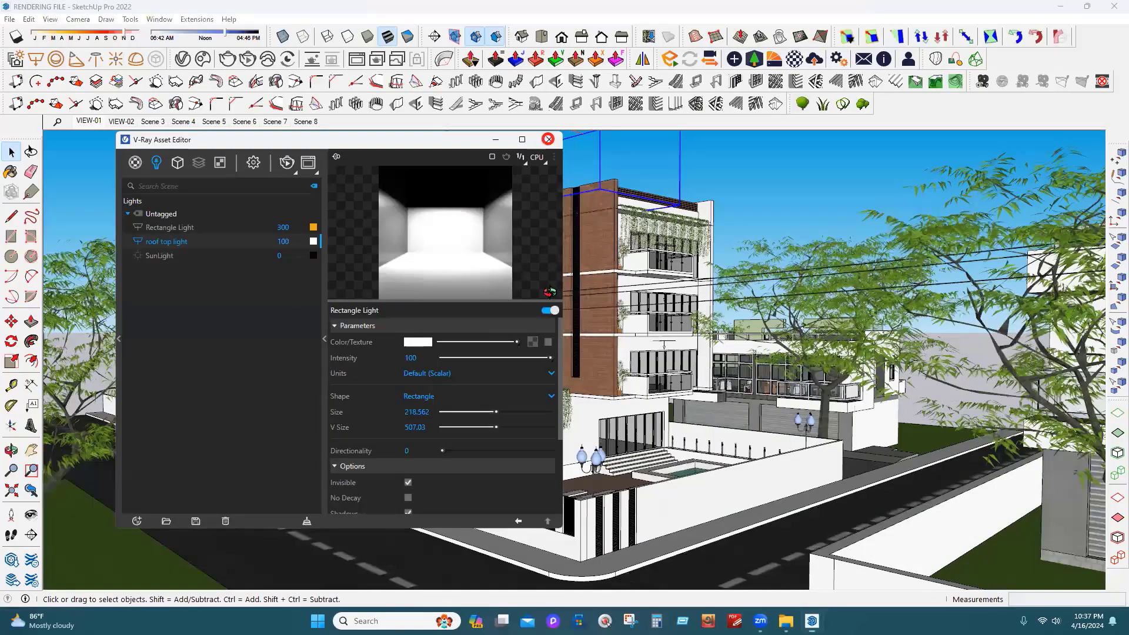
pyautogui.click(548, 139)
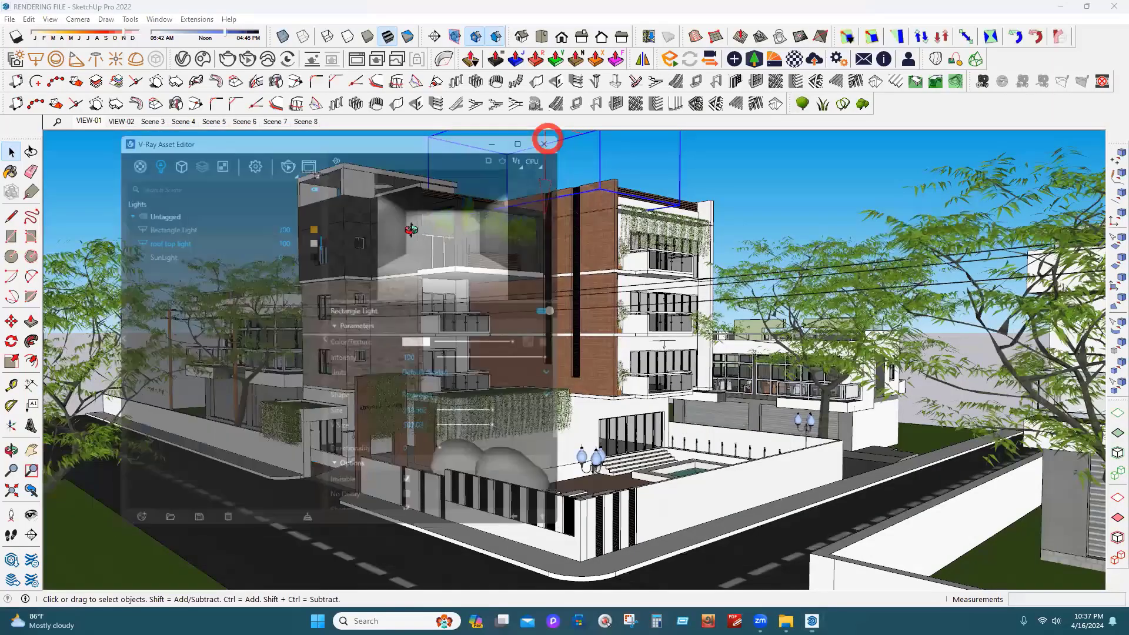
# Copy the lower balcony's rectangle light up to the top-floor terrace under the planted pergola
pyautogui.scroll(4, 403, 408)
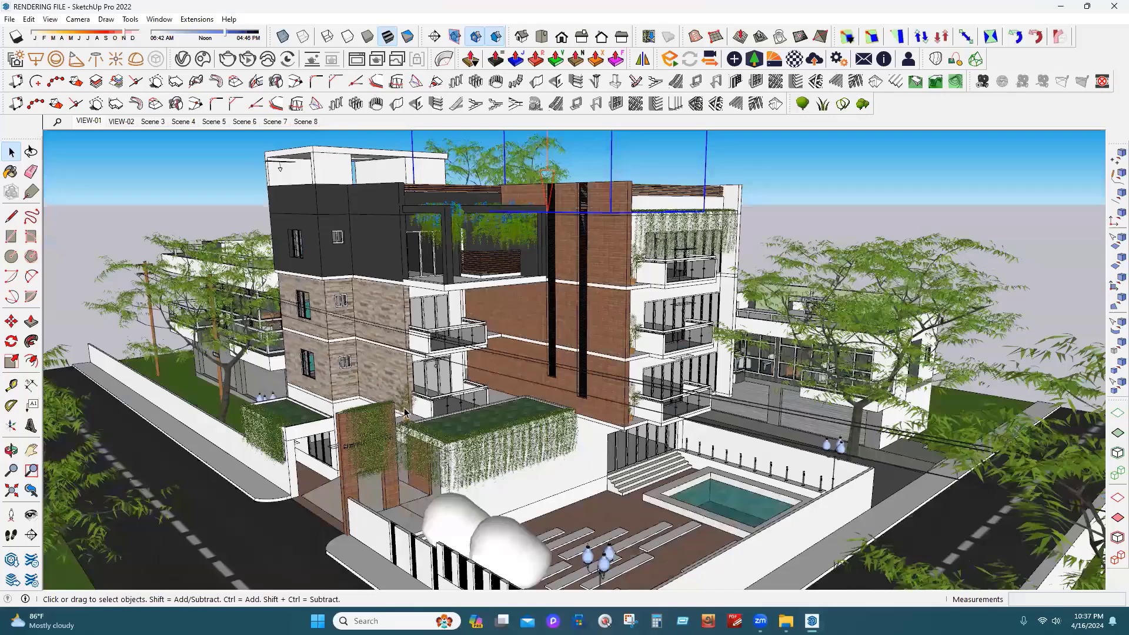
pyautogui.scroll(3, 405, 413)
pyautogui.scroll(-3, 404, 413)
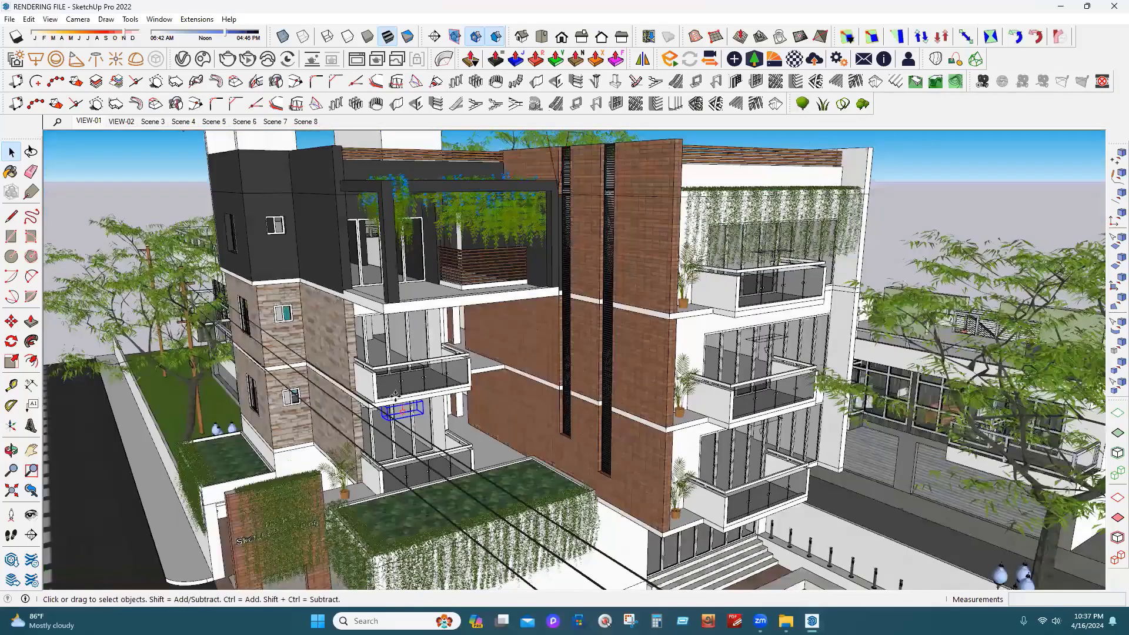
pyautogui.press('m')
pyautogui.click(399, 409)
pyautogui.press('ctrl')
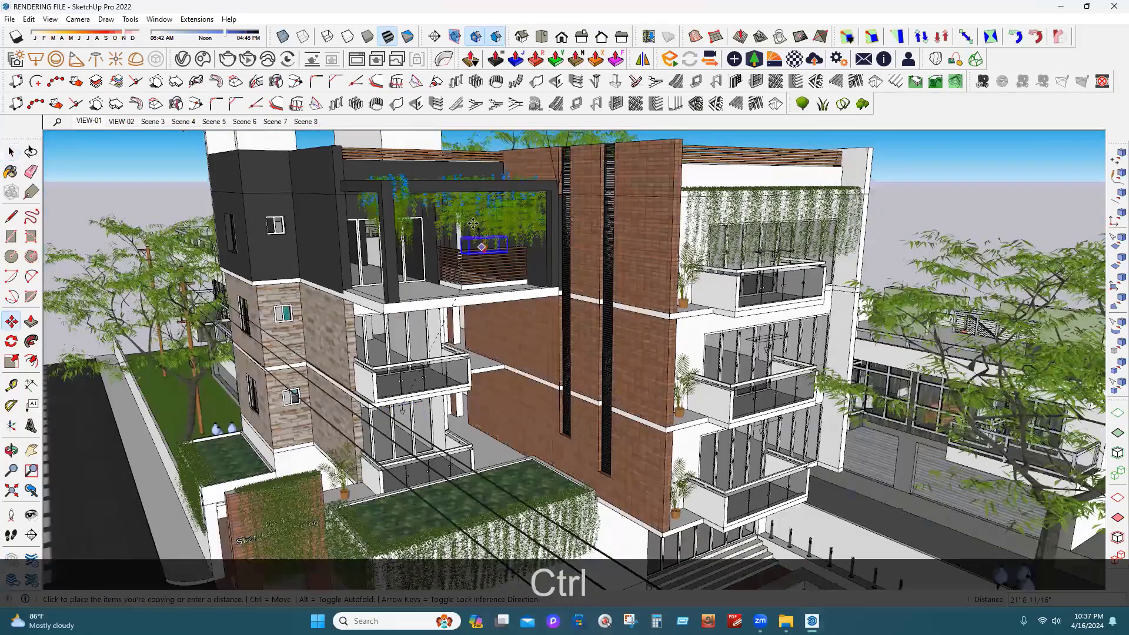
pyautogui.click(474, 224)
pyautogui.scroll(3, 403, 305)
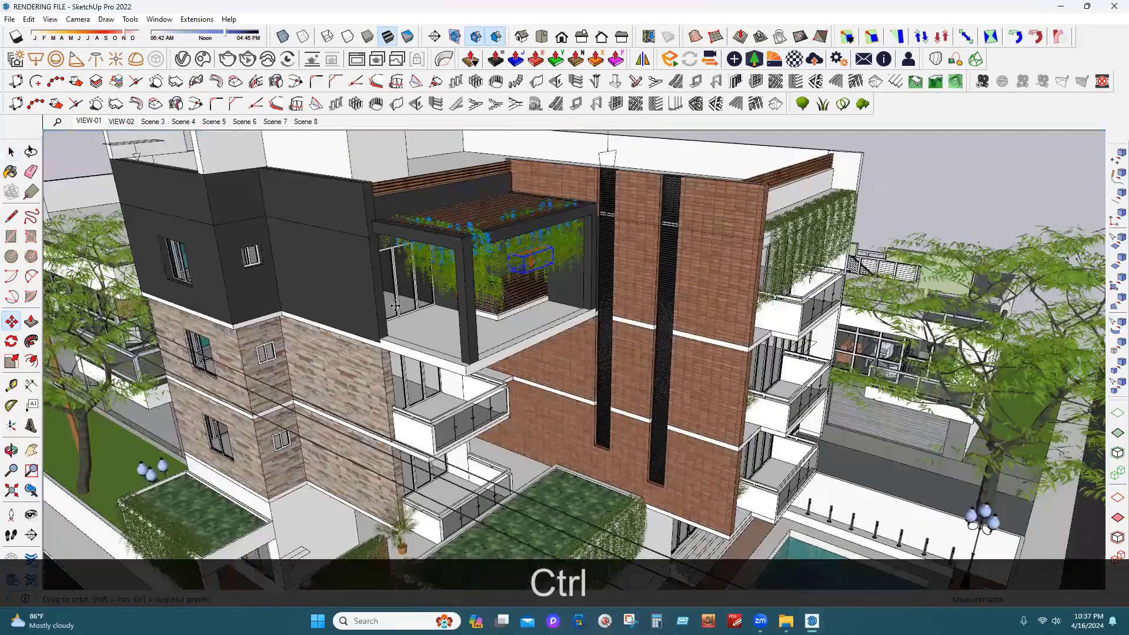
pyautogui.scroll(-2, 360, 292)
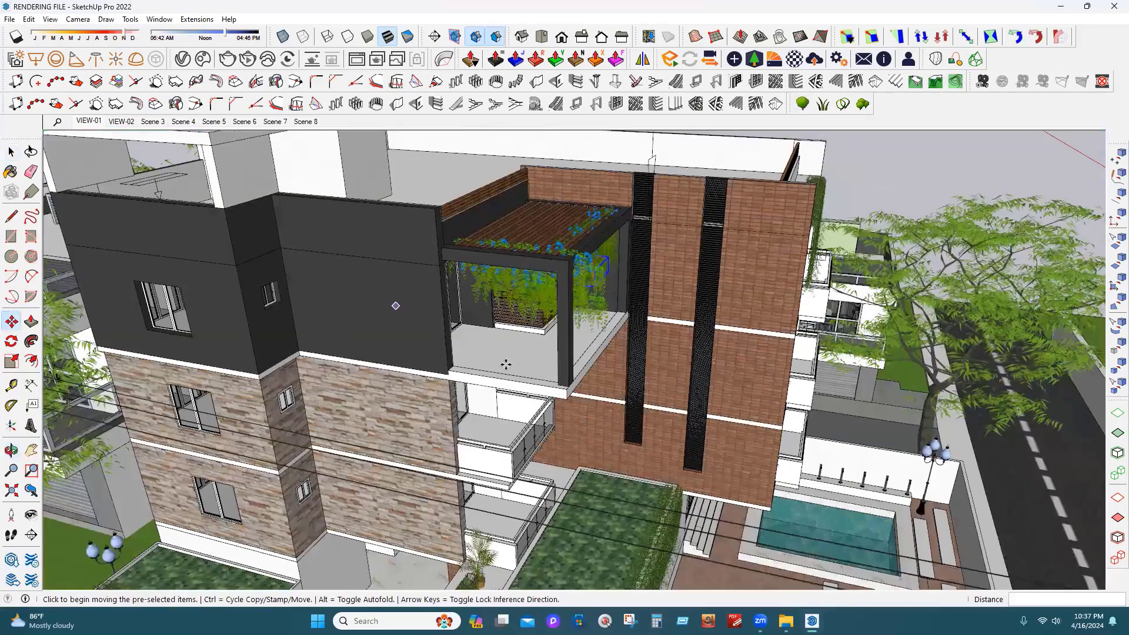
# Adjust the copied light's position under the terrace pergola and return to the VIEW-01 scene
pyautogui.click(356, 292)
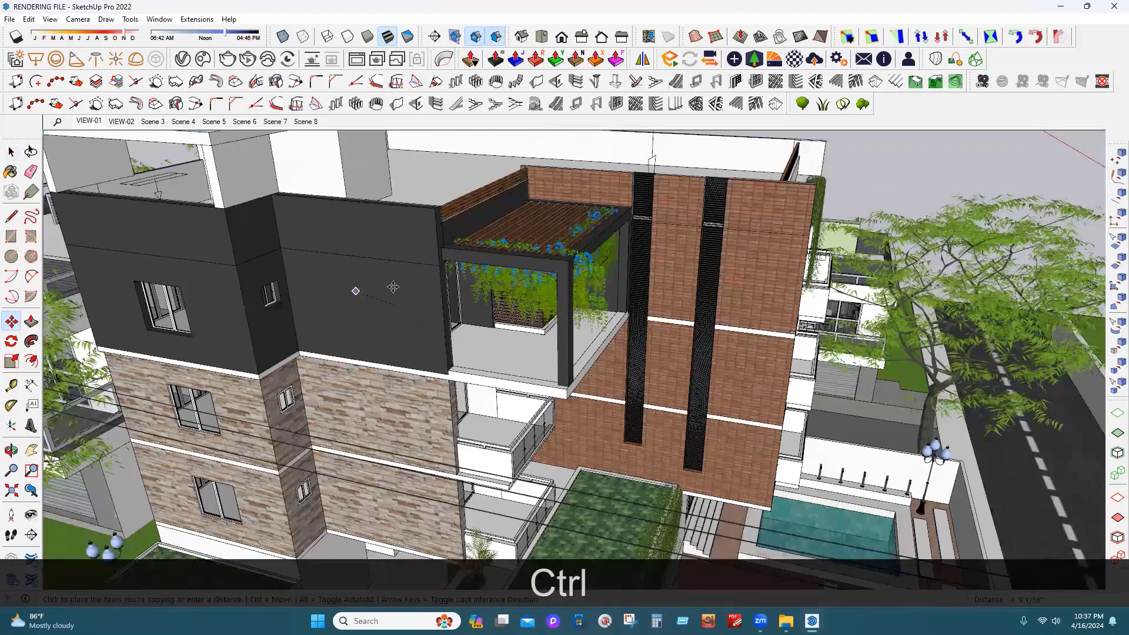
pyautogui.moveTo(396, 299); pyautogui.dragTo(271, 250, button='middle')
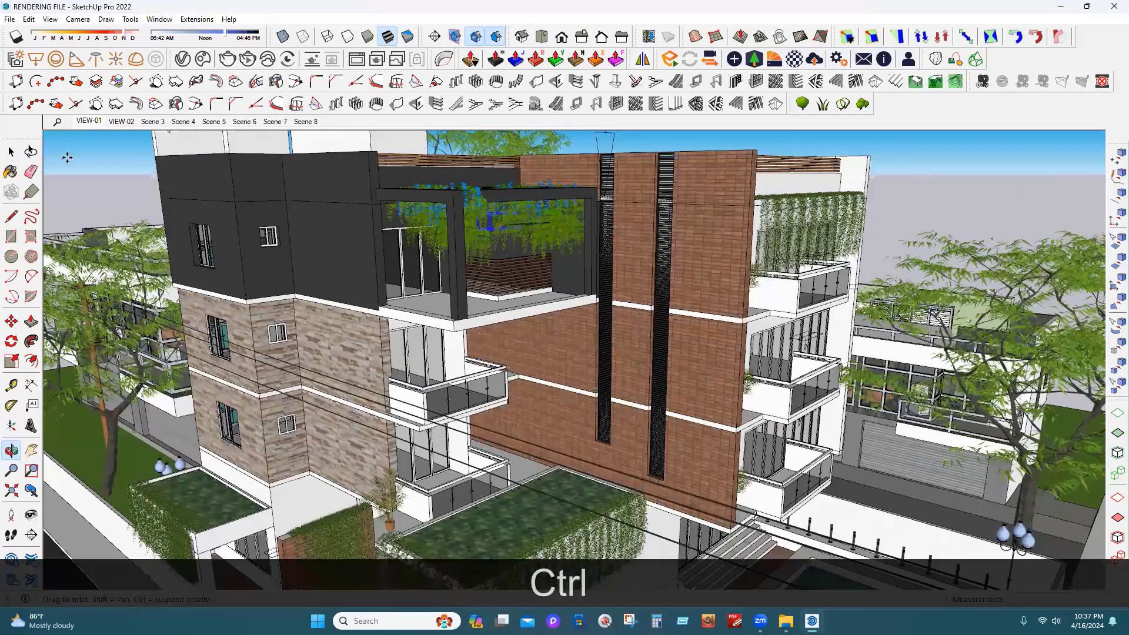
pyautogui.press('Escape')
pyautogui.click(91, 122)
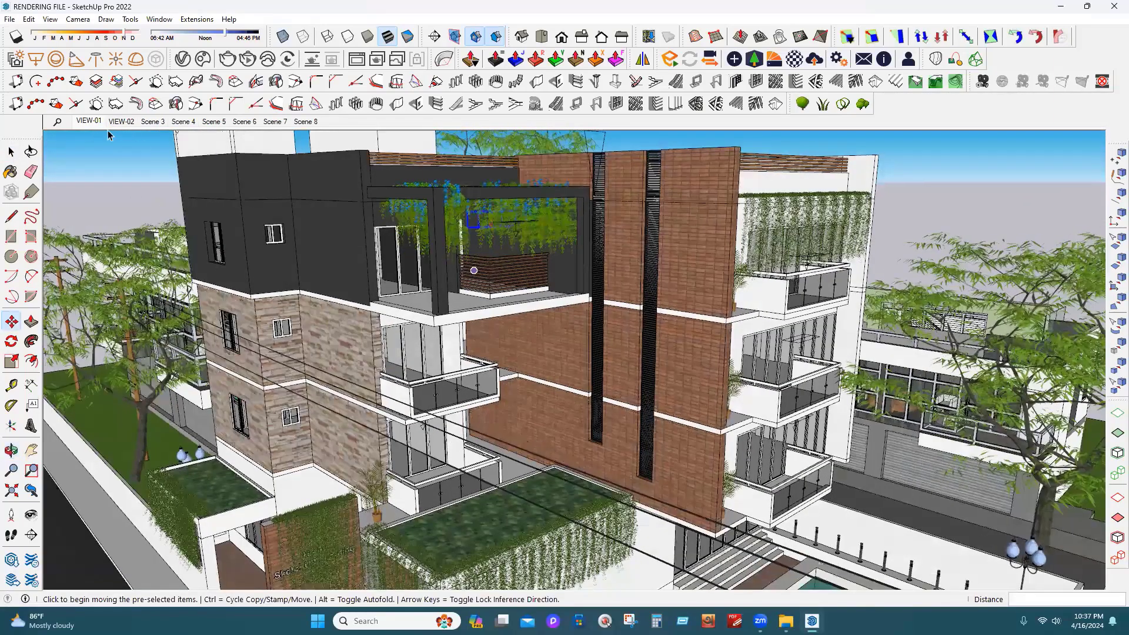
pyautogui.press('space')
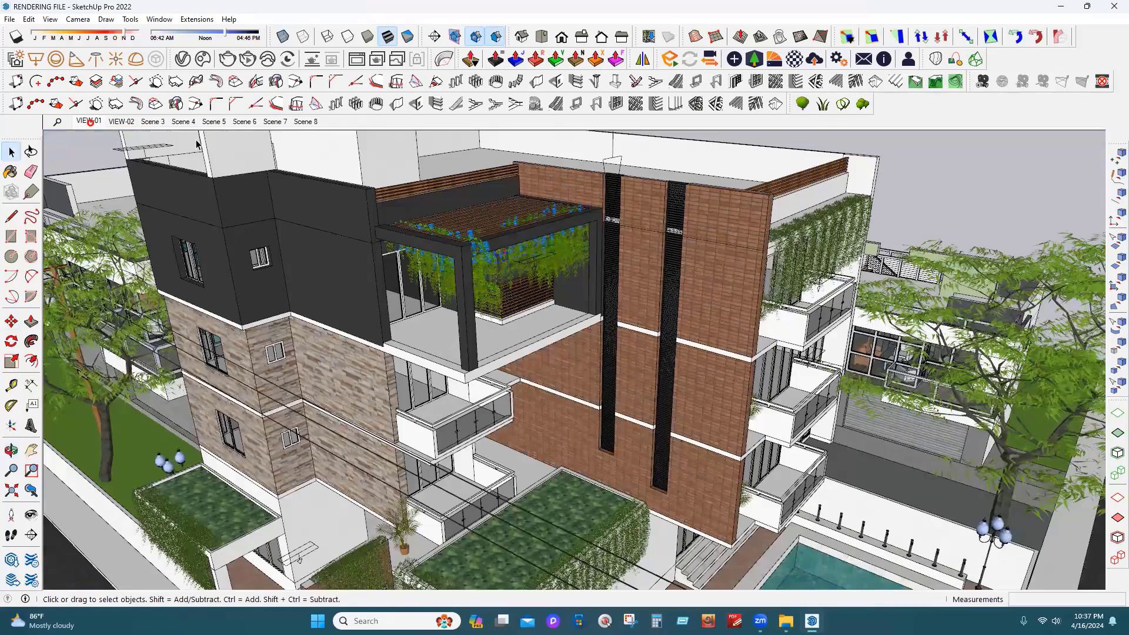
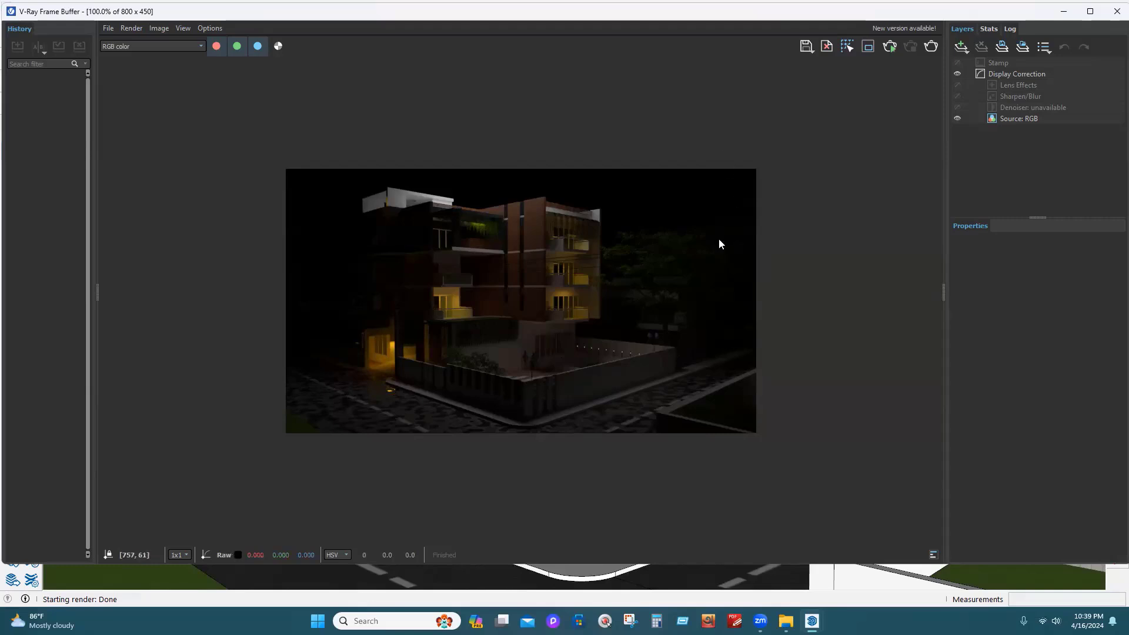
# Close the finished test render and save the model
pyautogui.click(1117, 11)
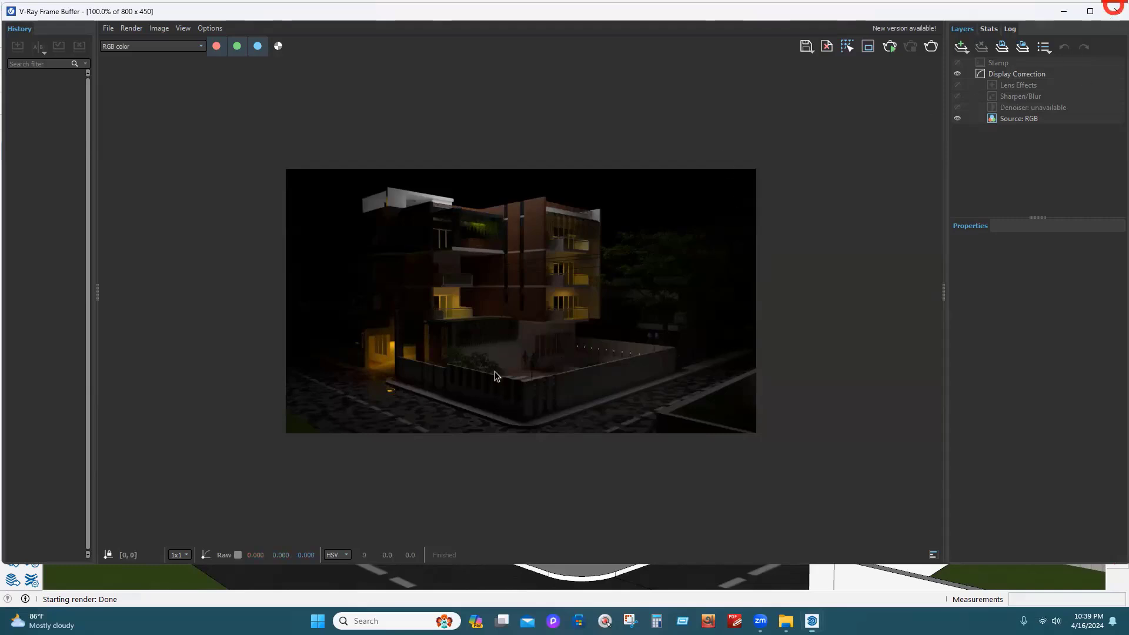
pyautogui.hotkey('ctrl', 's')
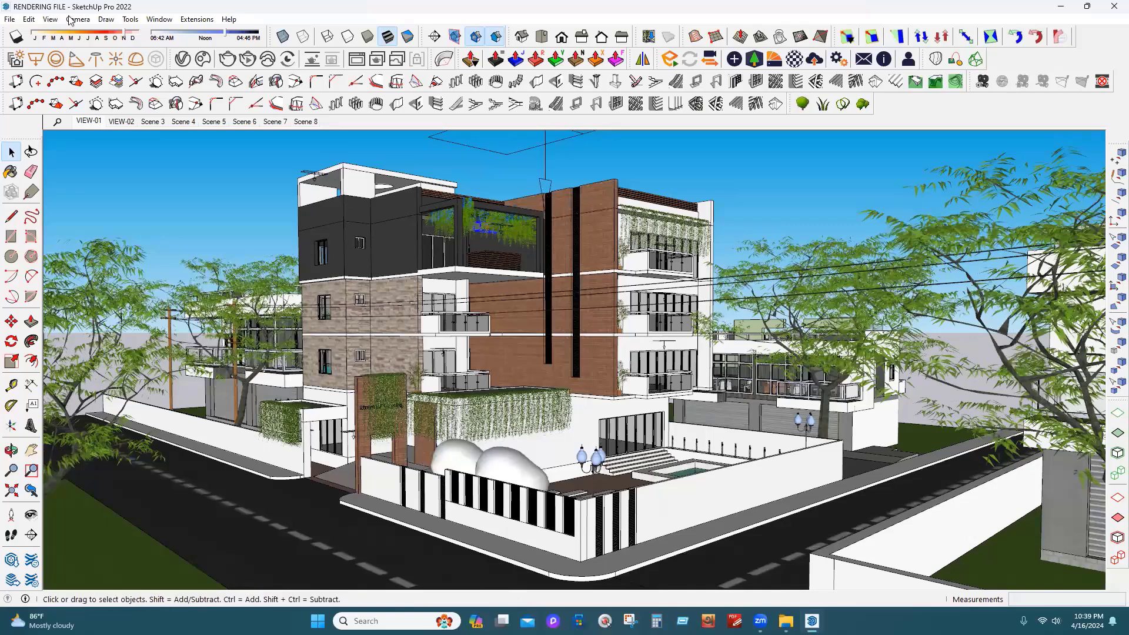
# Try to export the model to the Desktop as a 3DS file named RENDERING FILE, and stop the export
pyautogui.click(12, 20)
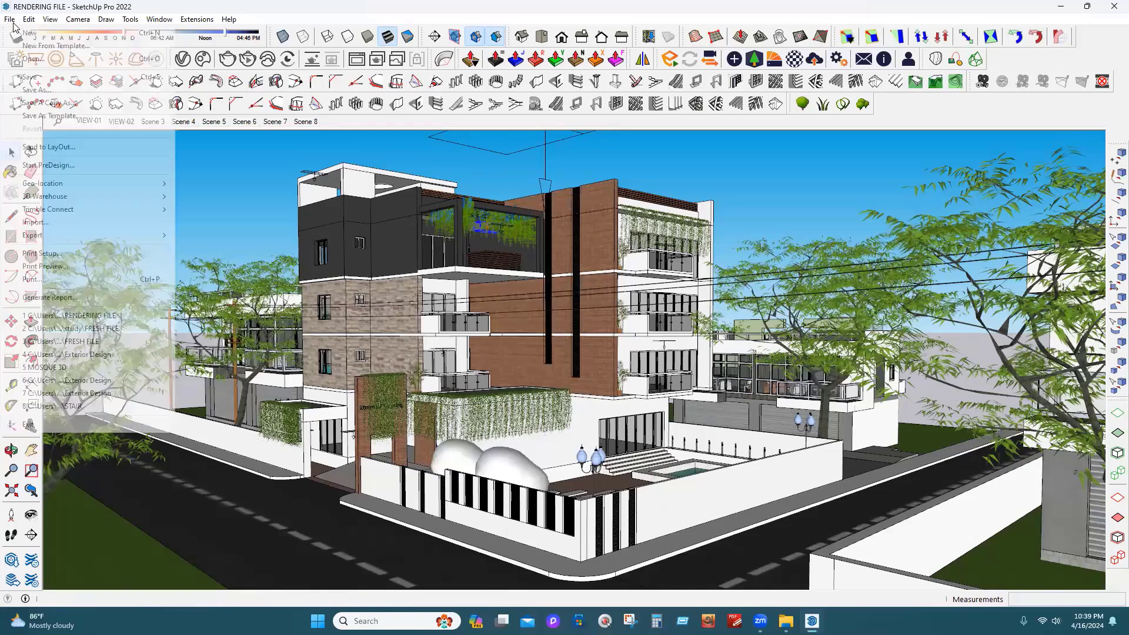
pyautogui.click(55, 234)
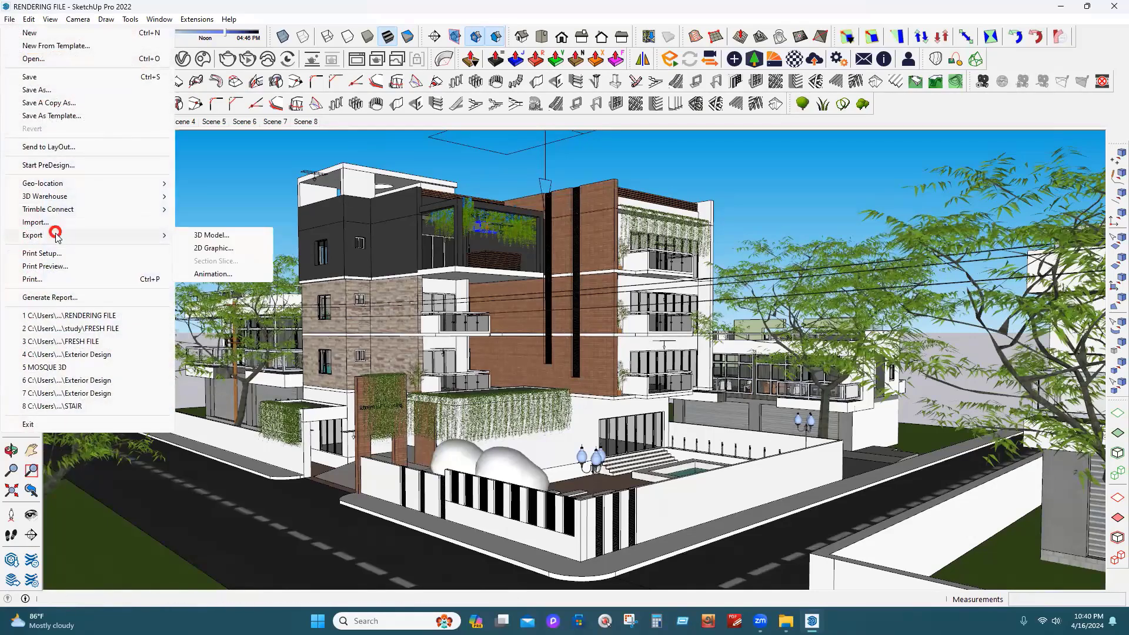
pyautogui.click(210, 235)
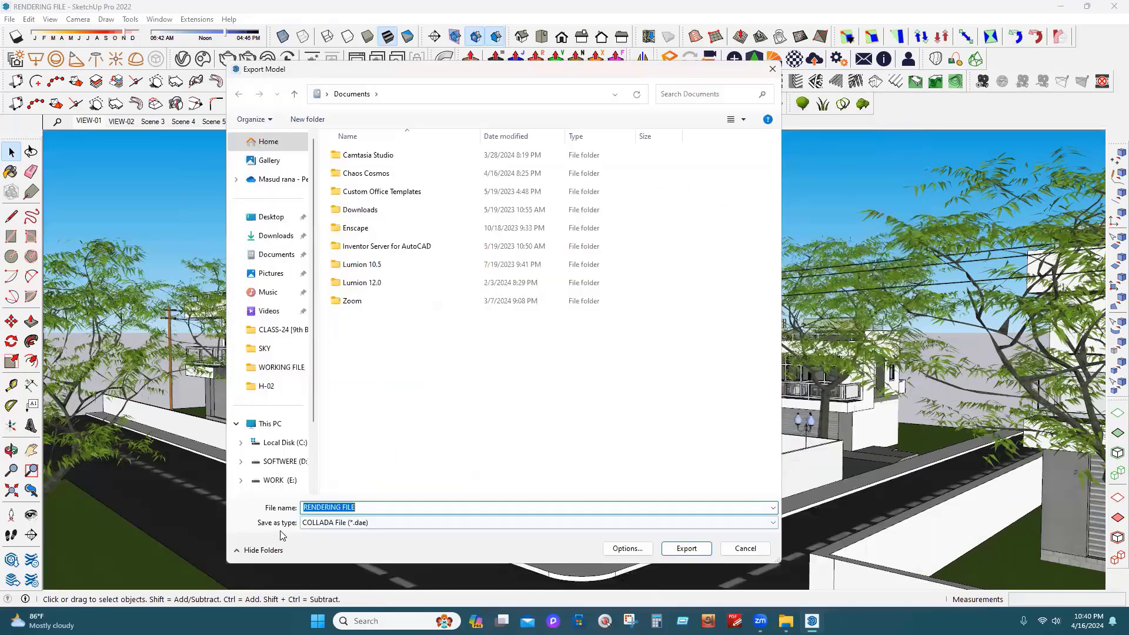
pyautogui.click(422, 527)
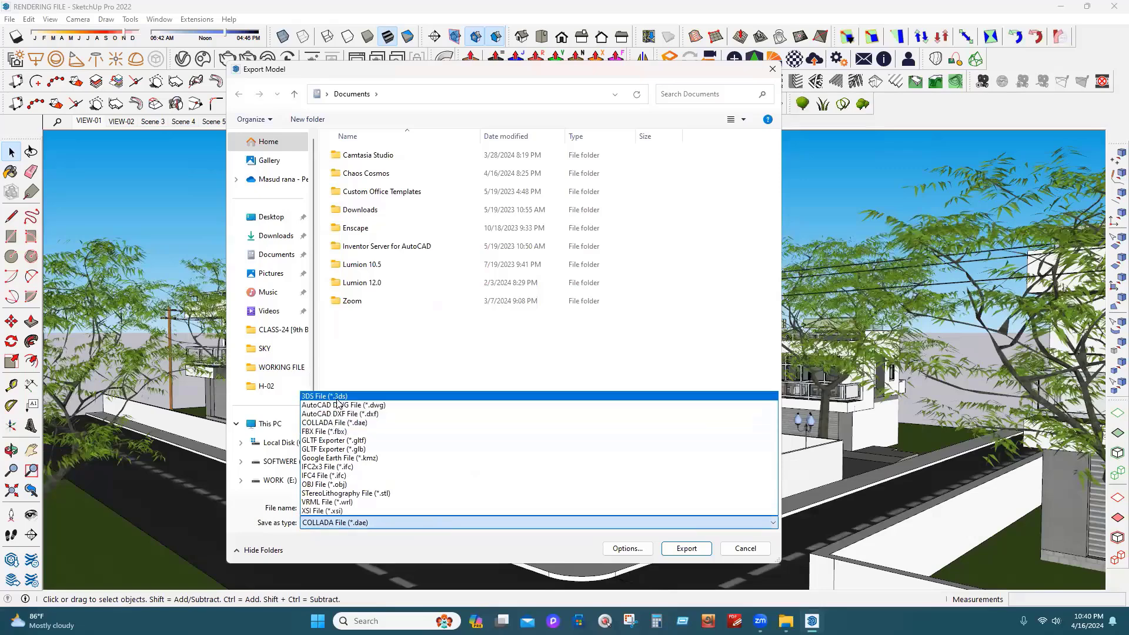
pyautogui.click(330, 396)
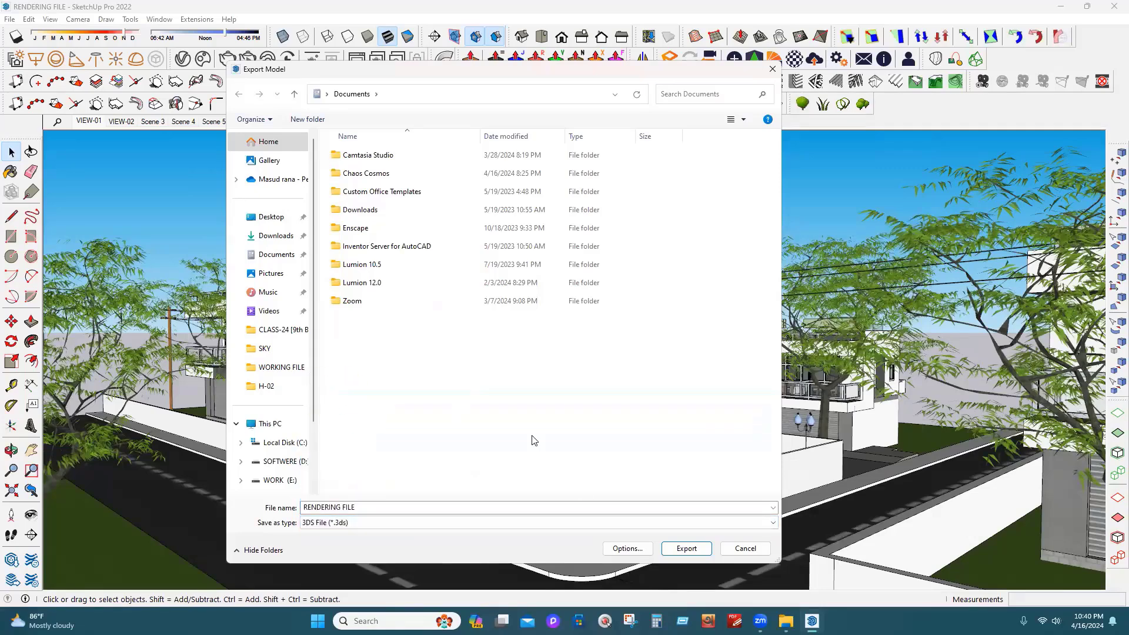
pyautogui.click(280, 221)
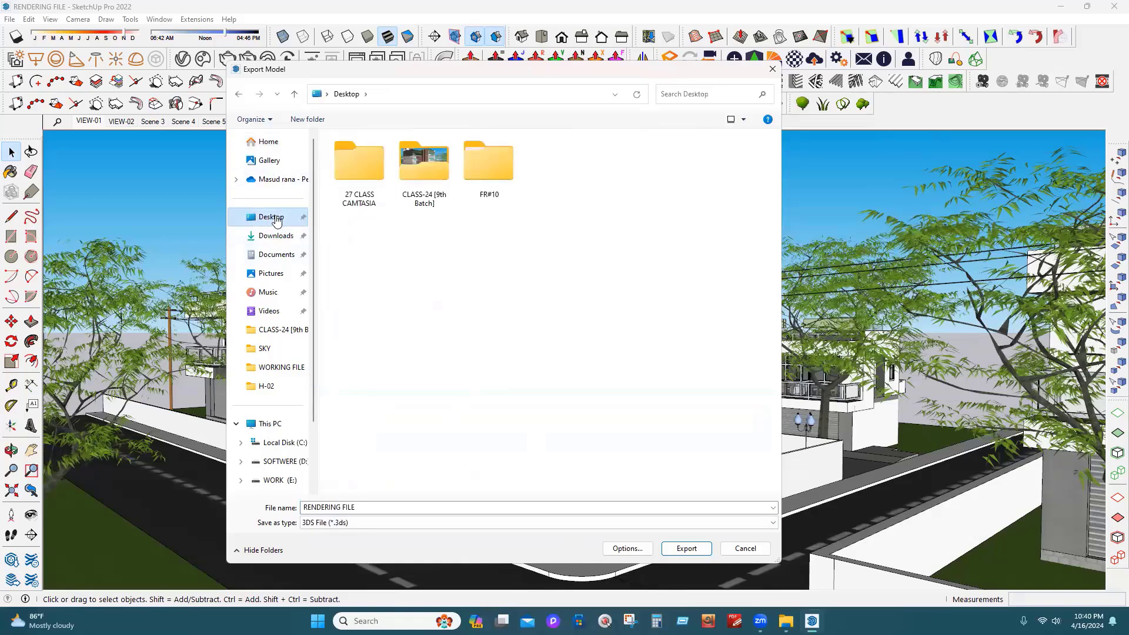
pyautogui.click(686, 549)
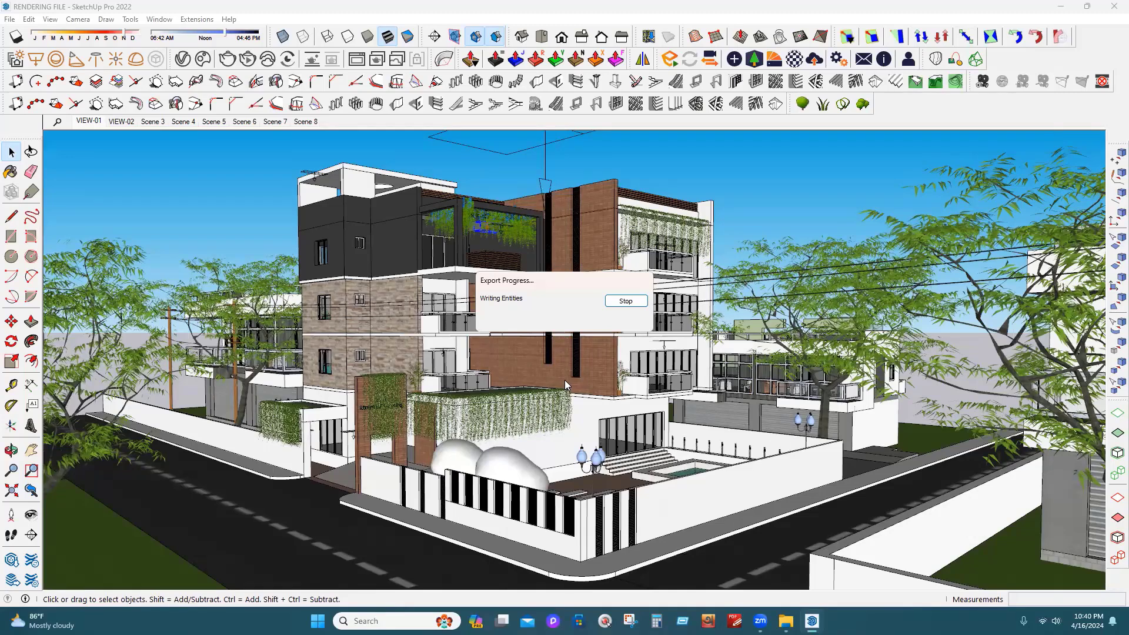
pyautogui.click(632, 299)
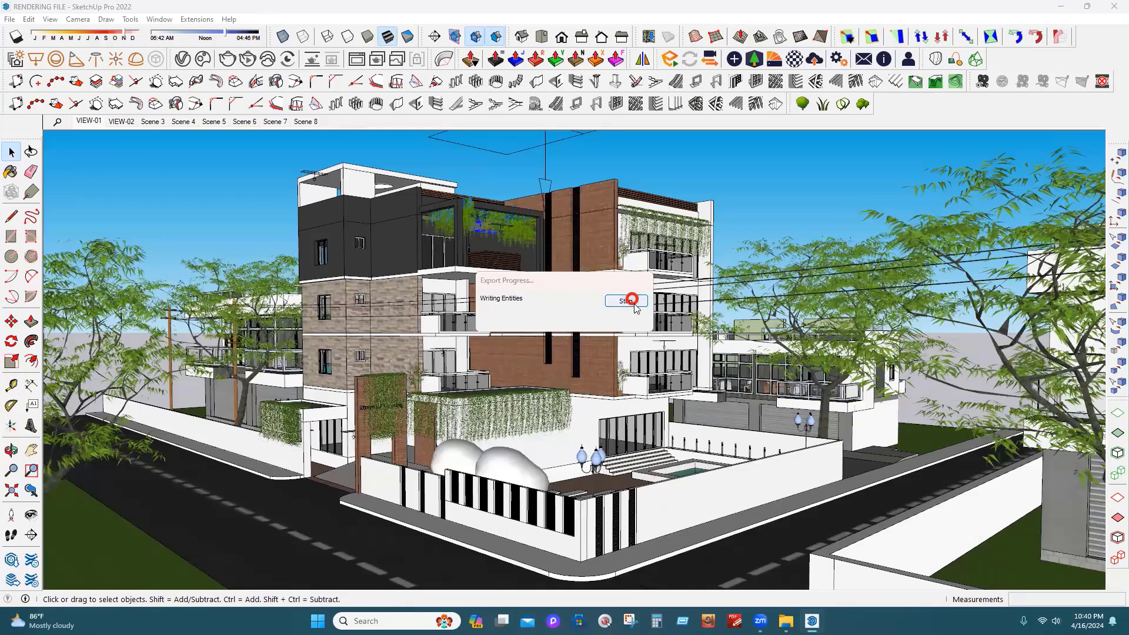
pyautogui.click(583, 335)
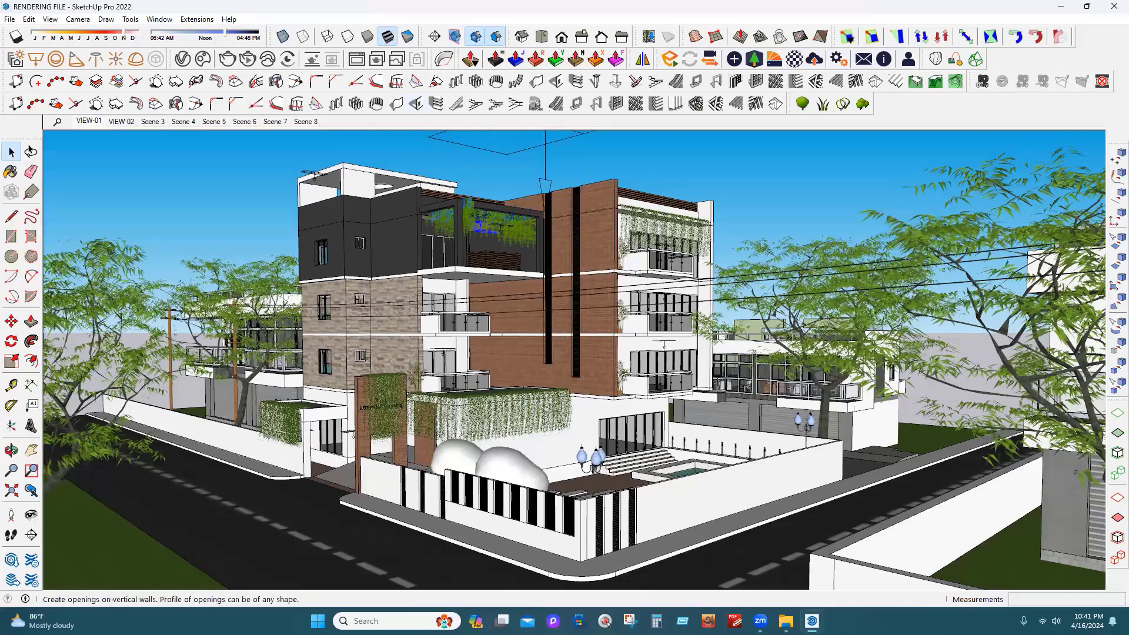
# Minimize the model window, close the WORKING FILE folder window and open the SKETCHUP Chrome profile from the desktop
pyautogui.click(219, 61)
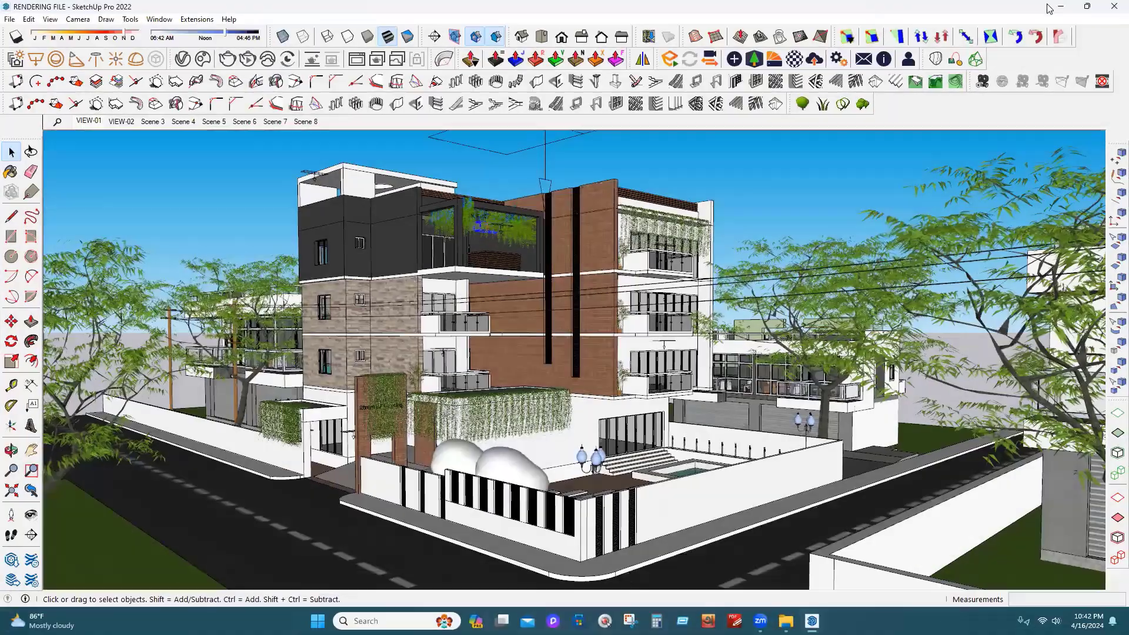
pyautogui.click(1072, 9)
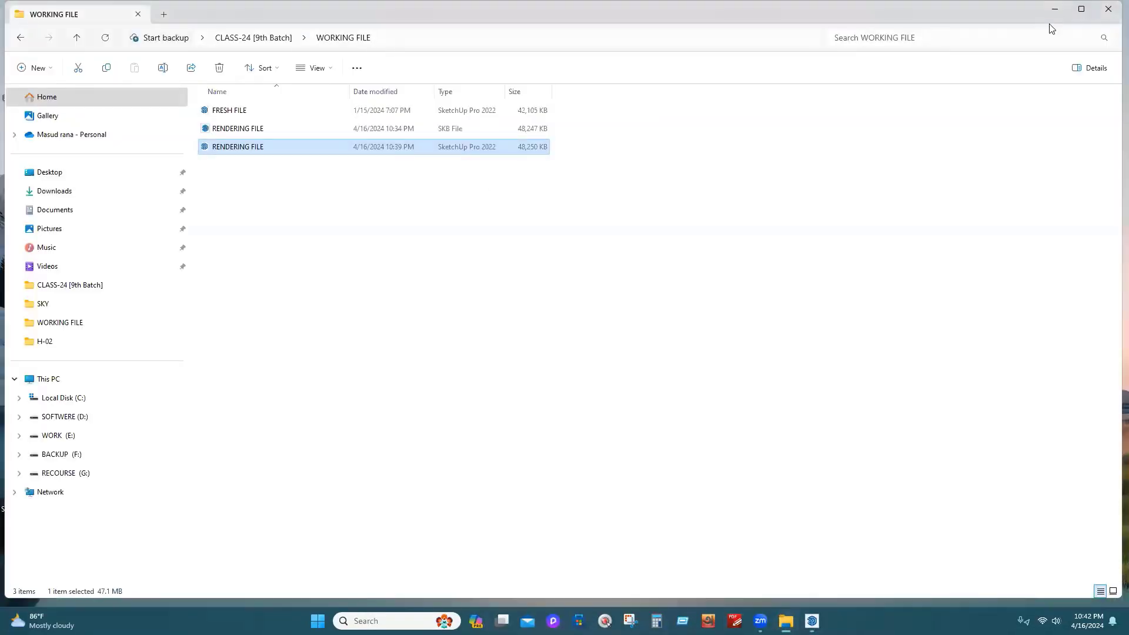
pyautogui.click(1109, 9)
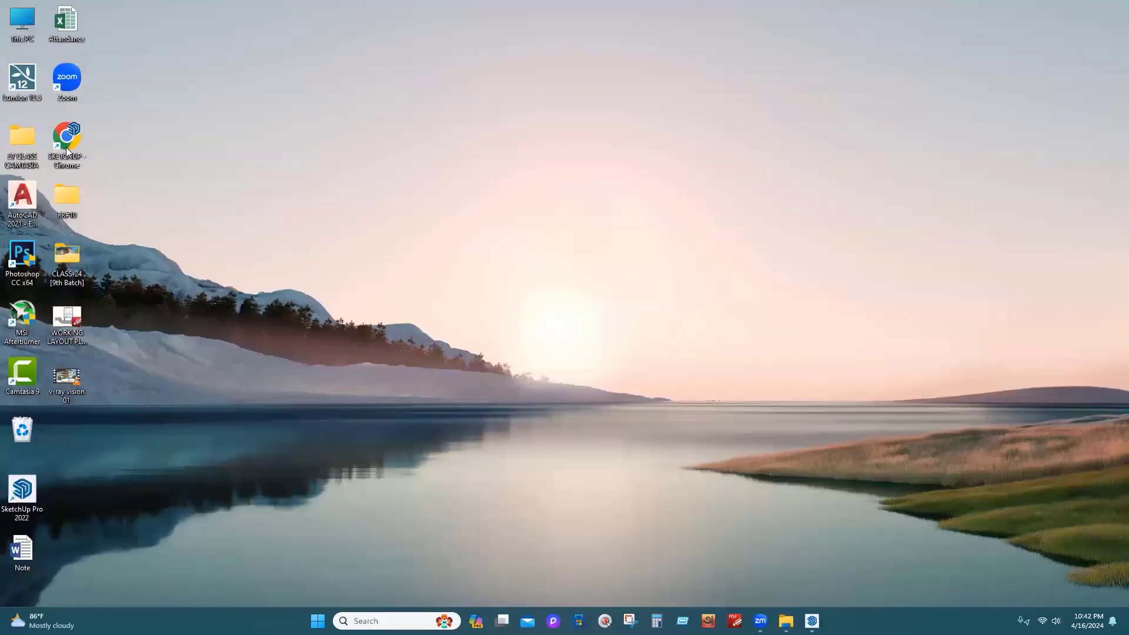
pyautogui.doubleClick(66, 147)
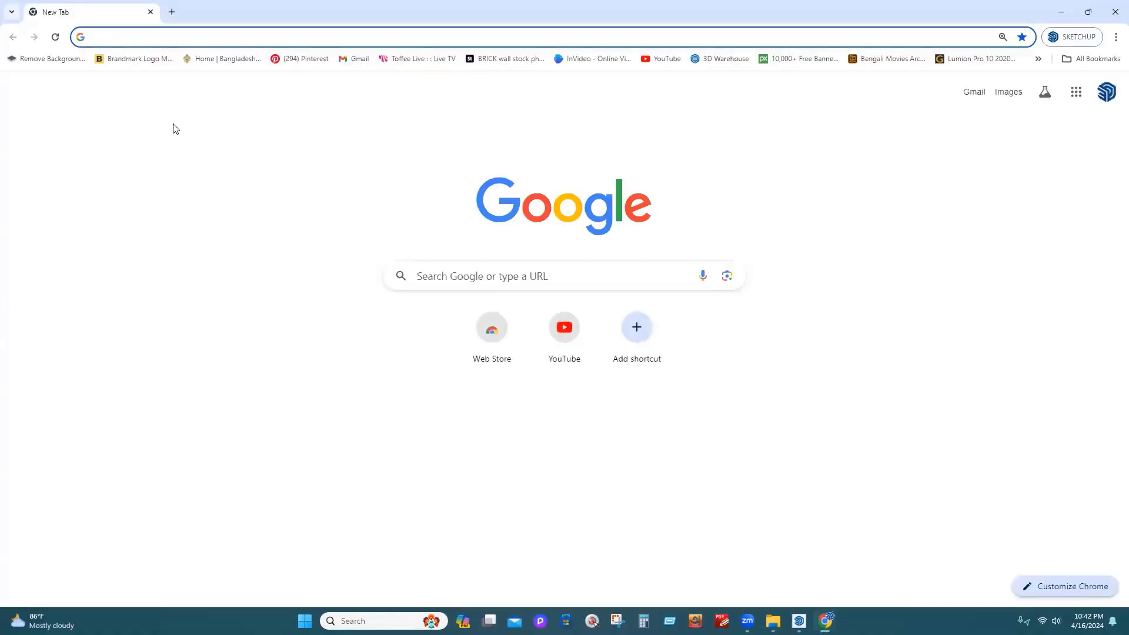
# Search Google for "sketchup hdri free download"
pyautogui.write('hdr')
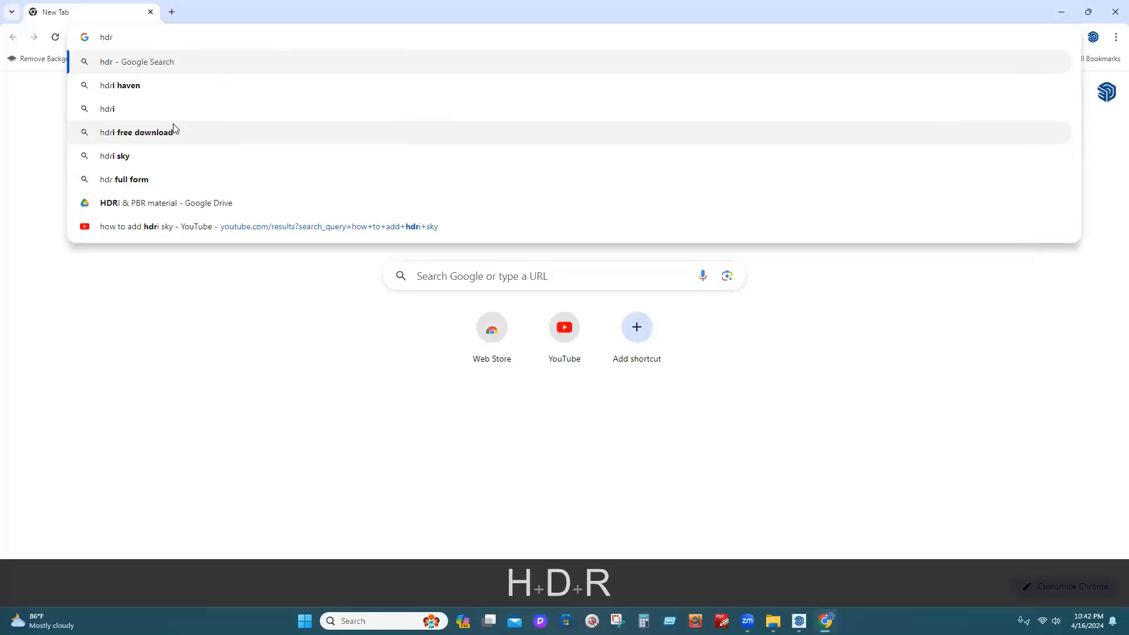
pyautogui.press('BackSpace')
pyautogui.press('BackSpace')
pyautogui.press('BackSpace')
pyautogui.write('ske')
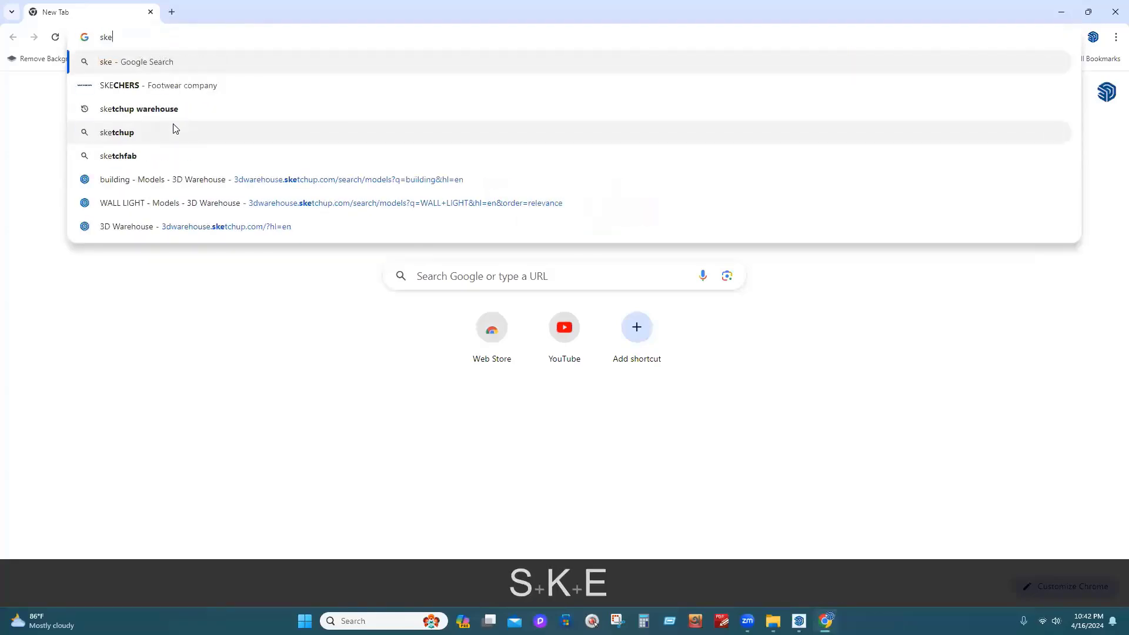
pyautogui.write('tchup ')
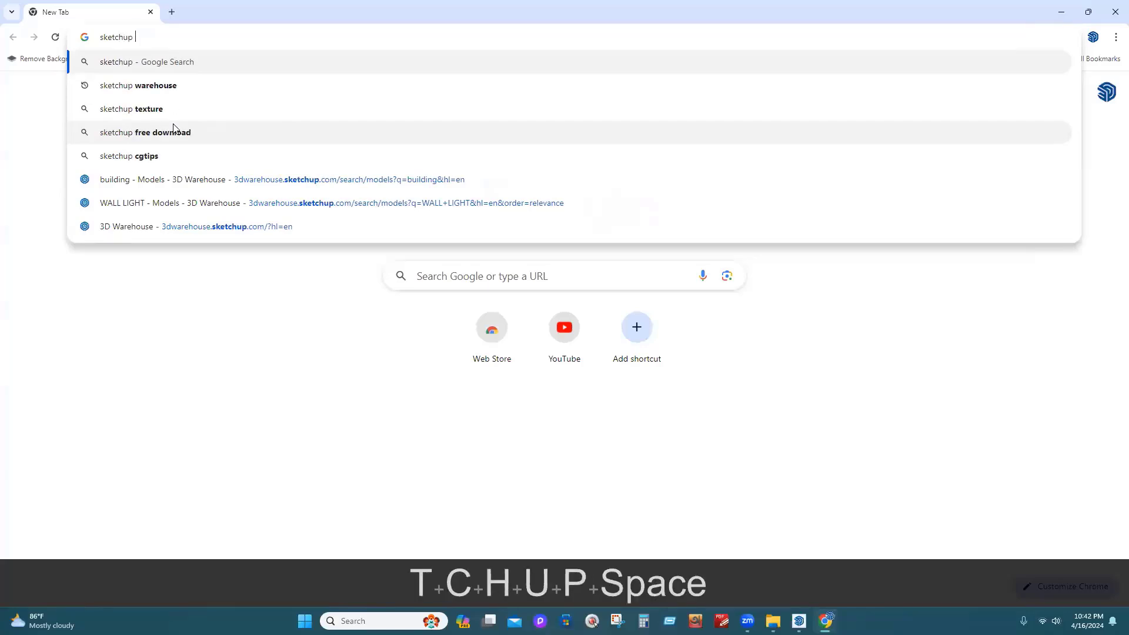
pyautogui.write('hdri')
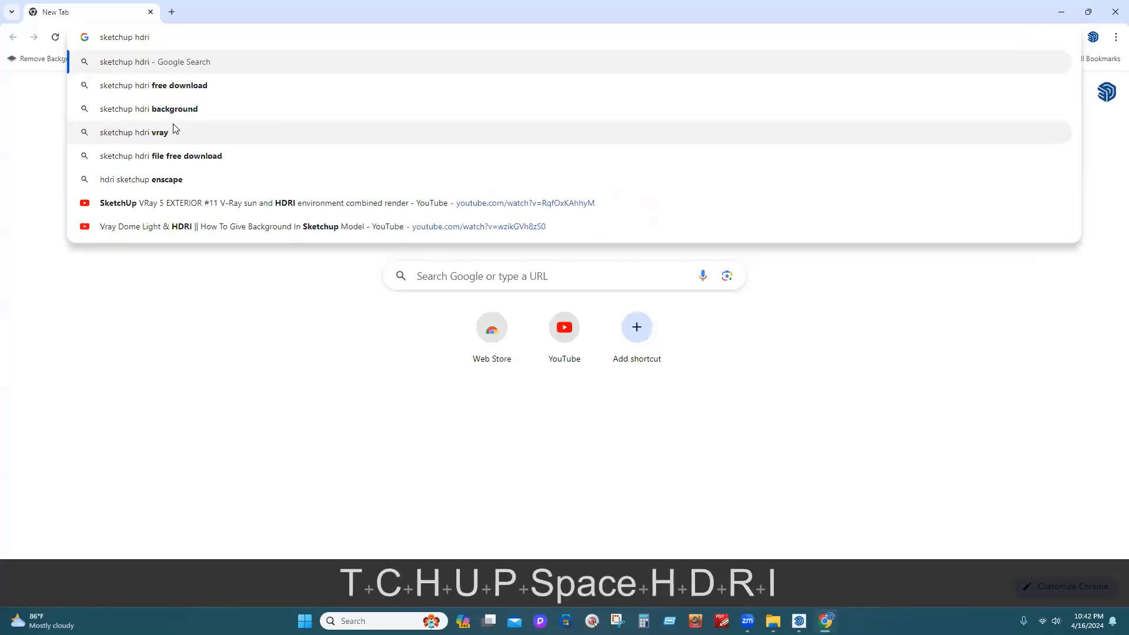
pyautogui.click(147, 85)
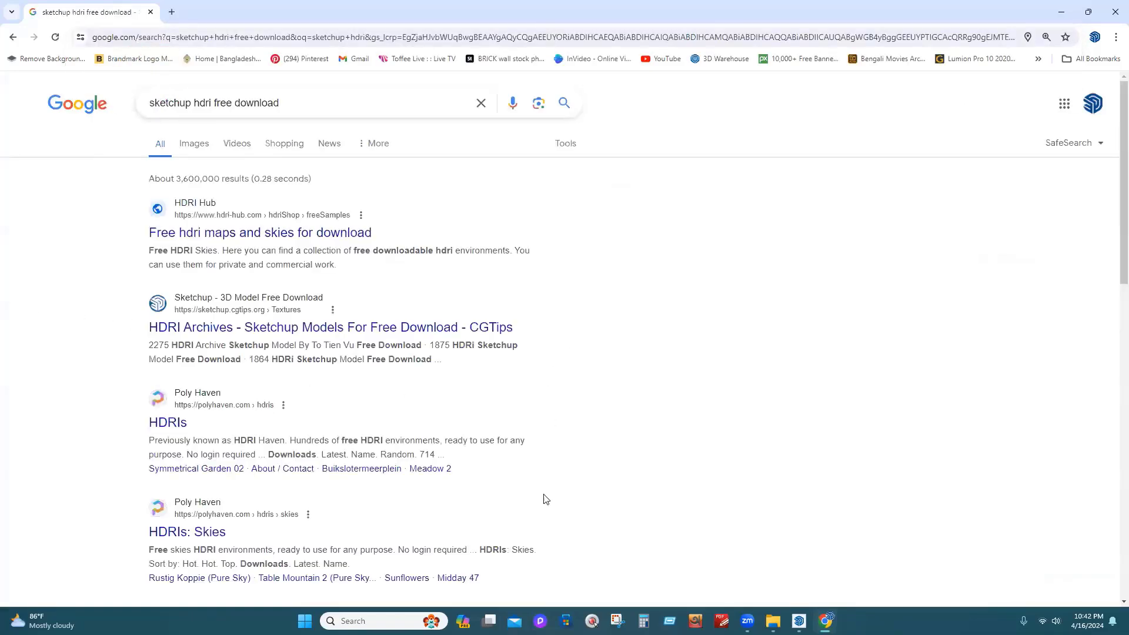
# Open the HDRI Hub free maps, "100 Free HDRi skies for SketchUp users" and HDRI Hub Free Samples results in separate new tabs
pyautogui.rightClick(219, 235)
pyautogui.click(253, 244)
pyautogui.scroll(-5, 360, 318)
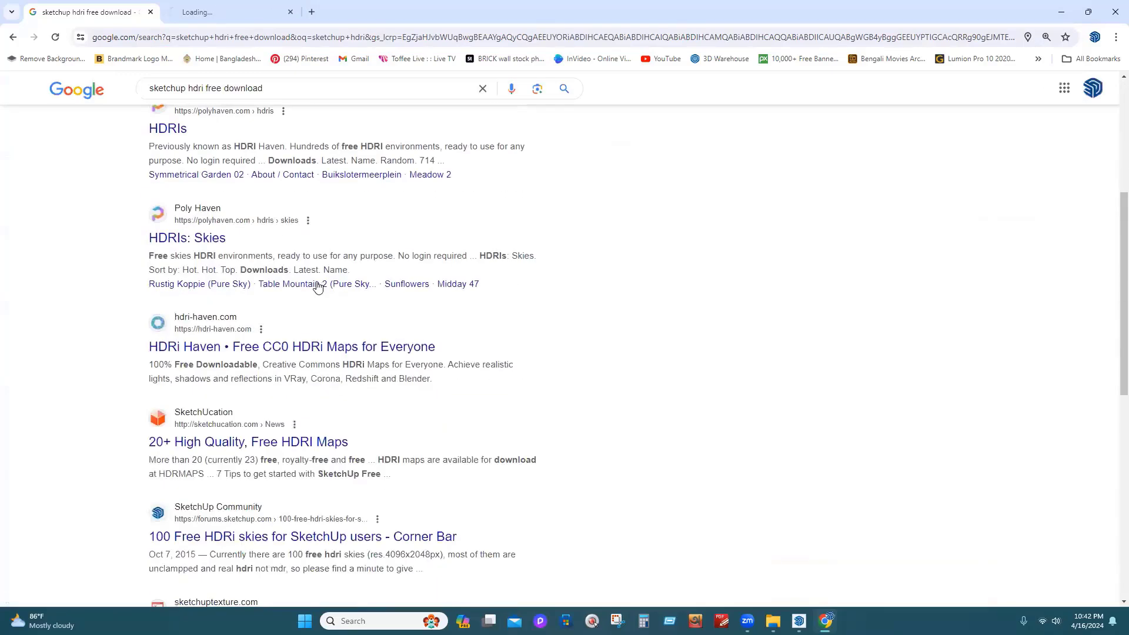
pyautogui.scroll(-4, 362, 320)
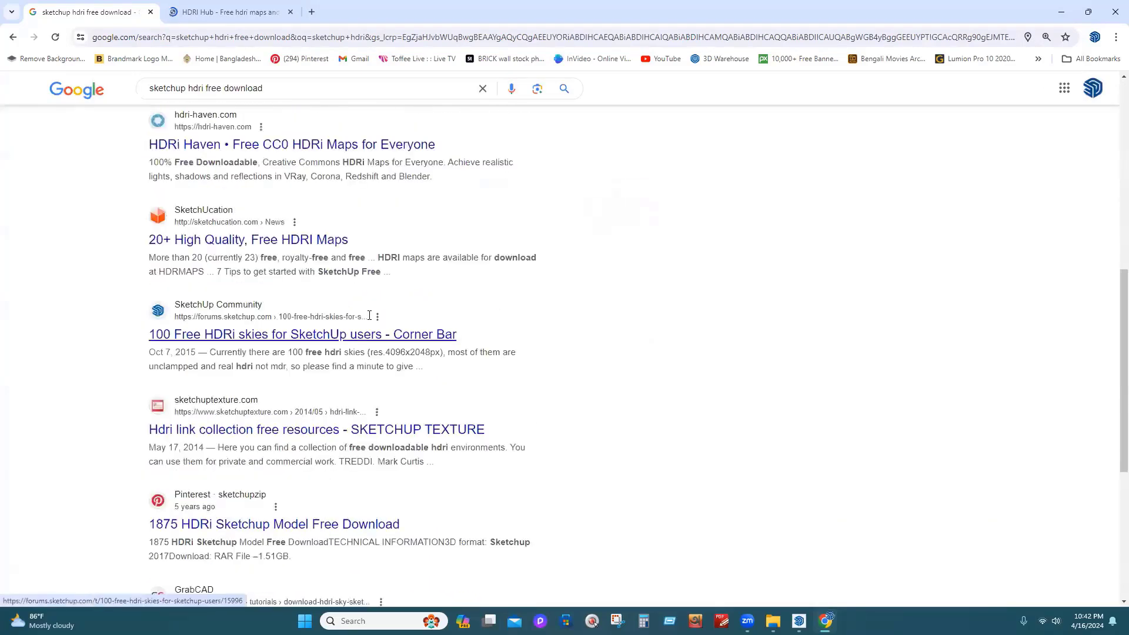
pyautogui.scroll(-2, 367, 322)
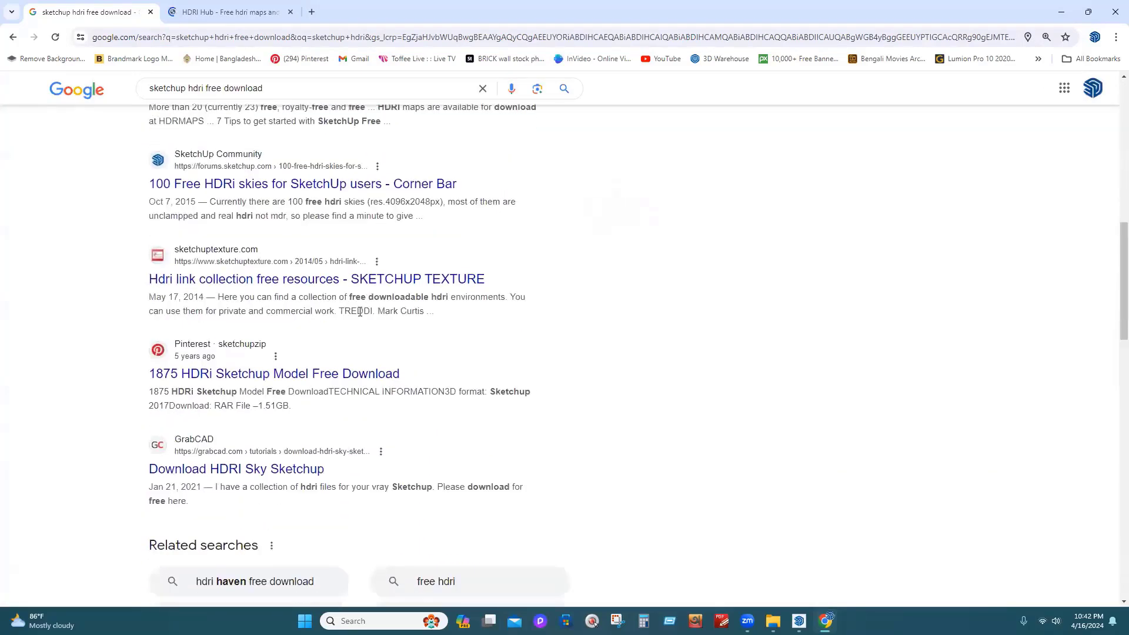
pyautogui.rightClick(223, 187)
pyautogui.click(265, 201)
pyautogui.scroll(-4, 320, 320)
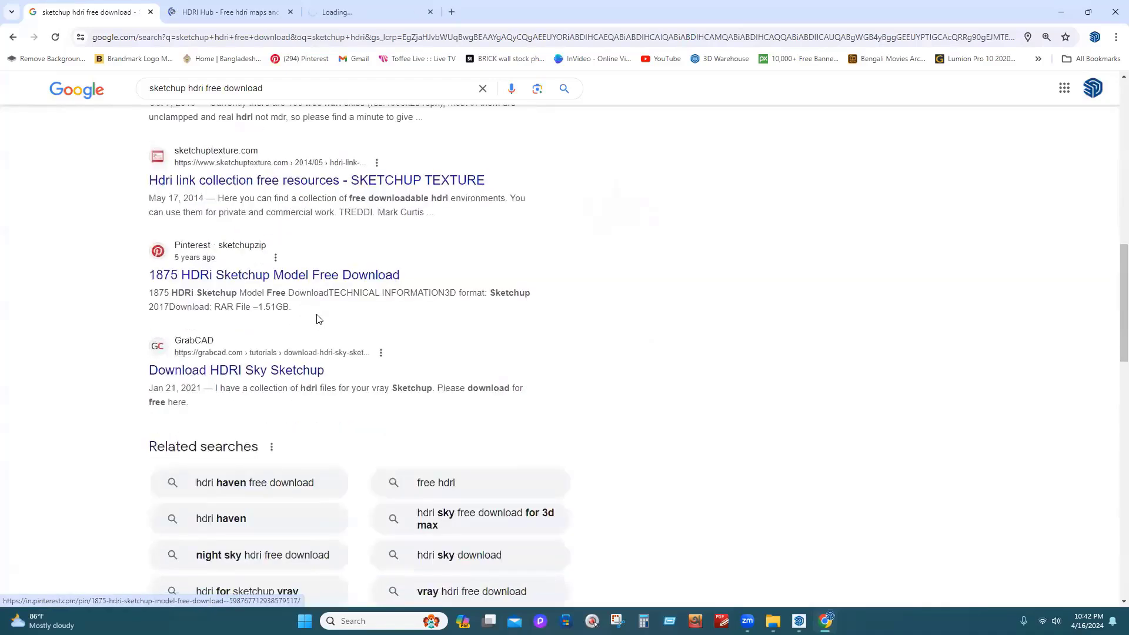
pyautogui.scroll(-5, 320, 320)
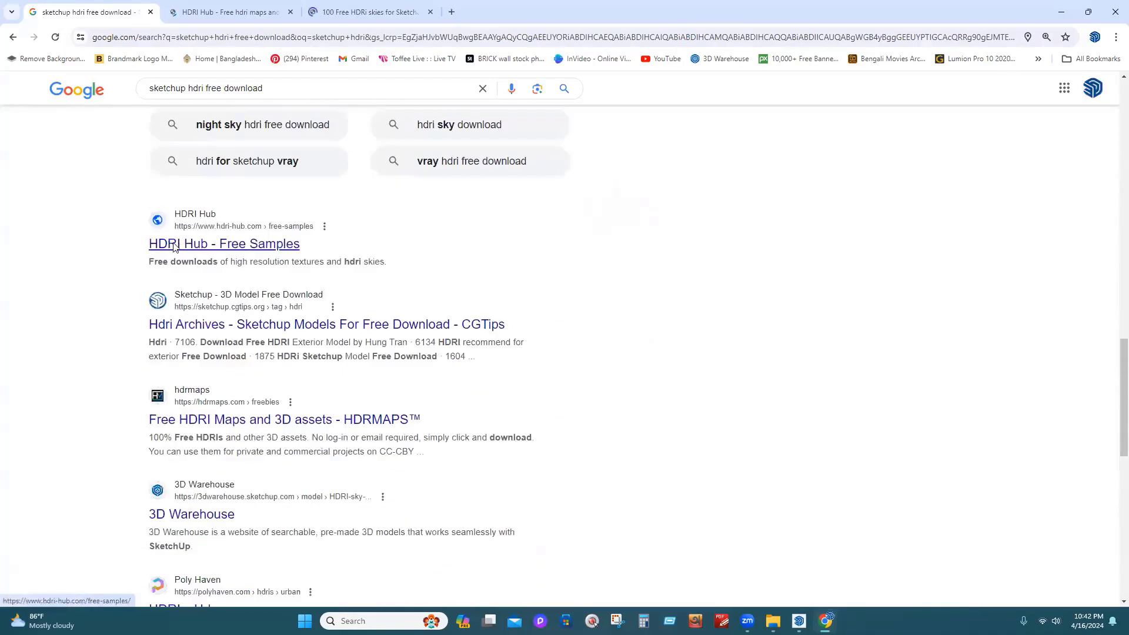
pyautogui.rightClick(169, 244)
pyautogui.click(195, 255)
pyautogui.scroll(-4, 428, 367)
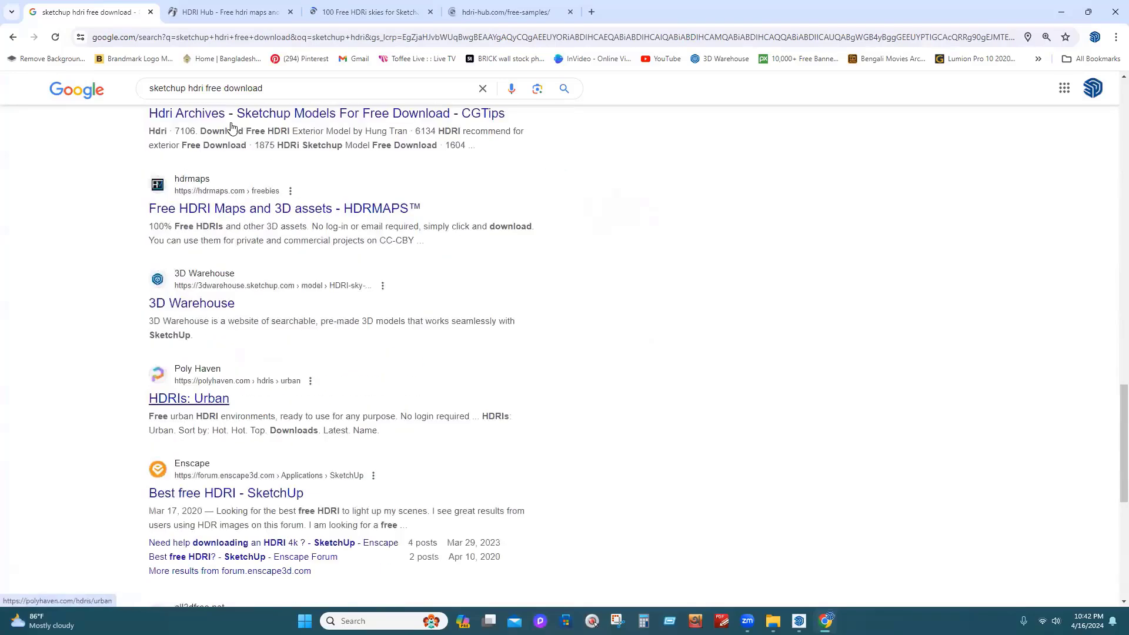
# View the Free HDRI Skies page on HDRI Hub, postponing its notification subscription, and look over the sky thumbnails
pyautogui.click(236, 14)
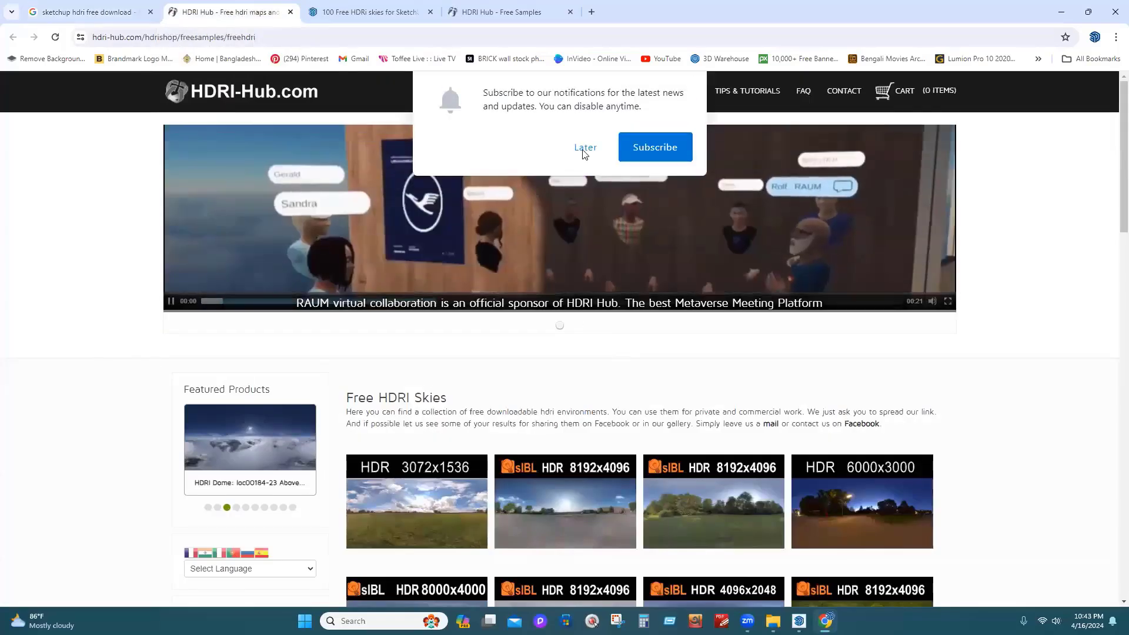
pyautogui.click(586, 150)
pyautogui.scroll(-4, 641, 466)
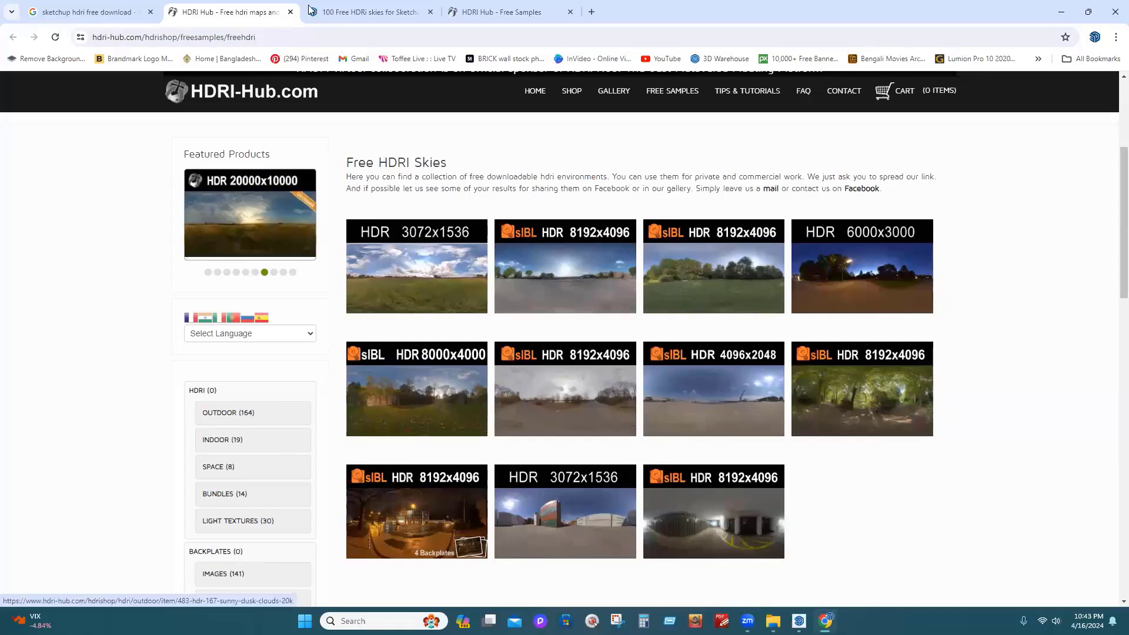
# Copy the web address of the HDRI Hub Free HDRI Skies page, then paste and submit it
pyautogui.click(143, 37)
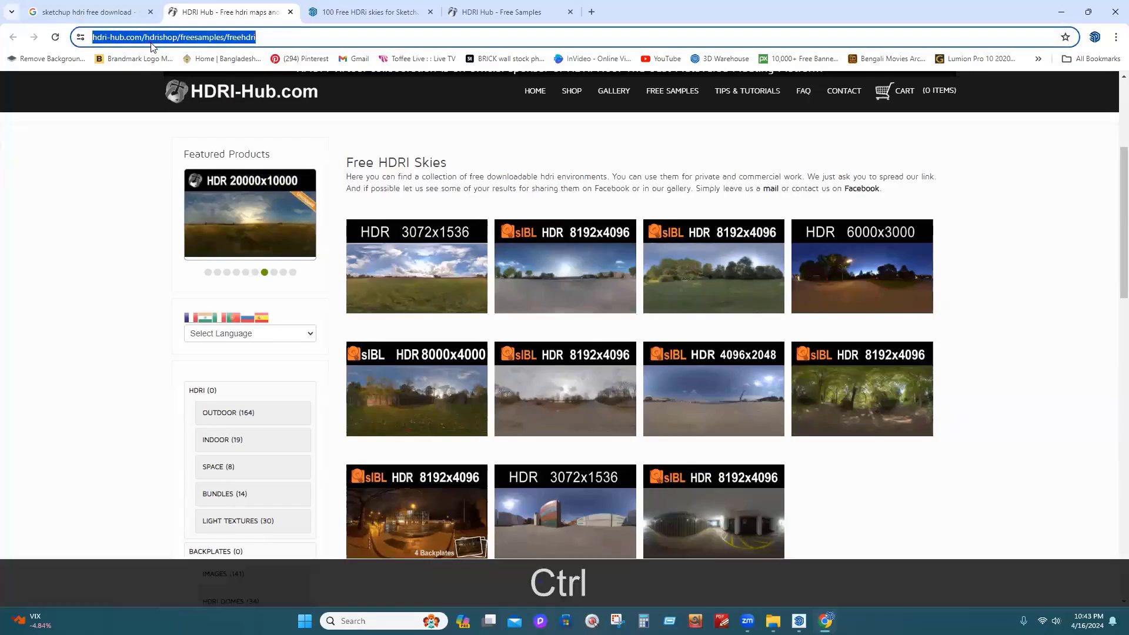
pyautogui.hotkey('ctrl', 'c')
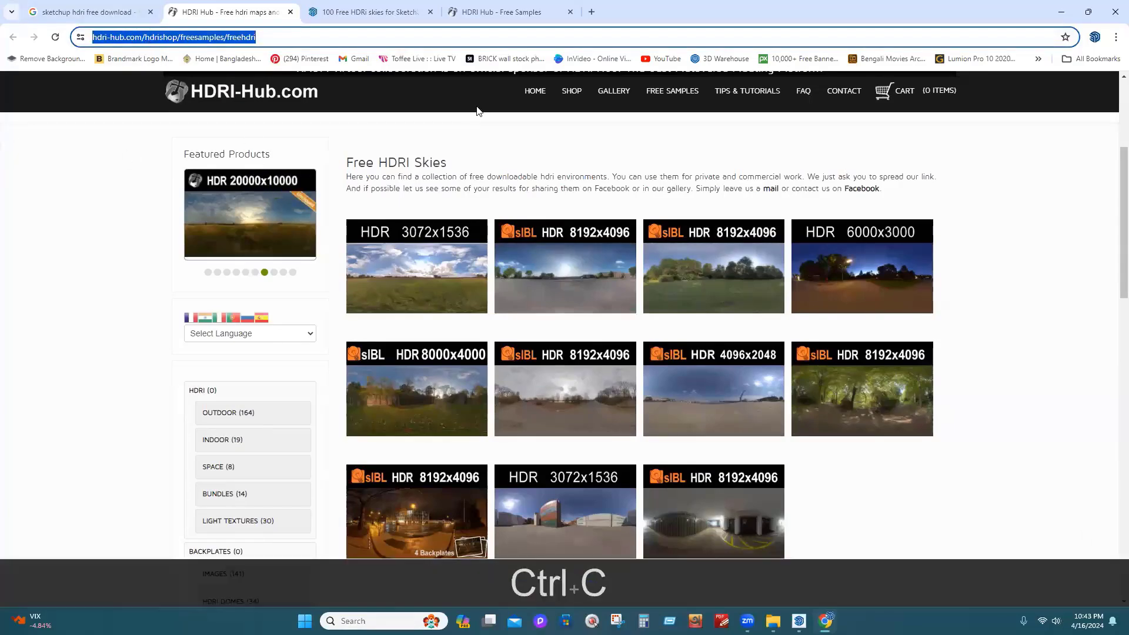
pyautogui.hotkey('ctrl', 'v')
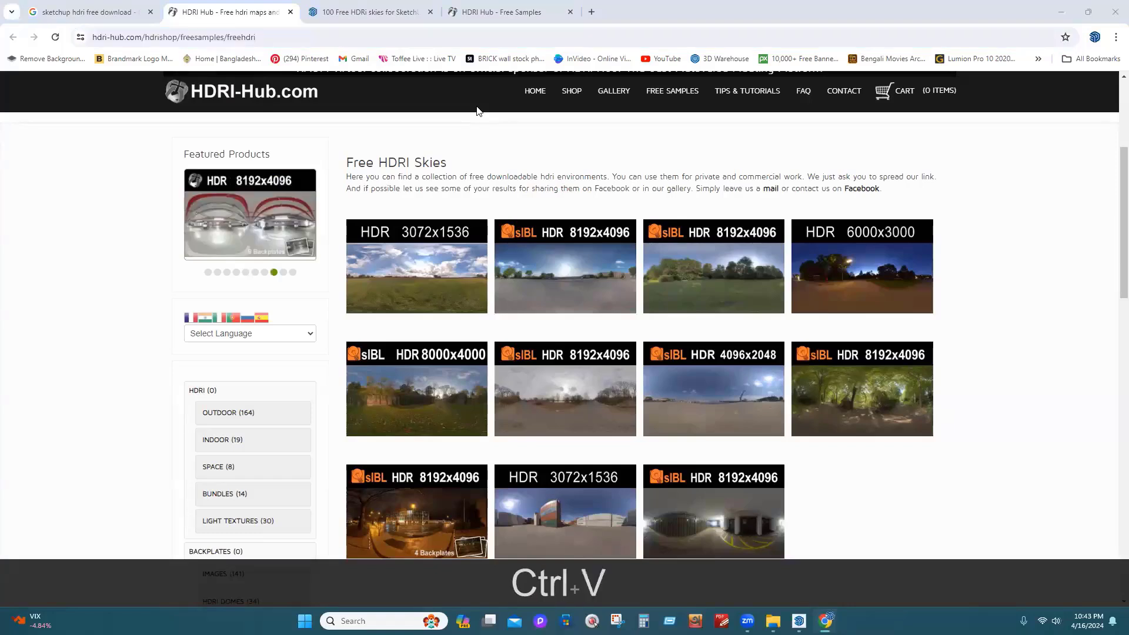
pyautogui.press('Return')
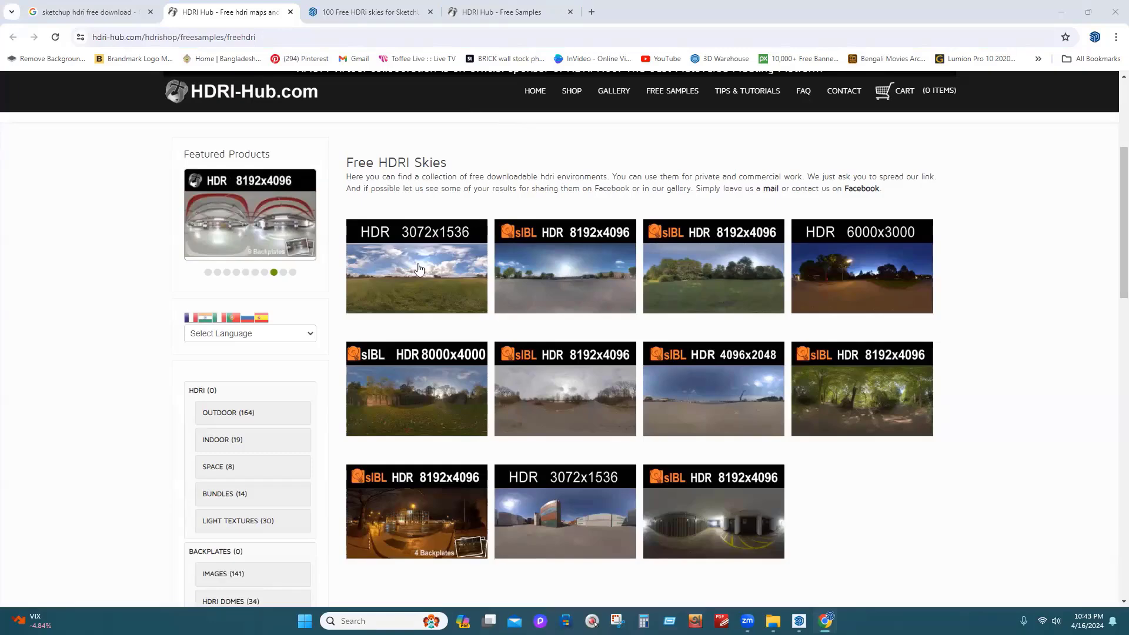
# Examine the HDR 040 Field (free) item's preview and download section, then return to the Free HDRI Skies list and its categories
pyautogui.click(723, 284)
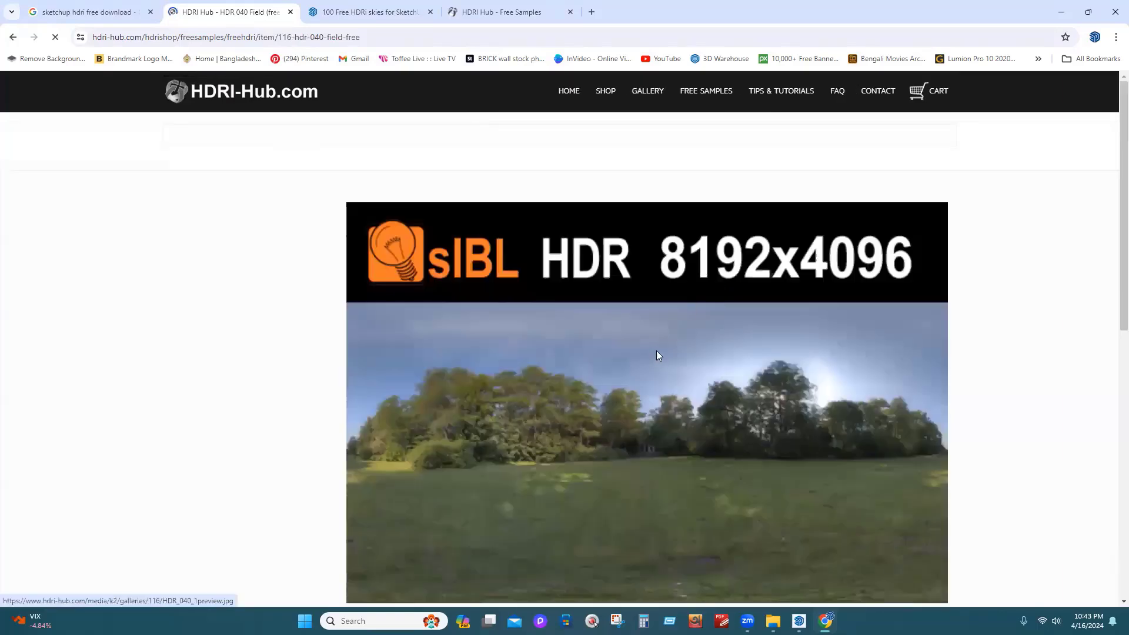
pyautogui.scroll(-5, 679, 331)
pyautogui.scroll(-6, 686, 335)
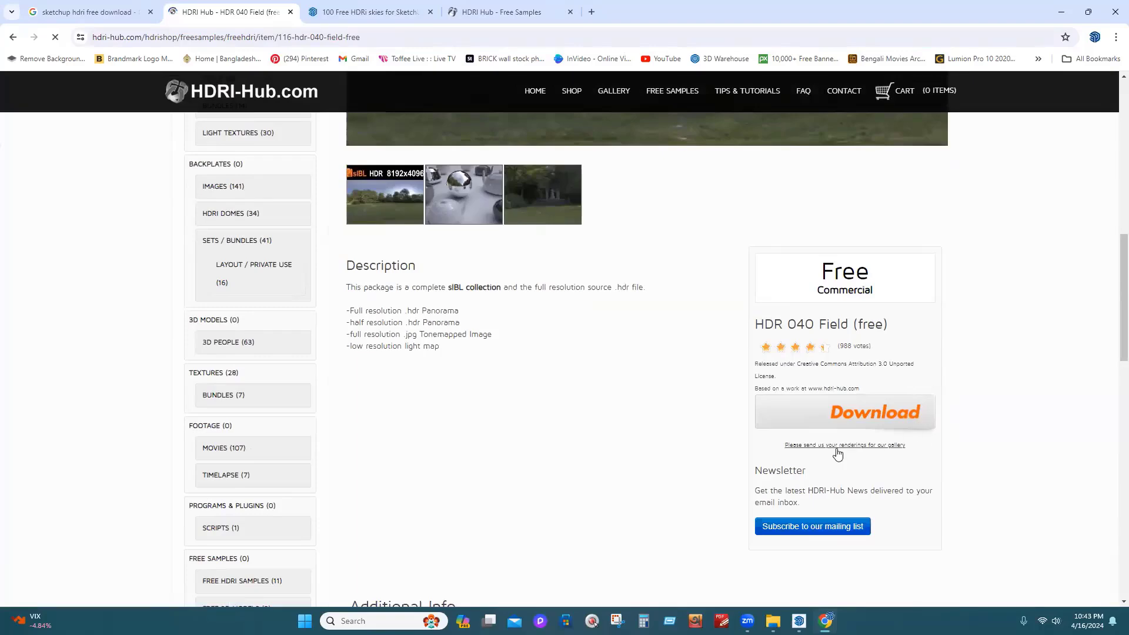
pyautogui.scroll(6, 789, 318)
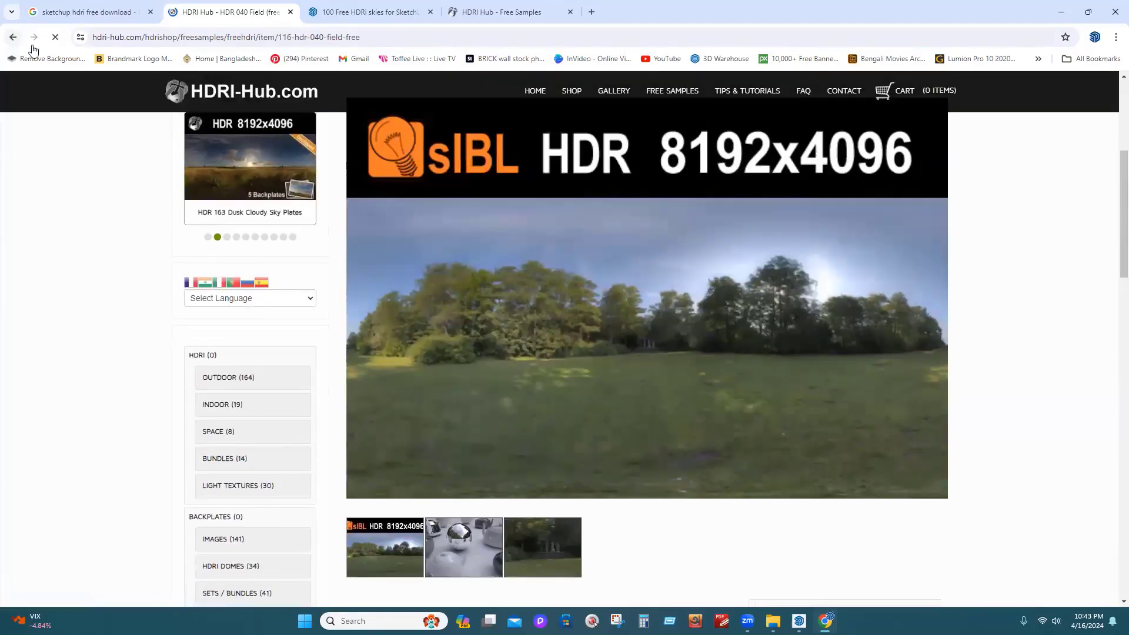
pyautogui.click(13, 37)
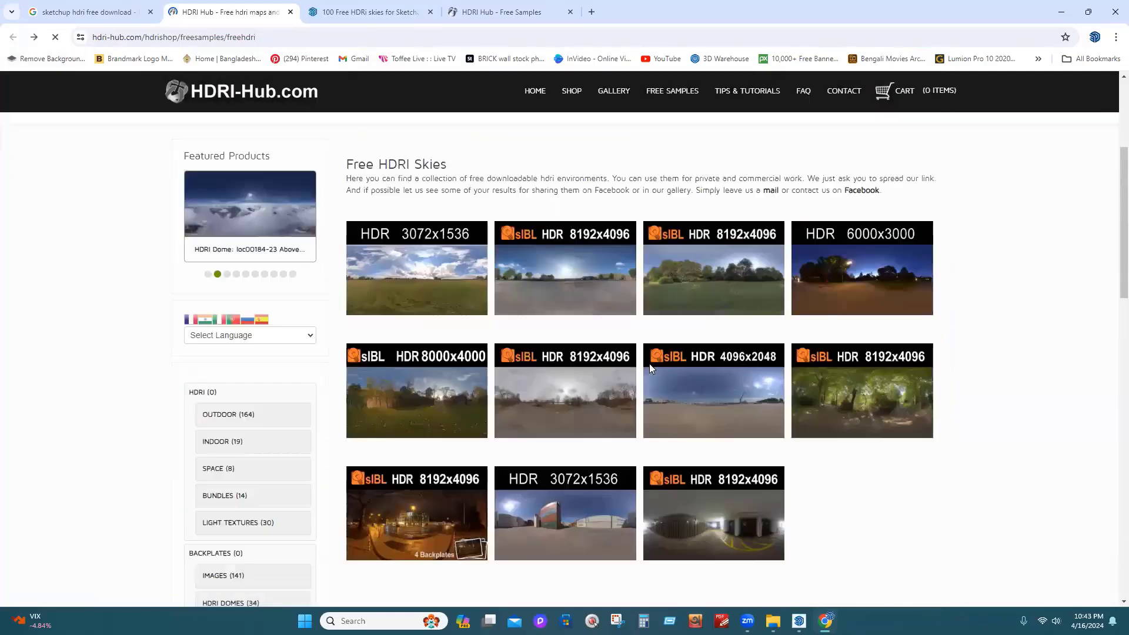
pyautogui.scroll(-6, 641, 365)
pyautogui.scroll(3, 575, 331)
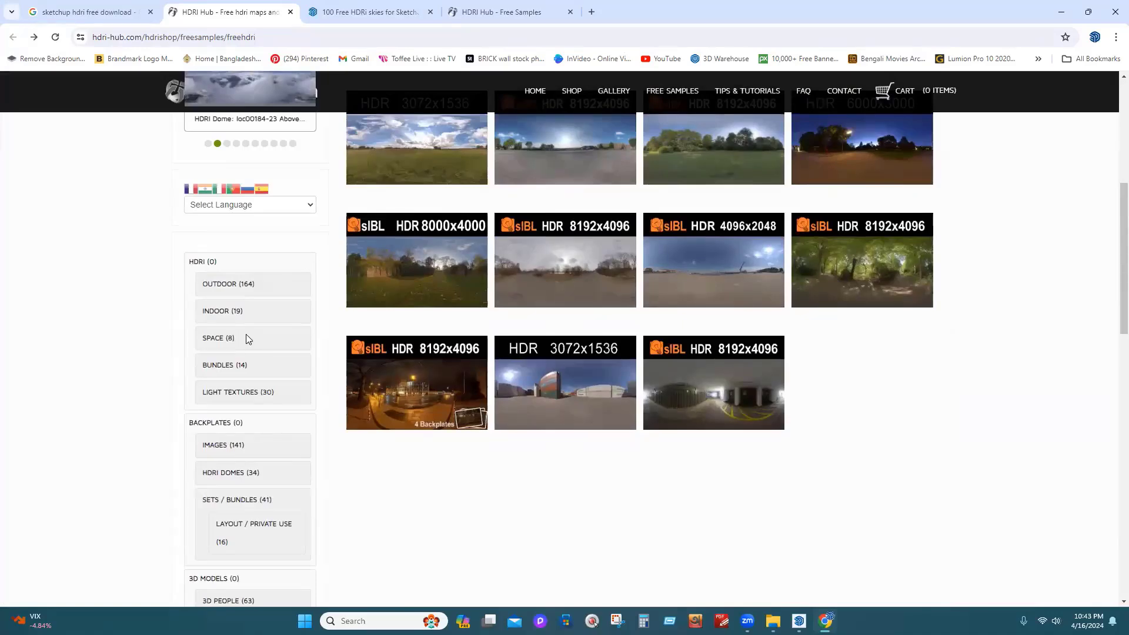
# Look over the 100 Free HDRi skies forum thread and the HDRI Hub Free Samples page, then return to Free HDRI Skies
pyautogui.scroll(6, 706, 329)
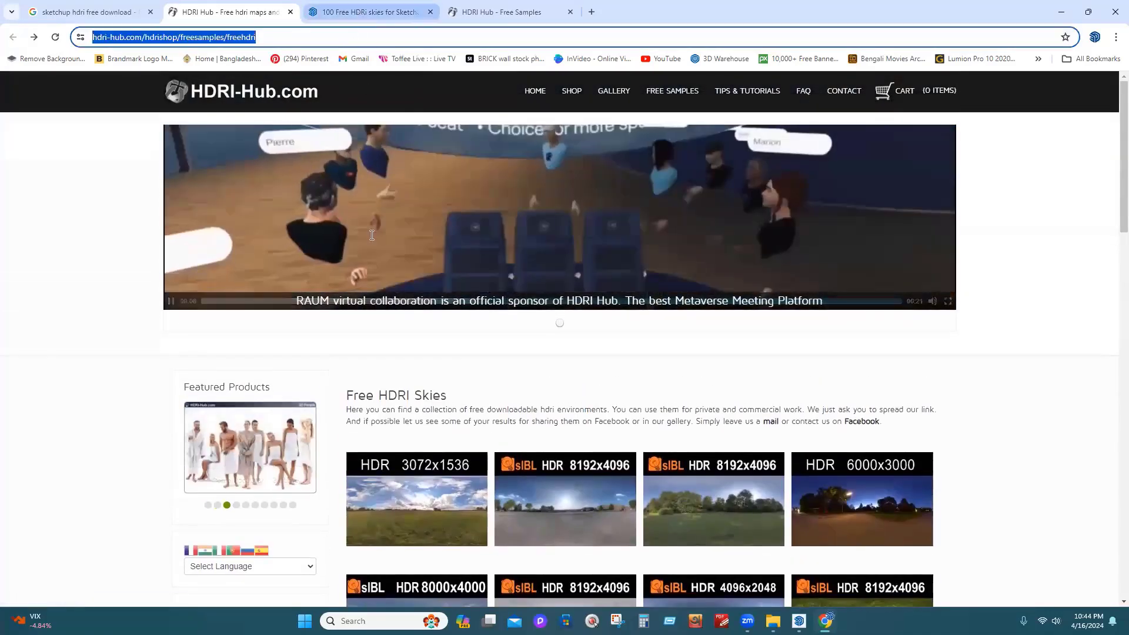
pyautogui.click(360, 12)
pyautogui.scroll(-10, 468, 246)
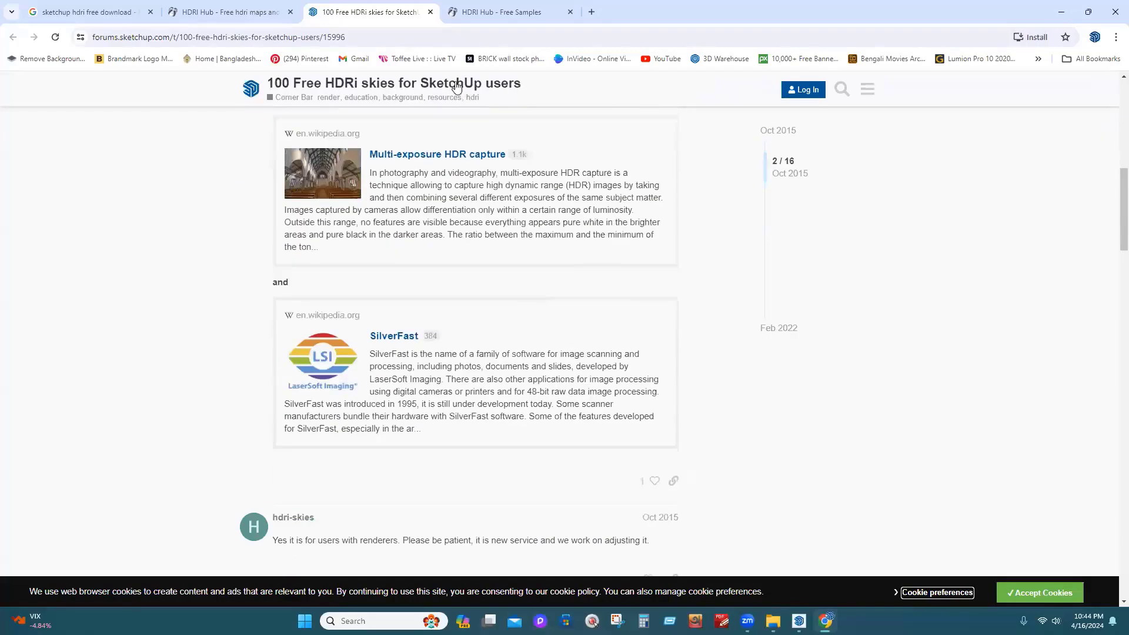
pyautogui.click(467, 13)
pyautogui.scroll(-5, 553, 445)
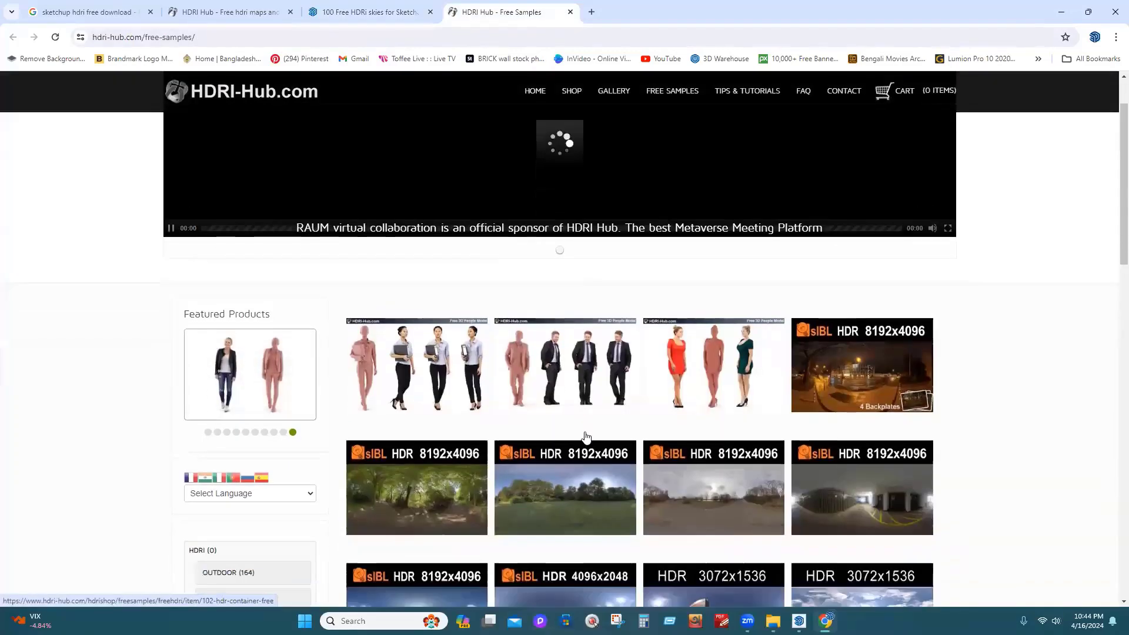
pyautogui.scroll(-1, 553, 443)
pyautogui.scroll(-3, 553, 440)
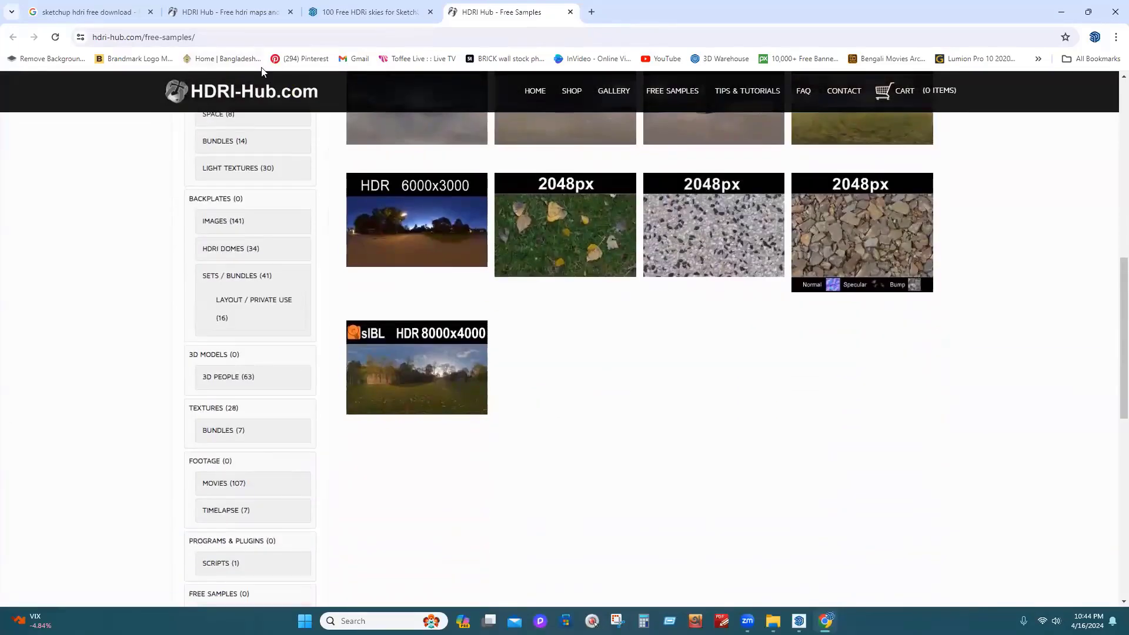
pyautogui.click(267, 13)
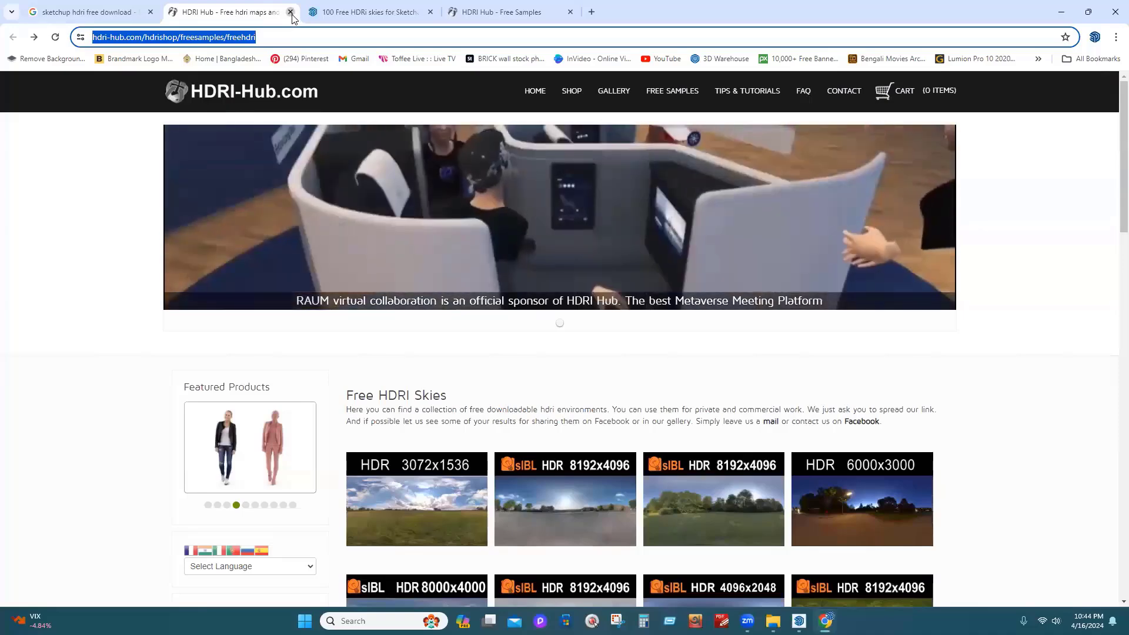
# Close all the HDRI browser tabs and maximize the SketchUp window with RENDERING FILE
pyautogui.click(291, 12)
pyautogui.click(291, 12)
pyautogui.click(291, 12)
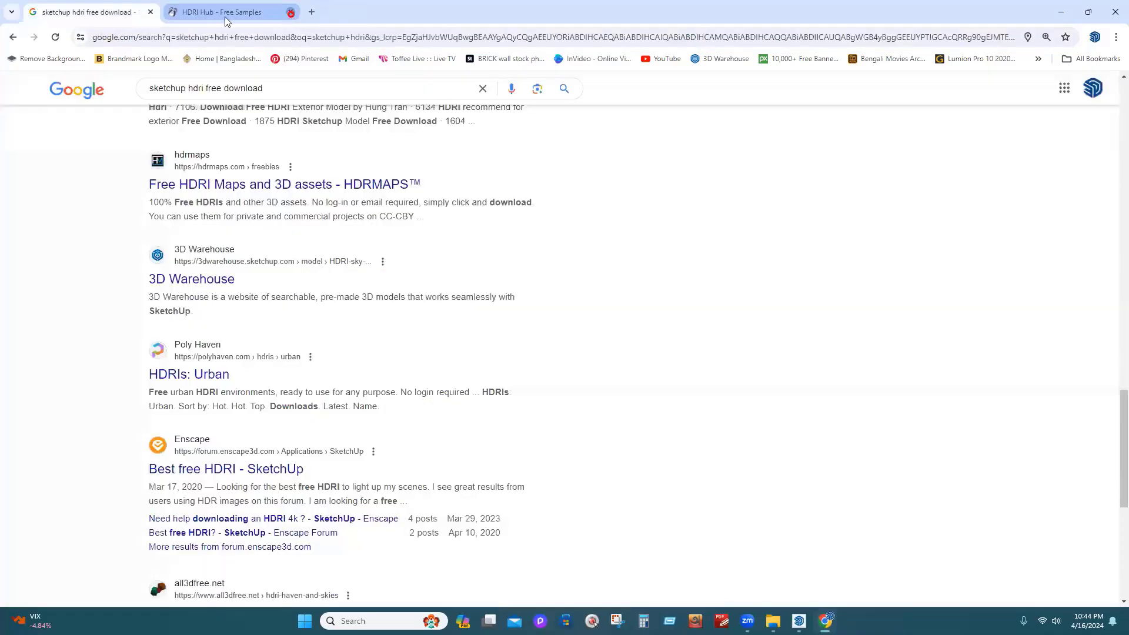
pyautogui.click(149, 13)
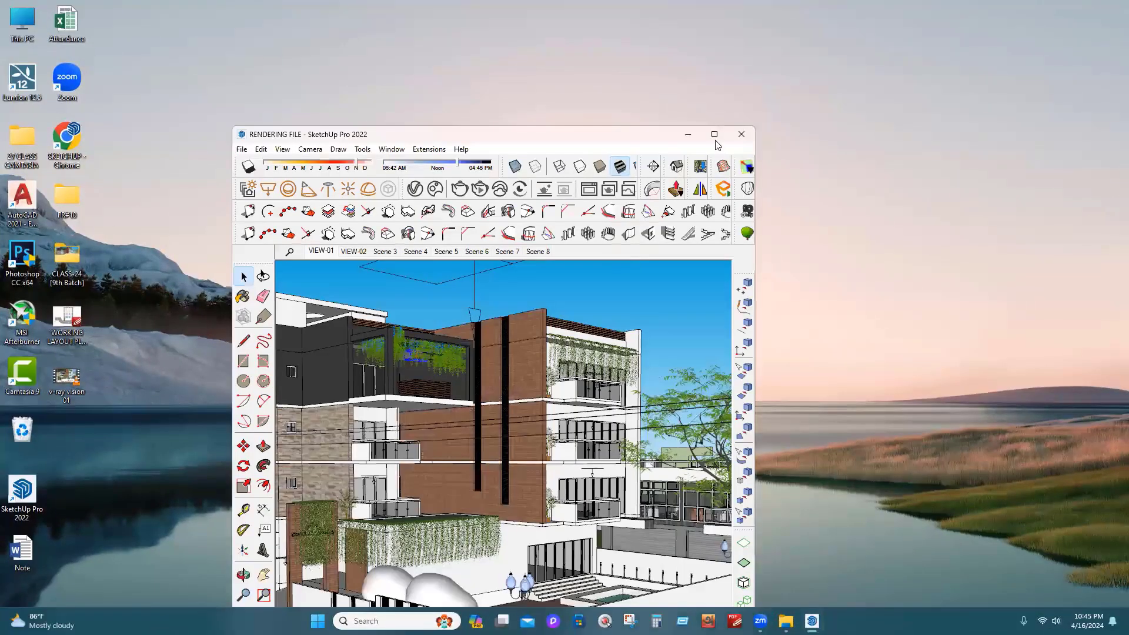
pyautogui.click(714, 135)
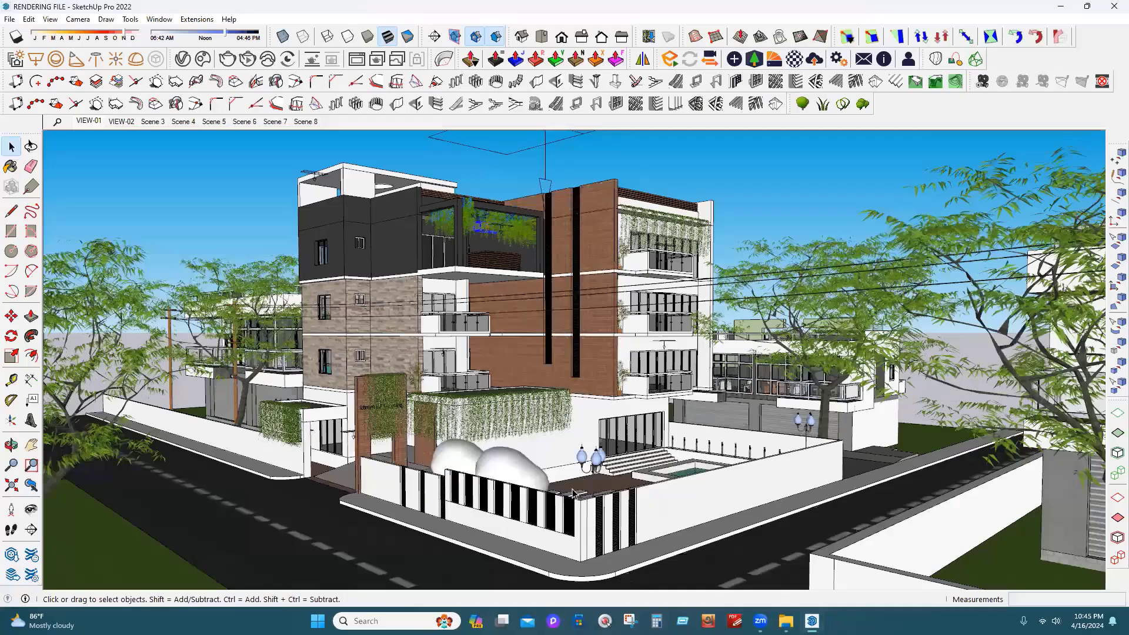
# Select the proxy tree nearer the lamps behind the striped boundary wall, activate Paint Bucket and show the Default Tray
pyautogui.click(477, 476)
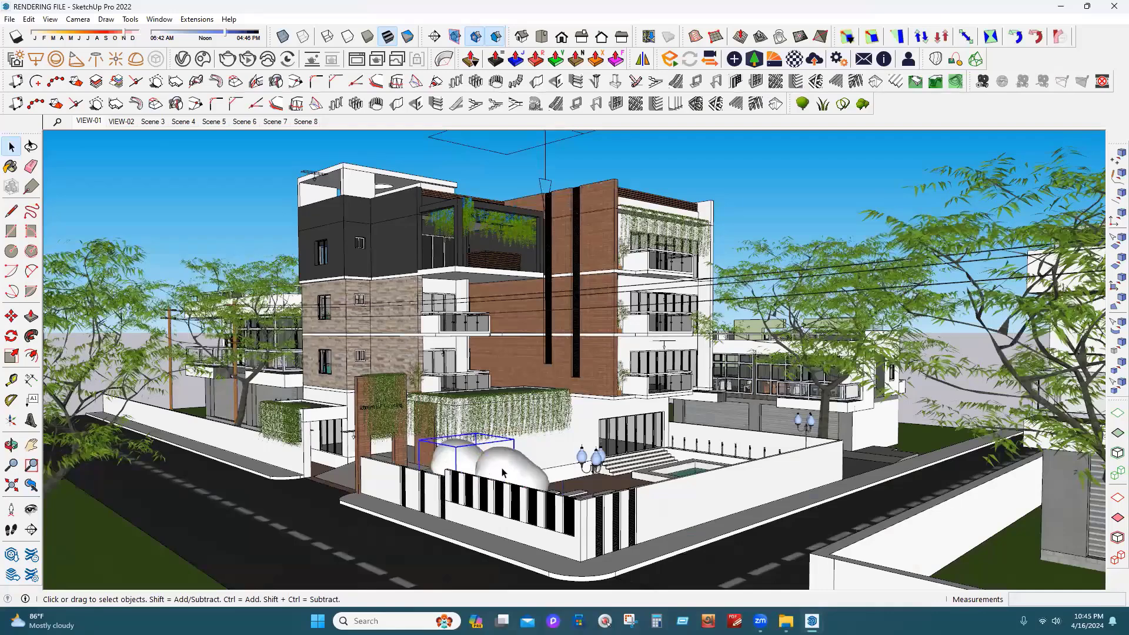
pyautogui.click(506, 478)
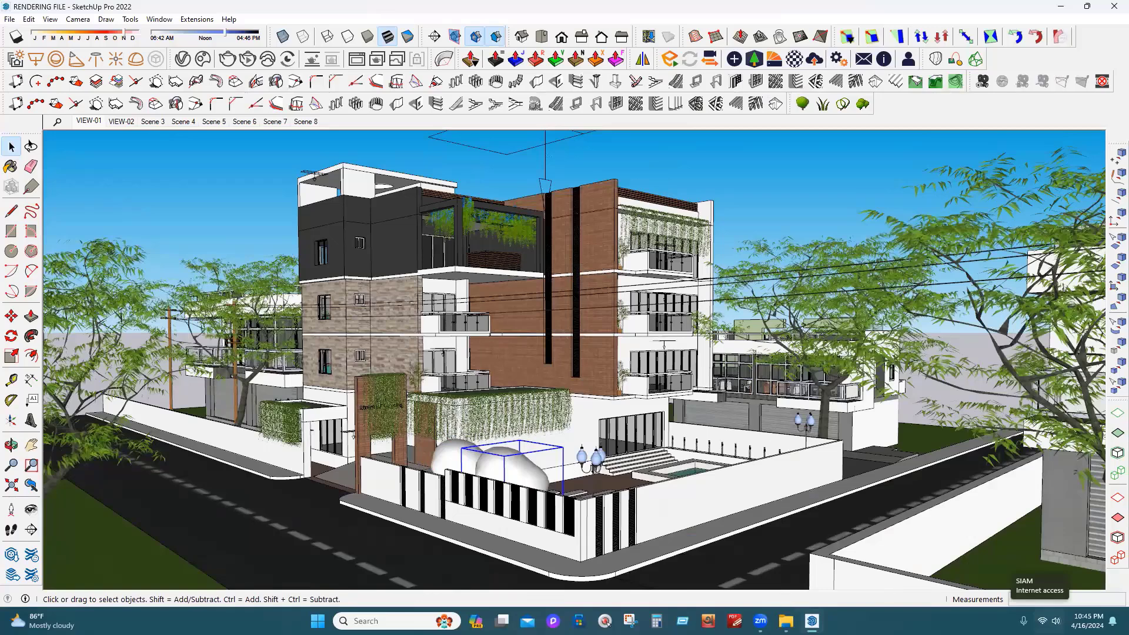
pyautogui.click(10, 167)
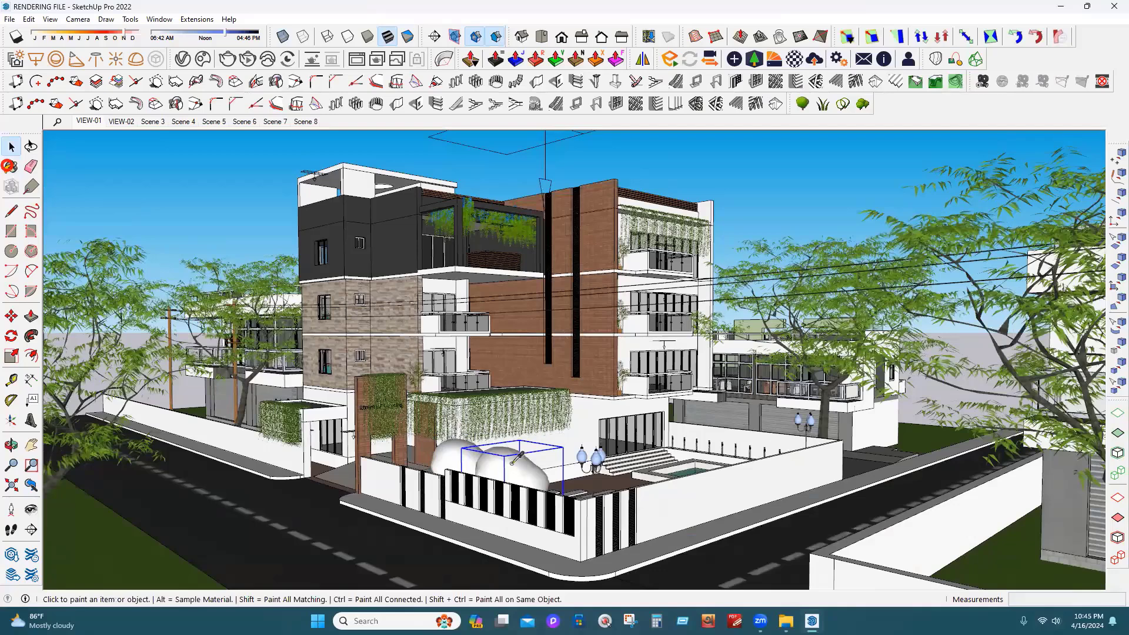
pyautogui.click(11, 166)
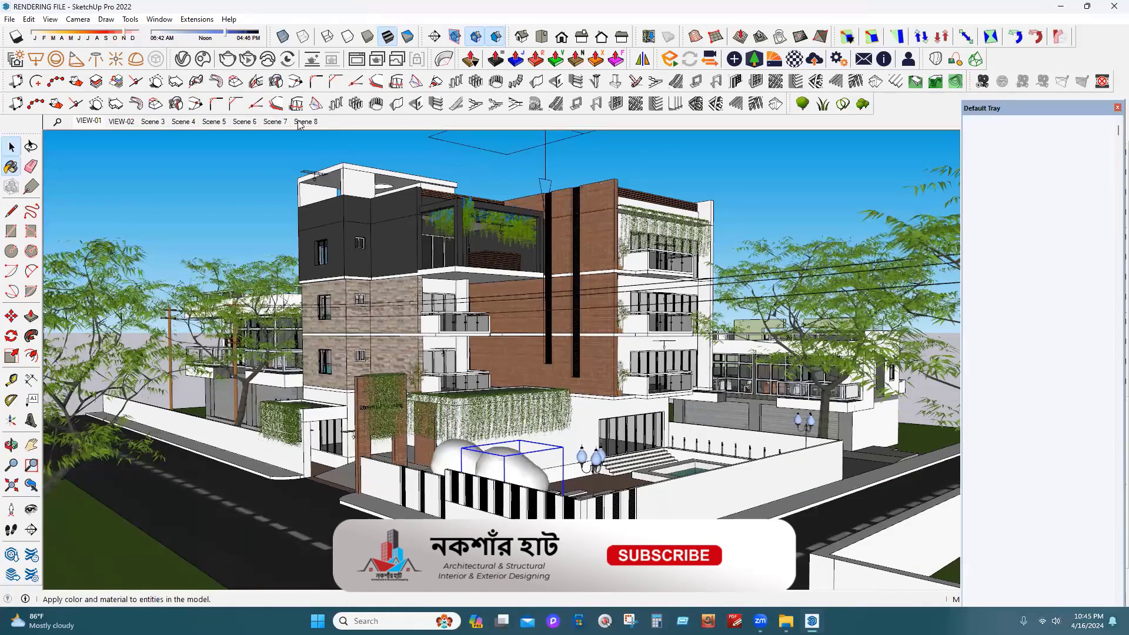
pyautogui.click(1105, 295)
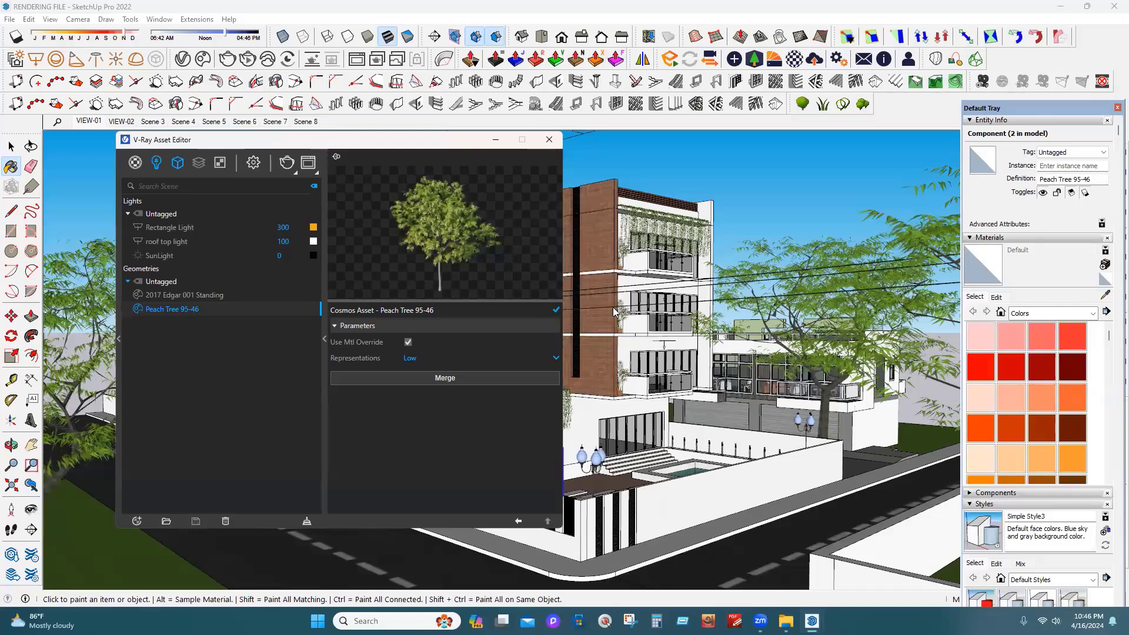
# Merge the Peach Tree 95-46 Cosmos asset into the scene and open its leaves material for editing
pyautogui.click(598, 343)
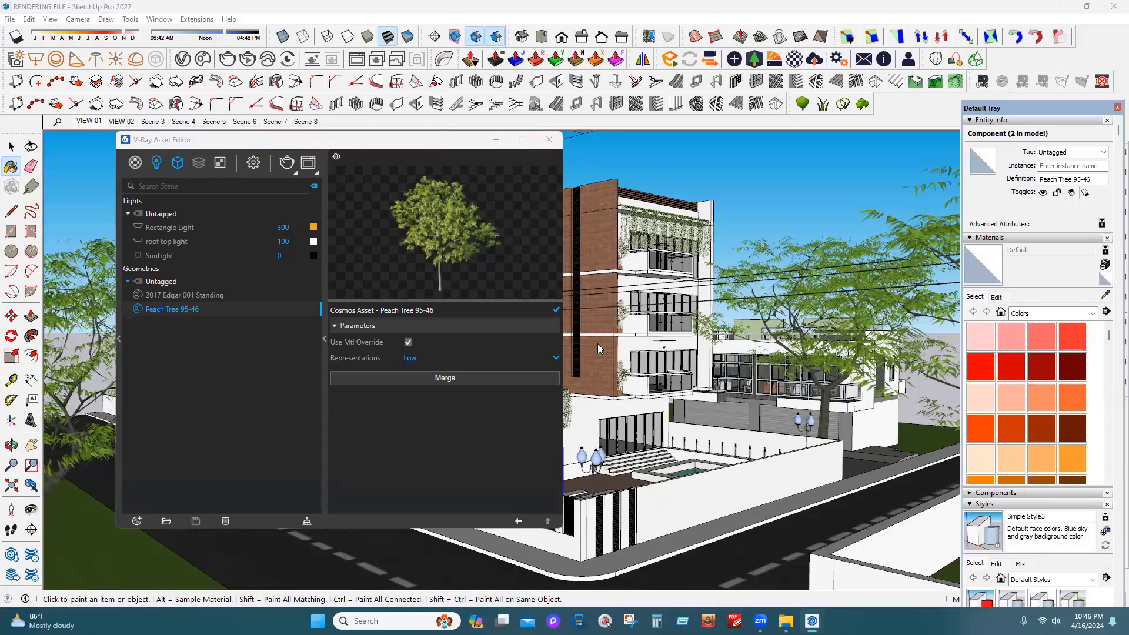
pyautogui.click(454, 381)
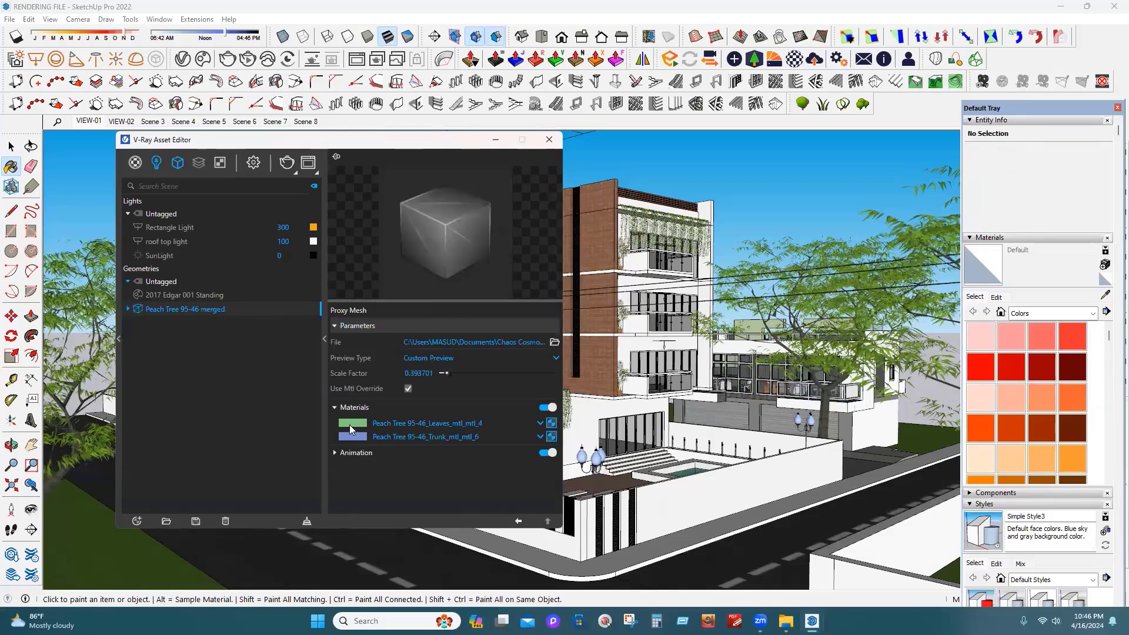
pyautogui.click(551, 425)
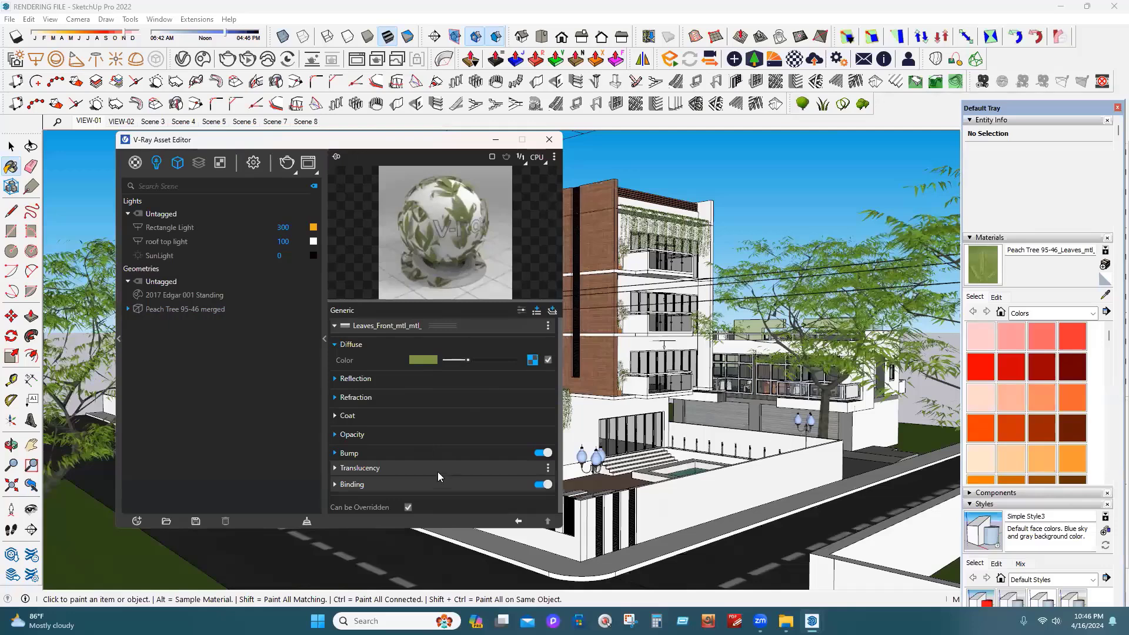
# Lighten the leaves material's reflection color to a 0.727 grey and raise its Reflection IOR to 14.26
pyautogui.click(407, 382)
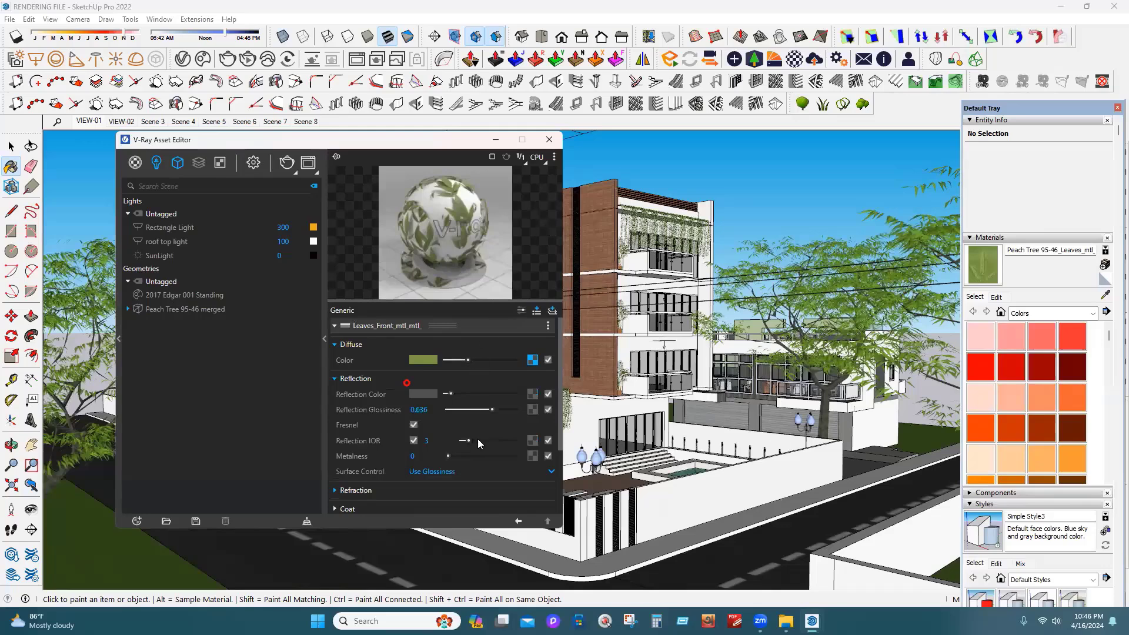
pyautogui.click(481, 393)
pyautogui.click(494, 440)
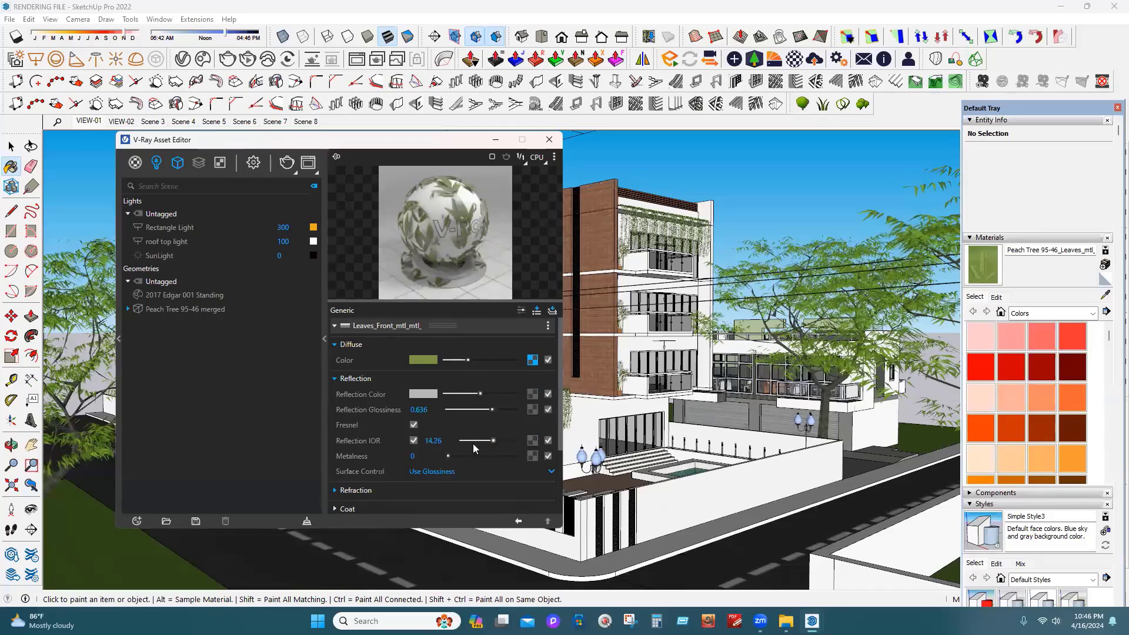
# Set the leaves material's diffuse color to a bright yellow-green with RGB 0.622, 0.874, 0.201
pyautogui.click(419, 360)
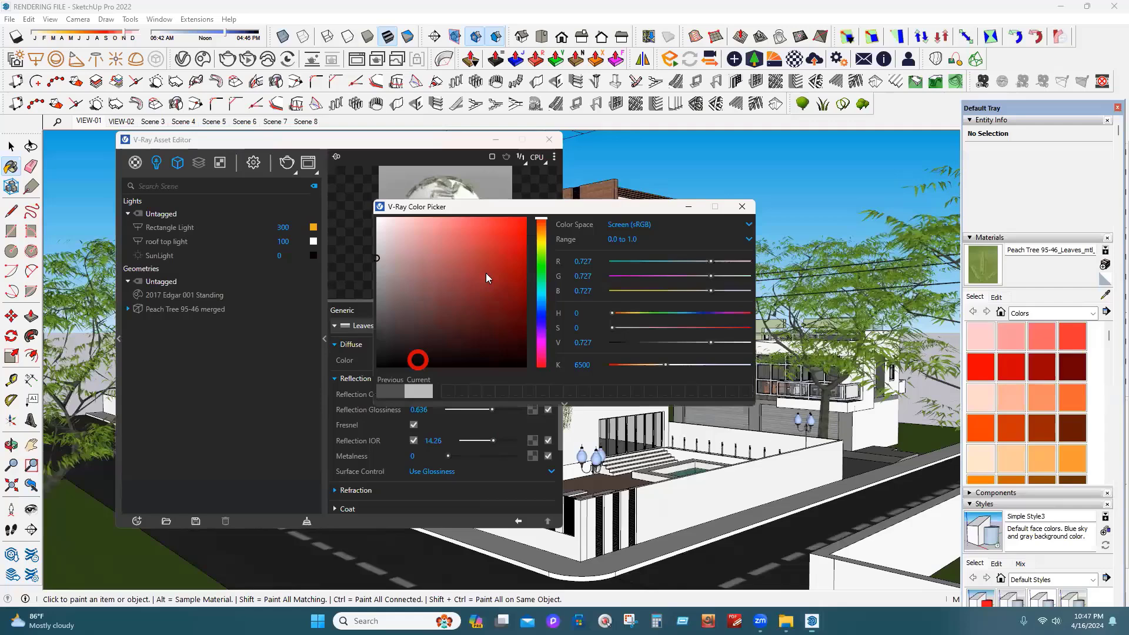
pyautogui.click(492, 235)
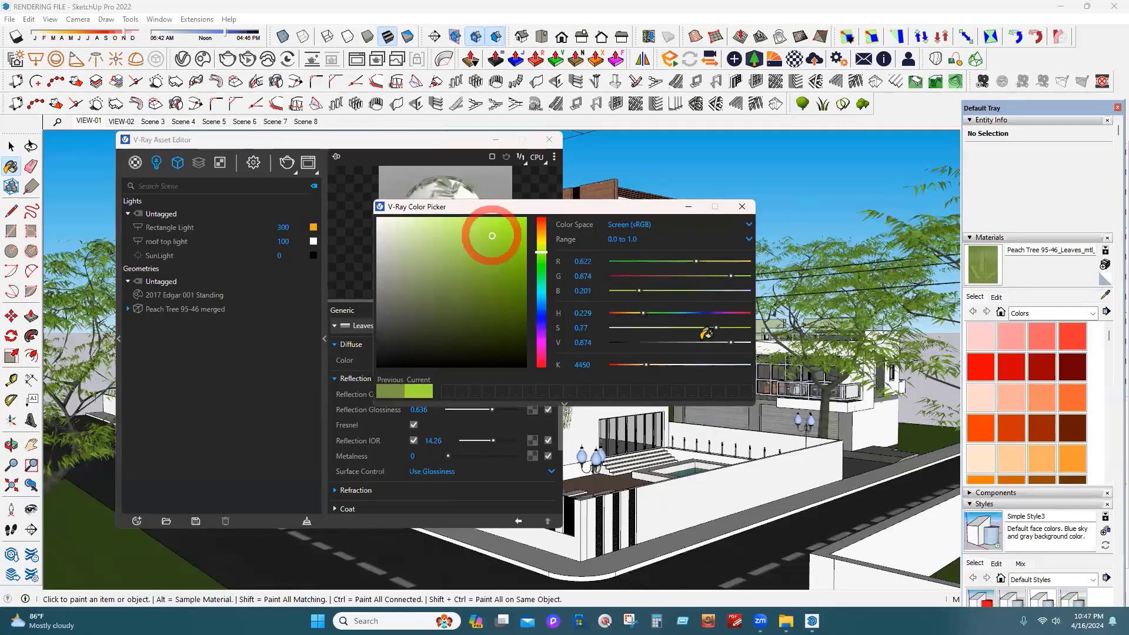
pyautogui.click(549, 156)
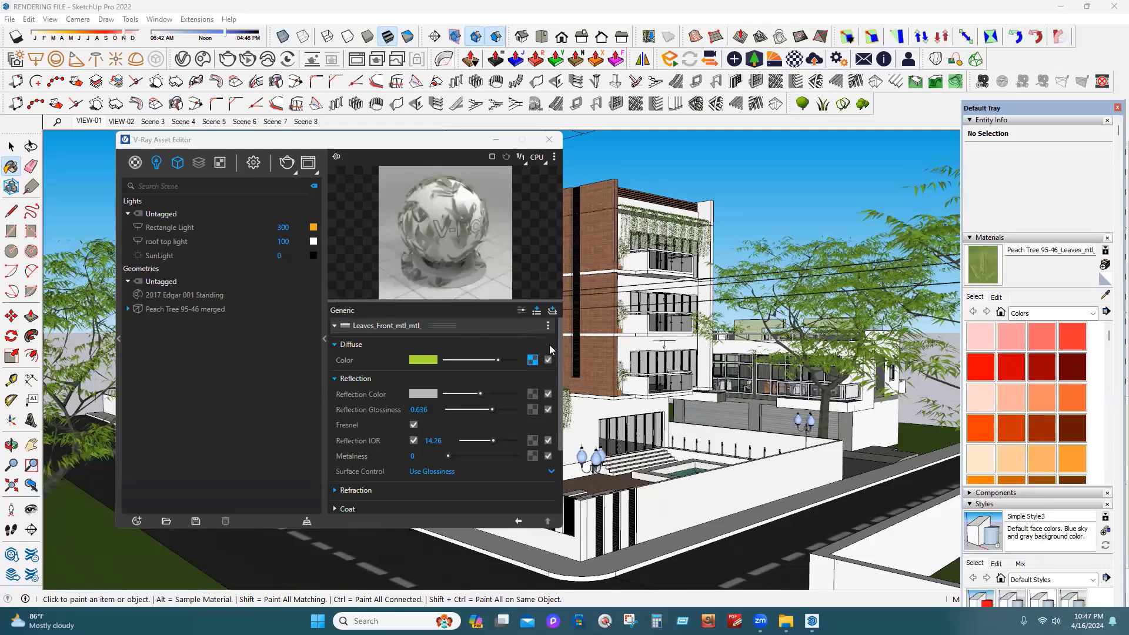
# Load 4b1ef833_Leaves_Front_Diff_3dh_srgb.tx as the image file of the leaves material's diffuse bitmap
pyautogui.click(532, 360)
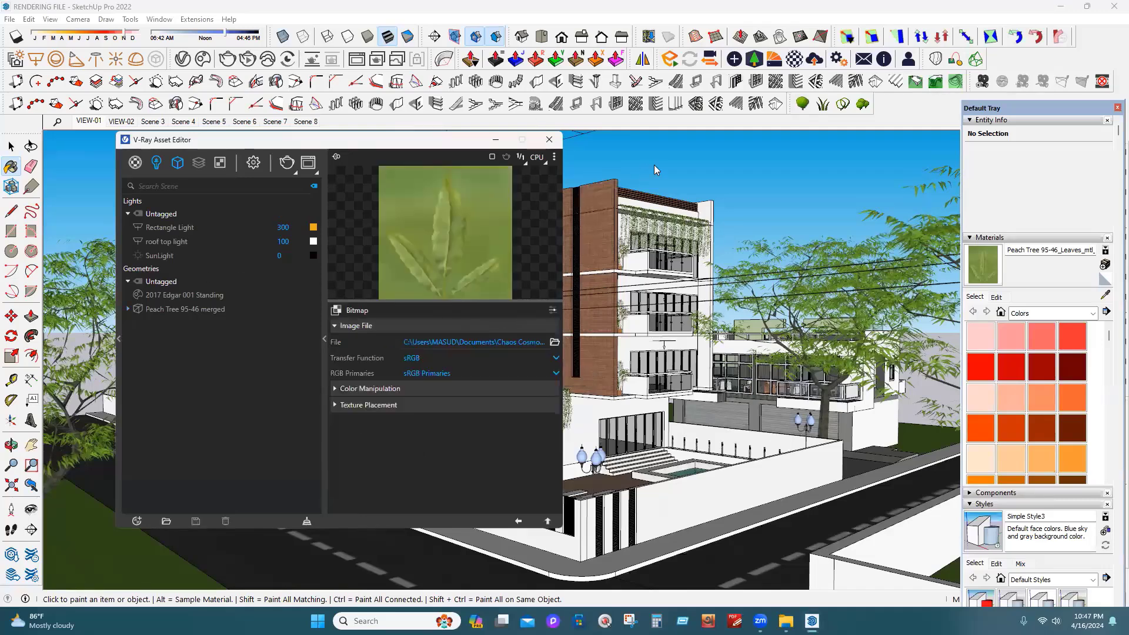
pyautogui.click(554, 342)
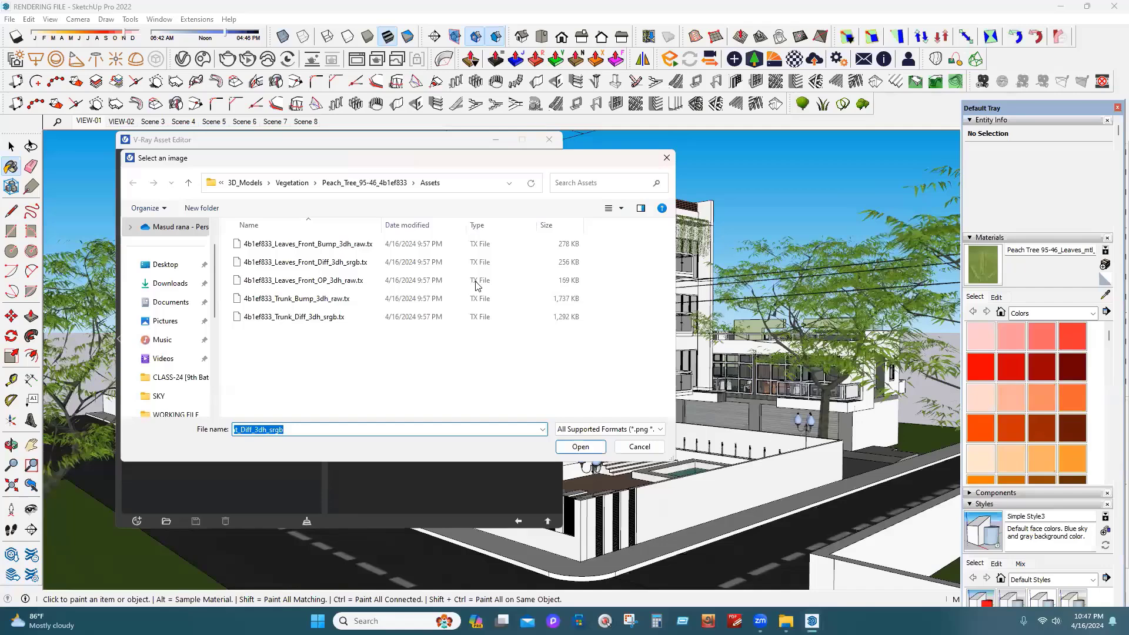
pyautogui.doubleClick(448, 263)
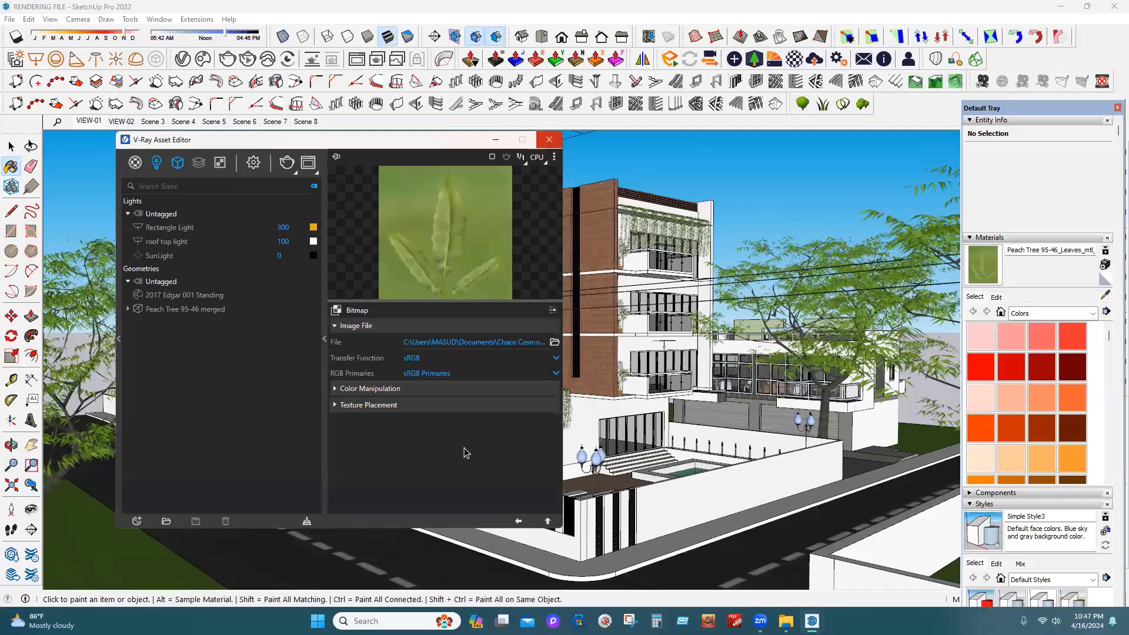
# Select the merged peach tree farther from the lamps behind the striped boundary wall
pyautogui.click(11, 146)
pyautogui.click(477, 452)
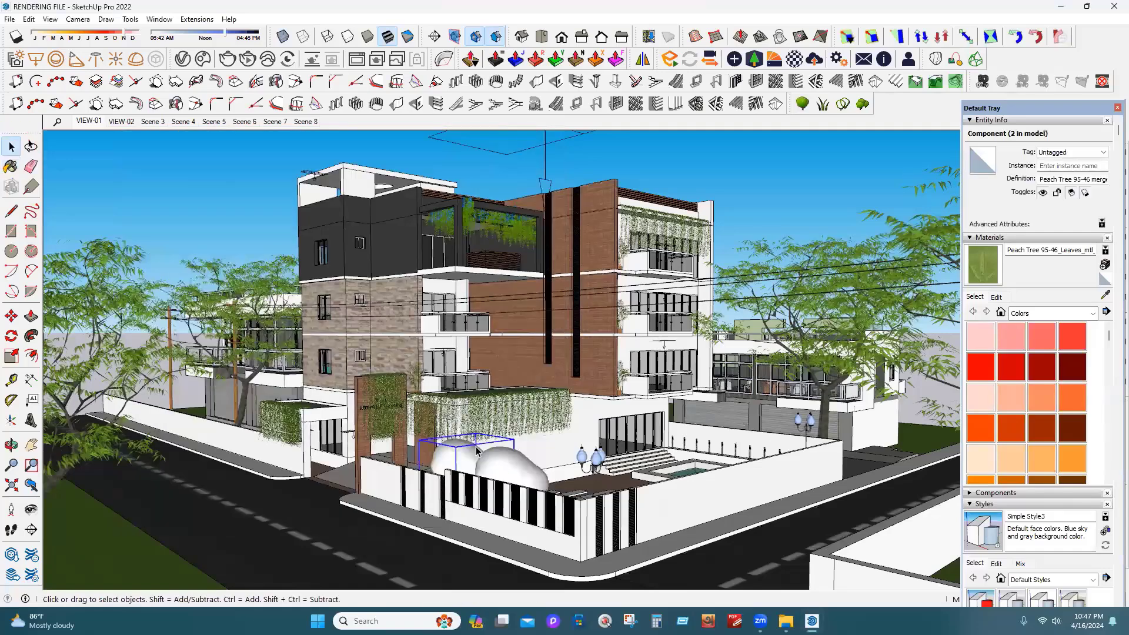